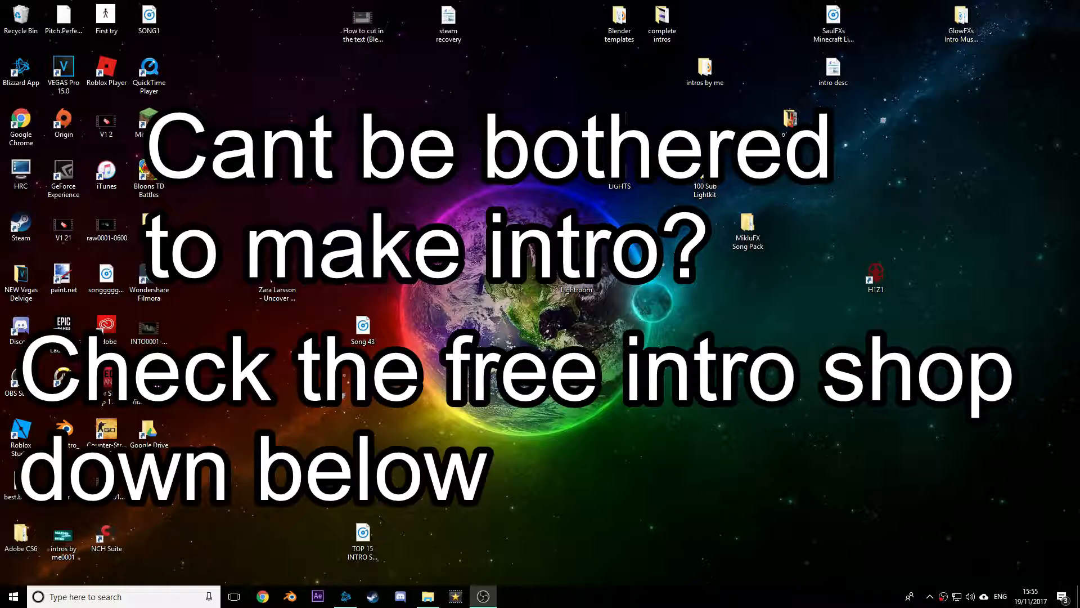
Step: Launch Blender, dismiss the splash screen and maximize the window
click(290, 597)
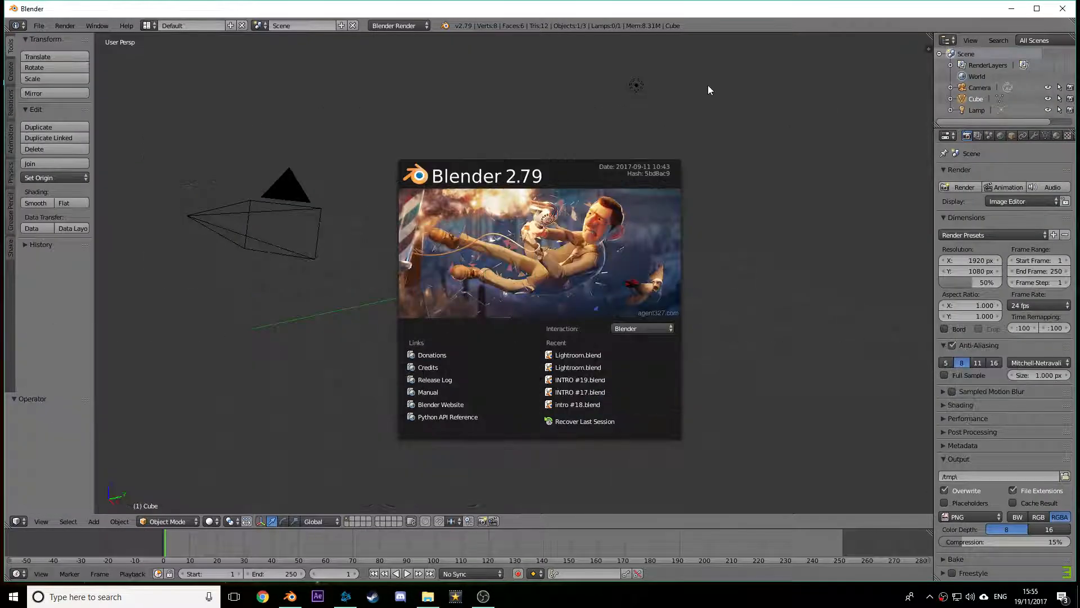
click(707, 88)
click(1037, 8)
Step: Delete the default cube and the lamp from the scene
middle_drag(726, 302, 684, 259)
mouse_move(534, 251)
middle_down()
mouse_move(509, 268)
mouse_move(531, 267)
middle_up()
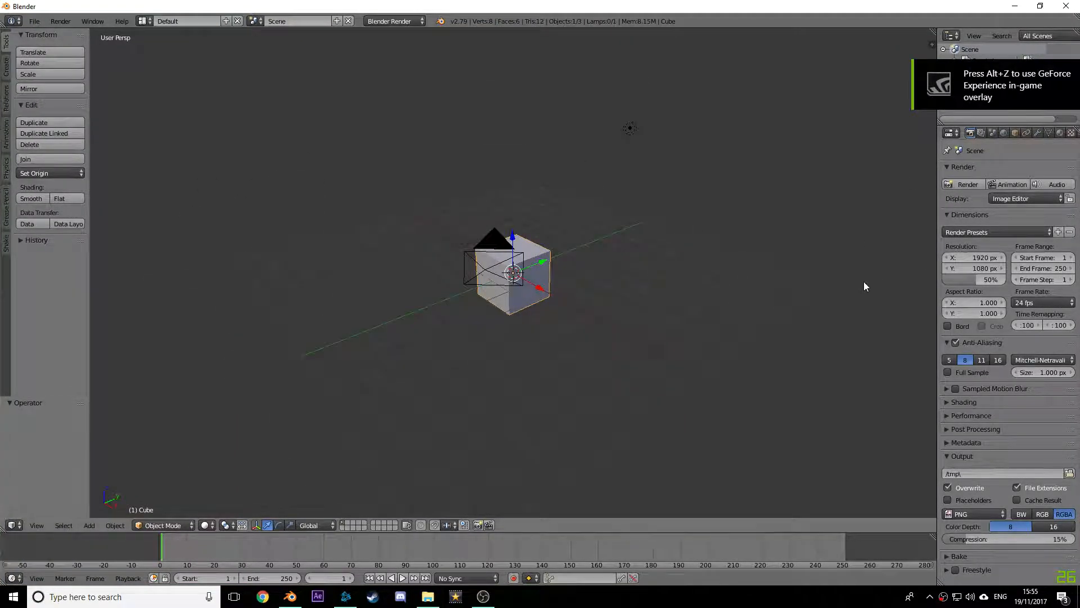
middle_drag(628, 257, 484, 280)
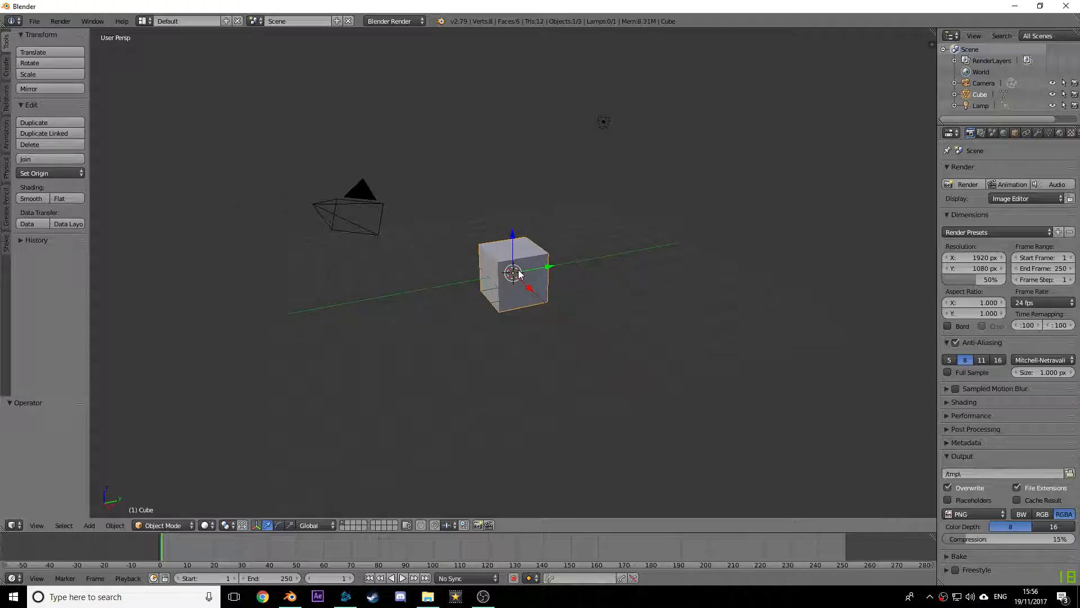
key(Delete)
right_click(595, 121)
key(x)
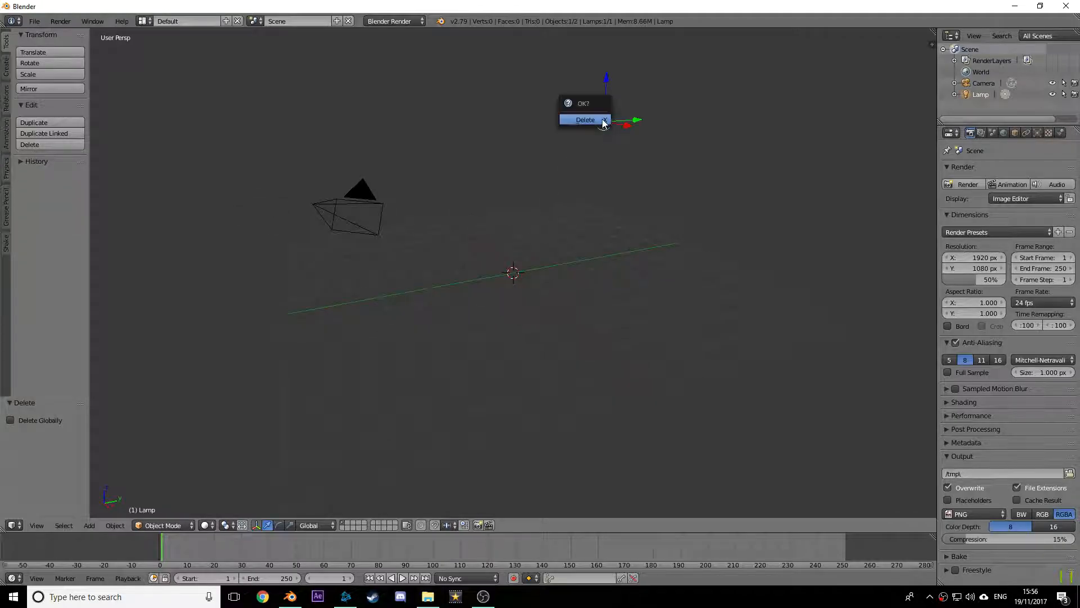
click(600, 116)
Step: Switch to the front view and align the camera to it
middle_drag(505, 237, 515, 236)
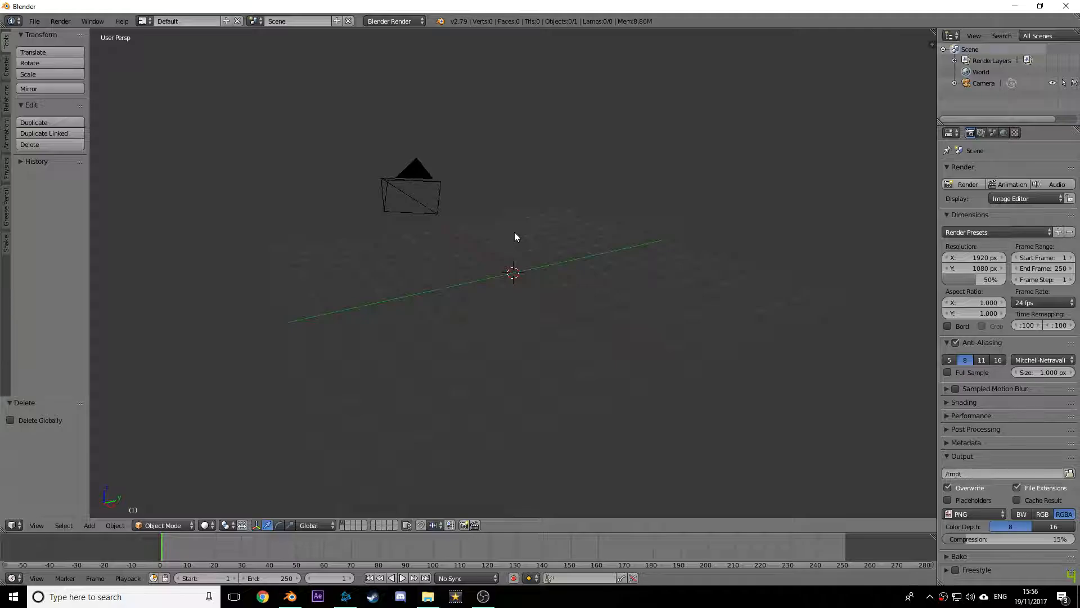
key(KP_1)
key(ctrl+alt+KP_0)
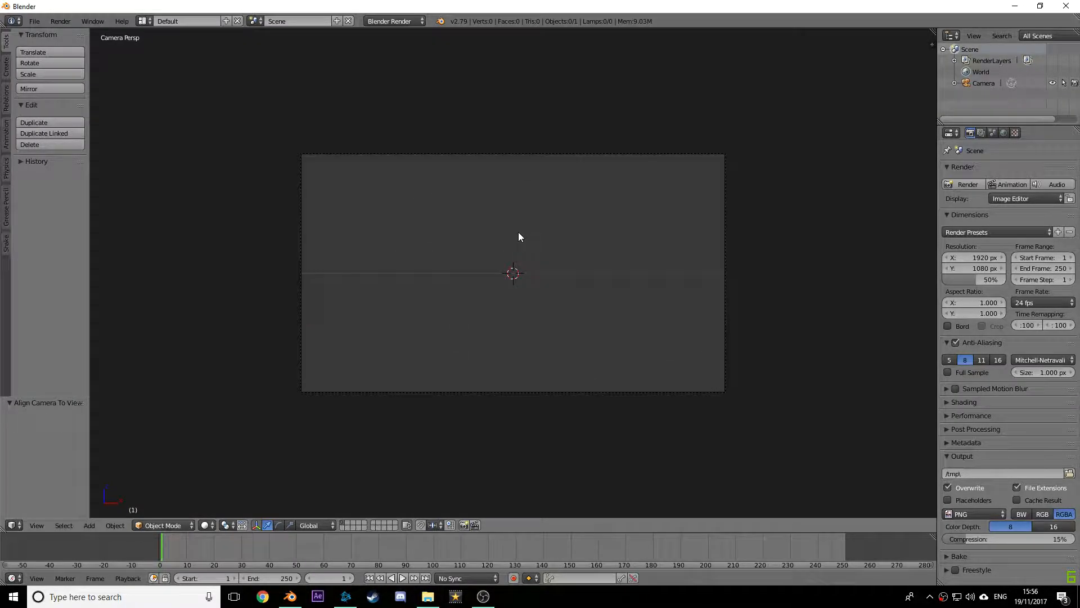
Step: Move the camera about 10 units along the Y axis towards the origin and look through it
middle_drag(521, 242, 632, 300)
right_click(717, 365)
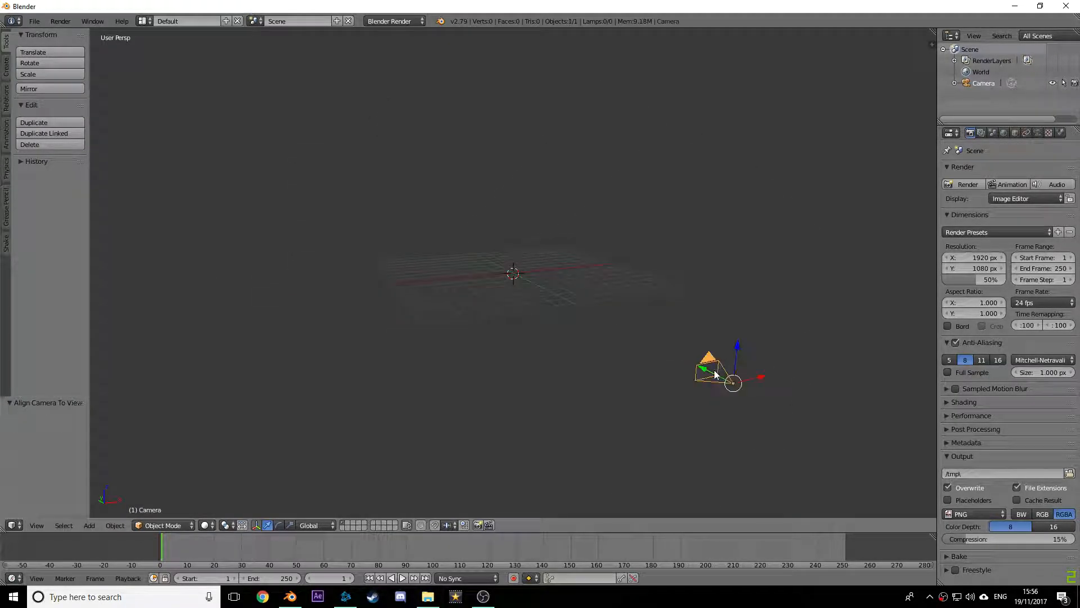
key(g)
key(y)
click(553, 298)
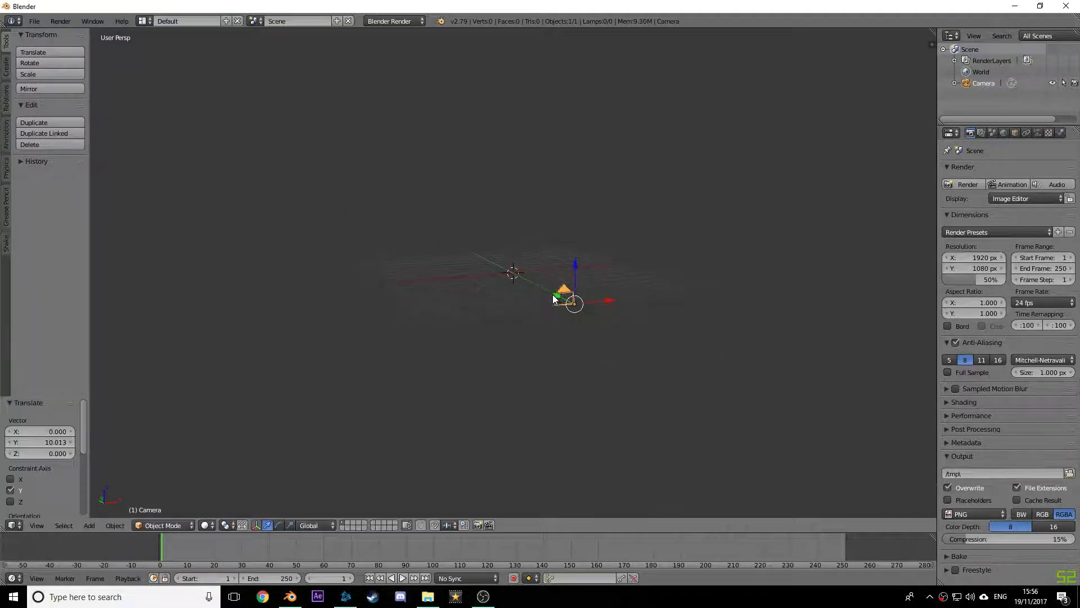
key(KP_0)
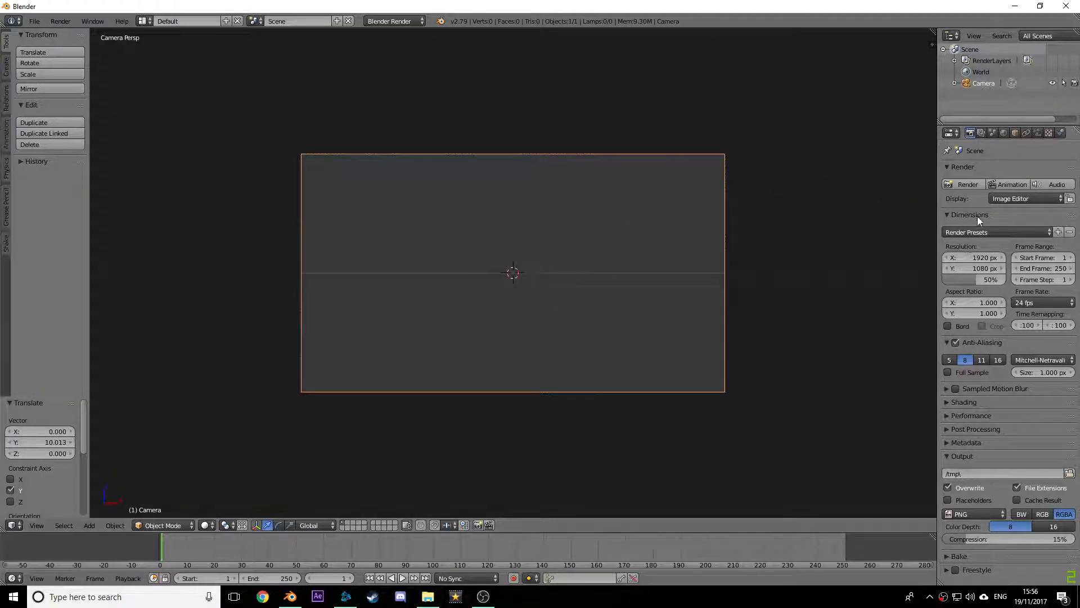
Step: Set the render resolution scale to 100% and the frame rate to 60 fps
drag(968, 276, 1008, 279)
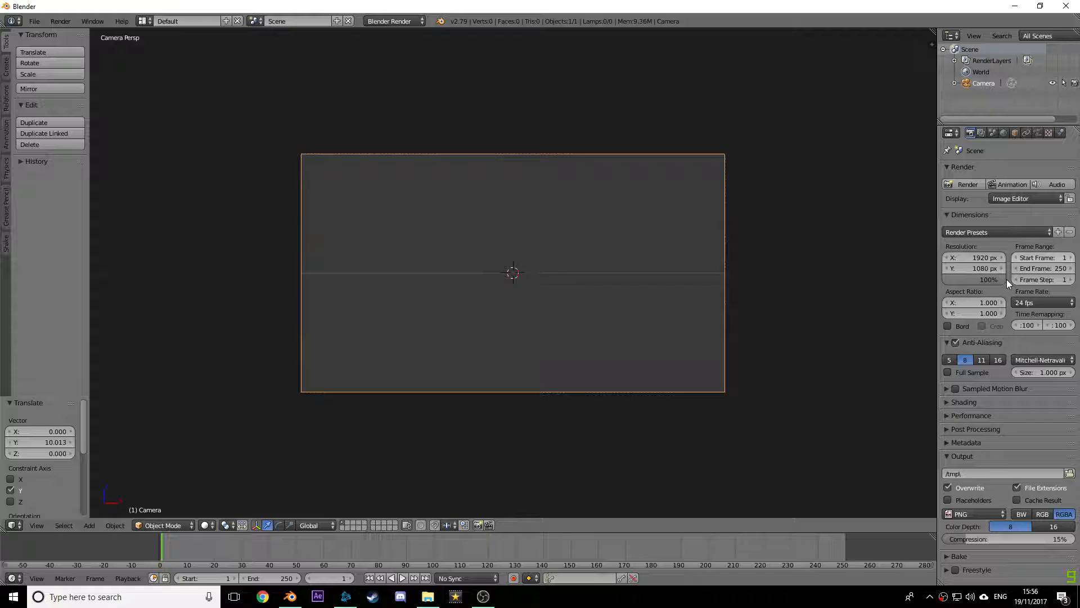
click(1031, 302)
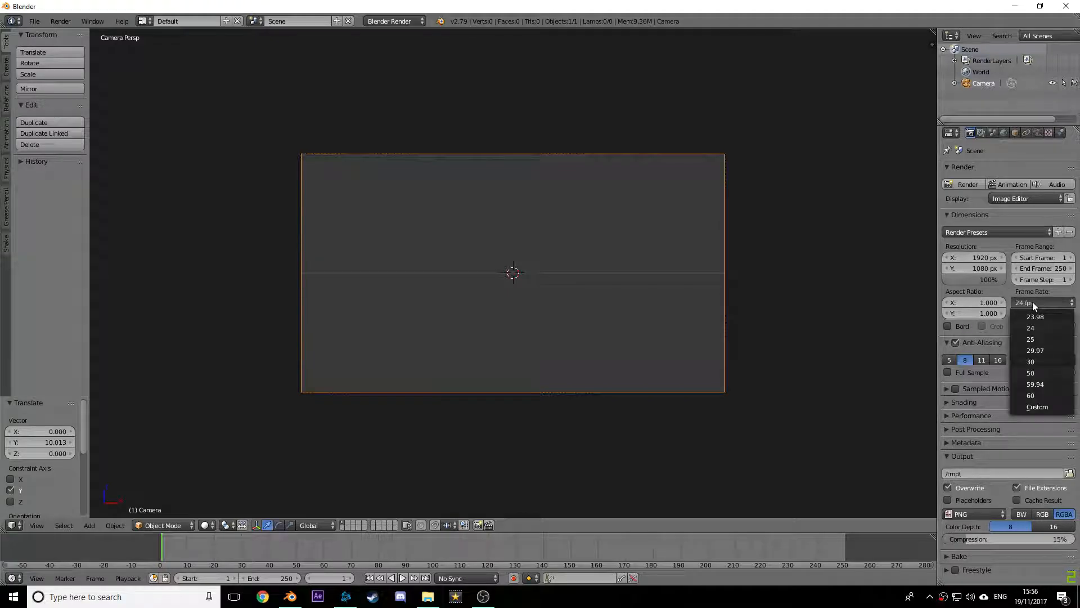
click(1033, 395)
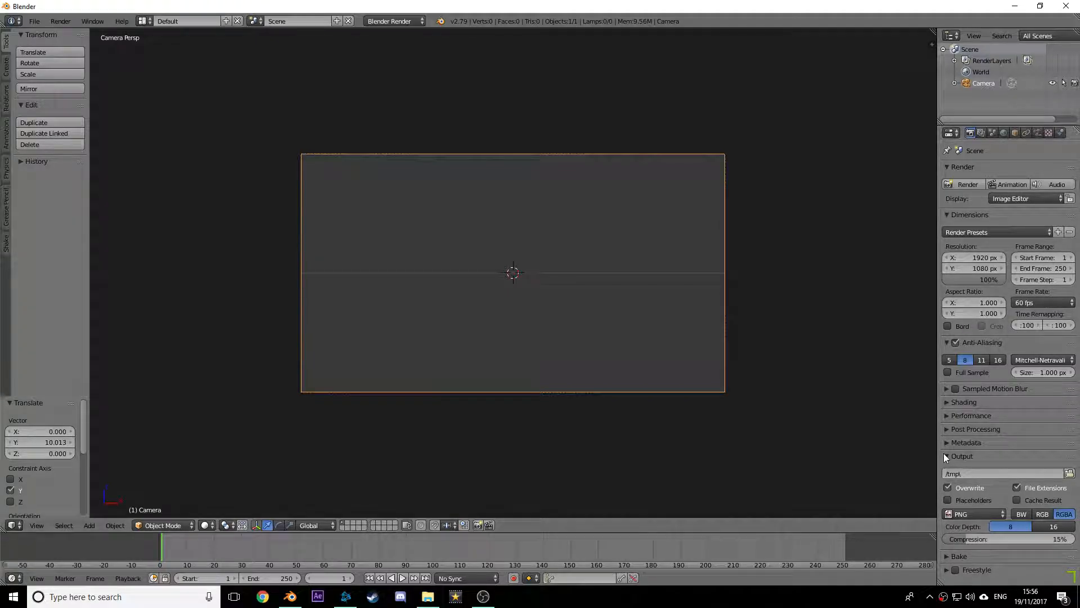
Step: Set the output file format to FFmpeg video and apply the h264 in MP4 encoding preset
click(948, 514)
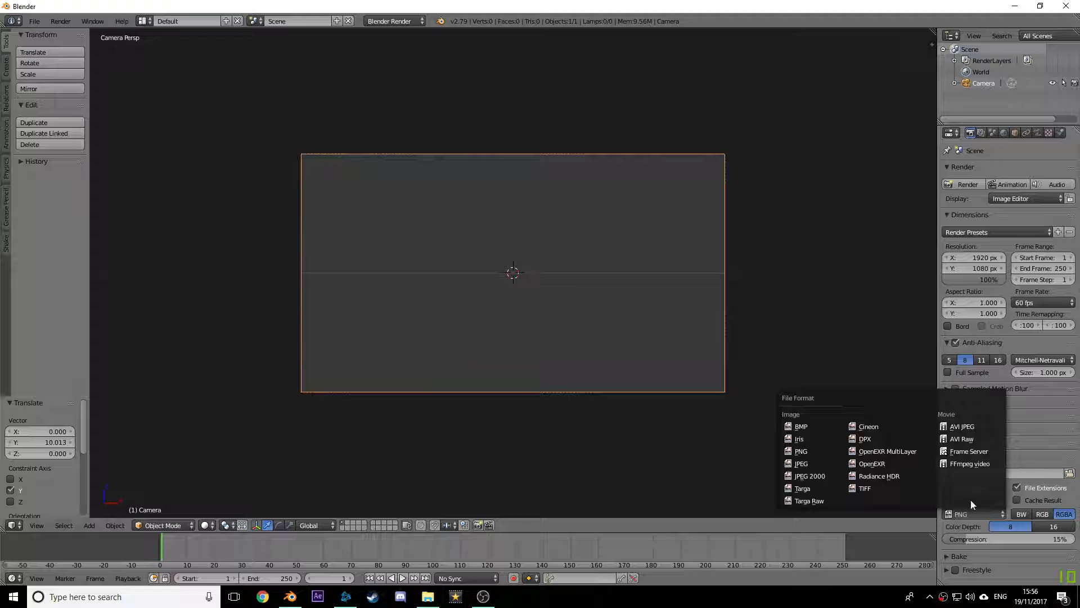
click(991, 465)
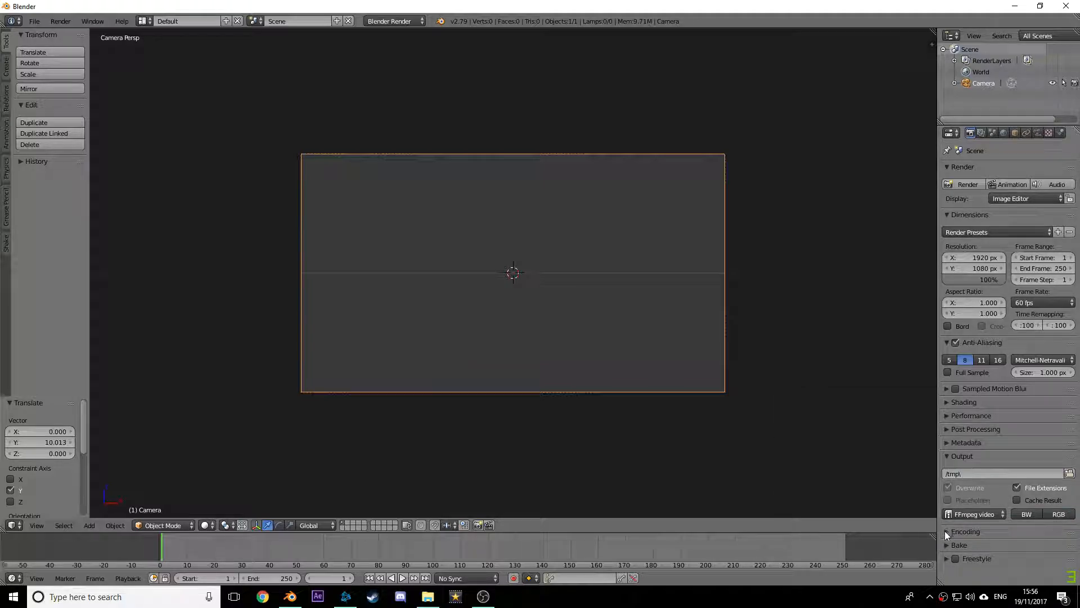
scroll(957, 521, down, 3)
click(960, 481)
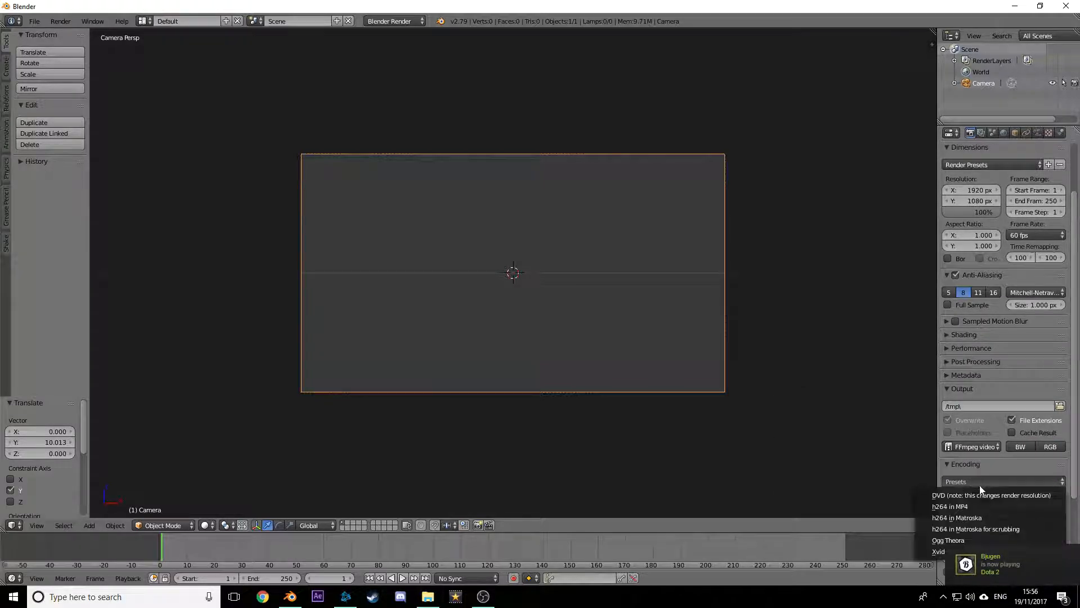
click(972, 508)
Step: Choose an audio codec for the video encoding
scroll(973, 500, down, 5)
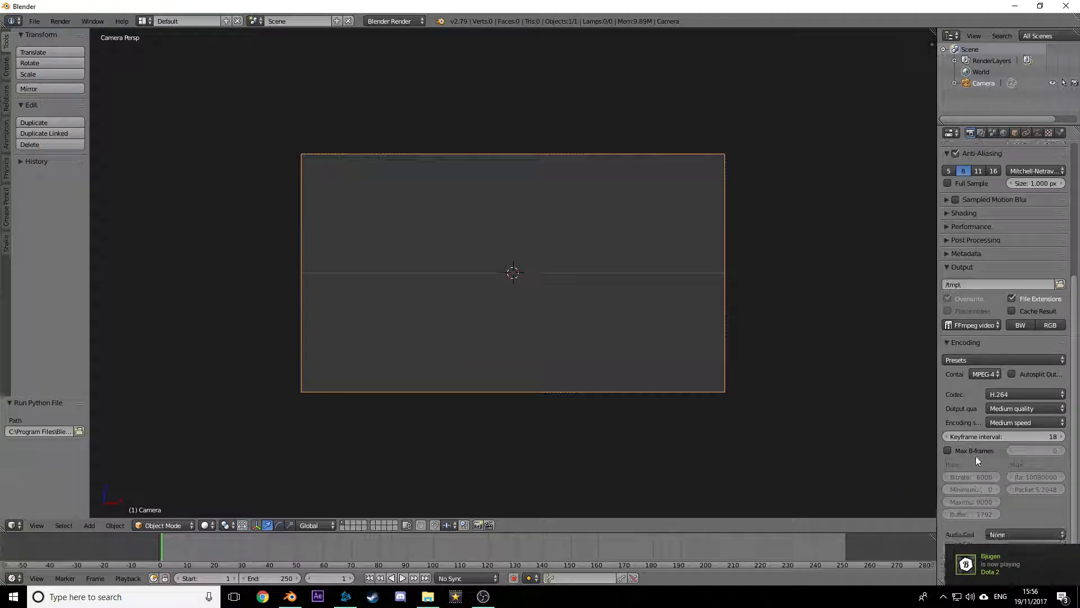
click(998, 532)
click(1017, 494)
Step: Set the render output path to the Desktop with the file name tut
scroll(1018, 494, up, 3)
scroll(1011, 394, up, 1)
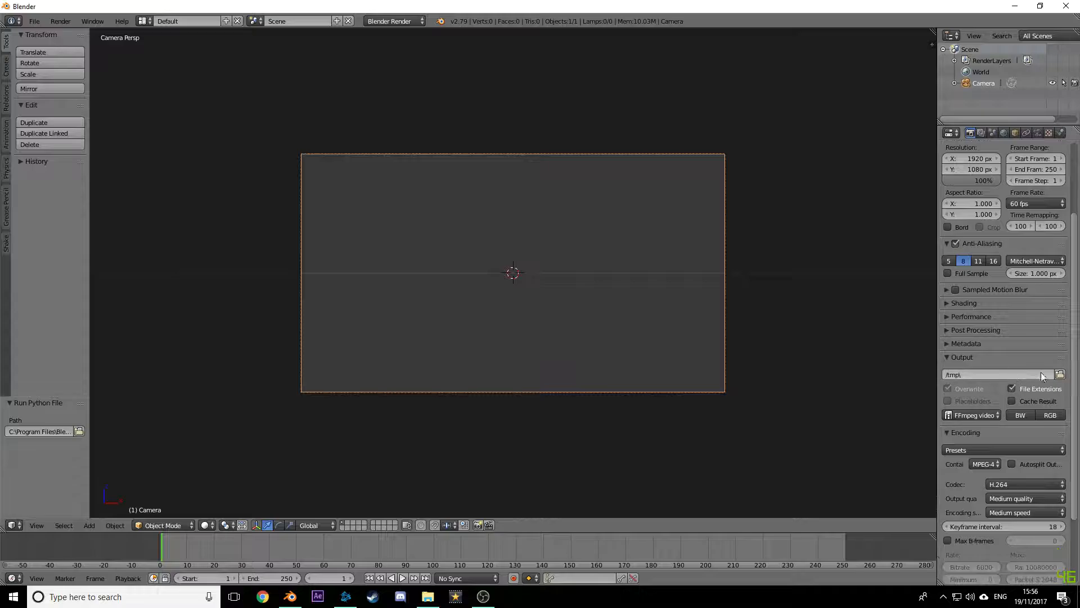
click(1061, 376)
click(1056, 63)
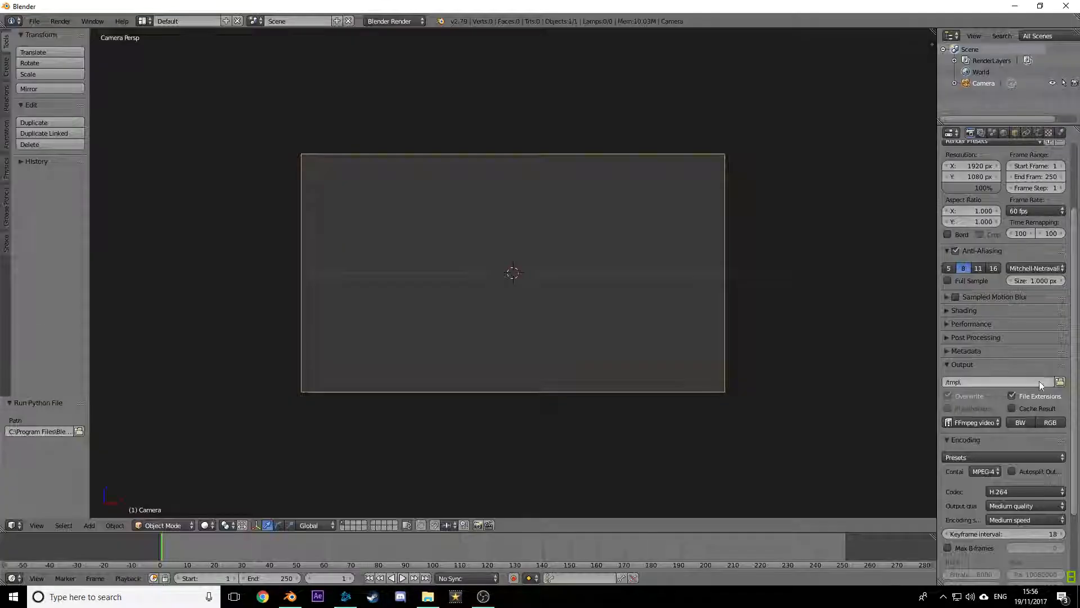
click(1059, 380)
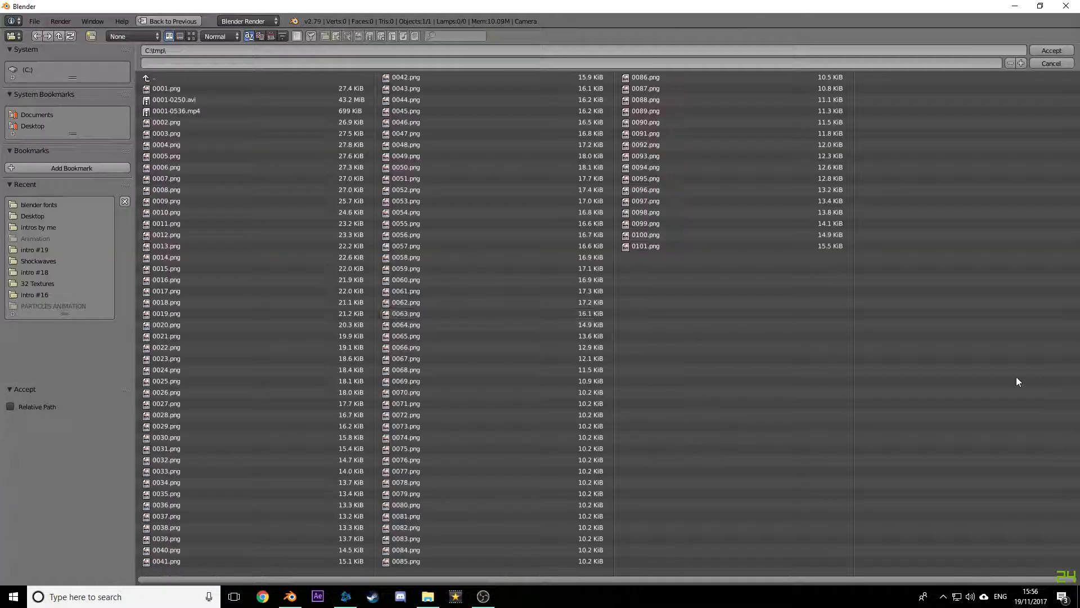
click(32, 126)
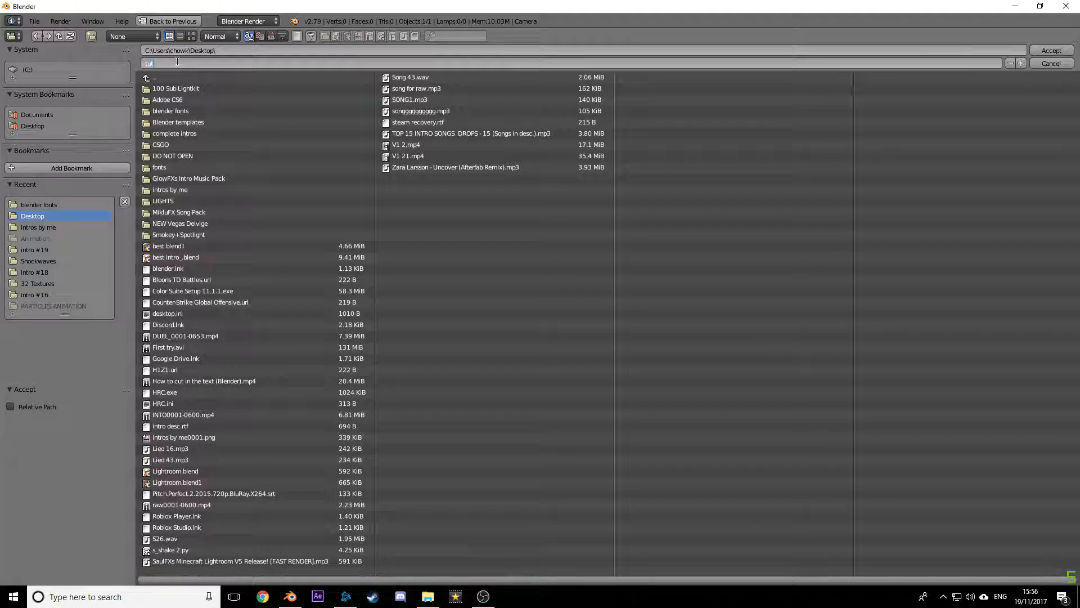
click(1058, 51)
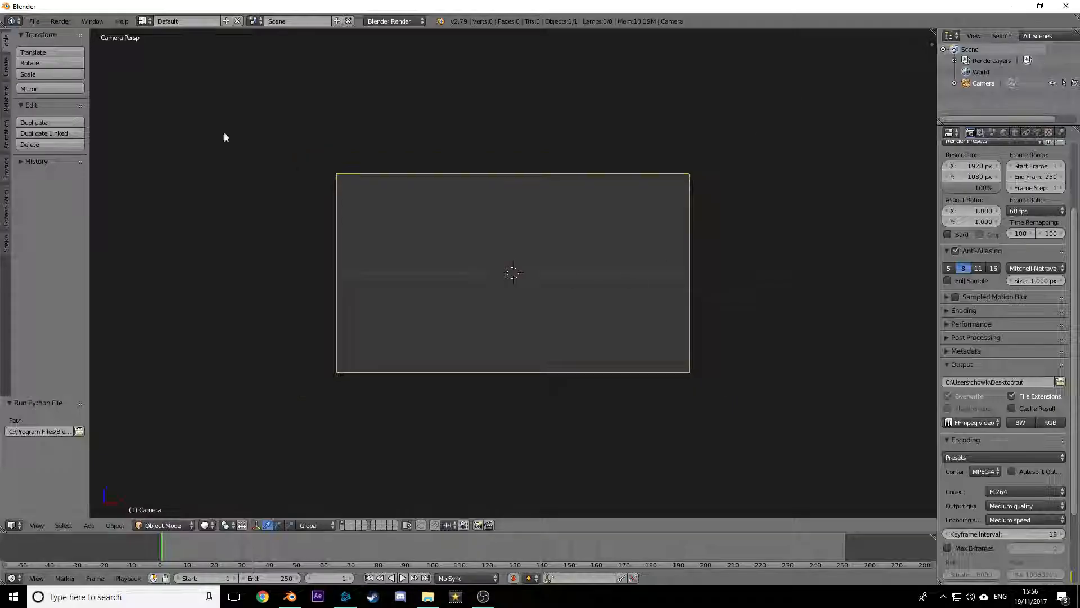
Step: Save the project on the Desktop as a Blender file named tut
click(34, 21)
click(72, 118)
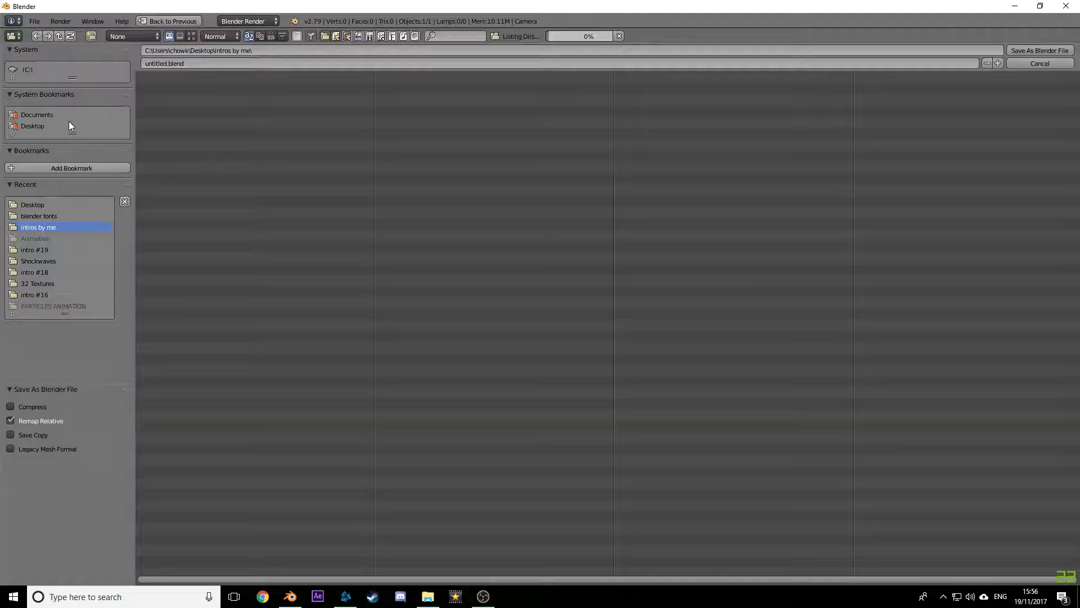
click(32, 126)
click(192, 64)
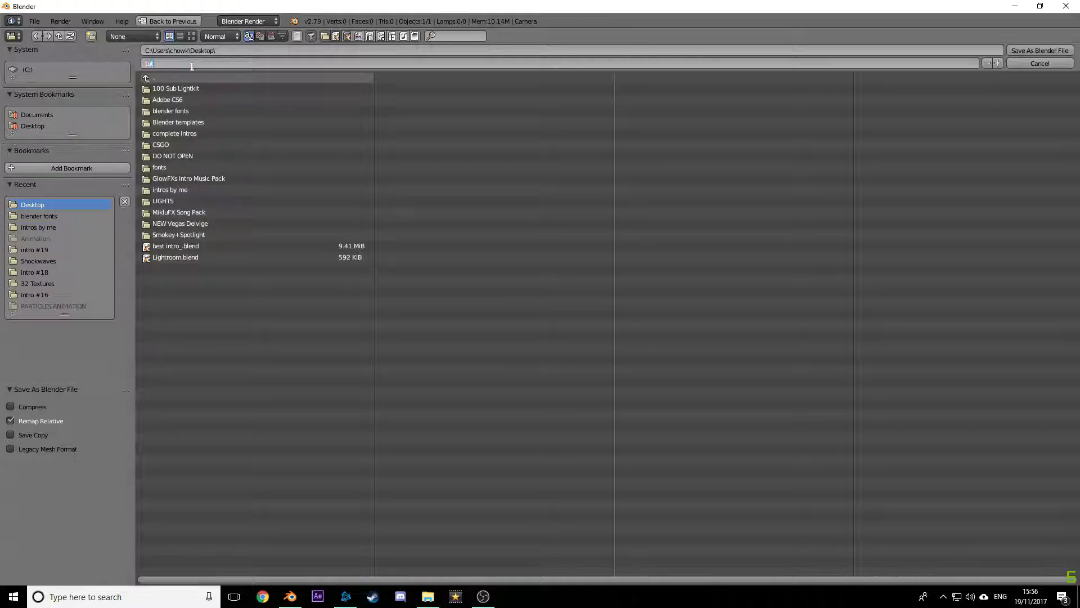
text(tut)
click(1042, 51)
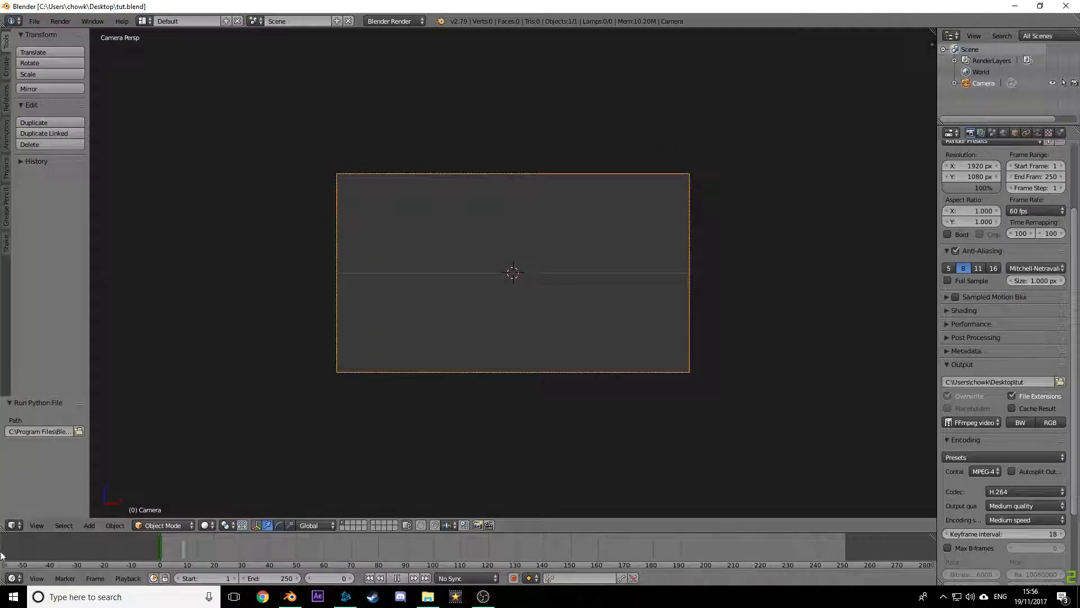
Step: Set the animation's end frame to 600 and fit the timeline to the whole frame range
click(272, 578)
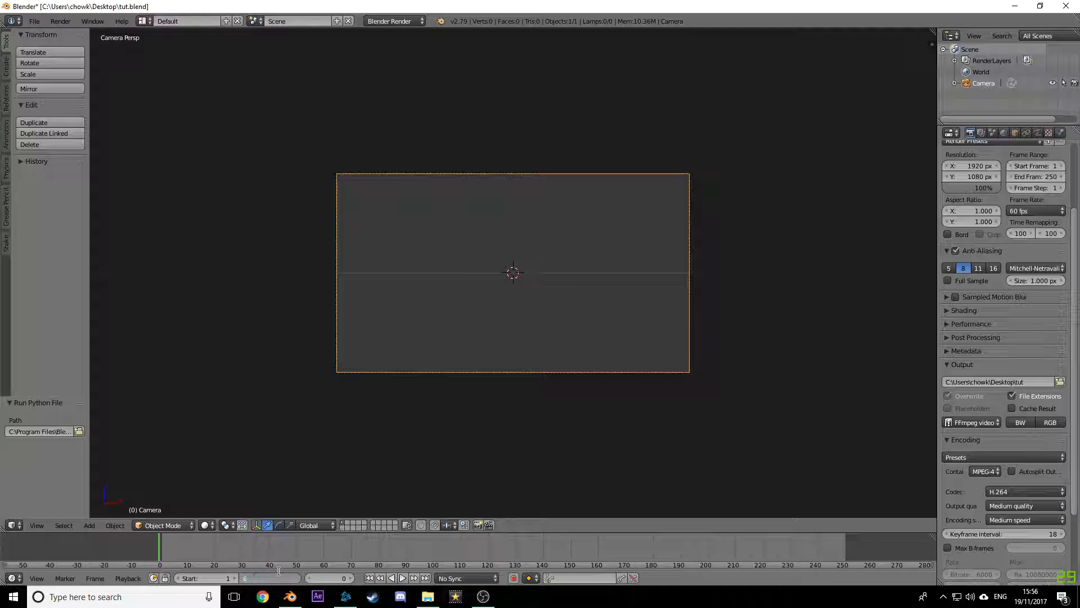
text(600)
key(Return)
scroll(381, 555, down, 4)
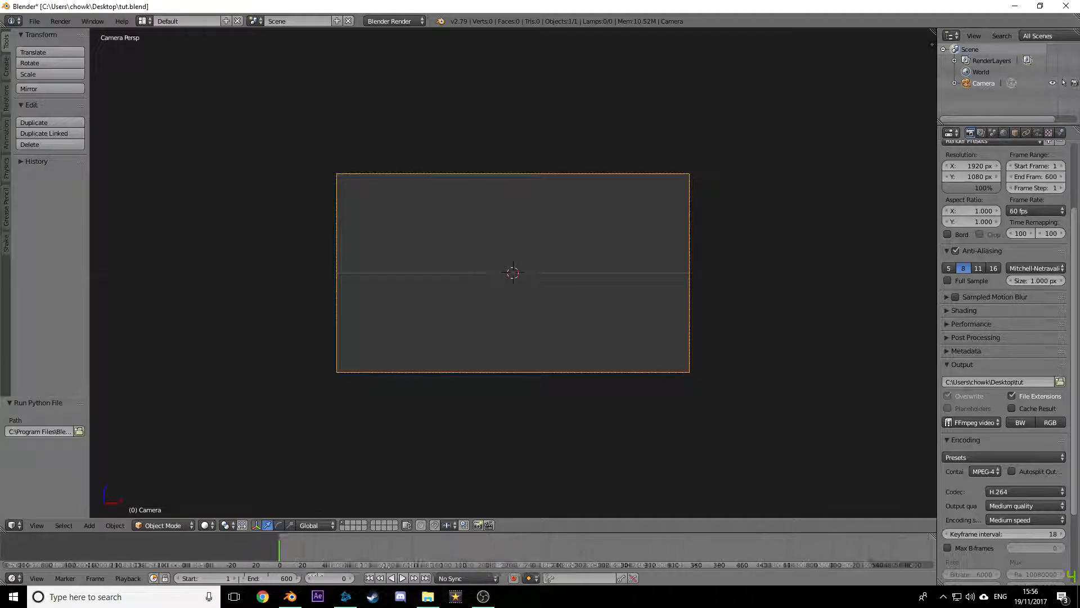
scroll(381, 553, down, 2)
scroll(425, 549, up, 2)
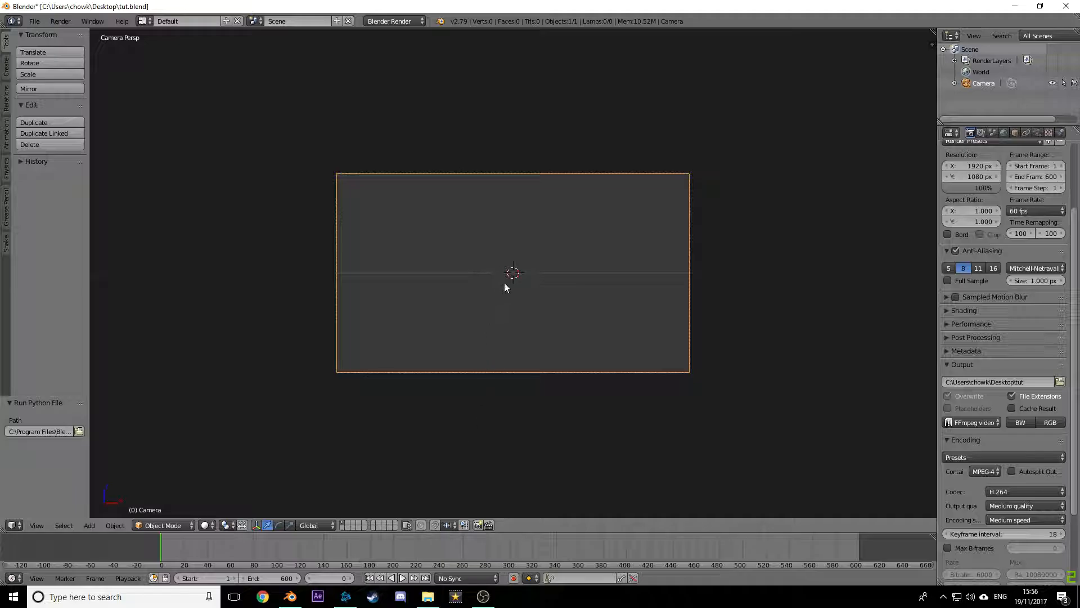
Step: Add a text object at the origin and rotate it 90° about the X axis to face the camera
key(shift+a)
click(494, 329)
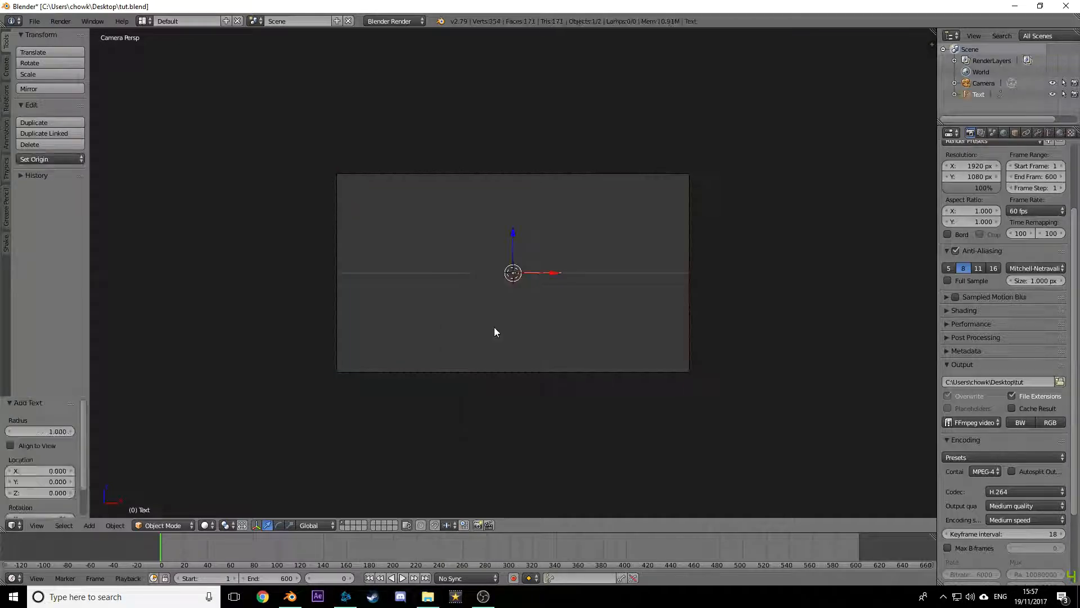
text(r90)
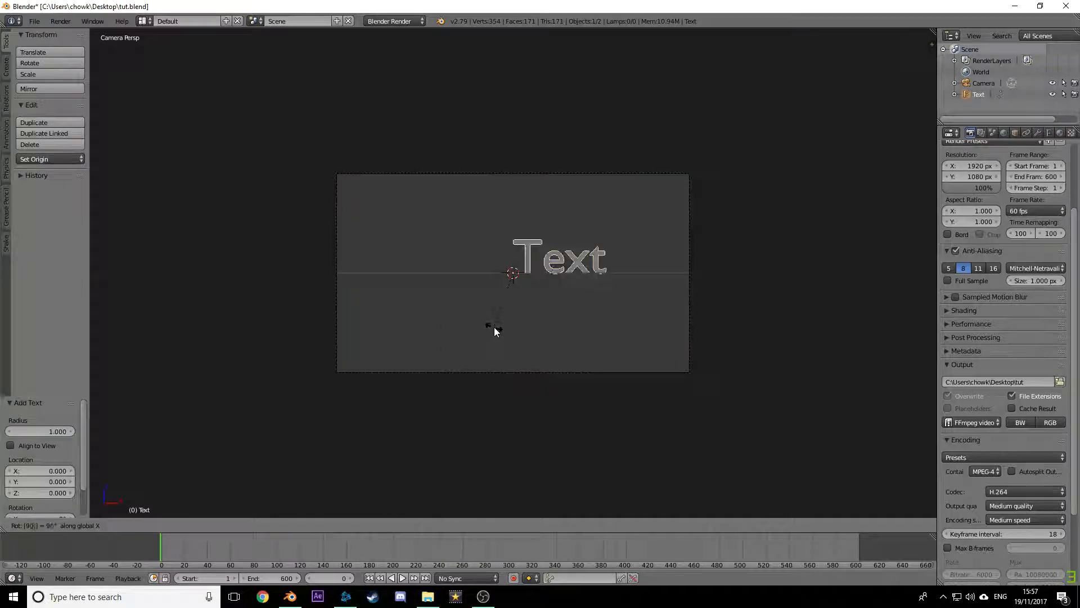
key(Return)
Step: Shift the text in the negative X direction towards the horizontal middle of the camera frame
key(g)
key(z)
click(532, 275)
scroll(523, 277, up, 4)
scroll(472, 258, down, 2)
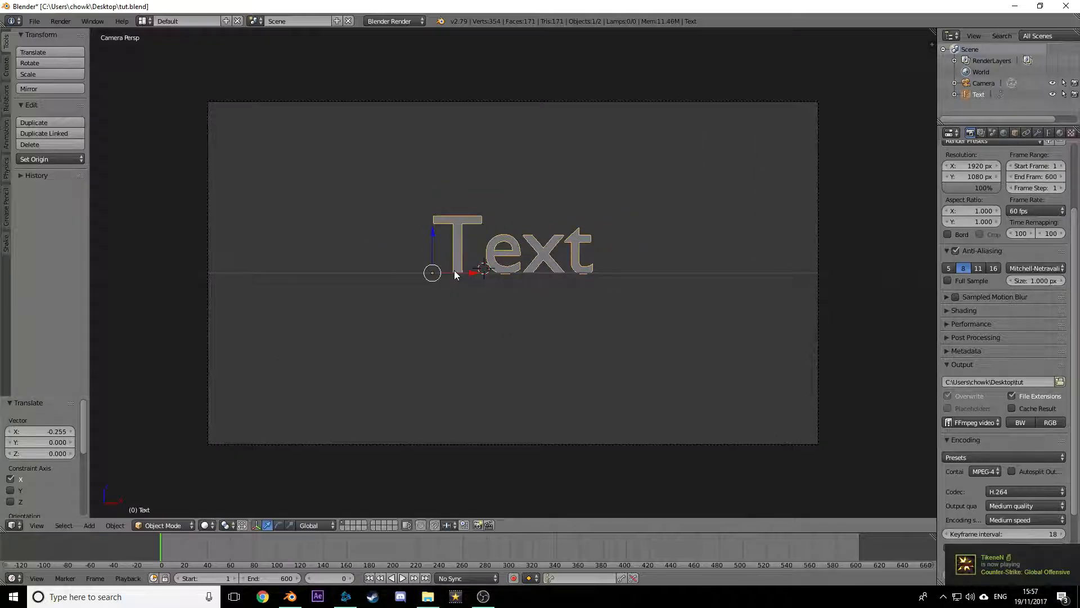
key(g)
key(Escape)
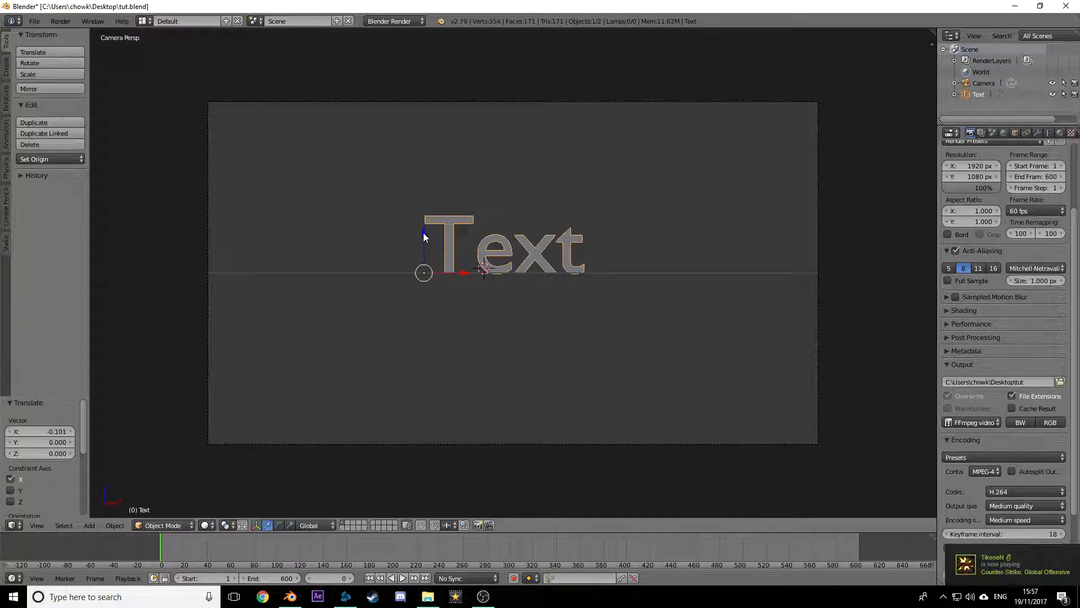
Step: Lower the text along Z to the frame's vertical middle and nudge it about -0.06 along X
key(g)
key(z)
click(444, 291)
key(g)
key(x)
click(447, 291)
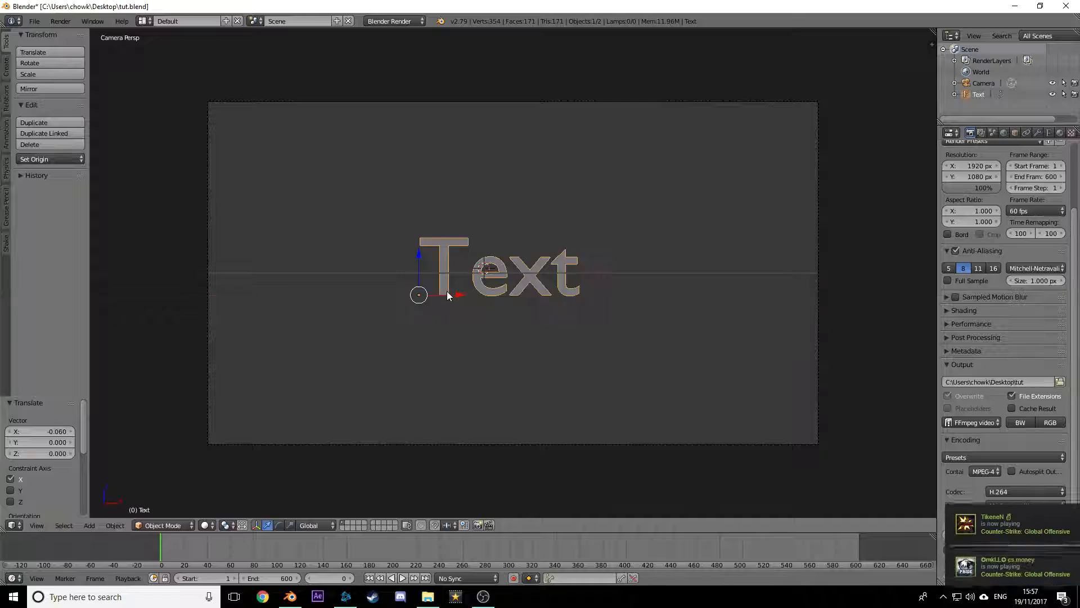
key(g)
key(z)
click(422, 259)
Step: Replace the text object's content with the letter N and nudge it about 0.007 along X
key(Tab)
key(BackSpace)
key(BackSpace)
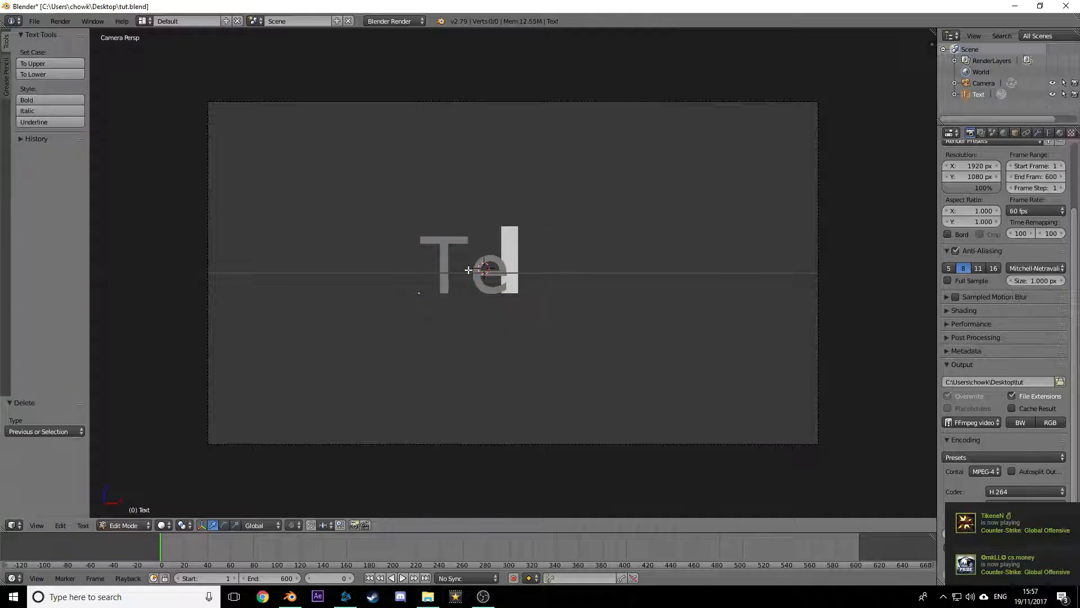
key(BackSpace)
key(BackSpace)
text(N)
key(Tab)
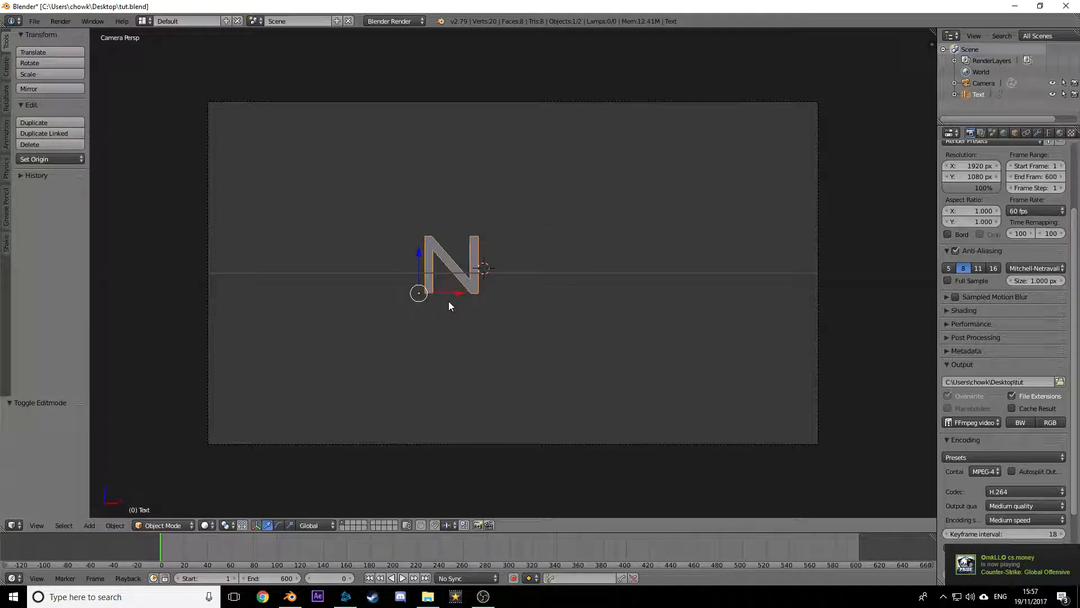
drag(455, 297, 455, 294)
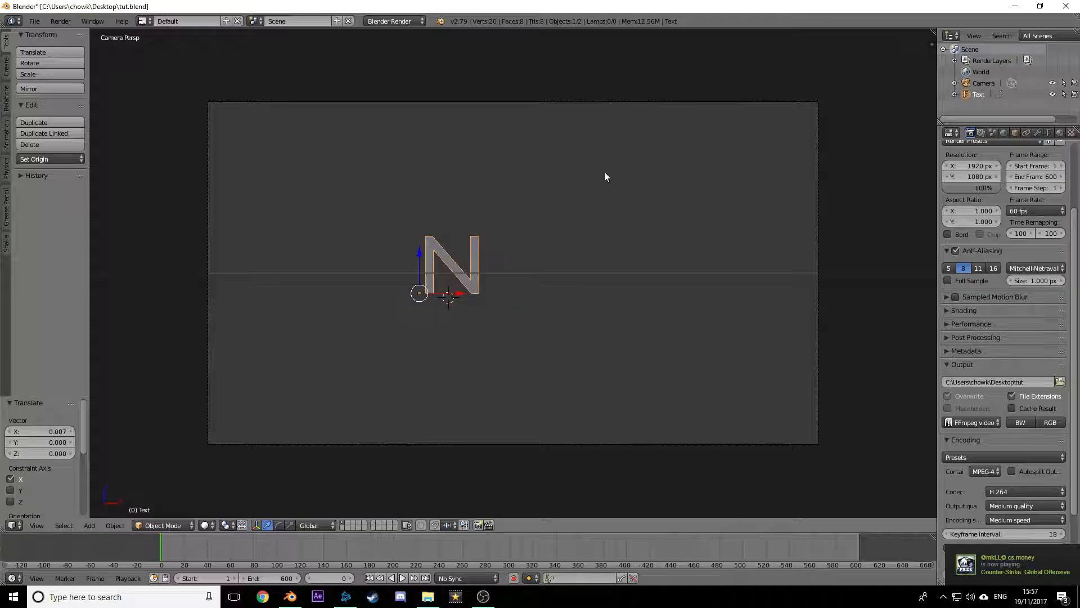
Step: Give the letter N an extrusion depth of 0.175 in its text geometry settings
middle_drag(606, 177, 912, 236)
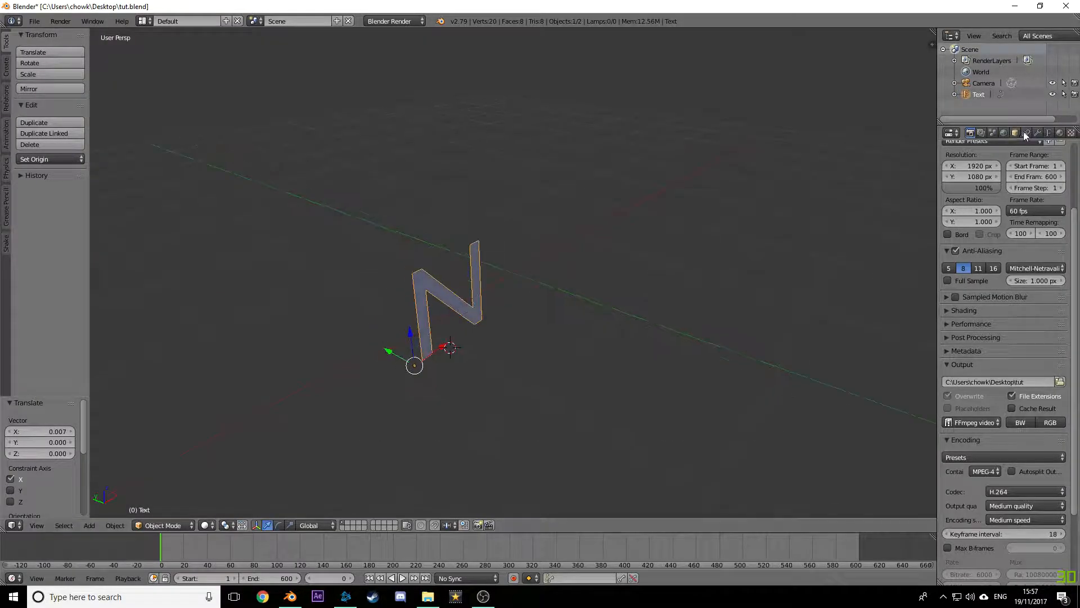
click(1049, 133)
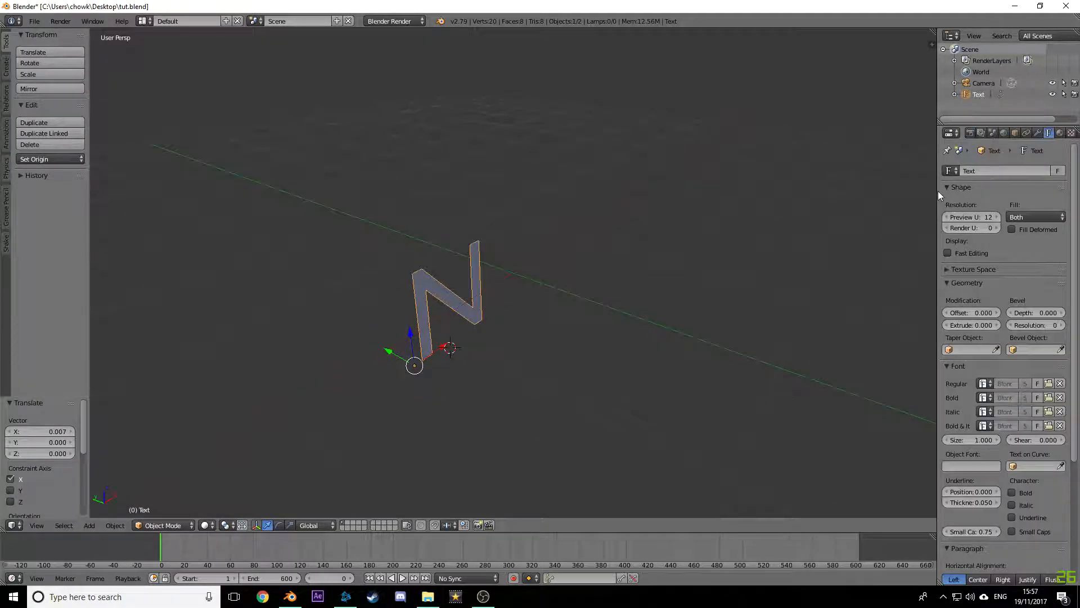
drag(937, 183, 836, 183)
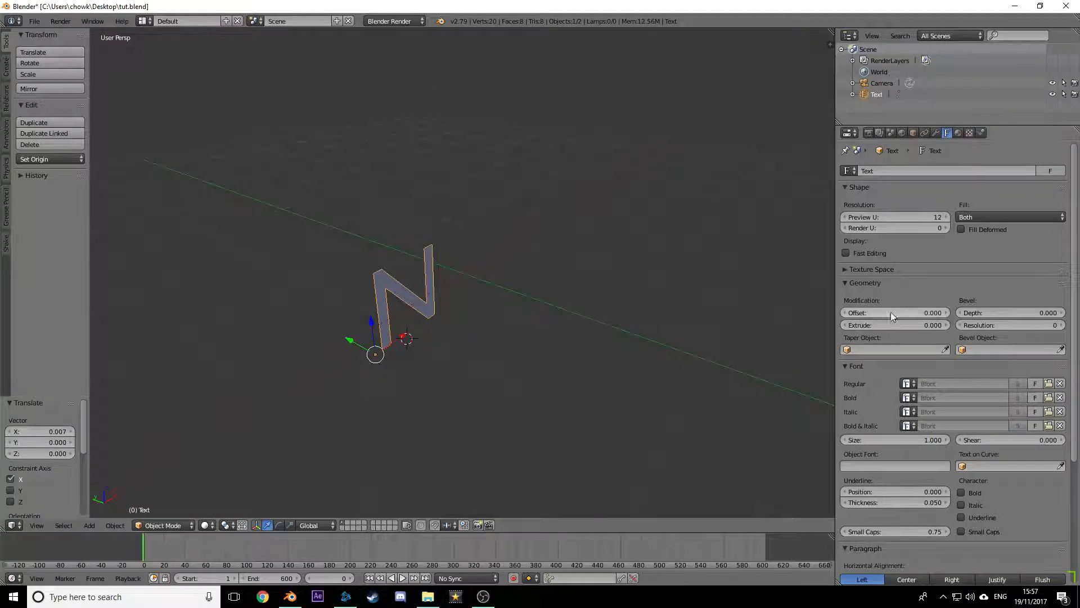
drag(836, 256, 879, 256)
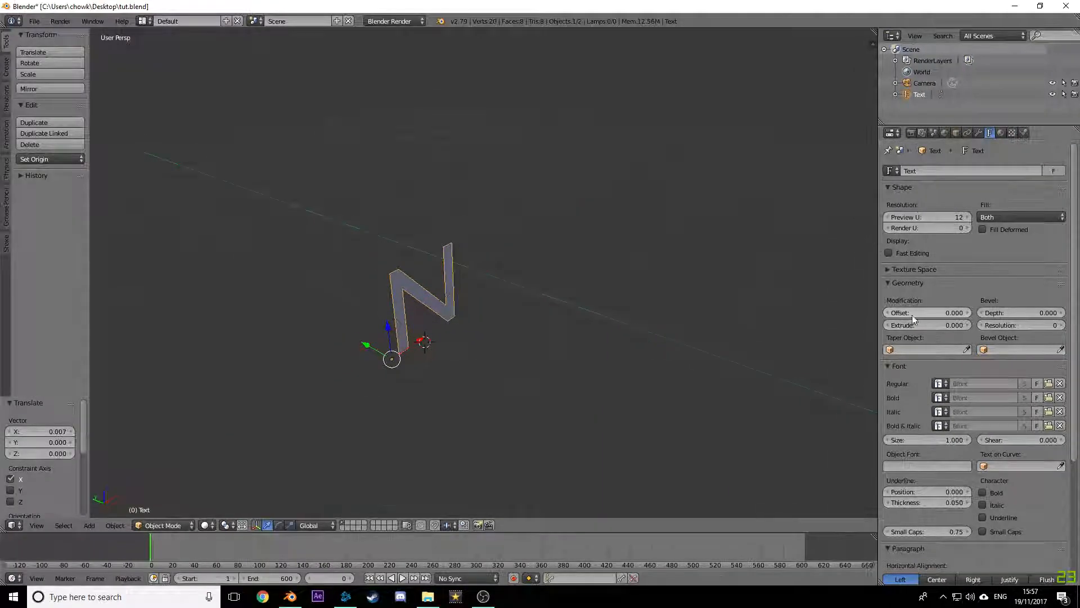
click(905, 322)
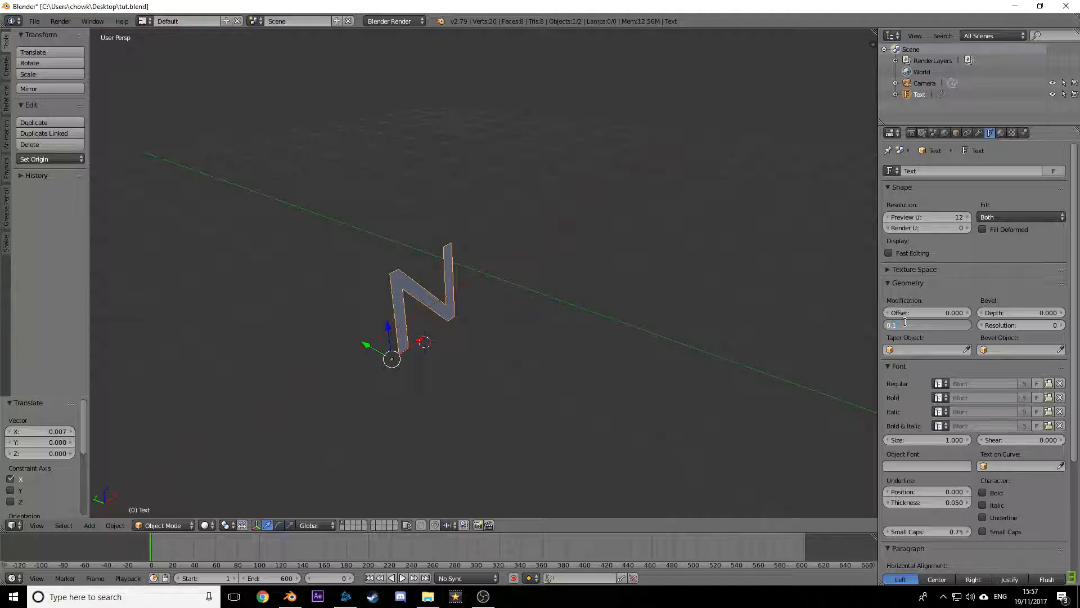
text(0.175)
key(Return)
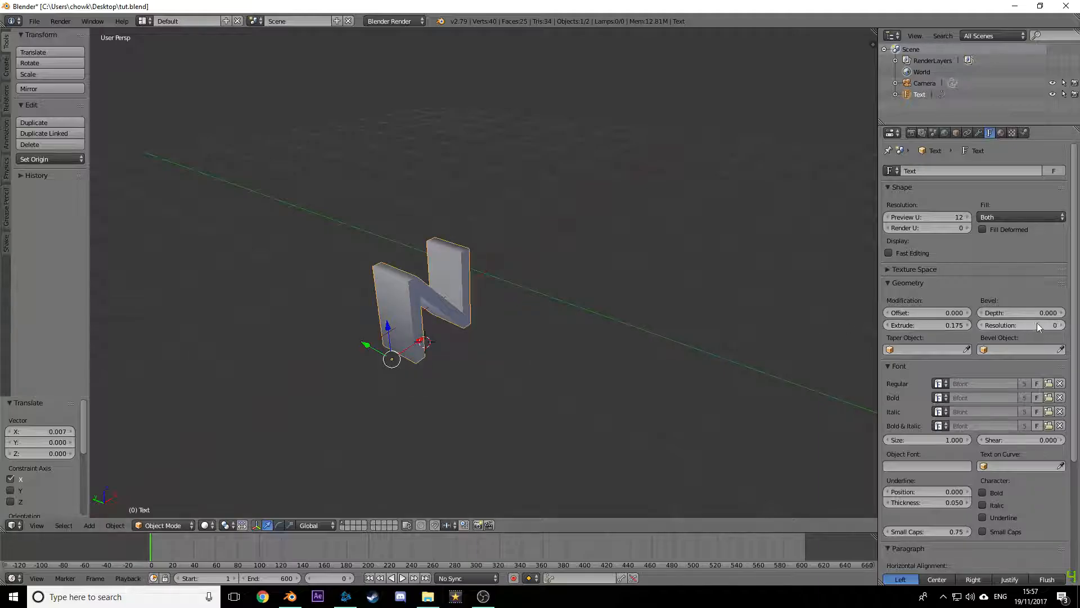
Step: Load LemonMilkbold.otf from the blender fonts folder as the letter's regular font
middle_drag(702, 302, 701, 288)
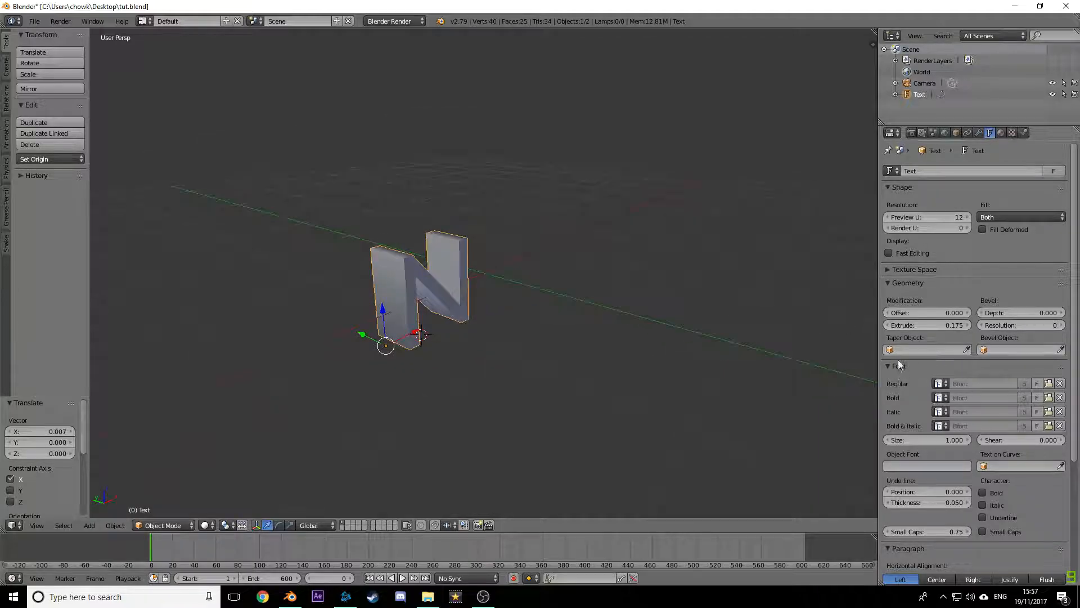
click(1049, 383)
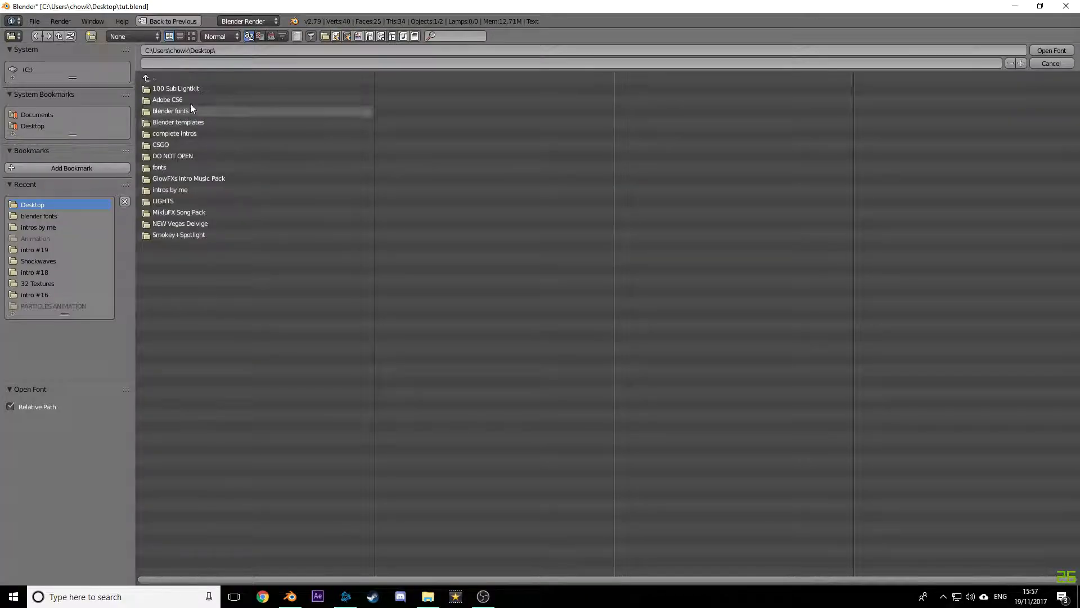
double_click(183, 110)
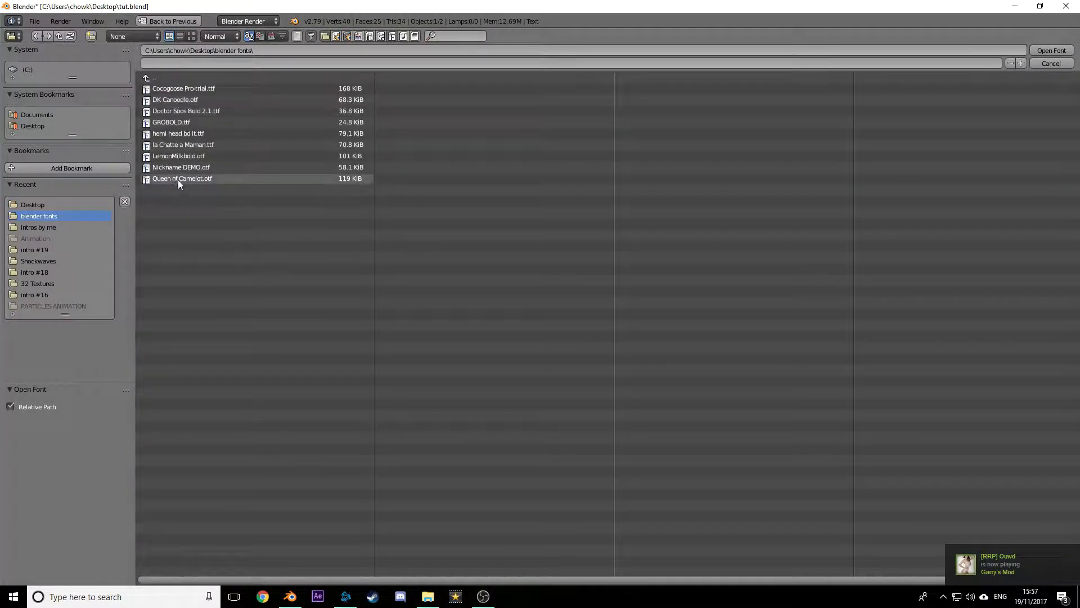
click(212, 146)
click(213, 156)
click(1037, 52)
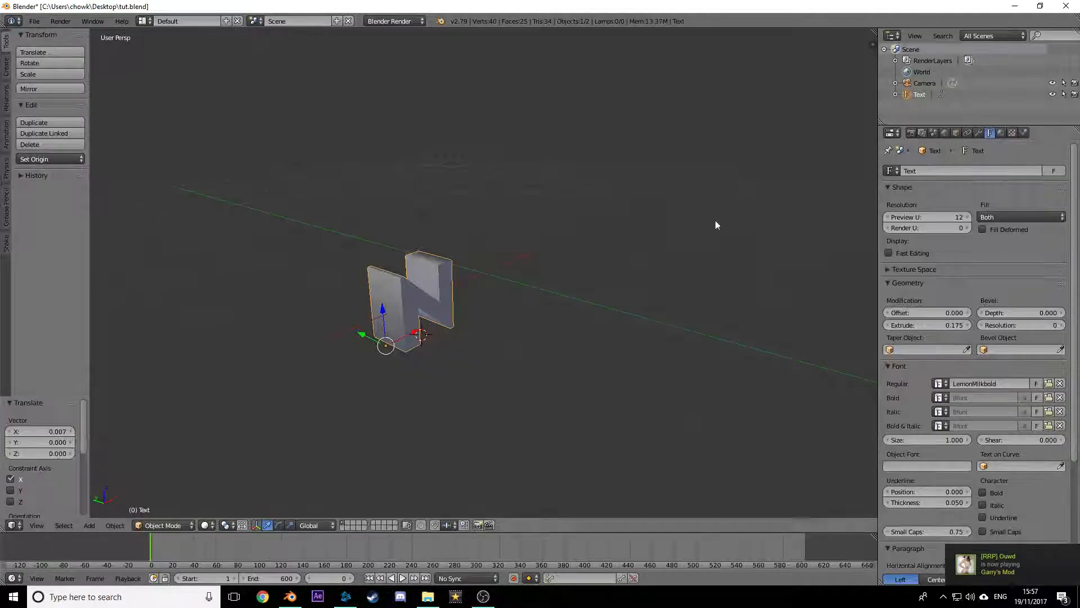
Step: Paste a copy of the N in place and give the original an offset of 0.011, extrusion of 0.164 and bevel depth of 0.005
middle_drag(660, 253, 519, 237)
key(ctrl+c)
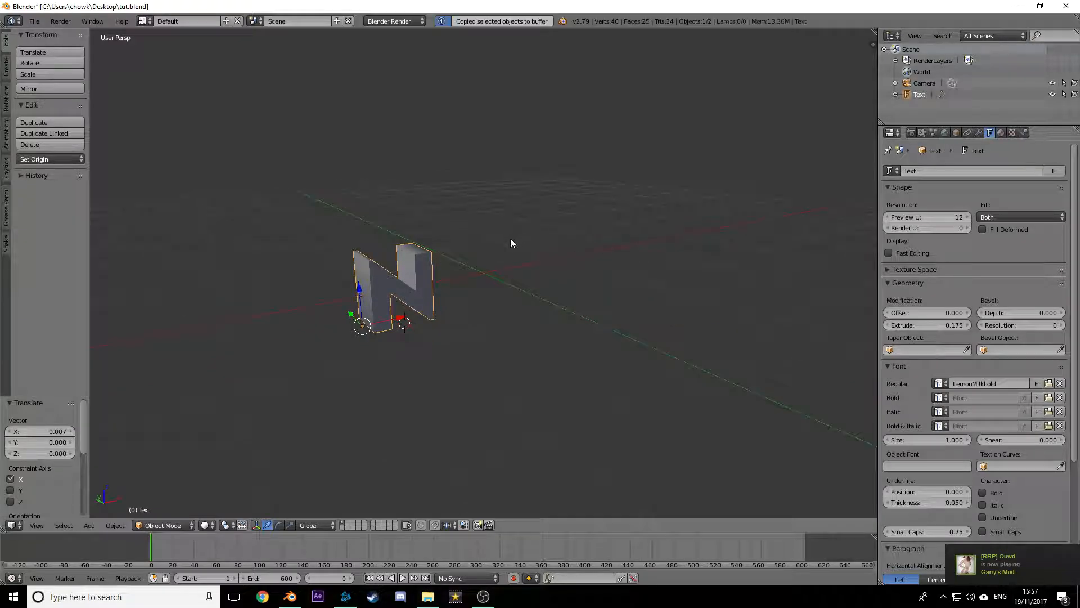
key(ctrl+v)
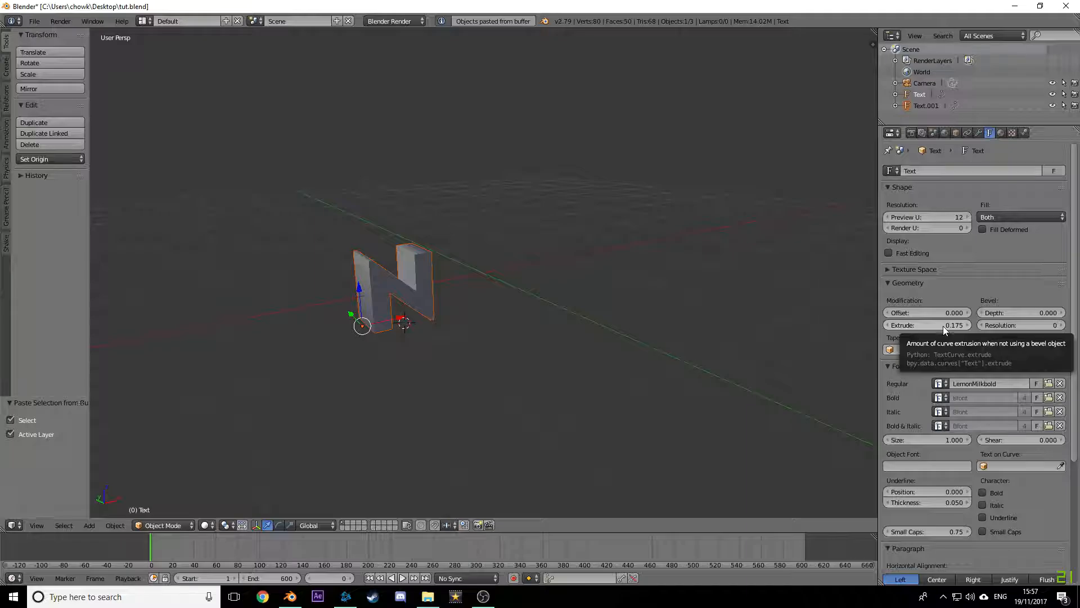
drag(950, 325, 1060, 314)
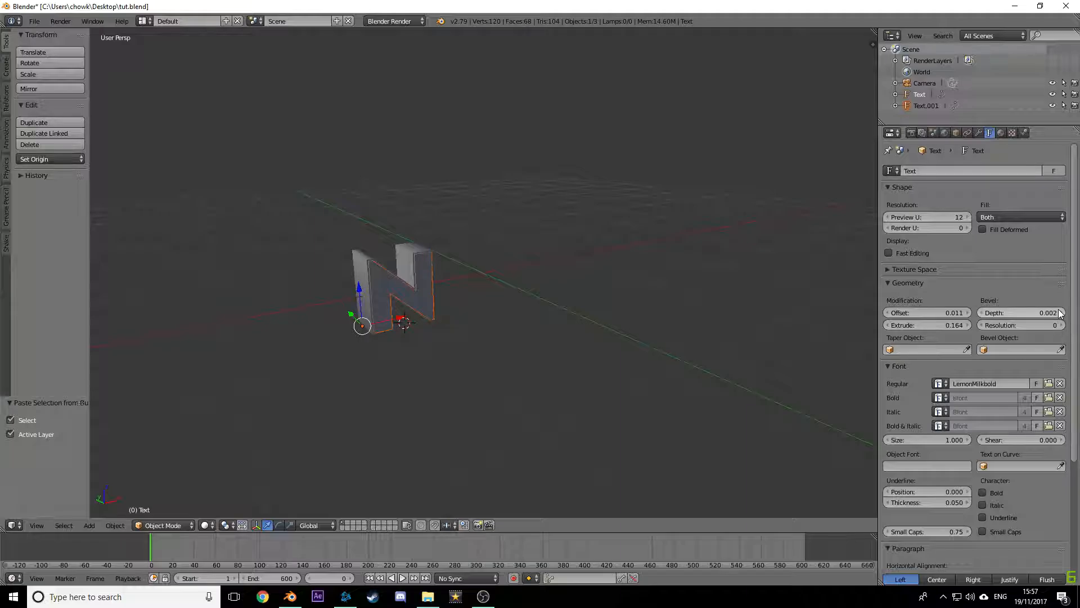
click(1061, 311)
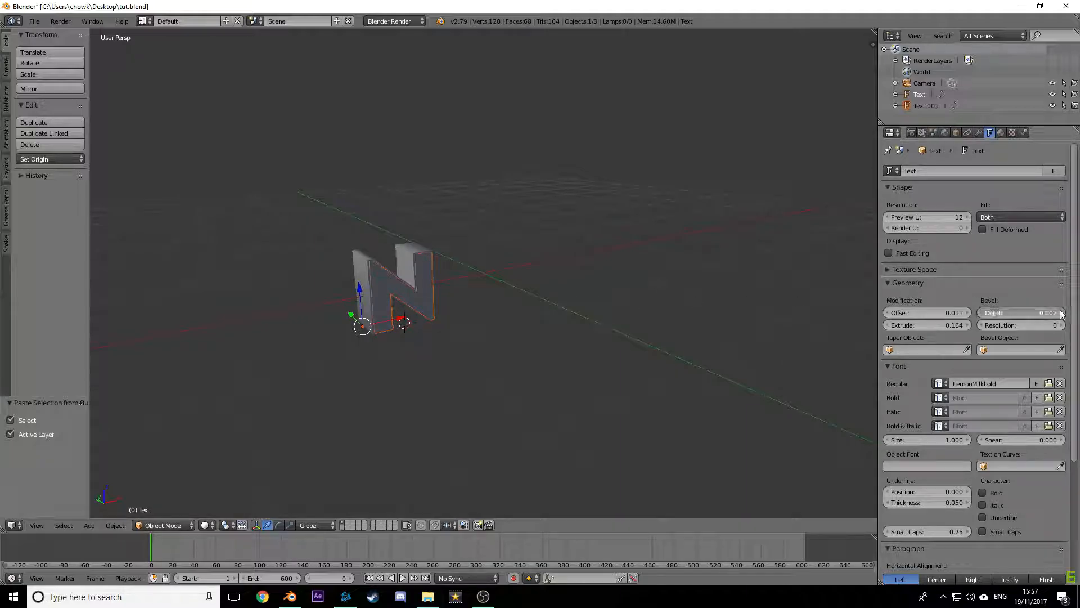
click(1061, 311)
click(1061, 311)
Step: Adjust the original N layer to an offset of 0.016 and an extrusion of 0.152
scroll(606, 283, up, 5)
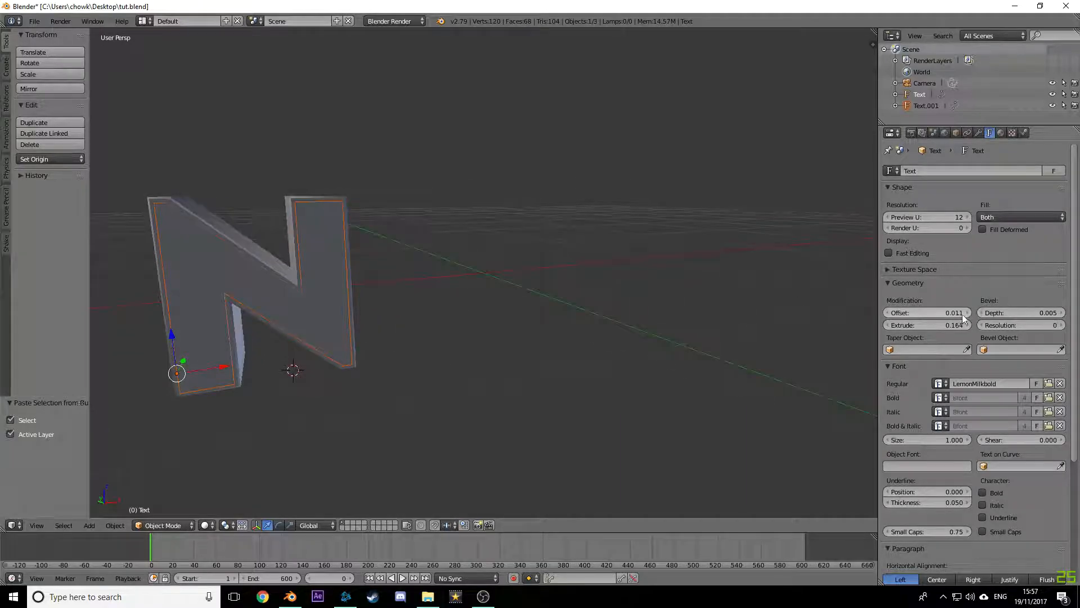
drag(953, 328, 957, 316)
middle_drag(755, 309, 796, 316)
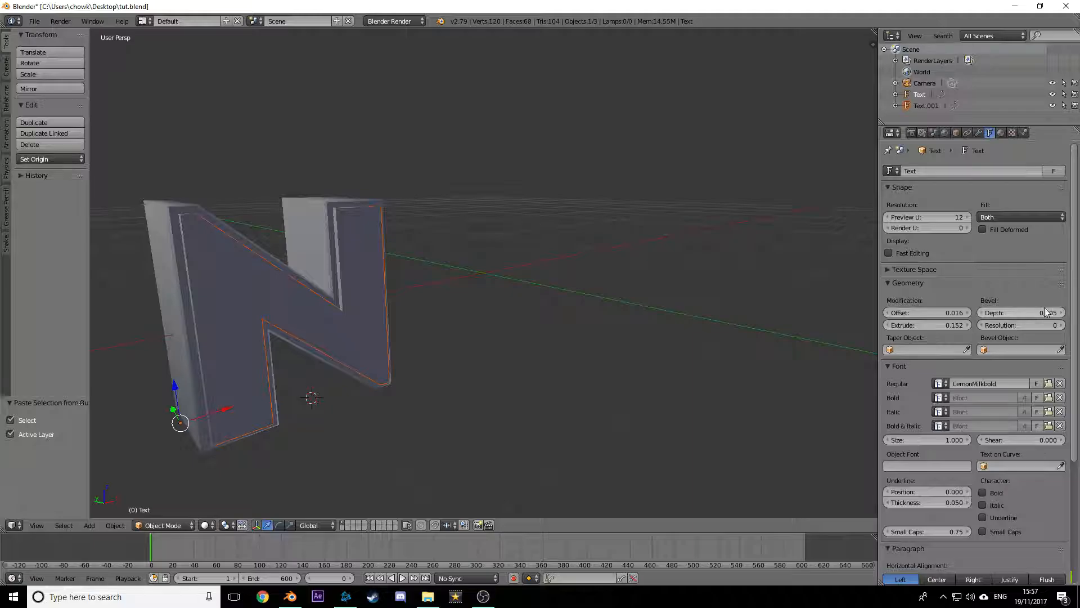
Step: Move the camera about 1.168 along Y towards the letter and nudge both N layers about 0.005 along X
scroll(612, 292, down, 3)
mouse_move(564, 288)
middle_down()
mouse_move(614, 291)
mouse_move(560, 279)
middle_up()
scroll(564, 279, down, 3)
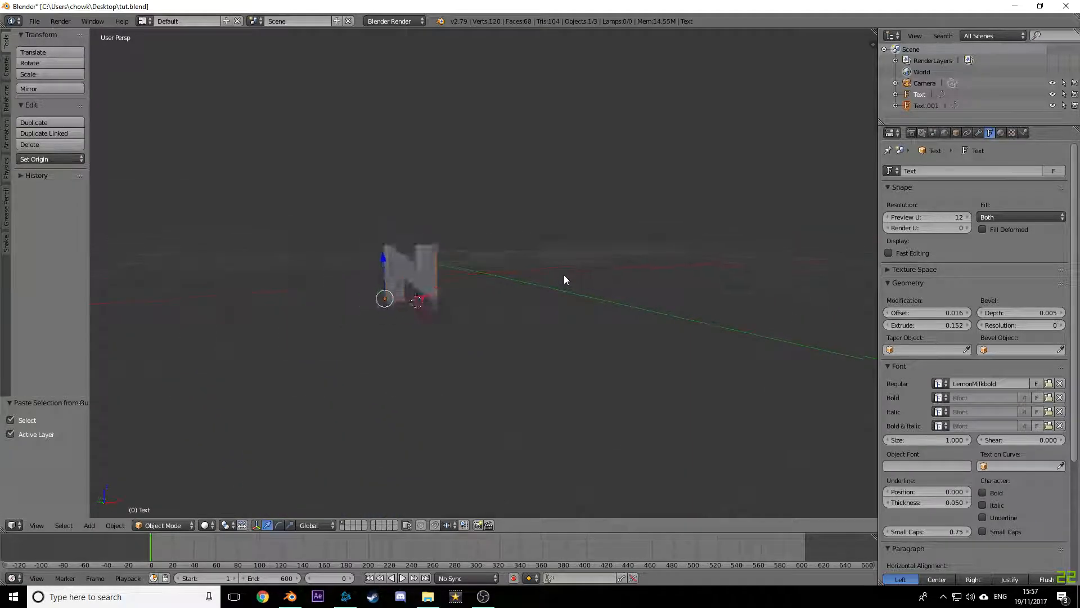
key(KP_0)
scroll(498, 272, up, 1)
middle_drag(495, 271, 562, 309)
scroll(568, 315, down, 3)
right_click(639, 360)
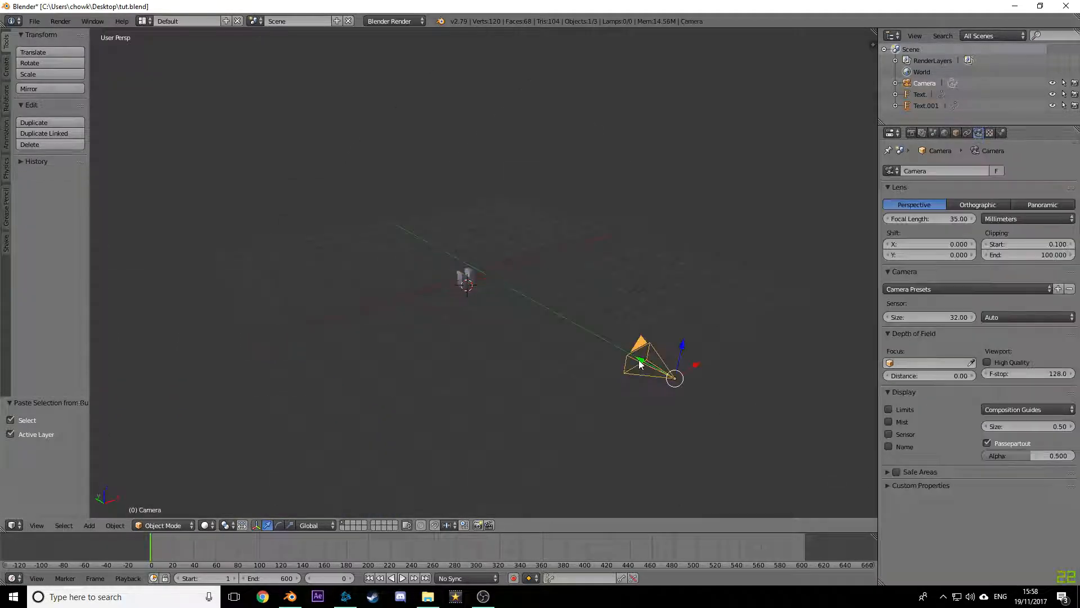
drag(639, 361, 598, 341)
key(KP_0)
right_click(366, 263)
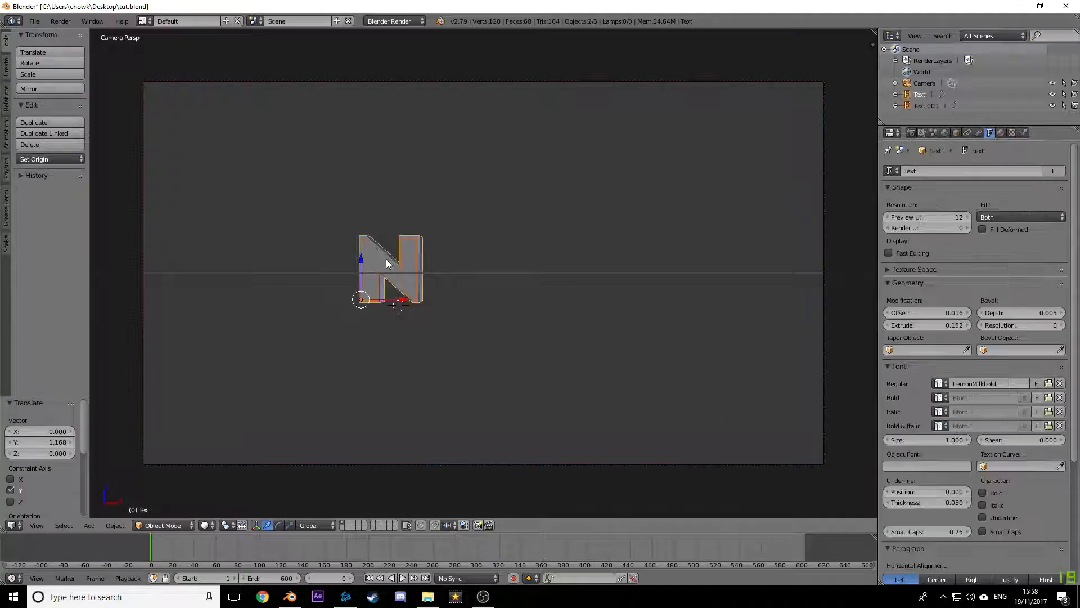
drag(388, 302, 392, 297)
Step: Copy and paste both N layers and move the pasted pair about 0.622 along X beside the first letter
right_click(400, 268)
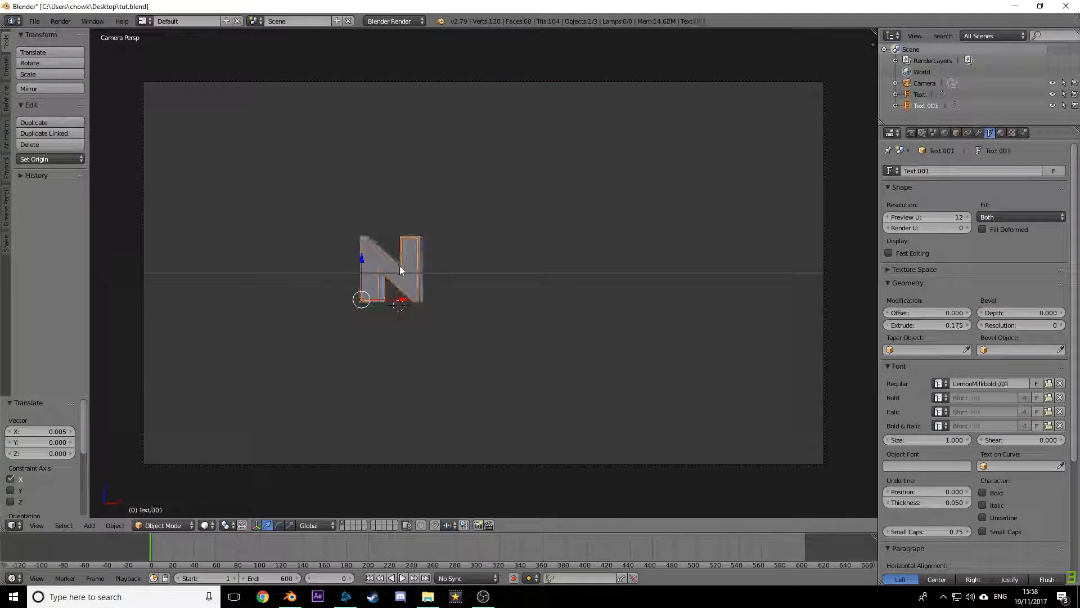
shift+right_click(401, 270)
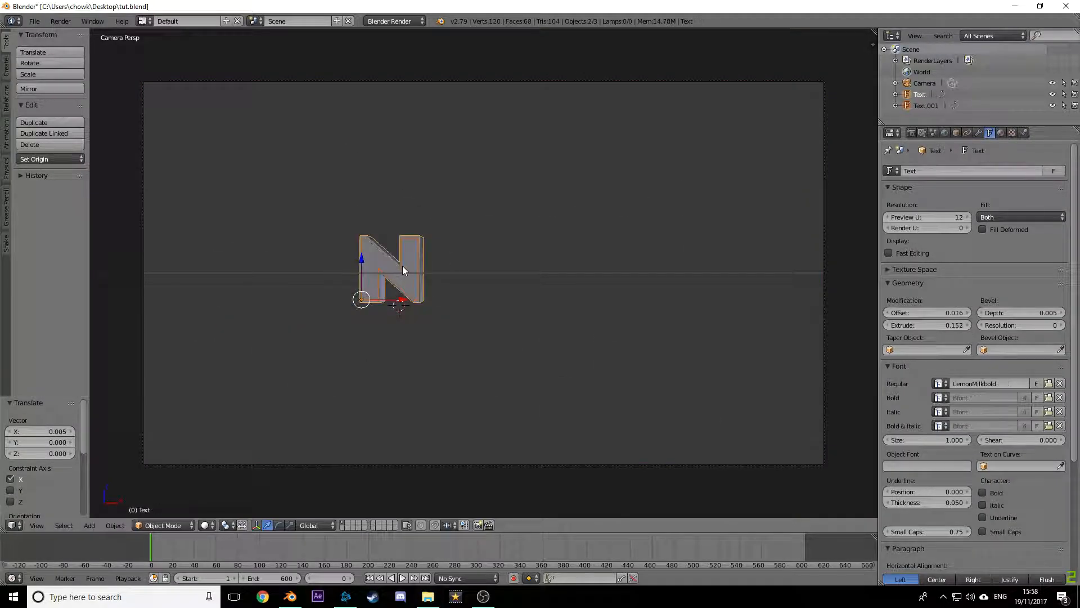
key(ctrl+c)
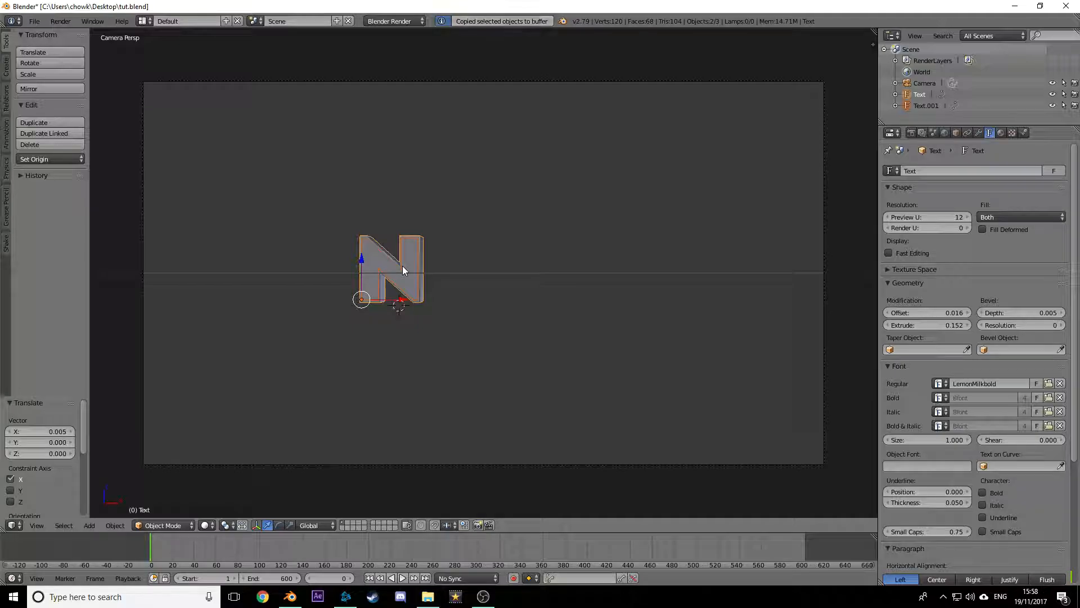
key(ctrl+v)
key(g)
click(462, 279)
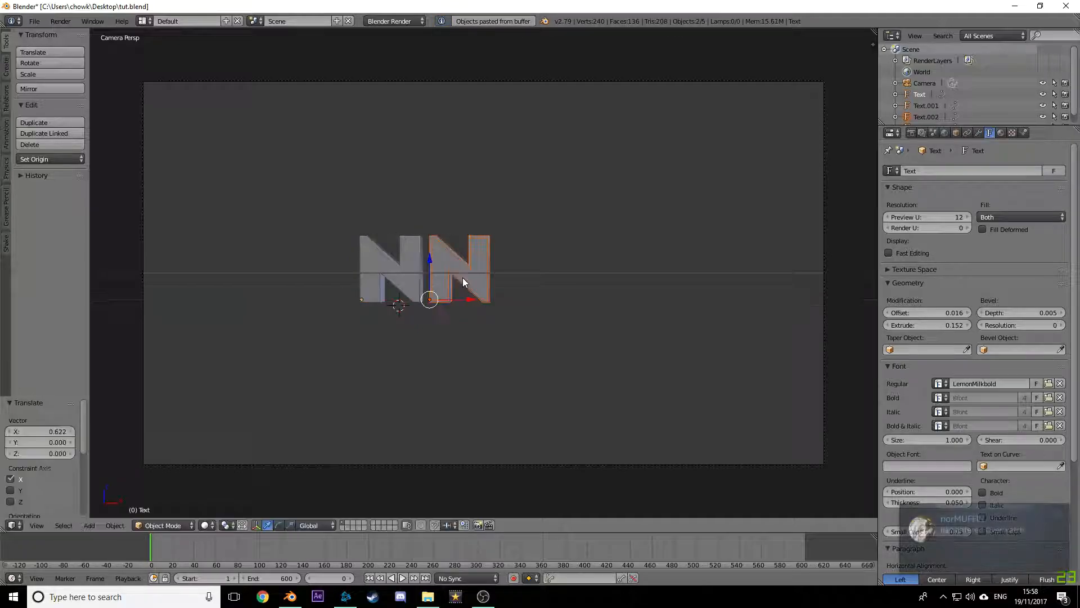
Step: Change both pasted layers to the letter A and shift the A about -0.046 along X towards the N
key(Tab)
key(BackSpace)
text(M)
key(Tab)
right_click(470, 283)
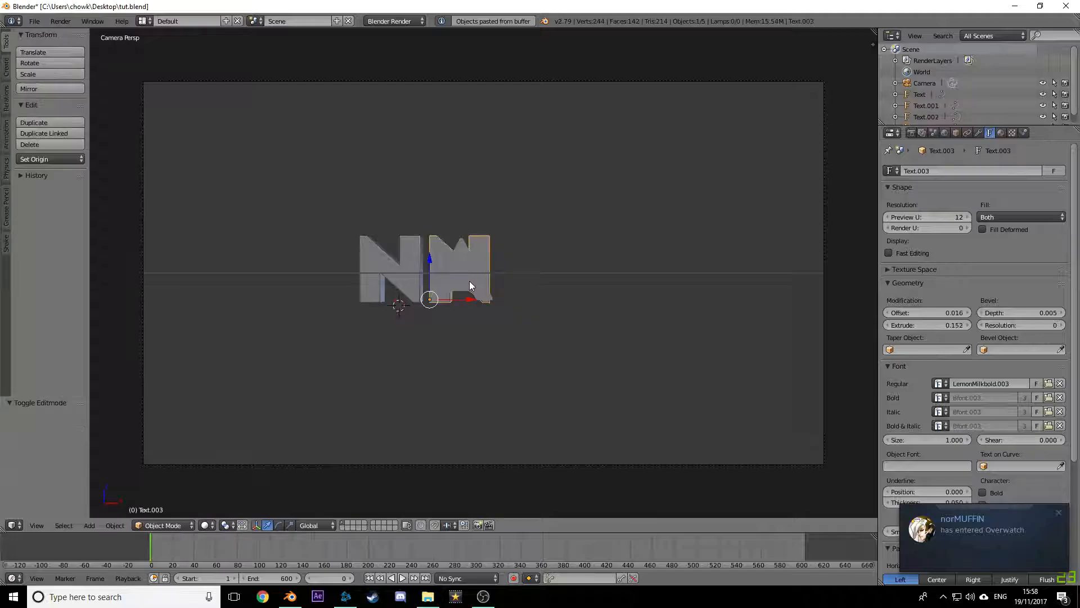
key(Tab)
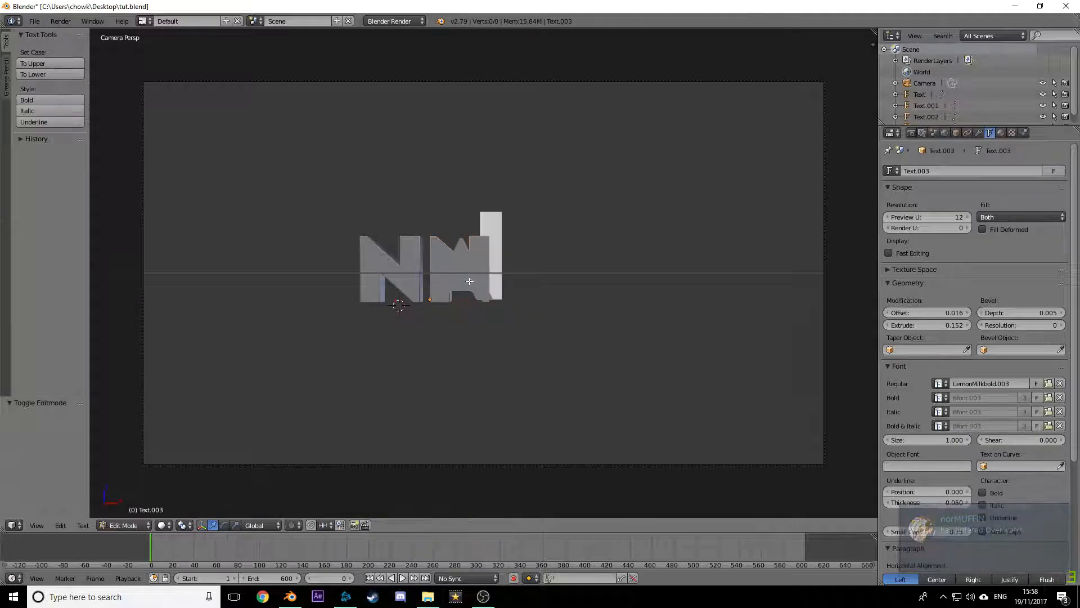
key(BackSpace)
text(A)
key(Tab)
drag(461, 298, 454, 299)
right_click(441, 275)
Step: Render a test image of the two letters through the camera
middle_drag(476, 273, 485, 281)
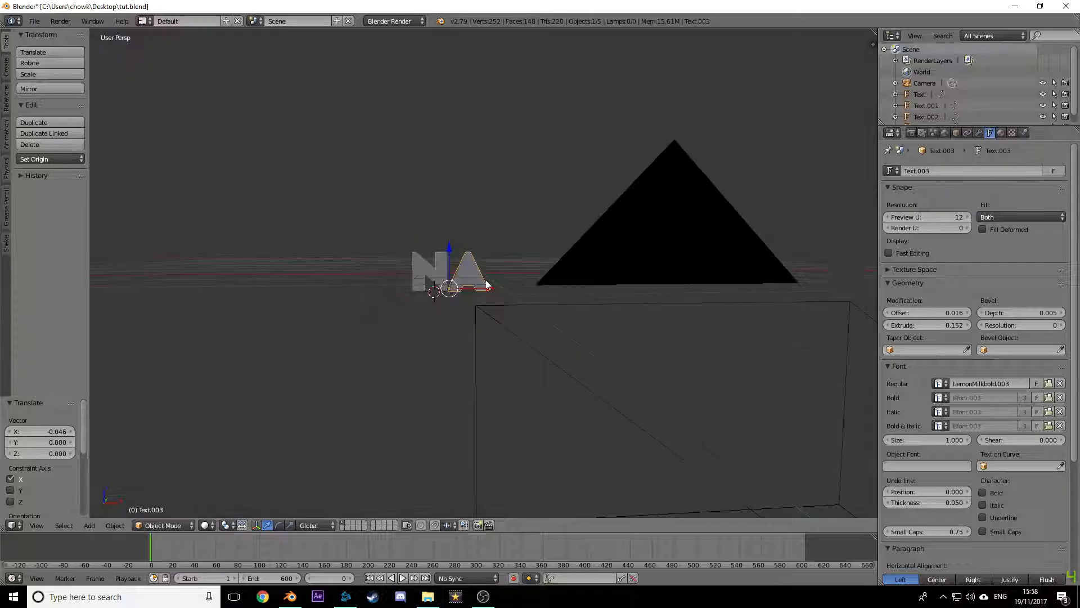
scroll(491, 272, up, 3)
key(KP_0)
key(F12)
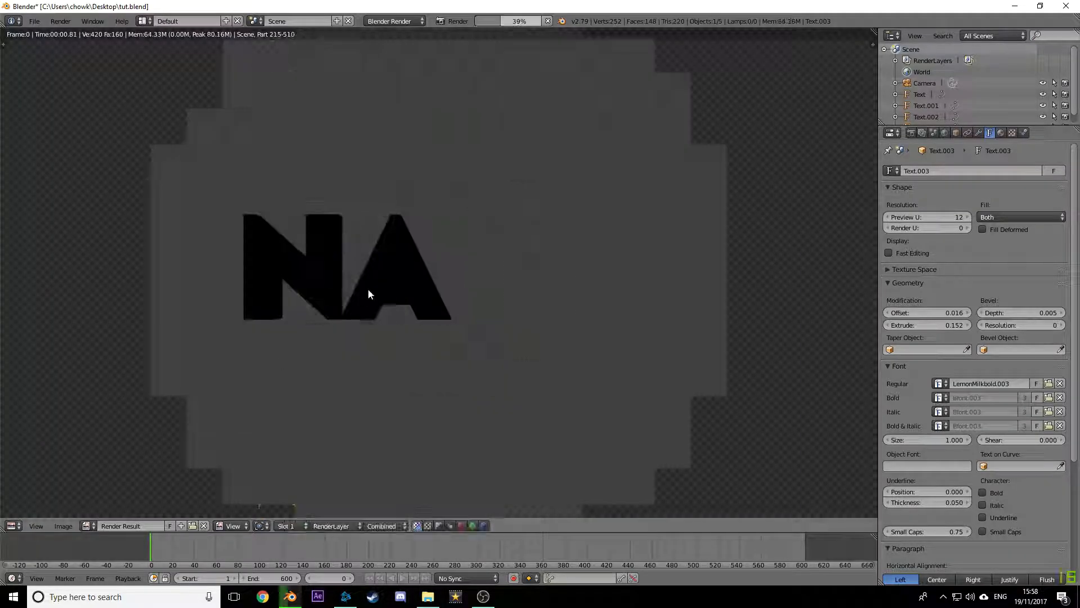
key(Escape)
Step: Inspect both layers of the A up close and remove the bevel depth from its outer layer
right_click(440, 276)
middle_drag(440, 275, 484, 269)
scroll(484, 269, up, 3)
right_click(472, 285)
right_click(379, 286)
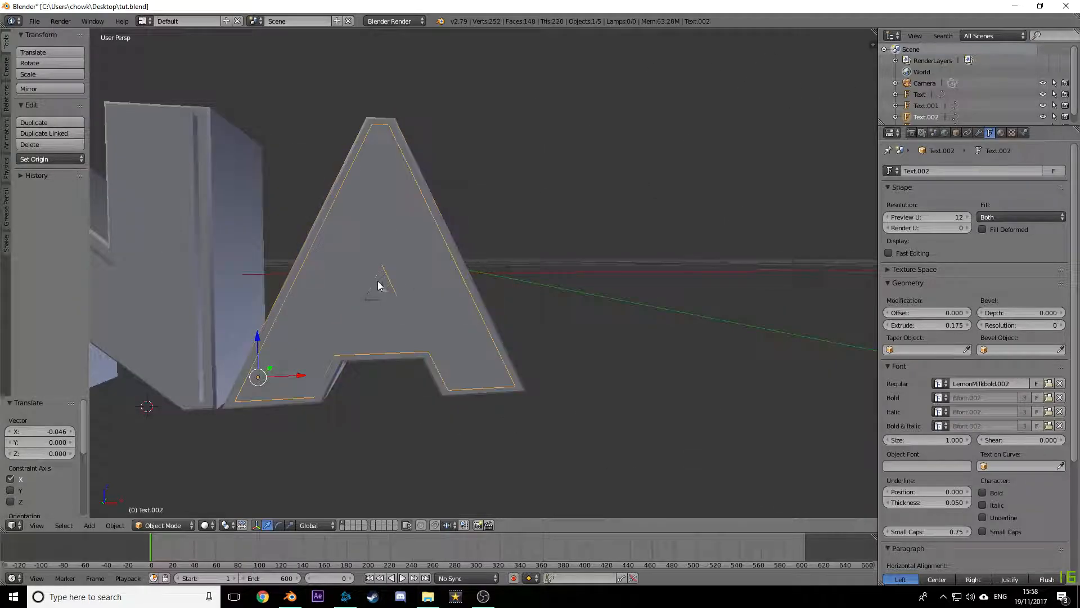
right_click(387, 296)
right_click(386, 295)
middle_drag(689, 284, 691, 276)
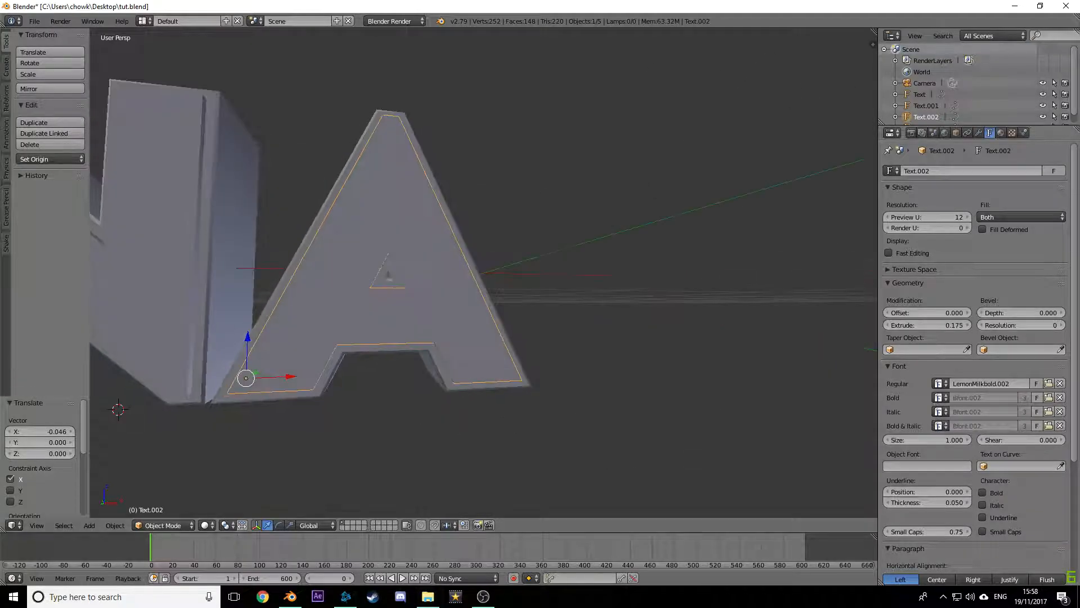
right_click(407, 234)
middle_drag(408, 235, 444, 270)
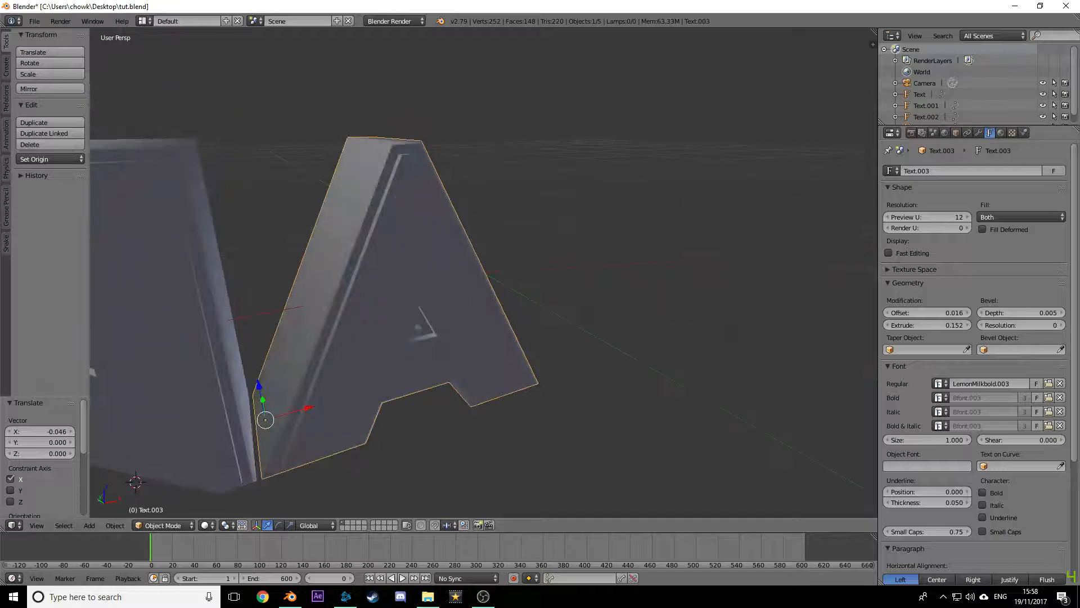
drag(998, 313, 983, 316)
Step: Set the bevel depth of the outer N layer to 0
middle_drag(655, 267, 630, 255)
right_click(314, 255)
right_click(289, 229)
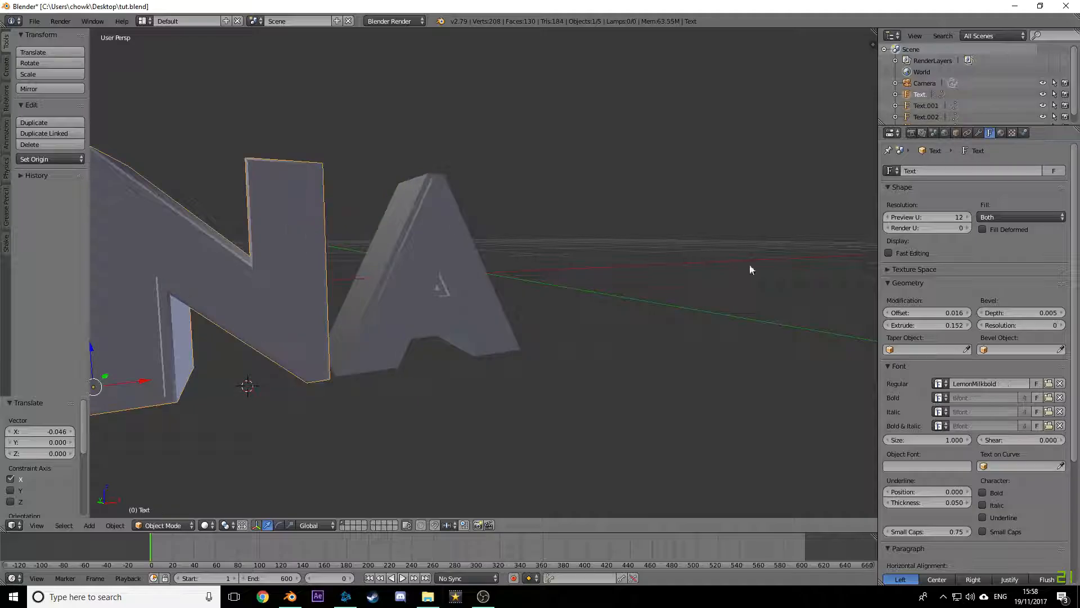
text(0)
key(Return)
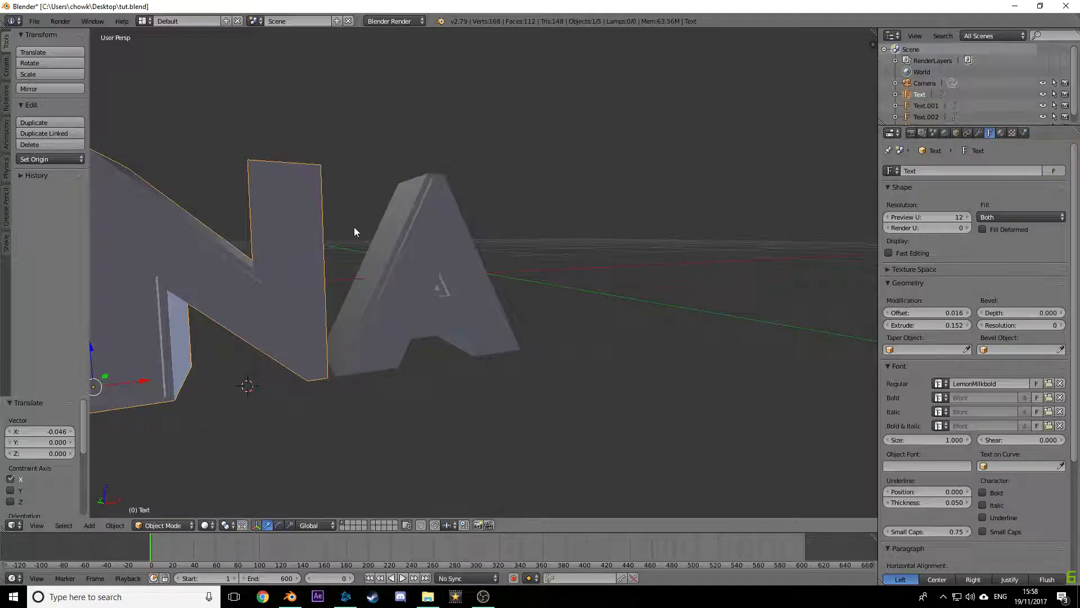
Step: Copy and paste both N layers and move the pasted pair about 1.196 along X to follow the A
scroll(353, 227, down, 4)
right_click(470, 238)
middle_drag(380, 241, 356, 244)
right_click(364, 242)
shift+right_click(363, 242)
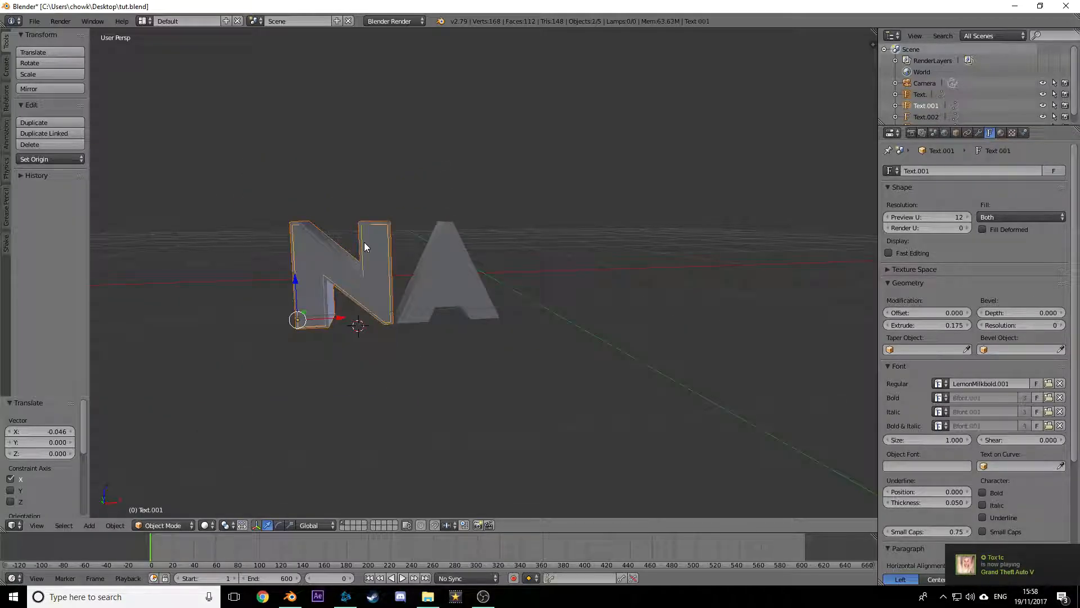
key(ctrl+c)
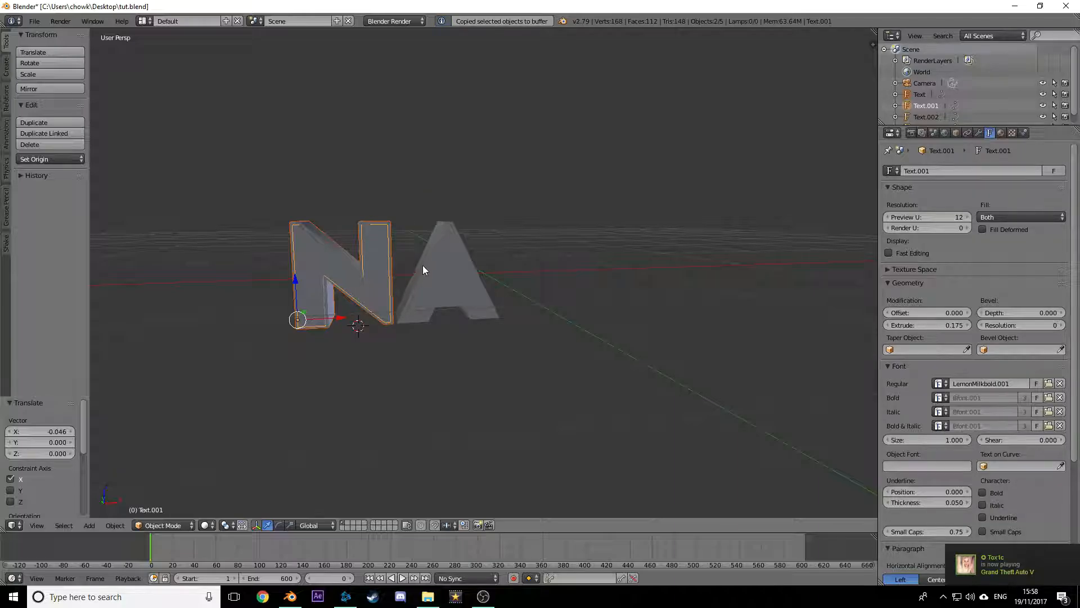
key(ctrl+v)
key(g)
click(512, 306)
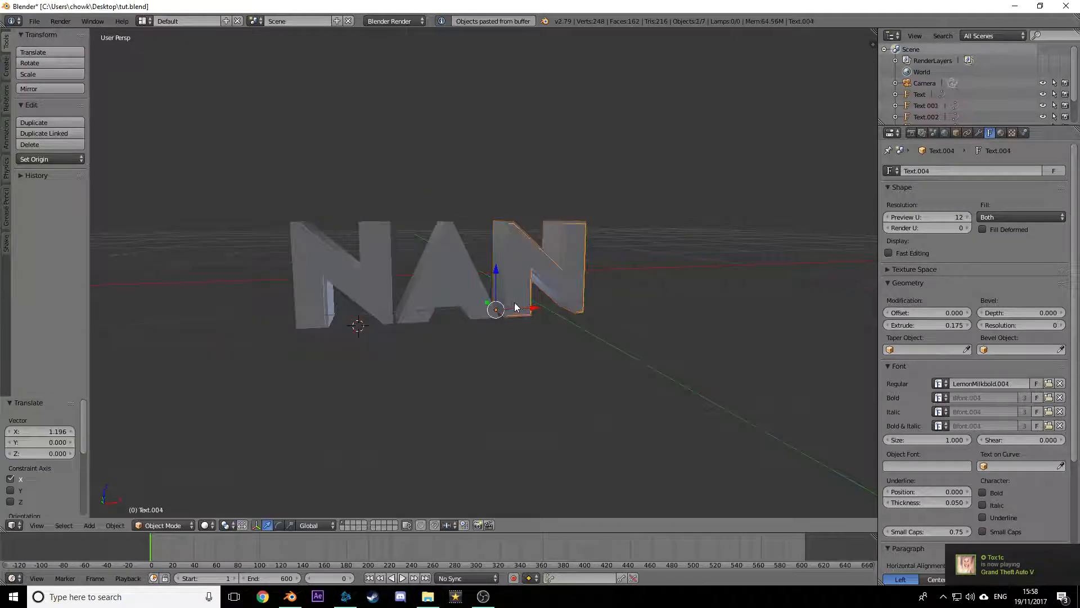
Step: Change both layers of the second N to the letter M
right_click(515, 304)
key(Tab)
key(BackSpace)
text(m)
key(Tab)
key(Tab)
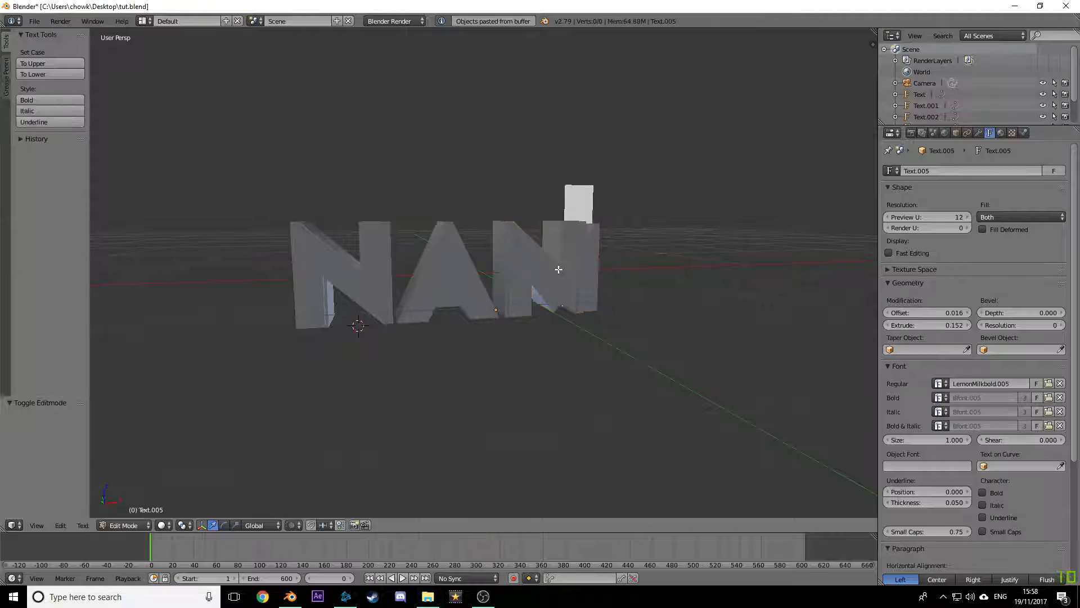
key(BackSpace)
text(m)
key(Tab)
Step: Paste another pair of N layers and move it about 1.996 along X to follow the M
key(ctrl+v)
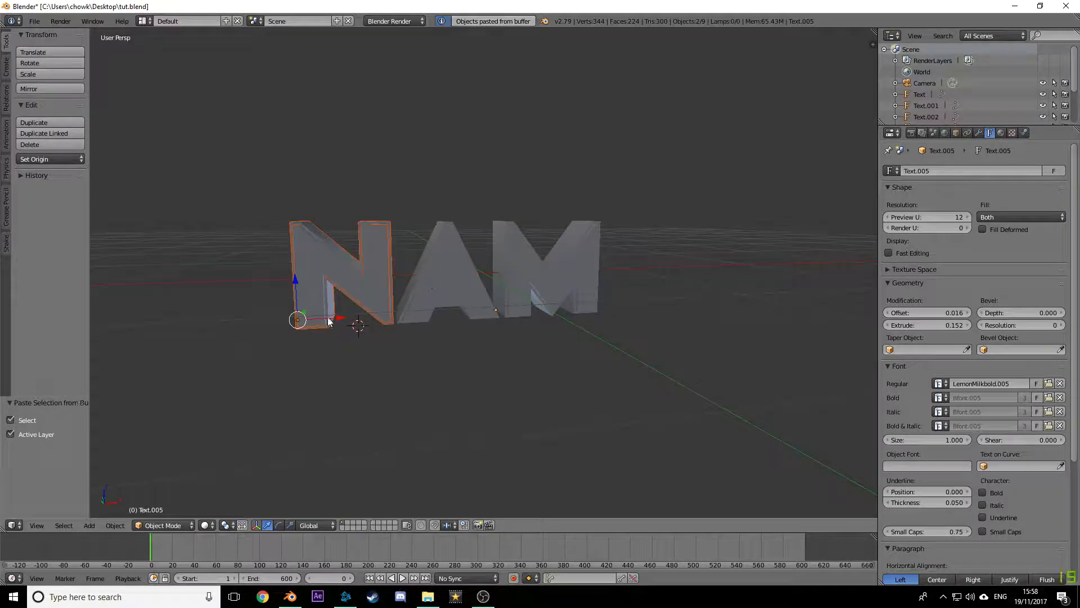
key(g)
key(x)
click(636, 296)
Step: Change both layers of the last pasted N to the letter E so the word reads NAME
right_click(634, 287)
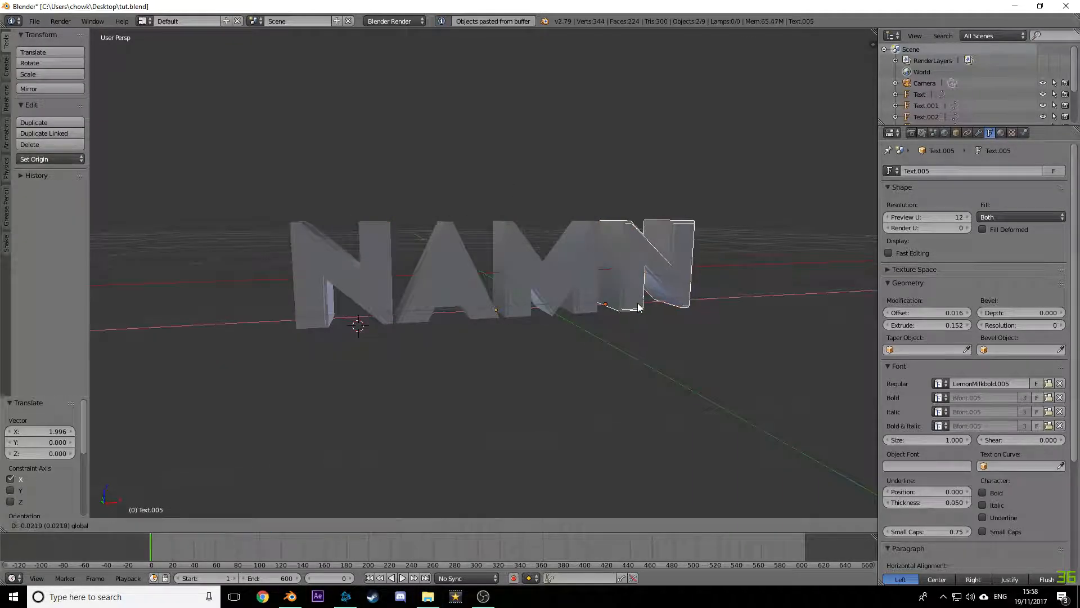
key(Tab)
key(BackSpace)
text(e)
key(Tab)
key(Tab)
key(BackSpace)
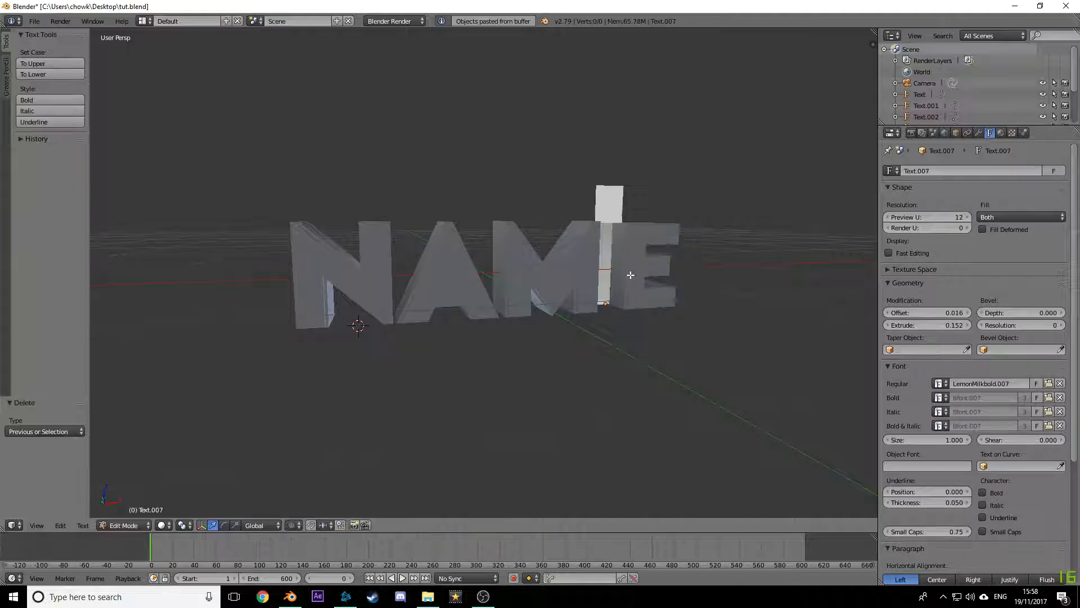
key(Tab)
key(Tab)
text(e)
key(Tab)
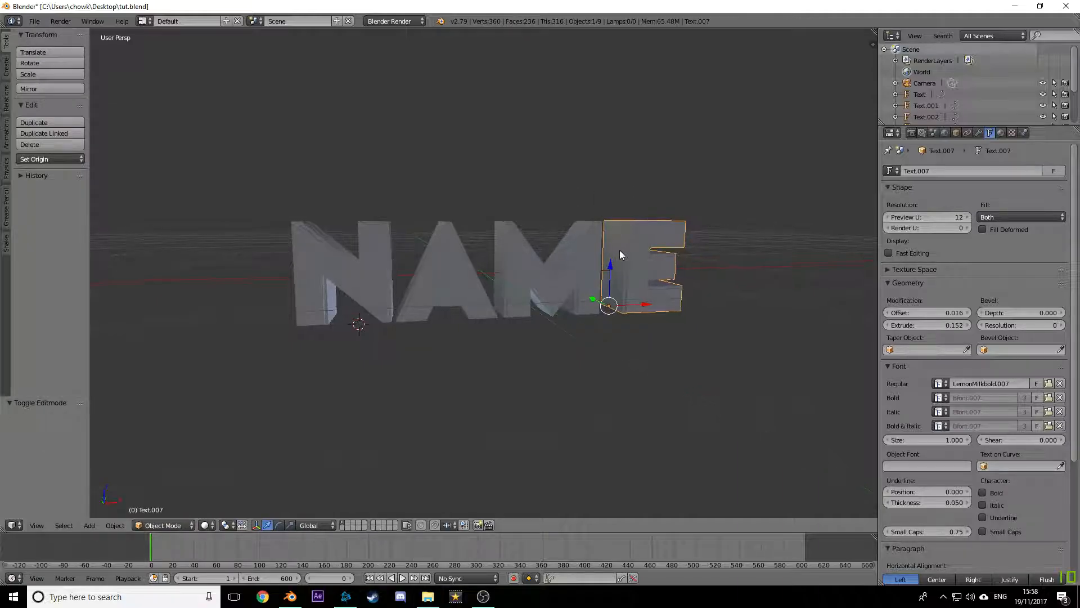
Step: Reposition the letter layers along X in the camera frame to space and centre the word, finishing with a 0.032 shift
key(KP_0)
scroll(588, 259, down, 3)
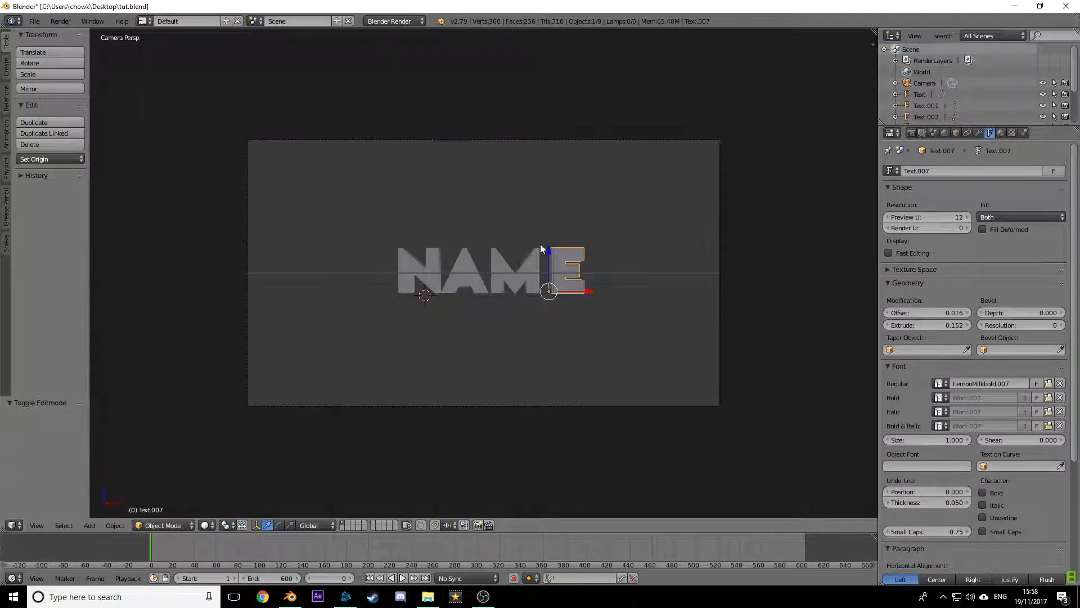
shift+right_click(526, 267)
shift+right_click(519, 278)
shift+right_click(476, 279)
shift+right_click(468, 279)
shift+right_click(436, 278)
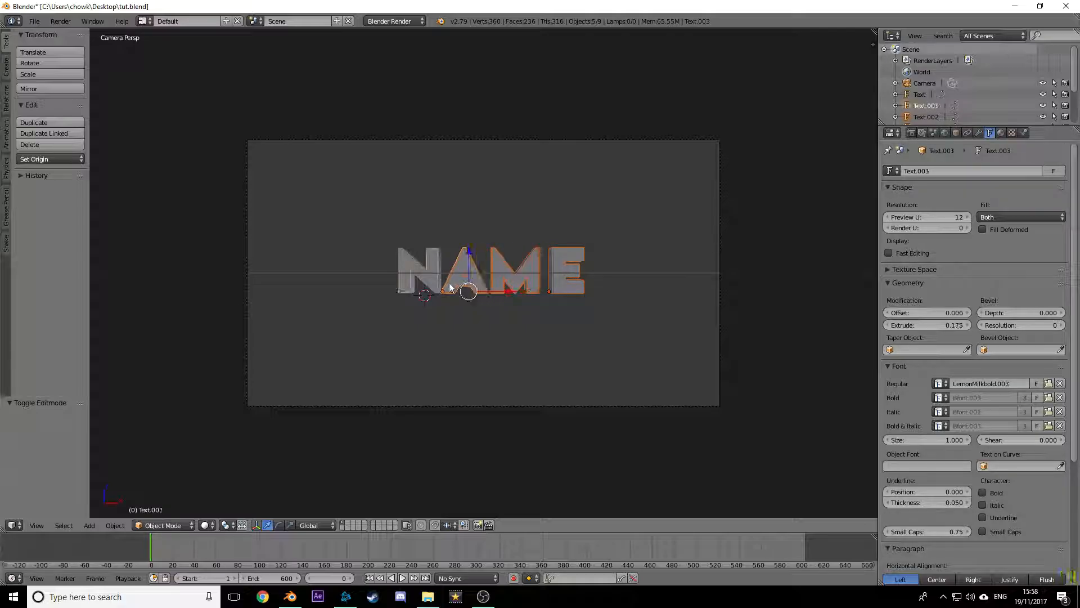
shift+right_click(435, 282)
drag(489, 293, 594, 305)
right_click(479, 291)
key(ctrl+z)
key(ctrl+z)
shift+right_click(568, 273)
mouse_move(594, 305)
middle_down()
mouse_move(651, 330)
mouse_move(589, 302)
mouse_move(592, 288)
middle_up()
drag(465, 284, 489, 301)
key(KP_0)
scroll(490, 289, up, 2)
Step: Give the inner front layer of the N a new material with diffuse intensity 1, specular intensity 0 and emit 2
right_click(413, 271)
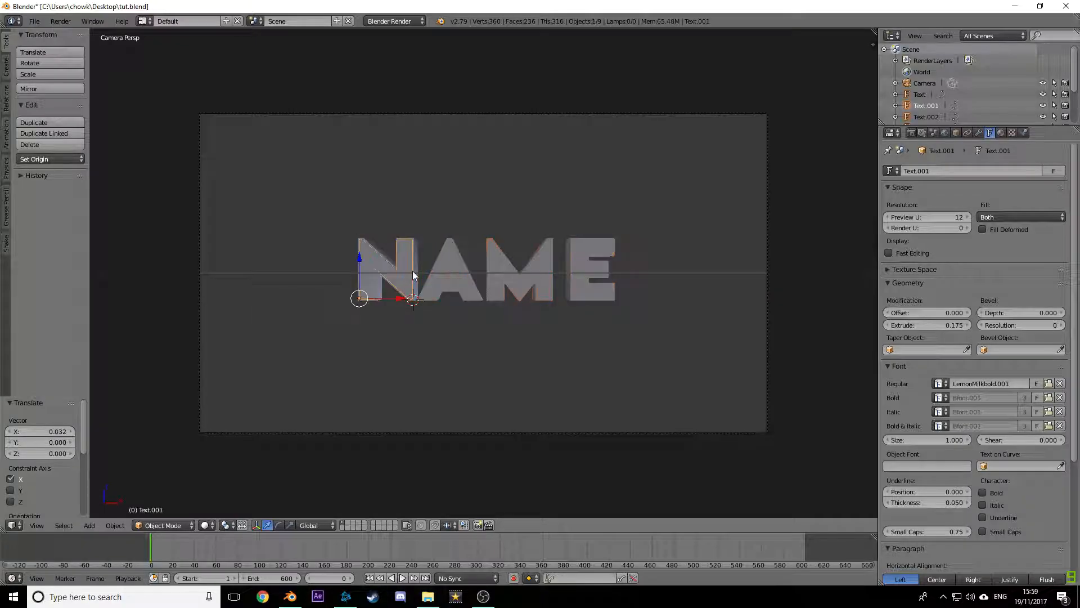
click(1001, 133)
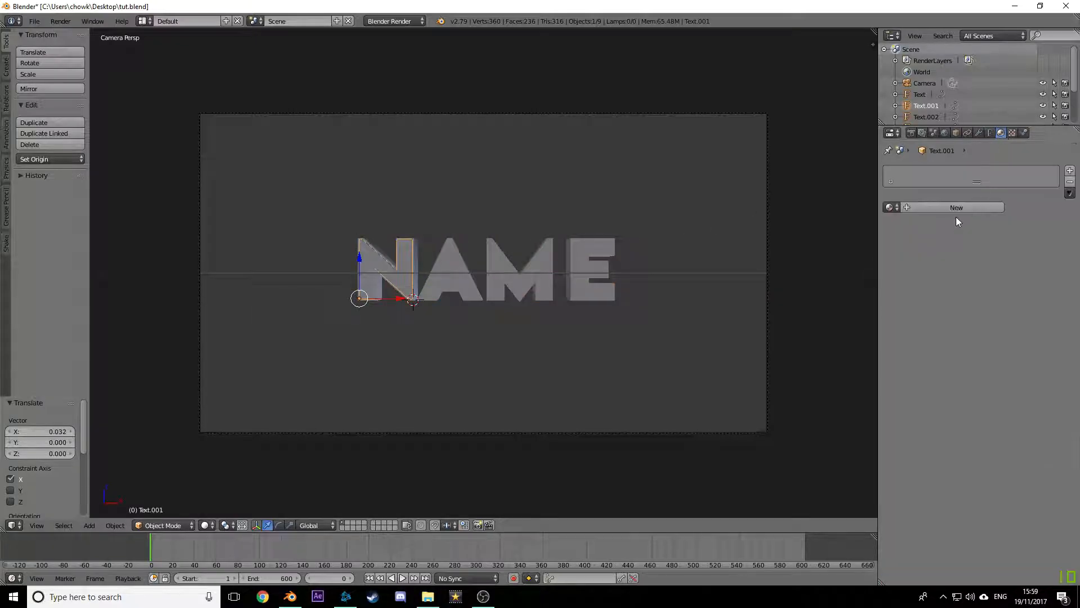
click(940, 207)
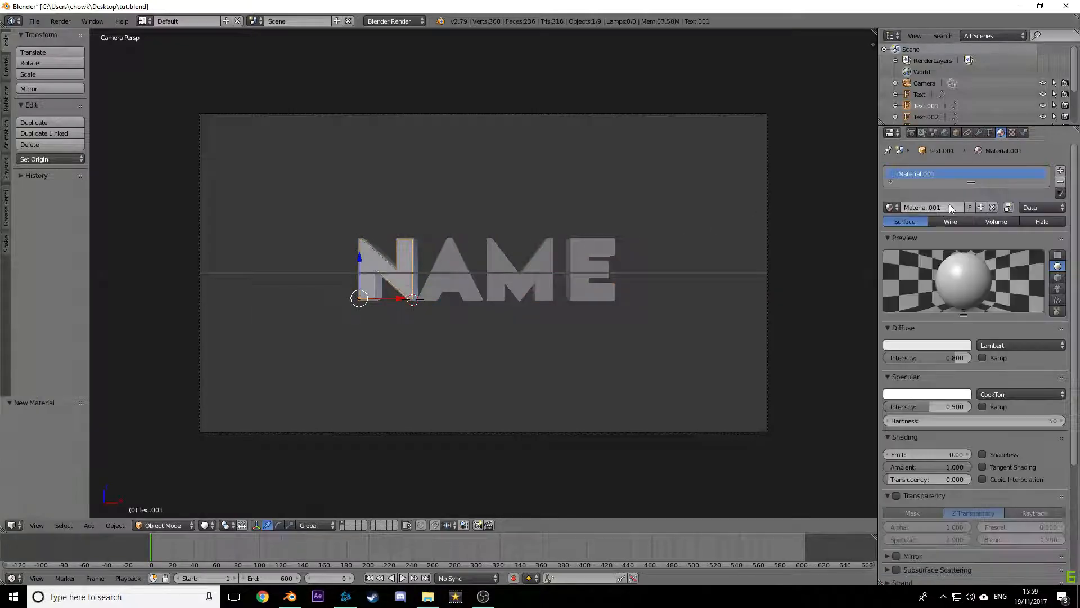
click(950, 406)
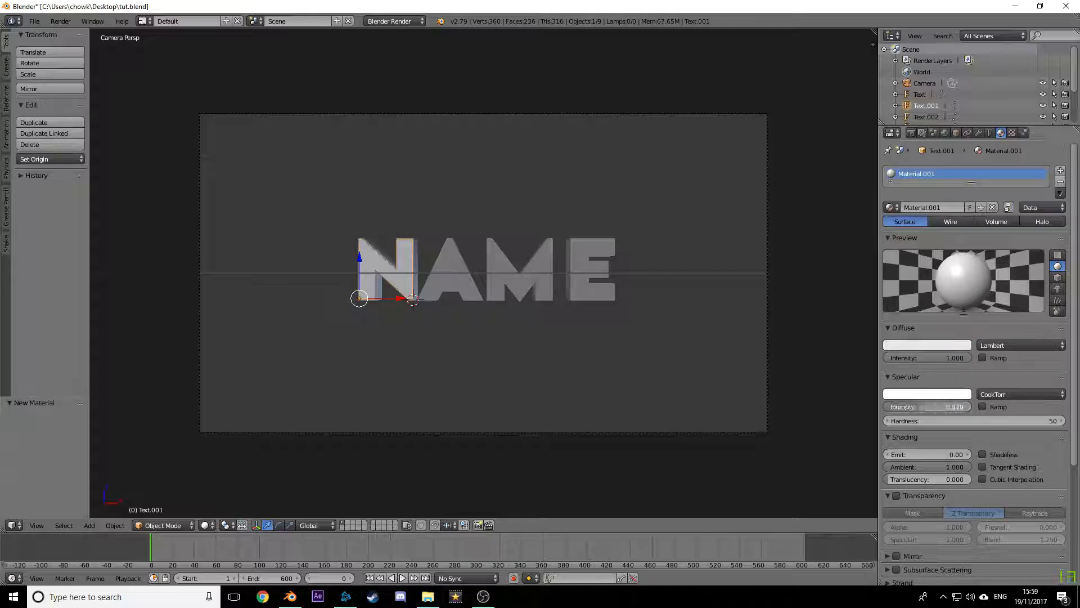
text(0)
key(Return)
click(924, 454)
text(2)
key(Return)
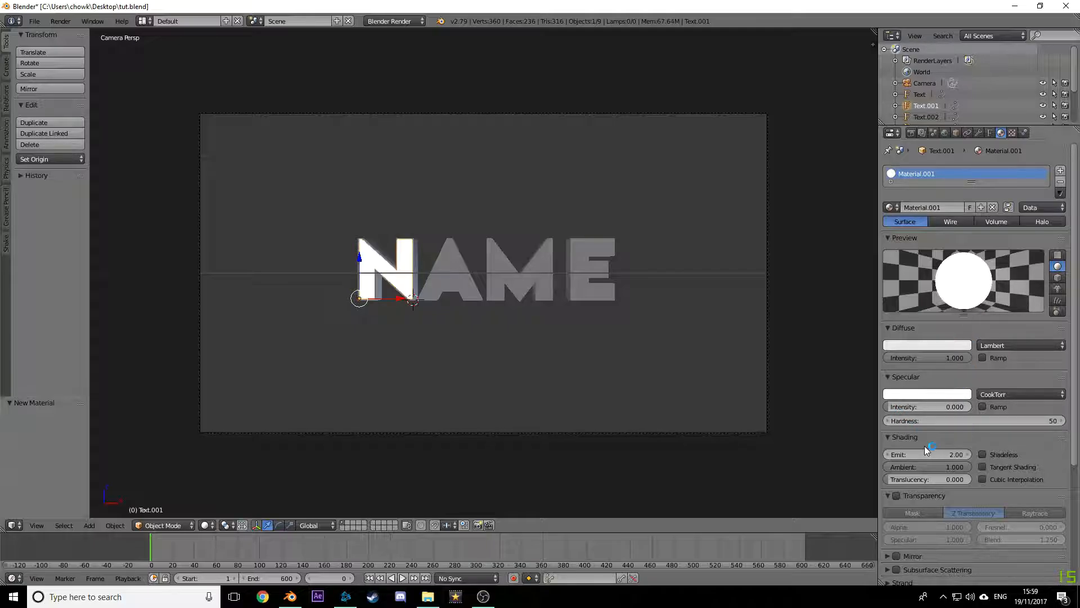
Step: Give the inner front layer of the A a new material with diffuse intensity 1, specular intensity 0 and emit 2
right_click(444, 271)
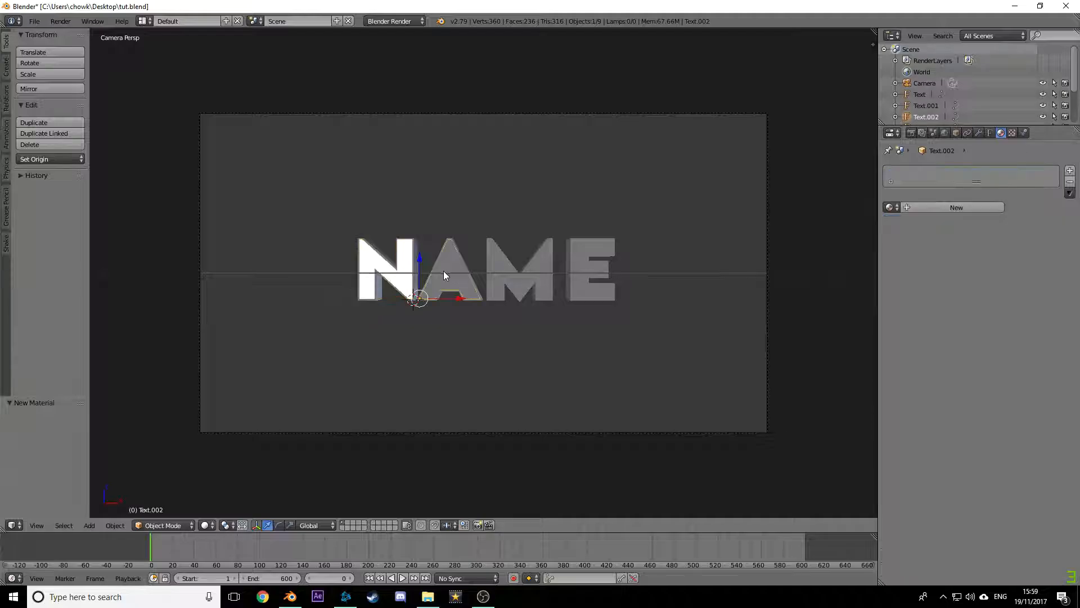
click(959, 207)
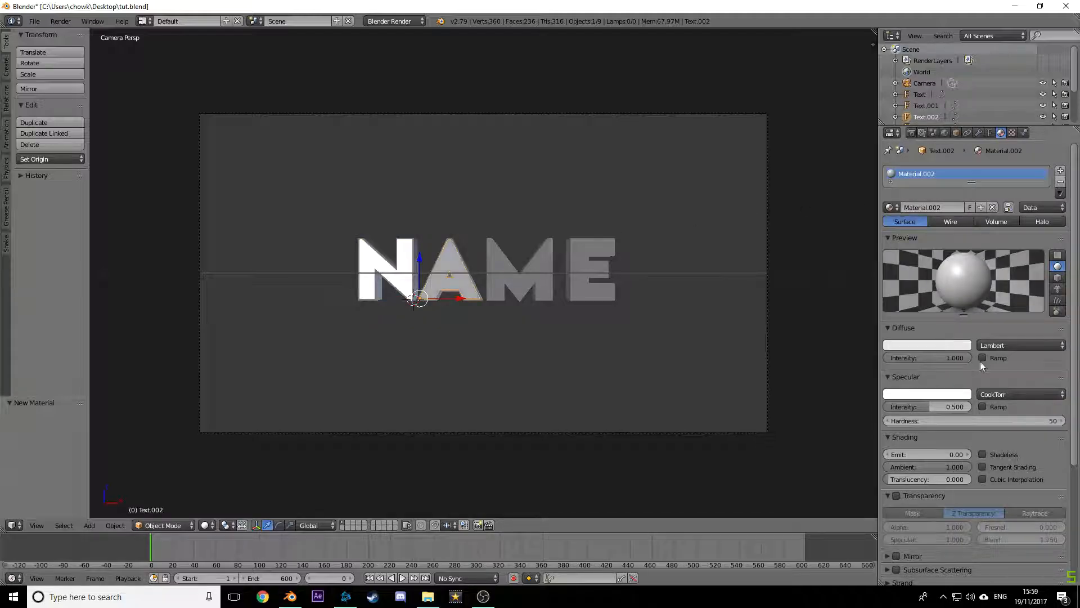
click(934, 454)
text(2)
key(Return)
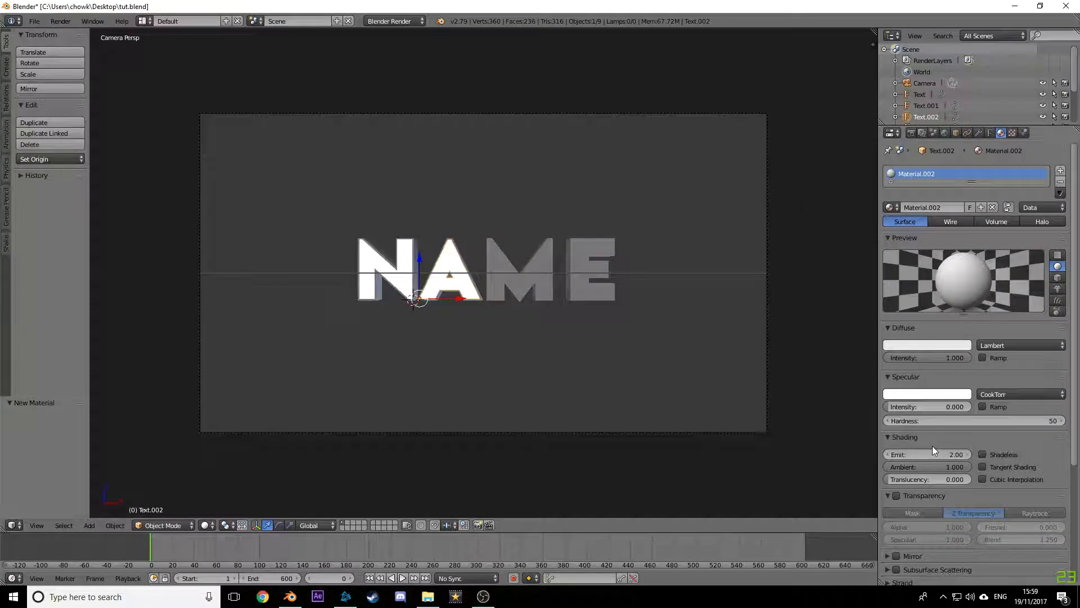
Step: Try a new material on the outer layer of the M, with diffuse intensity 1, specular intensity 0 and emit 2
right_click(522, 272)
click(957, 208)
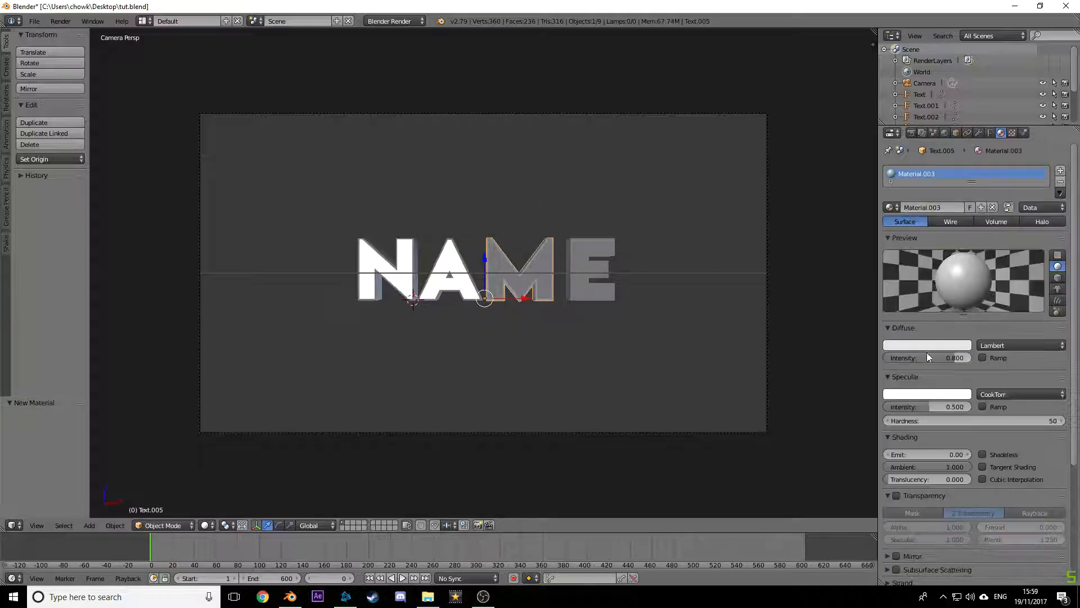
click(961, 450)
text(2)
key(Return)
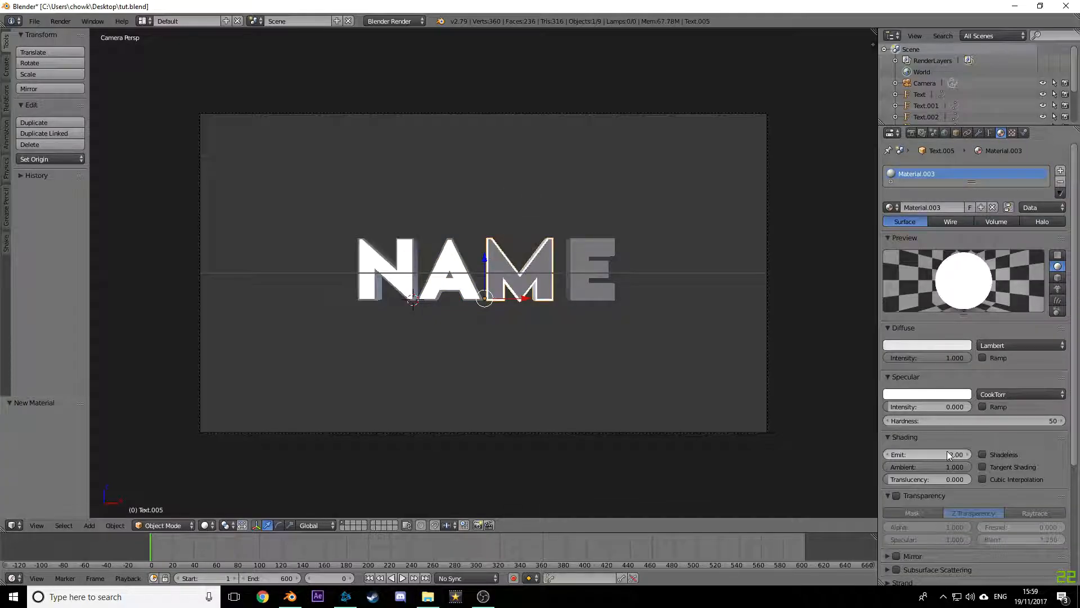
Step: Inspect both layers of the M up close and undo the material given to its outer layer
right_click(529, 272)
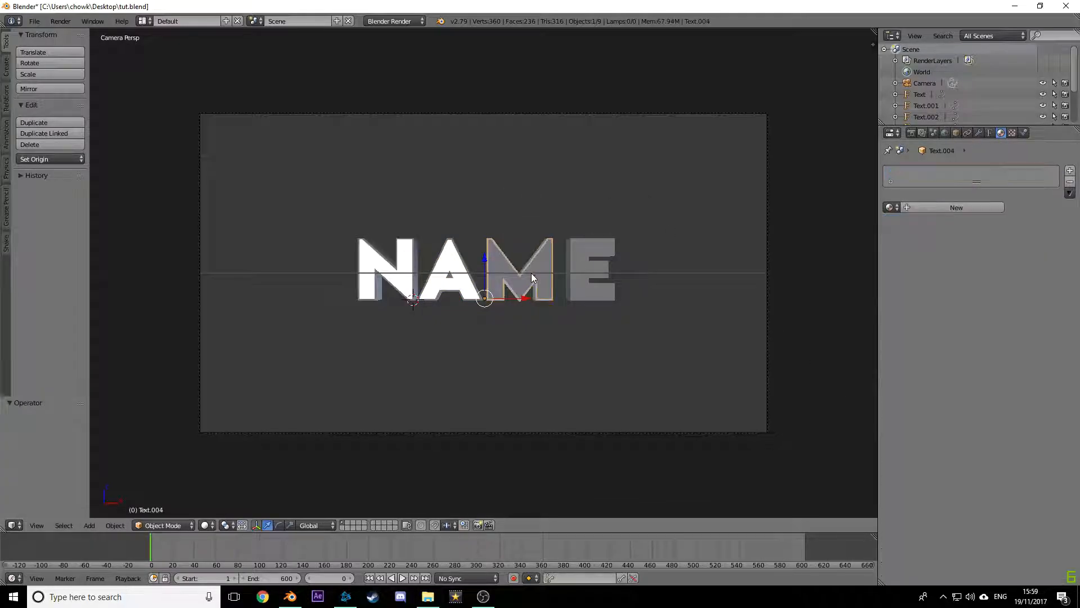
middle_drag(540, 295, 616, 346)
scroll(690, 344, up, 5)
right_click(690, 345)
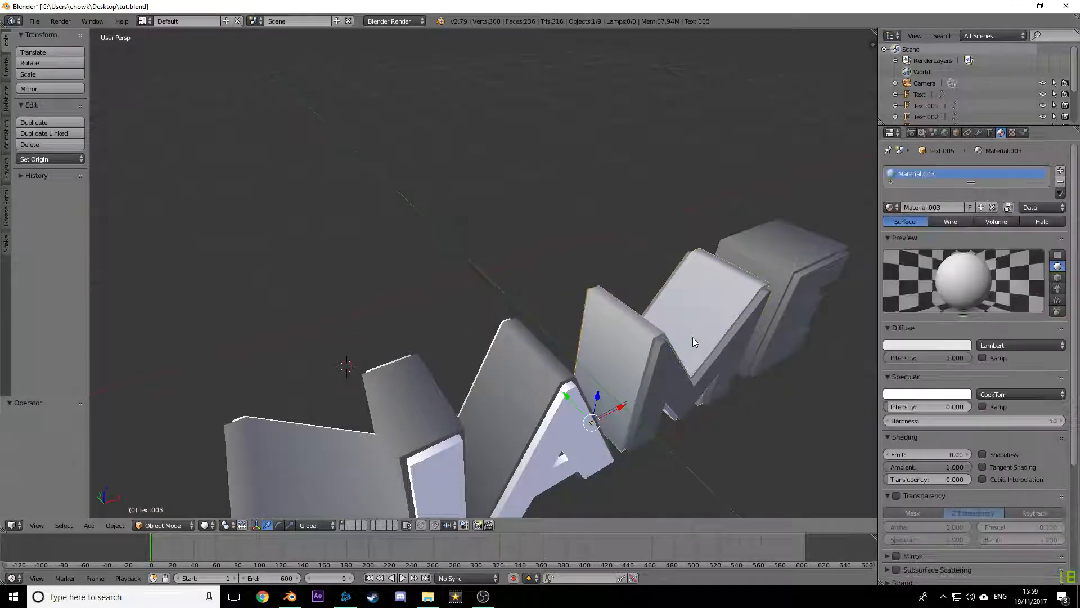
scroll(693, 324, up, 2)
right_click(756, 328)
scroll(768, 340, down, 3)
scroll(768, 341, down, 2)
middle_drag(768, 341, 504, 286)
Step: Give the inner front layer of the M a new material with diffuse intensity 1, specular intensity 0 and emit 2
right_click(528, 301)
scroll(495, 283, up, 1)
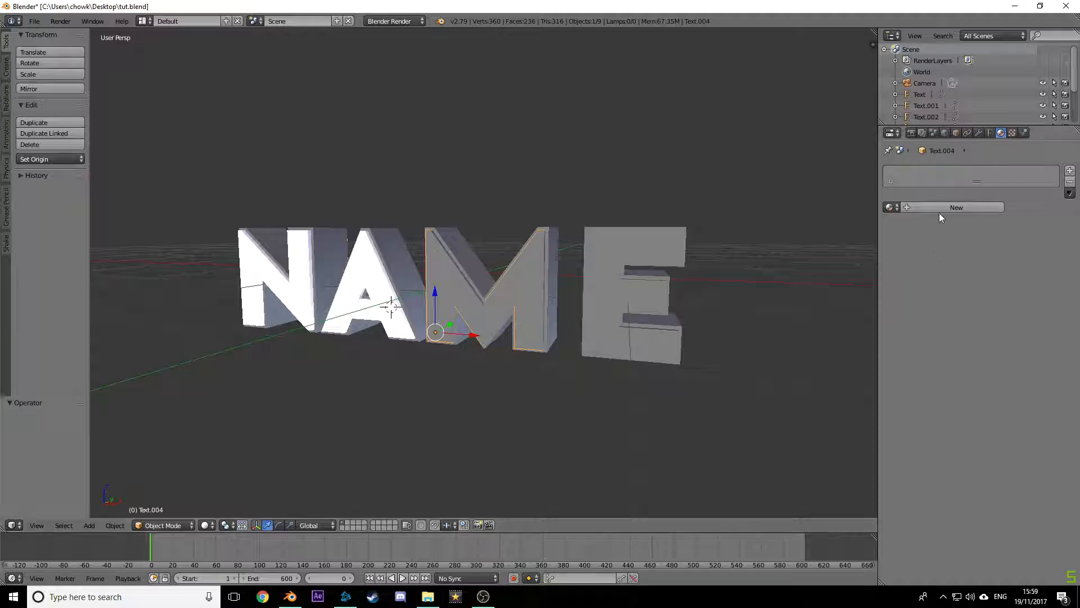
click(959, 204)
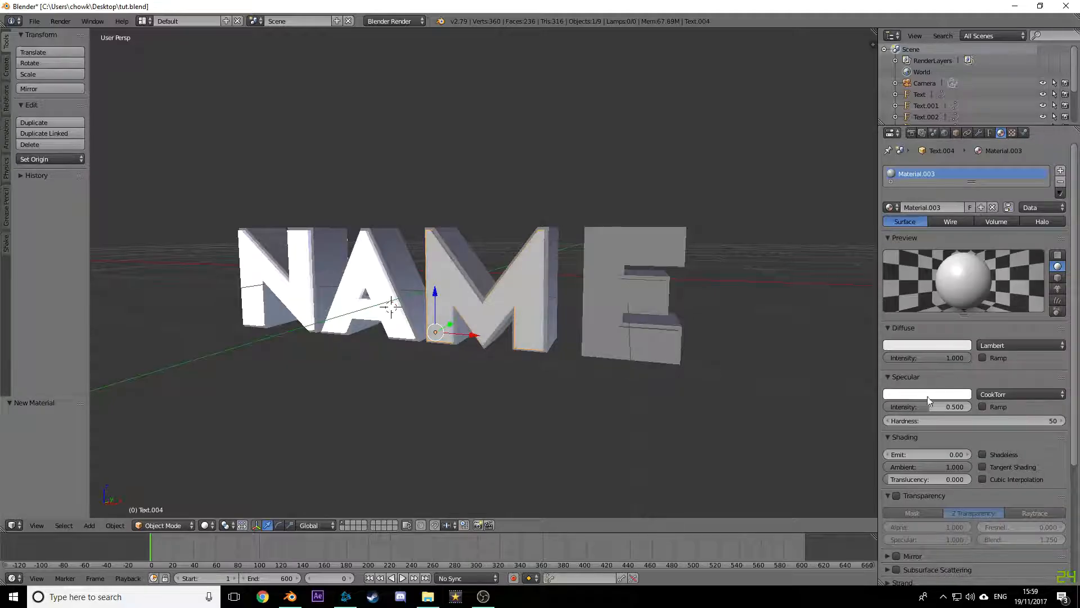
mouse_move(929, 455)
mouse_down()
mouse_move(956, 455)
mouse_move(926, 451)
mouse_up()
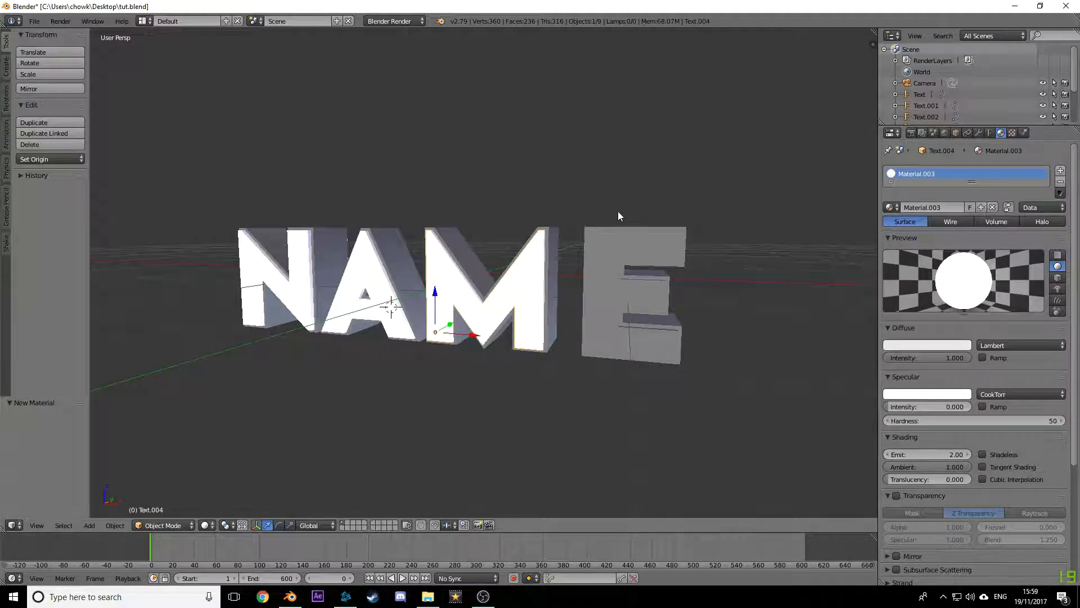
Step: Give the inner front layer of the E a new material with diffuse intensity 1, specular intensity 0 and emit 2
right_click(682, 264)
click(951, 208)
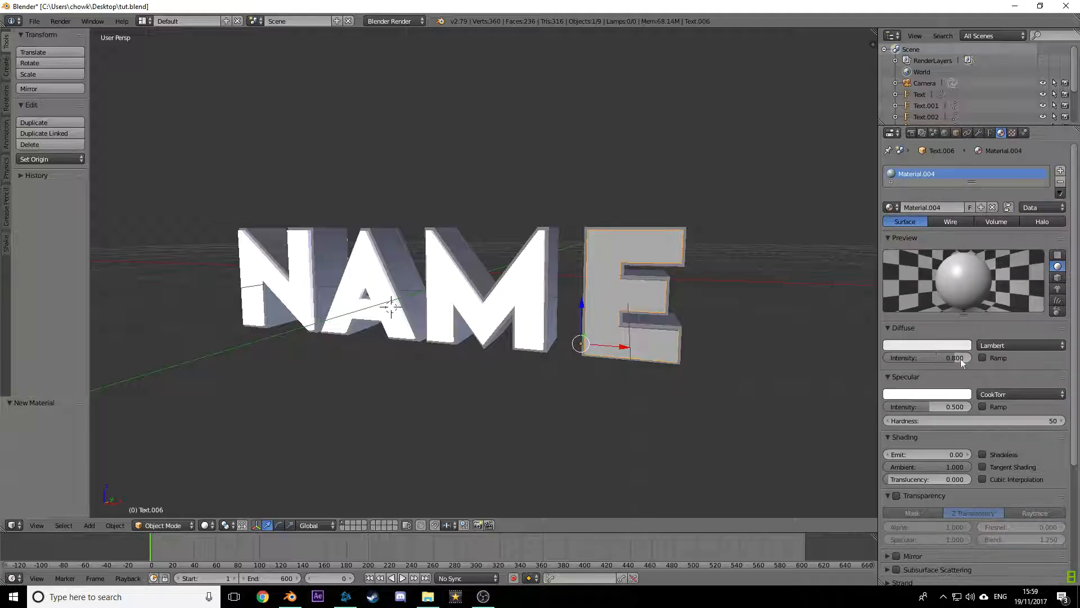
drag(963, 363, 990, 363)
drag(915, 407, 884, 407)
drag(913, 455, 945, 454)
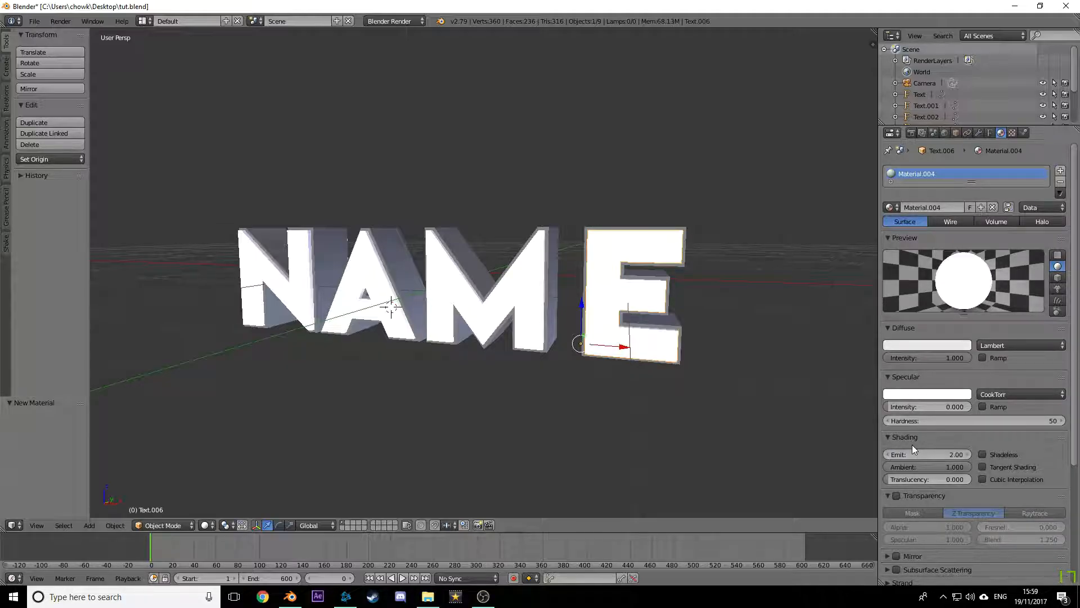
Step: Render a test image of the whole word through the camera and return to the scene
scroll(674, 324, down, 5)
key(KP_0)
key(F12)
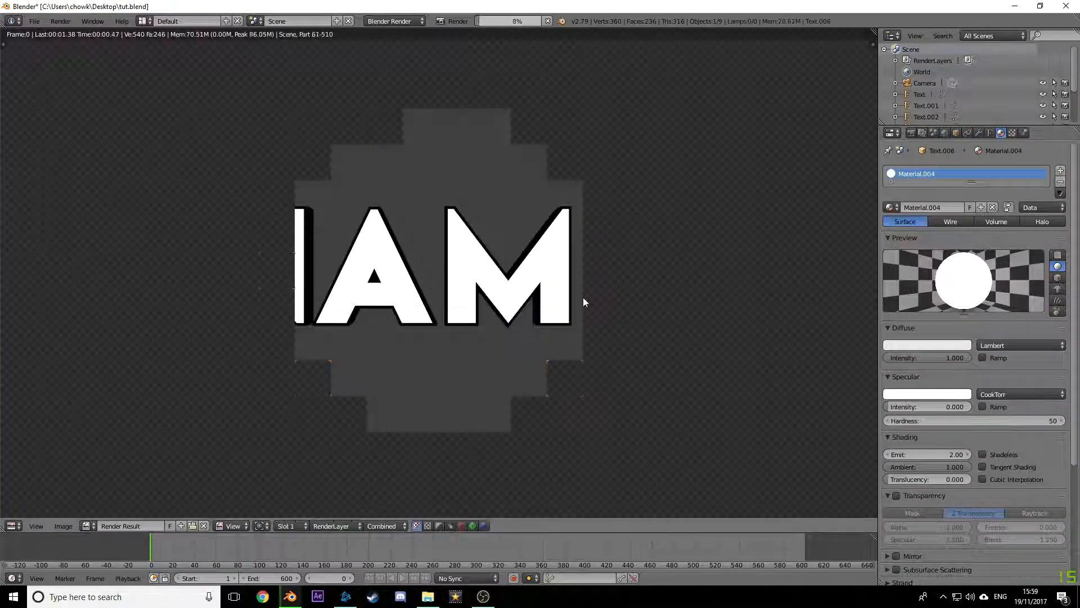
scroll(478, 259, down, 2)
scroll(467, 260, up, 1)
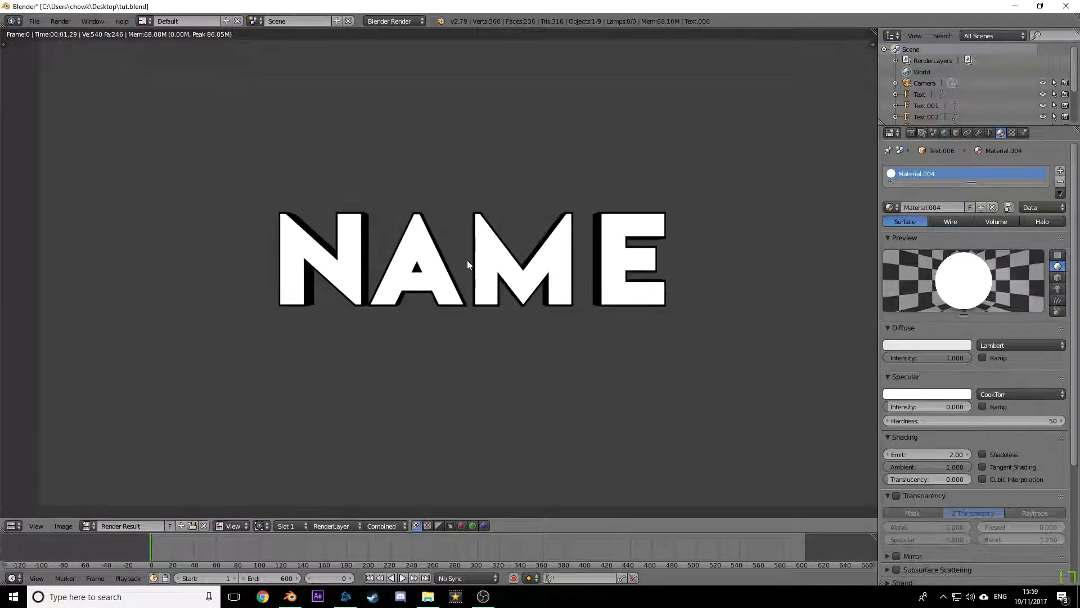
key(Escape)
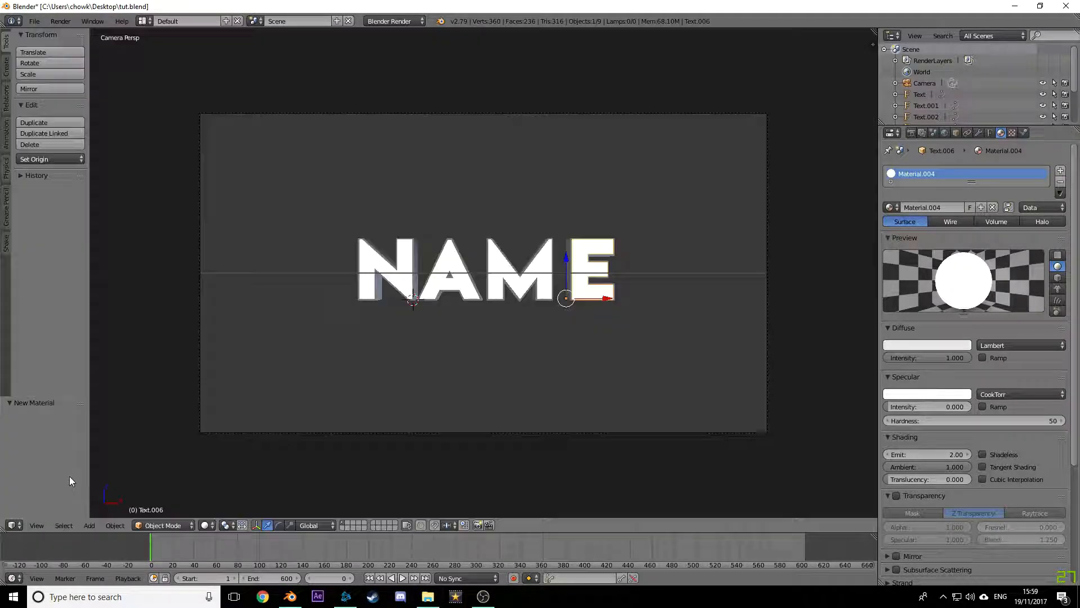
Step: Give the outer layer of the N a new material with diffuse intensity 1, specular intensity 0 and emit 2
right_click(363, 273)
middle_drag(371, 269, 443, 322)
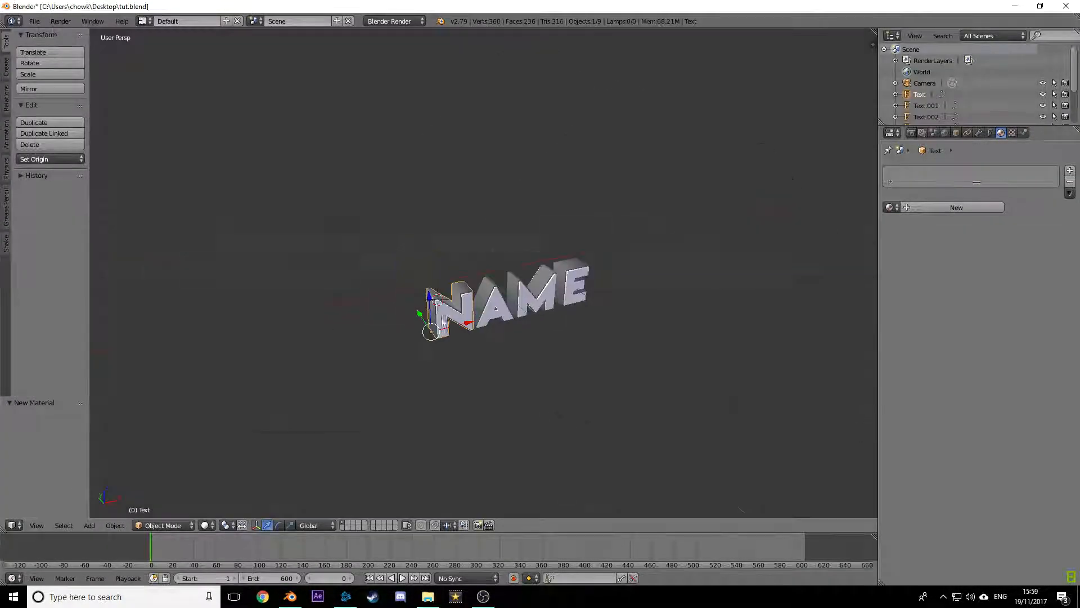
click(962, 206)
drag(947, 358, 972, 358)
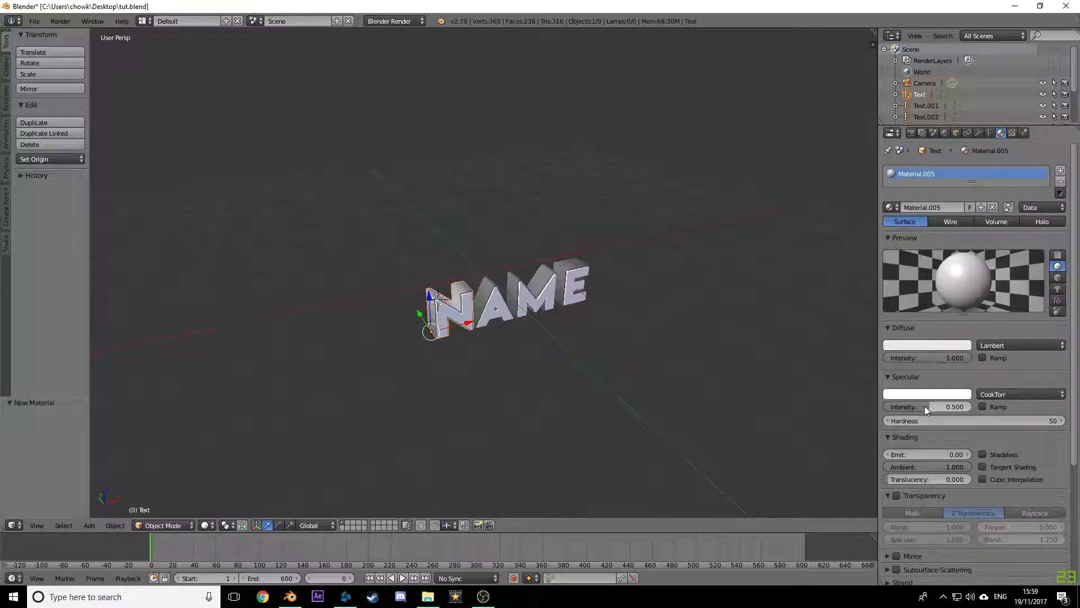
drag(926, 406, 892, 408)
click(952, 453)
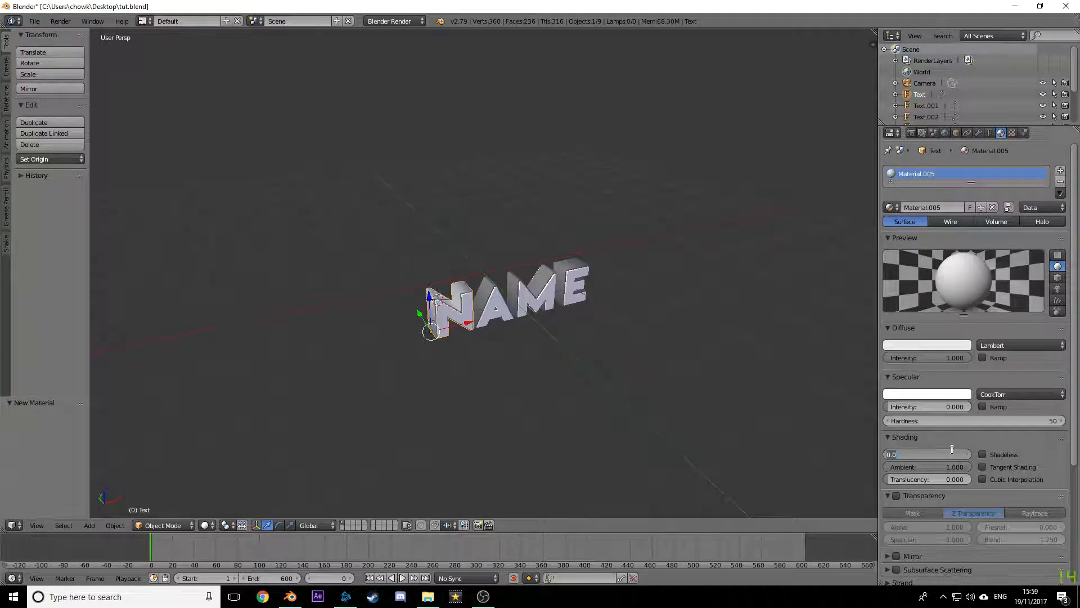
text(2)
key(Return)
Step: Set the diffuse colour of the N's outer layer to cyan, about R 0.043, G 0.800, B 0.777
scroll(513, 395, up, 2)
middle_drag(505, 363, 523, 399)
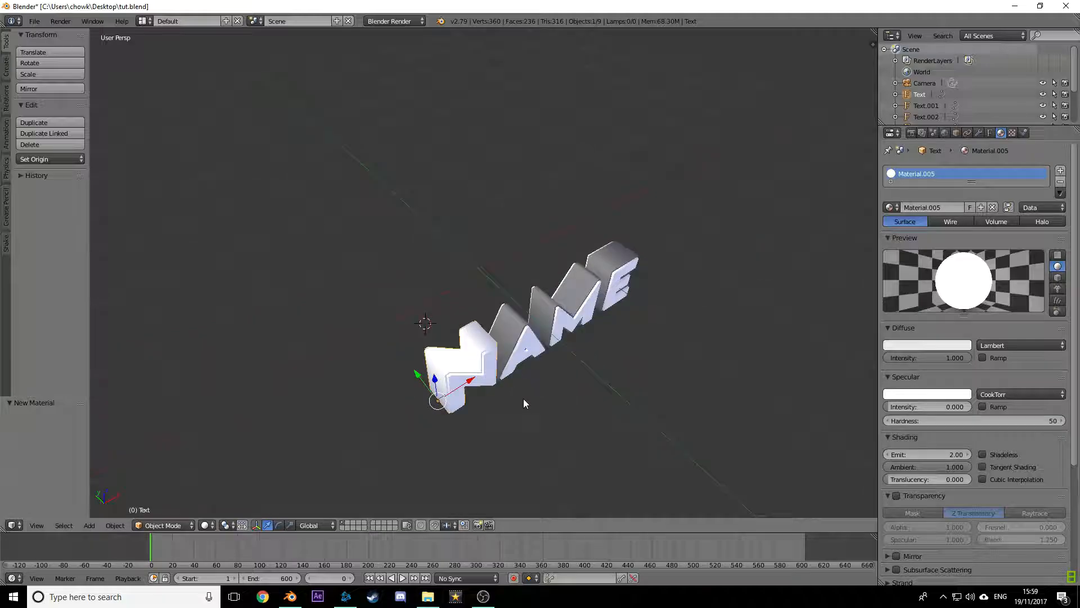
click(927, 345)
drag(913, 240, 912, 205)
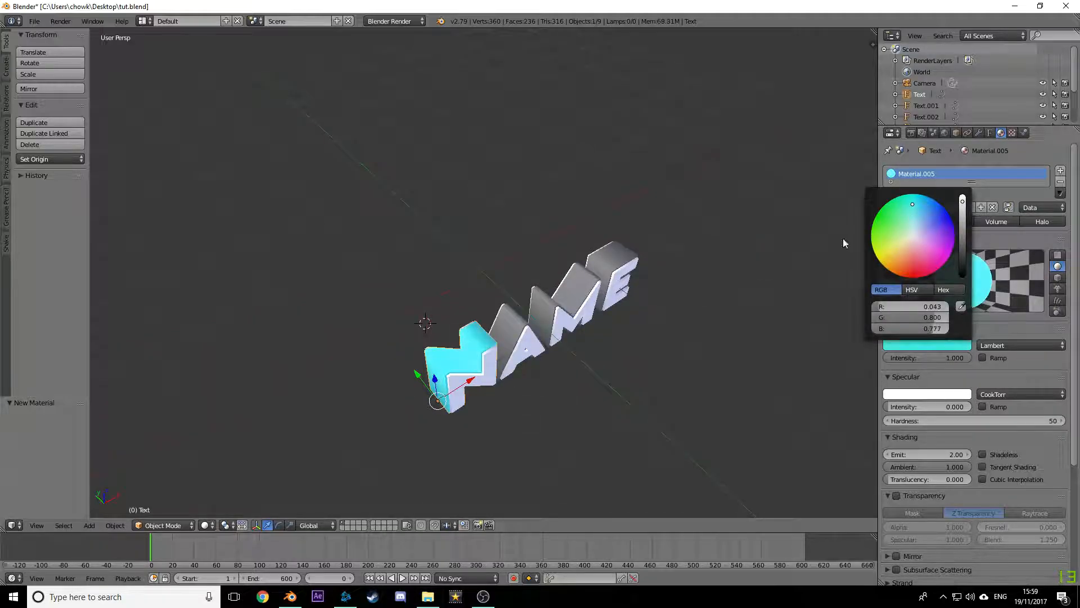
Step: Give the outer layer of the A a new material with diffuse intensity 1, specular intensity 0 and emit 2
right_click(516, 335)
click(916, 207)
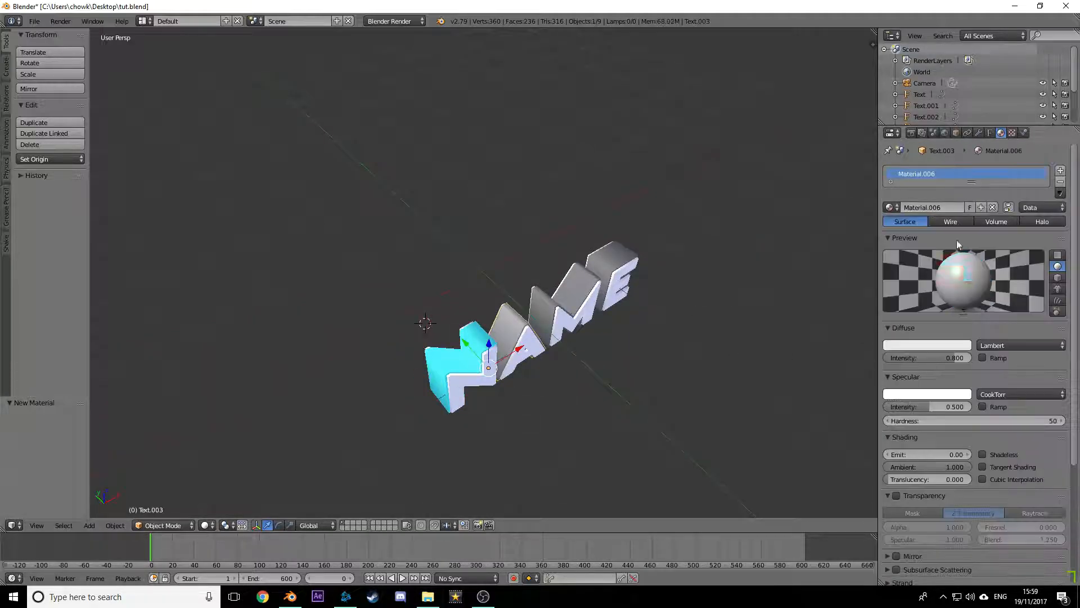
drag(923, 360, 945, 361)
drag(925, 407, 899, 407)
click(921, 454)
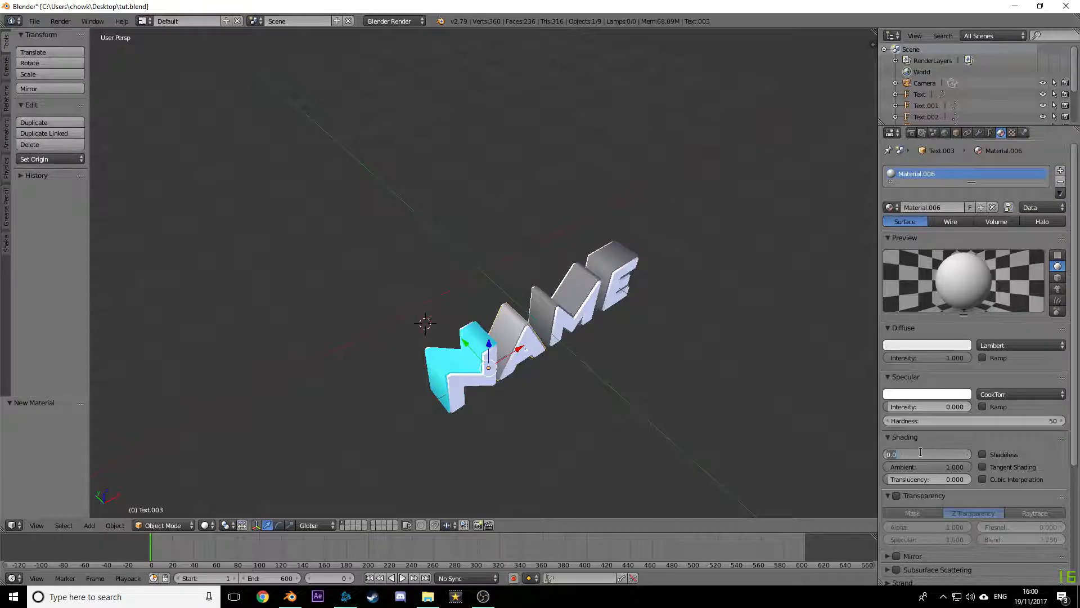
text(2)
key(Return)
Step: Give the outer layer of the M a new material with diffuse intensity 1, specular intensity 0 and emit 2
right_click(520, 318)
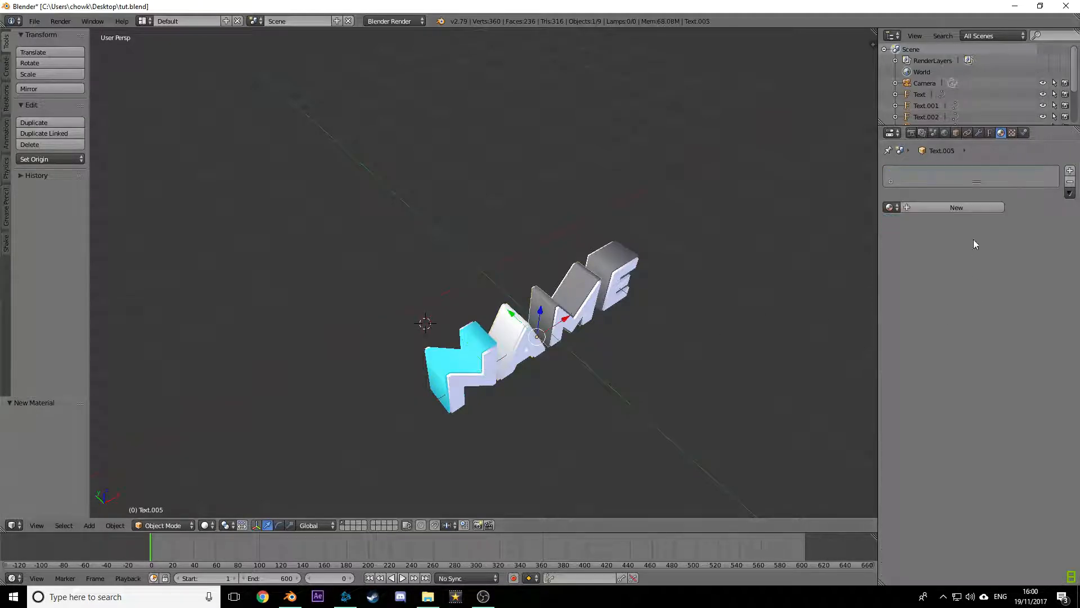
click(968, 207)
drag(960, 358, 982, 358)
drag(959, 407, 913, 406)
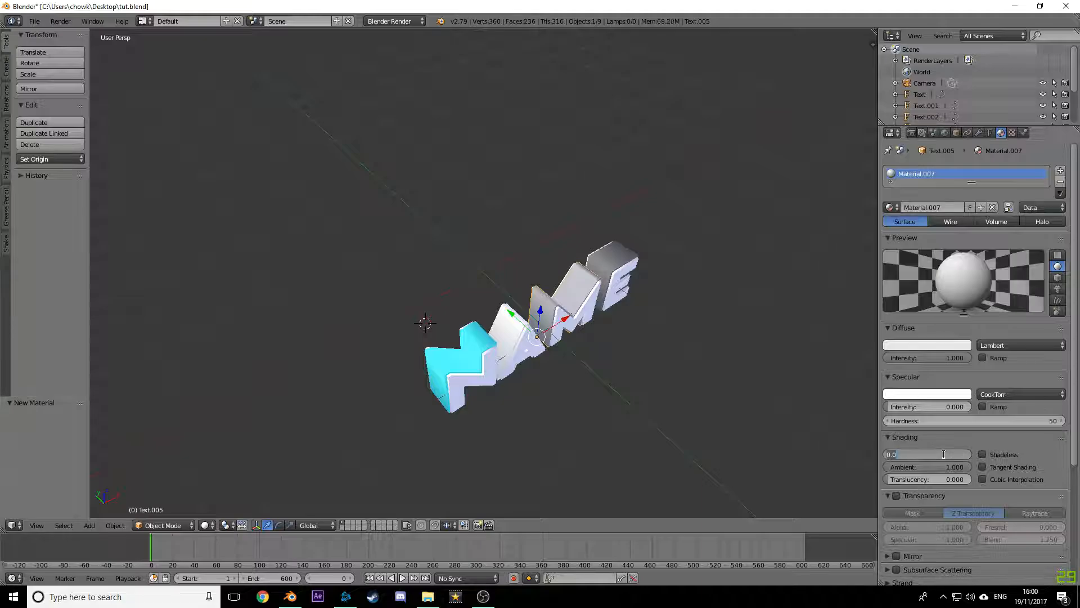
text(2)
key(Return)
Step: Give the outer layer of the E a new material with diffuse intensity 1, specular intensity 0 and emit 2
right_click(630, 293)
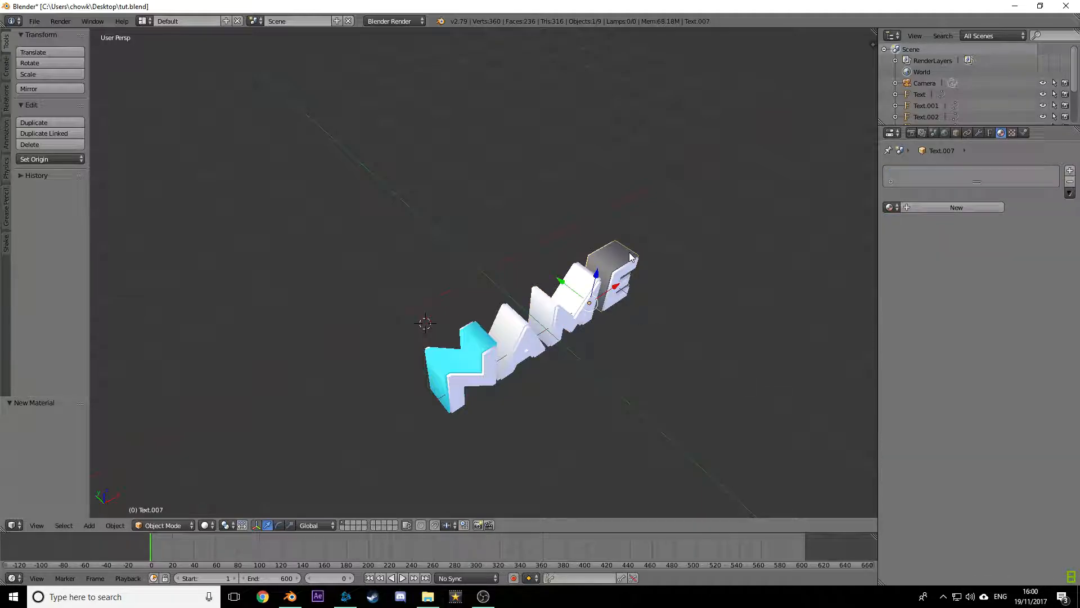
click(955, 208)
drag(954, 358, 980, 358)
drag(956, 407, 894, 406)
click(930, 464)
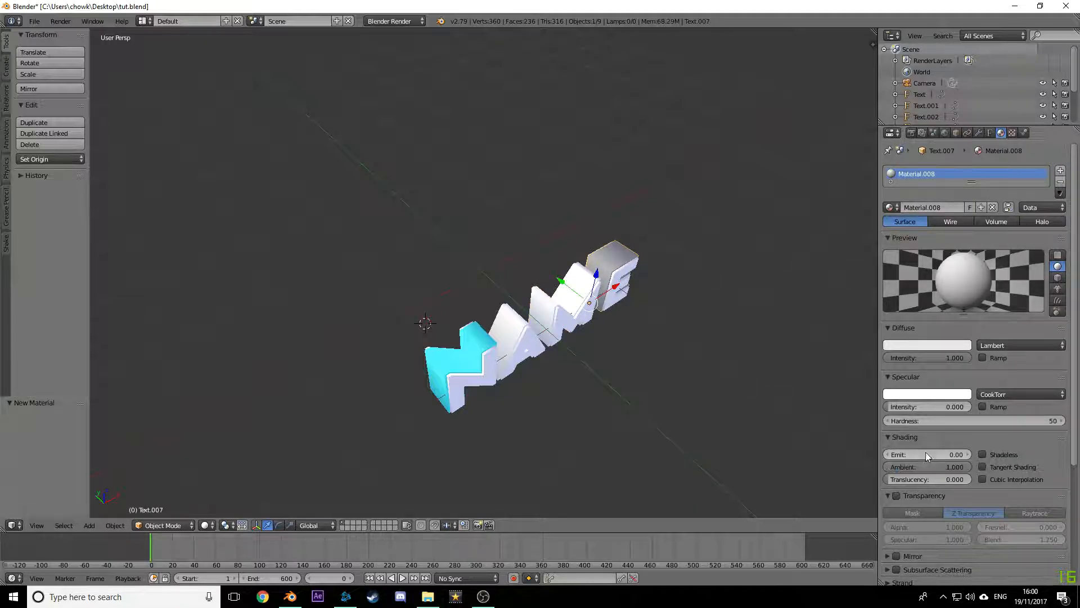
text(2)
key(Return)
Step: Set the diffuse colour of the A's outer layer to cyan, about R 0.000, G 0.800, B 0.760
right_click(501, 326)
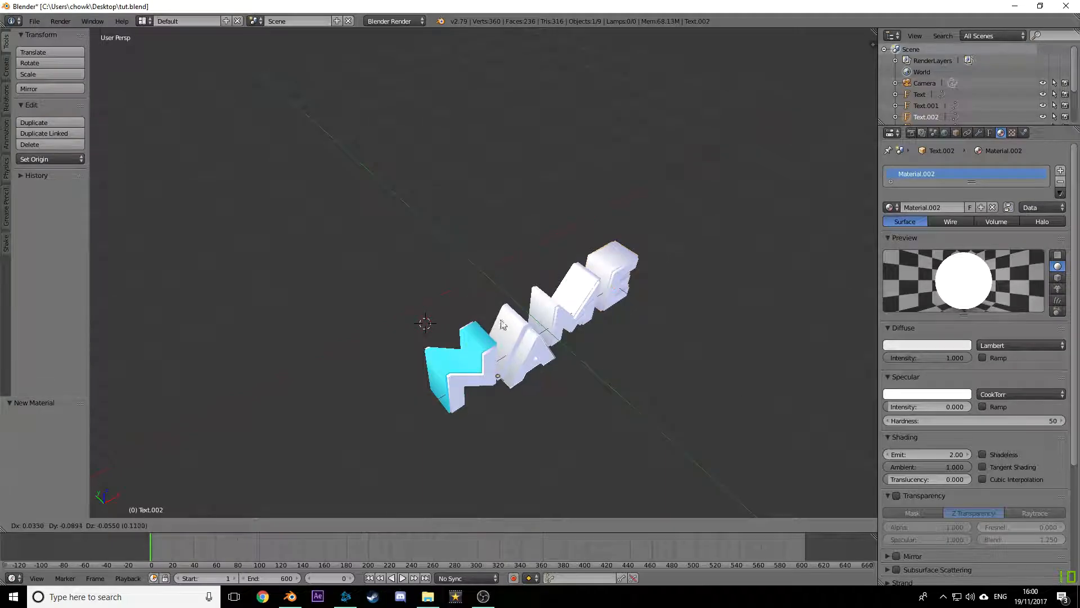
click(941, 346)
drag(917, 226, 915, 194)
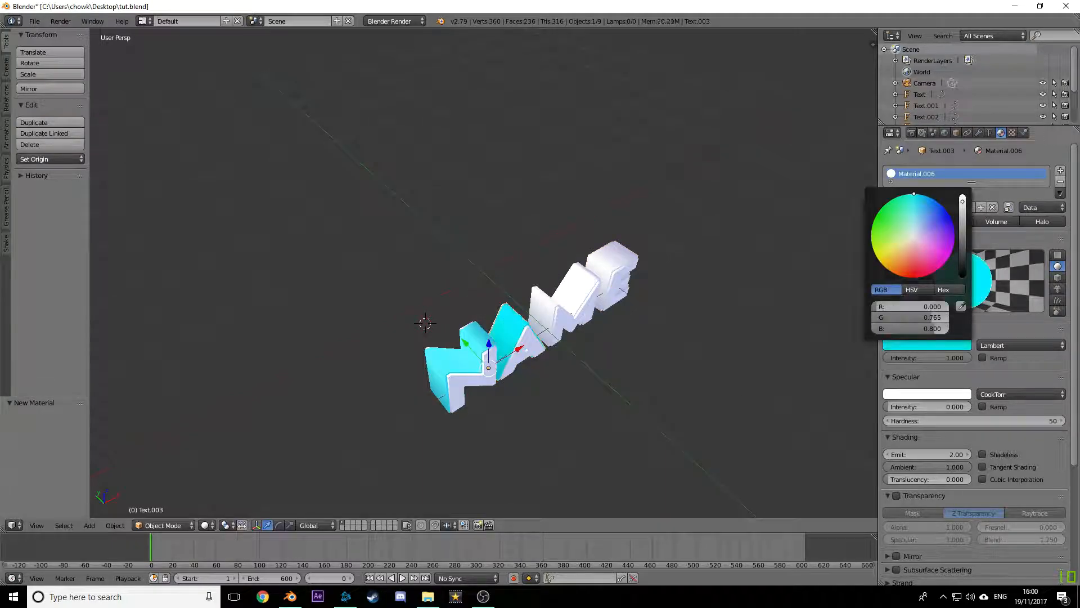
drag(938, 318, 921, 318)
mouse_move(918, 194)
mouse_down()
mouse_move(913, 211)
mouse_move(915, 194)
mouse_up()
right_click(464, 341)
click(927, 345)
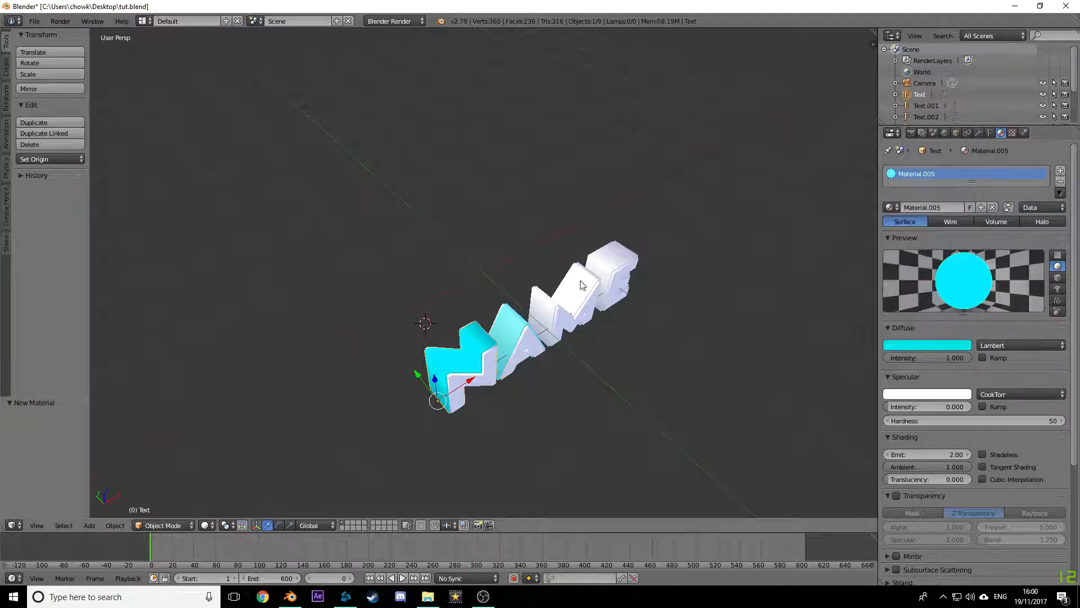
right_click(535, 318)
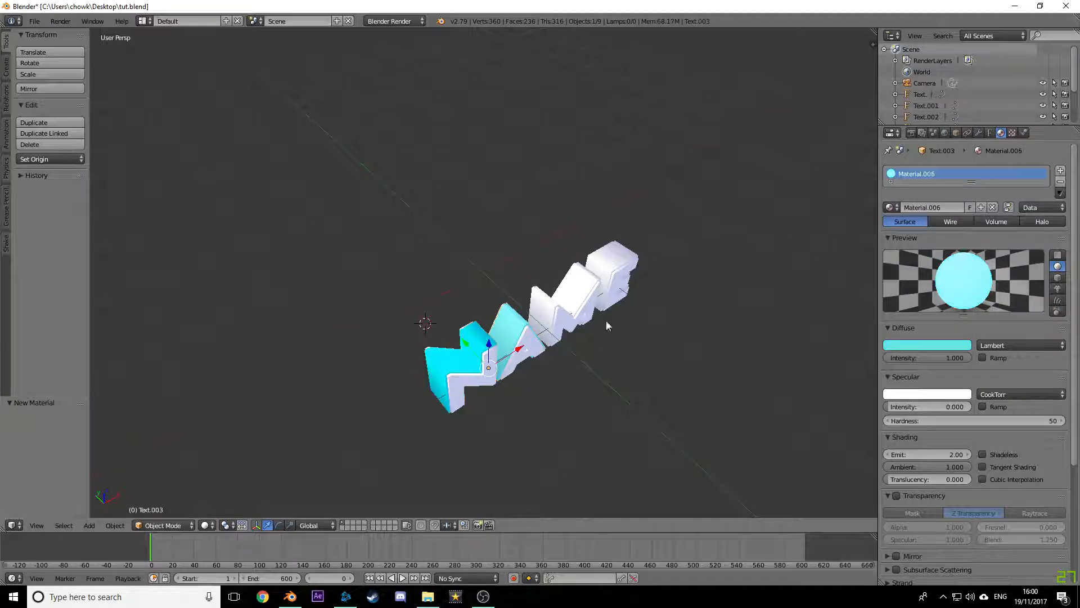
click(920, 345)
drag(914, 211, 914, 193)
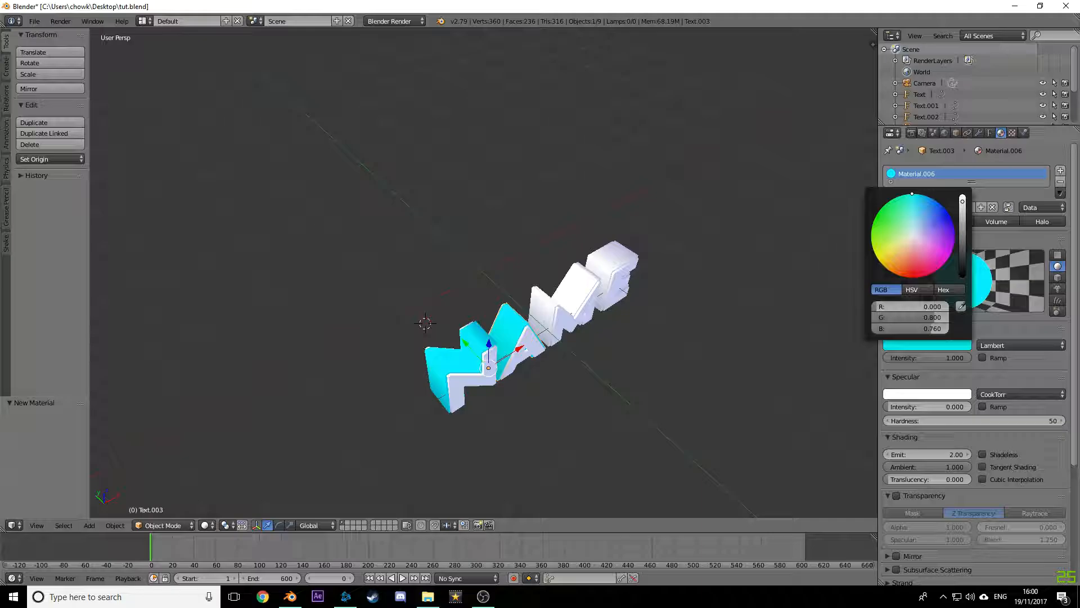
Step: Set the diffuse colour of the M's and E's outer layers to the same bright cyan and render the image
right_click(570, 298)
click(927, 343)
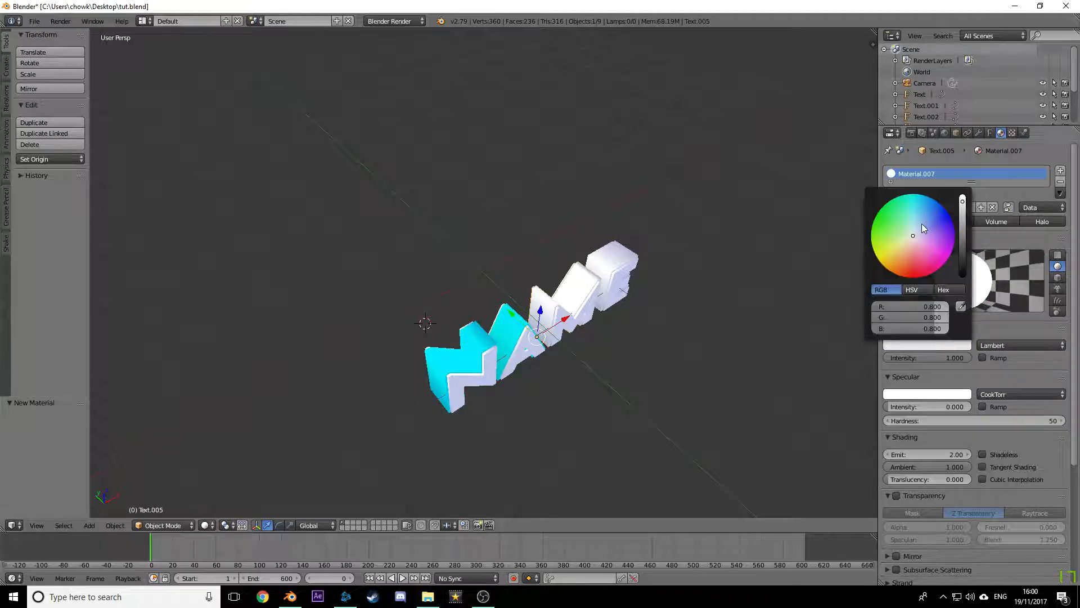
click(923, 226)
right_click(584, 279)
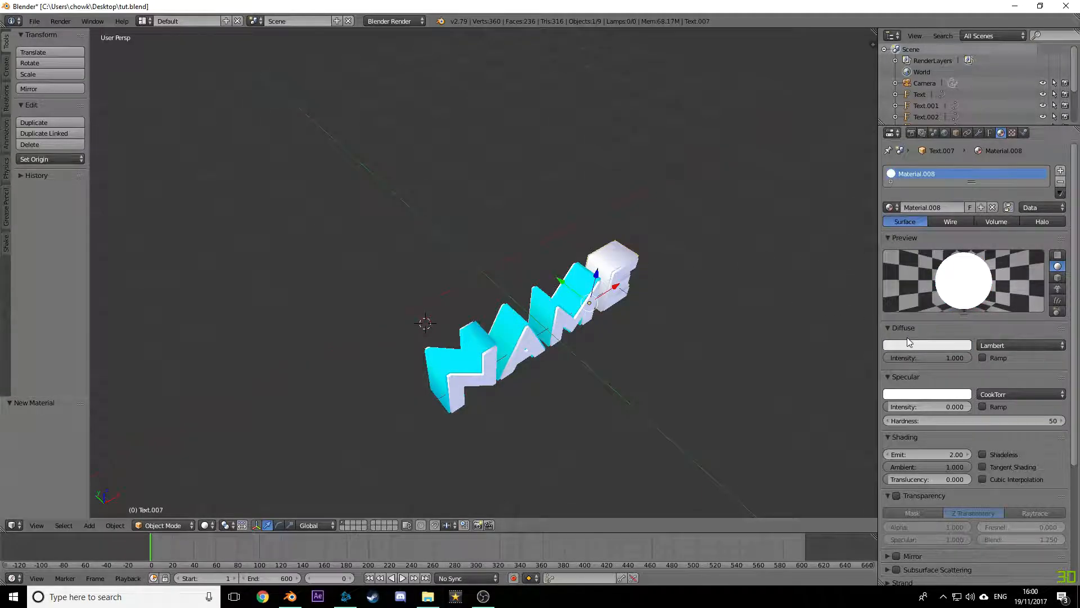
click(909, 343)
click(914, 245)
key(F12)
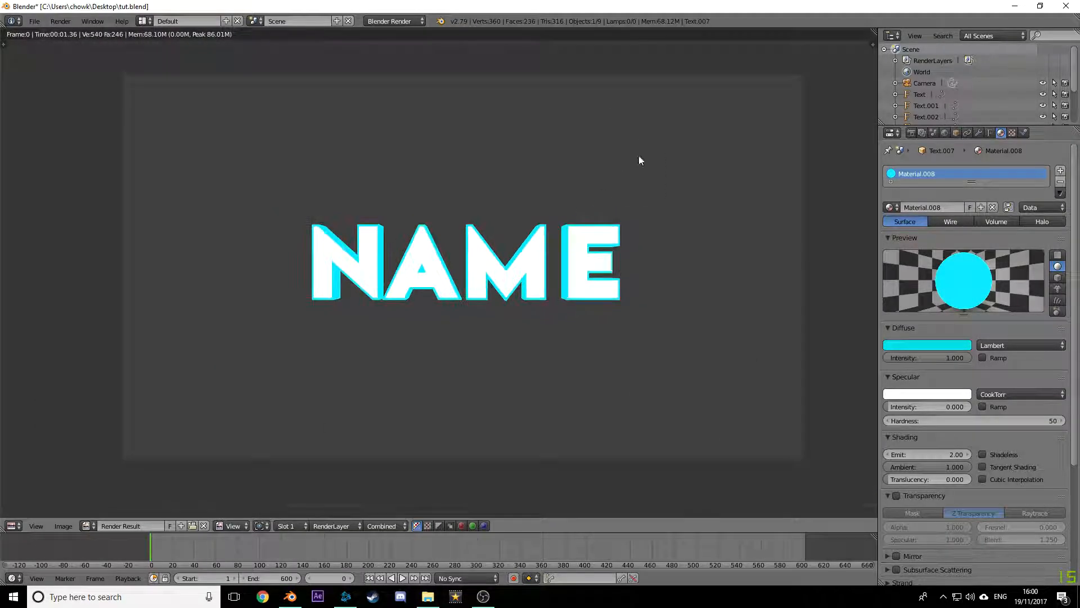
Step: Set the world's horizon colour to black, render the image again and return to the scene
click(946, 133)
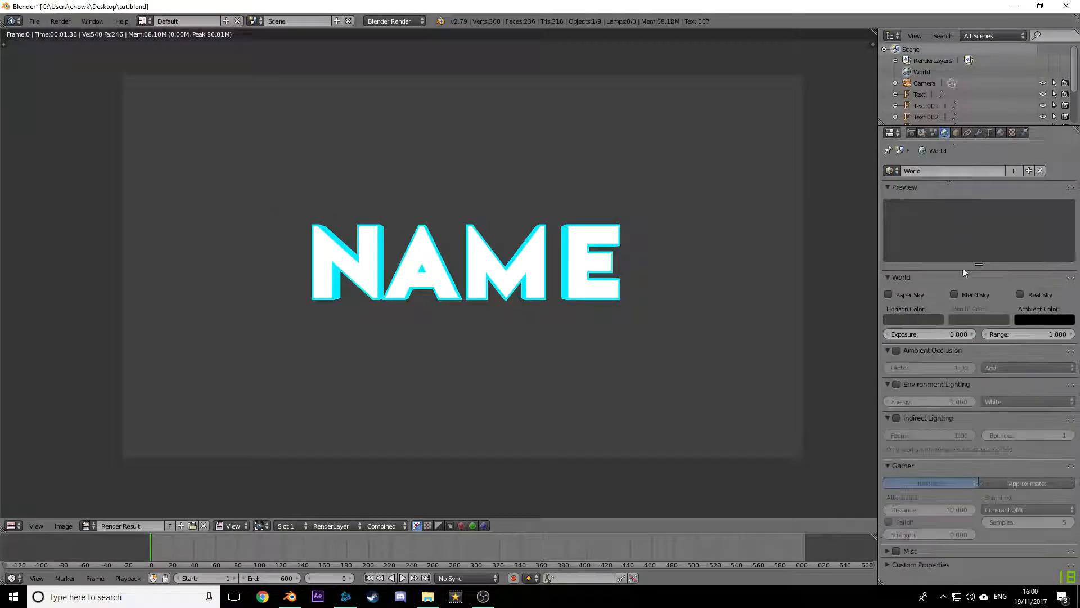
click(913, 319)
drag(977, 216, 978, 247)
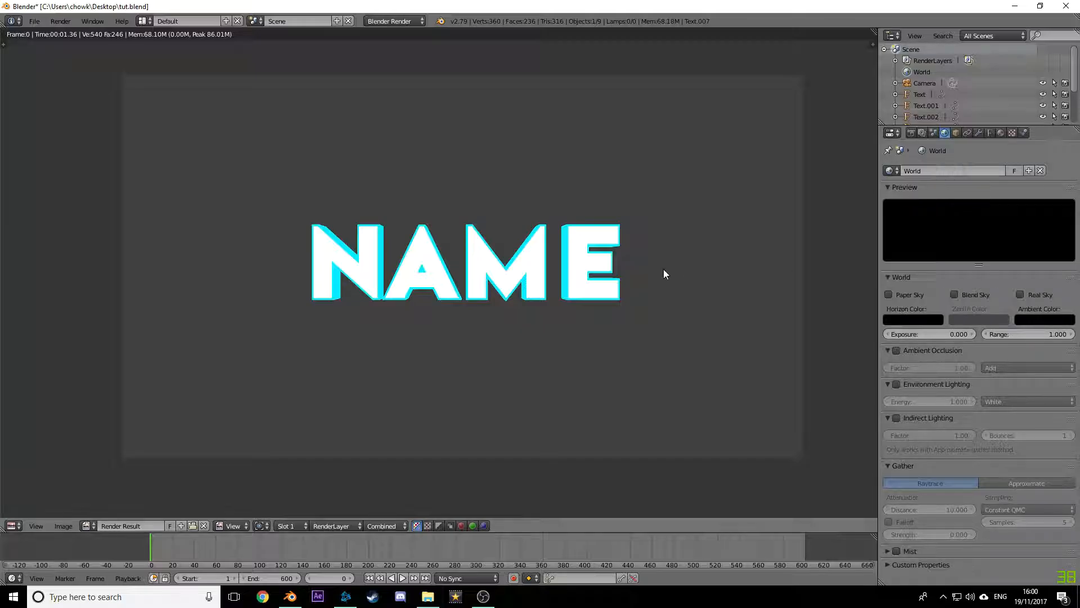
key(F12)
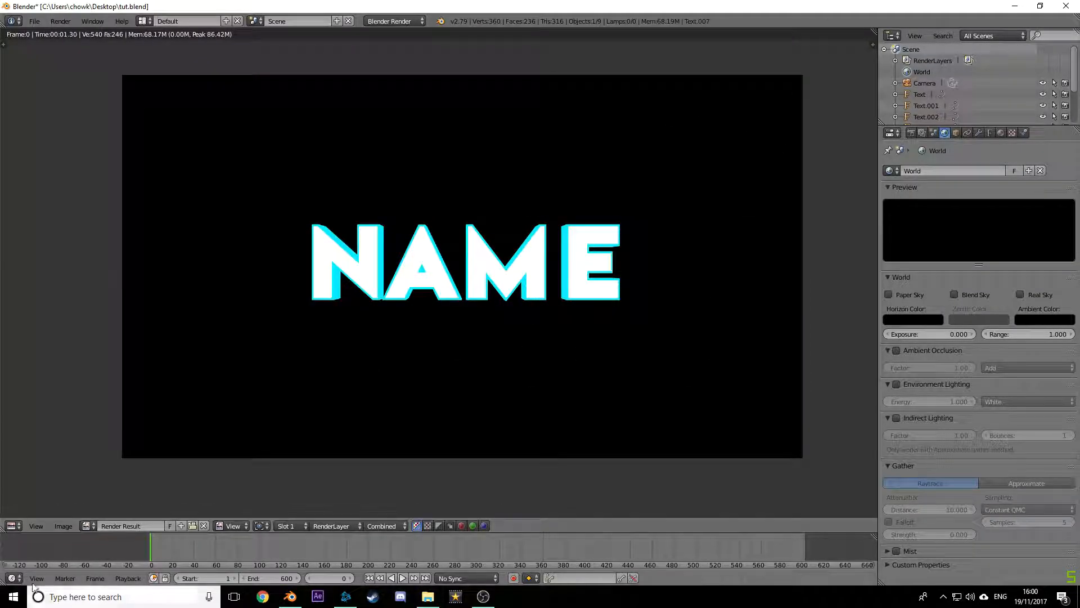
key(Escape)
click(1040, 6)
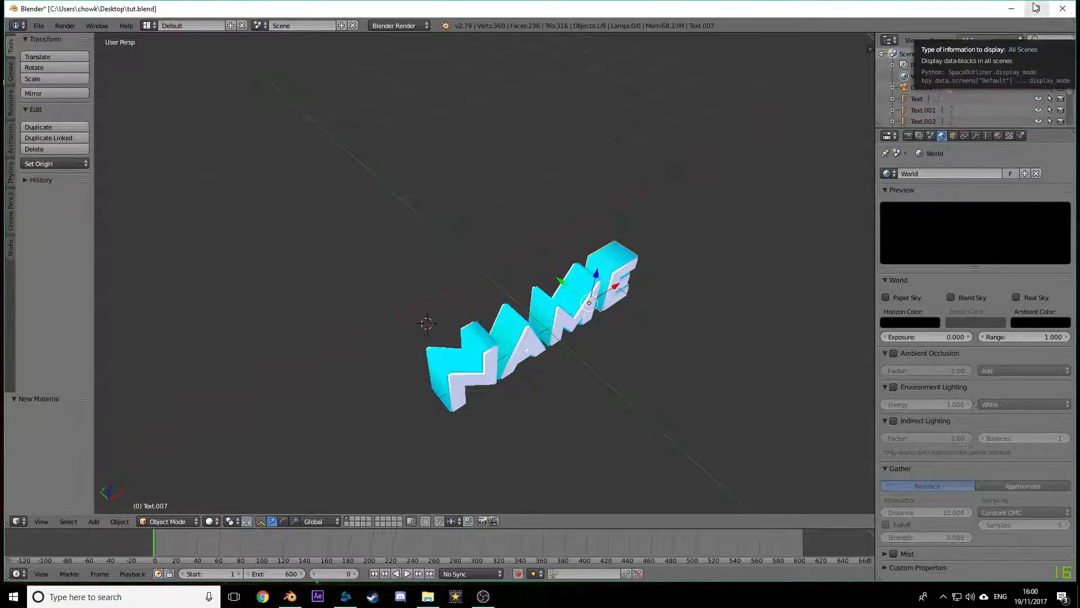
click(1037, 8)
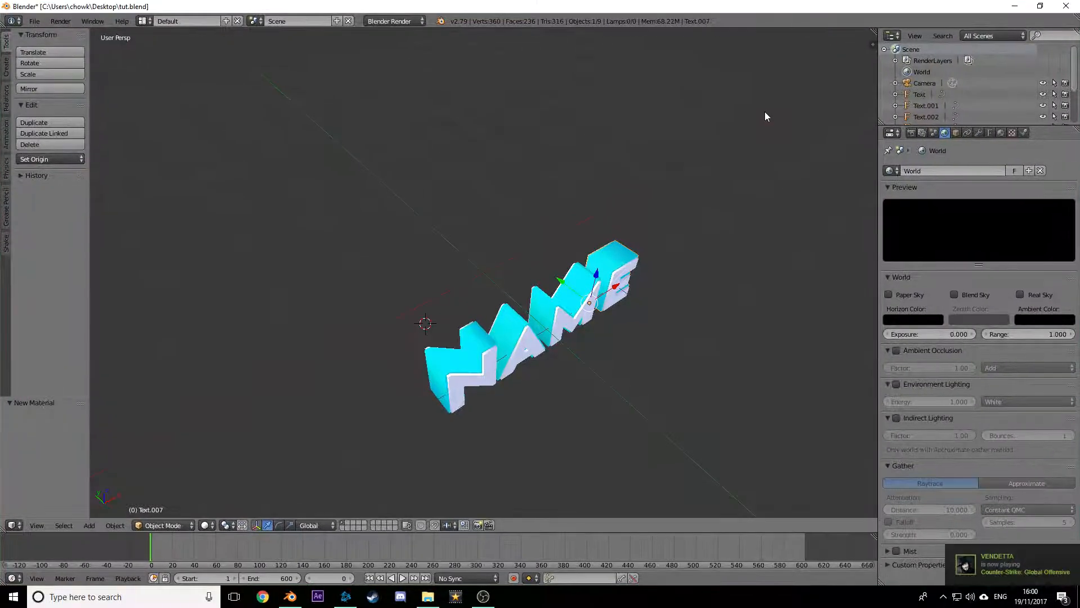
Step: Add a Plain Axes empty and move it about 0.759 along X towards the middle of the word
key(KP_0)
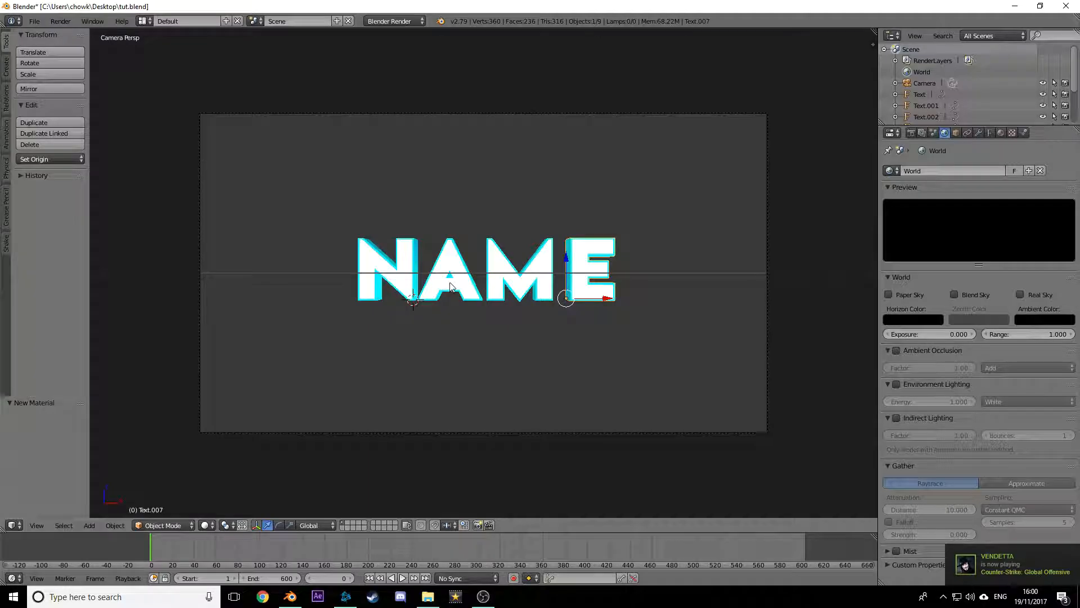
key(shift+a)
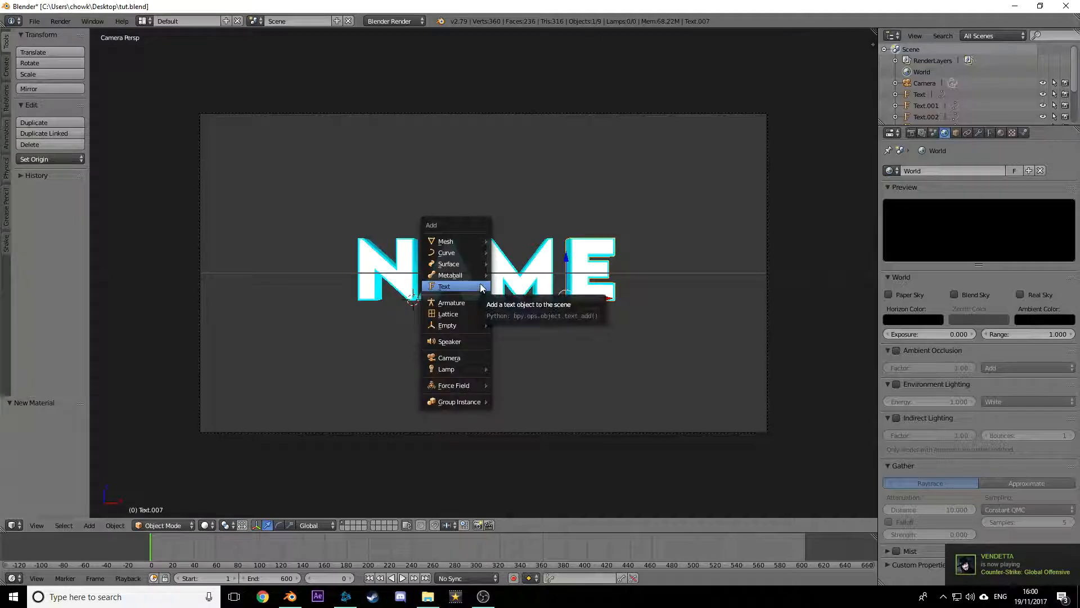
mouse_move(457, 326)
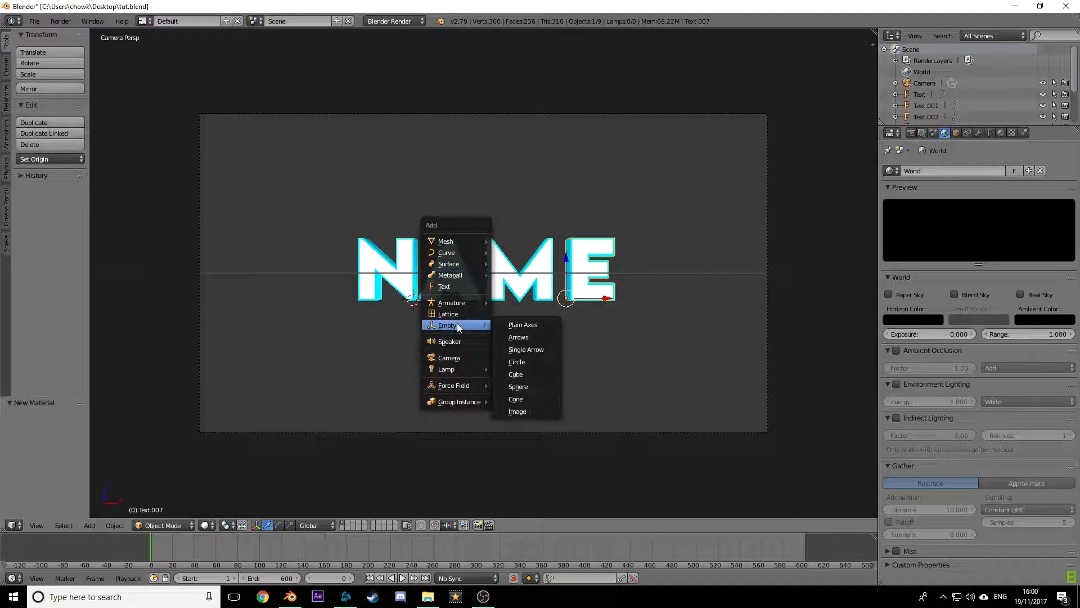
click(528, 322)
drag(441, 305, 512, 309)
middle_drag(513, 309, 474, 324)
scroll(563, 336, up, 5)
scroll(538, 350, down, 2)
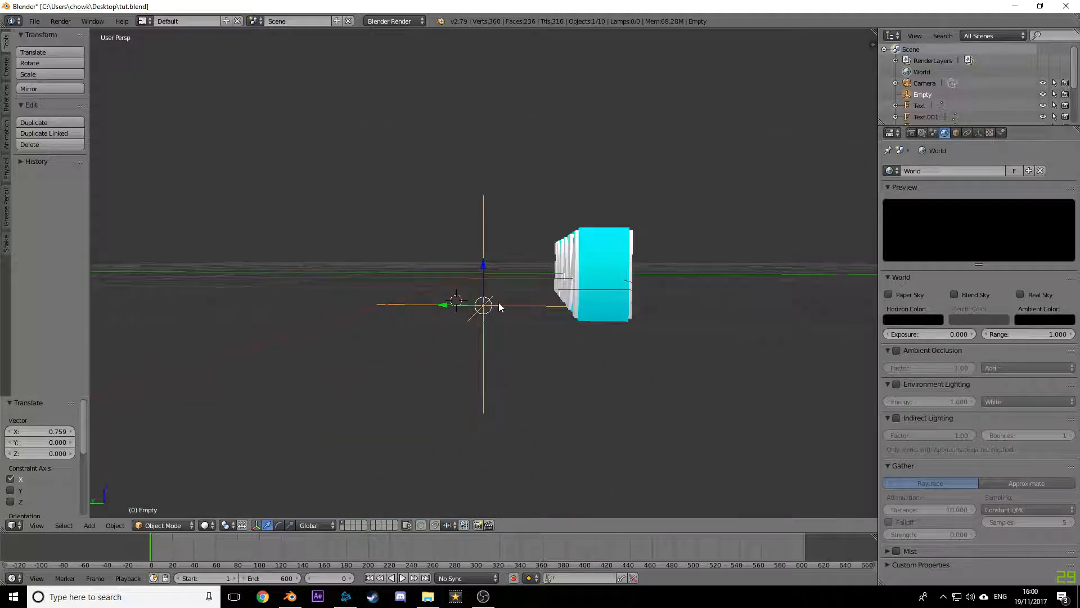
Step: Centre the empty within the word by moving it about -0.877 along Y, slightly up, and about -0.021 along X
drag(451, 304, 550, 302)
middle_drag(550, 303, 517, 308)
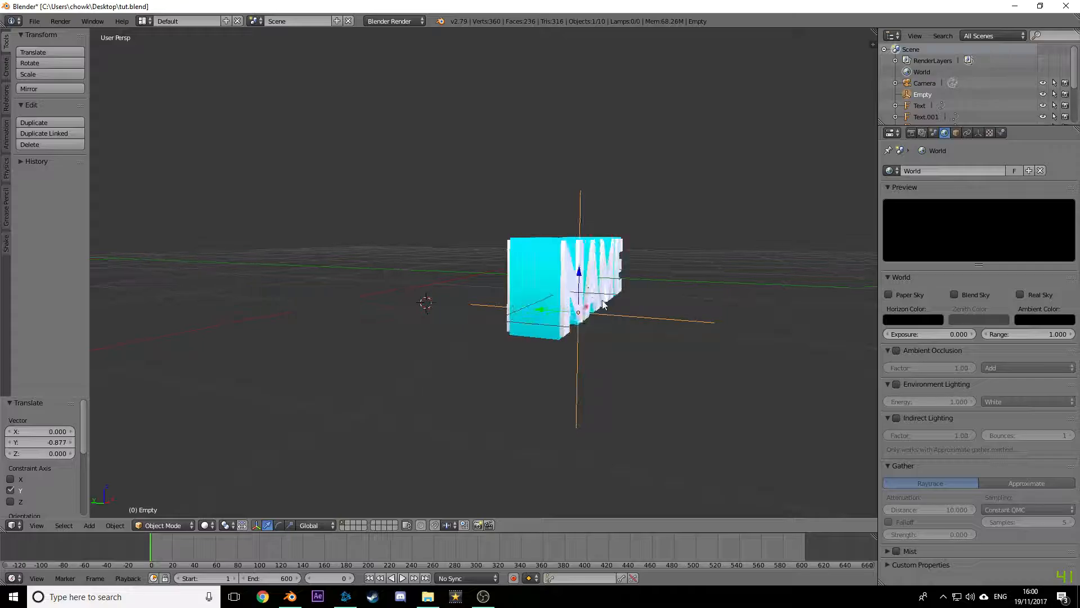
middle_drag(602, 305, 542, 302)
drag(545, 296, 549, 260)
middle_drag(548, 259, 507, 256)
drag(523, 290, 520, 279)
key(KP_0)
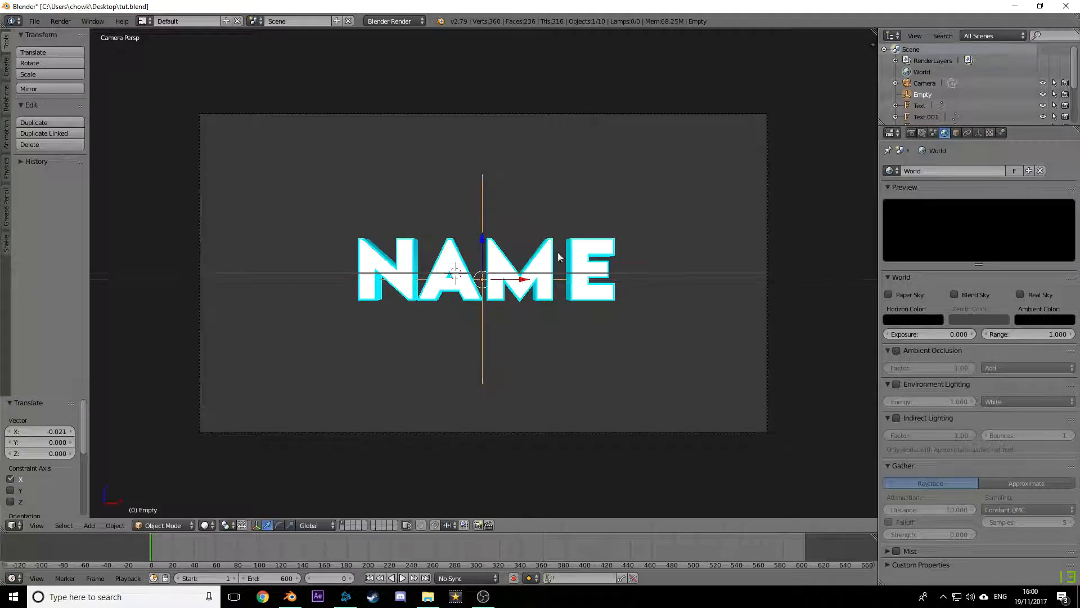
Step: Move both layers of the E about -0.097 along X to close the gap after the M
right_click(614, 249)
shift+right_click(613, 251)
drag(606, 295, 596, 294)
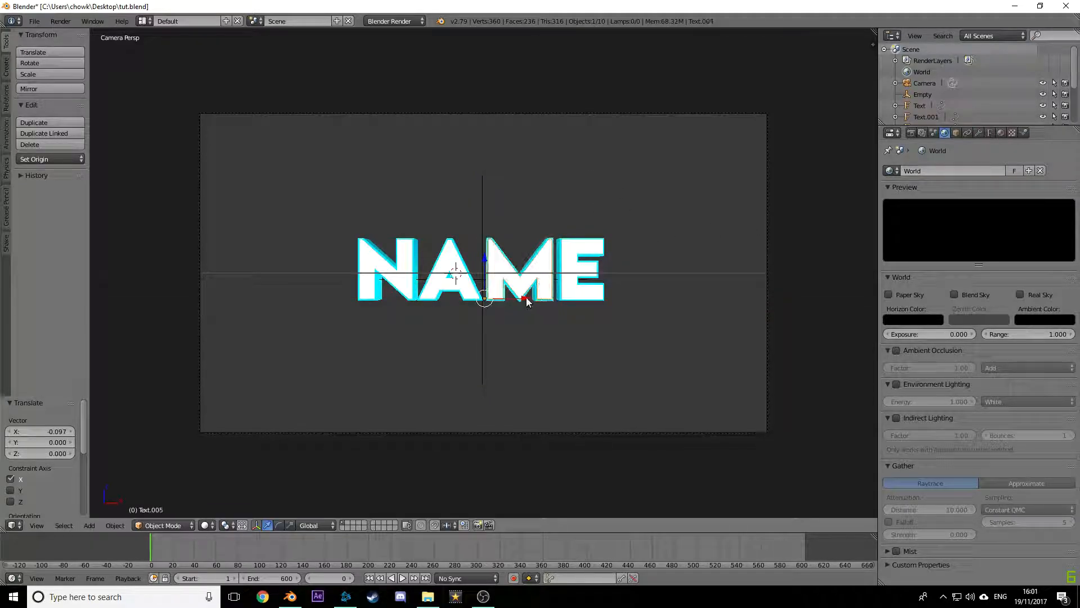
Step: Even out the spacing of the A and N by nudging their layers along X, the N by about 0.016
right_click(457, 291)
shift+right_click(409, 290)
shift+right_click(409, 289)
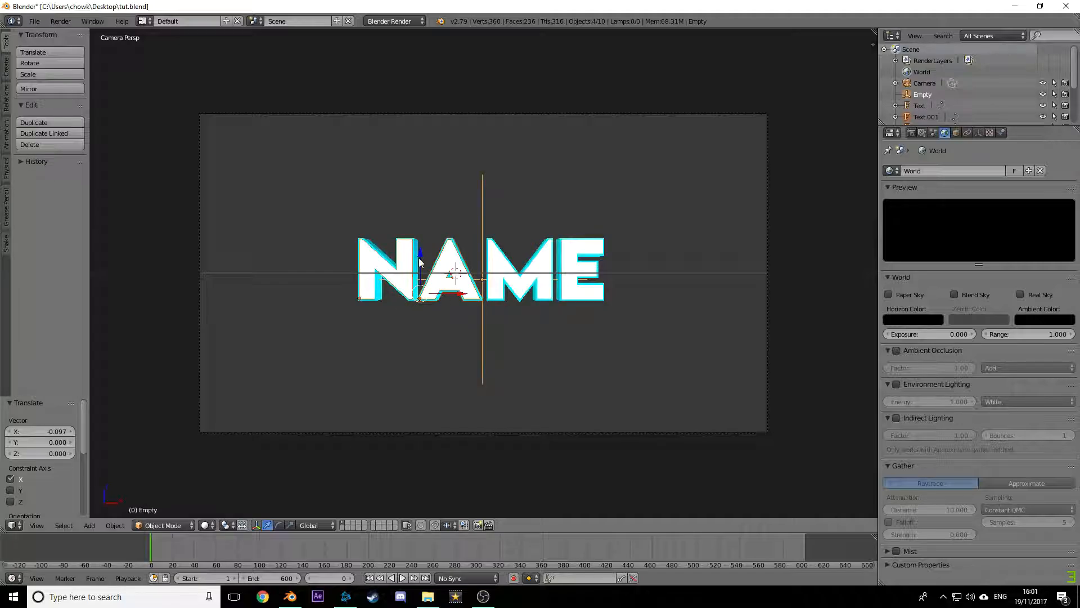
right_drag(437, 270, 451, 270)
right_click(452, 271)
shift+right_click(452, 283)
drag(462, 297, 401, 297)
right_click(407, 267)
shift+right_click(406, 267)
Step: Nudge the empty about -0.005 along X and parent the camera to it with the Object option
right_click(480, 212)
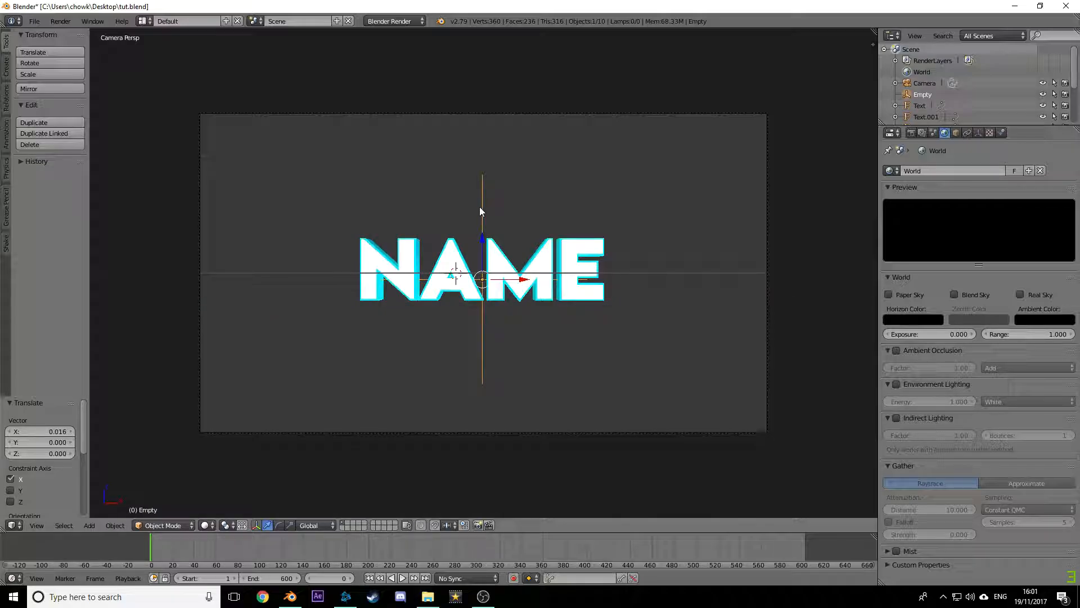
drag(519, 280, 519, 283)
right_click(767, 204)
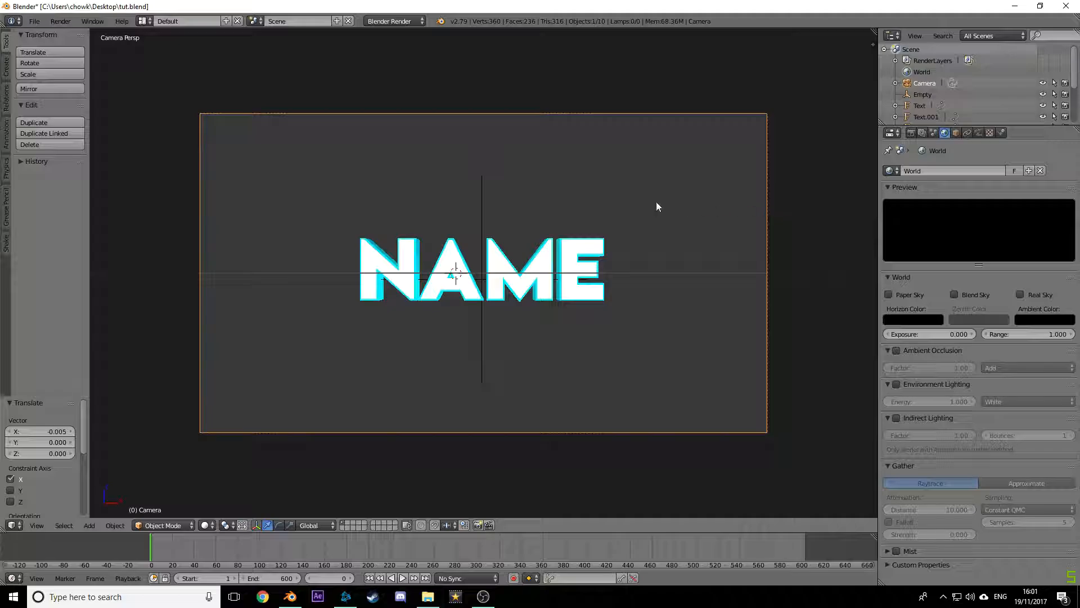
shift+right_click(486, 208)
key(ctrl+p)
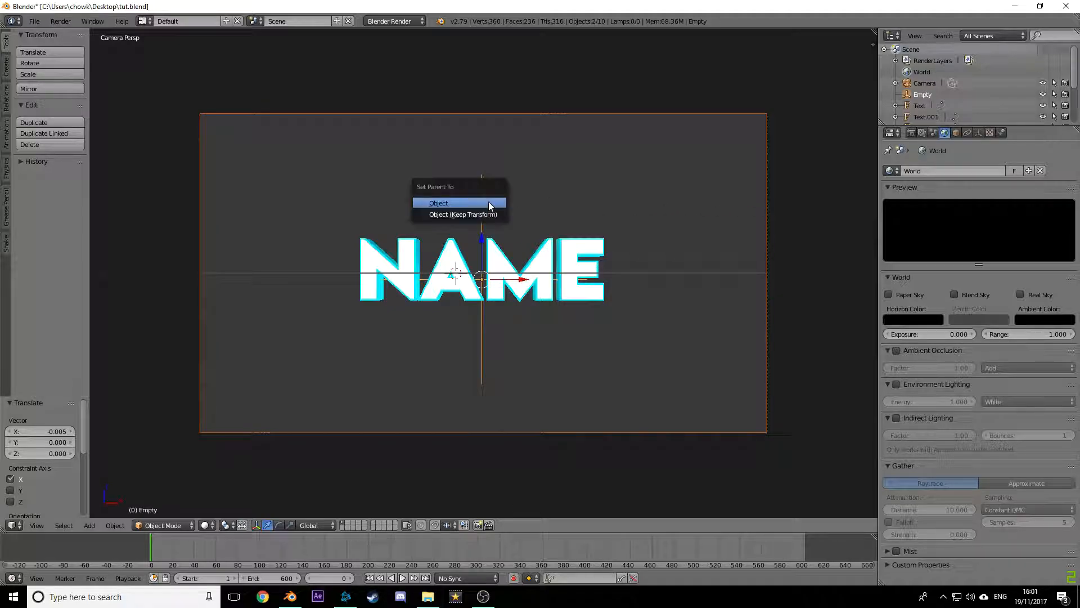
click(489, 203)
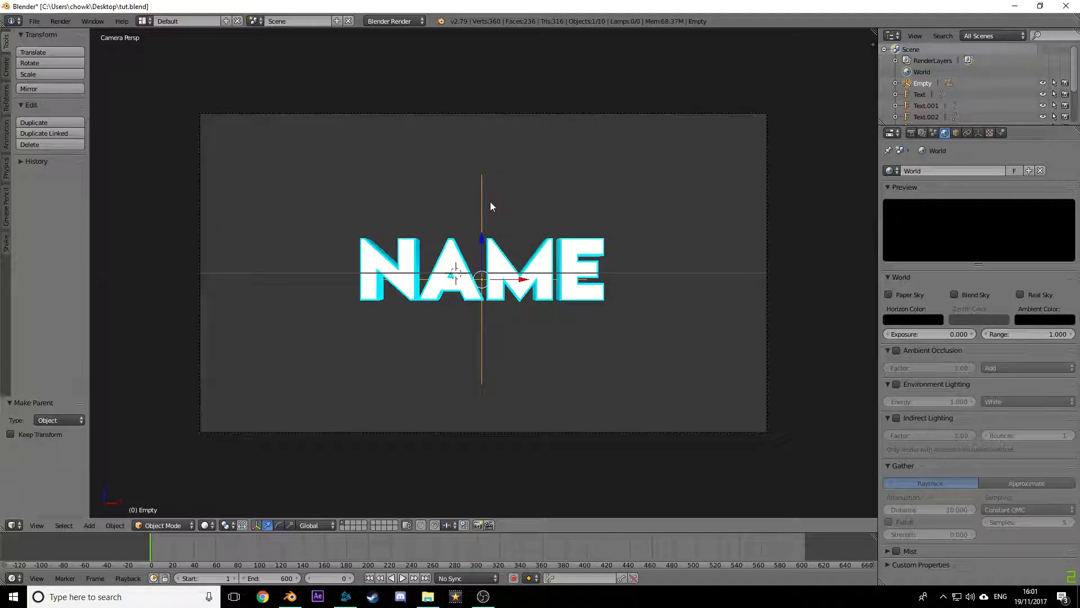
Step: Try rotating the empty freely to swing the parented camera around the word
key(r)
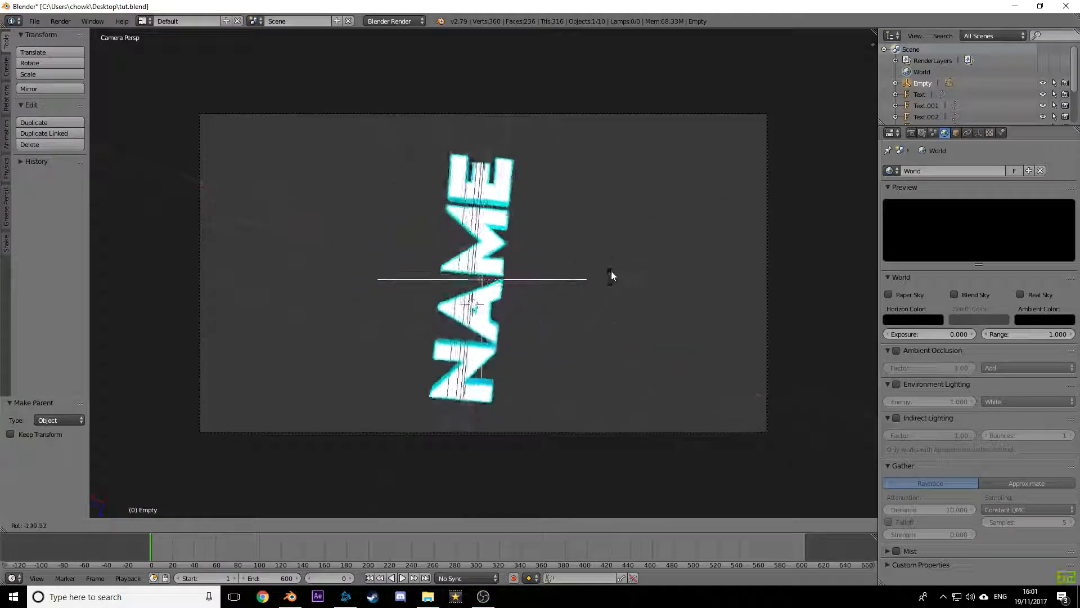
key(r)
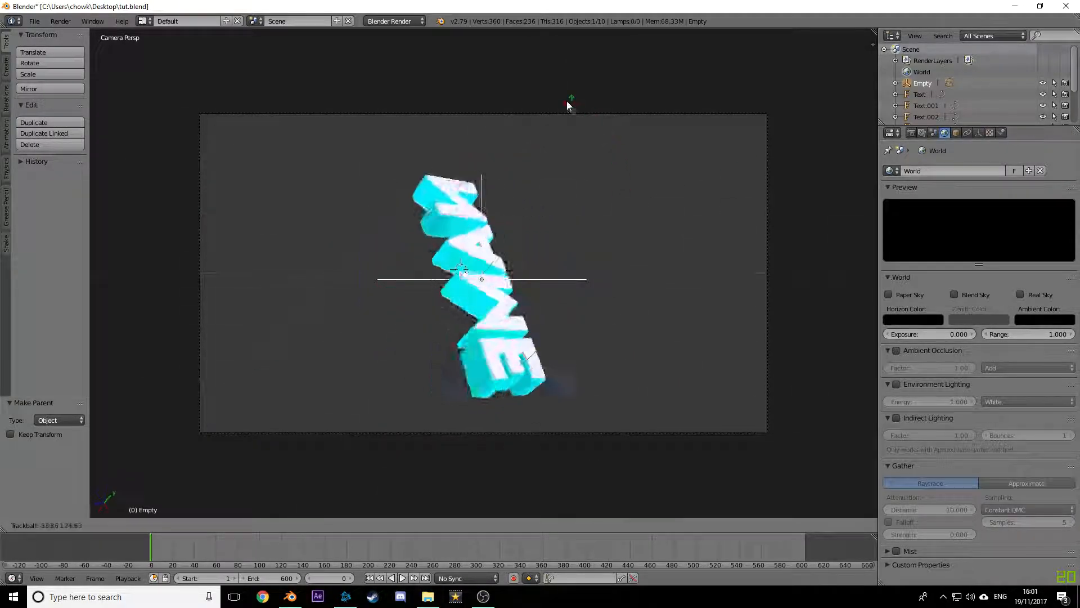
right_click(442, 217)
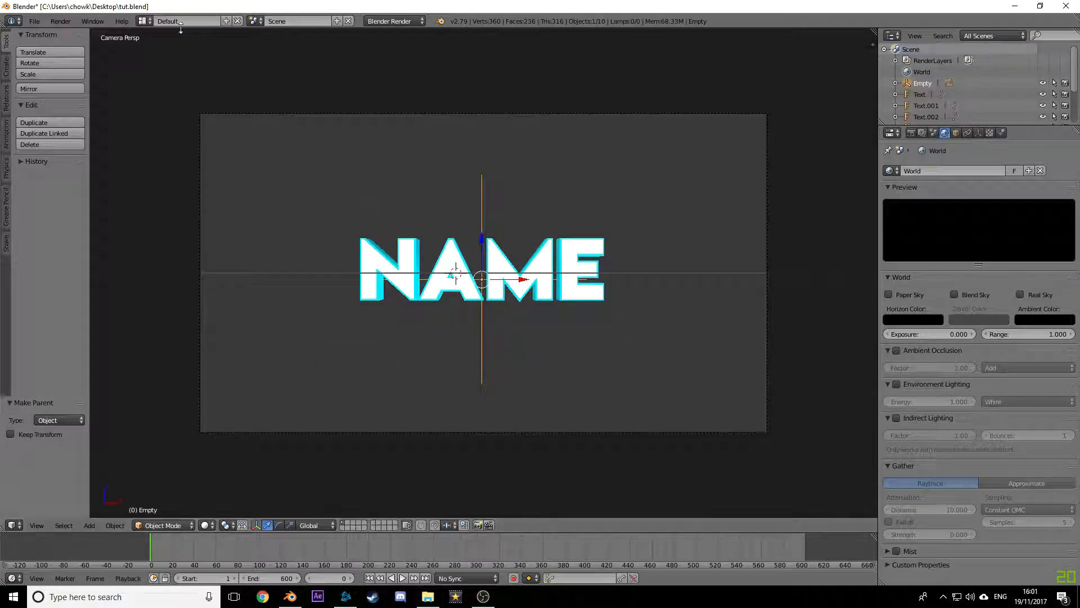
Step: Switch to the Video Editing layout and add the "TOP 15 INTRO SONGS DROPS - 17" mp3 from Downloads to the sequencer at frame 0
click(145, 21)
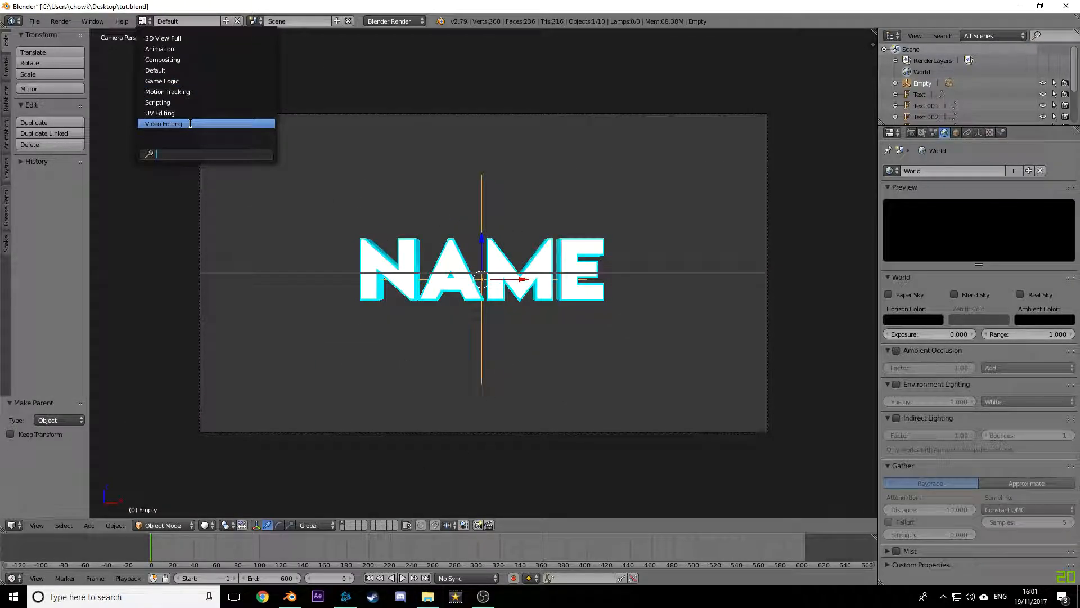
click(199, 121)
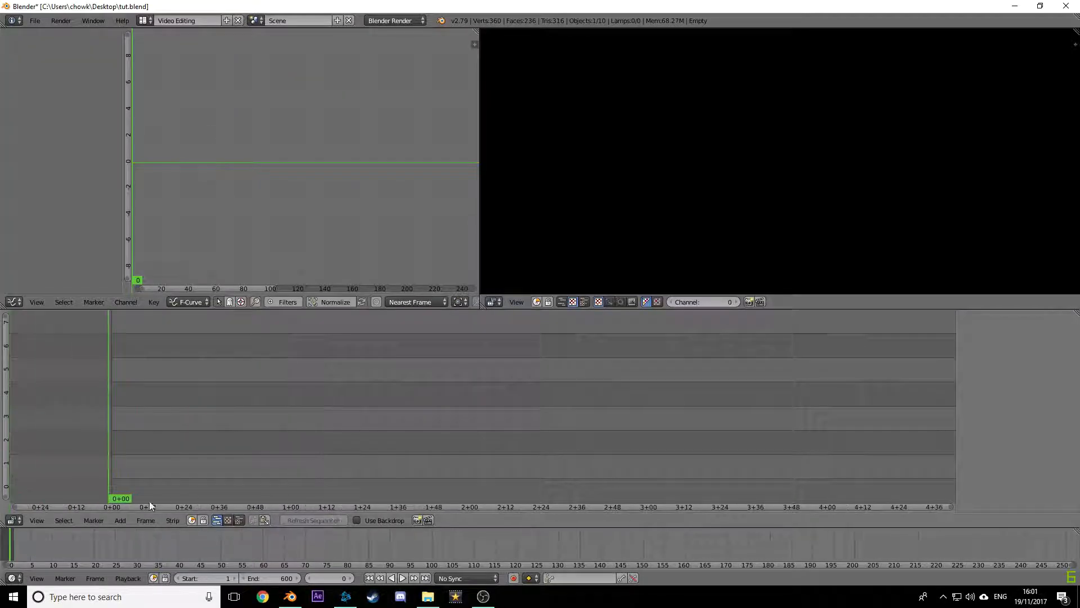
click(430, 596)
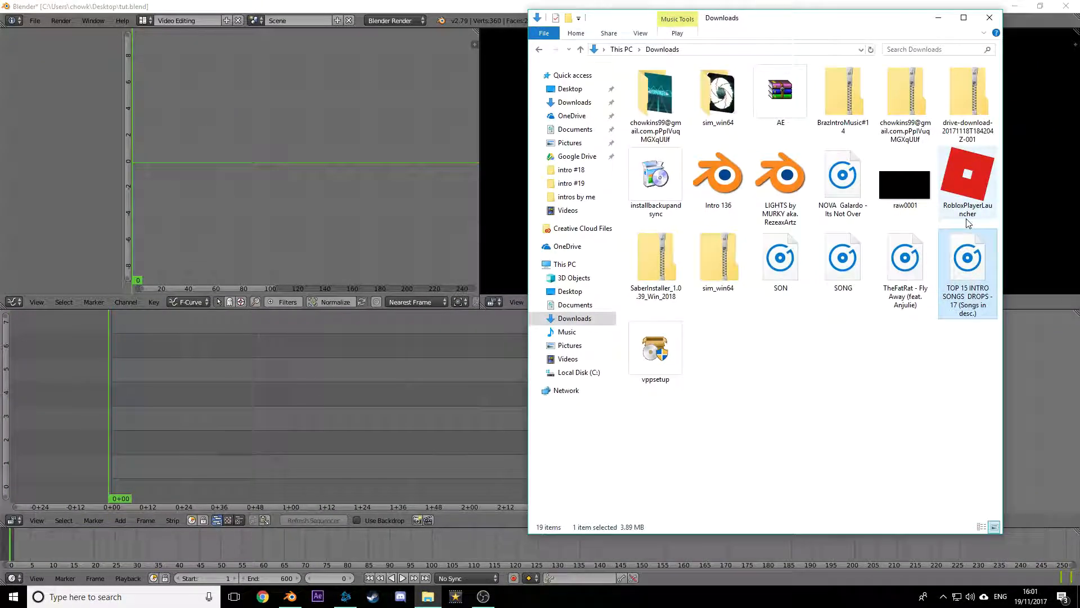
drag(968, 264, 100, 423)
scroll(214, 422, down, 7)
click(271, 437)
scroll(394, 445, down, 1)
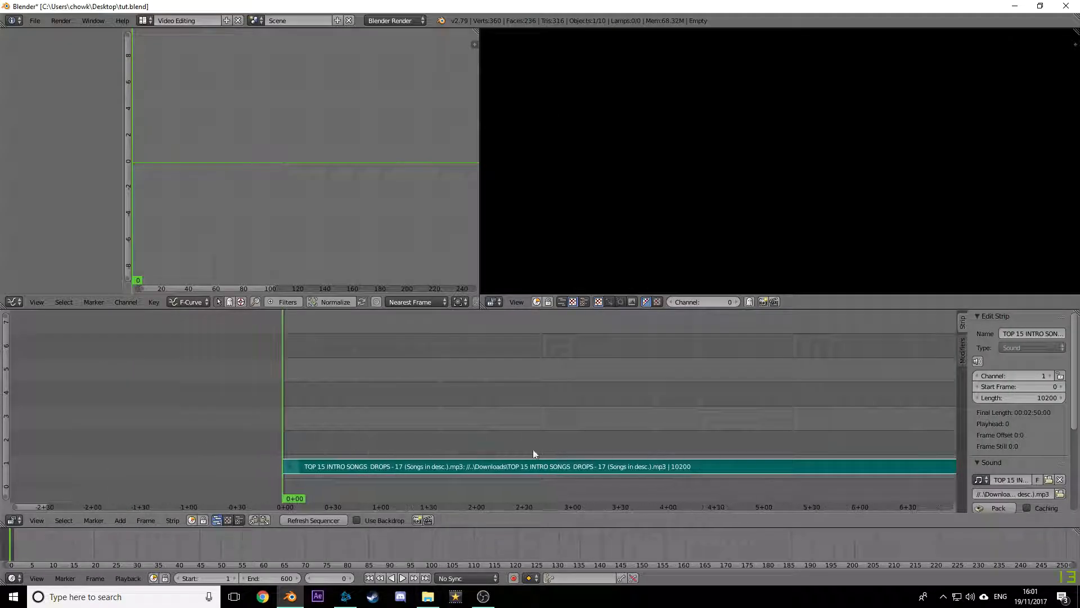
Step: Turn on the waveform display for the music strip
scroll(1004, 470, down, 2)
click(979, 491)
scroll(497, 458, down, 3)
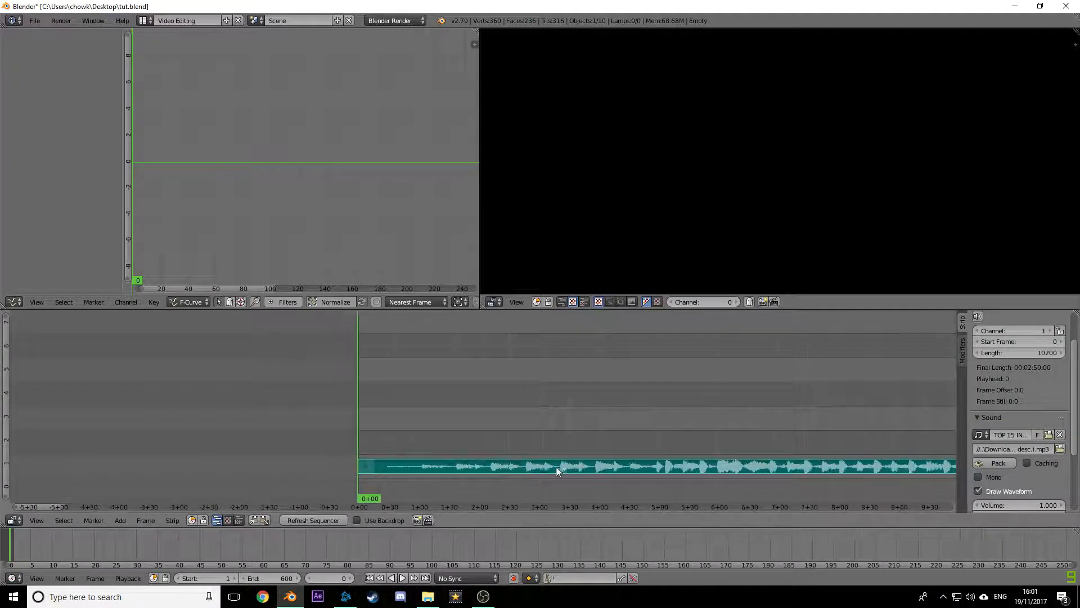
Step: Slide the music strip back to start frame -1085 and play the result from the beginning
key(alt+a)
scroll(527, 488, down, 10)
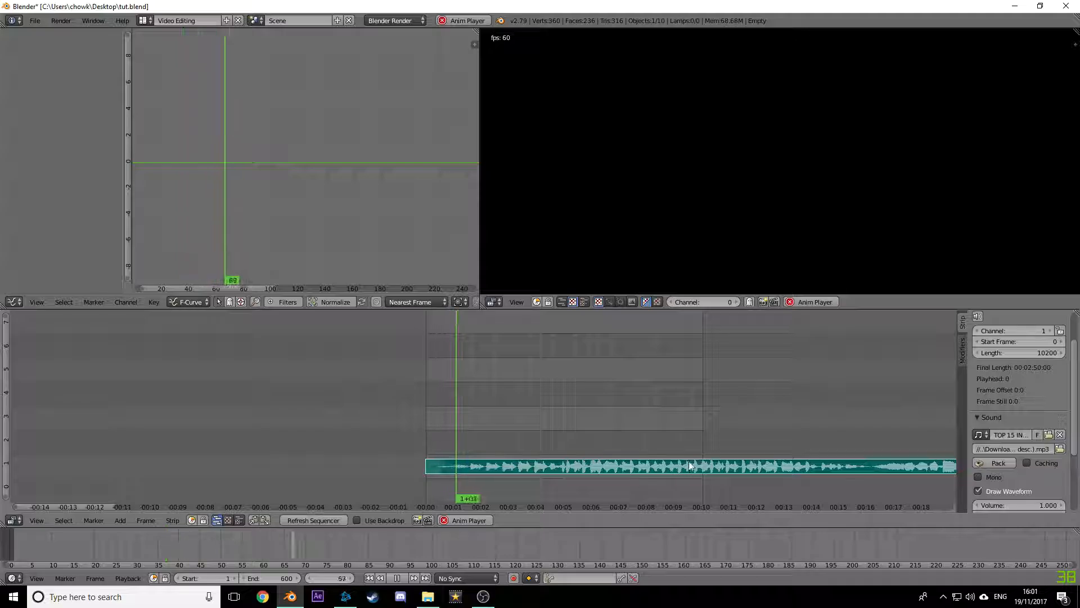
key(g)
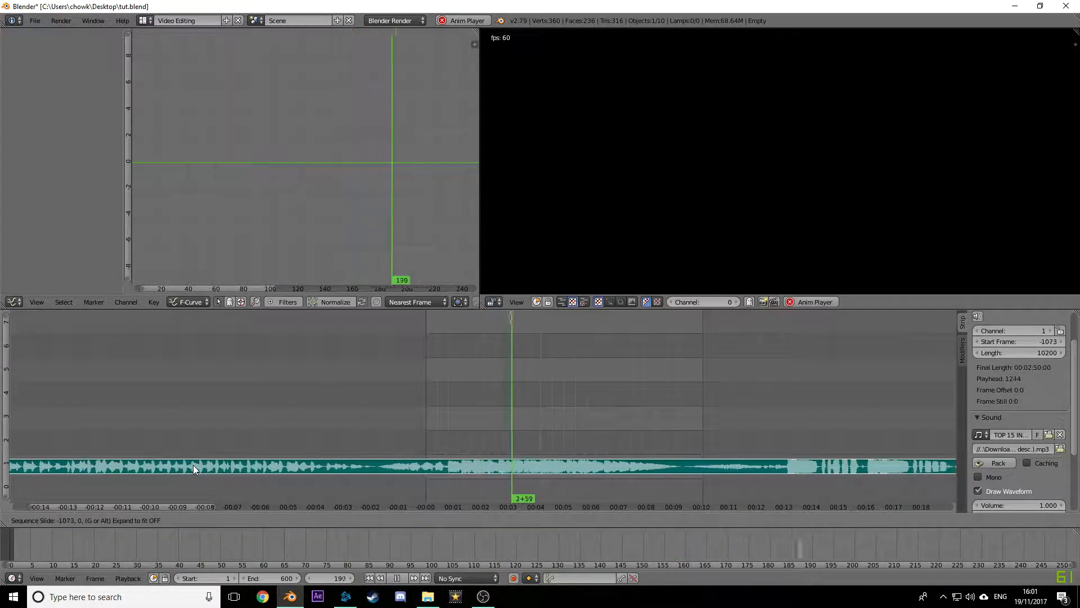
click(191, 466)
key(shift+Left)
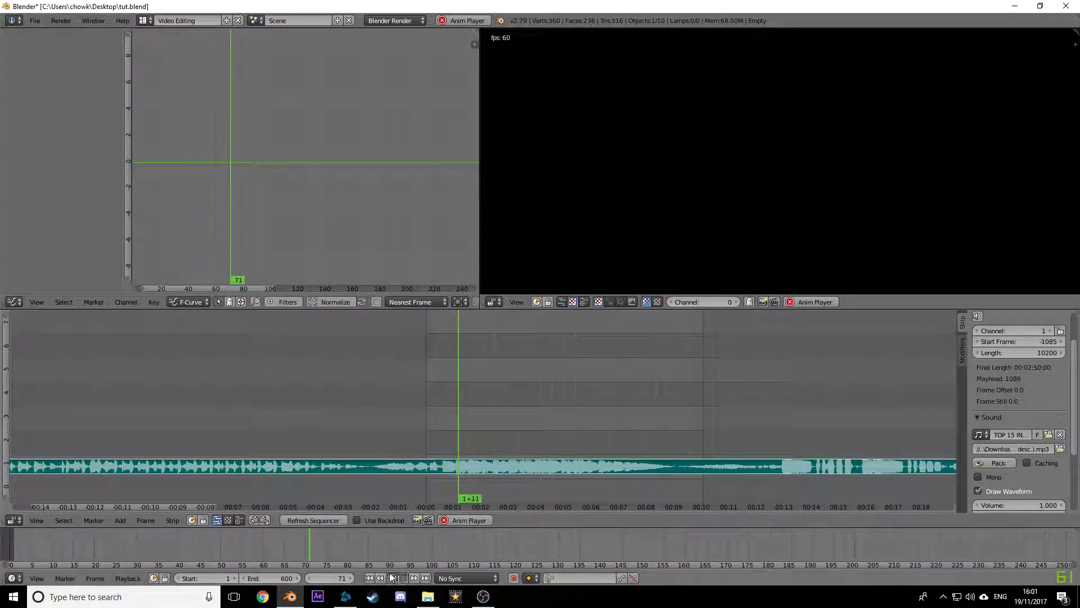
key(alt+a)
Step: Play the closing part of the music and set the scene's end frame to 524
click(404, 447)
click(300, 548)
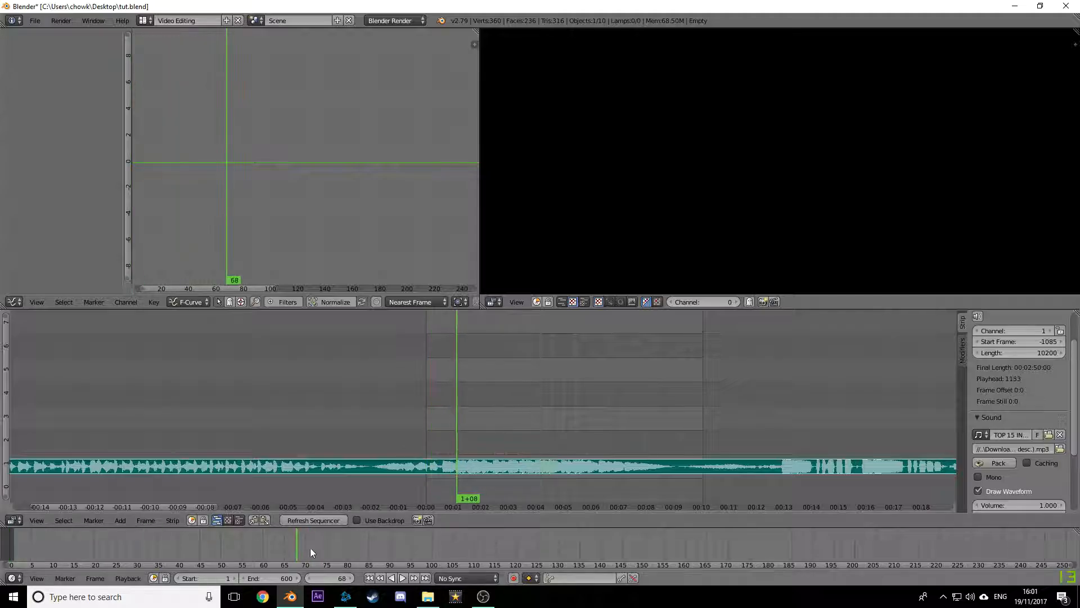
drag(554, 415, 632, 447)
click(400, 578)
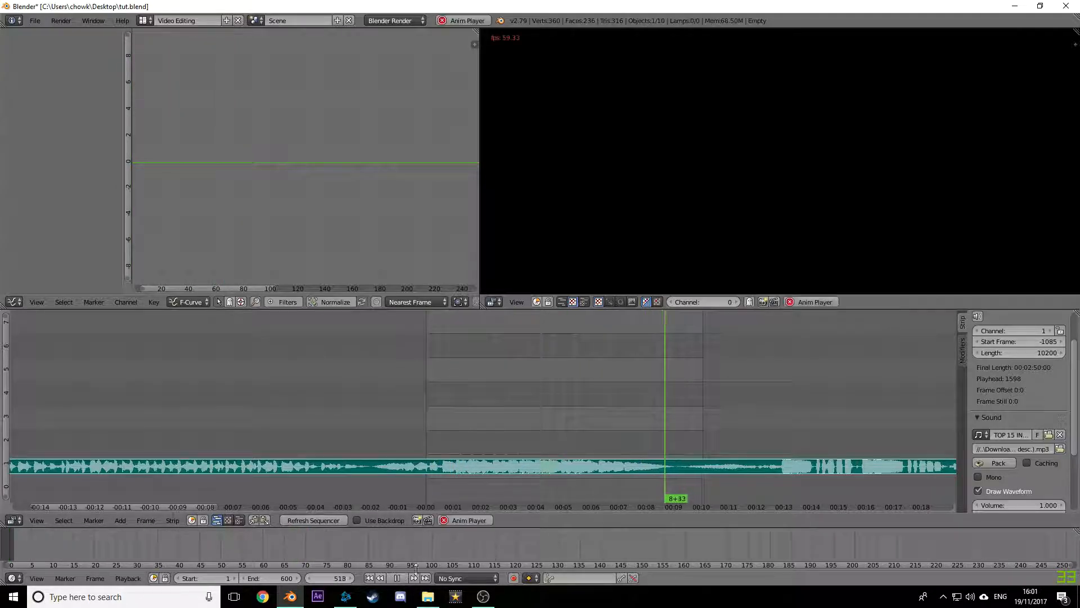
click(398, 579)
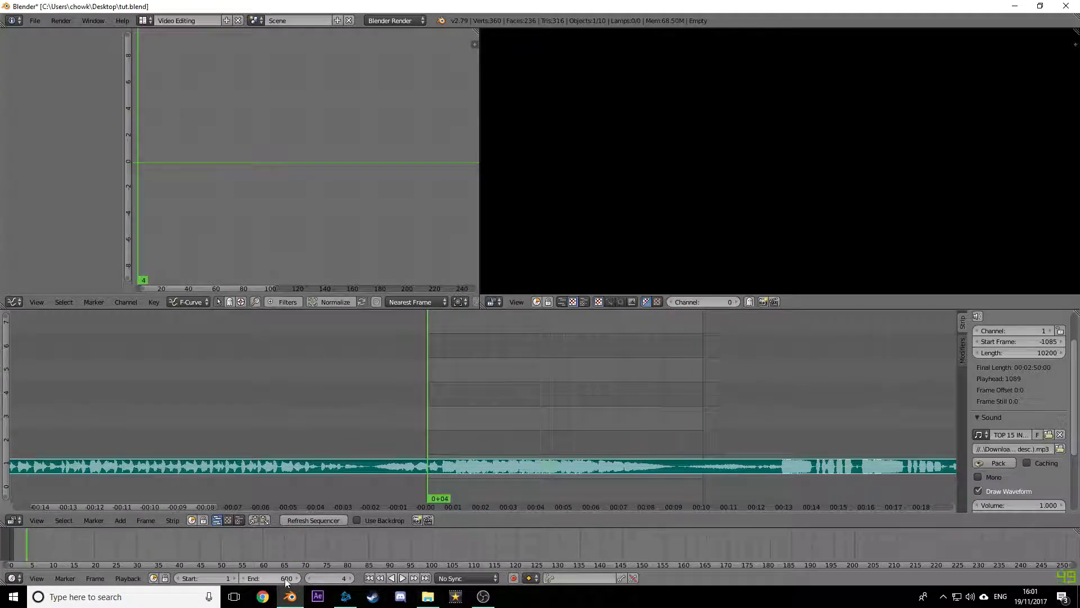
drag(284, 578, 241, 578)
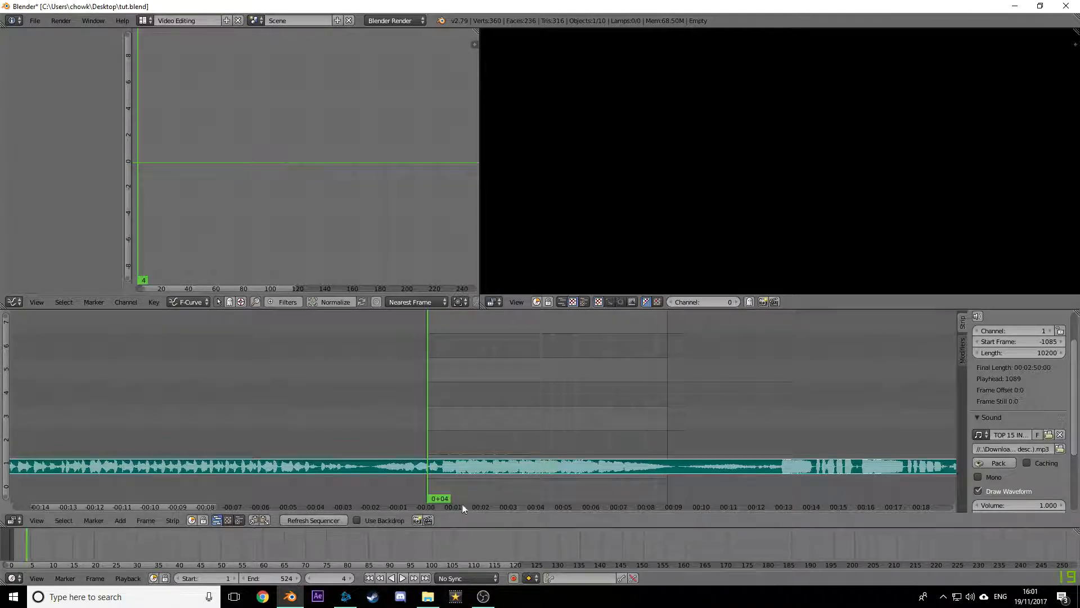
Step: Return to frame 0, set the music strip's volume to 0, and keyframe it there
drag(465, 508, 409, 440)
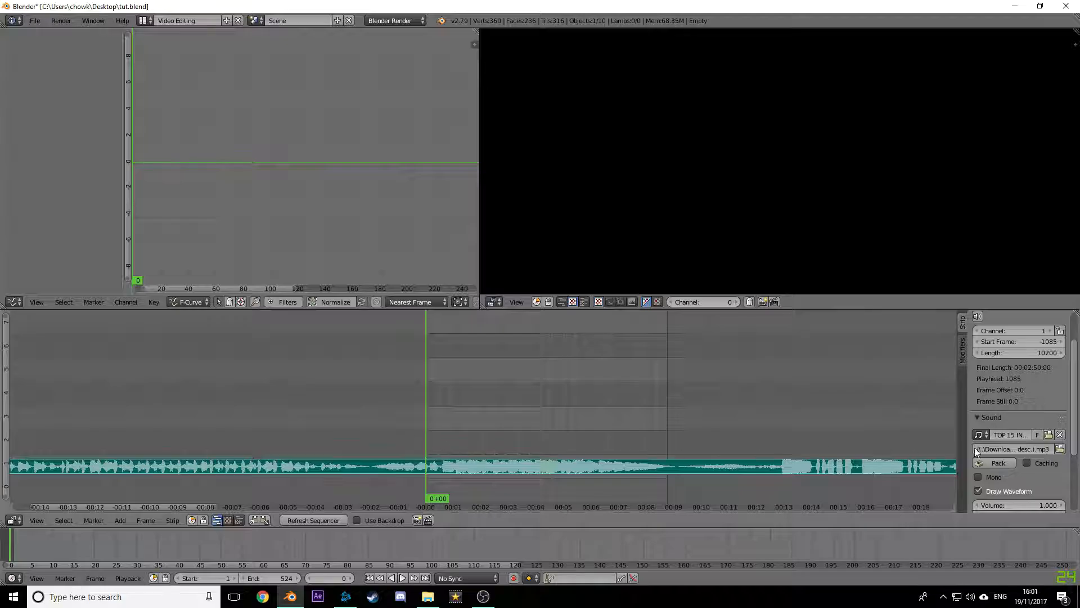
scroll(1008, 503, down, 2)
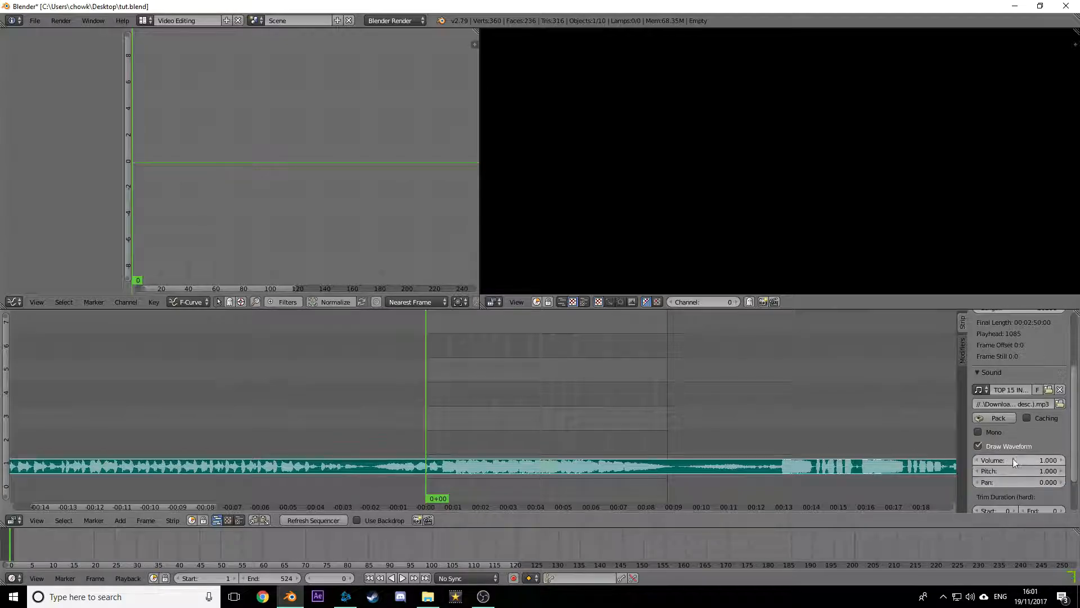
drag(1013, 460, 981, 442)
key(i)
Step: Set the music strip's volume to 1.000 at frame 112 and keyframe it to complete the fade-in
key(alt+a)
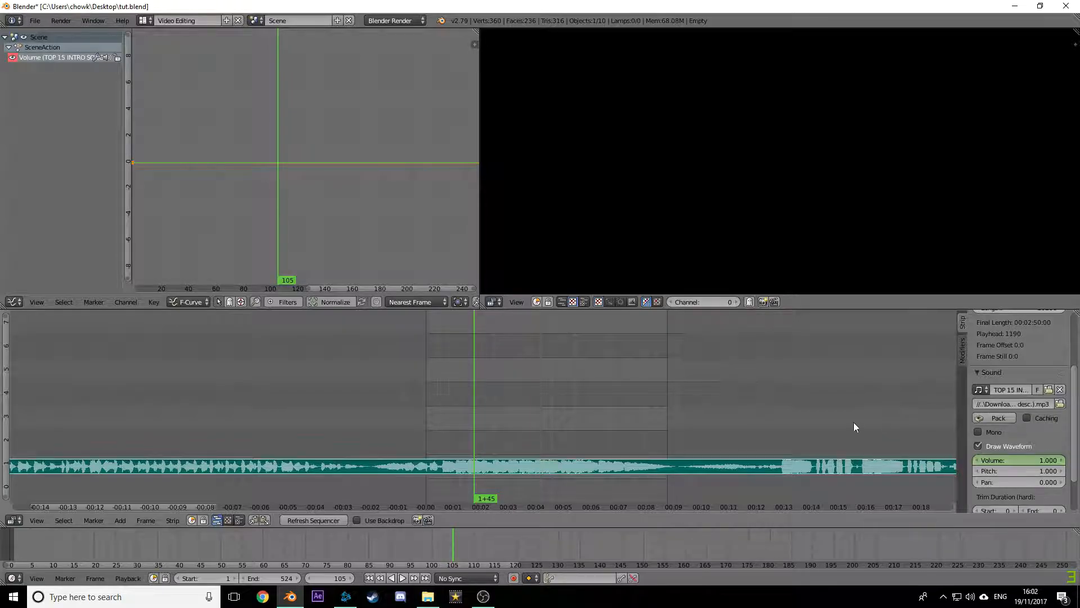
drag(449, 424, 477, 421)
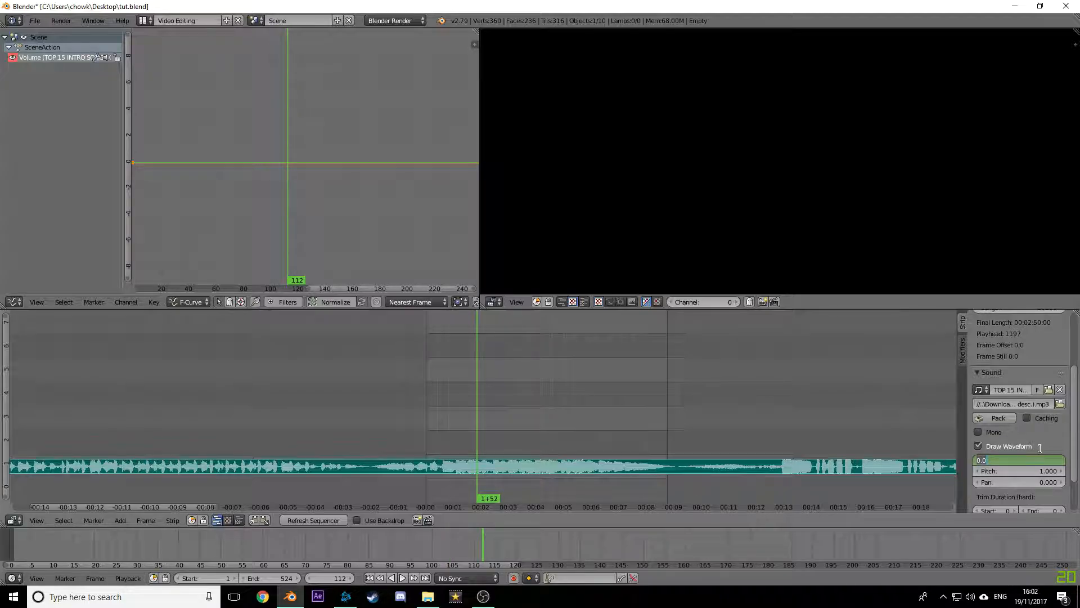
click(1024, 457)
key(i)
Step: Play the music from the start to check the volume fade-in
click(358, 504)
click(403, 578)
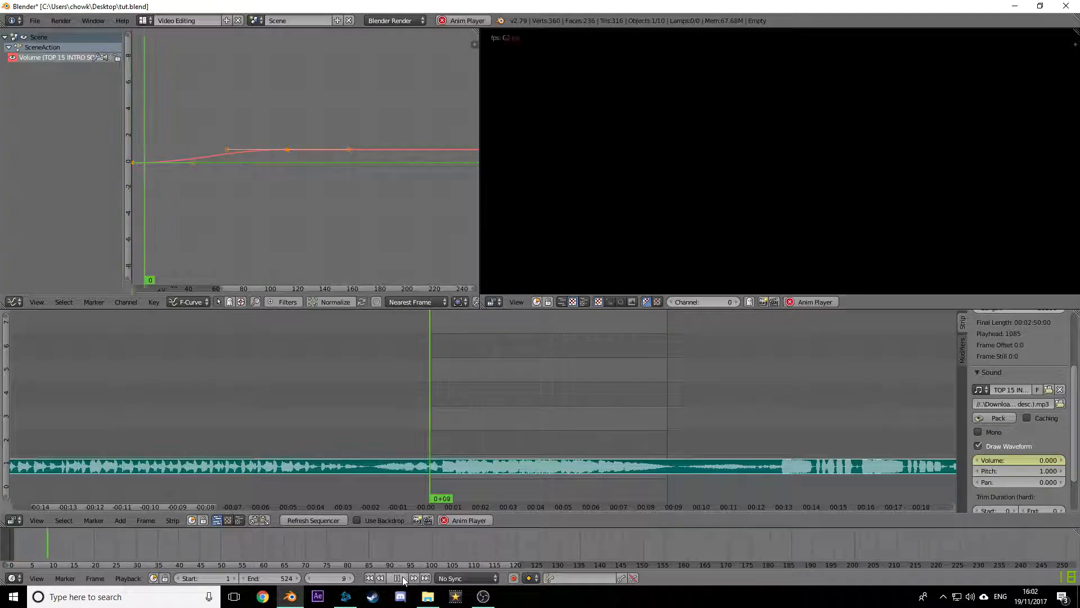
click(370, 577)
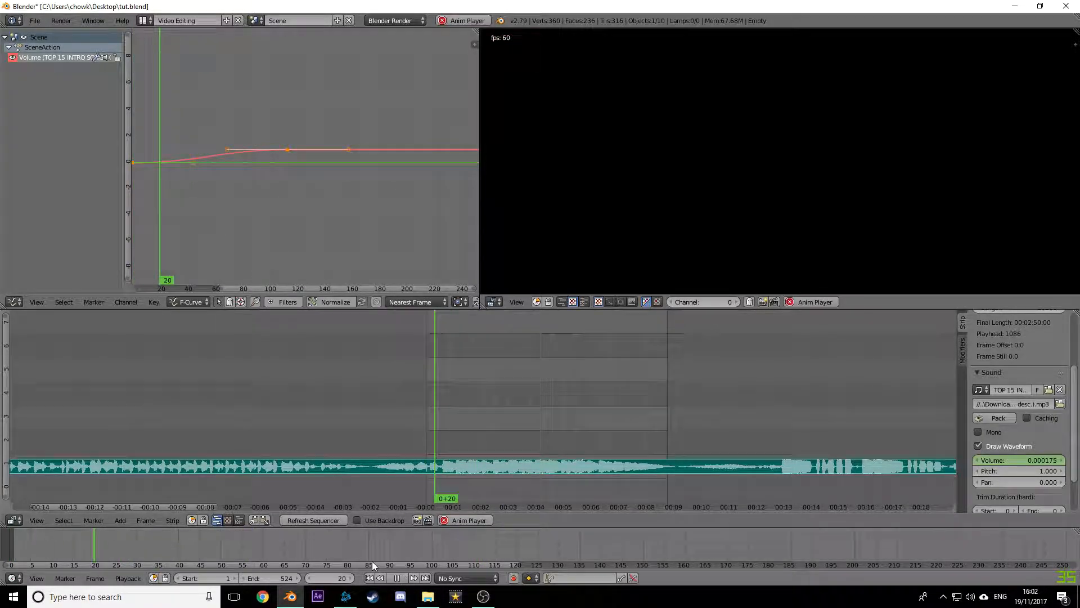
click(400, 578)
Step: Keyframe the music volume near frame 436 and at frame 526 for a fade-out, and play the track from the start
drag(496, 468, 627, 384)
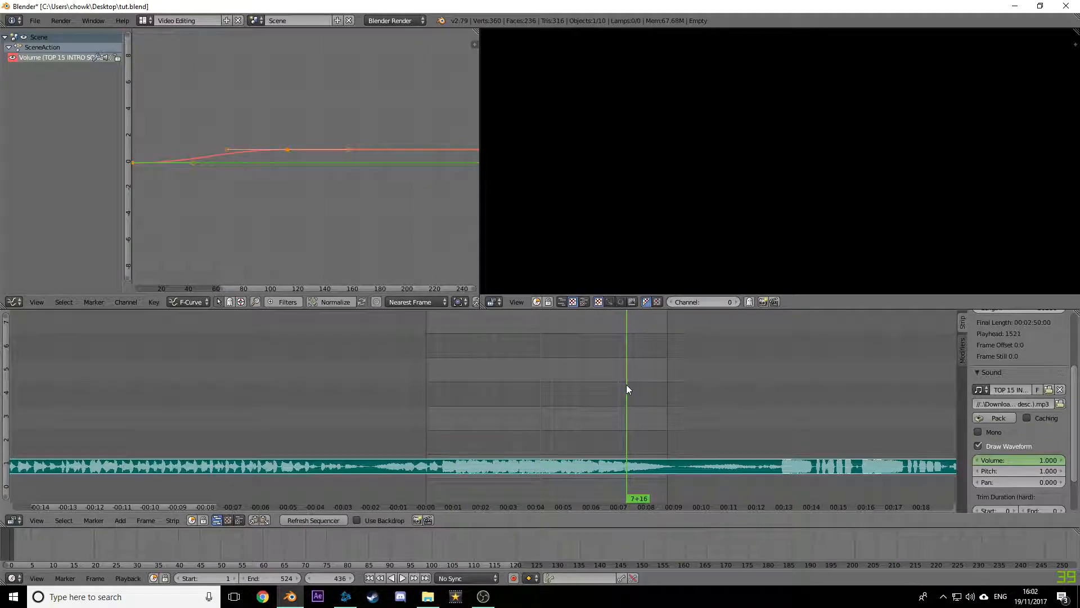
key(alt+a)
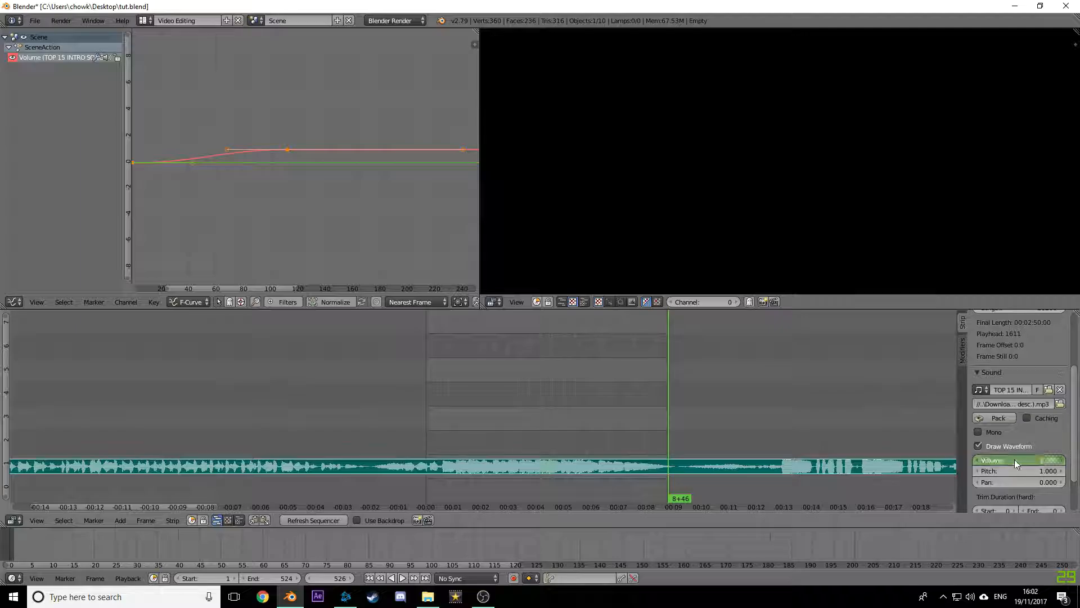
key(shift+Left)
click(403, 579)
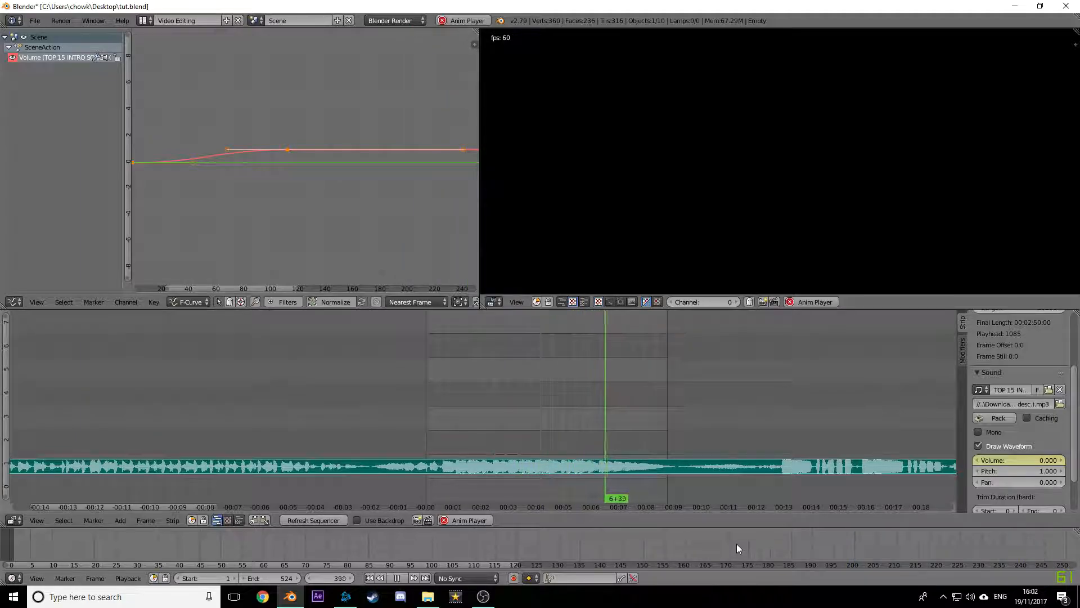
click(398, 578)
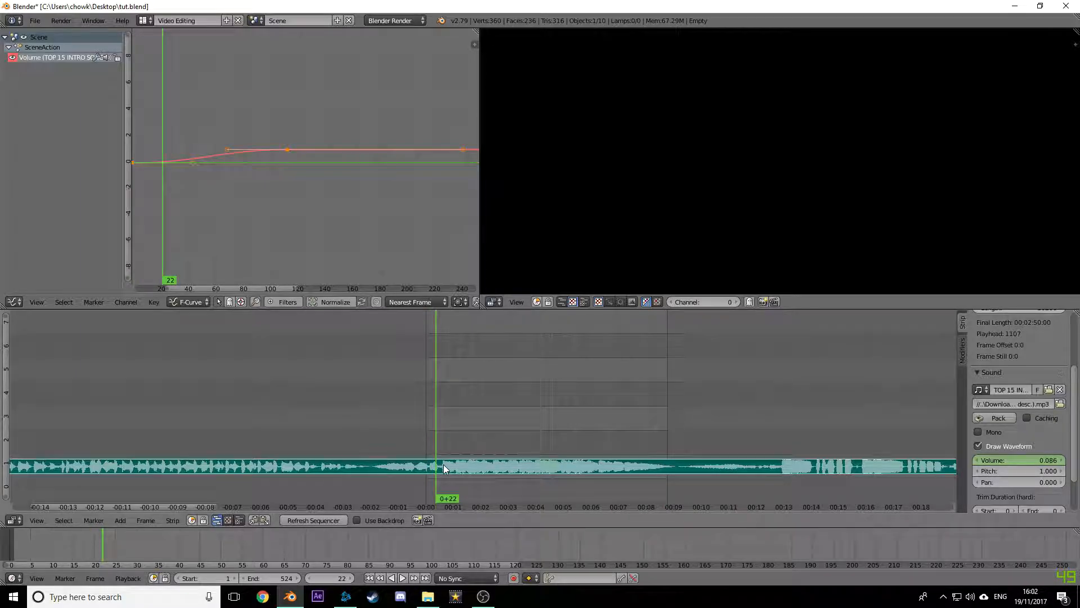
drag(444, 464, 406, 425)
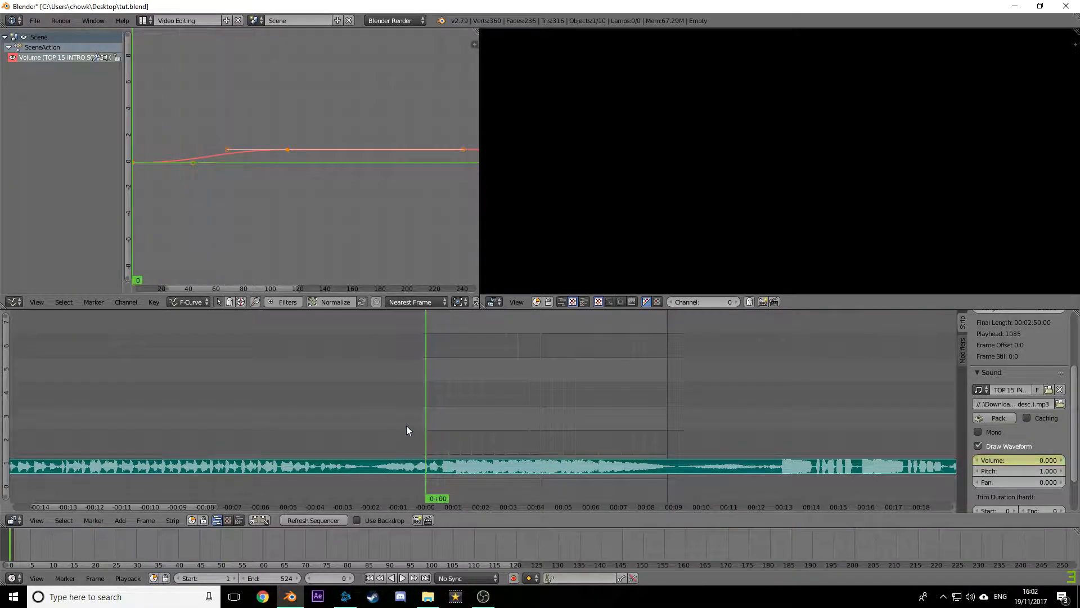
Step: Try placing a time marker on the music at frame 209 and undo it
scroll(498, 443, up, 8)
middle_drag(498, 443, 457, 427)
scroll(457, 435, up, 2)
scroll(488, 429, up, 1)
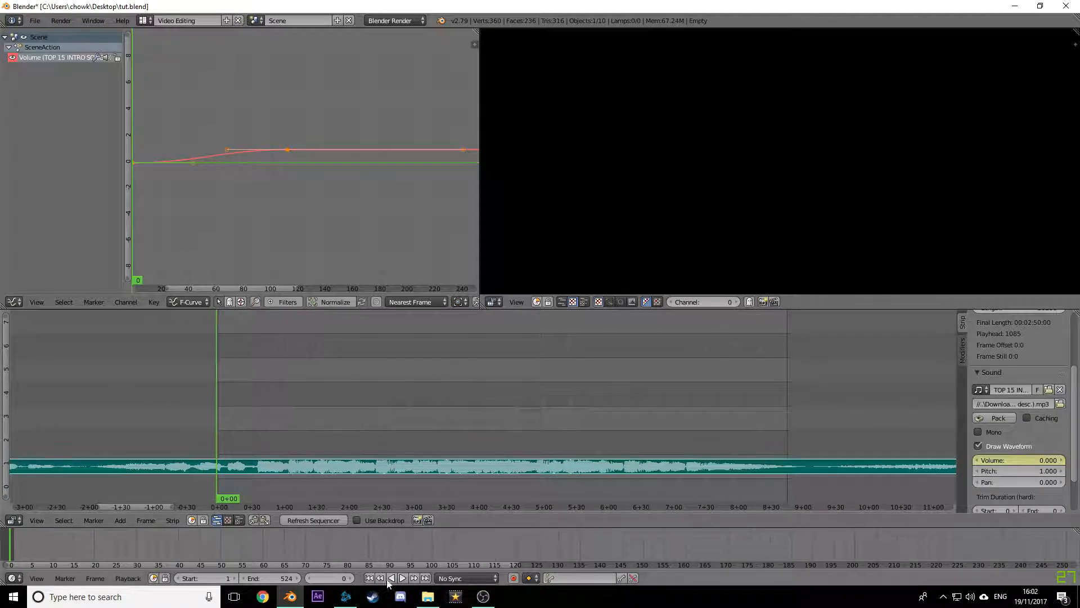
click(443, 468)
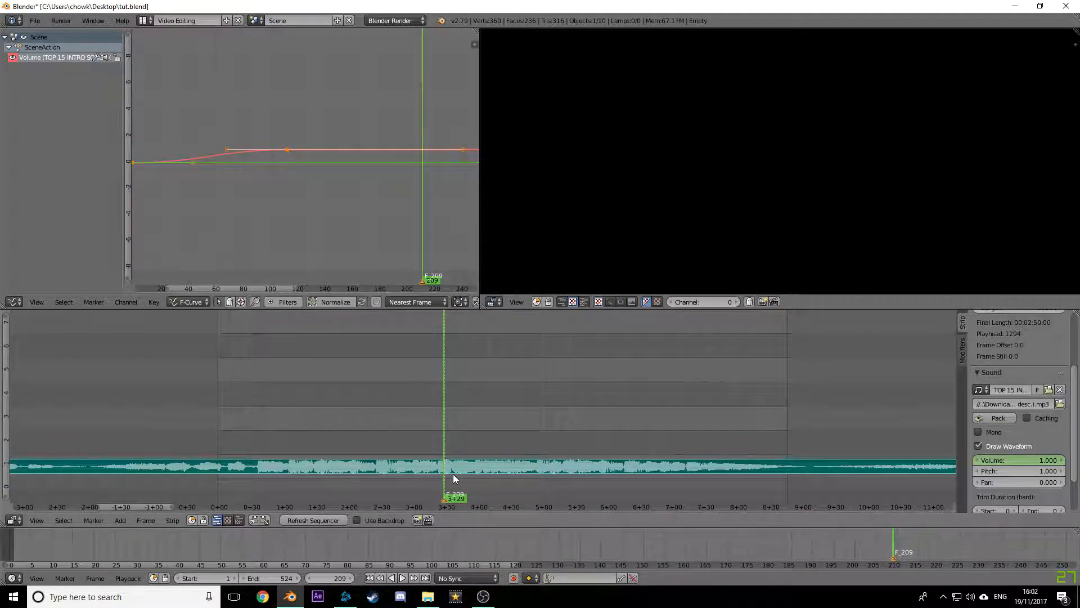
key(ctrl+s)
key(ctrl+z)
Step: Play the music from frame 0 and drop a time marker on each beat, from frame 69 through frame 498
click(219, 423)
key(alt+a)
key(shift+Left)
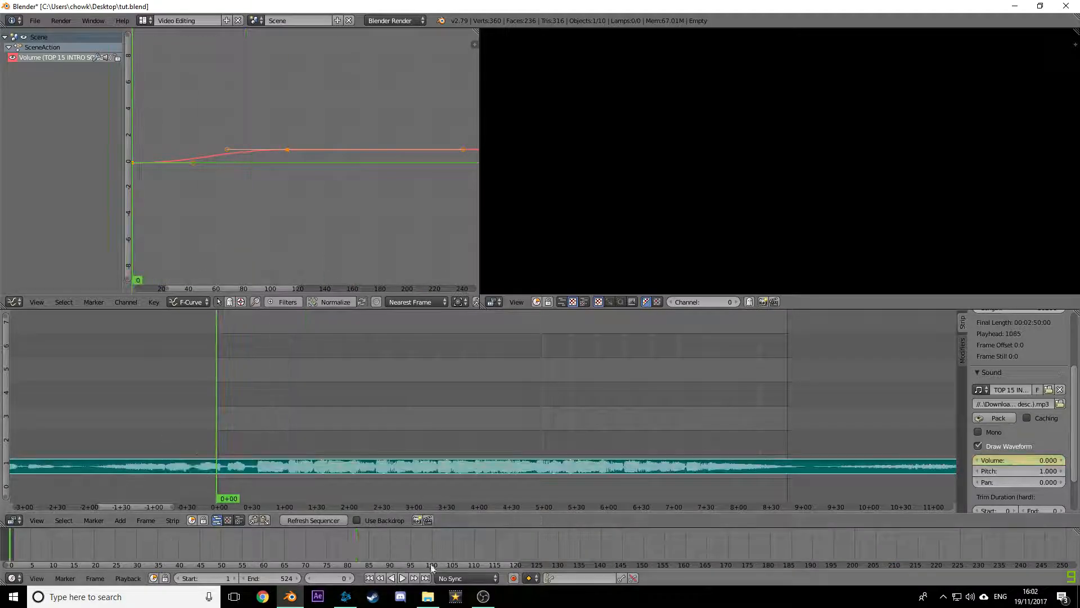
key(alt+a)
key(m)
key(m)
key(m)
key(m)
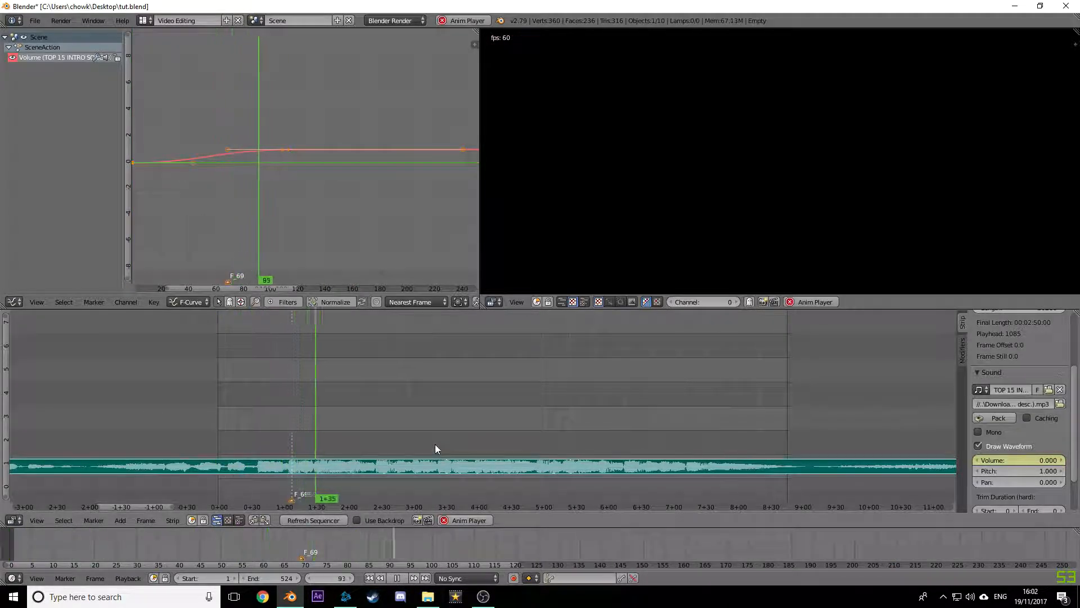
key(m)
key(m)
key(m)
key(m)
key(m)
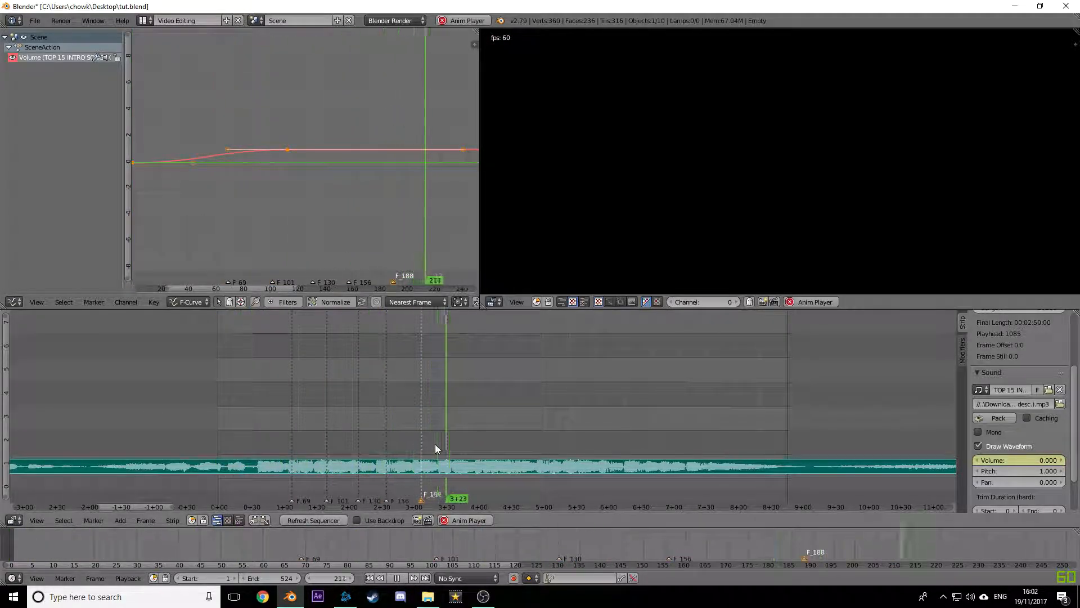
key(m)
key(m)
key(m)
key(m)
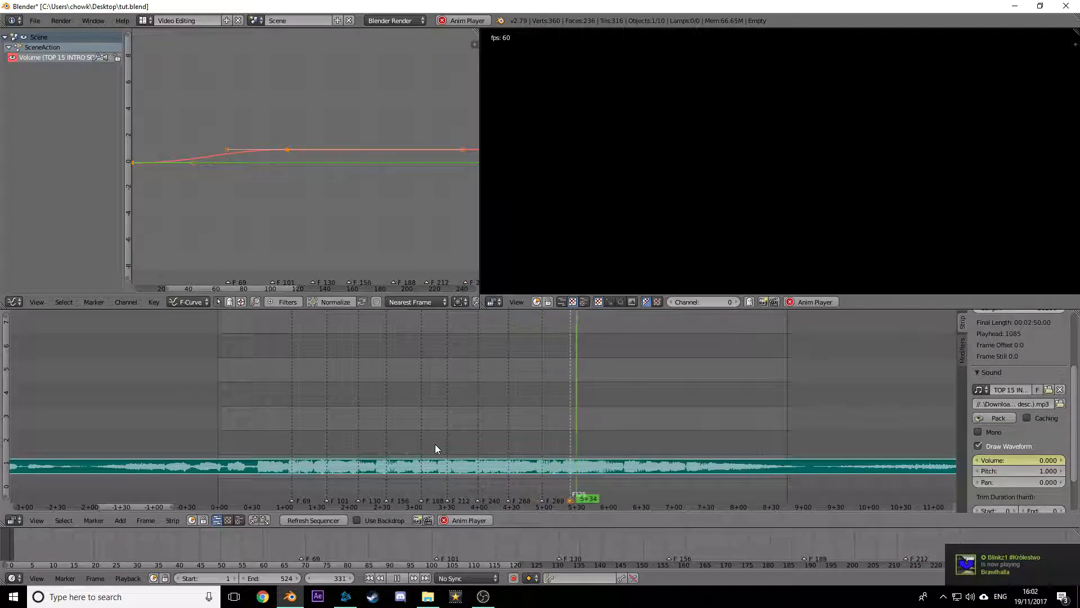
key(m)
key(m)
key(m)
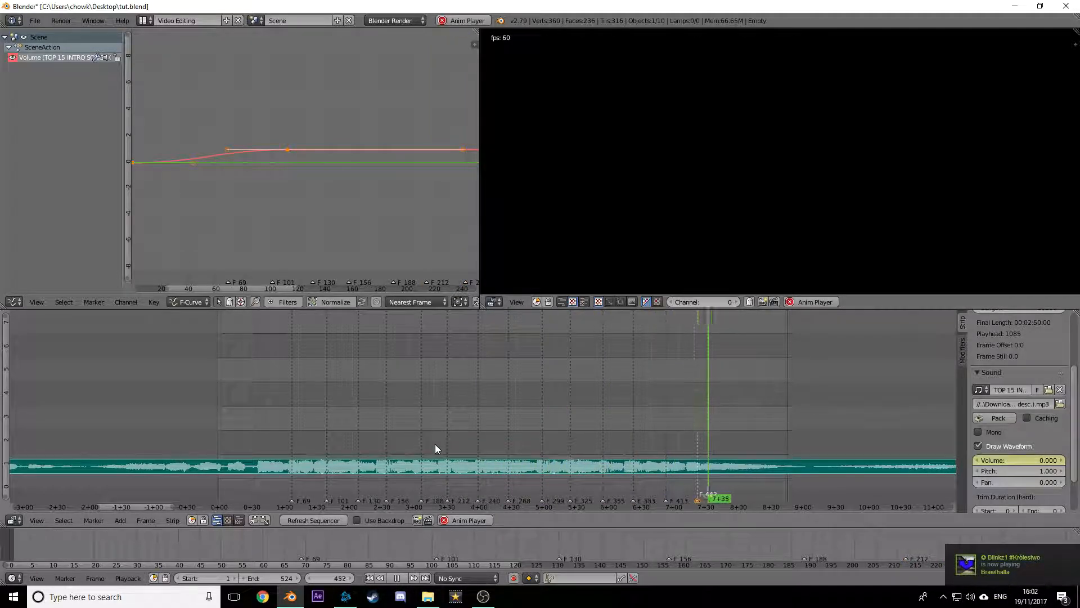
Step: Return to the Default screen layout
click(142, 21)
click(168, 85)
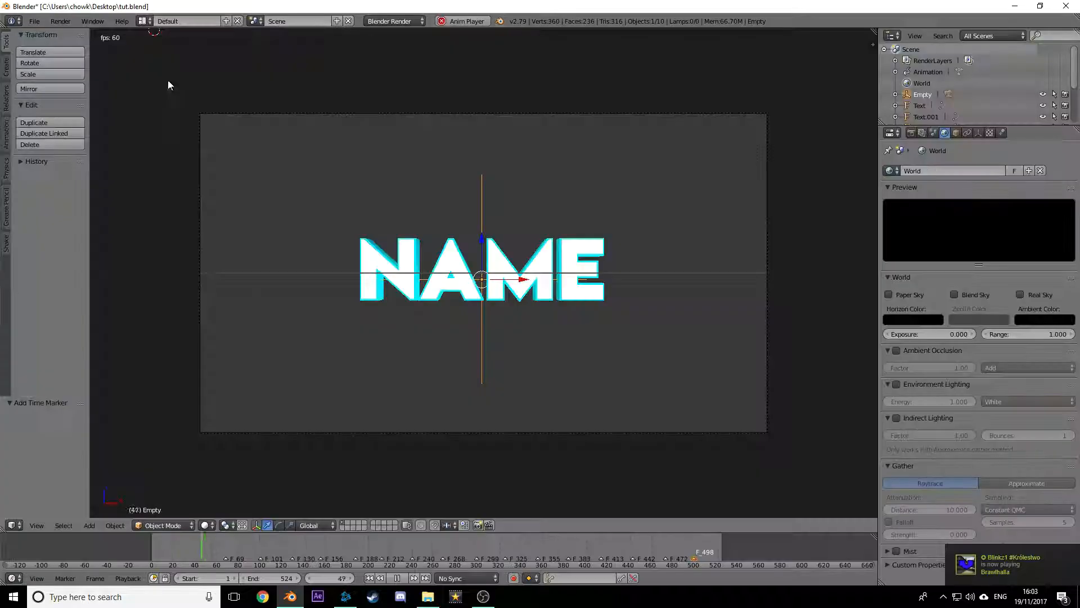
Step: Try adding a camera shake with FOV 50 to 35, strength 0.05 and scale 20, and show its controller's object properties
click(9, 241)
click(35, 118)
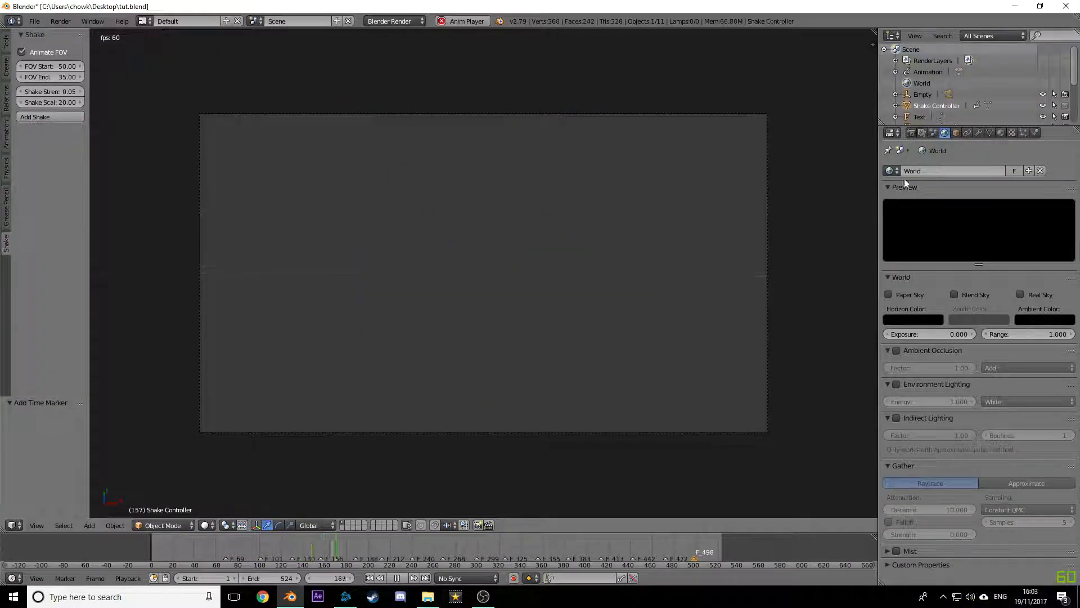
click(965, 132)
click(956, 132)
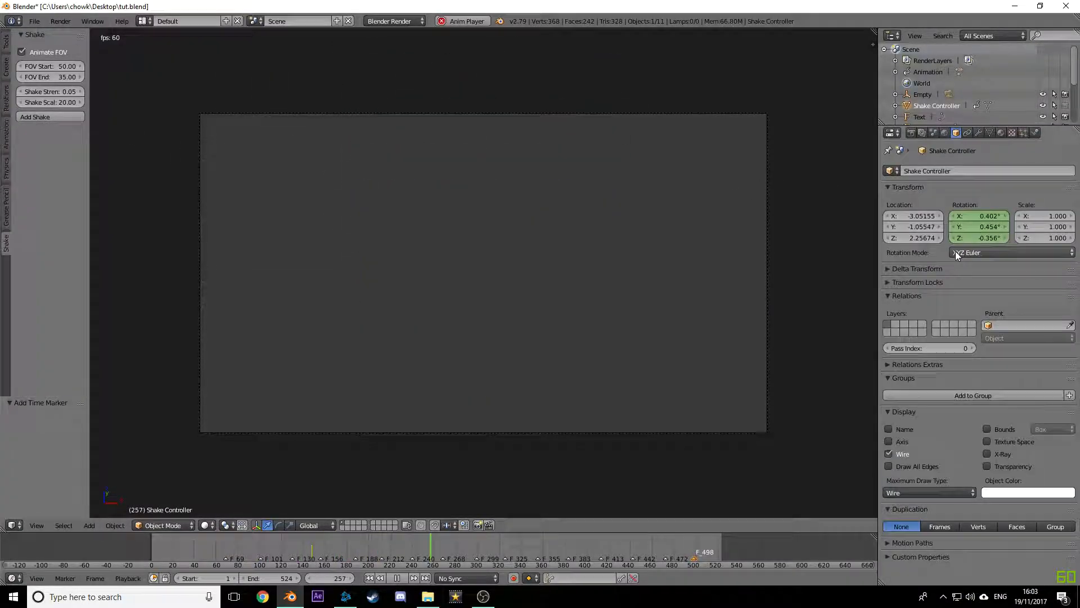
Step: Try a delta rotation of 90° around X on the Shake Controller, stop playback, and undo the shake setup
click(888, 269)
click(960, 297)
text(90)
key(Return)
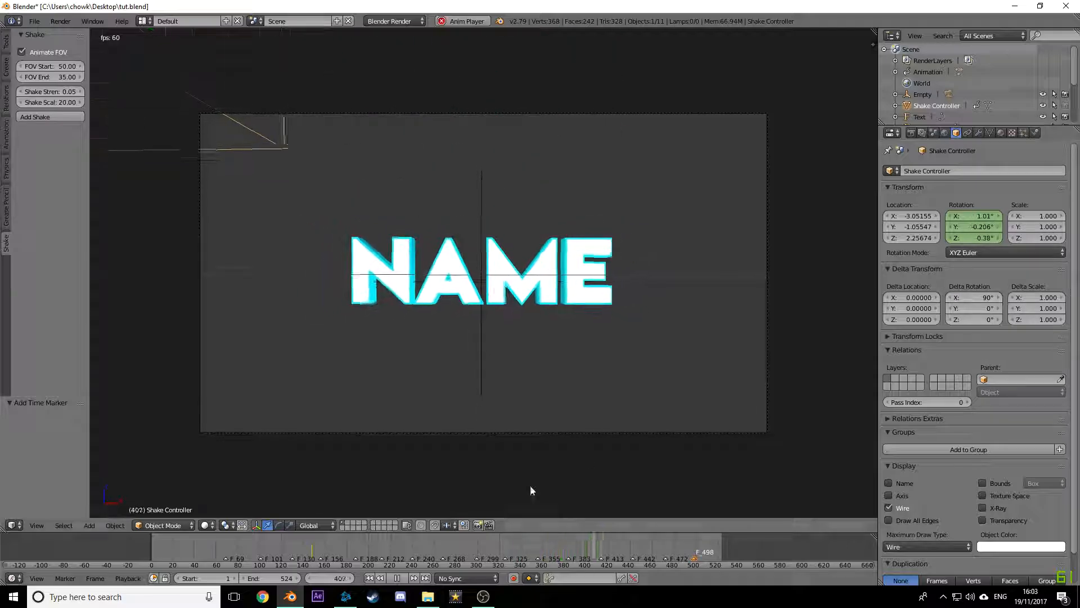
click(391, 578)
key(ctrl+z)
key(ctrl+z)
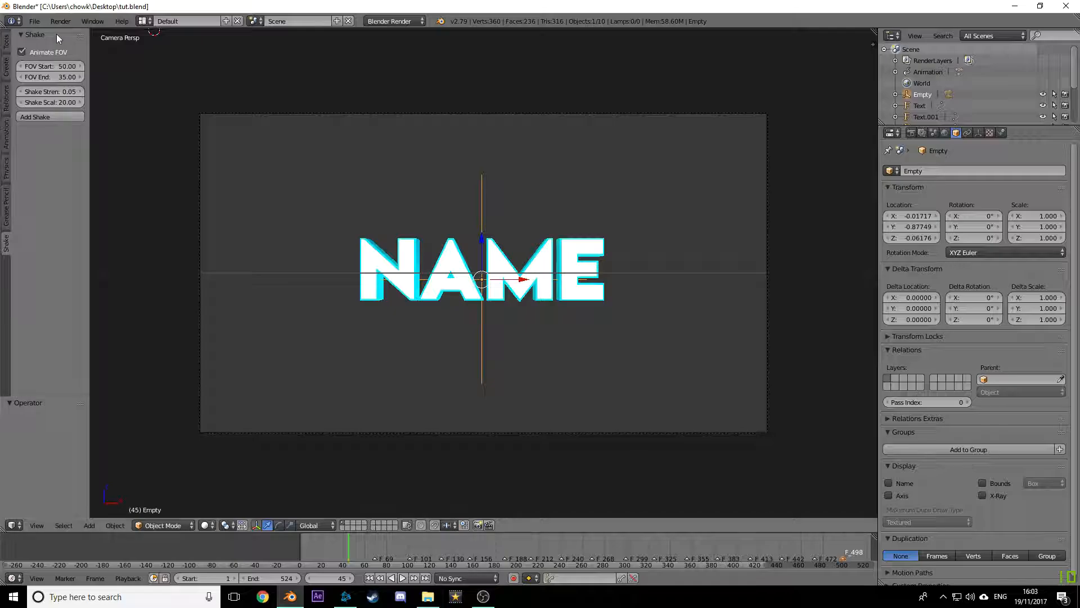
Step: Install the add-on file s_shake 2.py from the Desktop through the user preferences
click(2, 45)
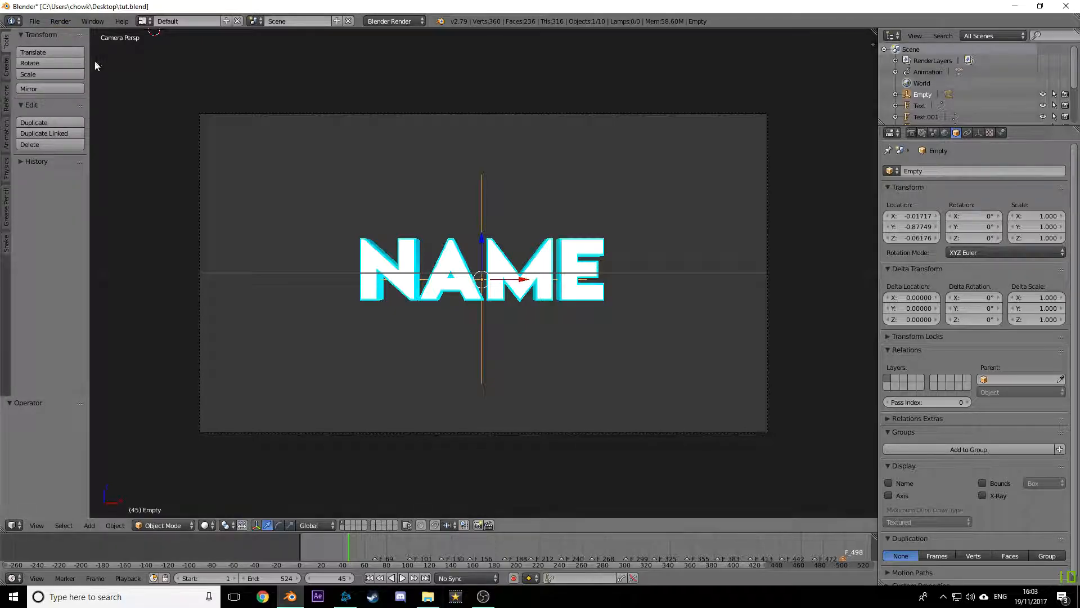
click(39, 24)
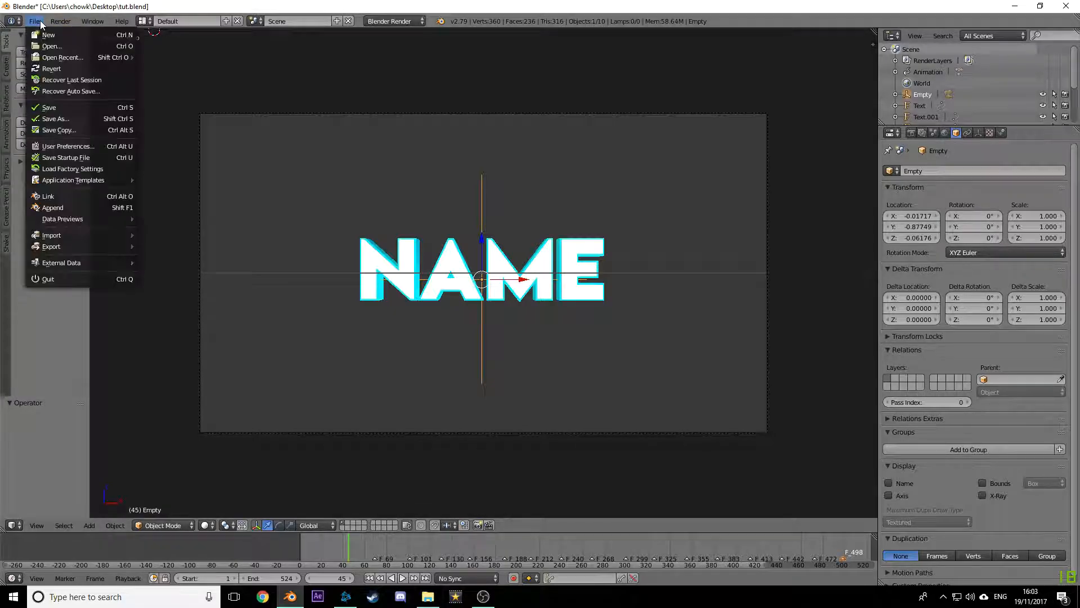
click(90, 148)
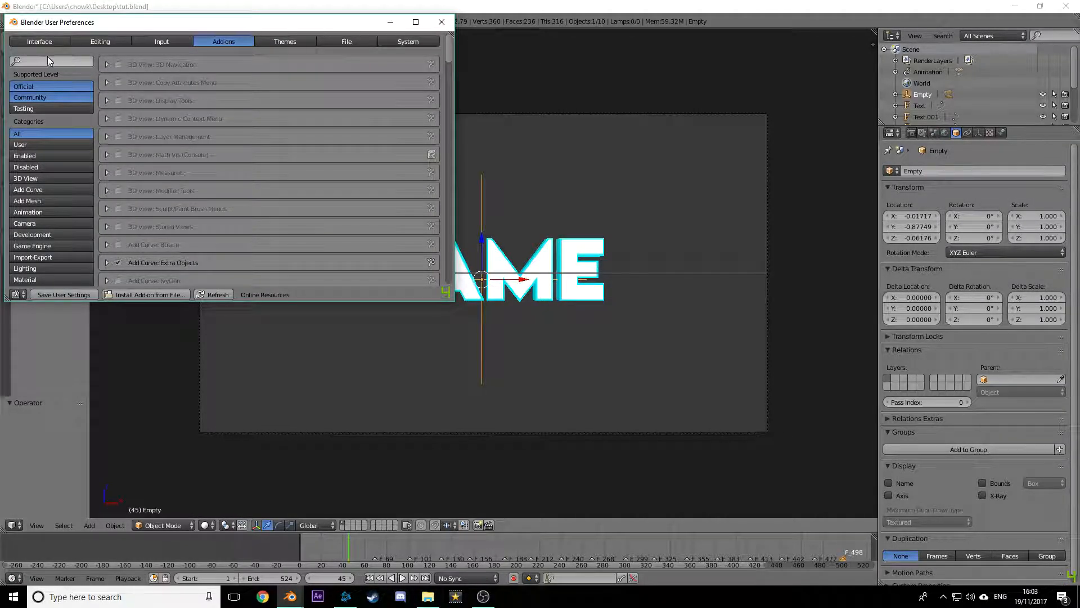
click(127, 298)
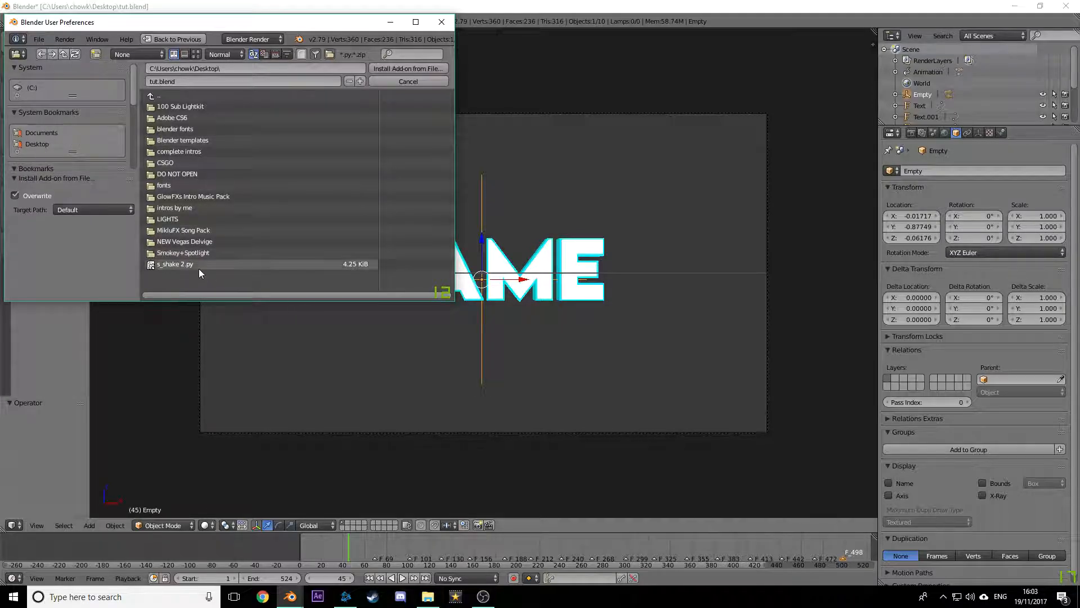
click(184, 267)
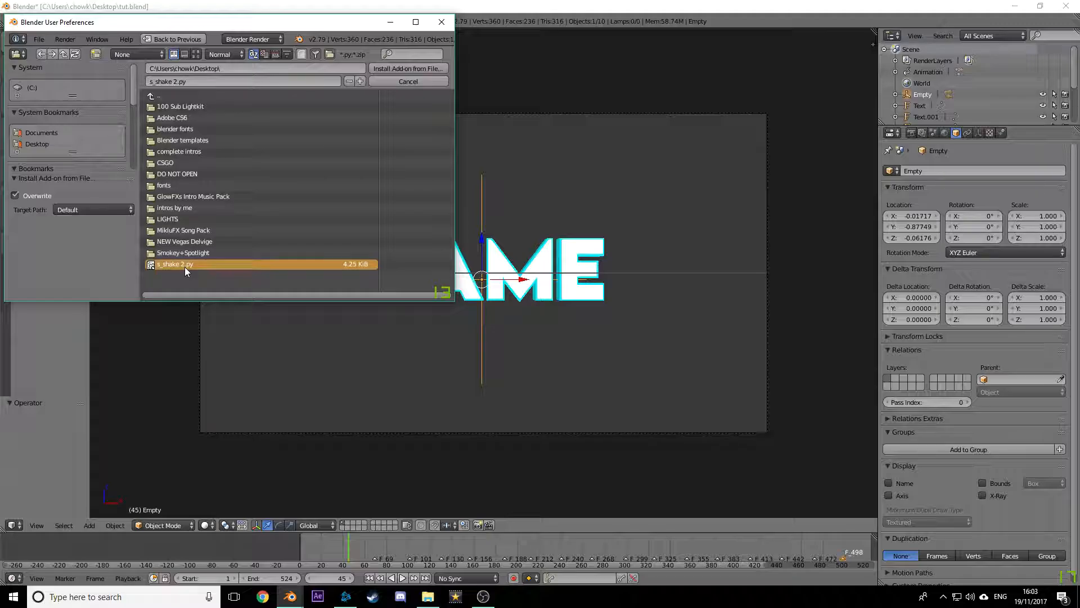
click(397, 71)
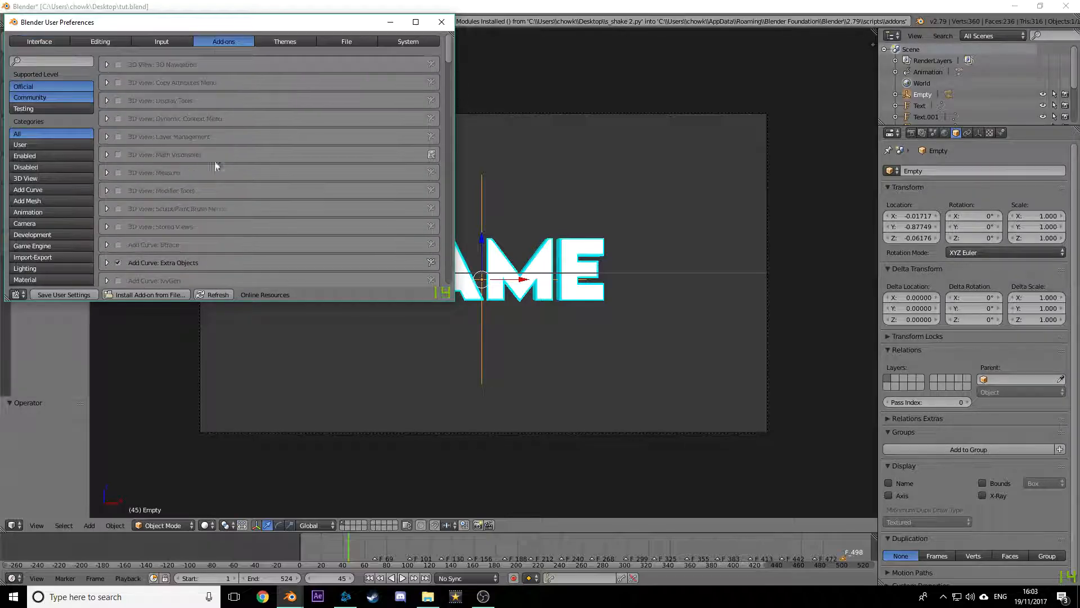
Step: Search the add-ons for S_SHAKE, show the details of S_Shake V2, and close the preferences
click(40, 59)
text(s_sha)
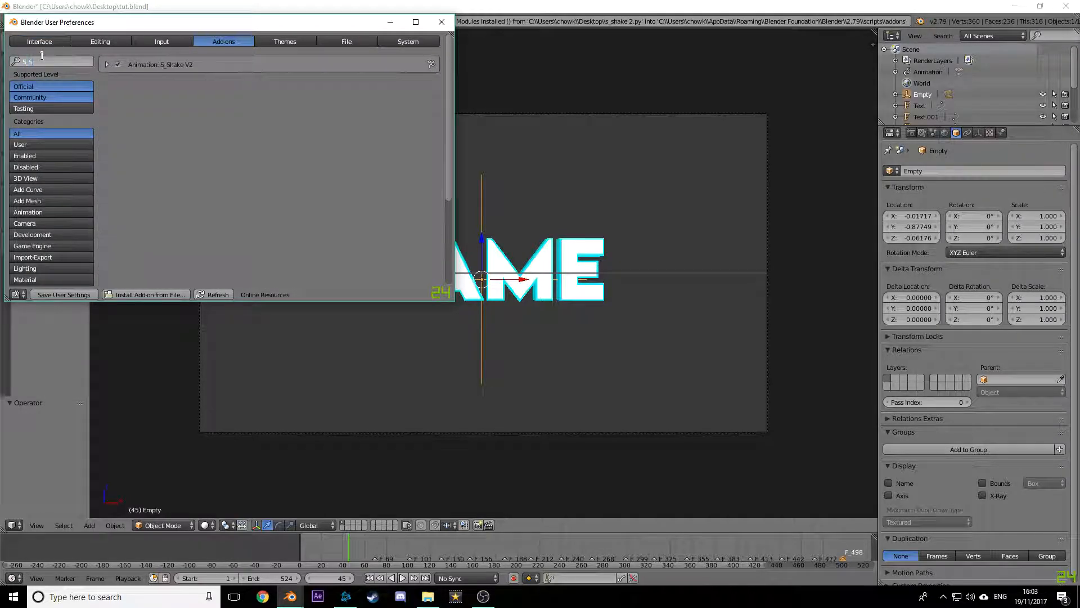
text(ke)
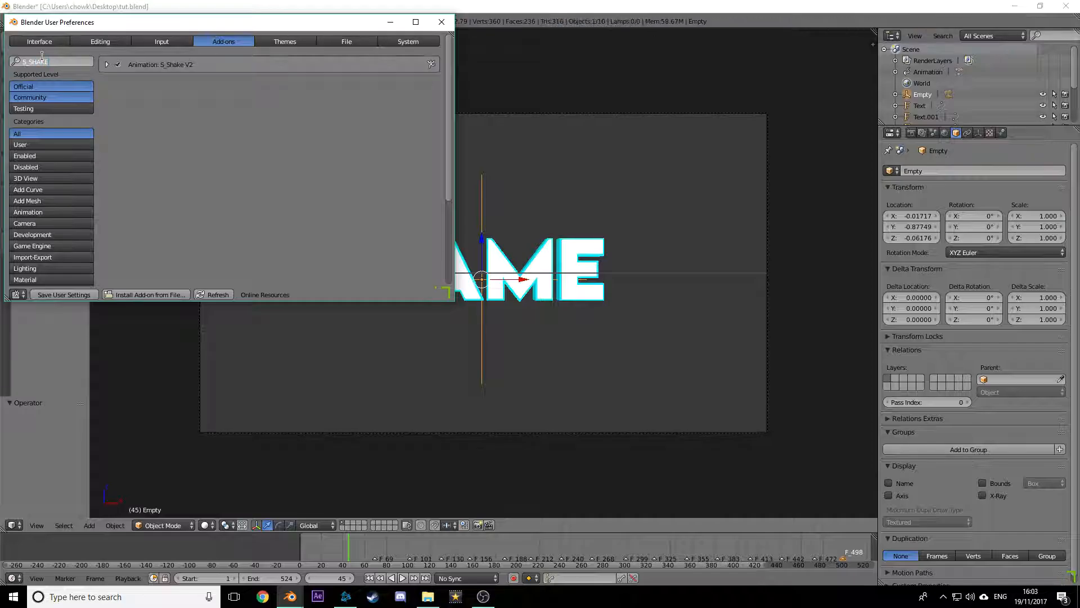
click(117, 64)
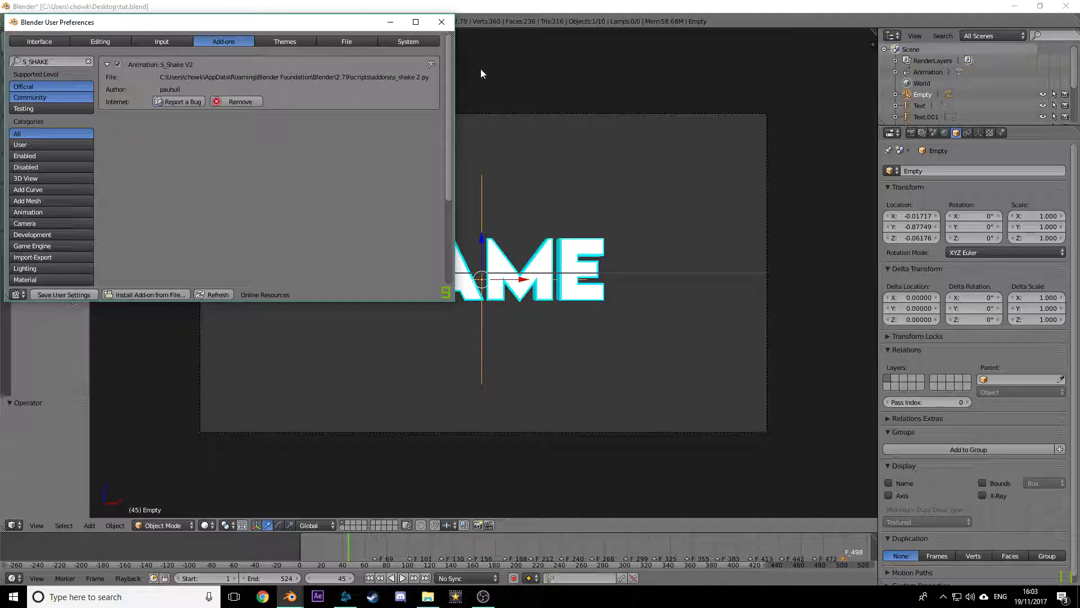
click(442, 22)
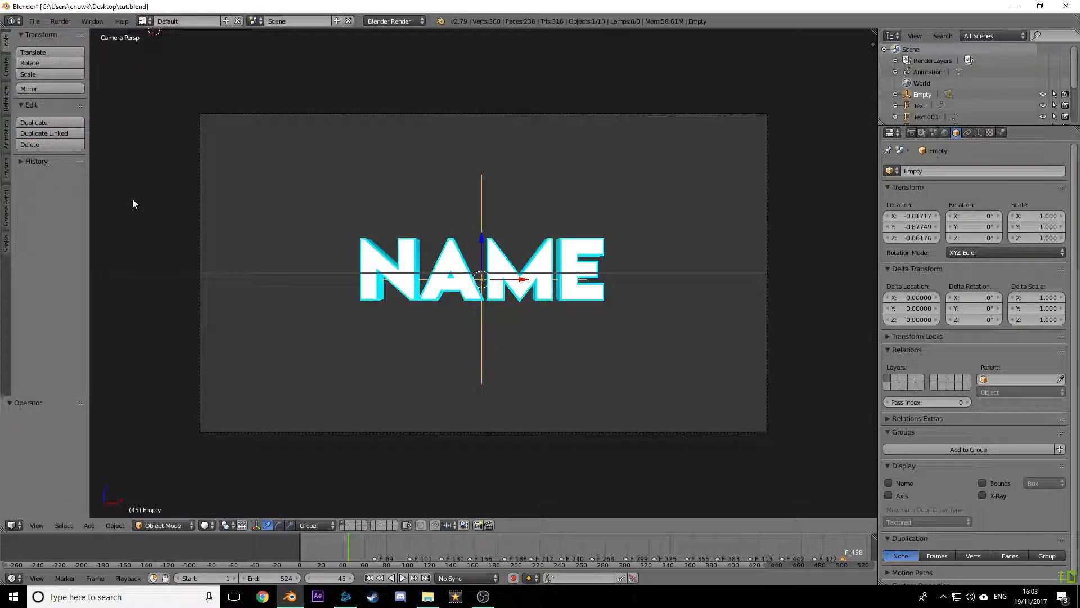
Step: Add a camera shake at frame 0 with FOV 50 to 35, shake strength 0.08 and shake scale 20
click(6, 243)
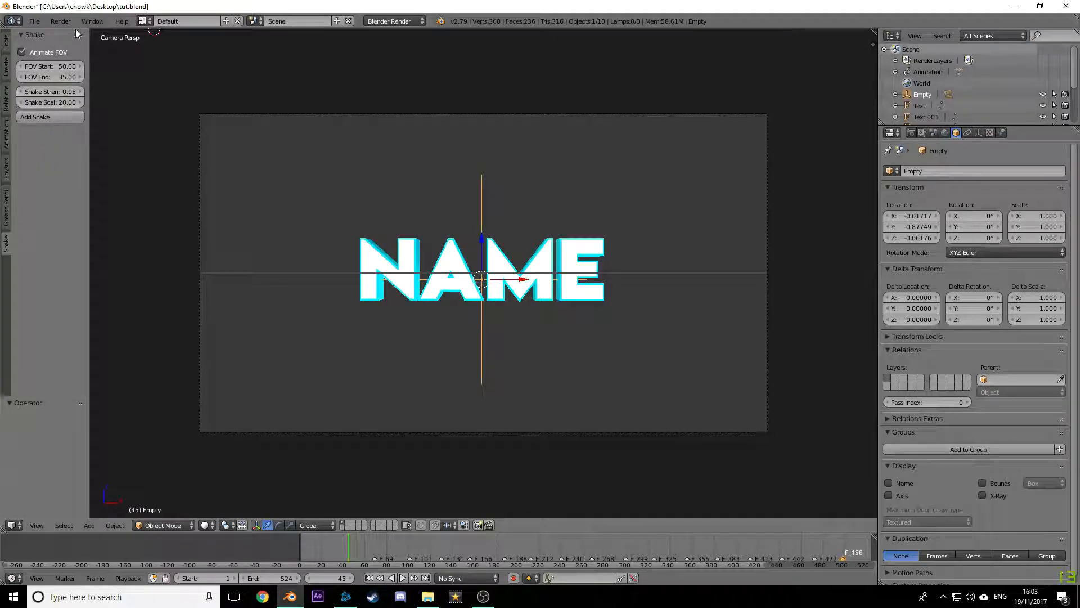
click(6, 43)
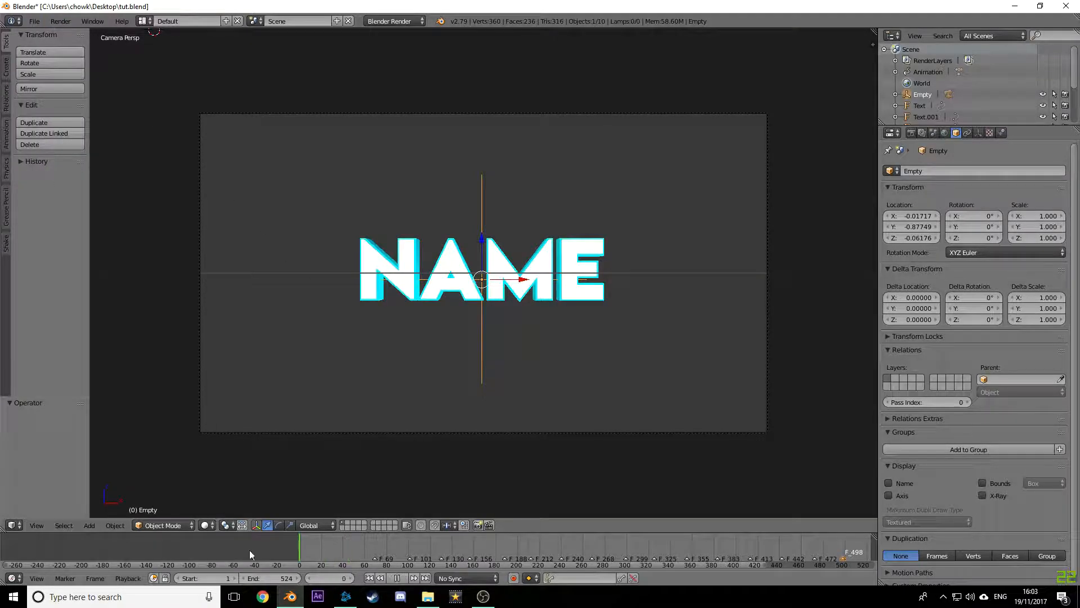
key(Escape)
click(5, 243)
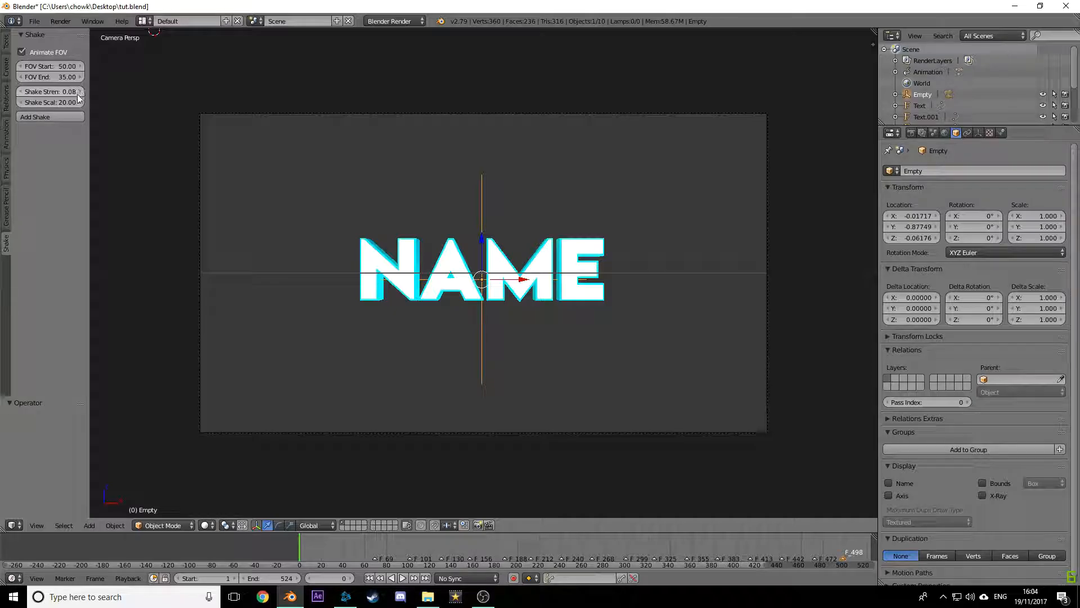
click(48, 117)
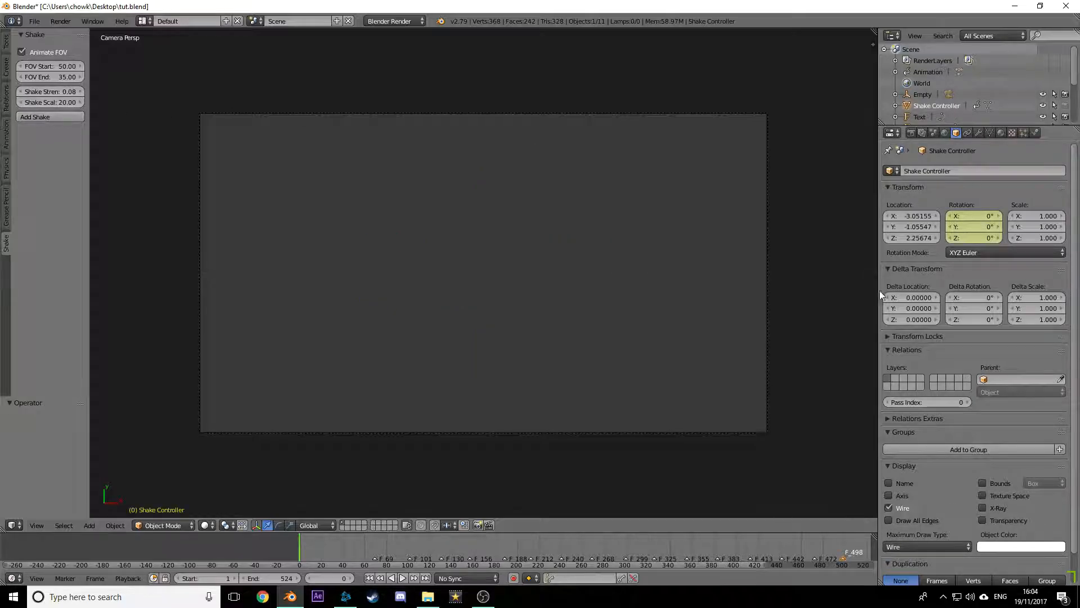
Step: Play the animation briefly, return to frame 0, and set the Shake Controller's delta rotation to 90° around X
click(404, 579)
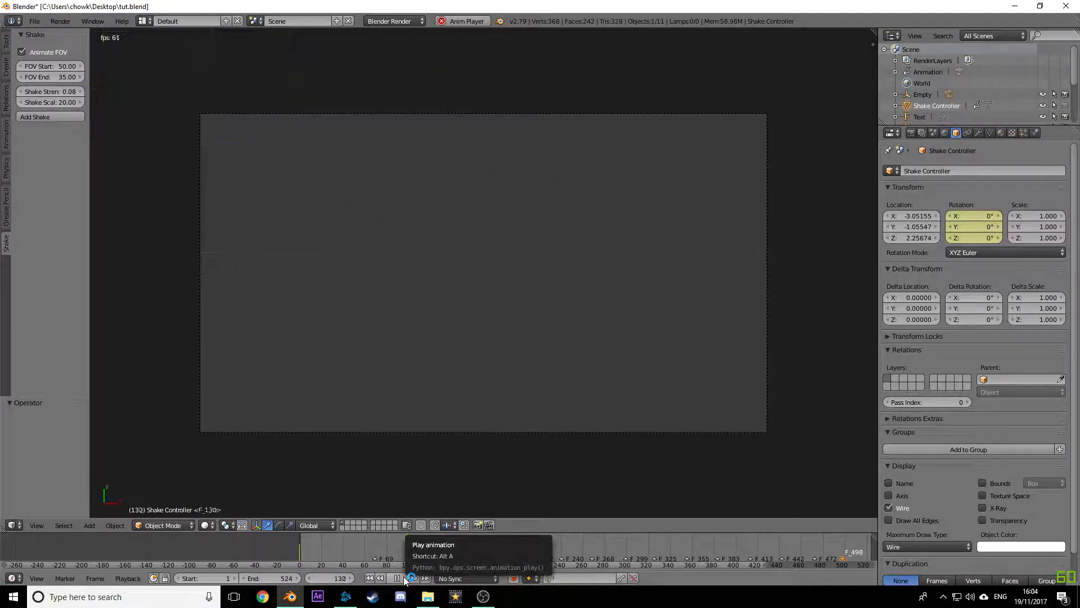
click(405, 579)
drag(471, 553, 298, 549)
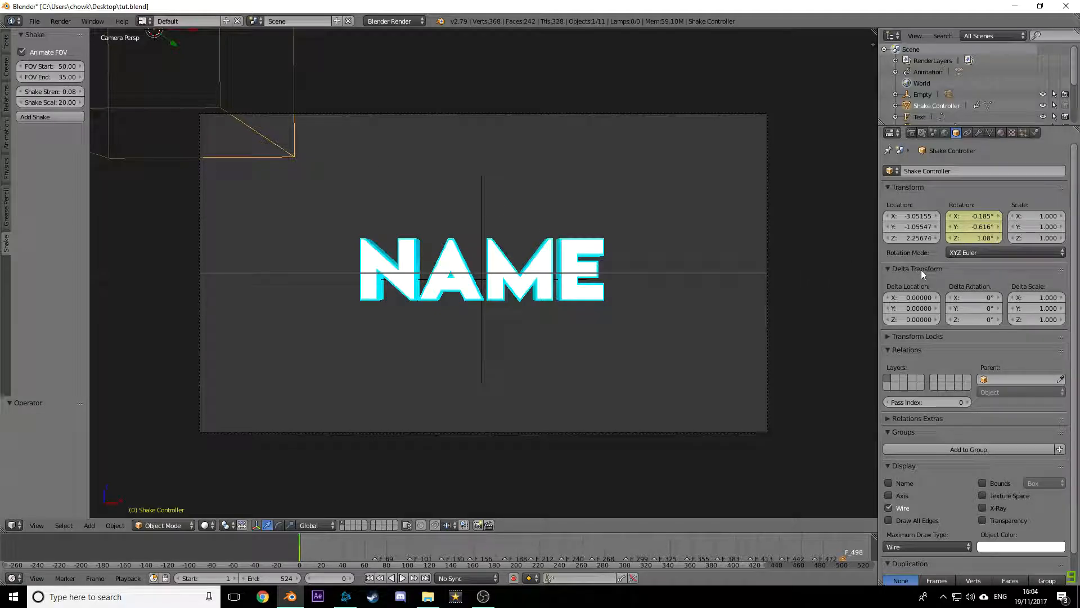
click(977, 295)
text(90)
key(Return)
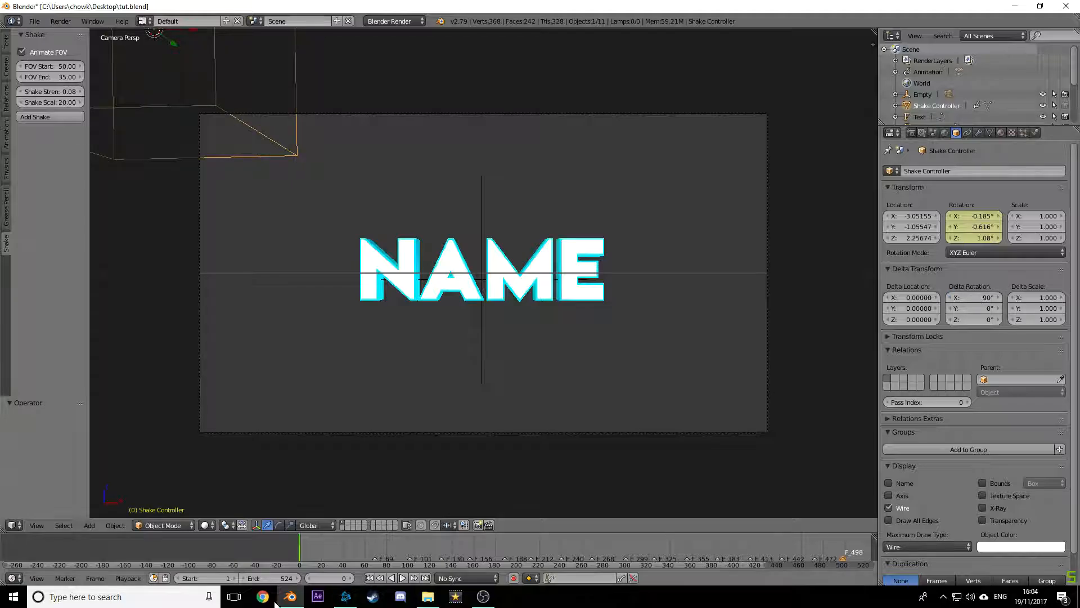
Step: Preview the camera shake and FOV zoom in playback, and return to the start of the timeline
click(403, 577)
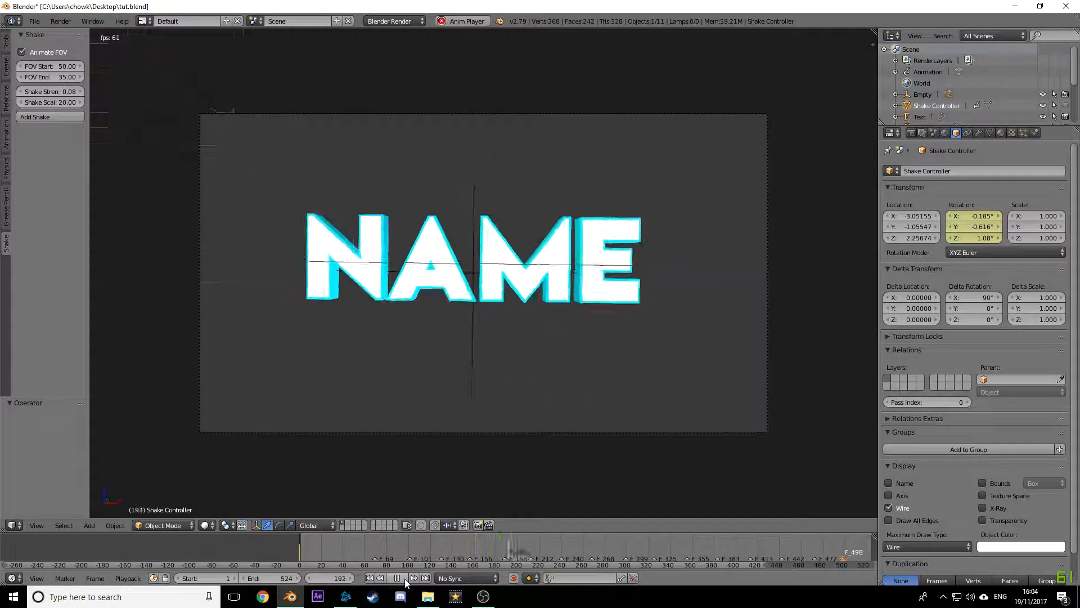
click(404, 579)
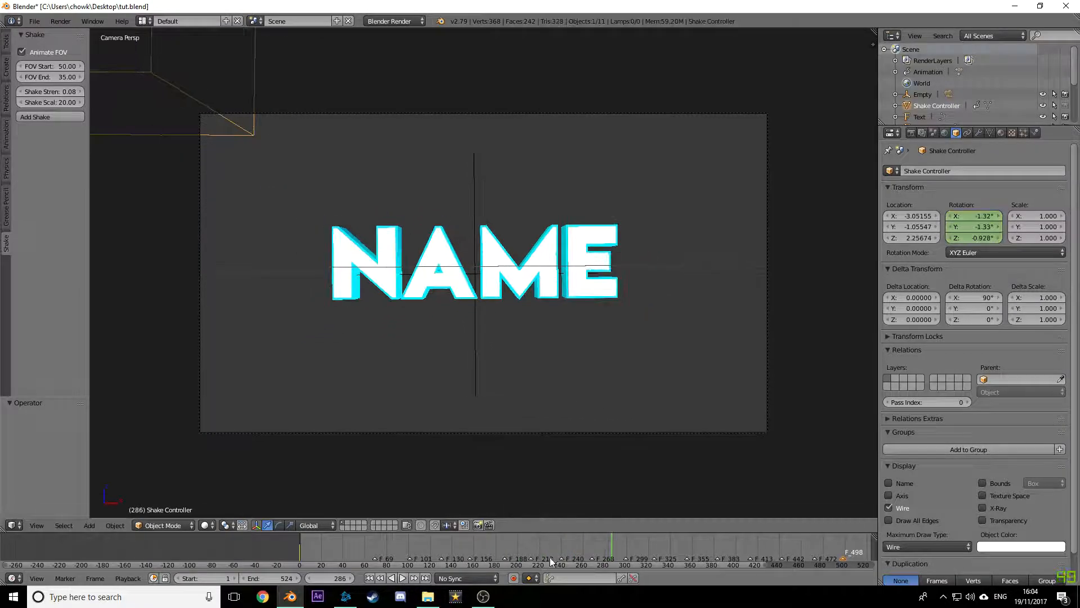
drag(550, 557, 276, 537)
scroll(436, 374, down, 3)
scroll(450, 341, up, 4)
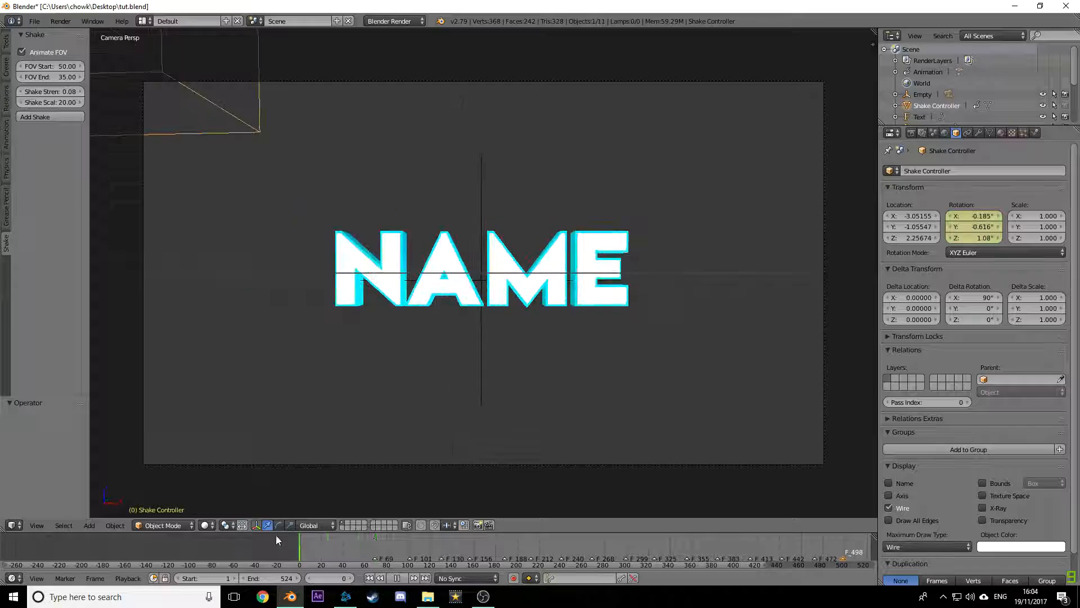
click(403, 578)
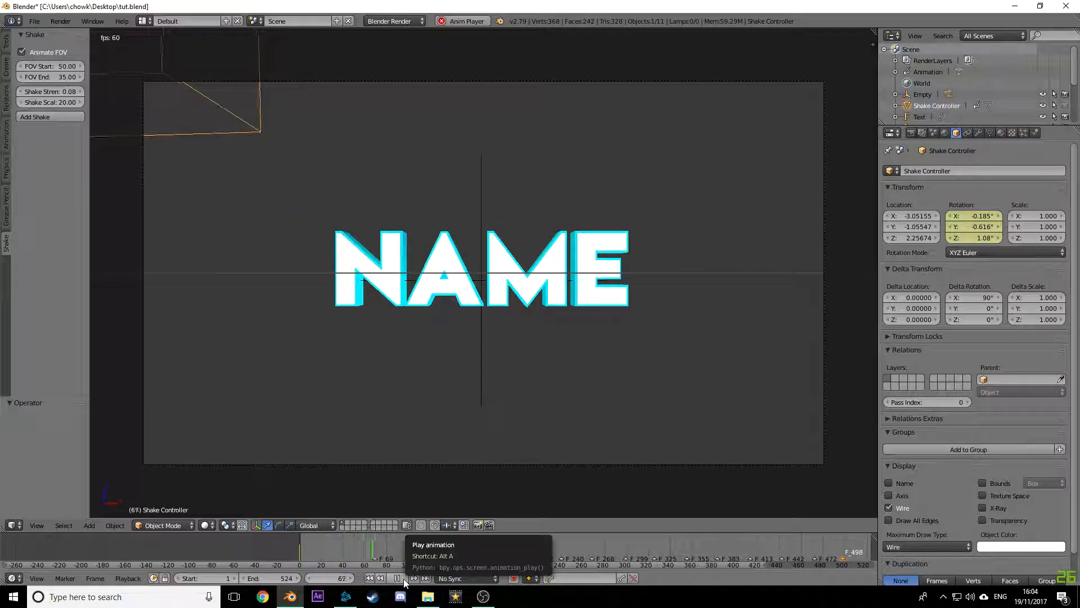
key(Escape)
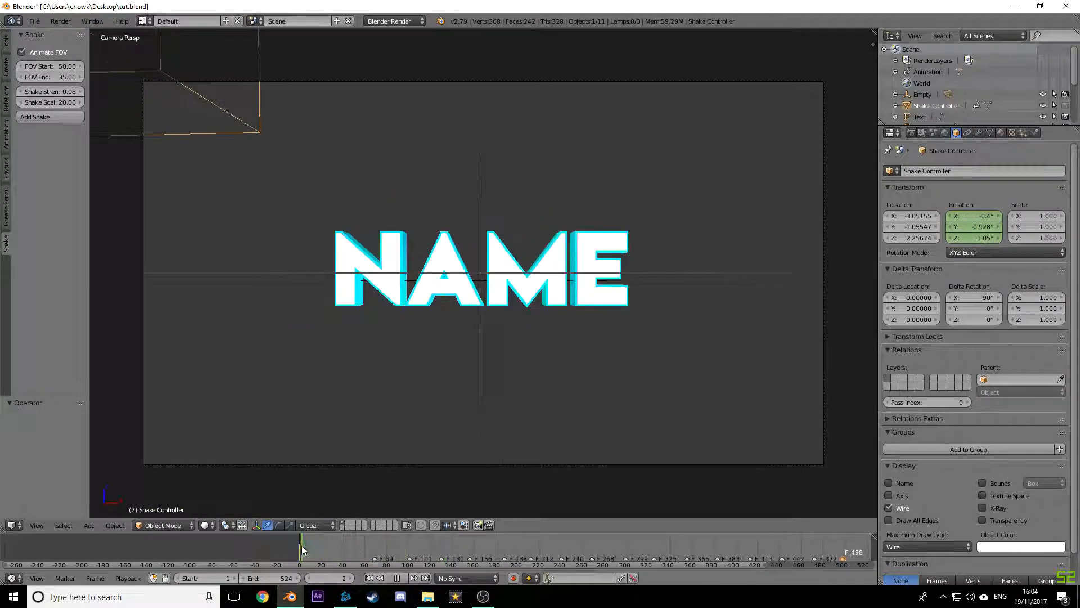
Step: Try a free trackball rotation of the Empty at frame 0, and undo it
scroll(428, 333, down, 2)
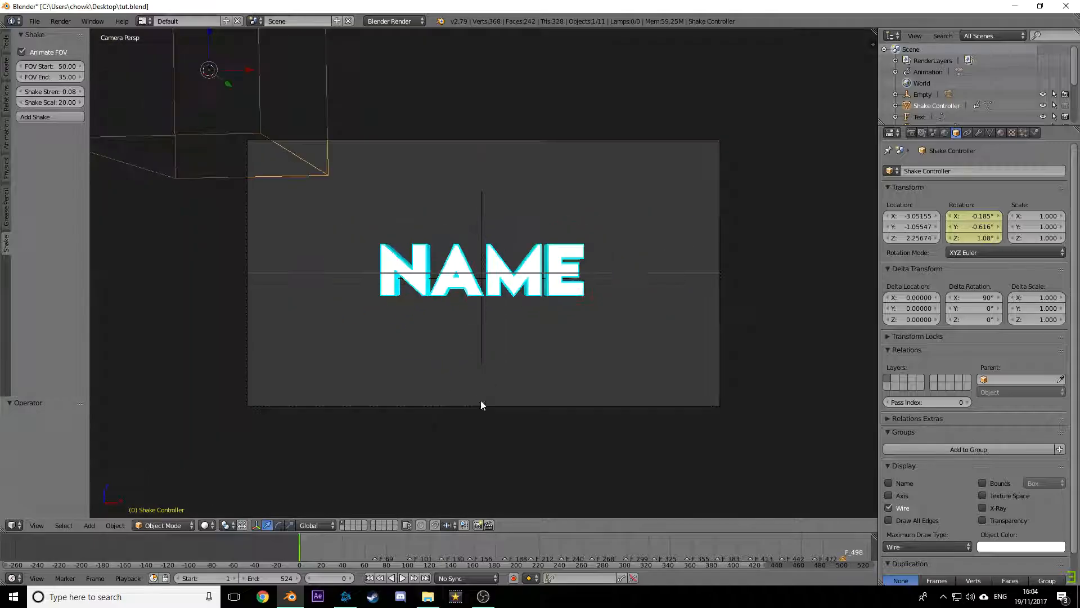
right_click(483, 222)
key(r)
key(r)
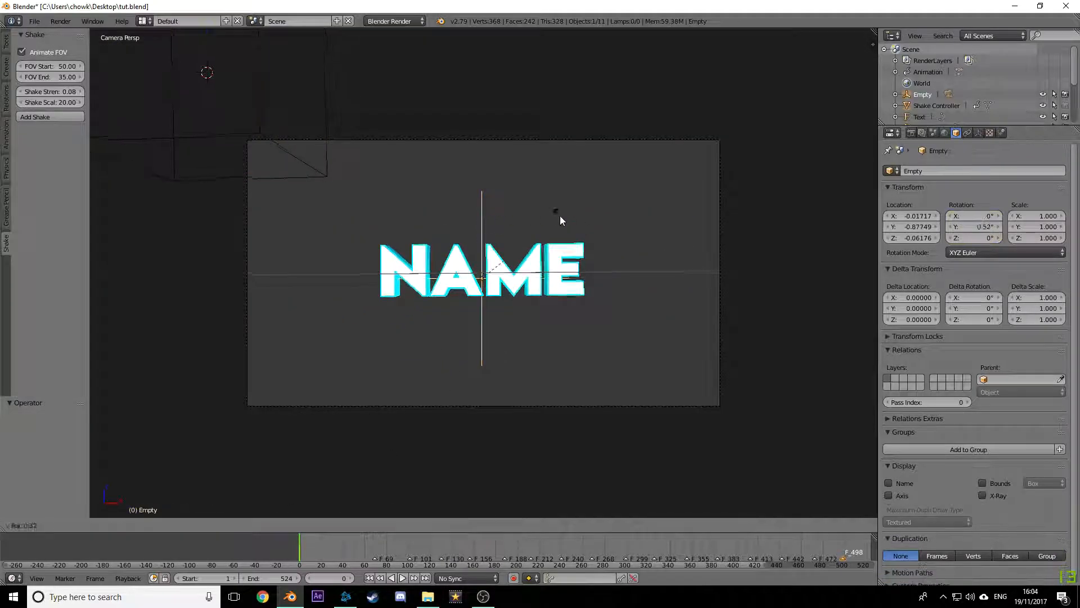
click(478, 282)
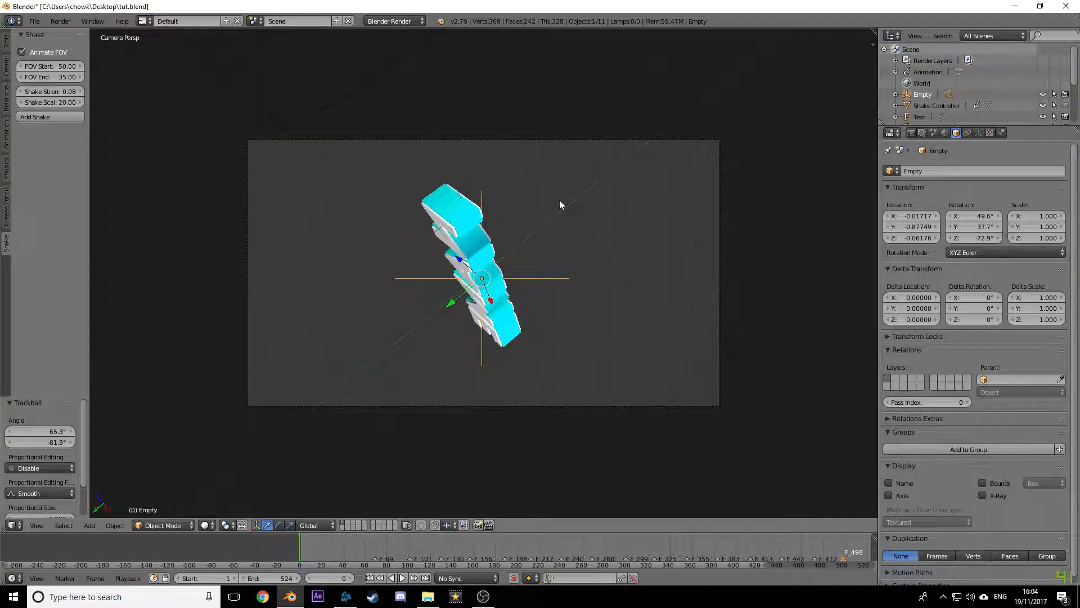
key(ctrl+z)
key(ctrl+z)
Step: Rotate the Empty to about -96.3° around Z so the camera views the text from its side
right_click(484, 197)
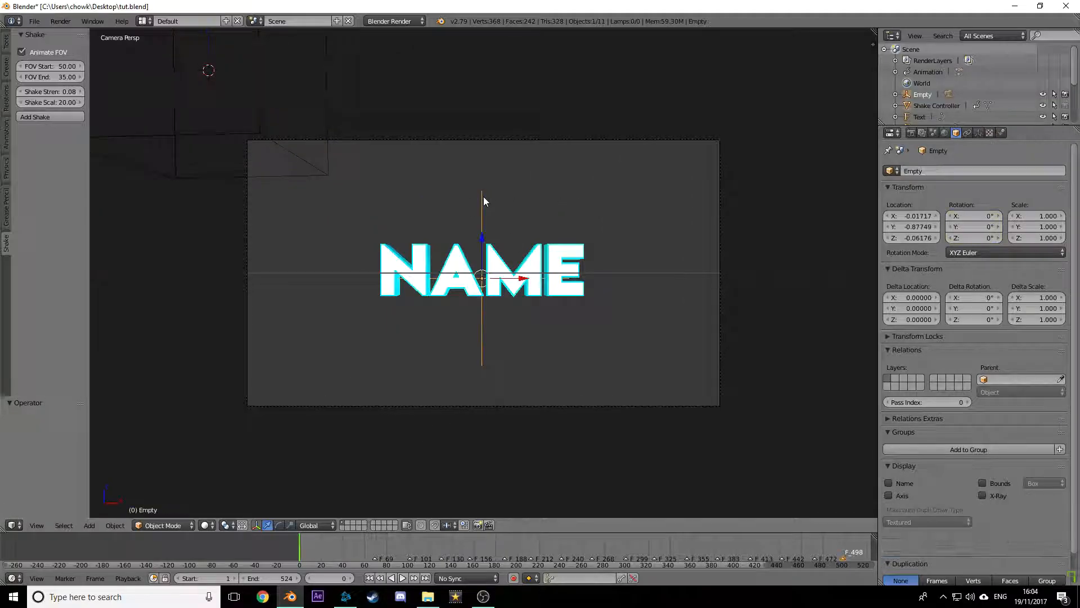
key(r)
key(r)
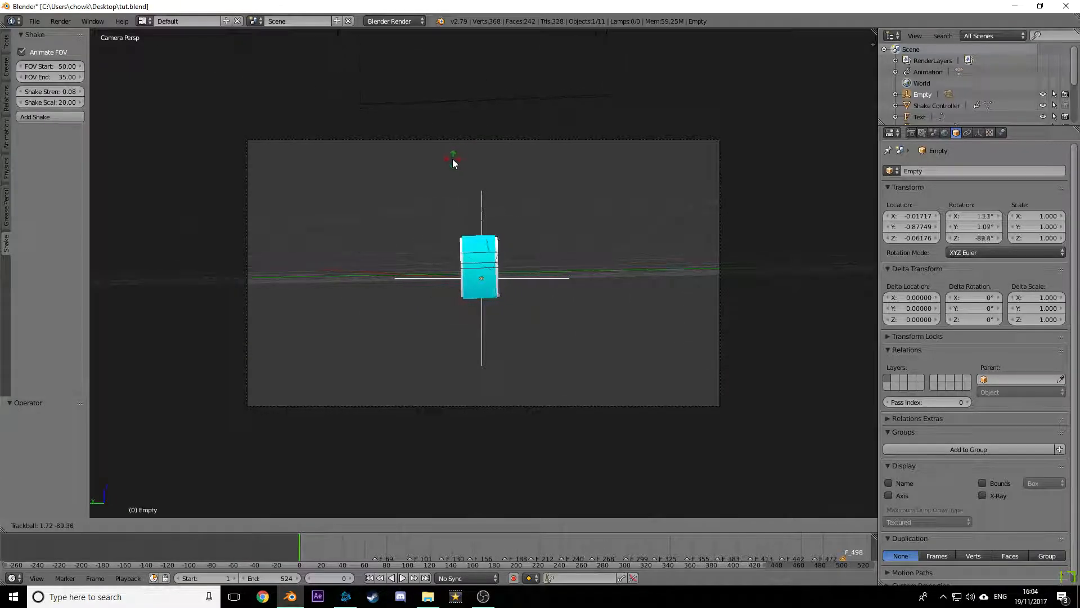
click(444, 157)
Step: Scale the Empty down to about 0.242 so the camera sits close to the text's side
key(s)
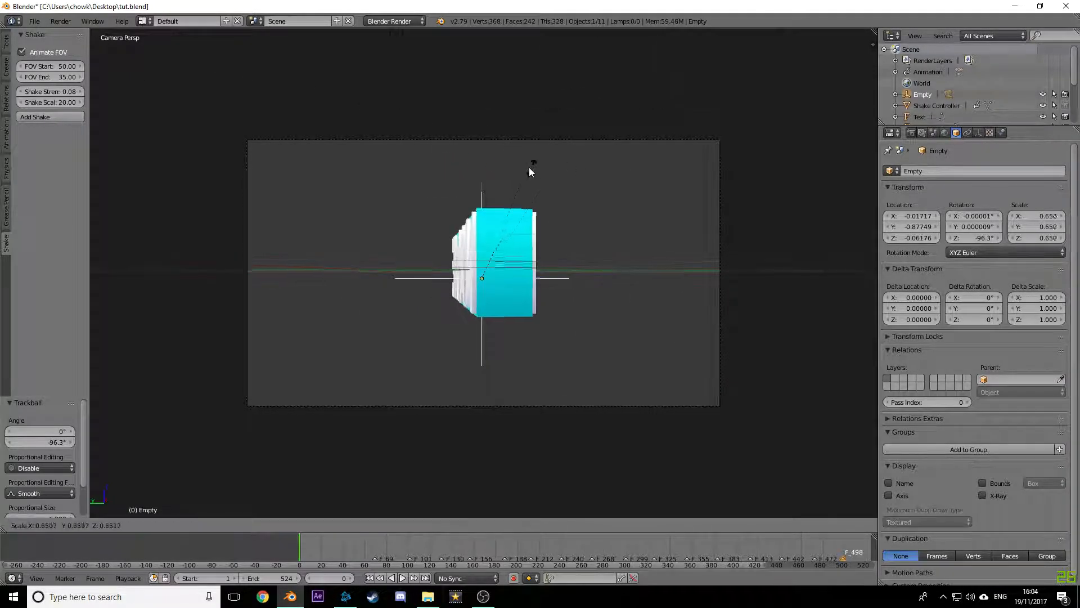
click(499, 173)
key(s)
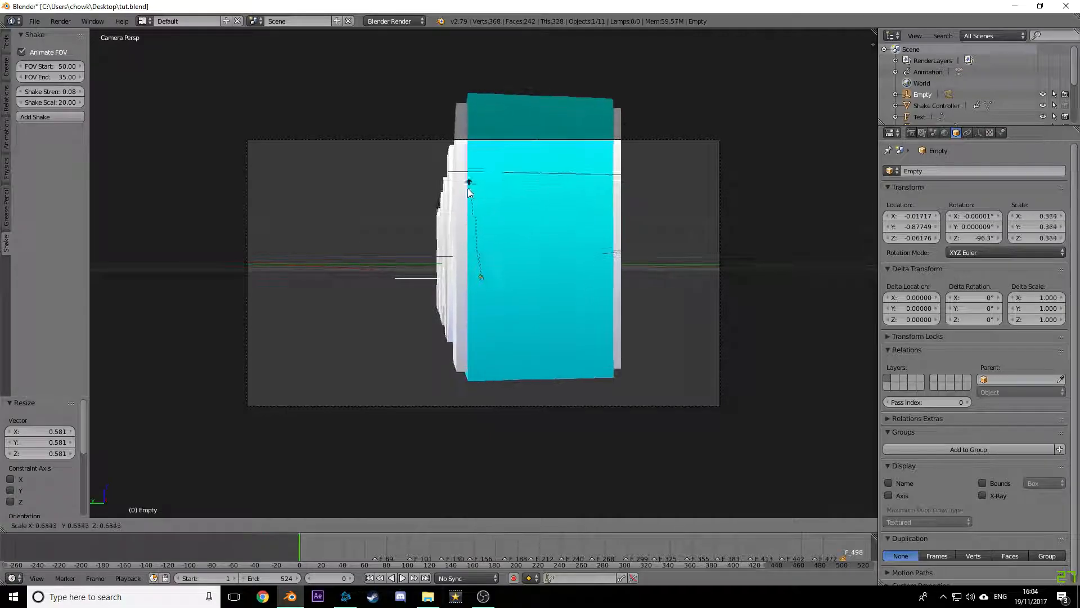
click(457, 204)
key(s)
click(552, 165)
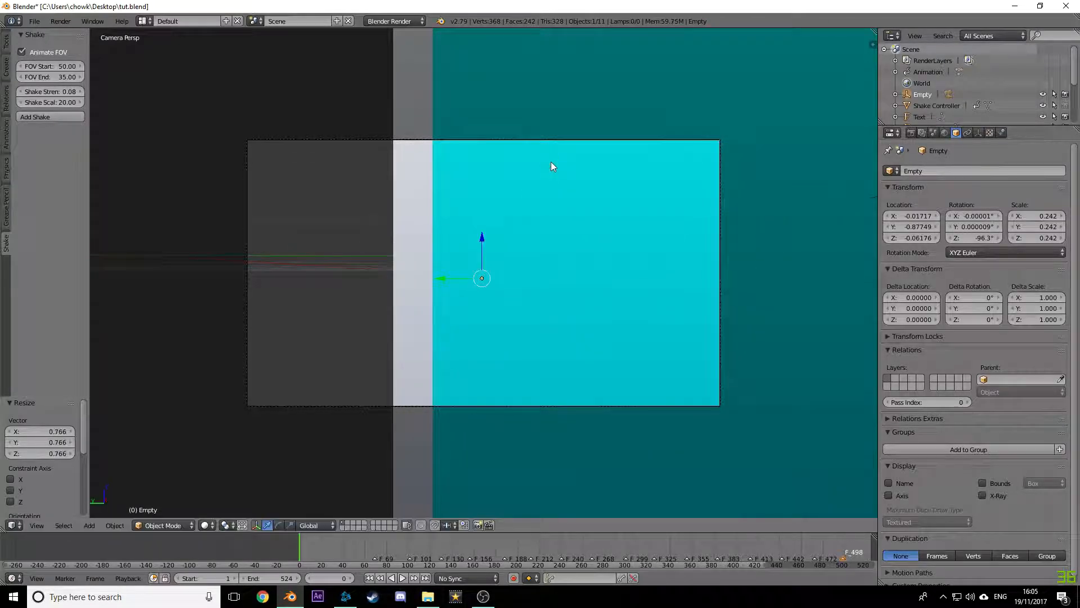
Step: Make LocRotScale the active keying set and insert a keyframe for the Empty at frame 0
click(578, 578)
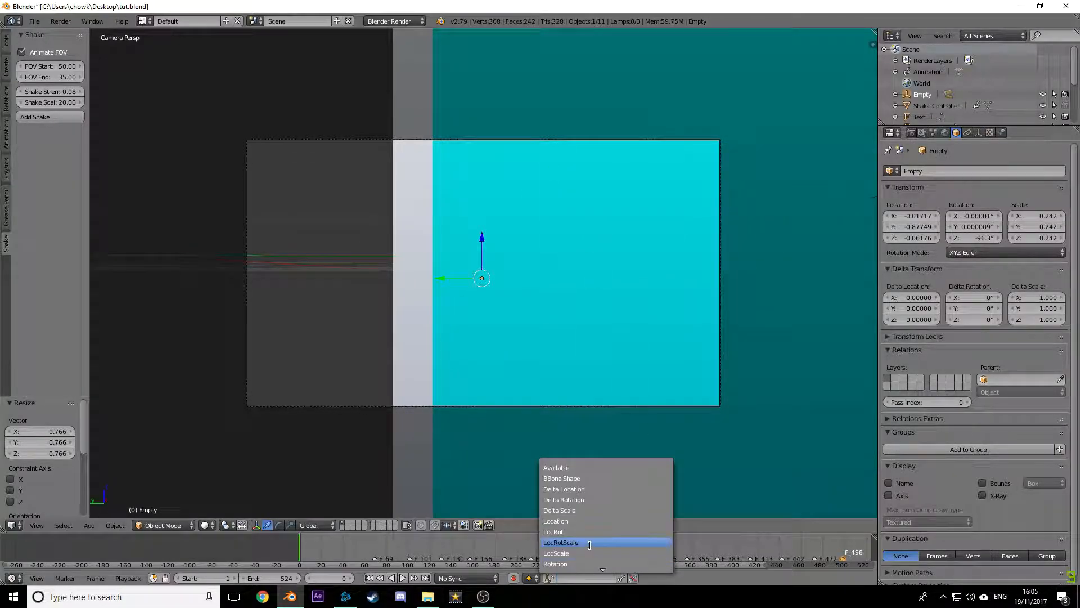
click(591, 545)
key(i)
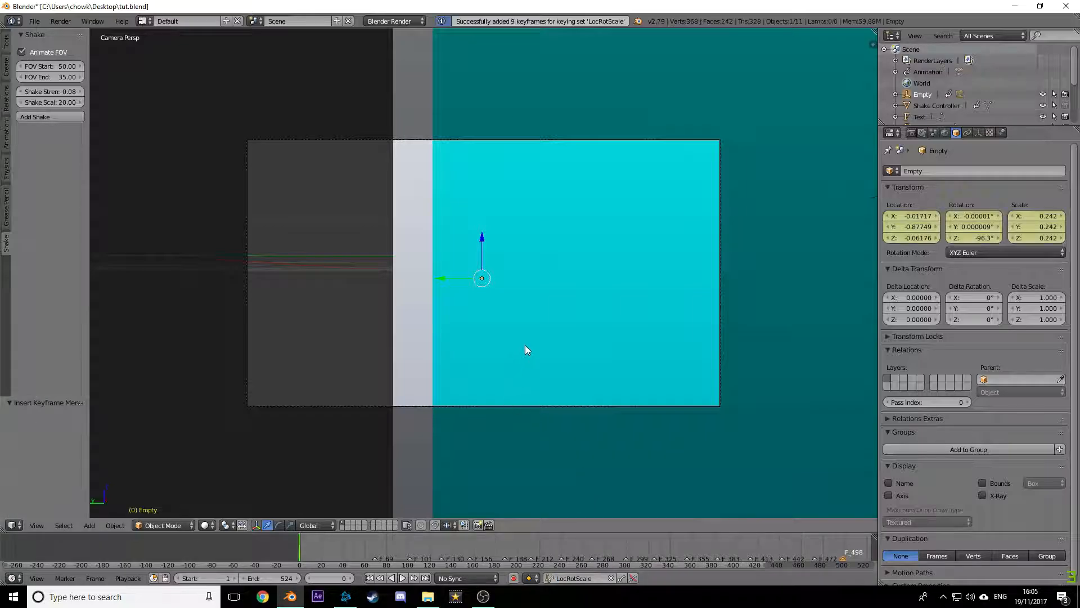
Step: Preview the animation briefly, and try scaling the Empty up to about 0.739 at frame 62
click(402, 578)
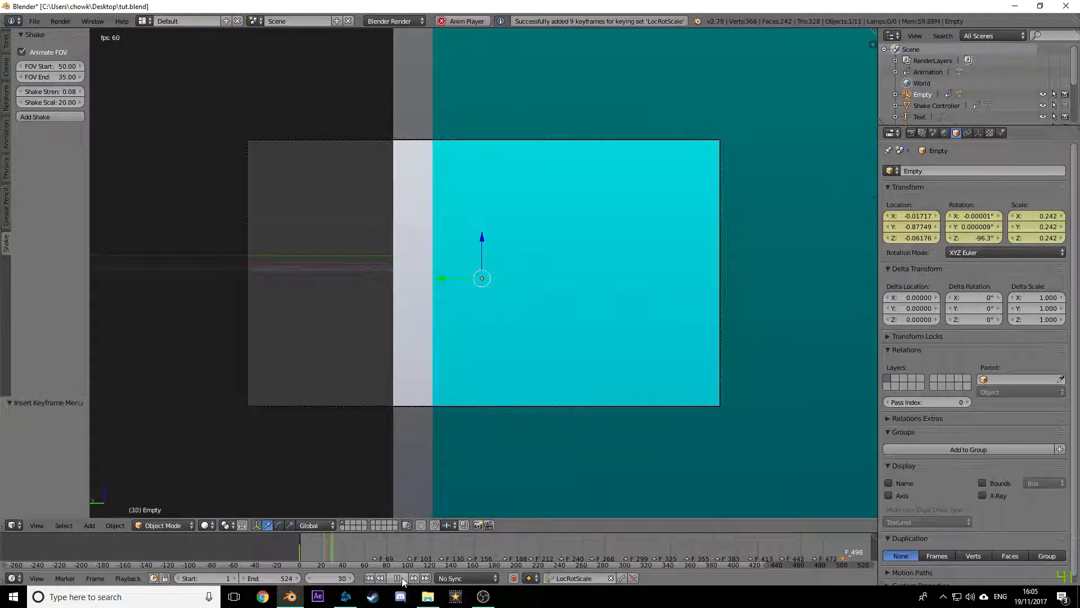
click(403, 579)
click(370, 550)
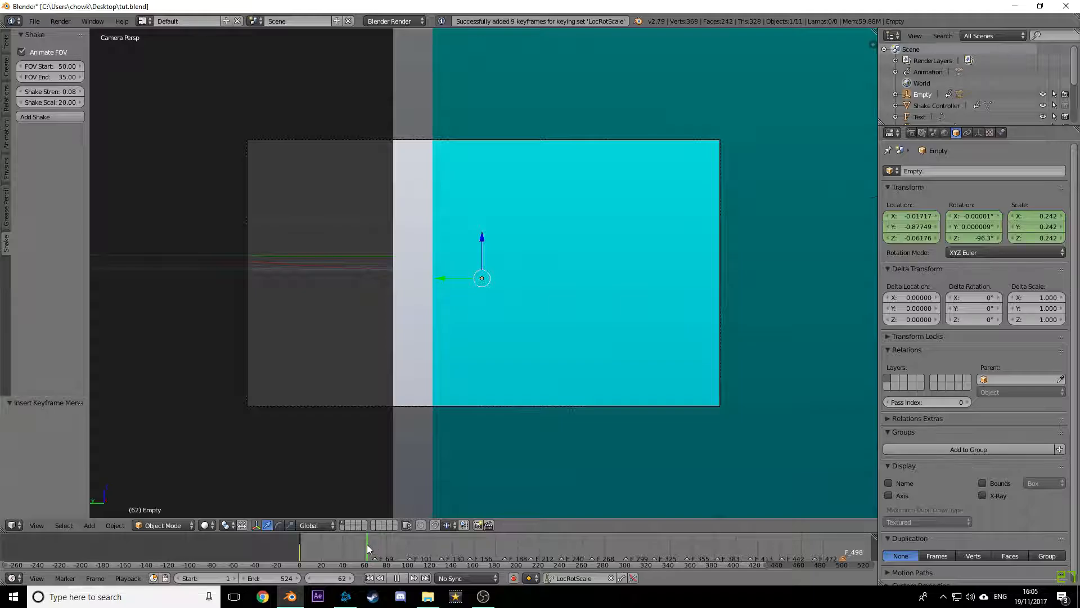
key(s)
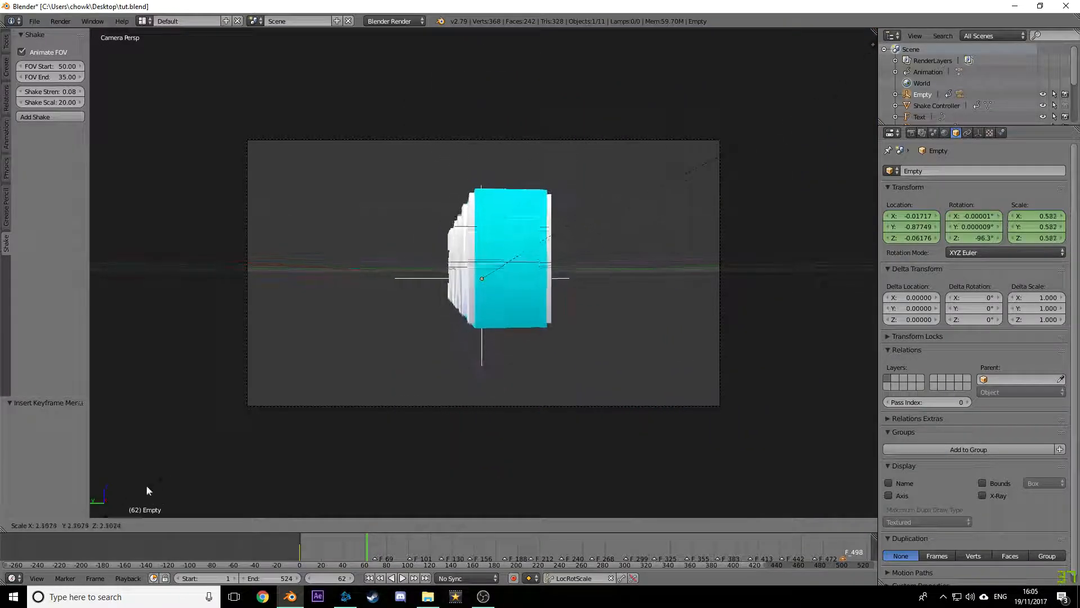
click(281, 402)
Step: Try trackball rotations of the Empty at frame 62 to make the camera face the front of the NAME text
key(r)
key(r)
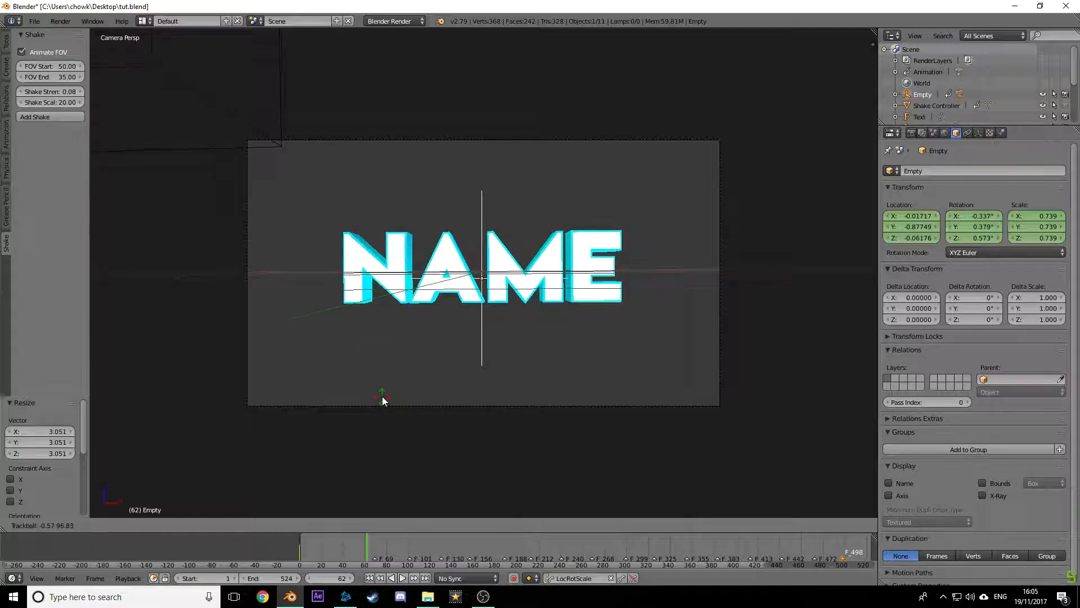
click(382, 397)
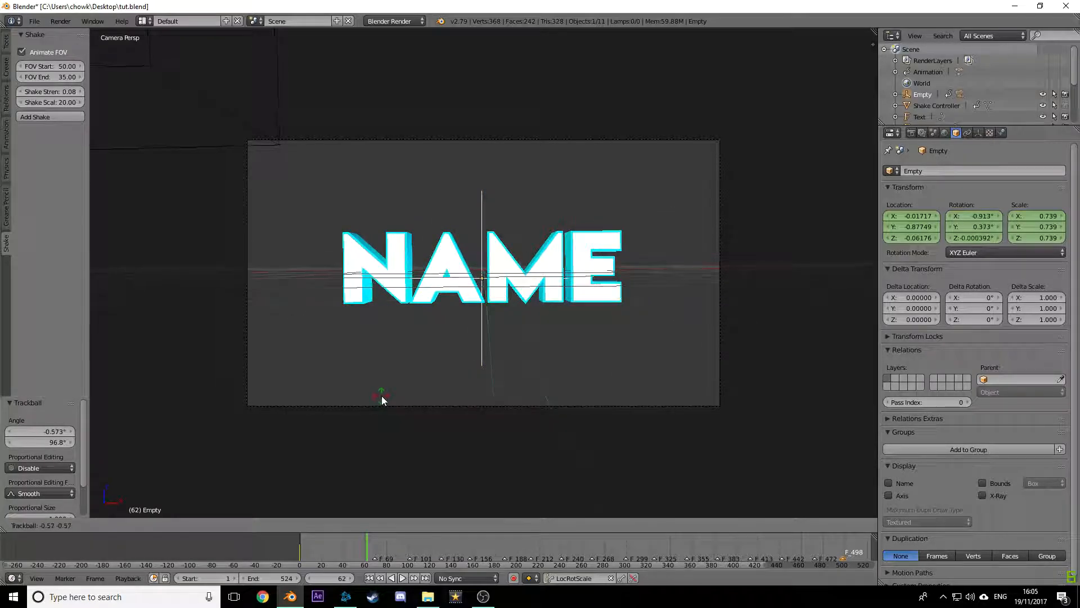
click(382, 396)
key(r)
key(r)
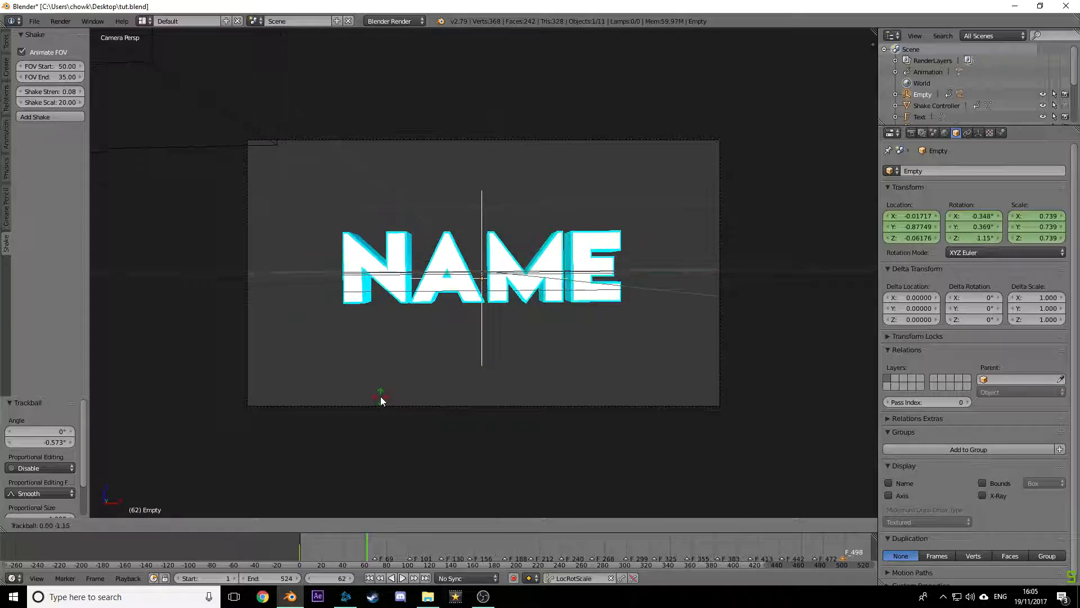
click(381, 397)
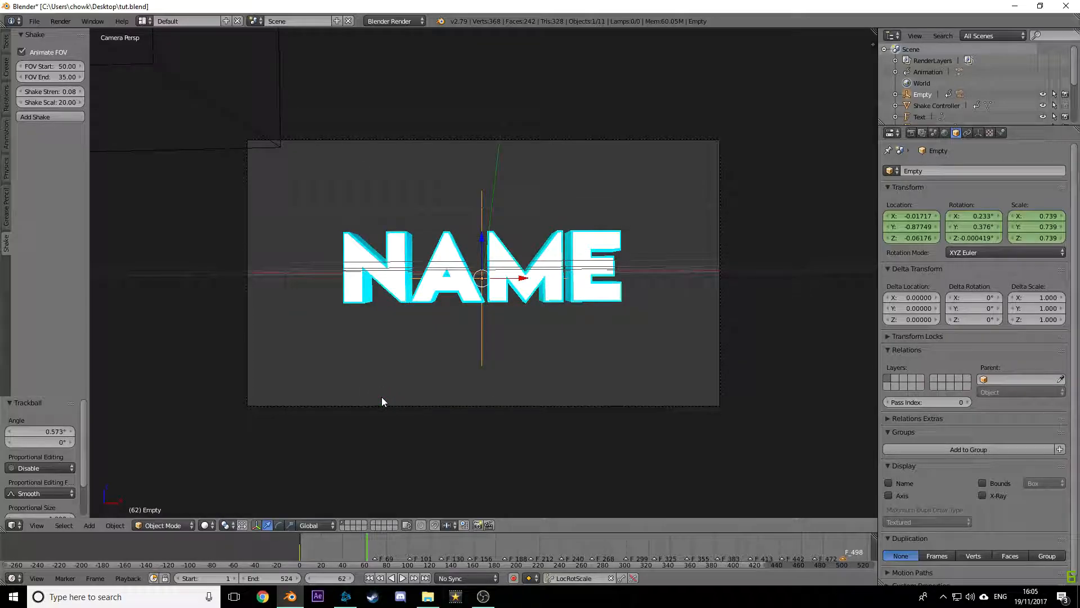
Step: Try tilting the Empty by about 1.46° in the camera view at frame 62, and cancel a further trackball rotation
key(r)
click(529, 379)
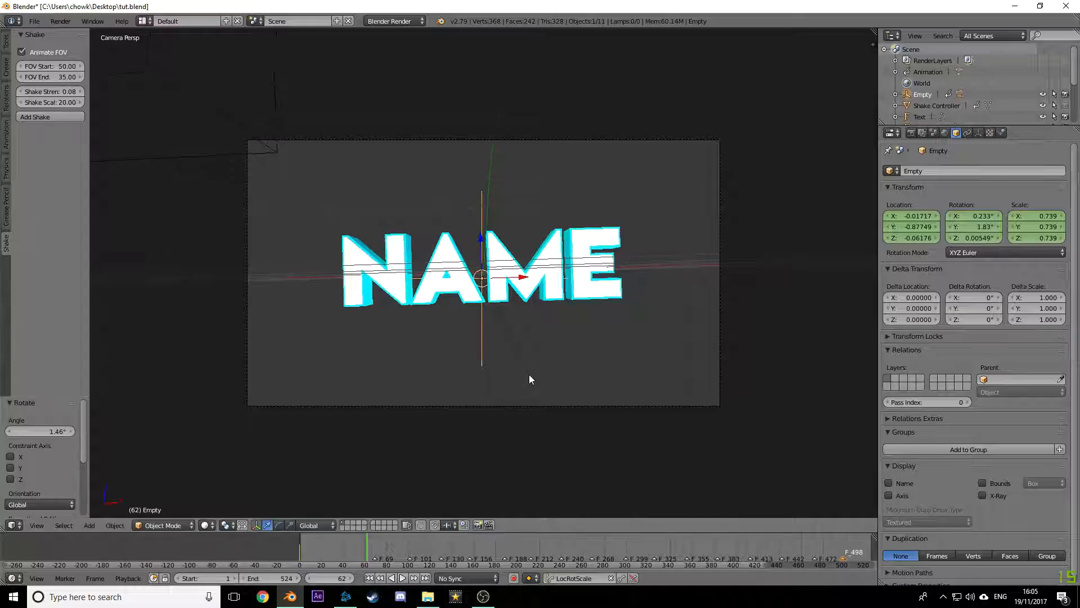
key(r)
key(r)
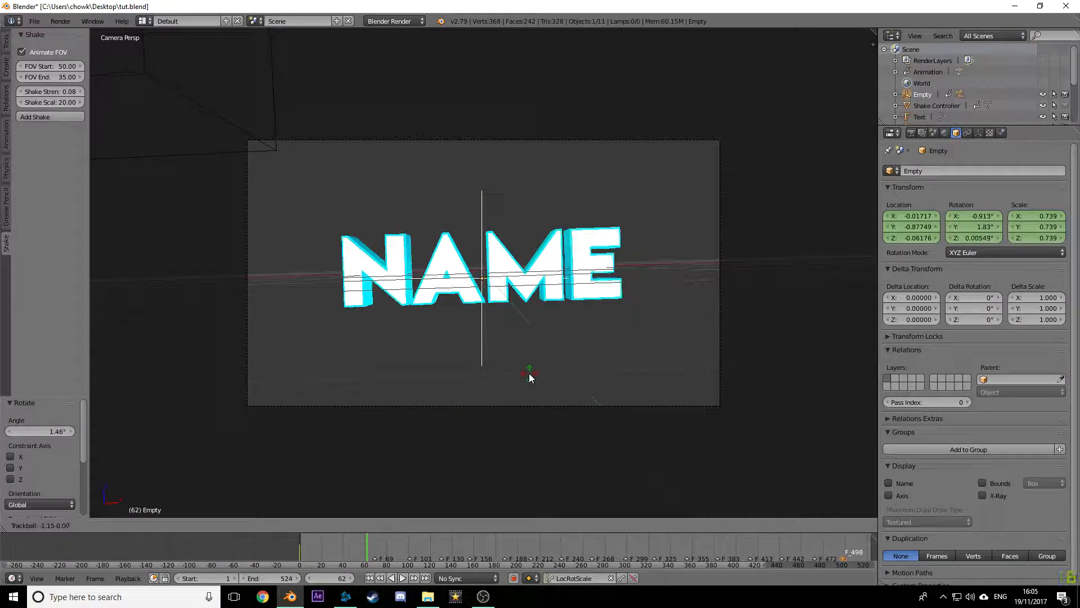
right_click(529, 373)
Step: Move to frame 61 and reset the Empty's rotation to 0° on all axes
click(311, 579)
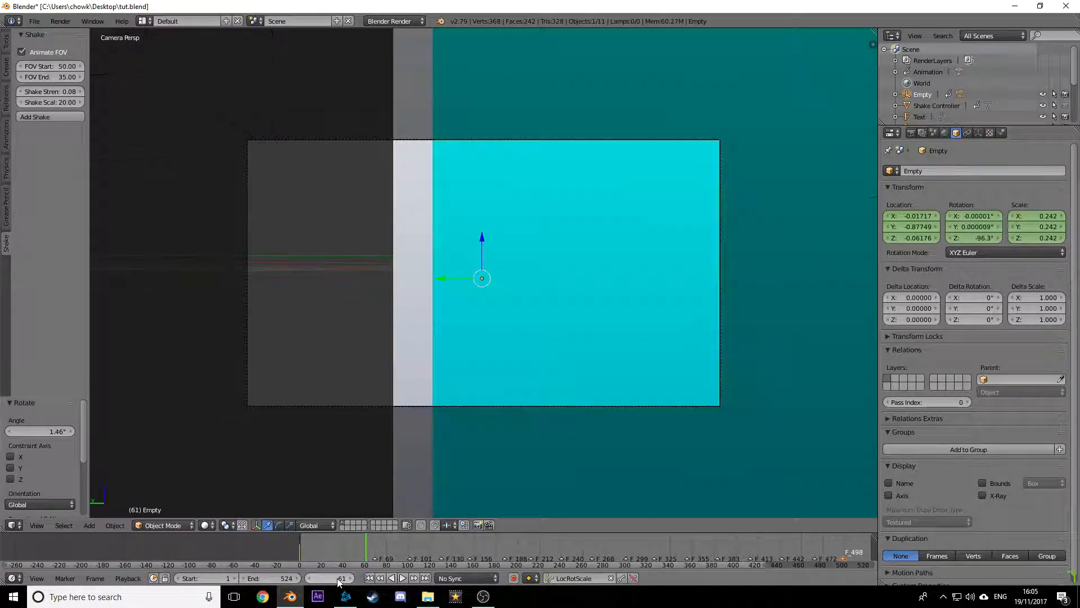
click(349, 578)
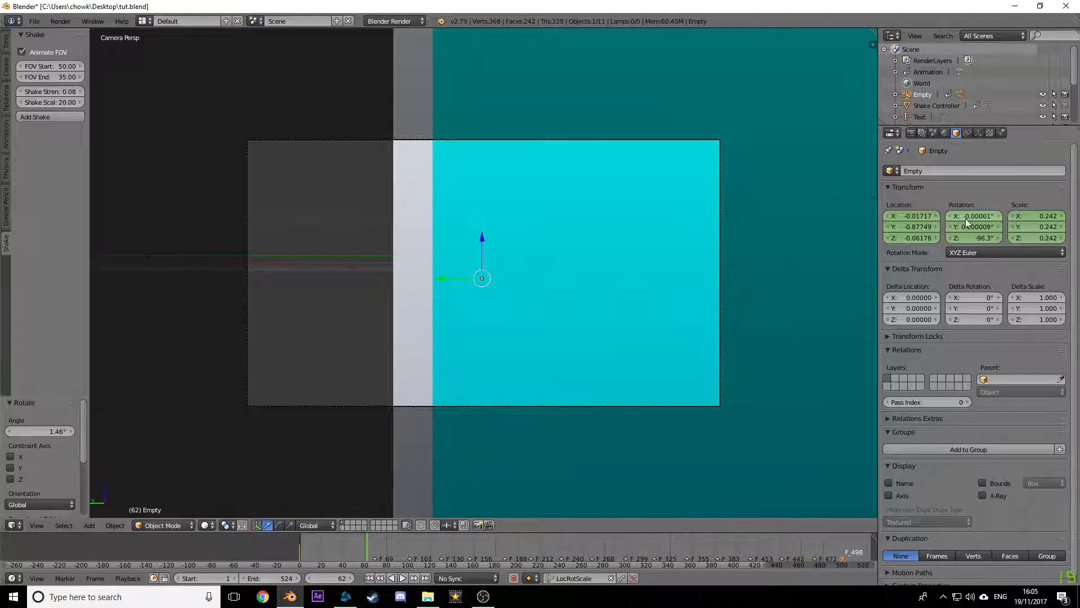
drag(318, 555, 365, 549)
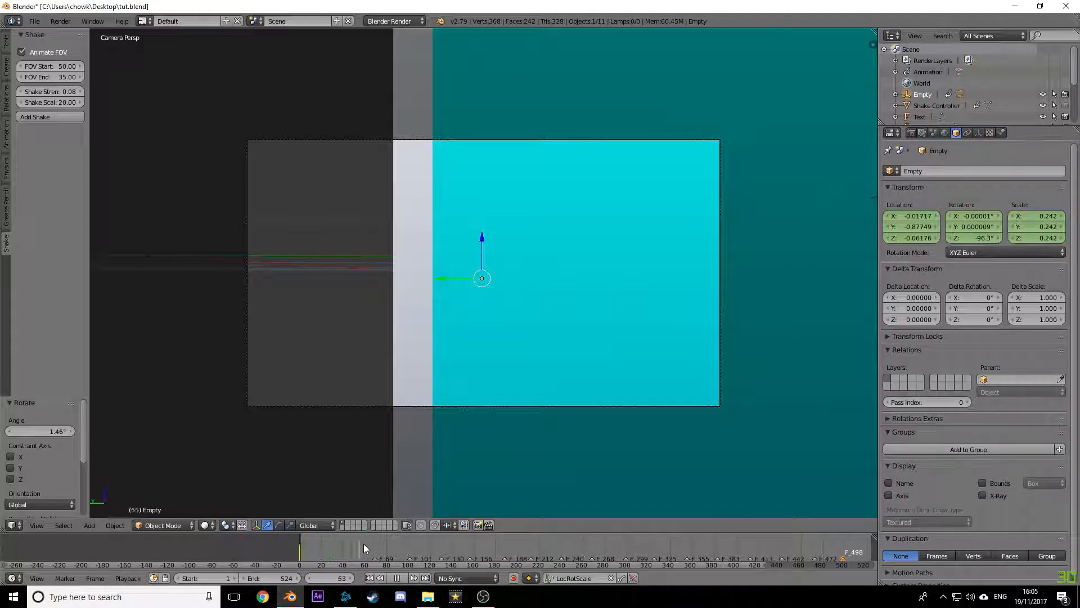
click(350, 578)
click(349, 579)
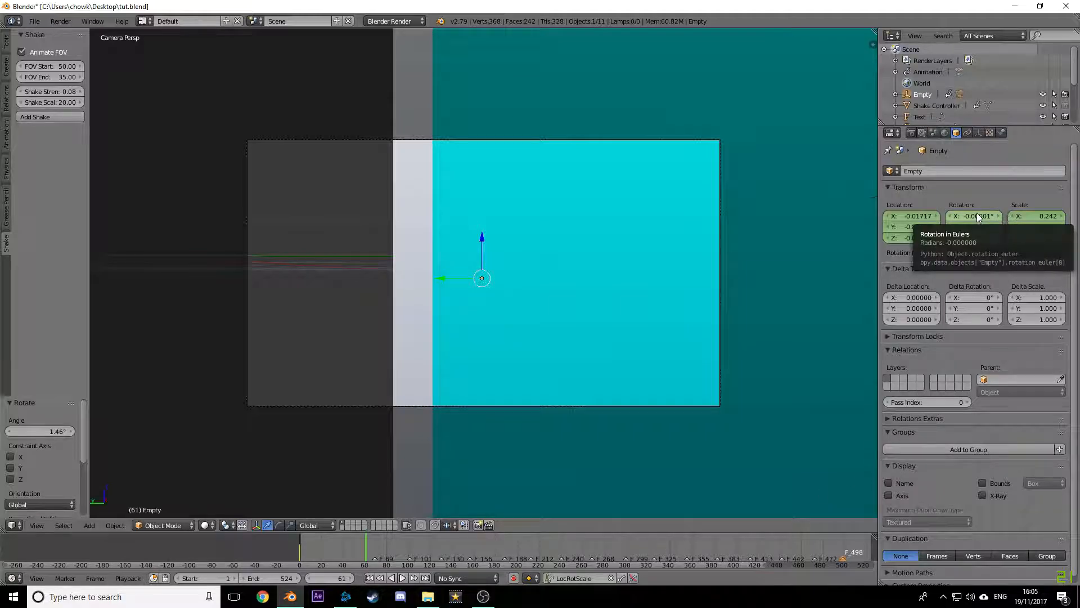
key(BackSpace)
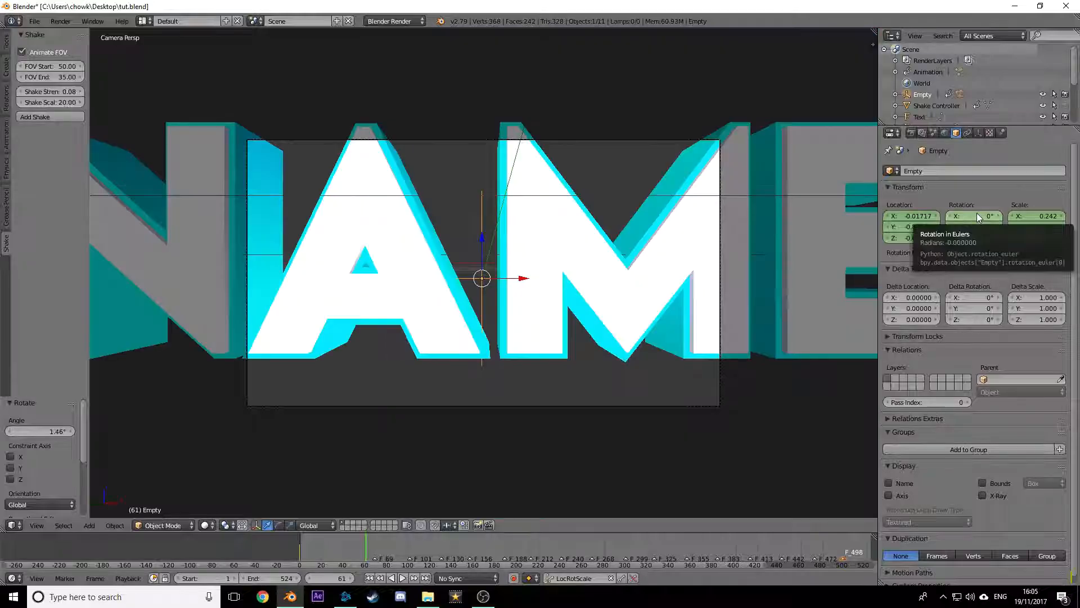
Step: Scale the Empty to about 0.705 with a slight 0.317° tilt around Y, and insert a keyframe at frame 61
key(s)
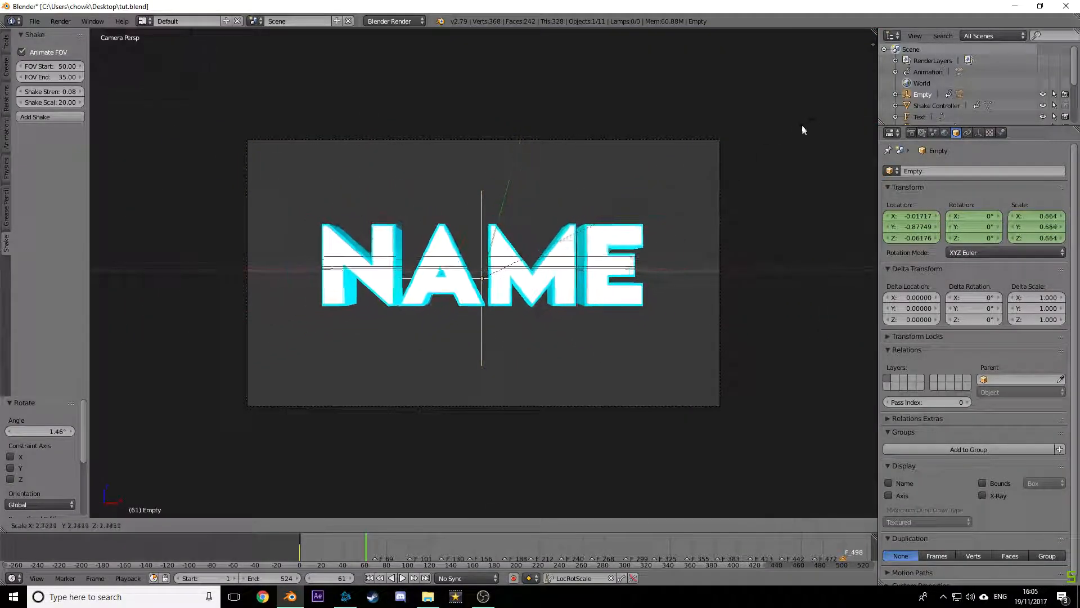
click(818, 116)
key(r)
click(818, 118)
key(s)
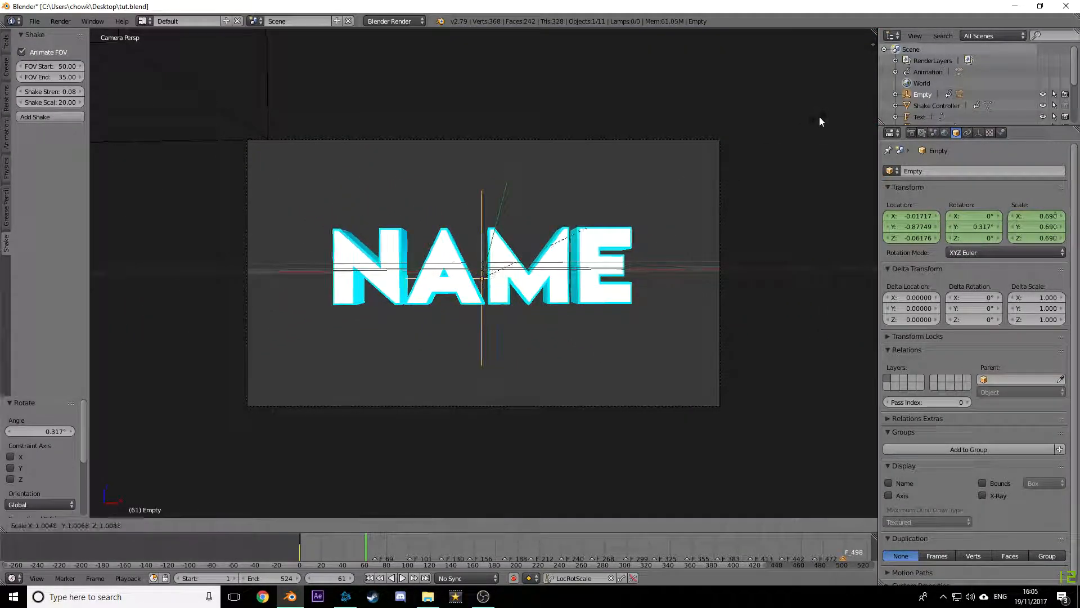
click(825, 113)
key(i)
Step: Play the animation from frame 0 to check the Empty's swing towards the front of the text
click(300, 539)
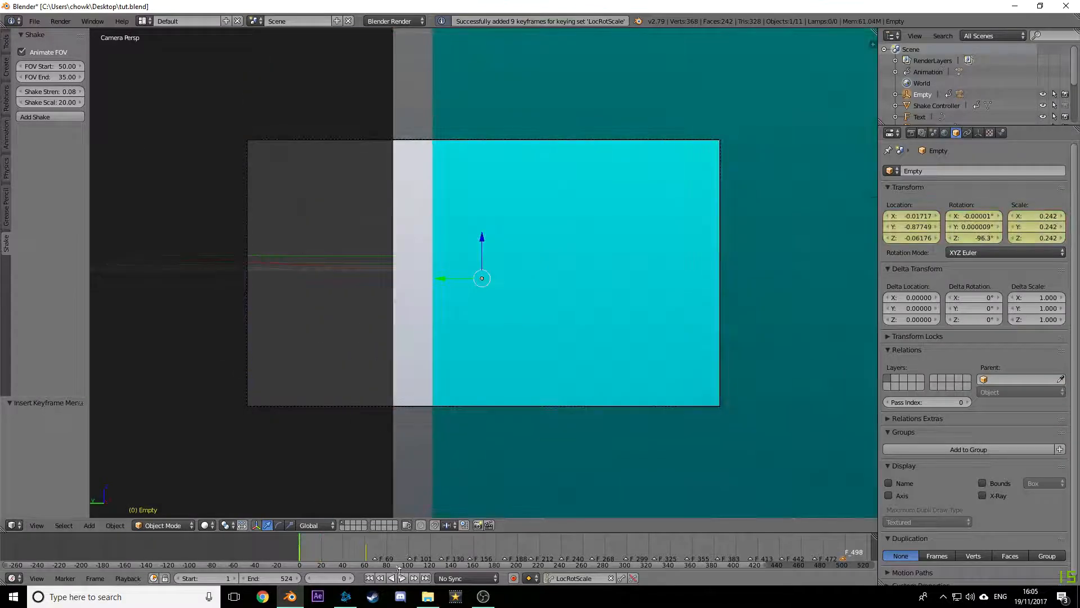
click(403, 578)
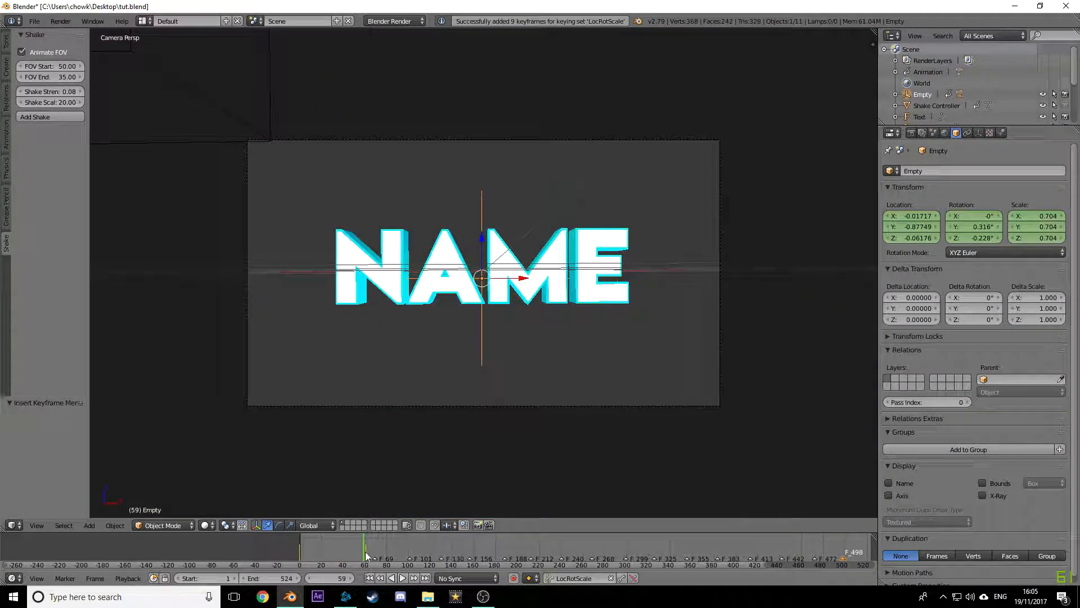
Step: At frame 67, trackball-rotate the Empty to about 11.5° around Z and insert a keyframe
drag(370, 550, 373, 546)
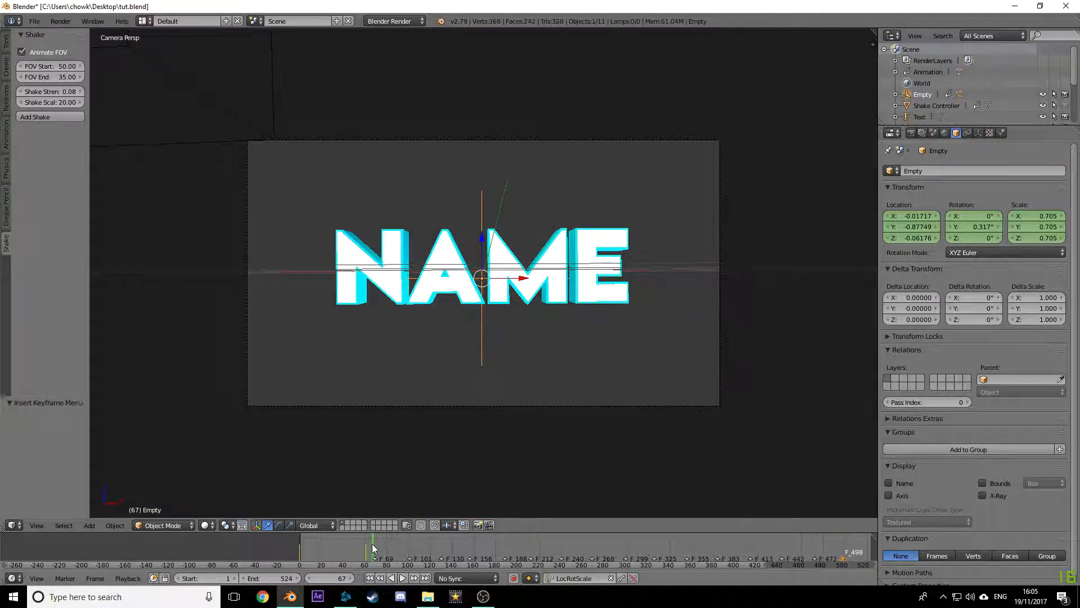
scroll(401, 554, up, 5)
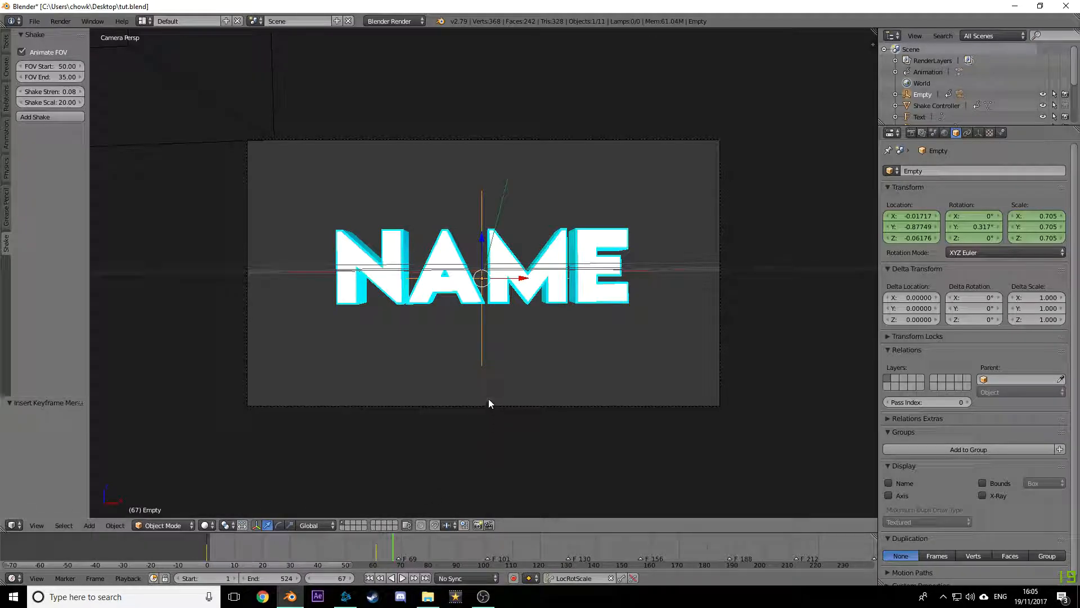
key(r)
key(r)
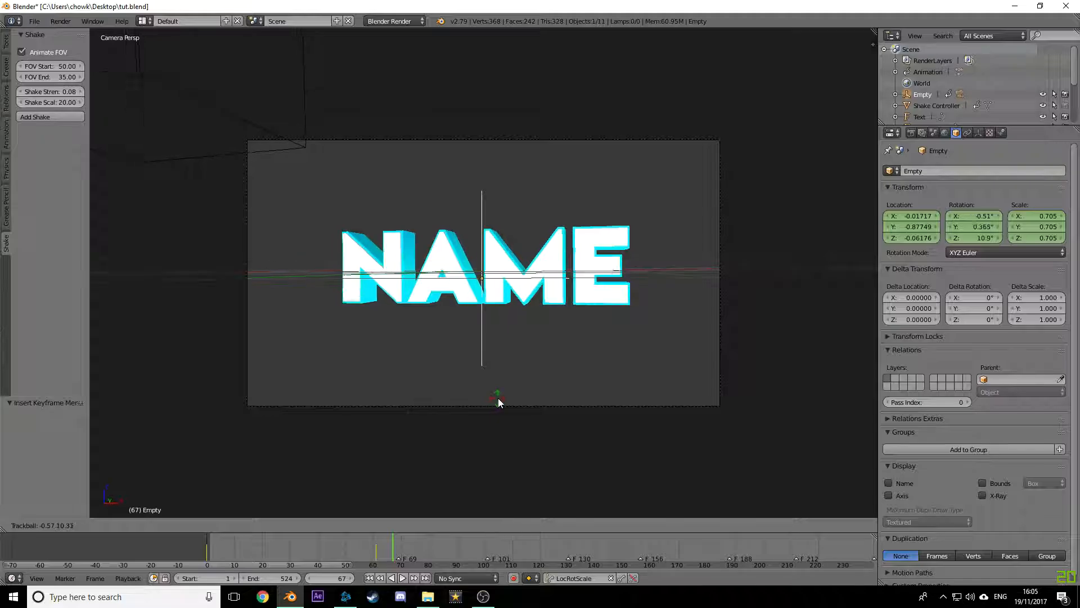
click(498, 397)
key(i)
Step: Preview the swing from about frame 54, and undo the keyframe at frame 67
click(361, 553)
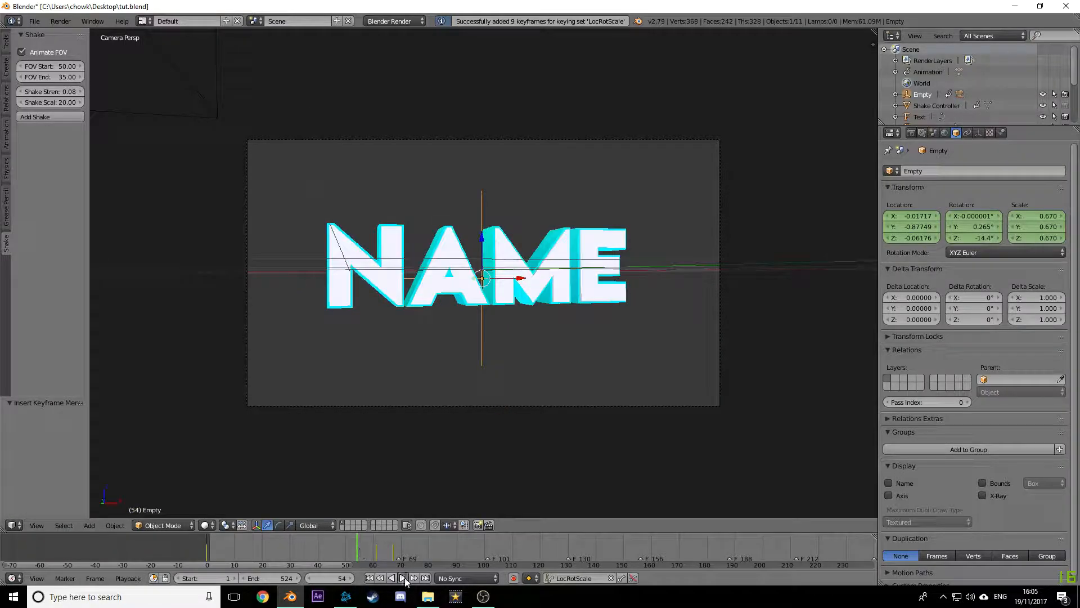
click(403, 578)
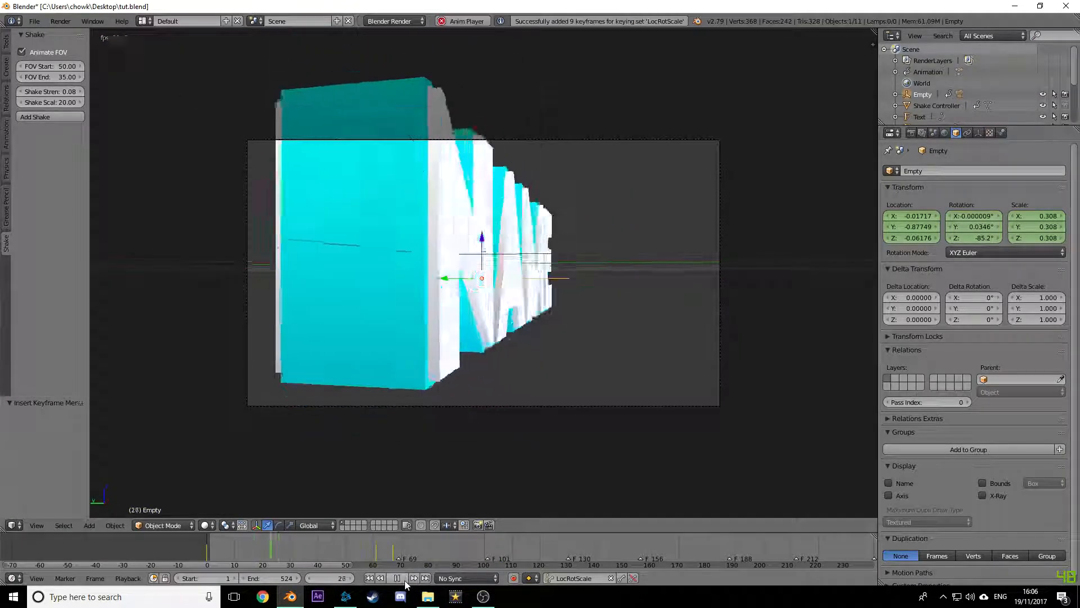
click(404, 580)
key(Down)
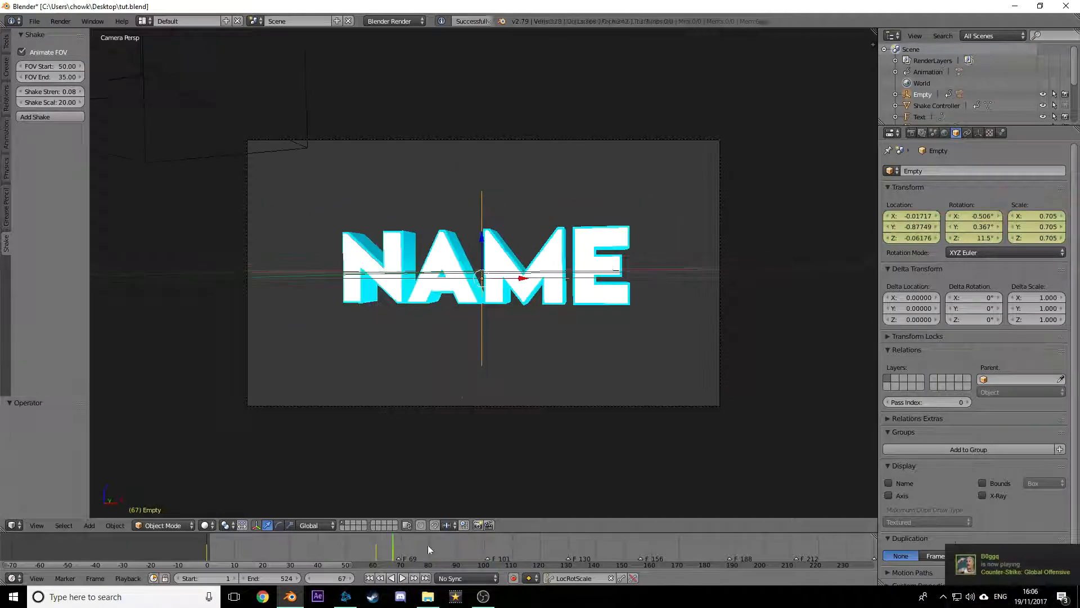
key(ctrl+z)
Step: Insert a LocRotScale keyframe for the Empty at frame 63 with its current pose
click(385, 555)
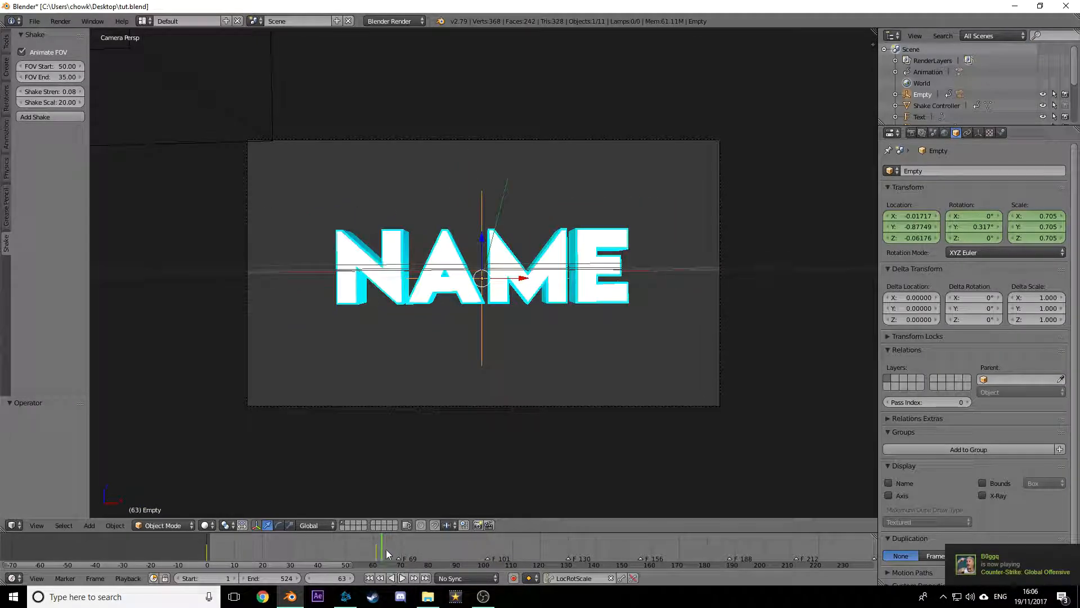
ctrl+middle_drag(386, 554, 392, 553)
key(i)
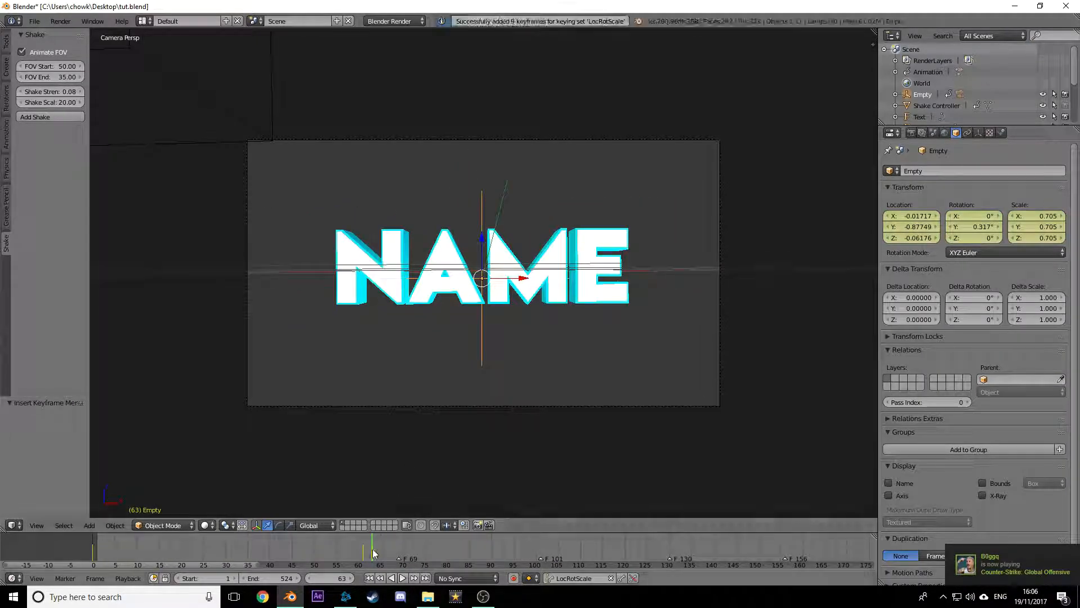
Step: At frame 68, trackball-rotate the Empty to about 17.8° around Z and insert a keyframe
click(393, 542)
key(r)
key(r)
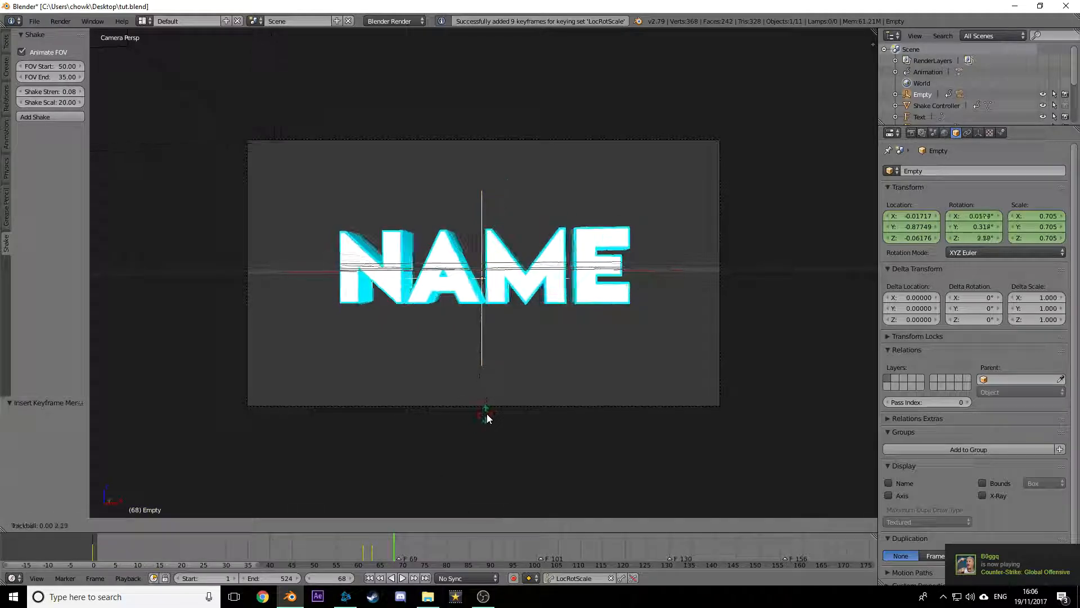
click(496, 414)
key(i)
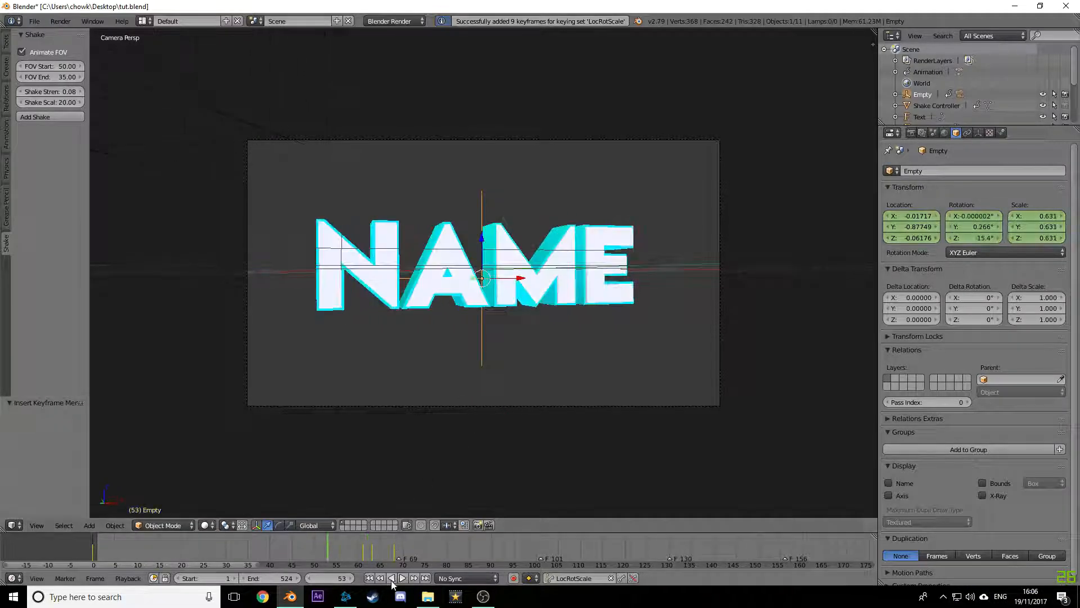
Step: Play and scrub through the frames around the 61, 63 and 68 keyframes to check the Empty's motion
click(402, 578)
click(402, 579)
drag(366, 556, 382, 556)
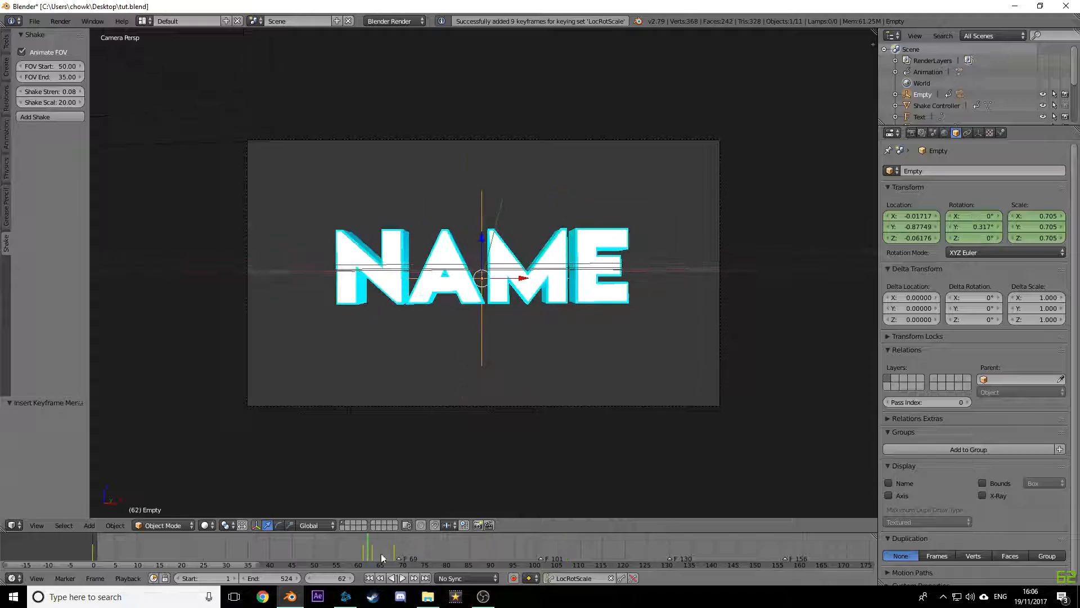
click(413, 580)
key(space)
key(Escape)
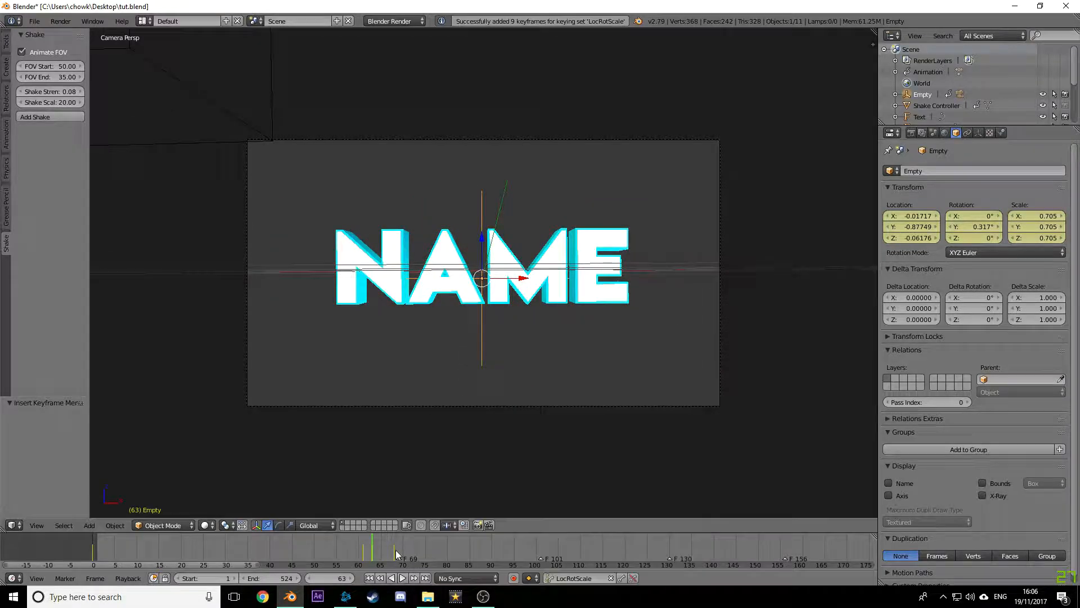
click(404, 579)
click(401, 579)
Step: Delete the Empty's keyframe at frame 68
click(383, 578)
key(space)
click(476, 467)
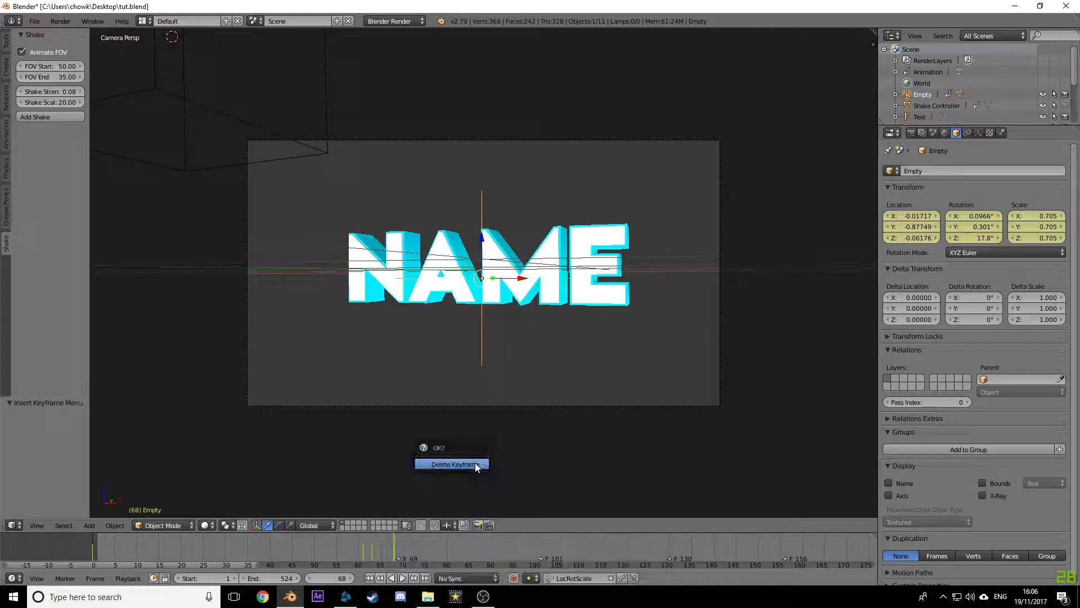
click(476, 465)
Step: Run Animated Transforms to Deltas on the Empty at frame 63
click(380, 578)
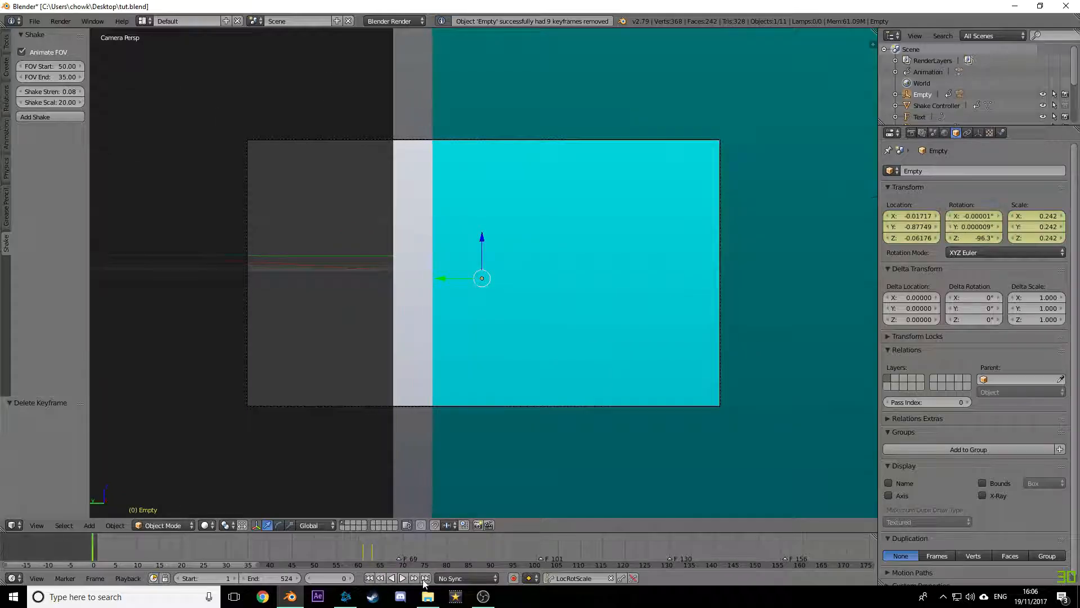
key(space)
text(de)
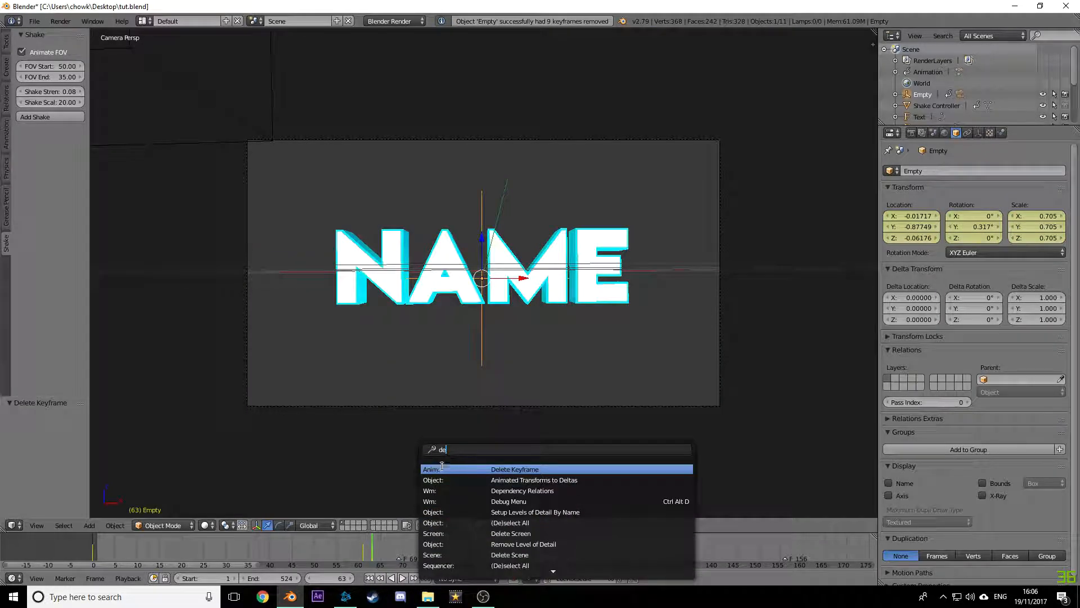
key(Down)
key(Return)
Step: Delete the Empty's keyframe at frame 63
key(space)
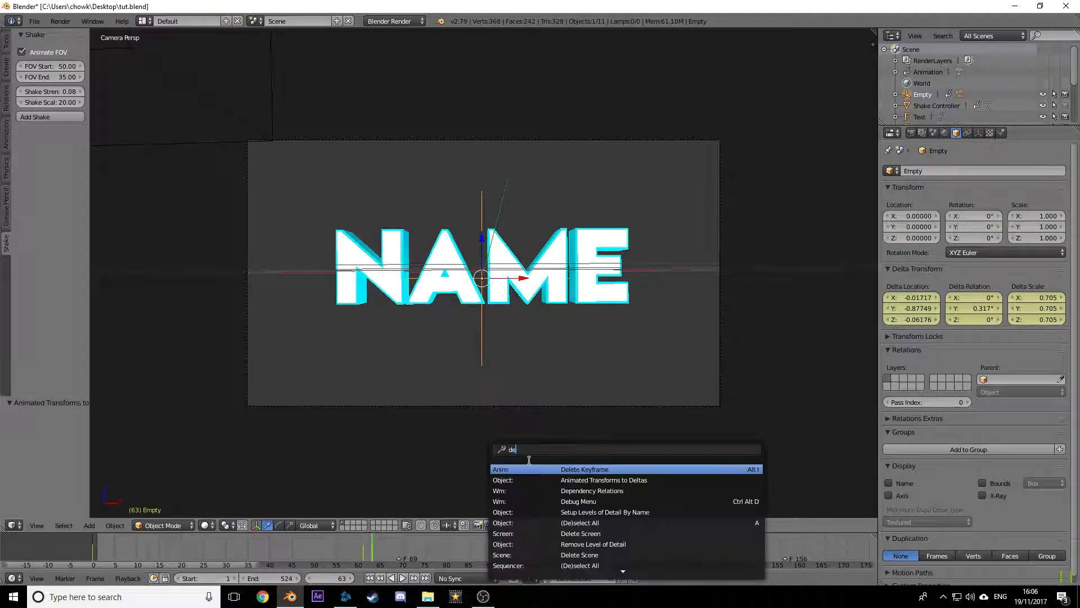
click(528, 469)
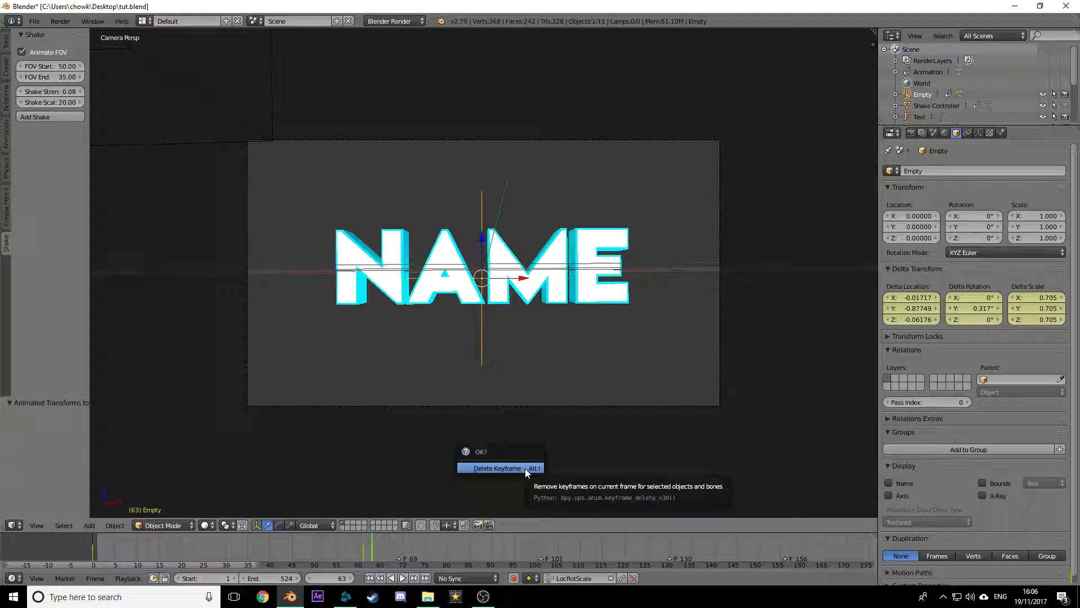
click(525, 468)
Step: At frame 62, try trackball-rotating the Empty to about 11.5° around Z and insert a keyframe
key(alt+a)
click(343, 548)
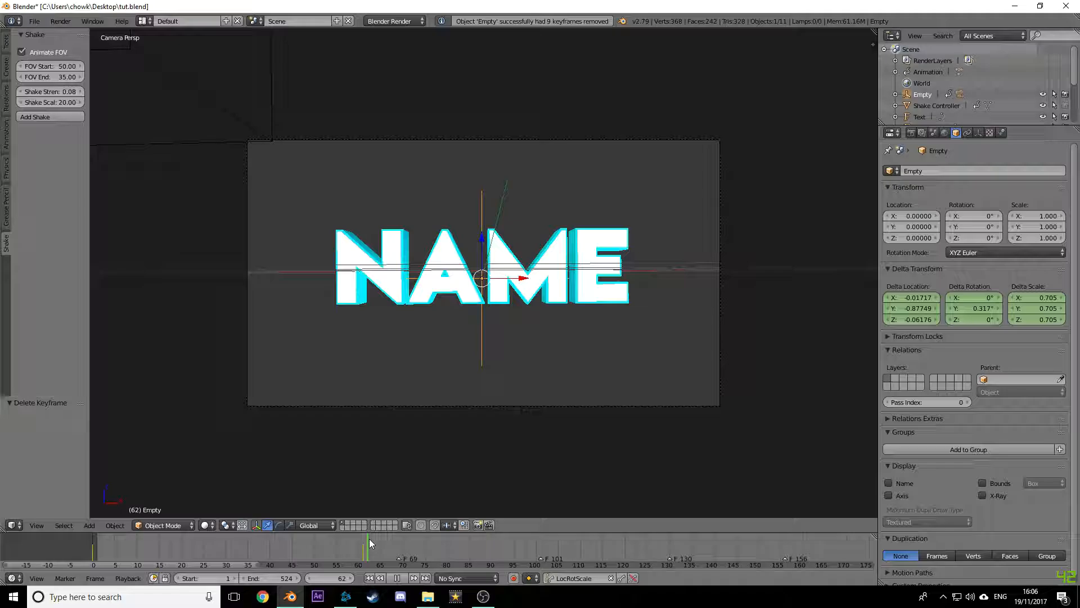
key(alt+a)
key(r)
key(r)
click(427, 447)
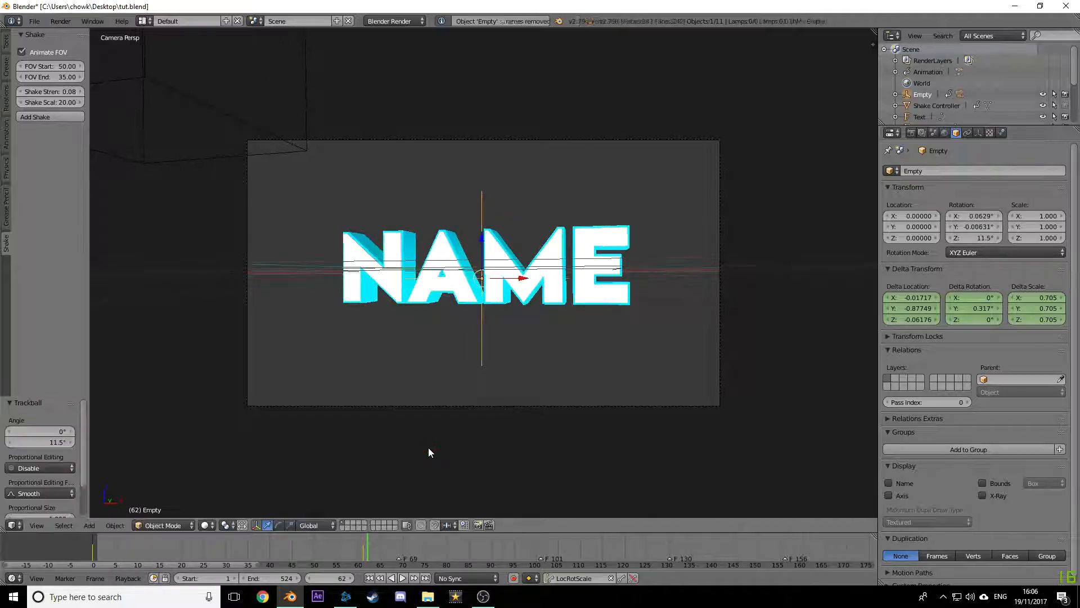
key(i)
Step: Play back the Empty's rotation, then undo the keyframe inserted at frame 62
click(403, 578)
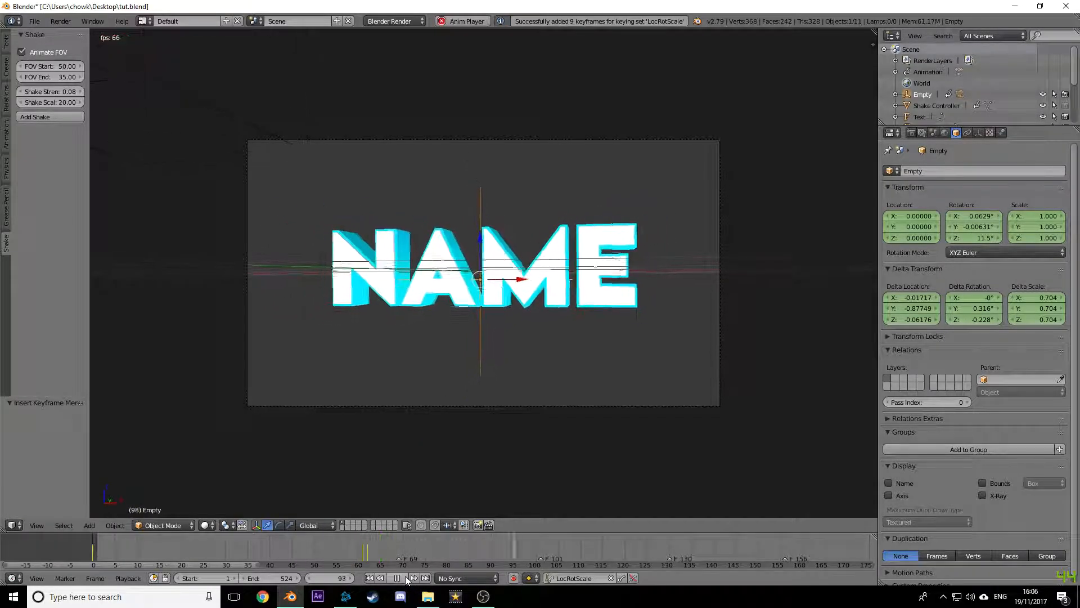
click(288, 539)
click(141, 540)
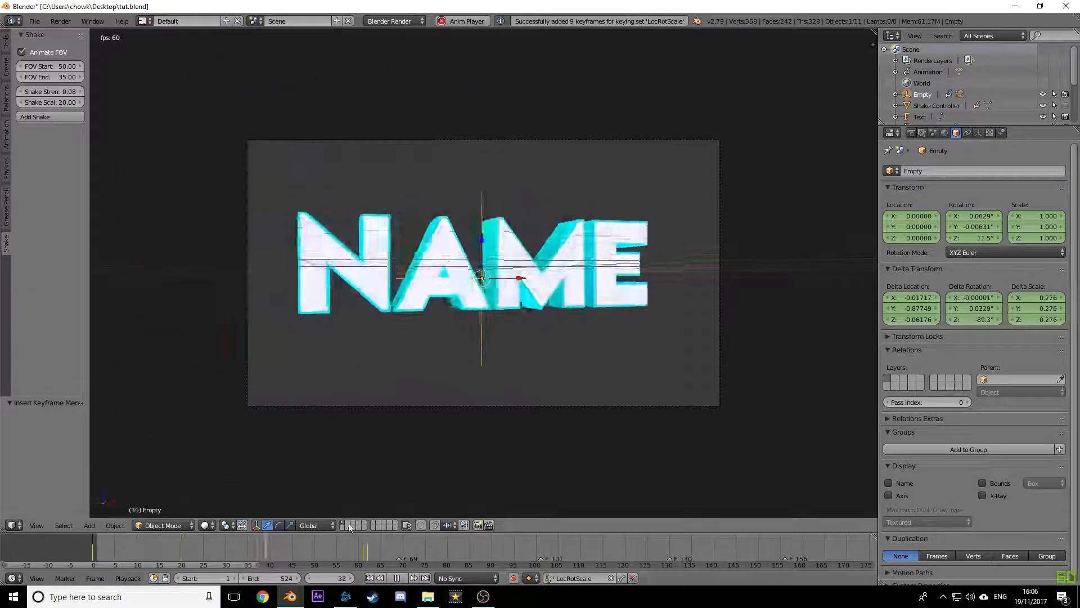
click(398, 578)
key(ctrl+z)
key(ctrl+z)
key(ctrl+z)
Step: Try a keyframe for the Empty's 11.5° Z rotation at frame 65
drag(337, 554, 383, 562)
key(i)
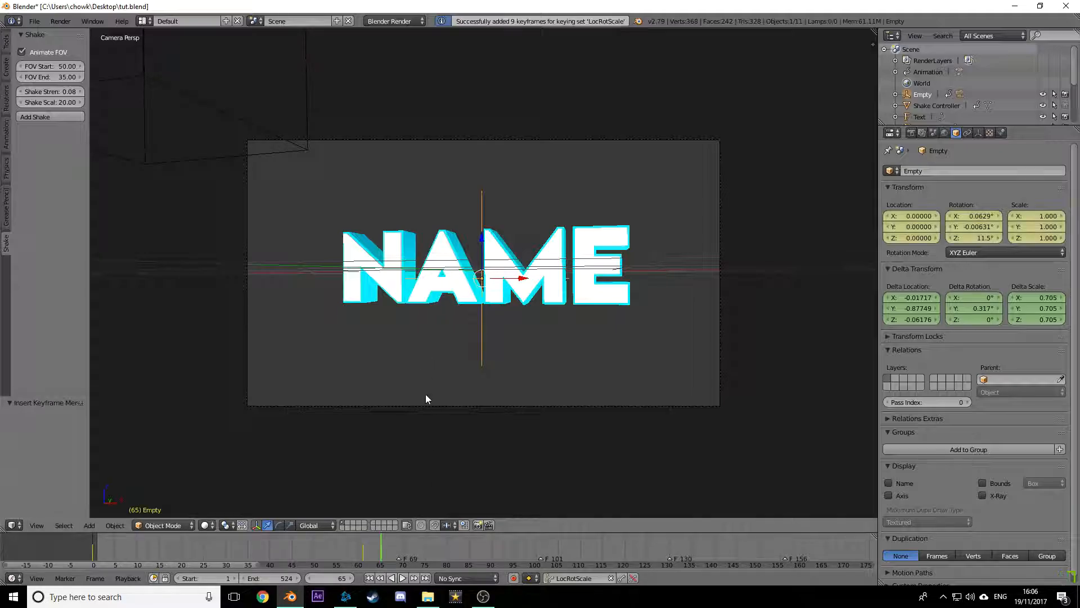
click(349, 578)
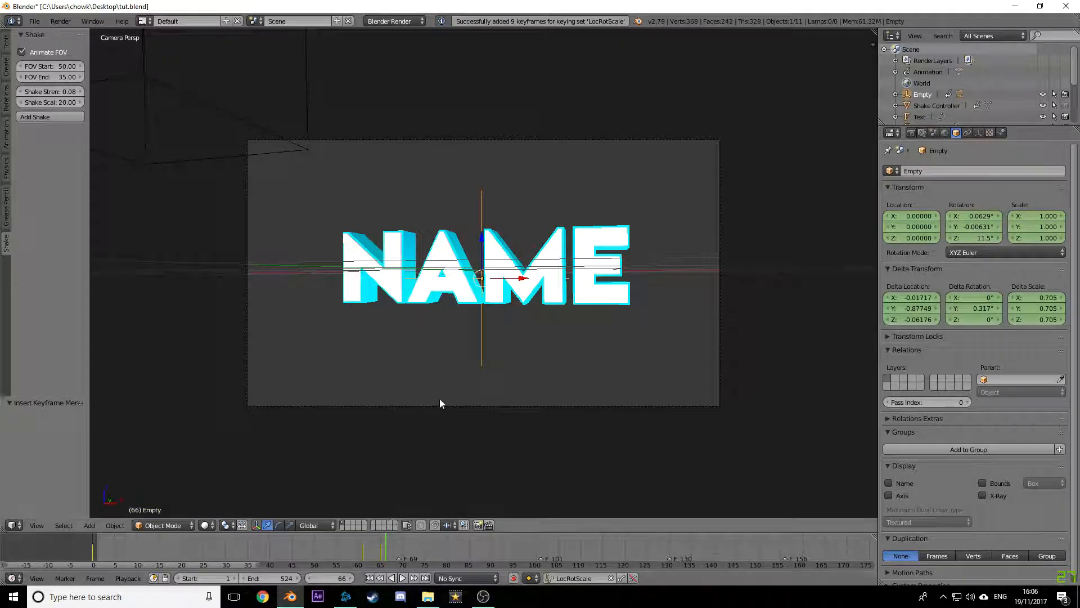
Step: Keyframe the Empty at 0° rotation on frame 64, and trackball-rotated to about 21.8° around Z on frame 65
drag(363, 545, 376, 538)
key(i)
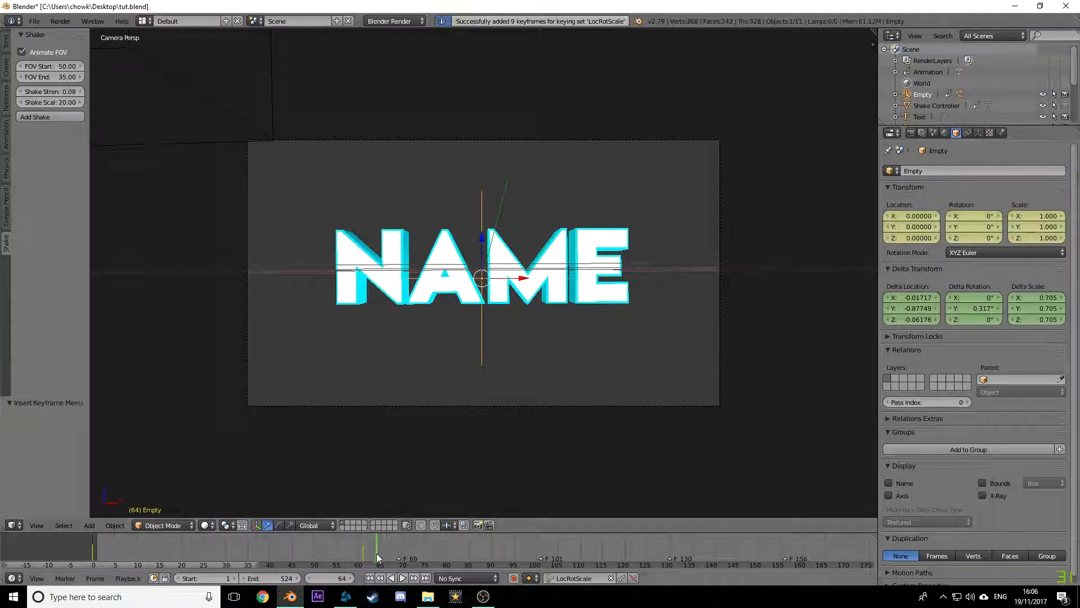
click(349, 580)
key(r)
key(r)
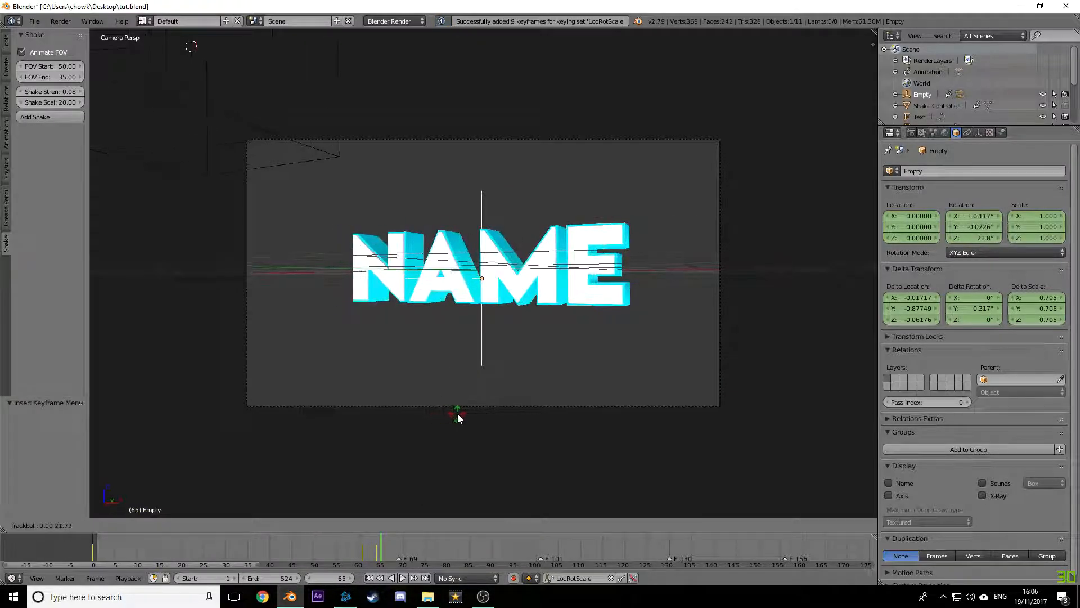
click(462, 413)
key(i)
Step: Play the animation through the 61, 64 and 65 keyframes to check the Empty's motion
click(332, 547)
key(alt+a)
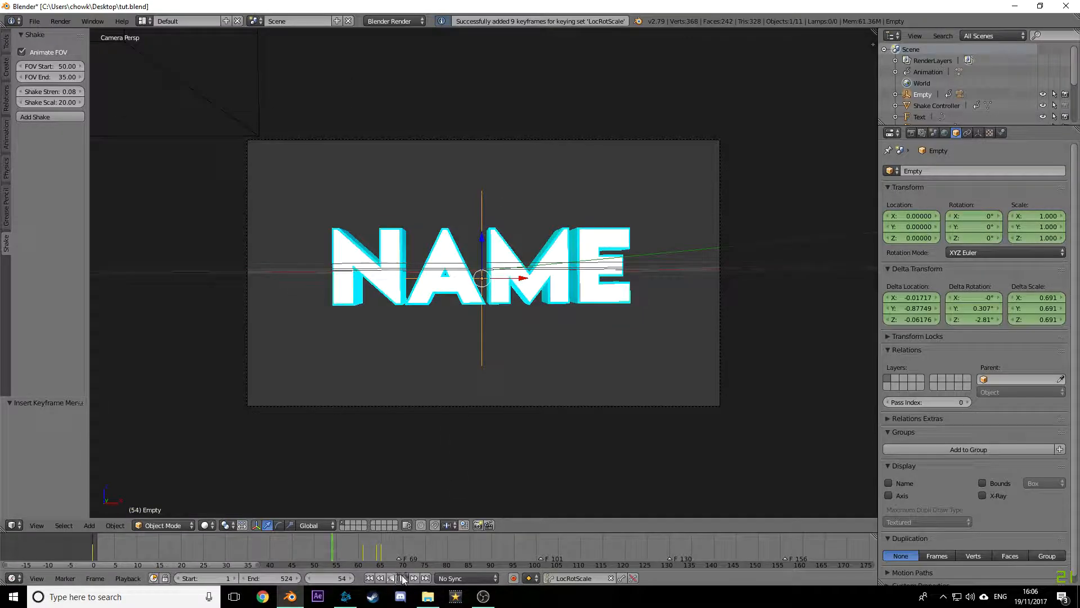
click(402, 578)
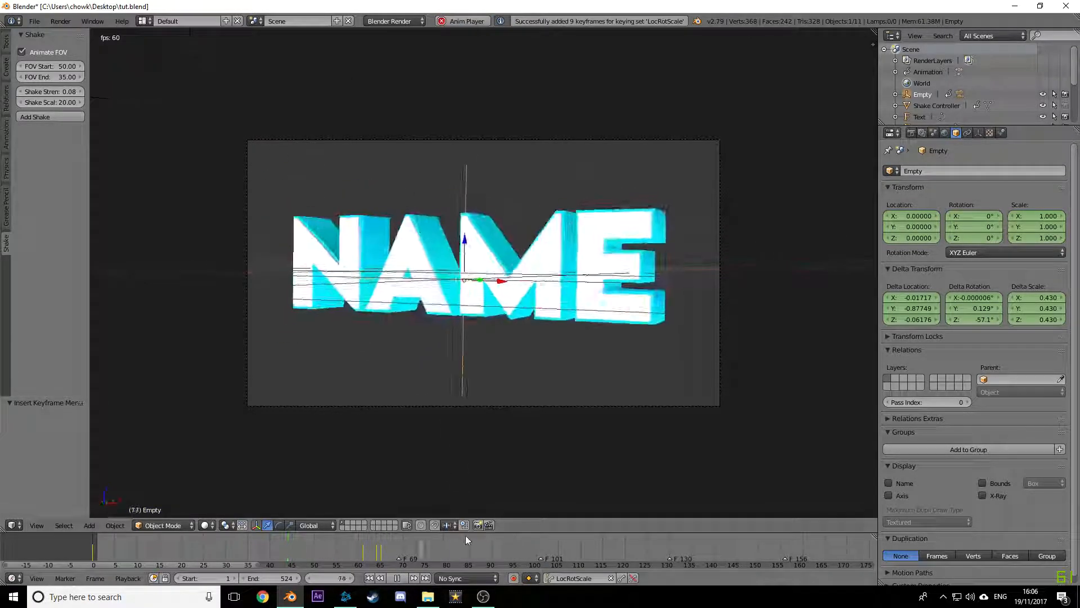
click(404, 578)
click(378, 551)
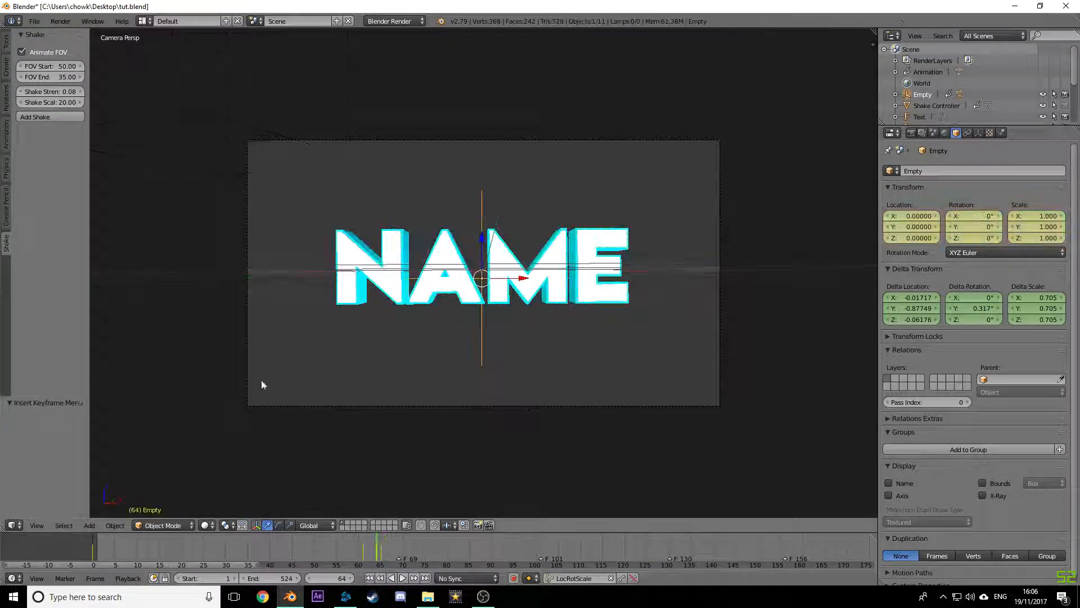
Step: Switch to the Video Editing screen layout and change its Graph Editor to a Dope Sheet
click(147, 21)
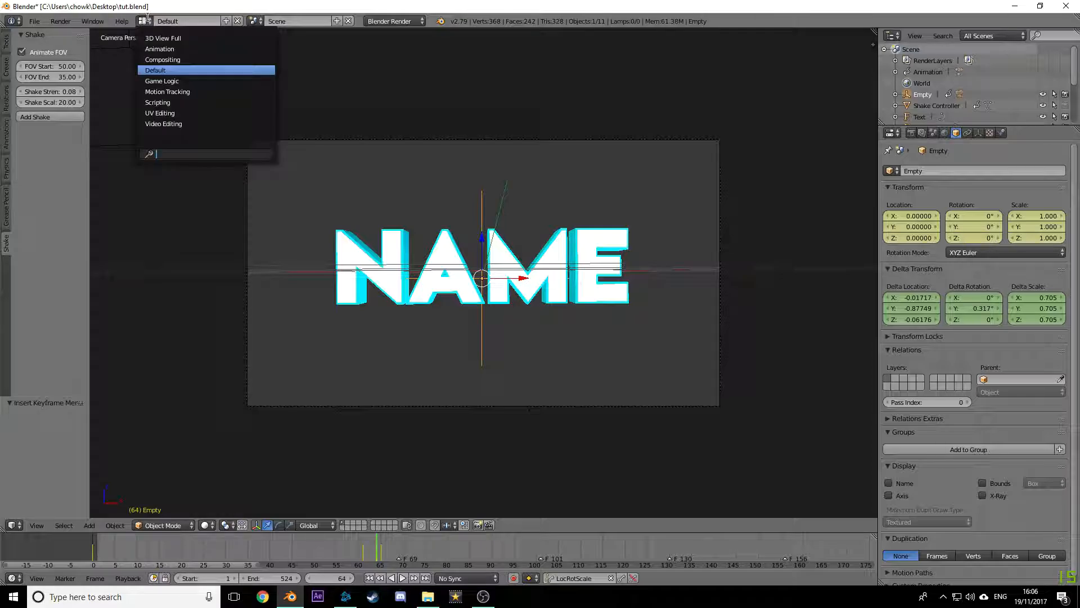
click(192, 122)
click(11, 301)
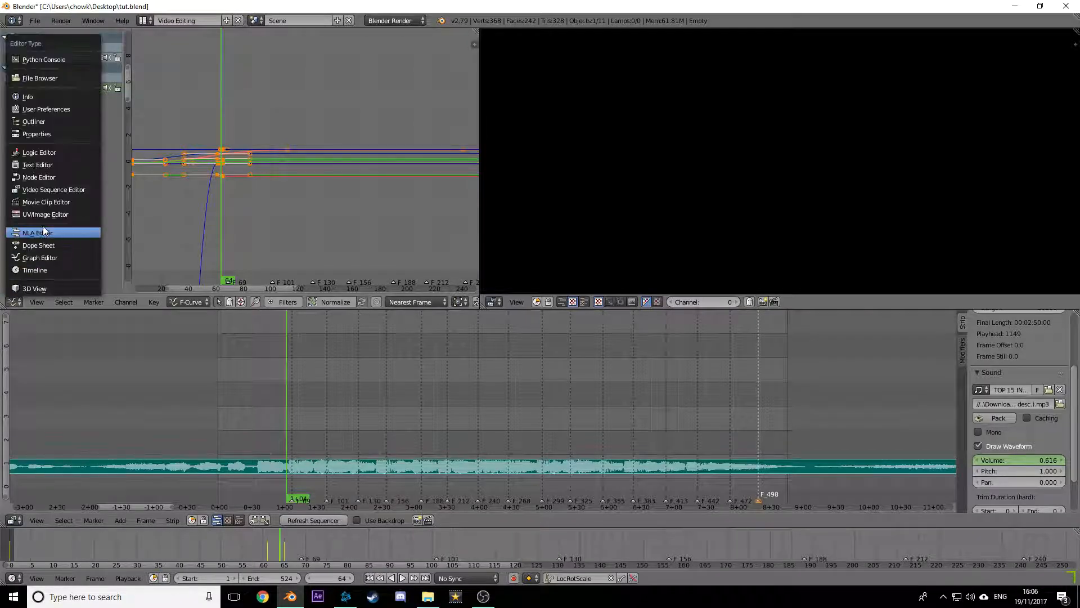
click(56, 244)
scroll(403, 128, up, 6)
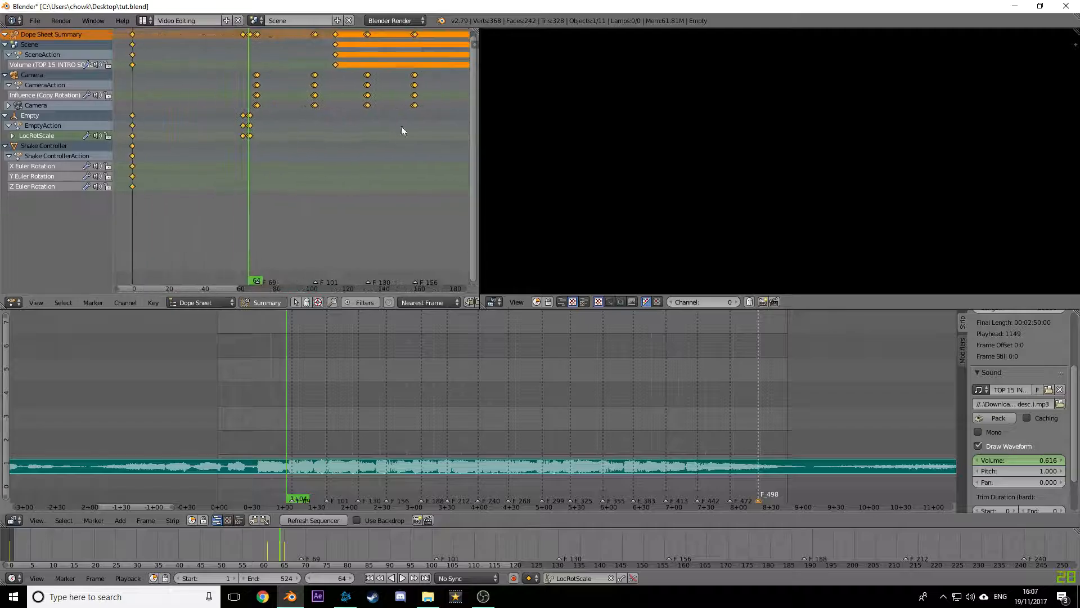
Step: Change the sequence preview to a 3D View looking through the camera
click(493, 302)
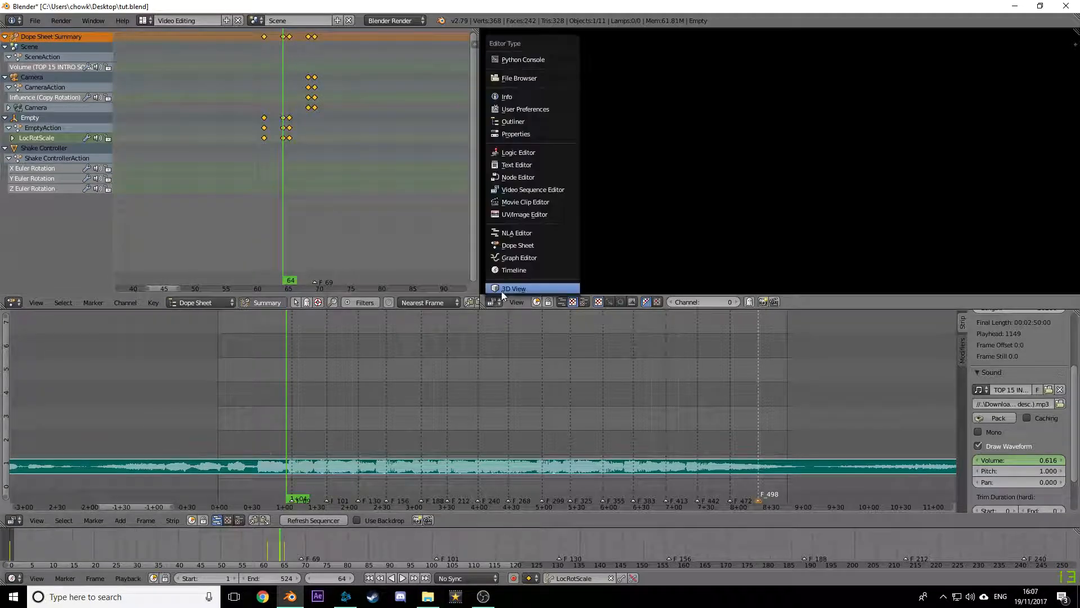
click(502, 290)
key(KP_0)
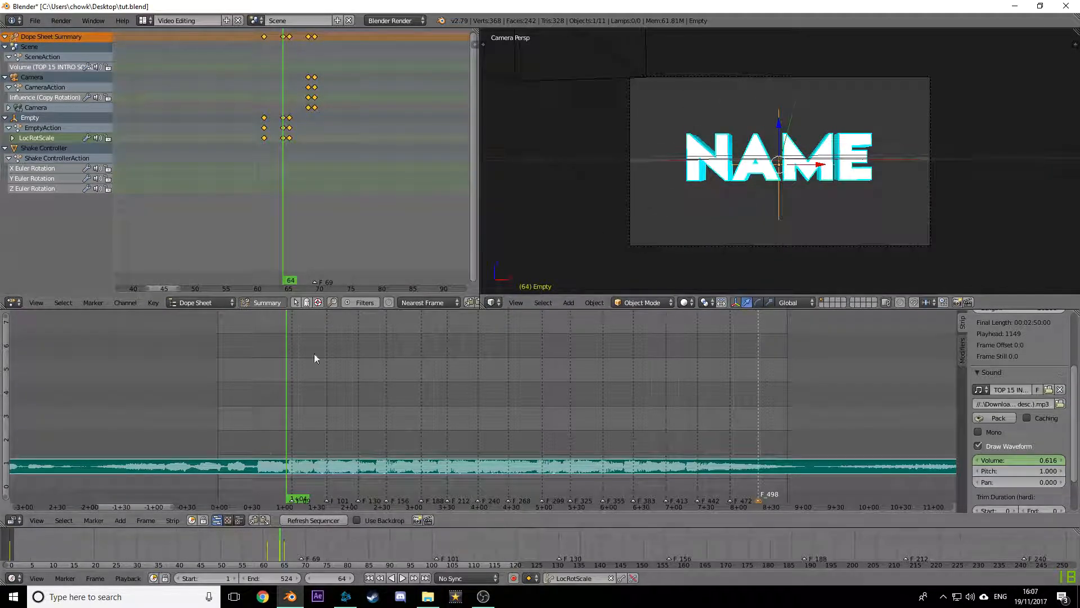
scroll(287, 37, up, 5)
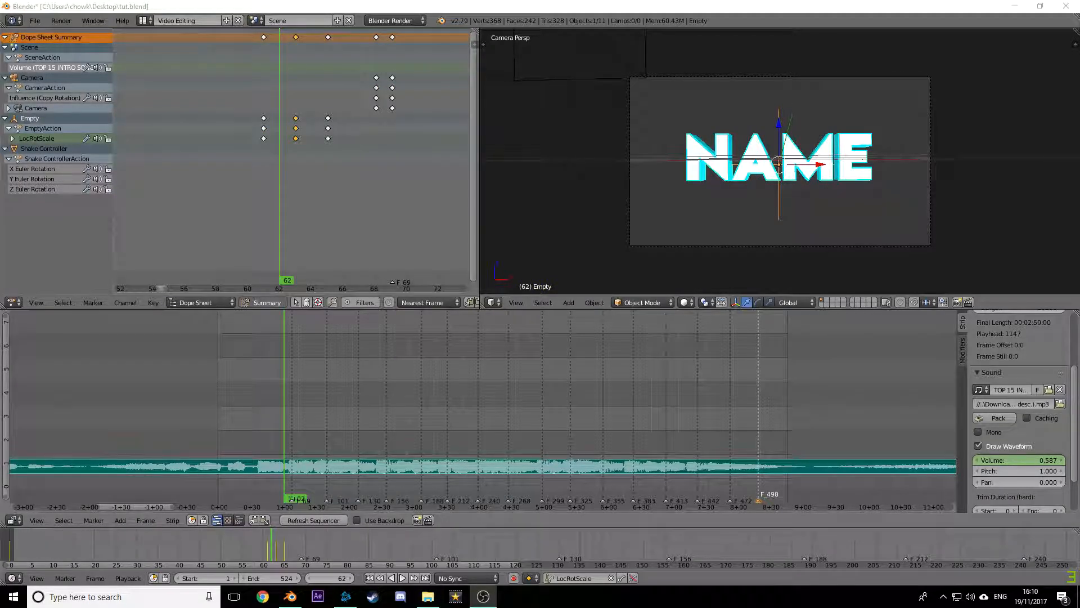
Step: Retime the Empty's three keyframes in the Dope Sheet to frames 67, 68 and 69
click(403, 578)
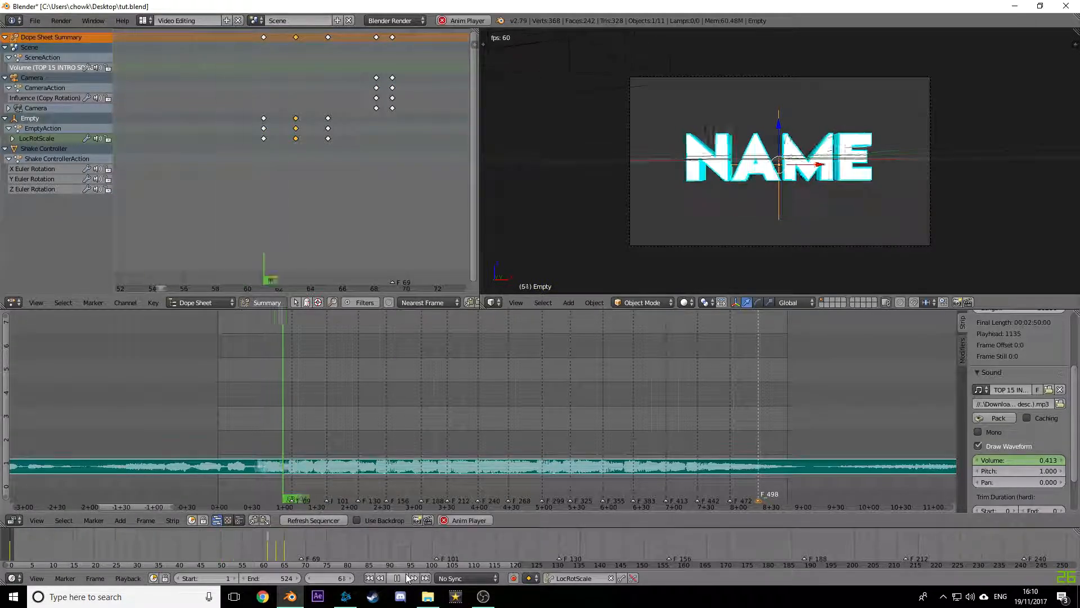
key(alt+a)
scroll(284, 157, up, 2)
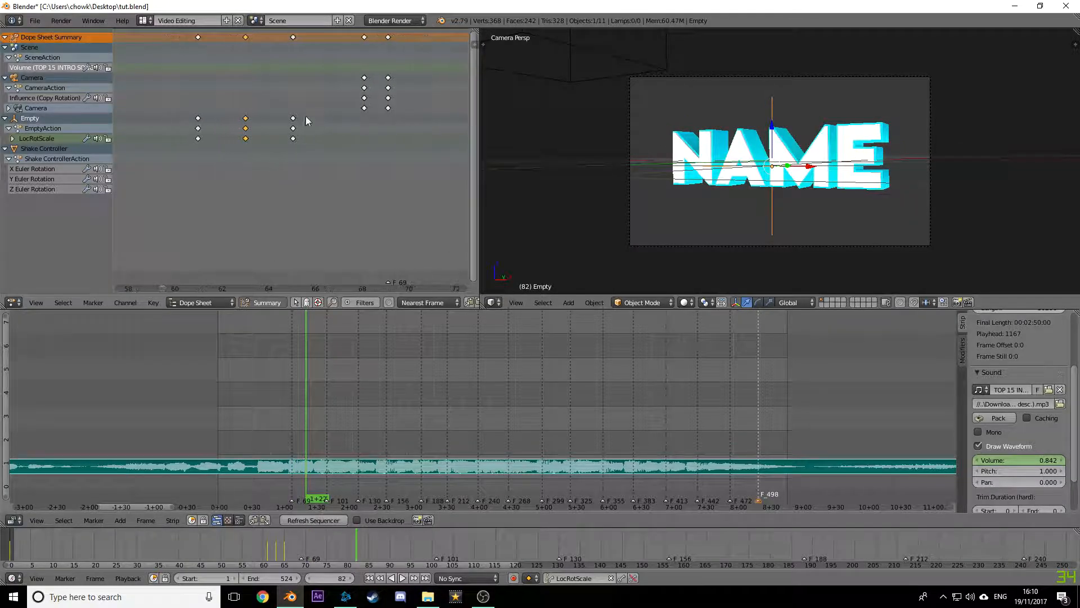
drag(291, 118, 346, 117)
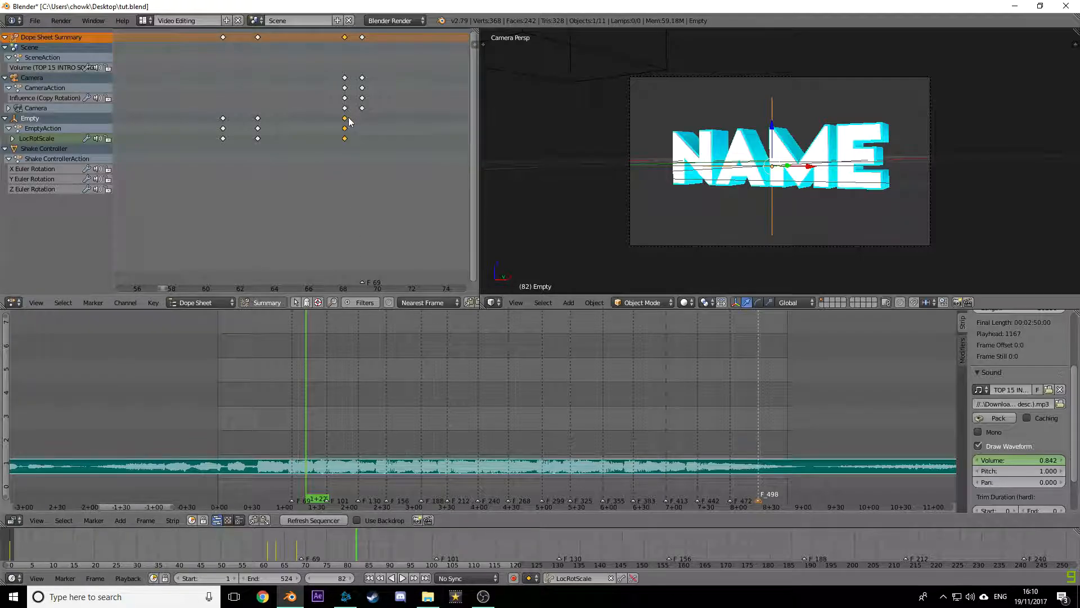
drag(349, 121, 353, 121)
drag(258, 37, 345, 39)
drag(223, 37, 327, 39)
Step: Return to the Default screen layout and play the animation from near the start to check the retimed motion
click(146, 21)
click(163, 68)
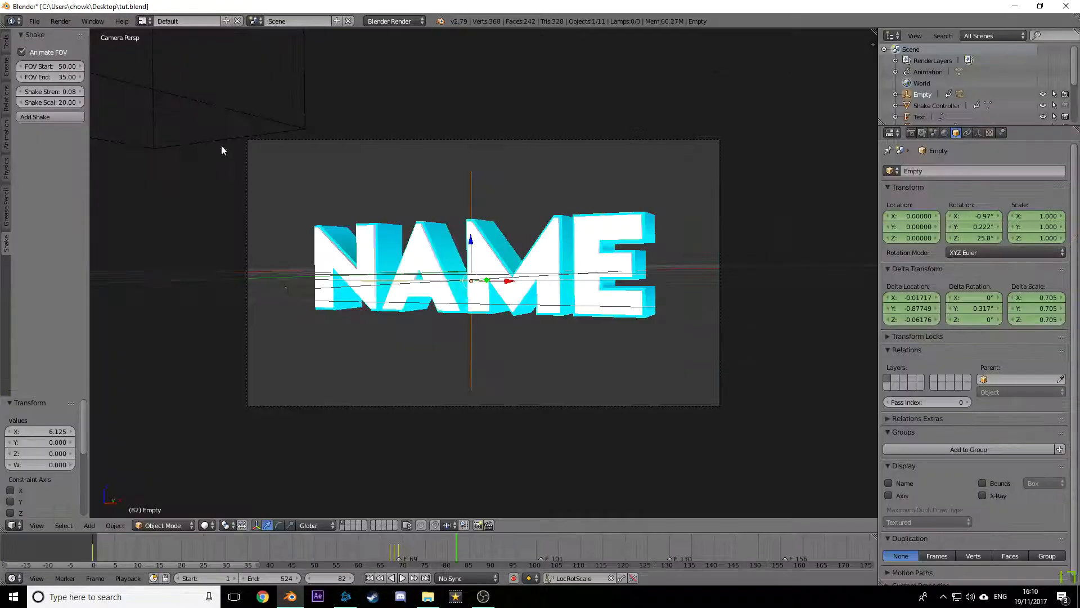
drag(444, 532, 430, 546)
drag(350, 554, 105, 557)
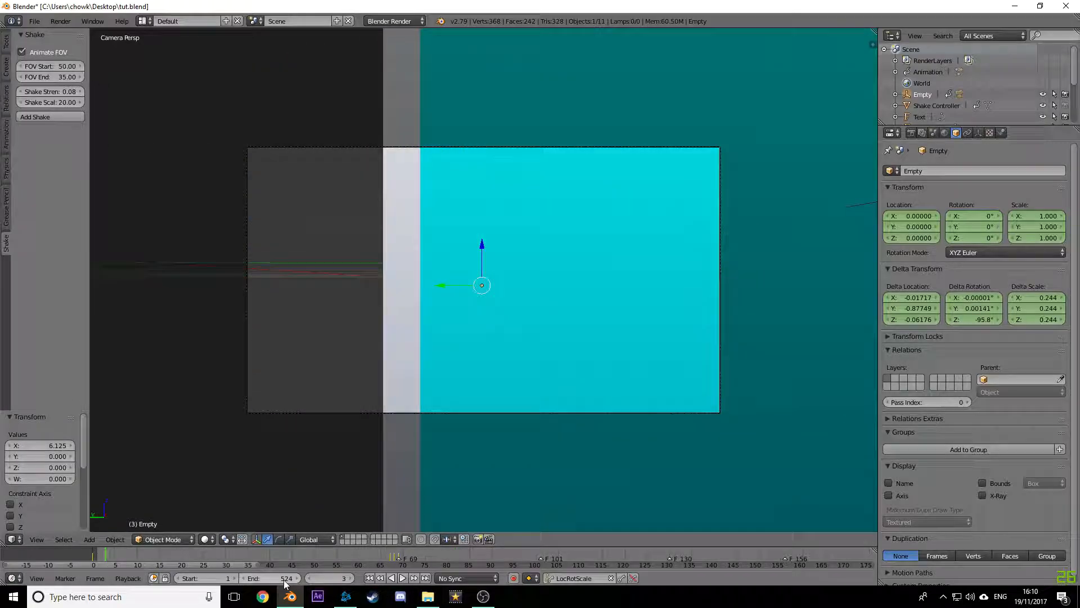
click(404, 579)
drag(494, 545, 494, 527)
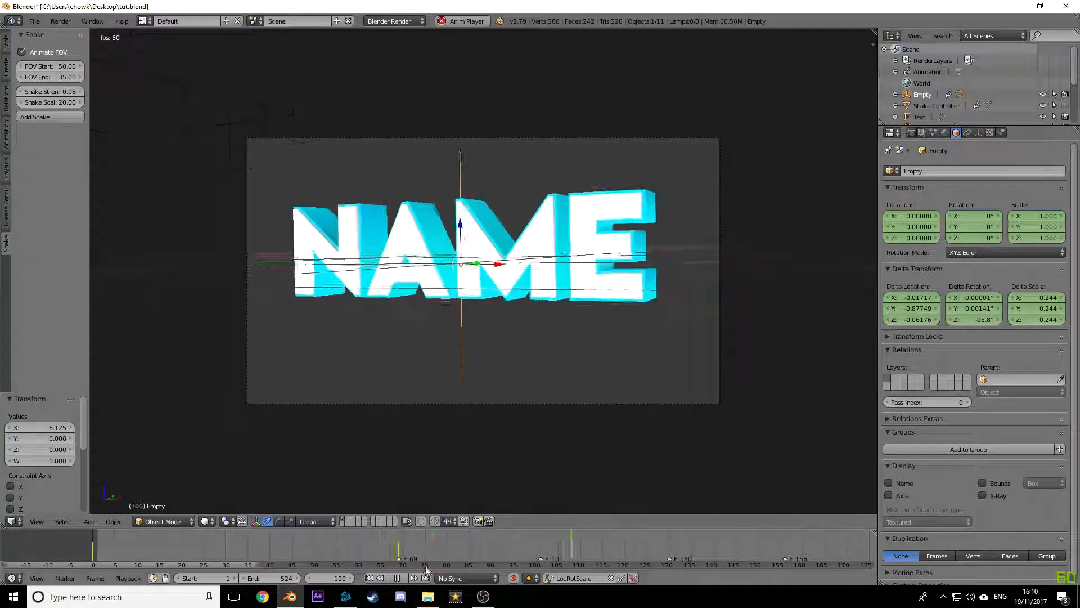
click(397, 578)
Step: Show the whole frame range in the timeline and play the animation past the F_130 marker
scroll(504, 558, down, 5)
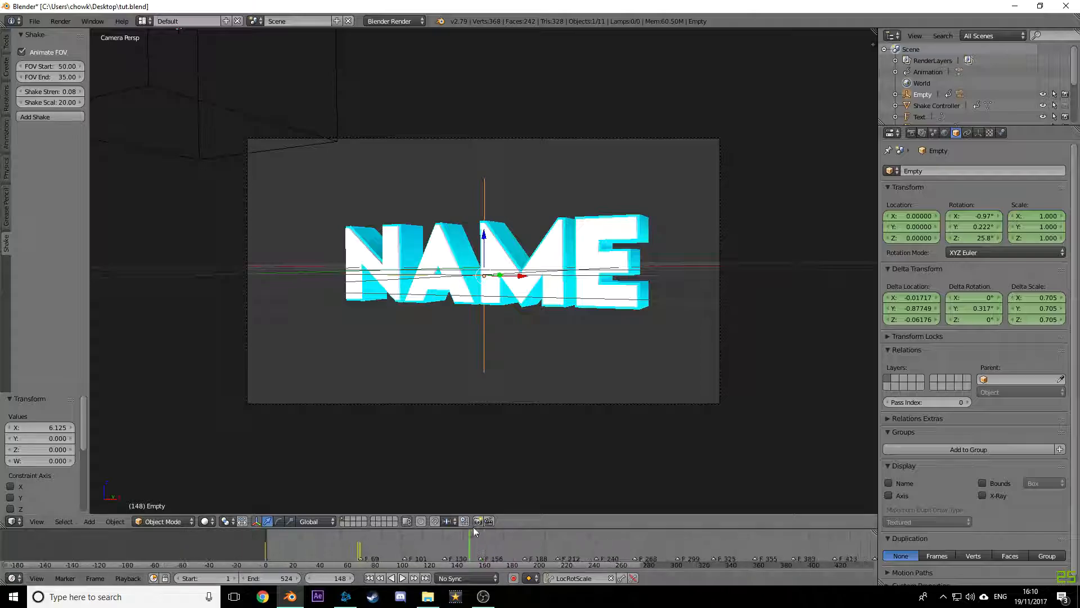
scroll(472, 554, down, 1)
drag(441, 560, 424, 546)
scroll(425, 547, down, 4)
click(405, 579)
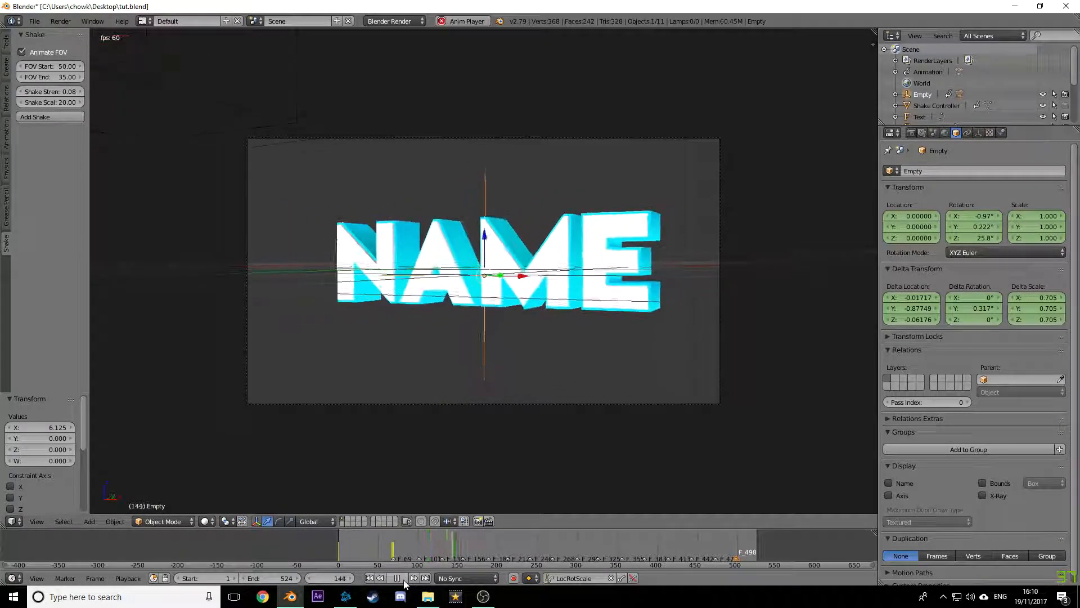
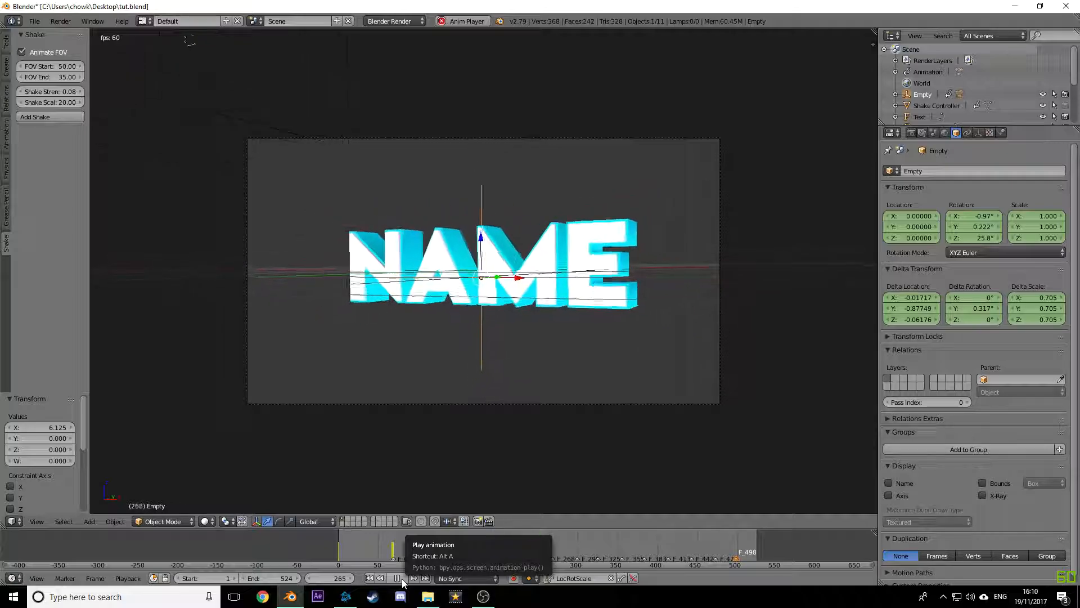
Step: Go to frame 300 and trackball-rotate the Empty by about 183° so the text faces backwards
click(339, 574)
text(300)
key(Return)
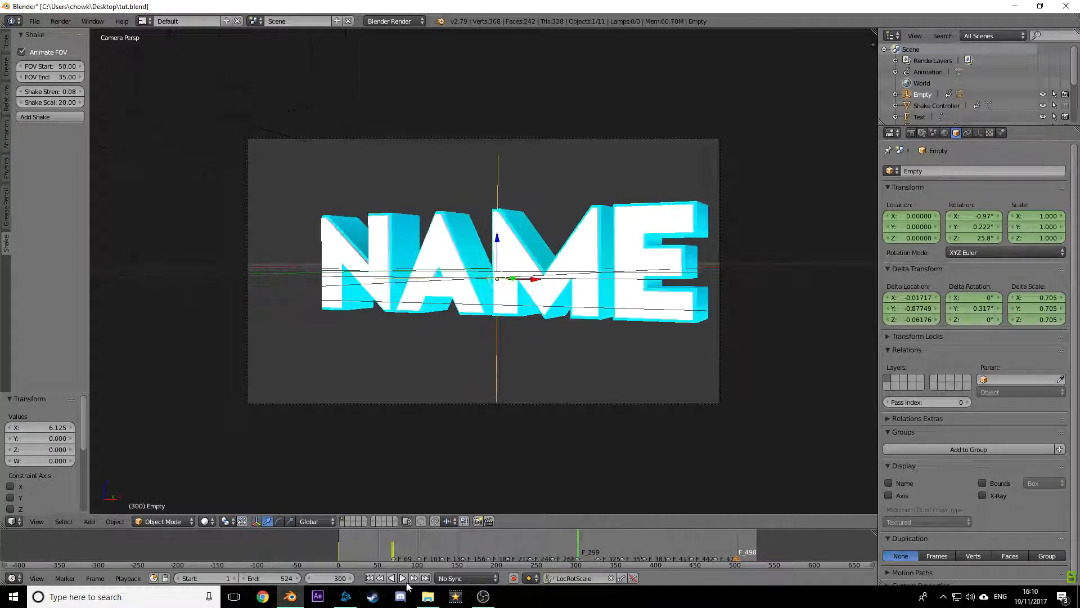
key(r)
key(r)
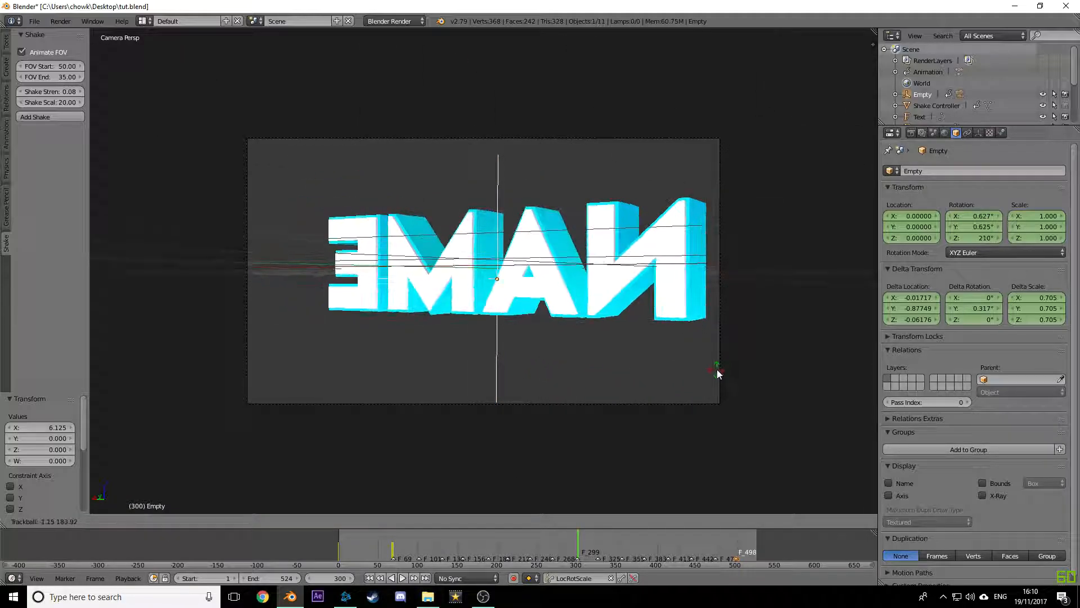
click(716, 369)
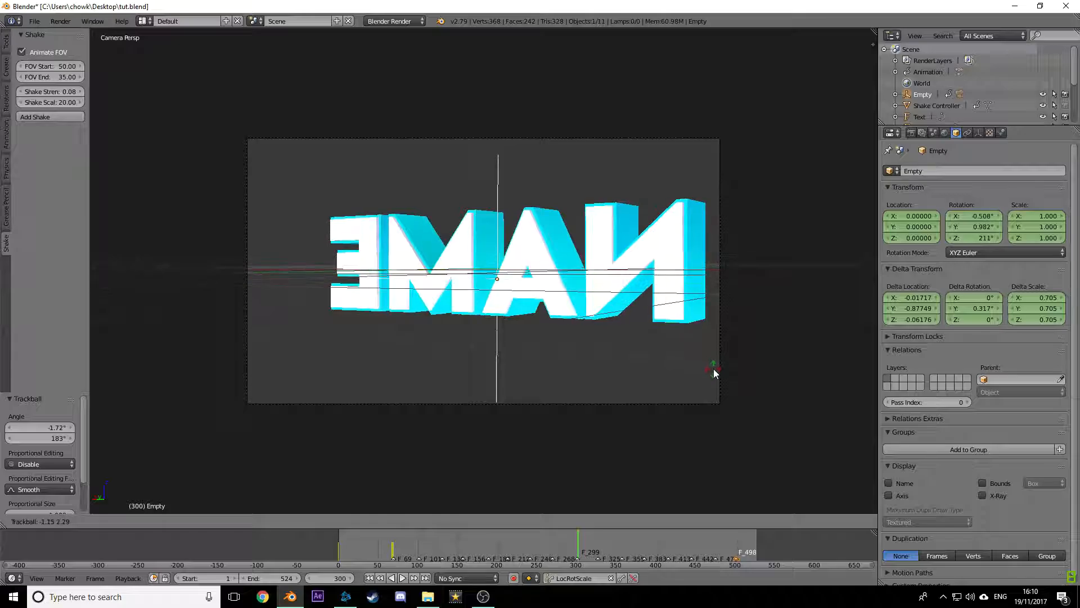
Step: Fine-tune the Empty's rotation to about 212° around Z and insert a keyframe at frame 300
click(713, 369)
key(r)
click(714, 370)
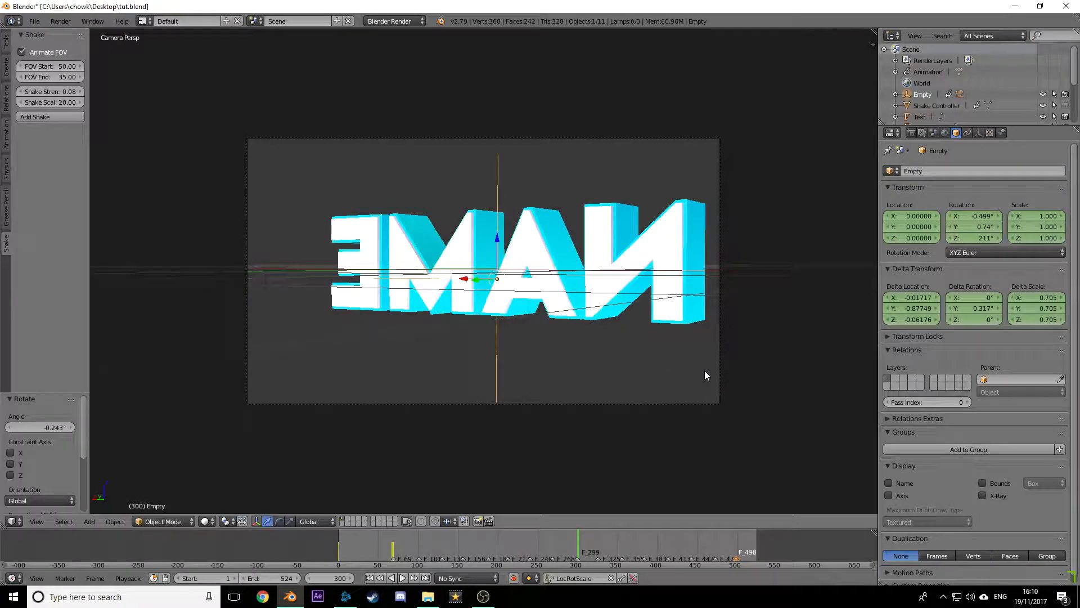
key(r)
key(r)
click(705, 372)
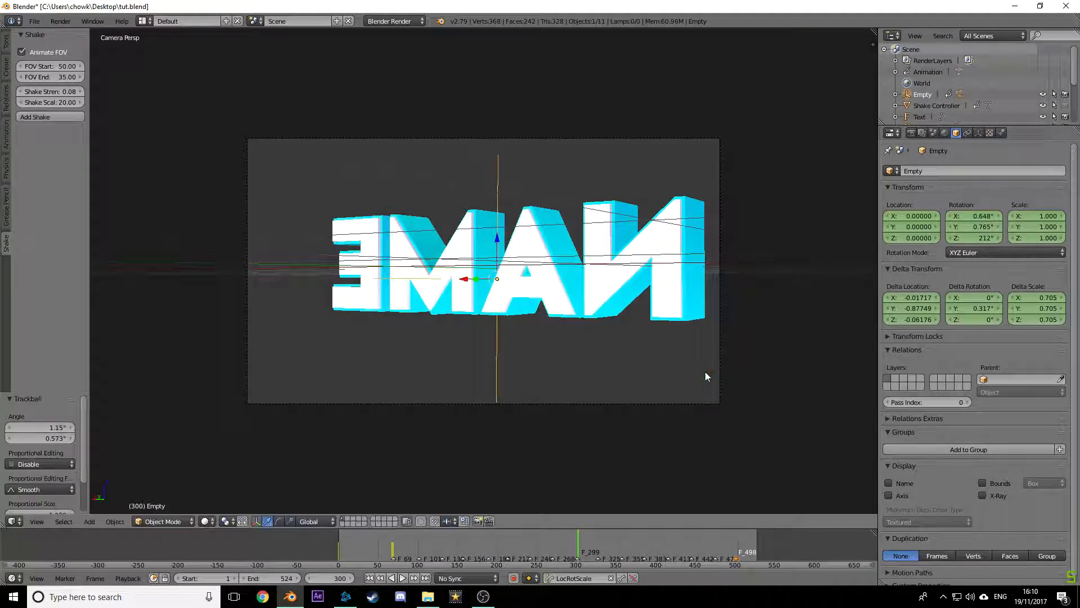
key(i)
Step: Play the animation from frame 0 to check the turn, and switch to the Video Editing screen layout
drag(384, 535, 339, 542)
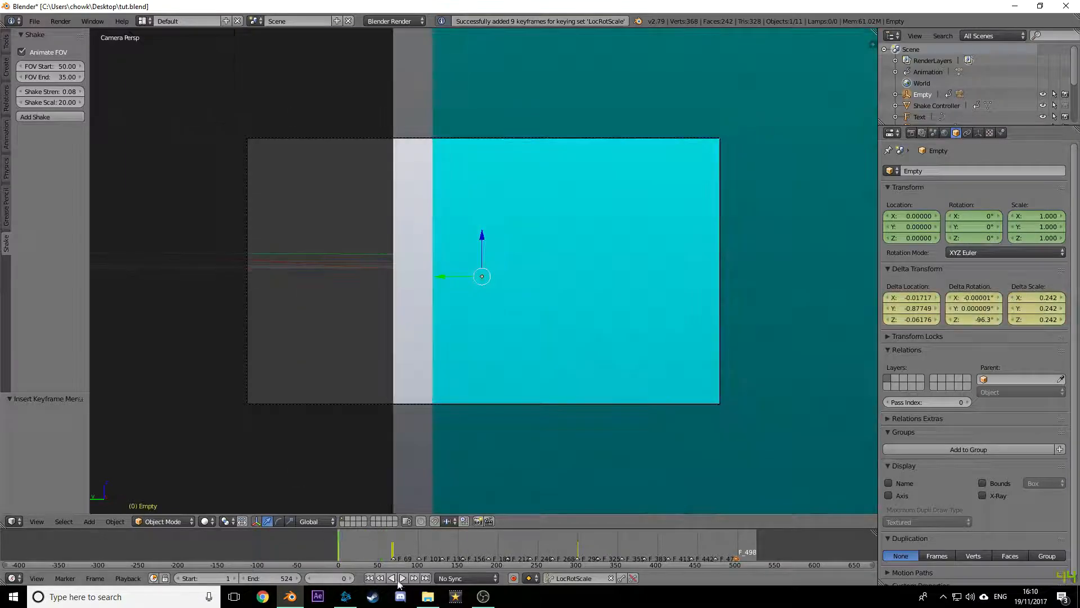
click(404, 578)
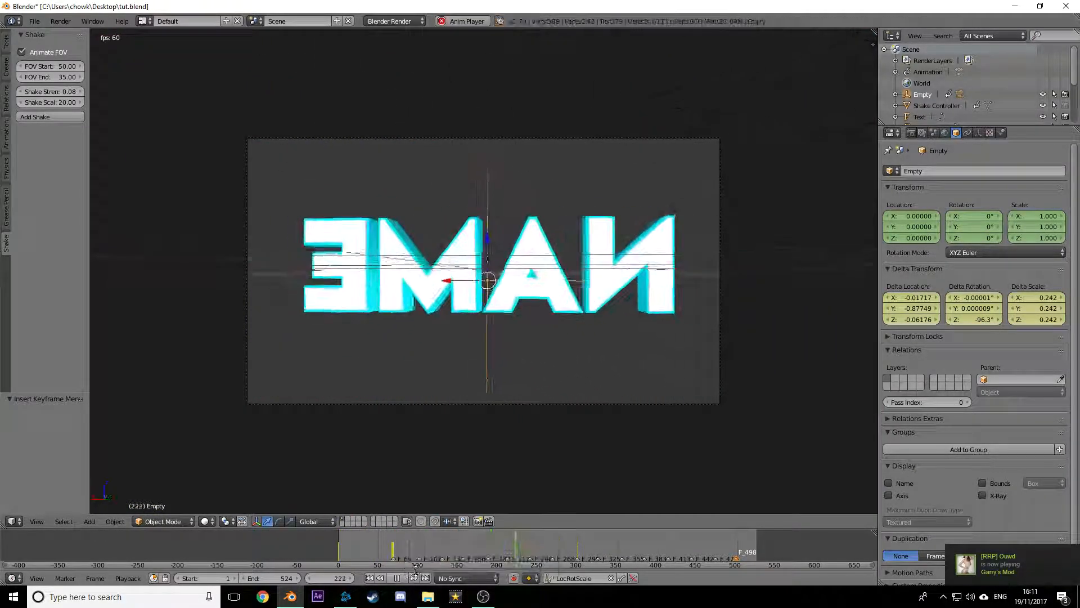
click(143, 20)
click(148, 120)
click(143, 21)
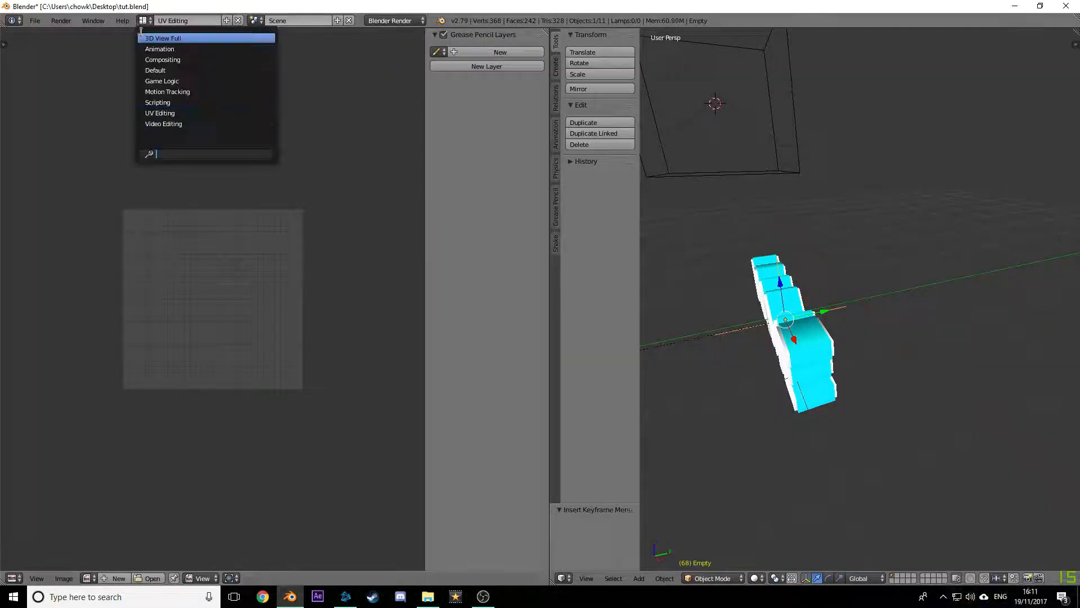
click(164, 124)
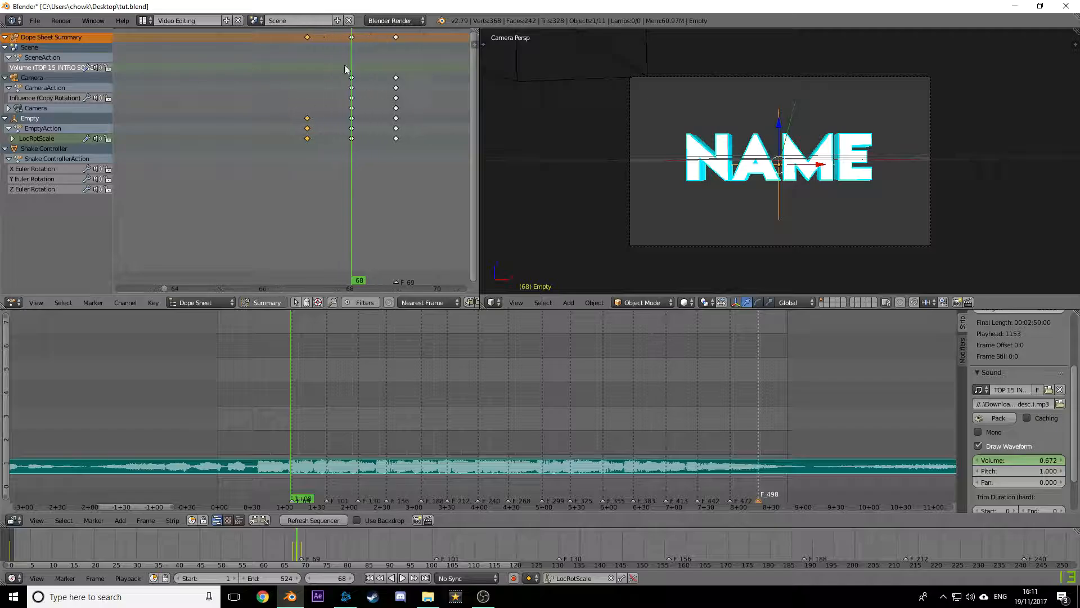
mouse_move(374, 37)
right_down()
mouse_move(327, 44)
mouse_move(338, 33)
mouse_move(354, 42)
right_up()
key(alt+a)
key(Escape)
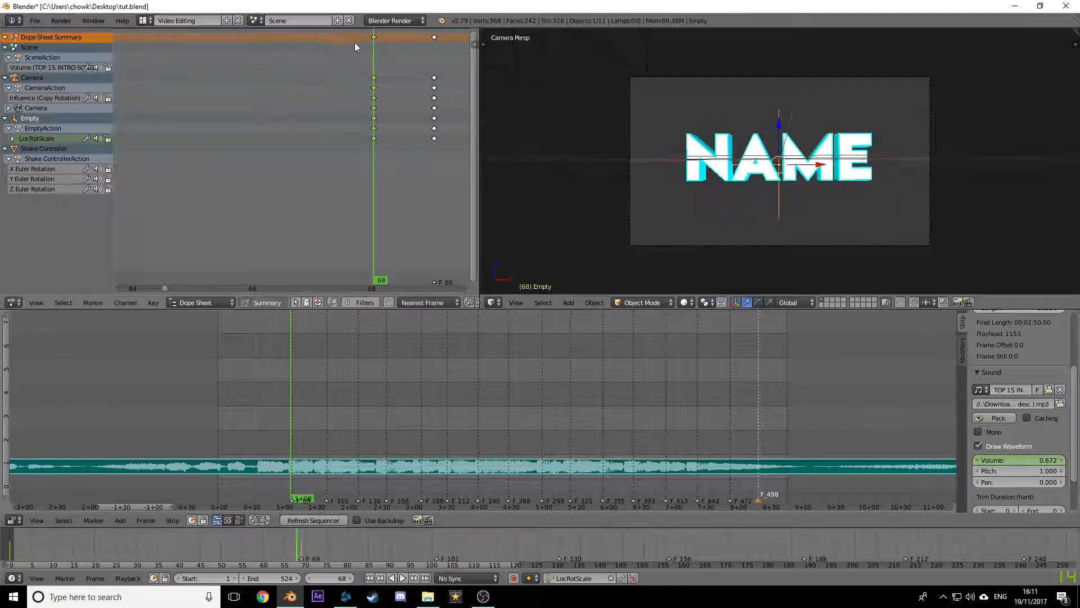
key(ctrl+z)
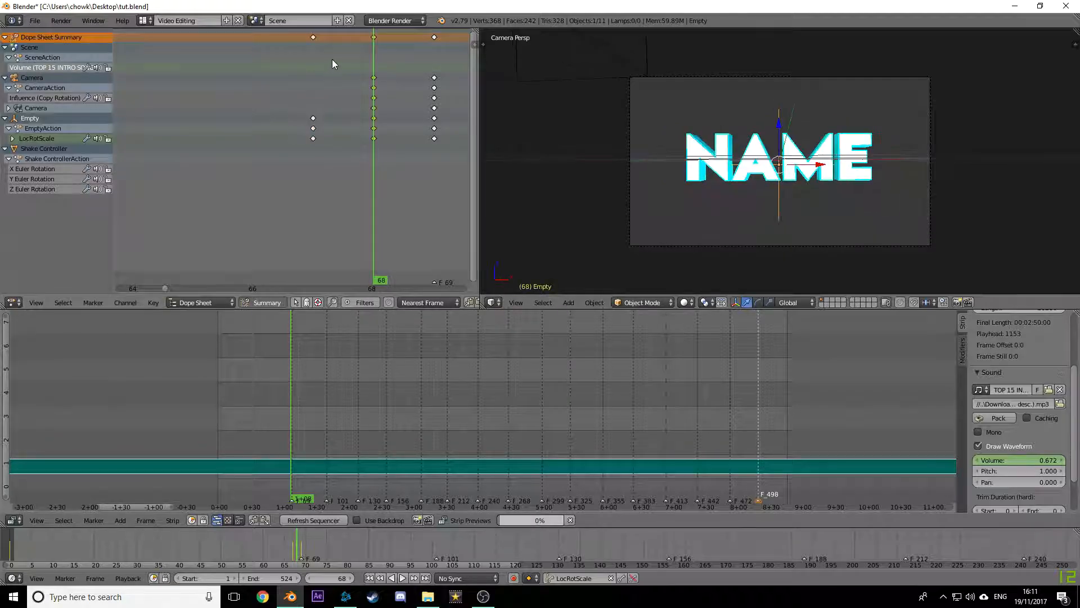
Step: Move the dope sheet keyframes at frames 67 and 68 one frame earlier, and step back to frame 64
right_drag(314, 37, 254, 38)
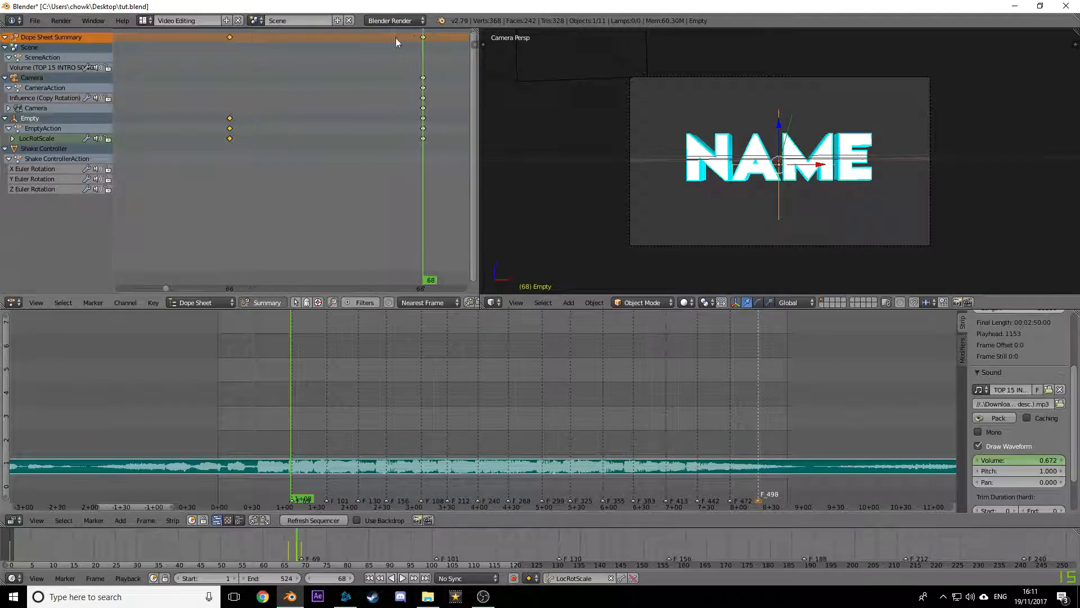
right_drag(421, 38, 366, 43)
key(Left)
key(Left)
key(Left)
key(Left)
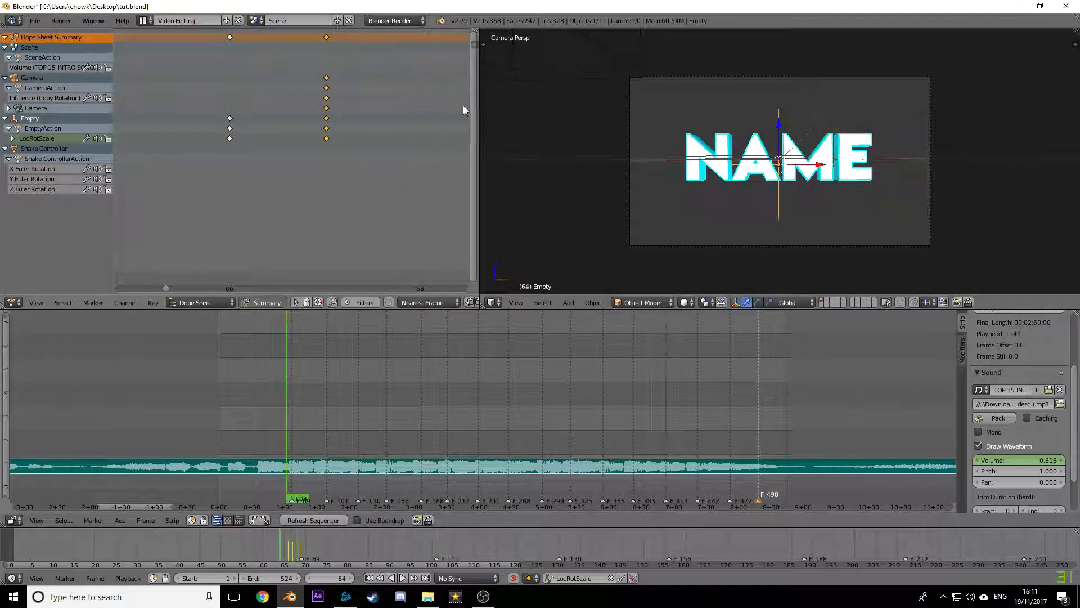
Step: Play the animation in the Video Editing layout to check the shifted keyframes before the F_69 marker
scroll(327, 176, down, 5)
click(403, 579)
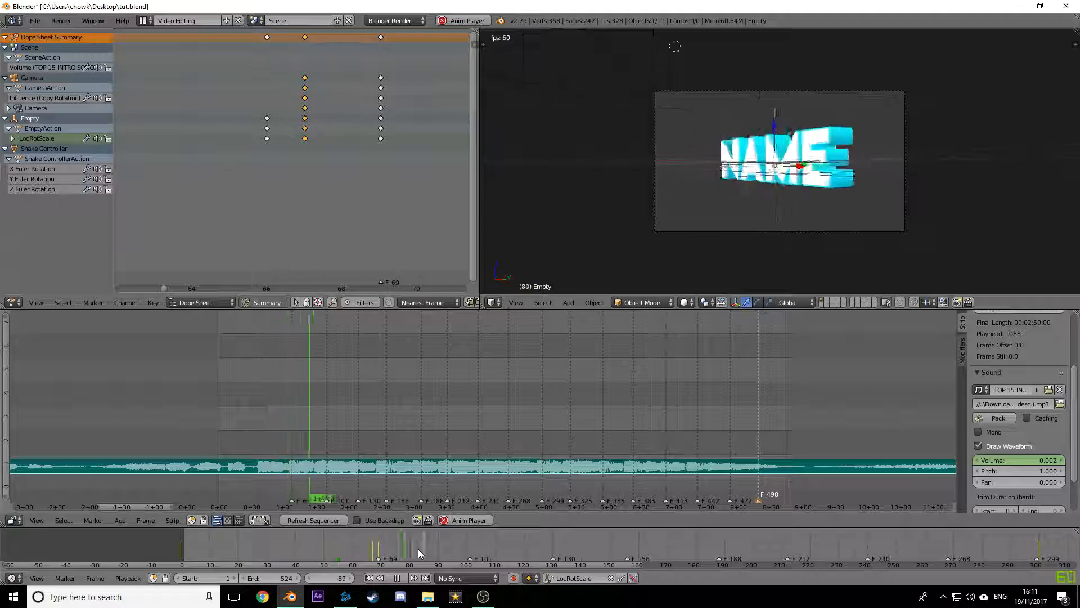
click(395, 578)
Step: Switch back to the Default screen layout and replay the animation from the start up to about frame 295
click(151, 35)
click(145, 21)
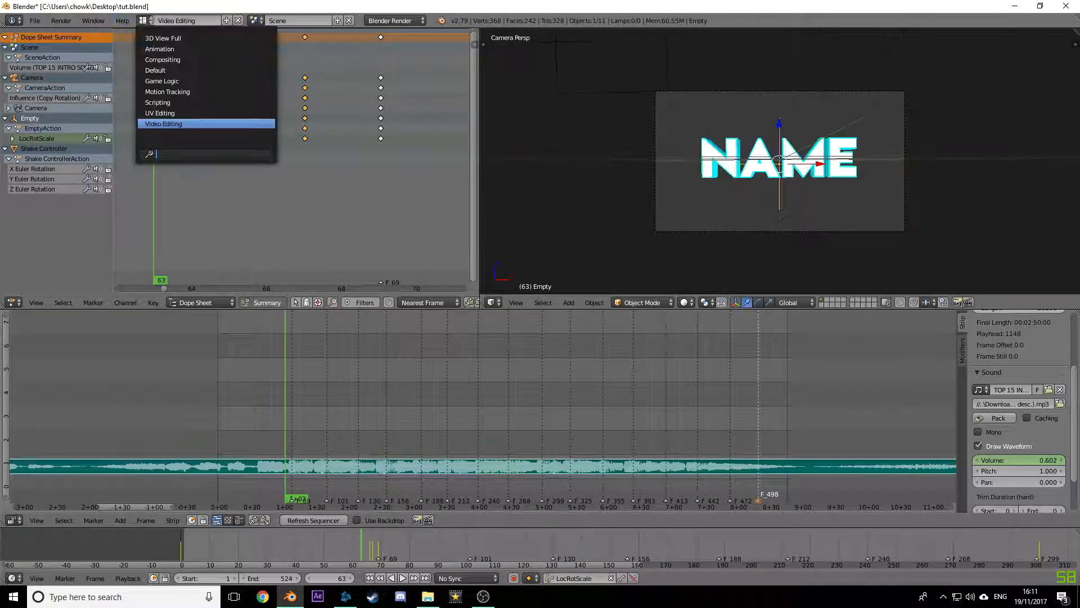
click(161, 71)
click(333, 548)
key(alt+a)
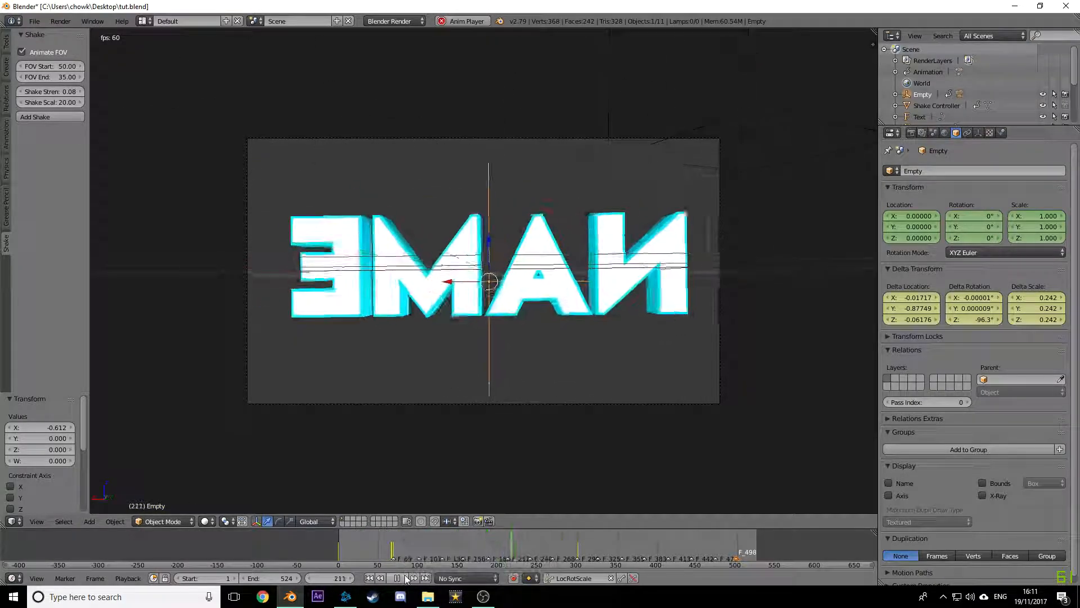
click(404, 577)
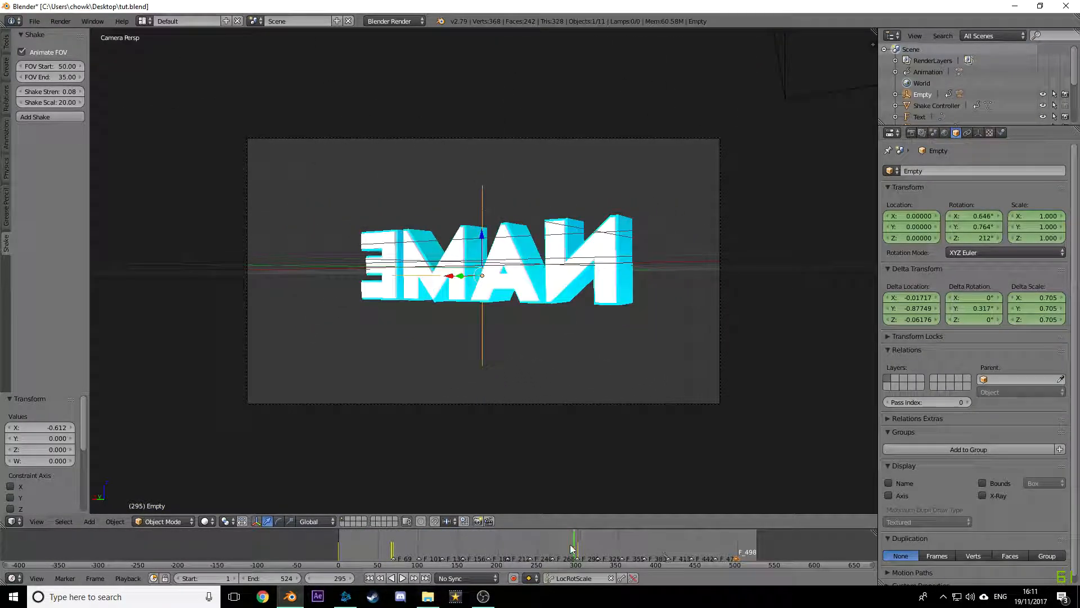
Step: Go to frame 304, trackball-rotate the Empty to about 236° around Z, and insert a keyframe
drag(571, 548, 581, 537)
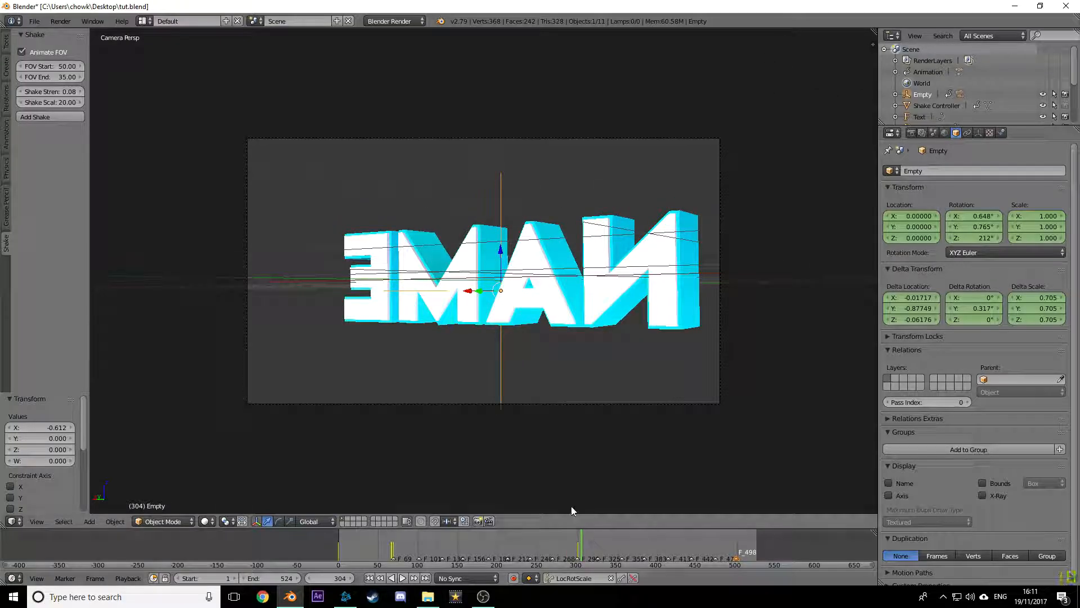
key(r)
key(r)
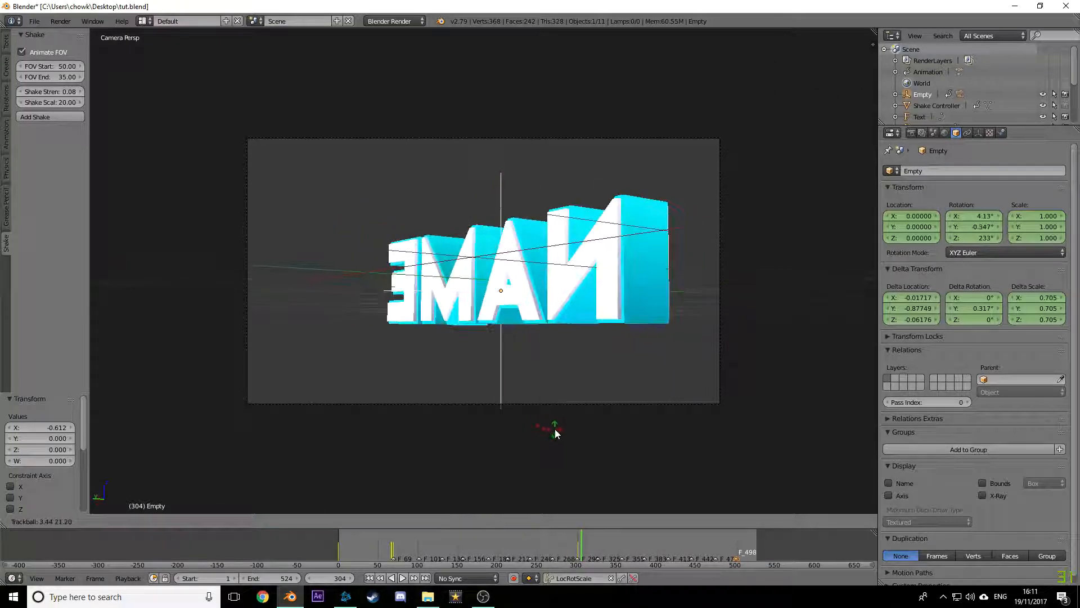
click(559, 428)
key(i)
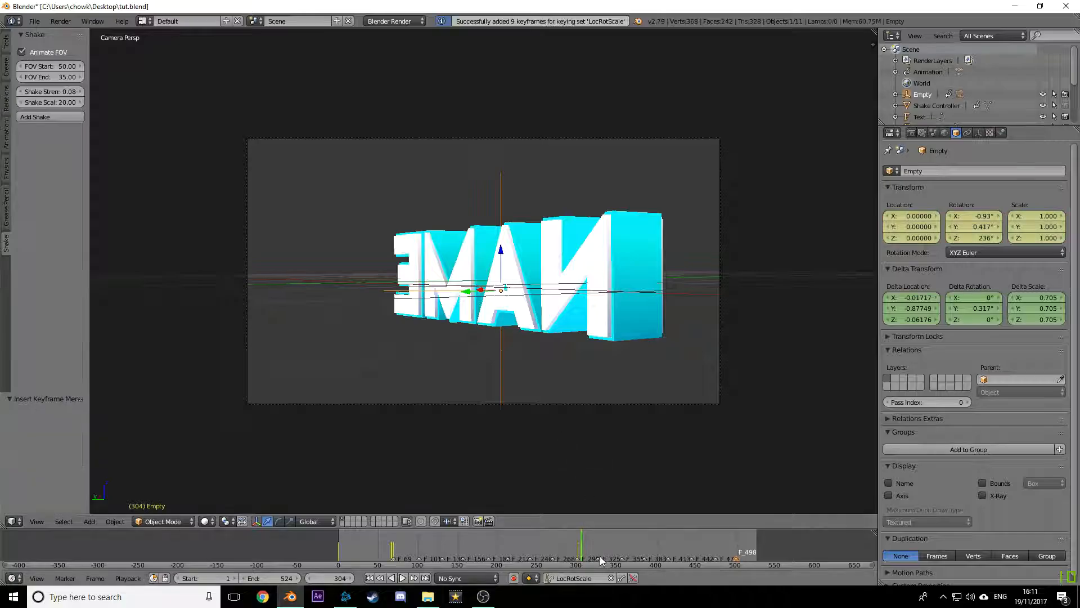
Step: Play the animation onward from frame 304 past the F_442 marker
click(402, 578)
click(399, 578)
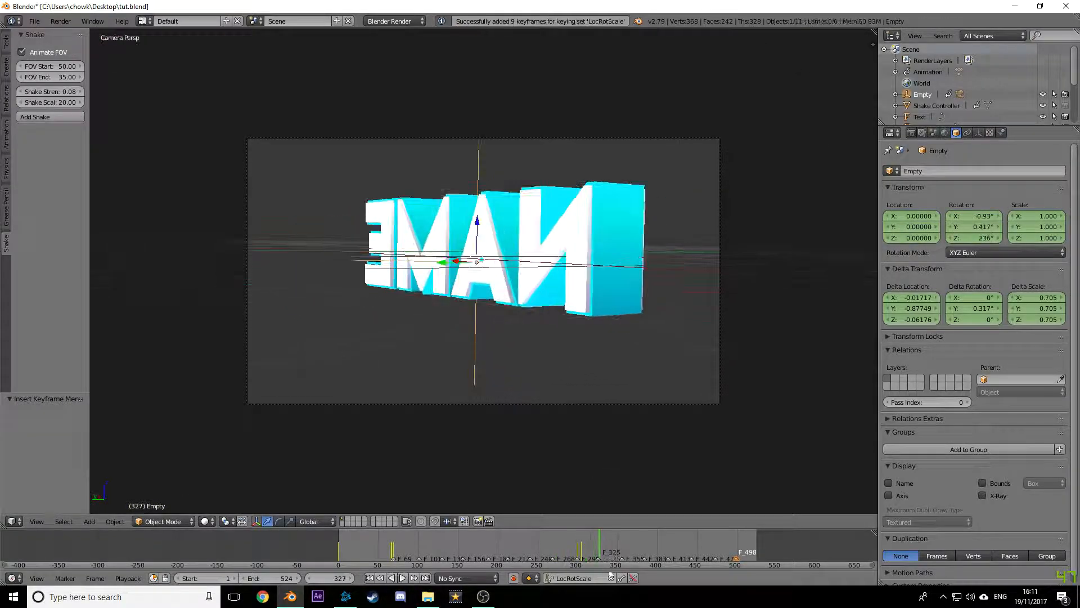
click(403, 578)
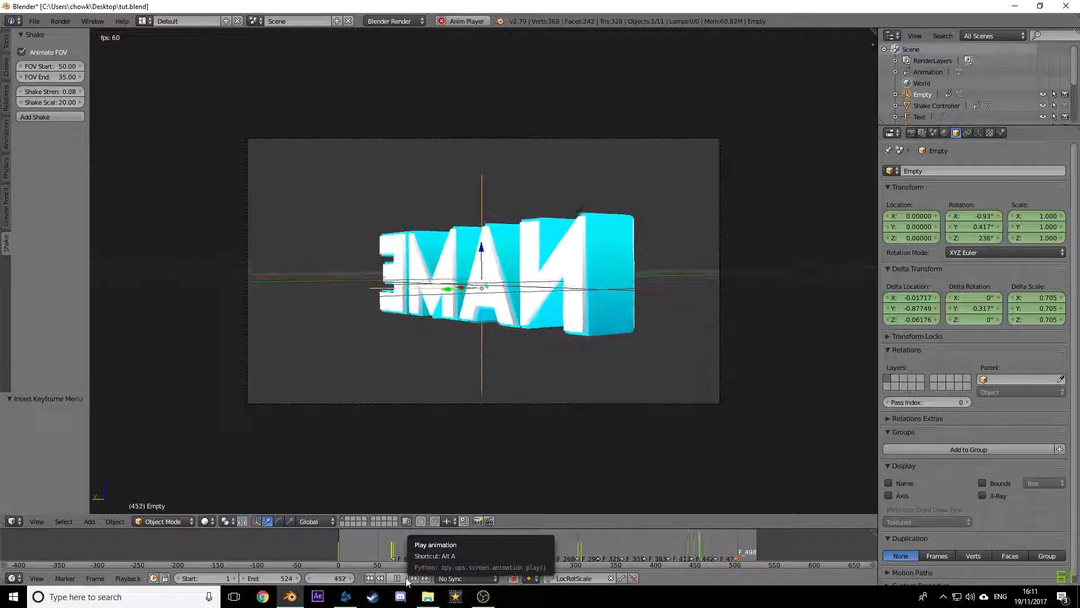
click(406, 577)
Step: Try trackball-rotating the Empty at frame 442 by about 125° and refining it to about 359° around Z
drag(701, 547, 692, 539)
key(r)
key(r)
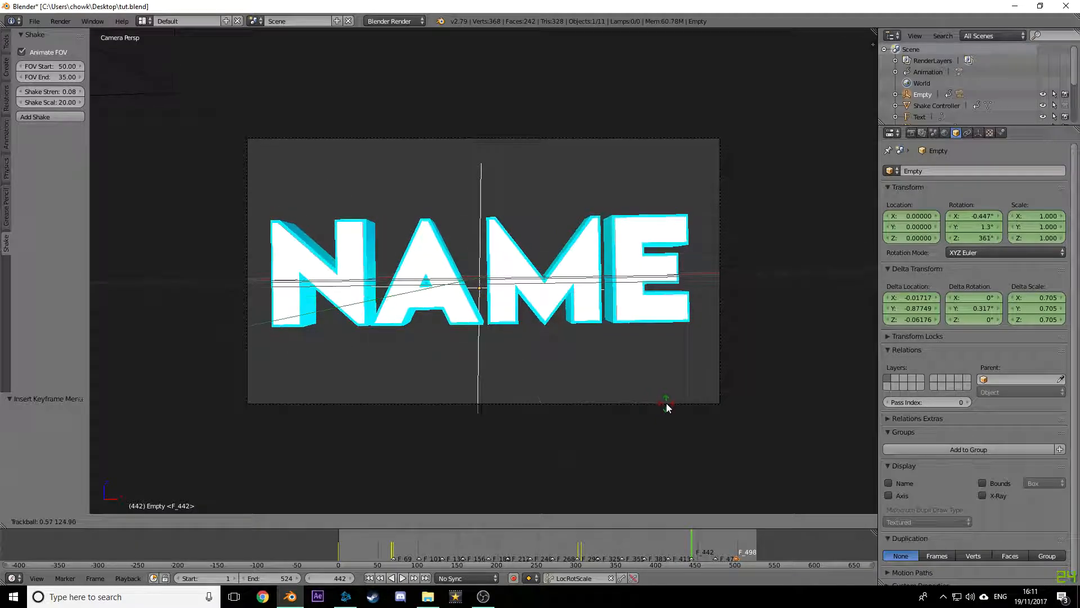
click(666, 404)
key(r)
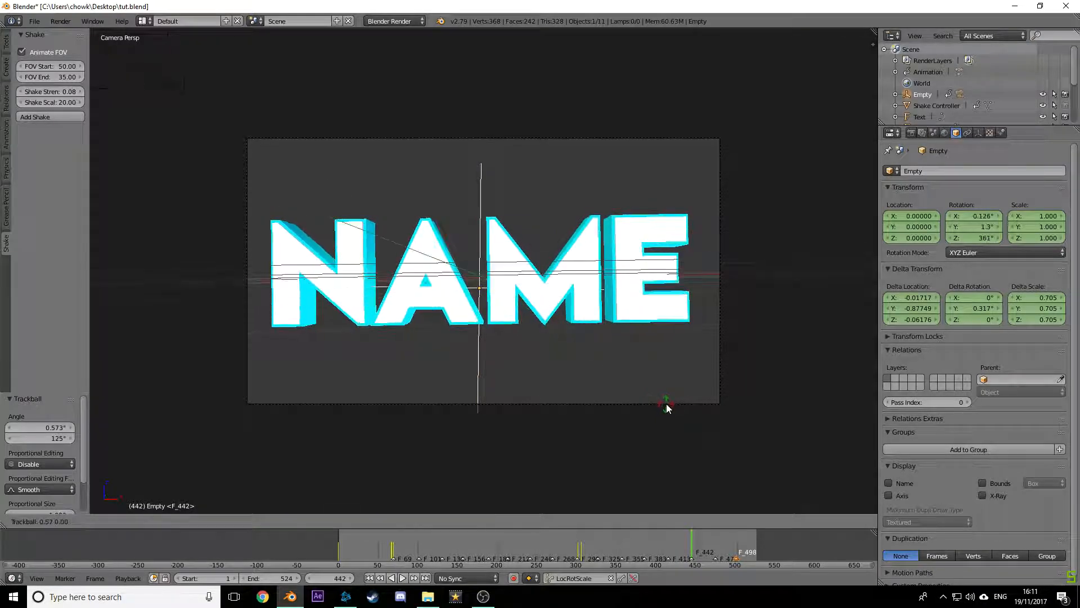
click(670, 403)
key(r)
key(r)
click(670, 401)
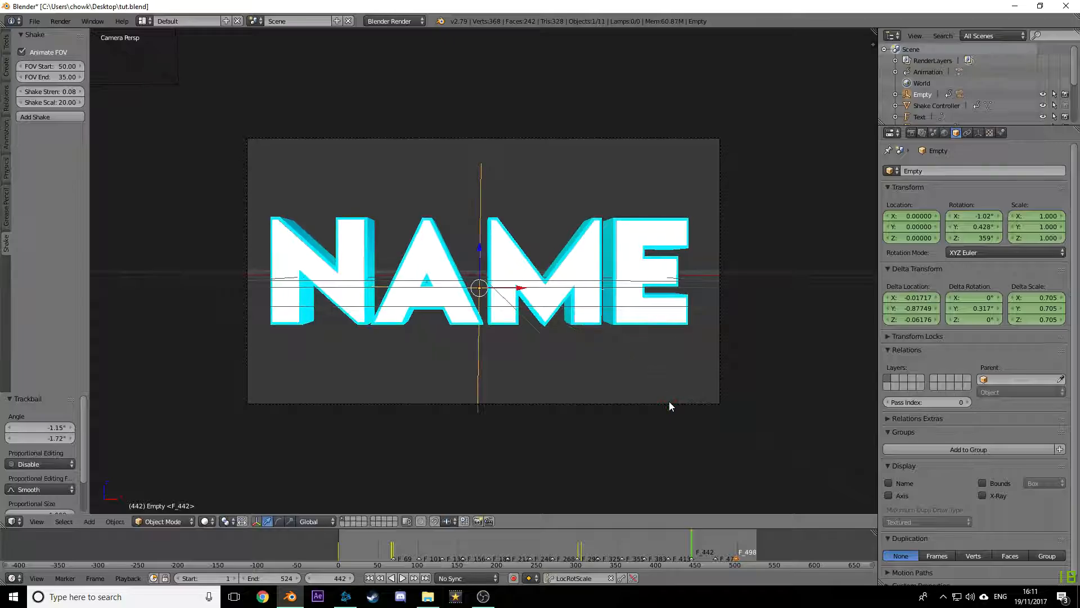
Step: Try scaling the Empty to 1.112 with small trackball corrections, and discard the unkeyed pose by stepping one frame away and back
key(s)
click(699, 404)
key(r)
key(r)
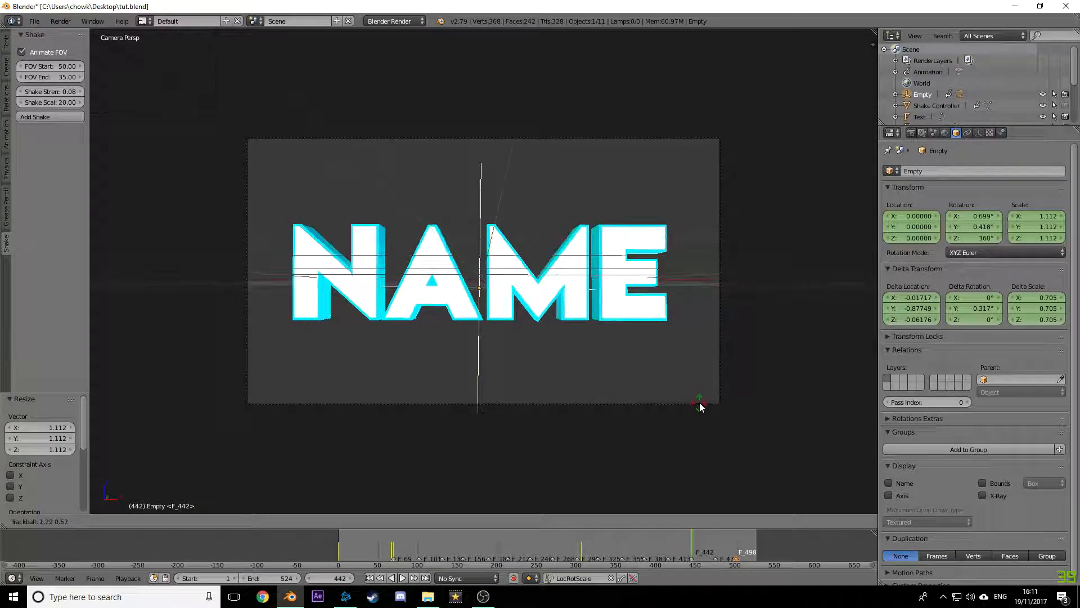
click(701, 405)
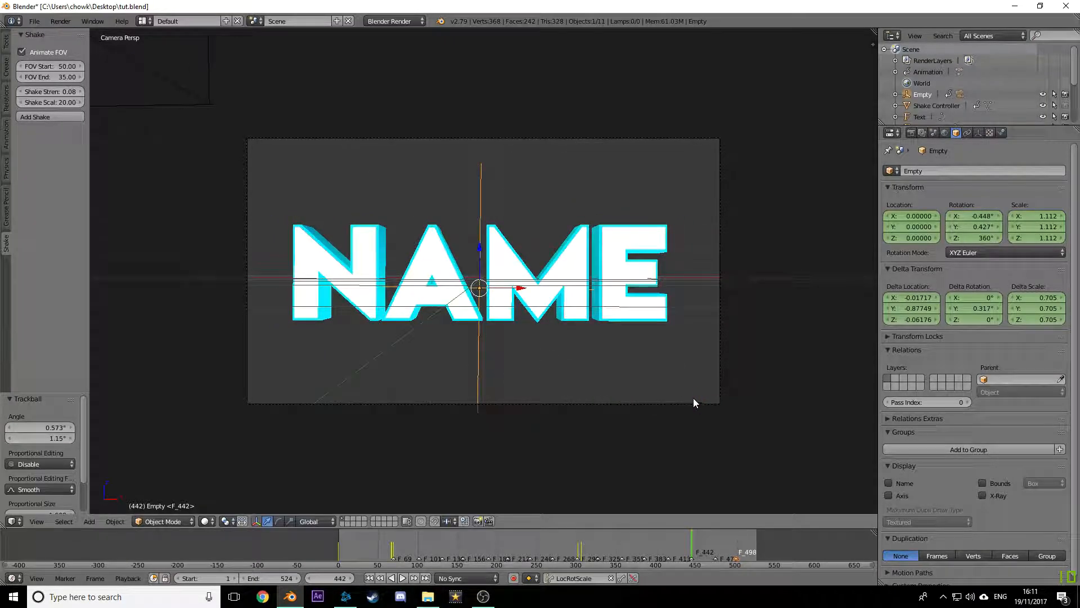
key(r)
key(r)
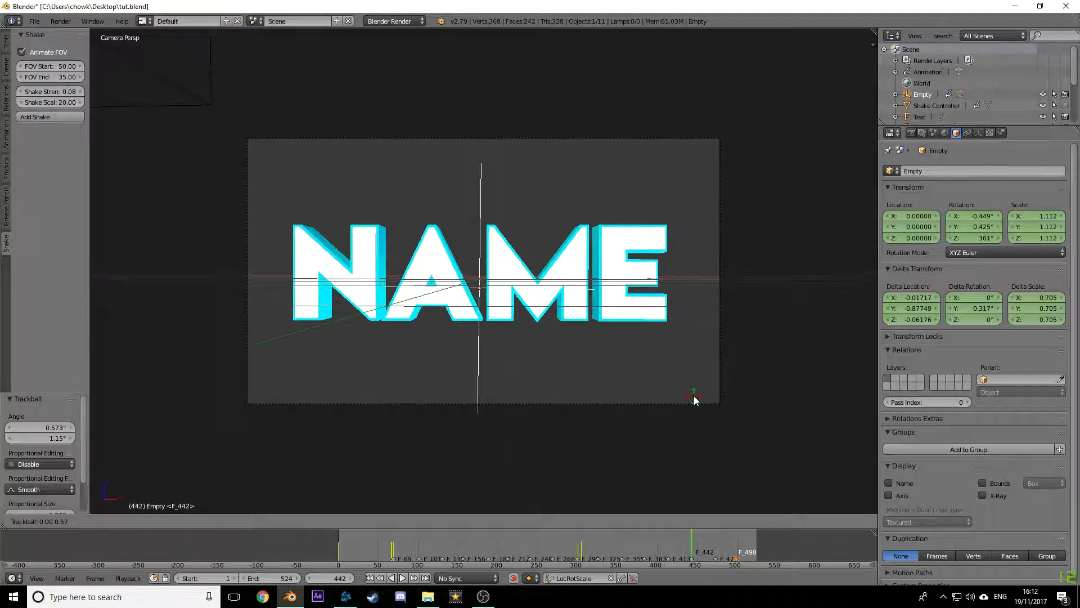
click(695, 397)
key(r)
key(r)
click(695, 395)
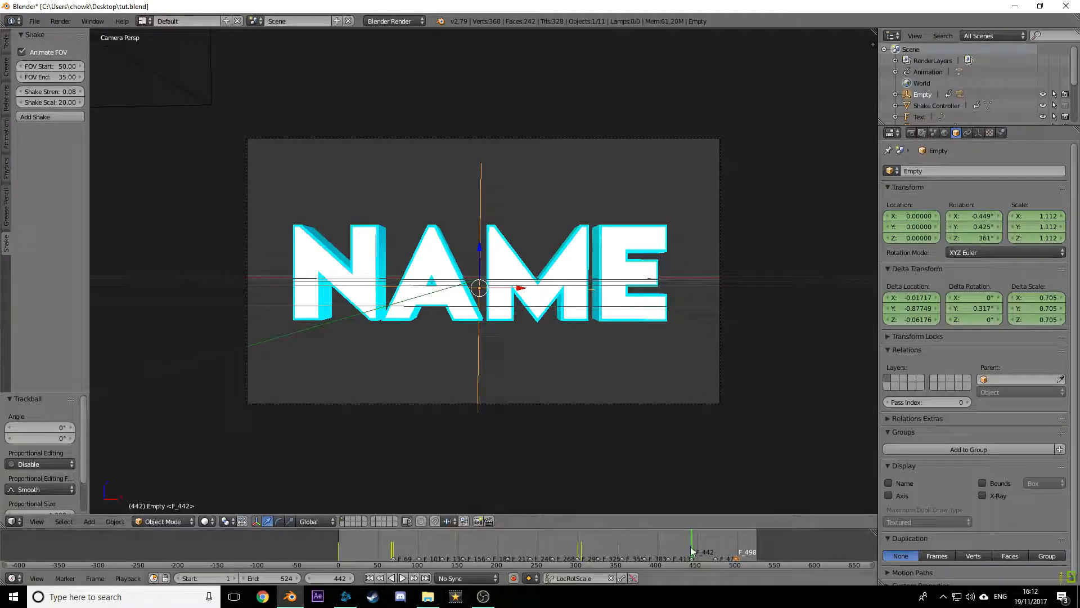
click(311, 578)
click(349, 578)
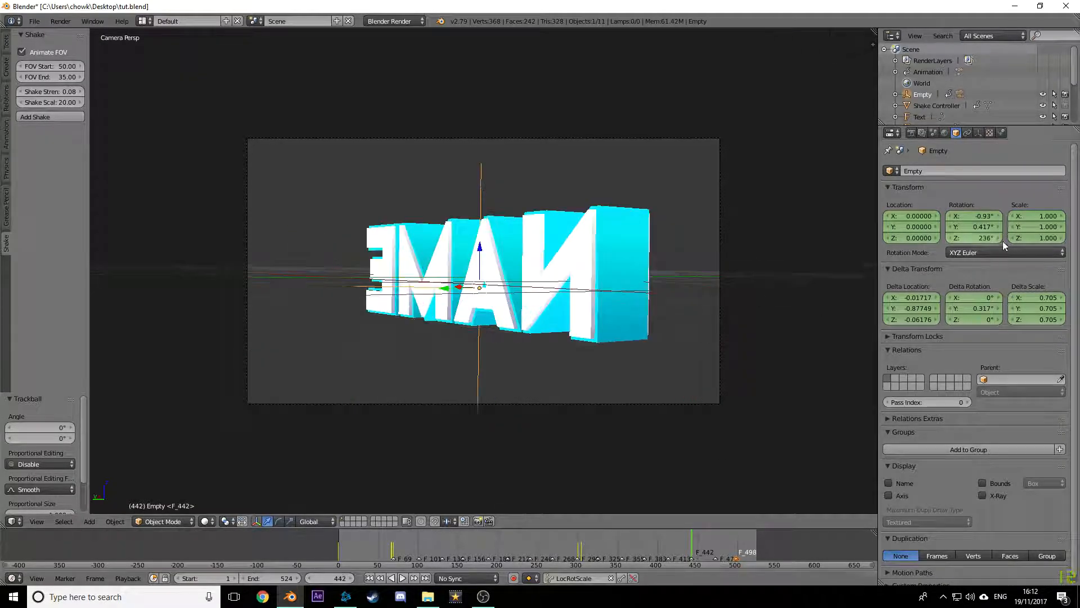
Step: Try keyframing the Empty at frame 442 with its rotation cleared and scale at 1.222, and undo the keyframe
key(alt+r)
key(s)
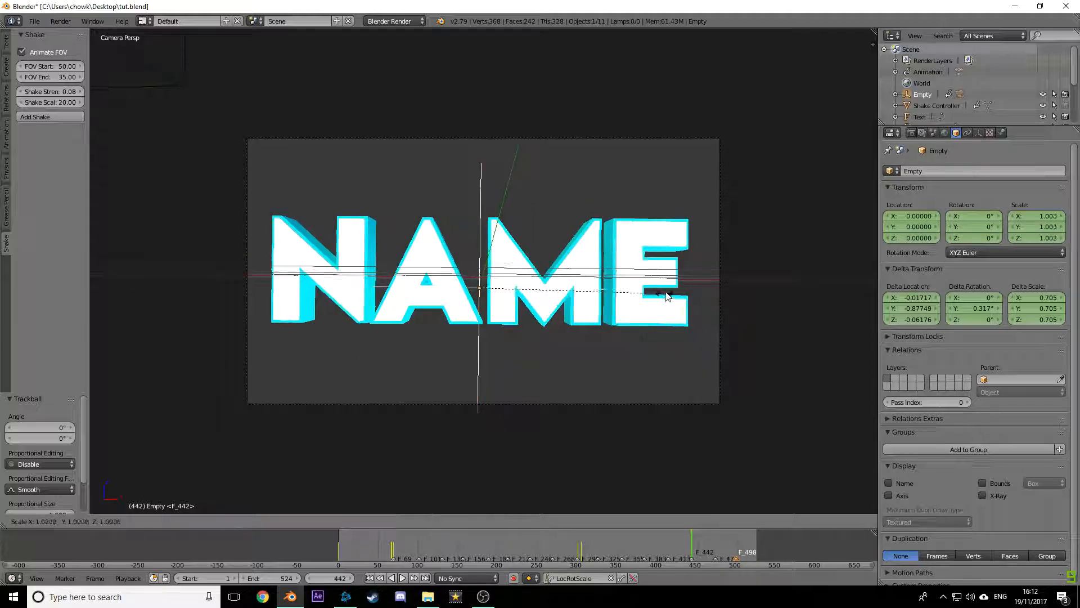
click(704, 275)
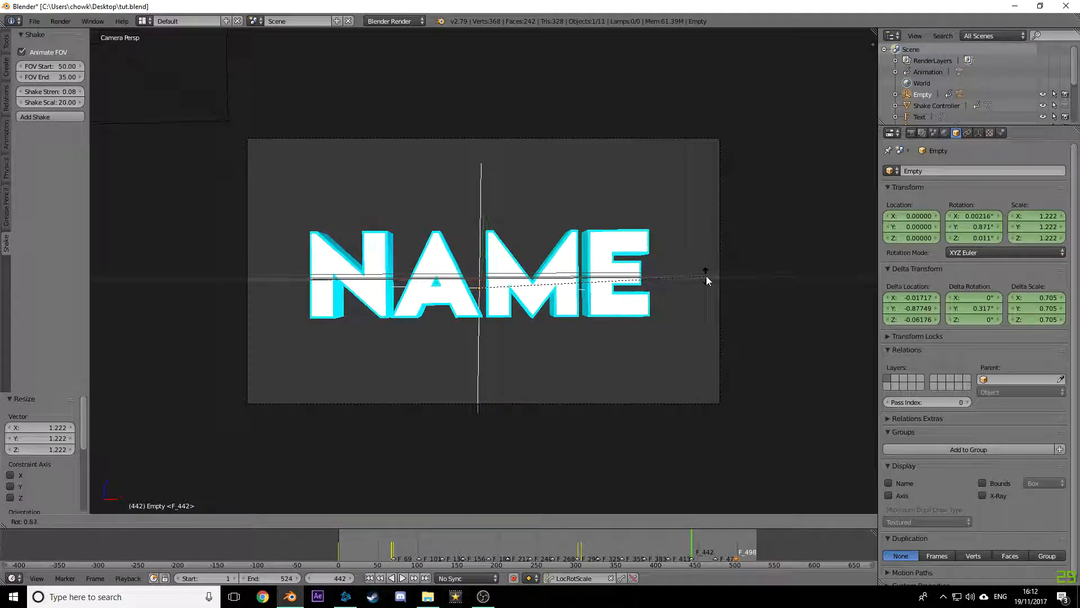
key(i)
click(403, 579)
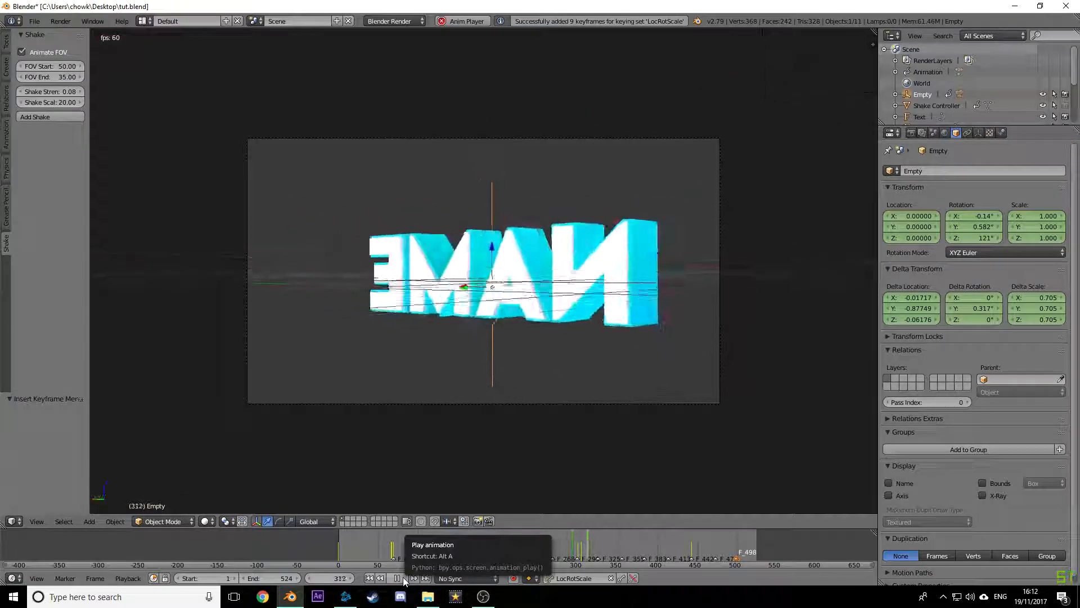
key(ctrl+z)
Step: Go to frame 450 and trackball-rotate the Empty by about 123° so the text faces forward
click(399, 578)
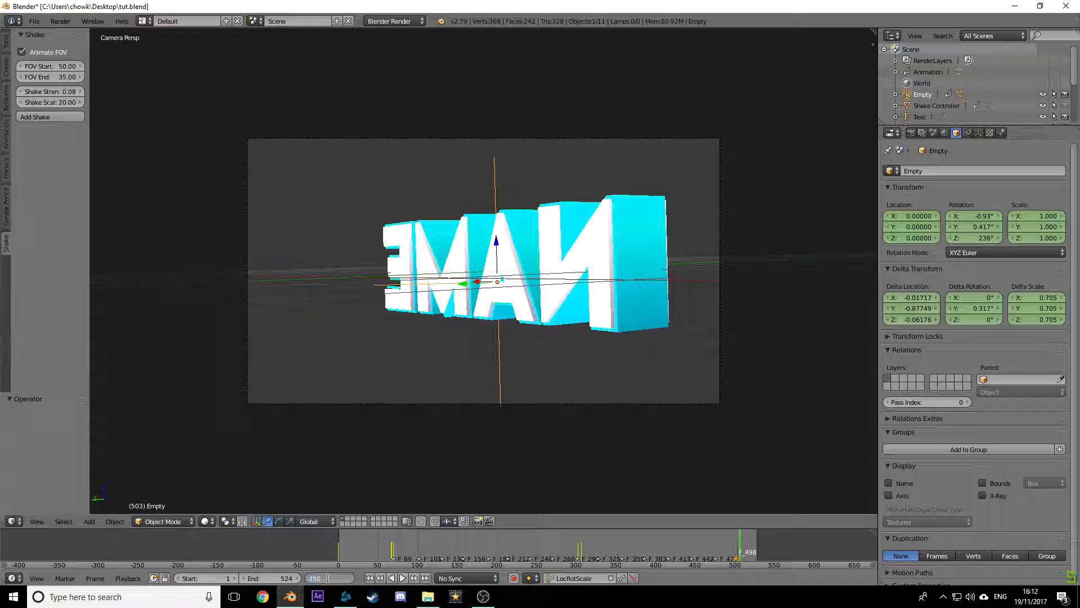
key(r)
key(r)
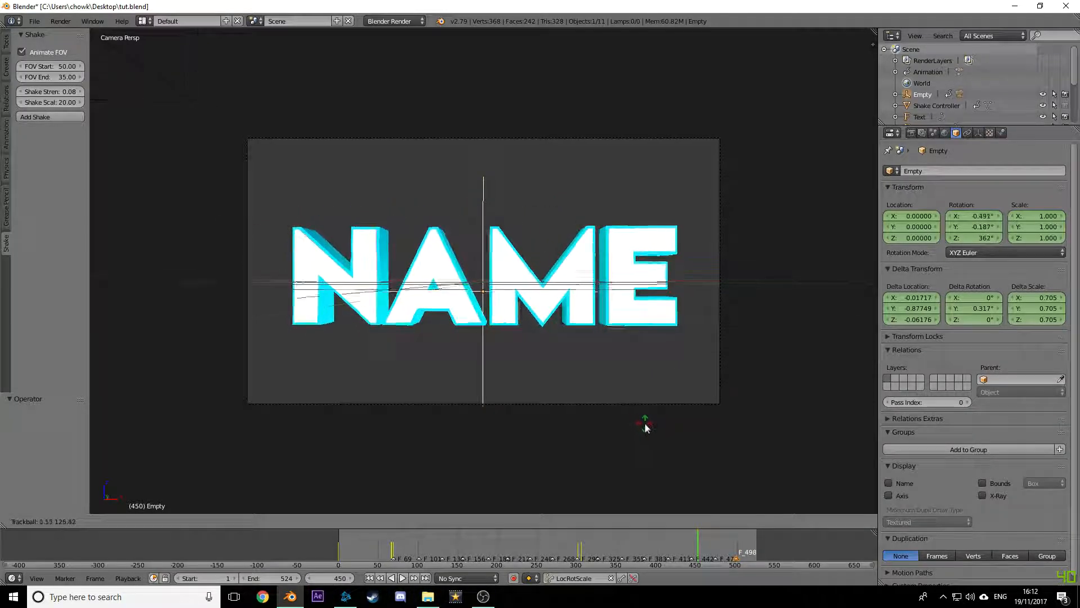
click(642, 423)
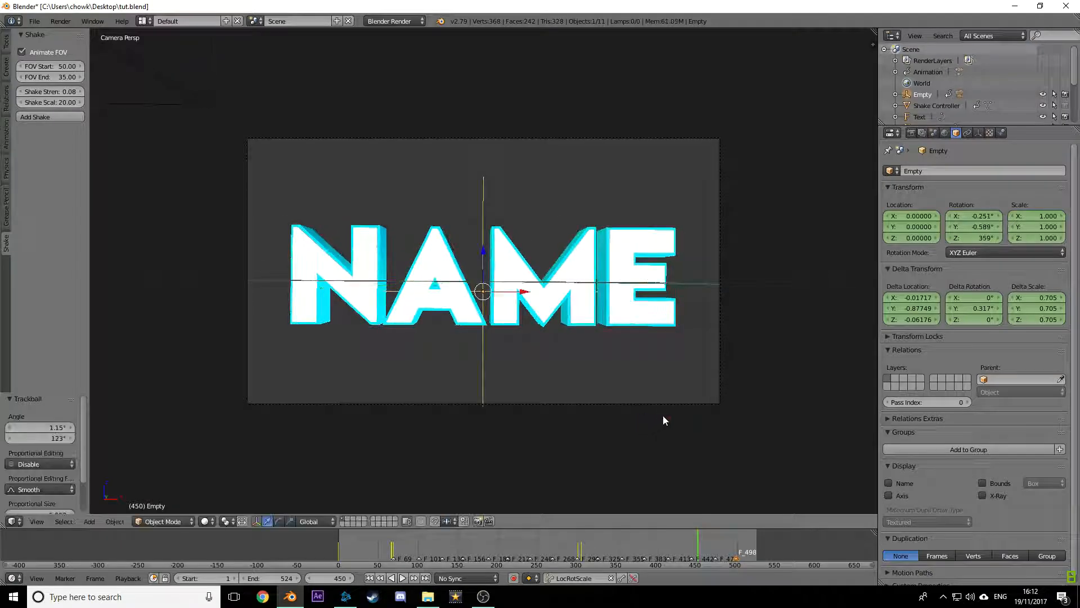
Step: Scale the Empty to about 1.283, rotate it by about 0.4°, and insert a keyframe at frame 450
key(s)
click(743, 400)
key(r)
click(742, 403)
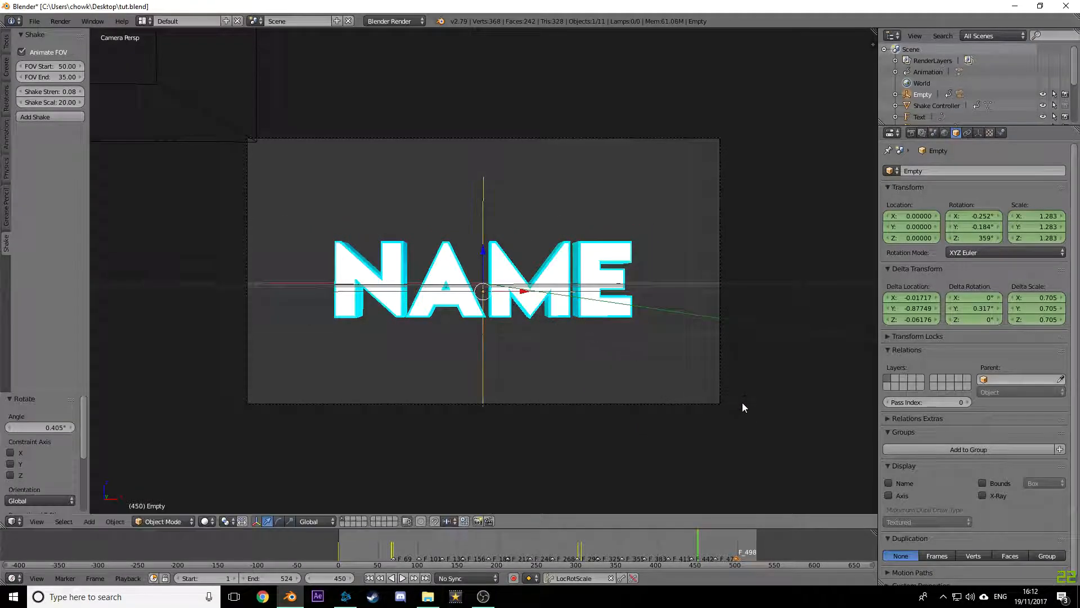
key(i)
Step: Play the whole animation from frame 0 to about frame 460 to review the new rotation and scale
click(304, 569)
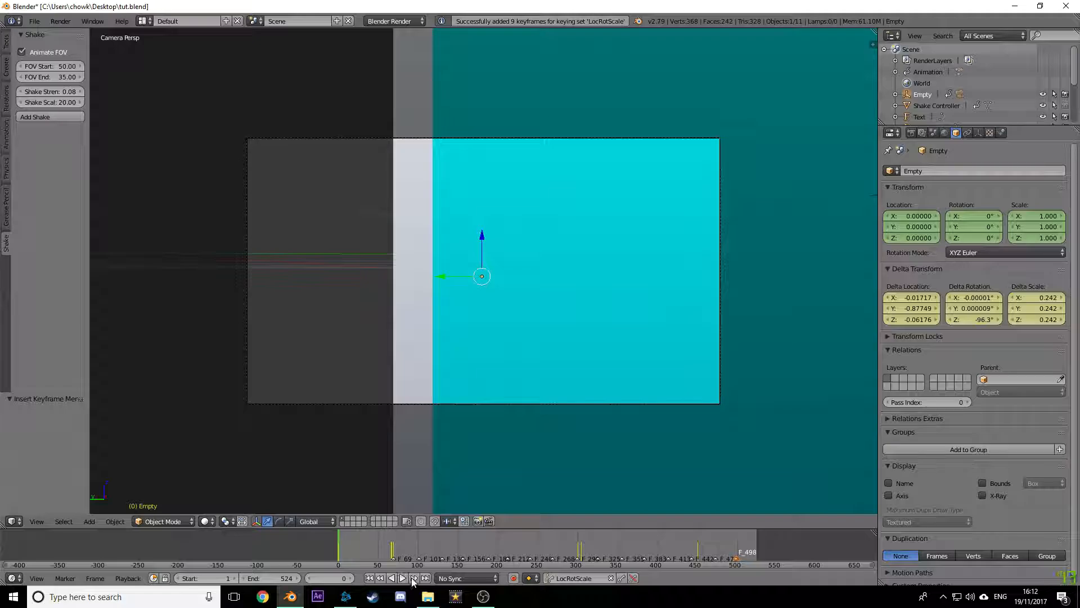
click(404, 578)
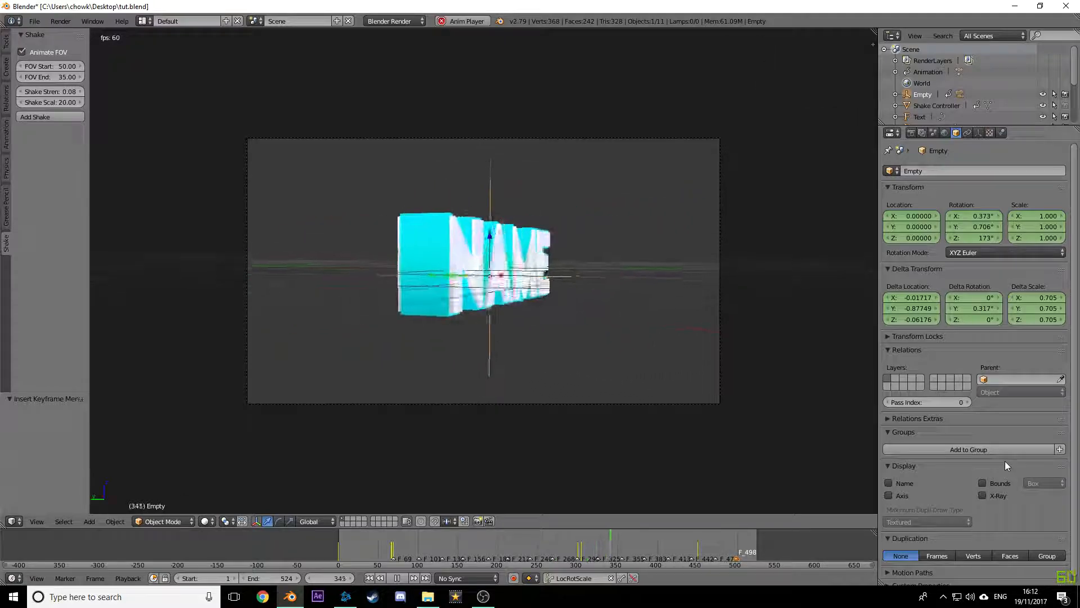
click(403, 582)
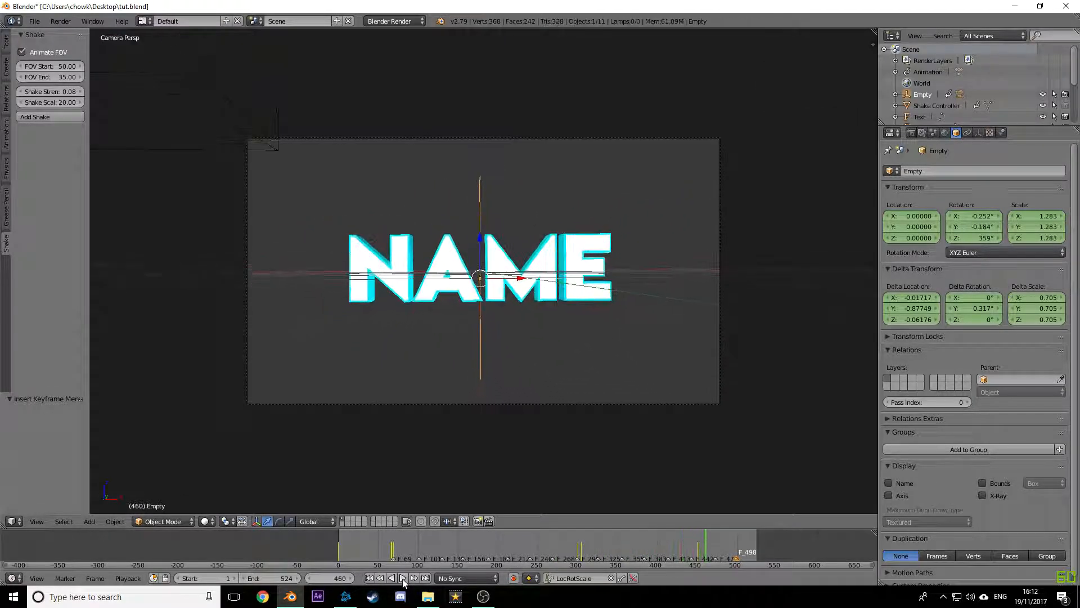
Step: At frame 524, trackball-rotate the Empty by about -164° and 86.5°, scale it up, and insert a keyframe
drag(705, 555, 760, 541)
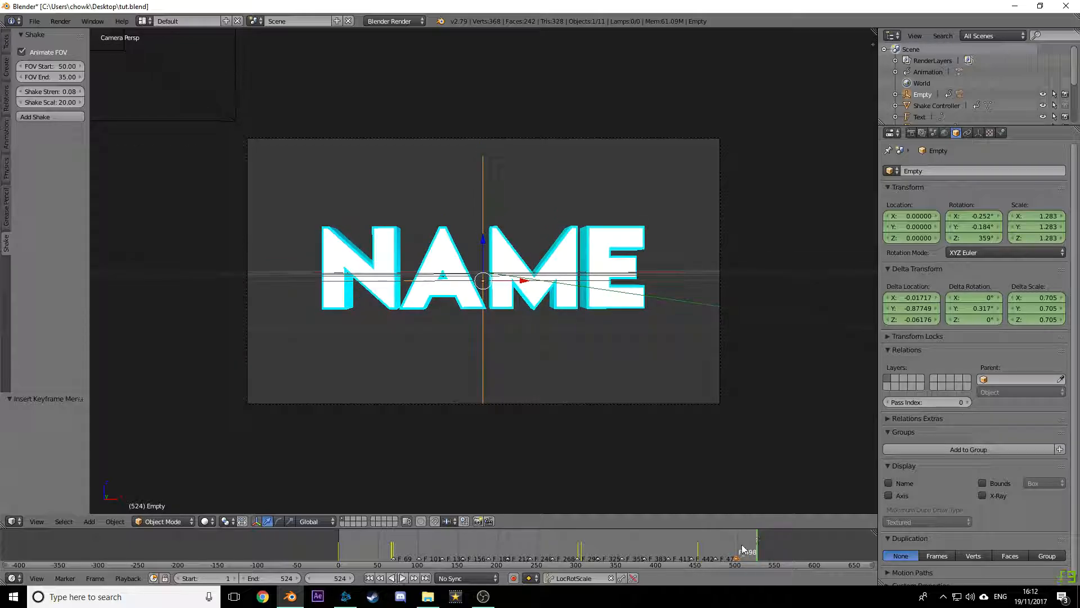
key(r)
key(r)
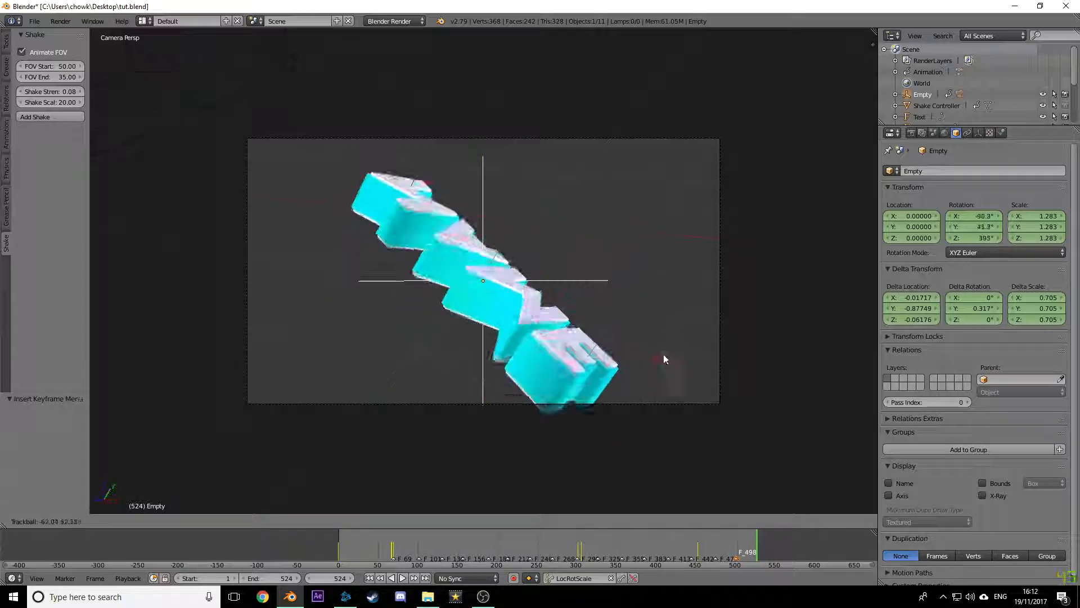
click(691, 295)
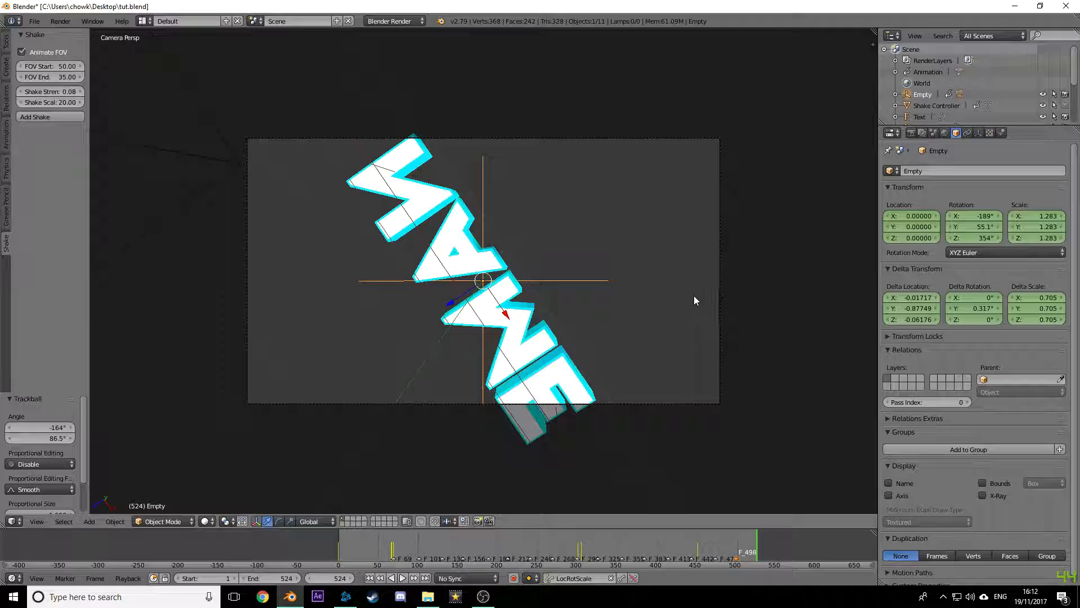
key(s)
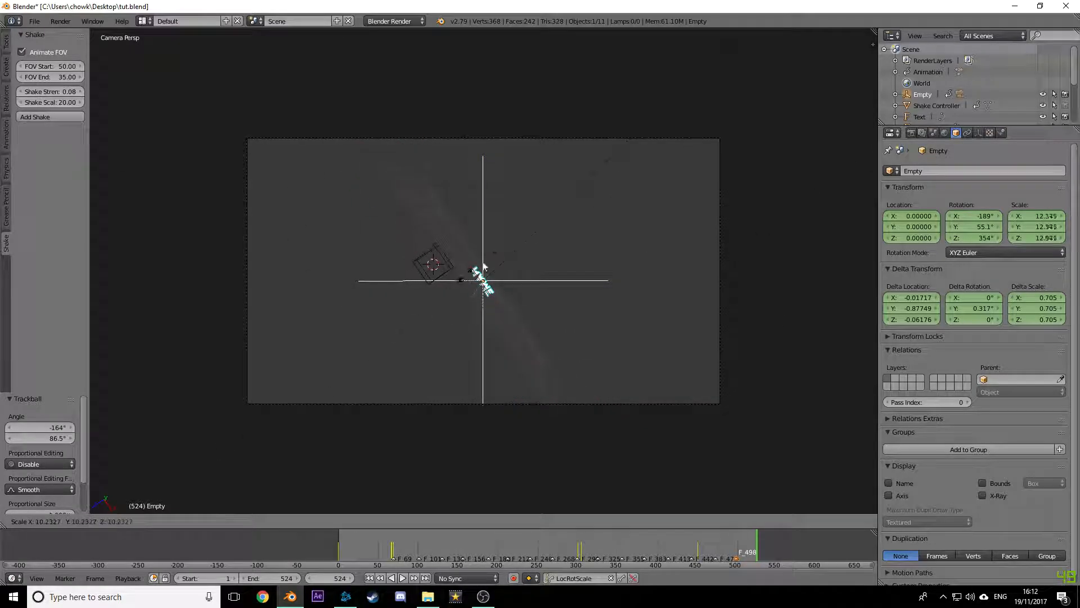
click(596, 197)
key(i)
Step: Play the animation to about frame 354 to review the motion, and scrub back to frame 294
drag(731, 551, 454, 559)
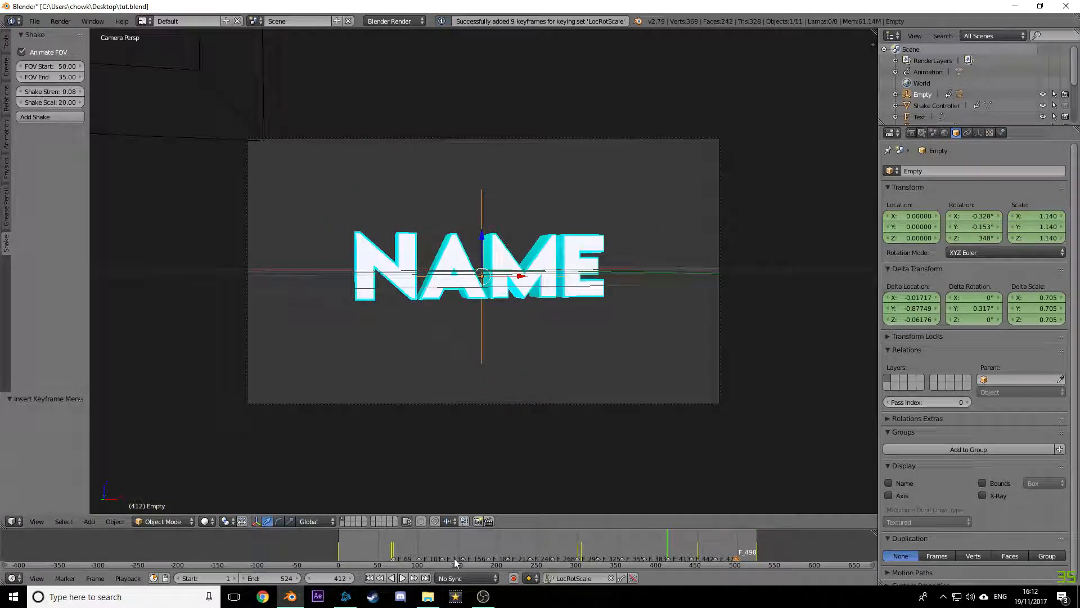
click(402, 578)
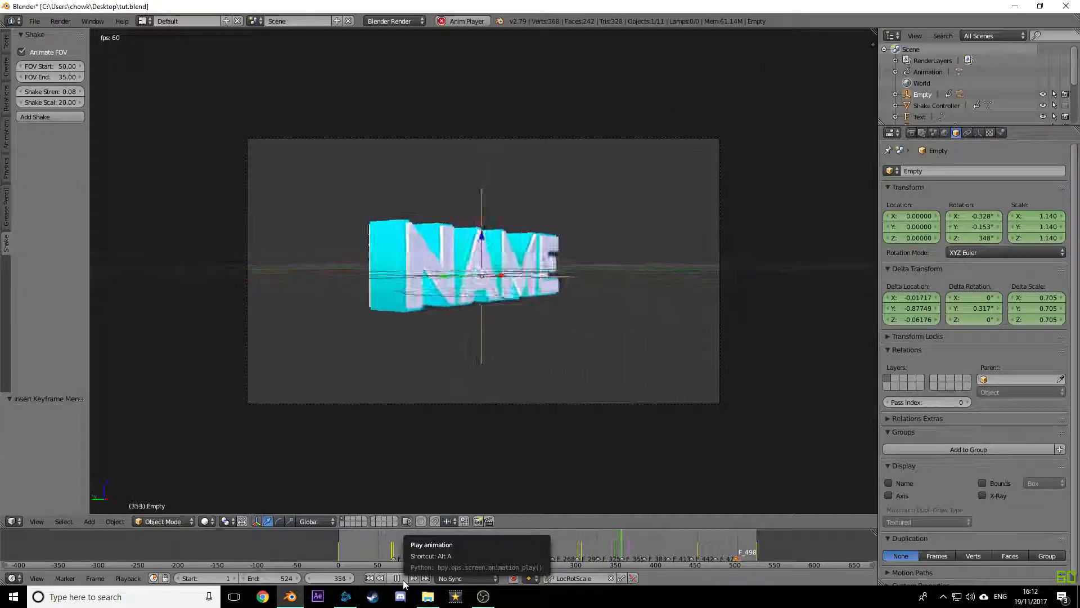
click(403, 580)
scroll(574, 550, up, 4)
drag(622, 548, 617, 545)
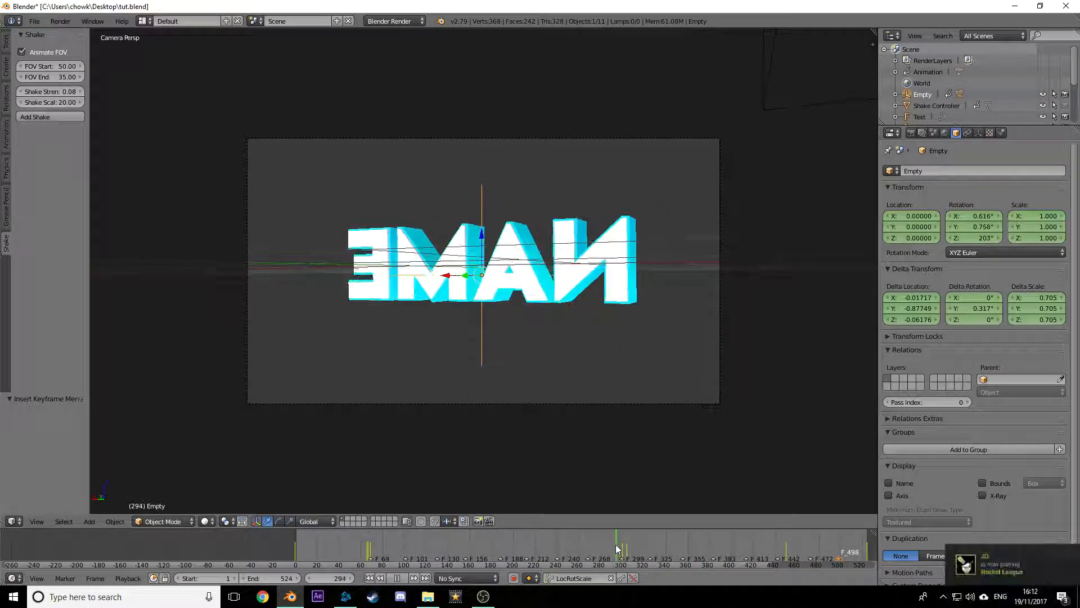
Step: In the Video Editing layout's dope sheet, move the Empty's two keyframes near the F_299 marker to frames 296 and 299
click(142, 21)
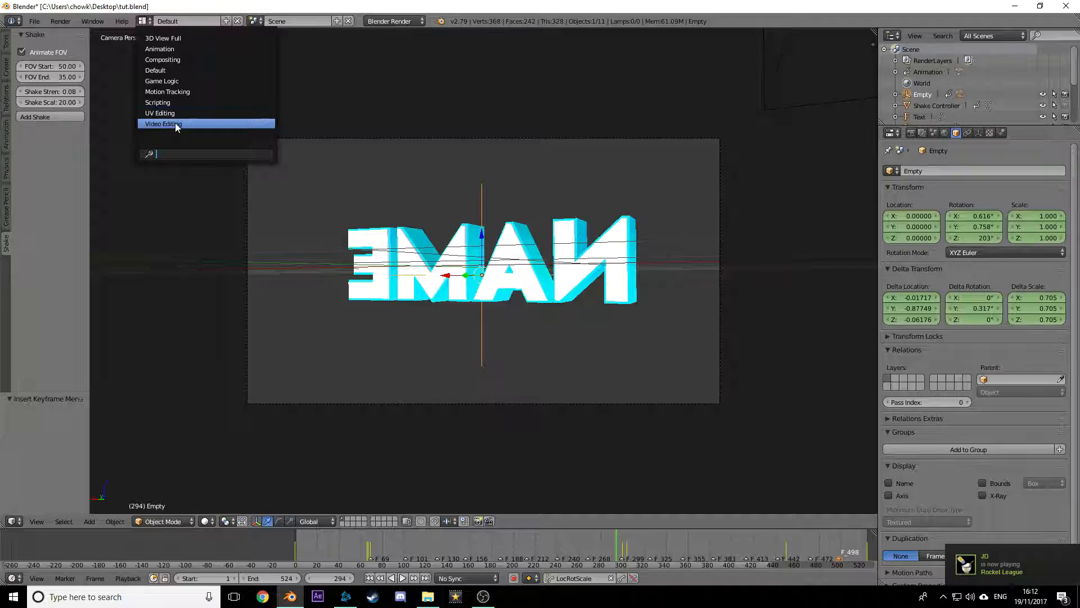
click(176, 124)
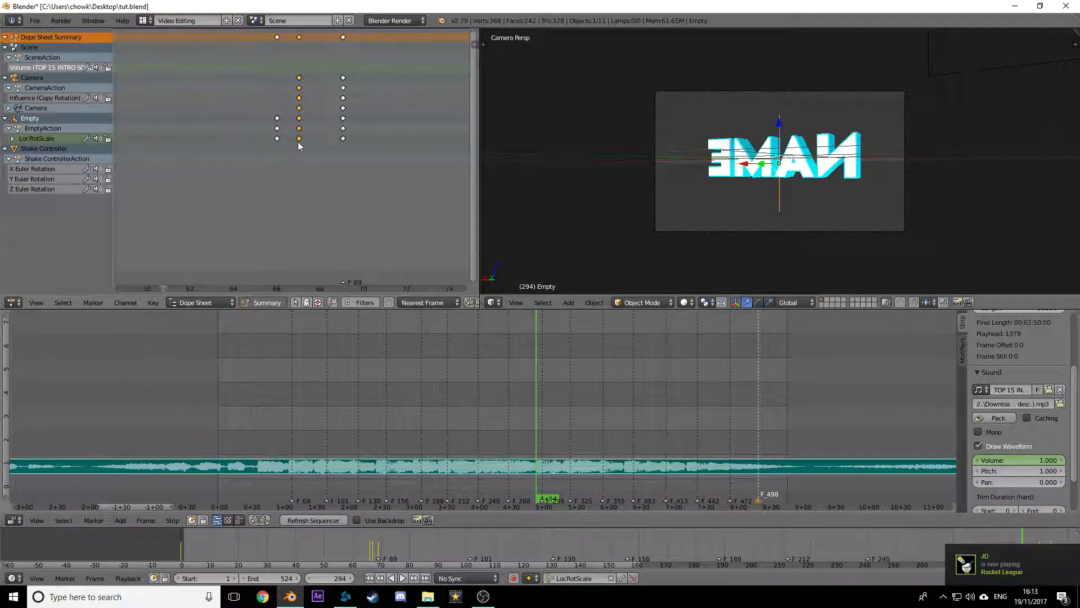
scroll(360, 170, down, 12)
middle_drag(309, 185, 225, 217)
scroll(416, 180, down, 7)
scroll(293, 180, down, 6)
scroll(366, 152, up, 9)
middle_drag(389, 147, 335, 129)
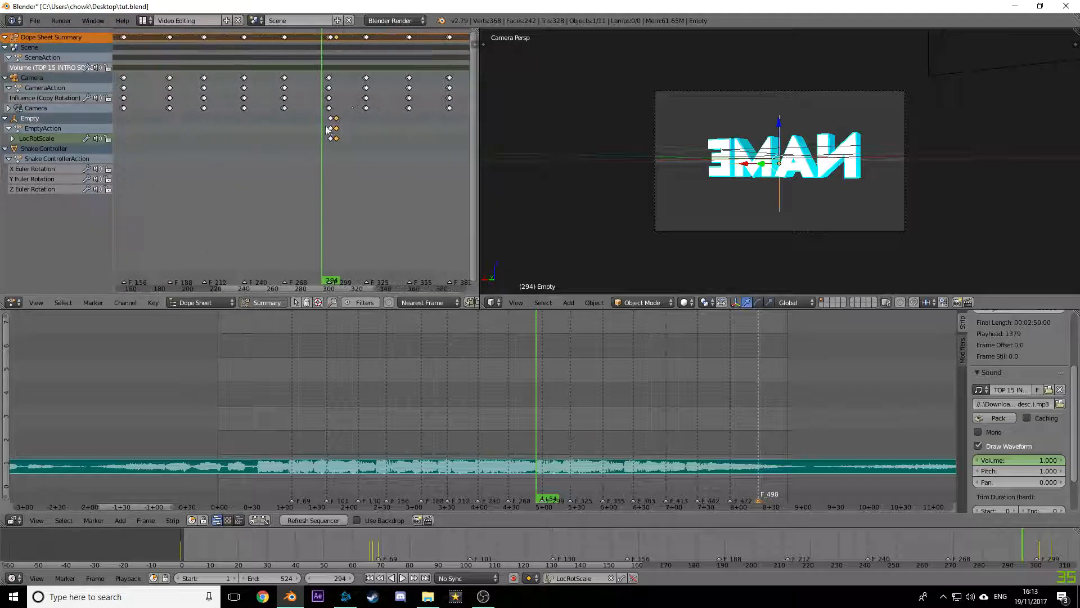
scroll(333, 127, up, 16)
scroll(305, 87, up, 11)
middle_drag(335, 92, 354, 104)
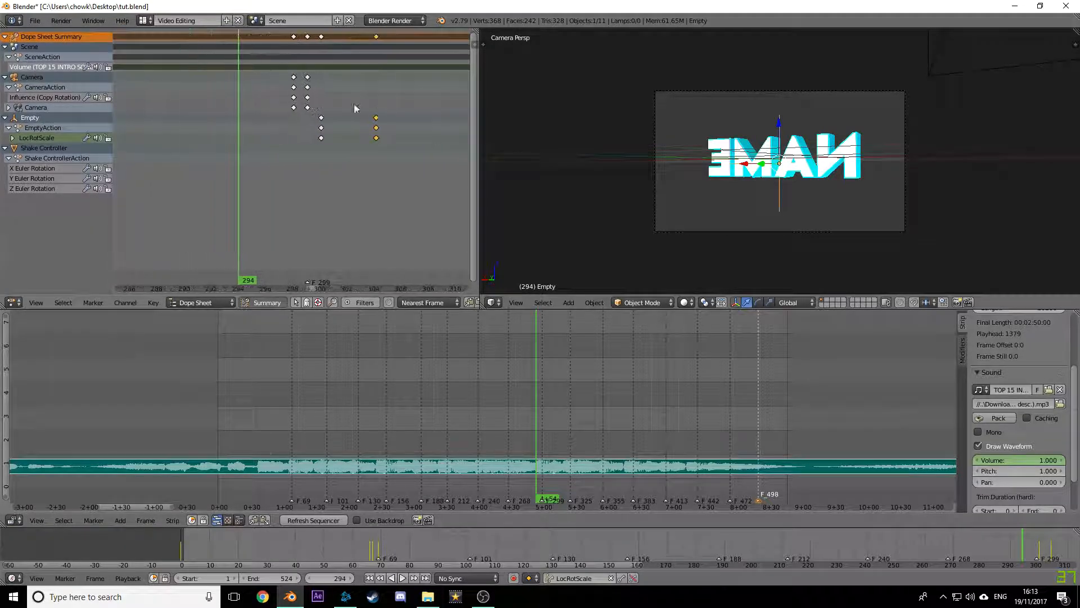
right_drag(321, 37, 262, 37)
right_drag(377, 37, 316, 40)
Step: Play the animation around the F_299 marker up to frame 350 to check the moved keyframes against the music
click(402, 577)
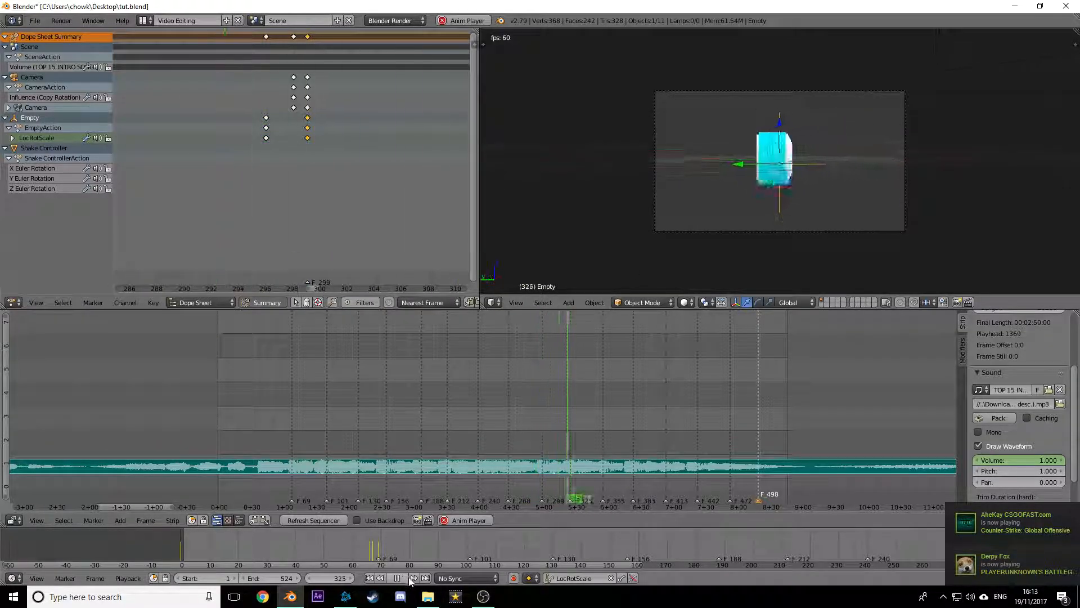
scroll(586, 556, down, 8)
click(676, 546)
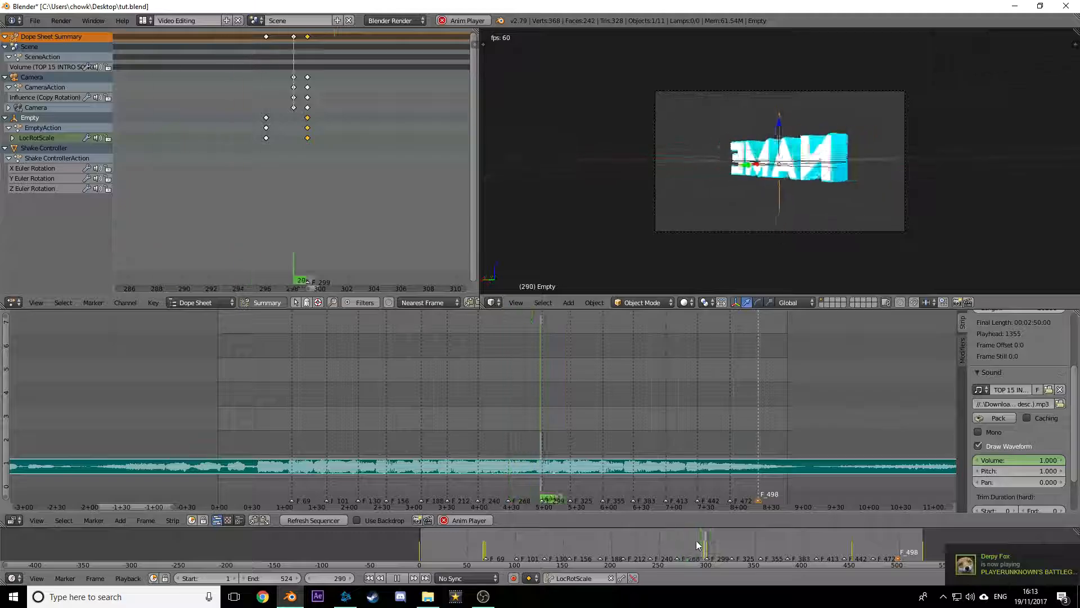
click(397, 578)
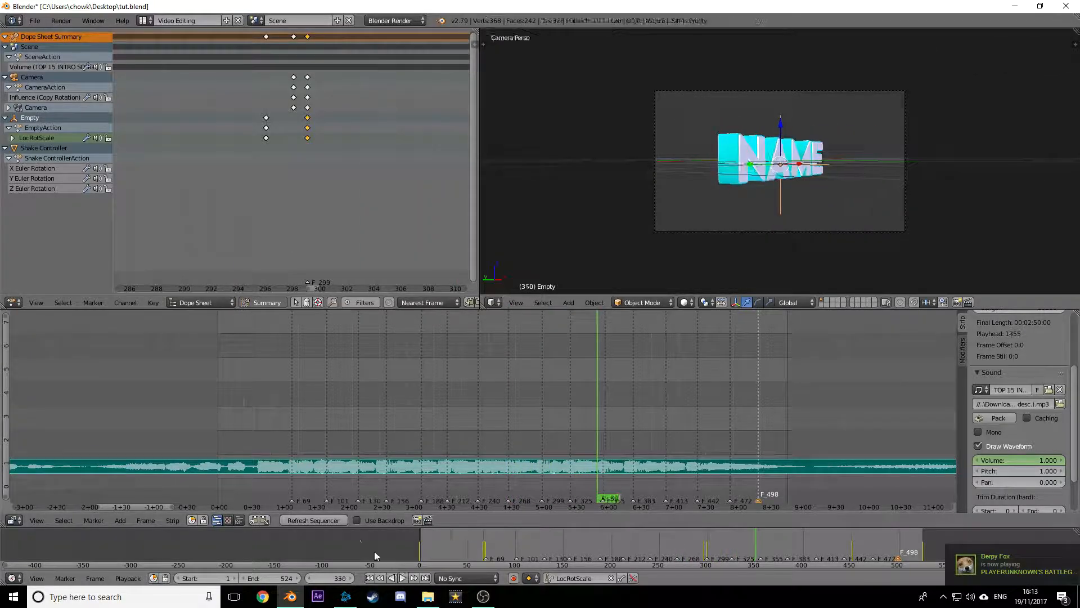
Step: Return to the Default layout and go to frame 152, viewing the text outside the camera view
click(143, 20)
click(169, 66)
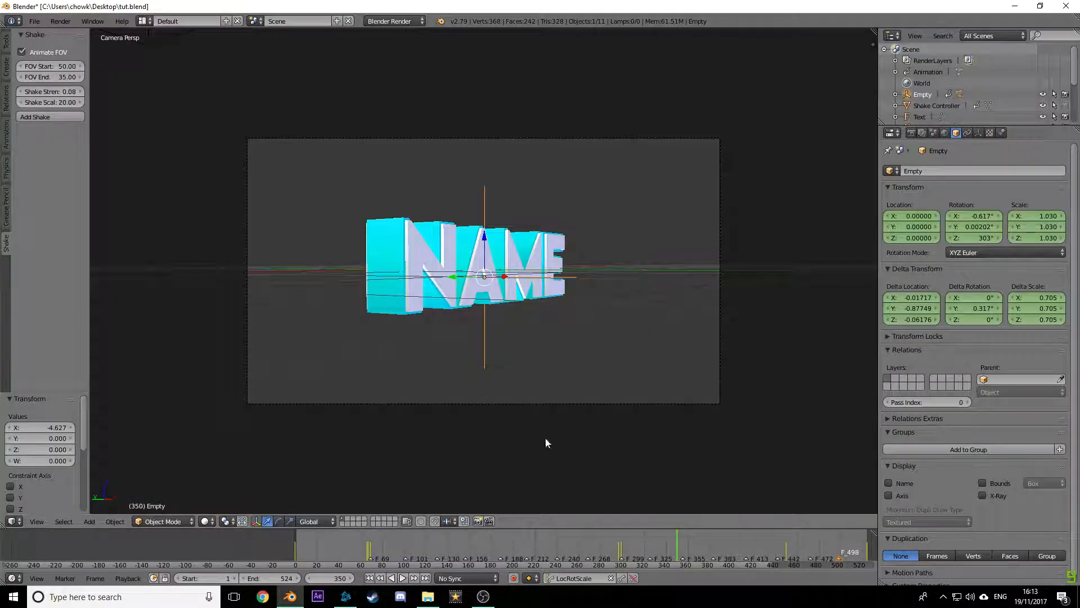
scroll(555, 544, down, 3)
middle_drag(556, 544, 535, 547)
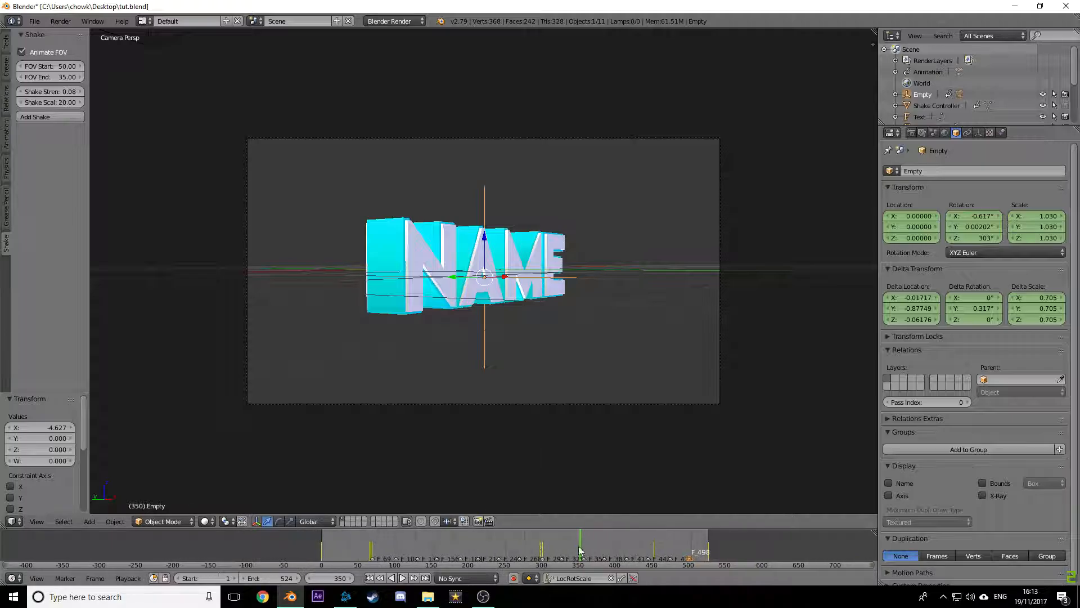
drag(578, 546, 316, 571)
middle_drag(524, 372, 629, 326)
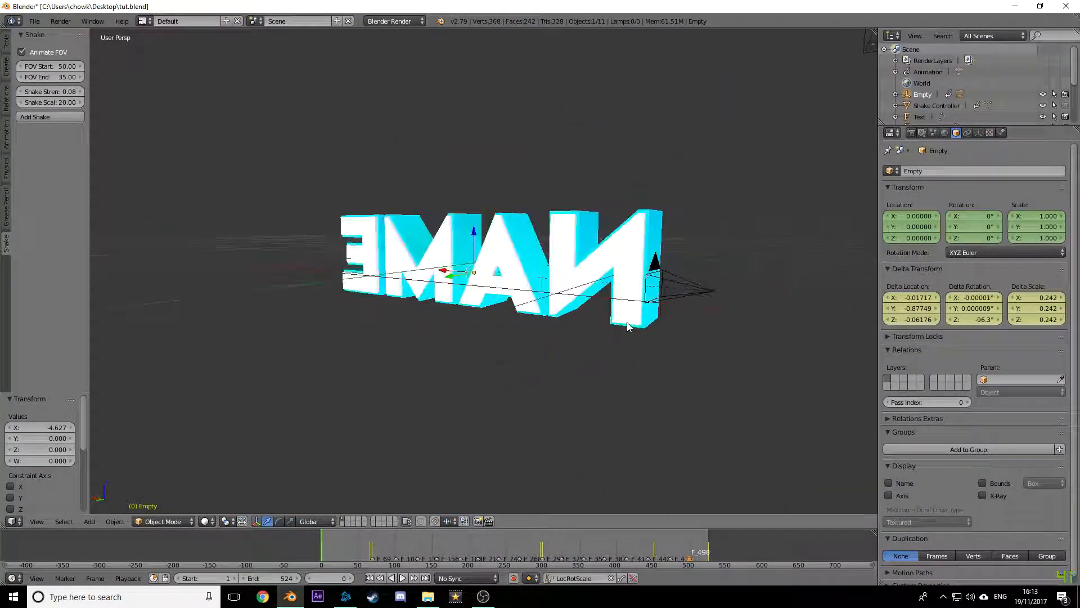
click(433, 545)
Step: View the NAME text from the front and add a cube-shaped Empty to the scene
middle_drag(596, 361, 464, 338)
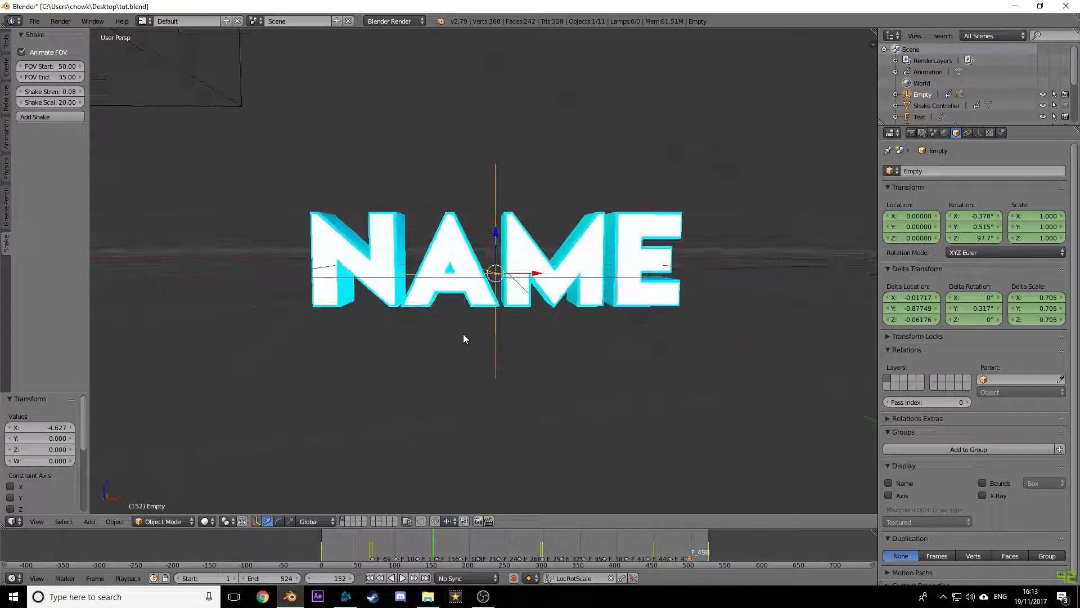
key(shift+a)
mouse_move(464, 335)
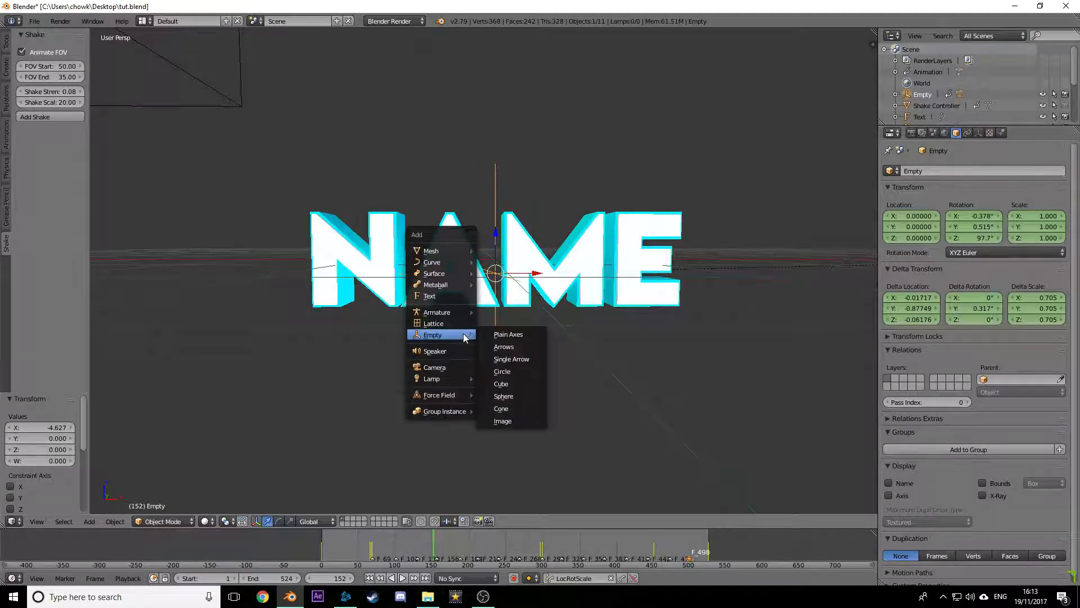
click(518, 383)
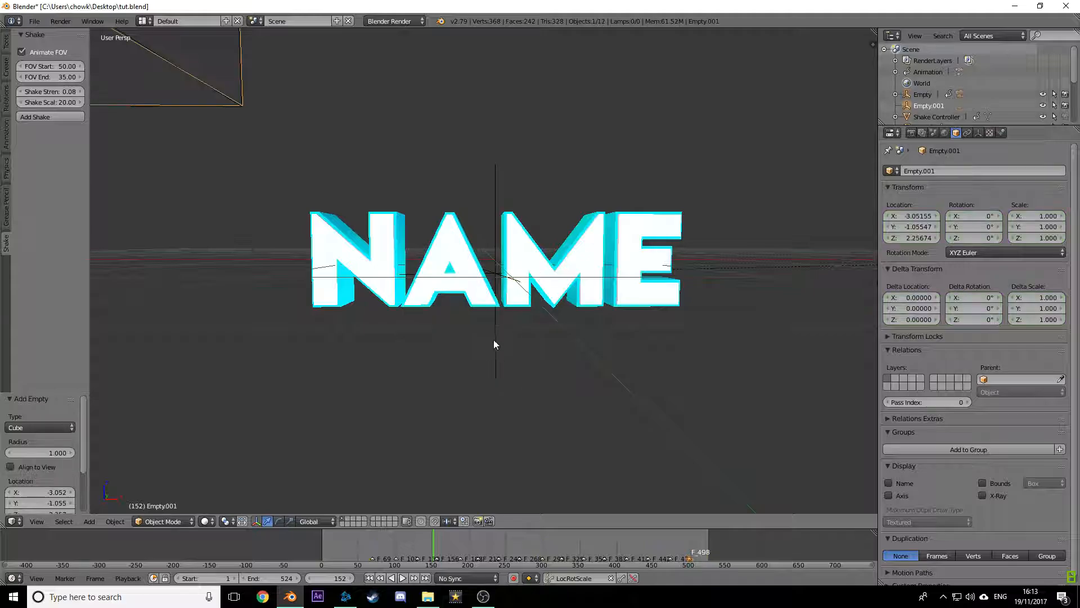
Step: Lower the new cube Empty toward the text's height and move it about 1.284 along X
scroll(494, 339, down, 8)
drag(396, 166, 398, 216)
drag(434, 256, 474, 254)
Step: Select the Shake Controller and lower it by about 1.823 along Z, clear of the new cube Empty
right_click(414, 185)
drag(392, 171, 504, 433)
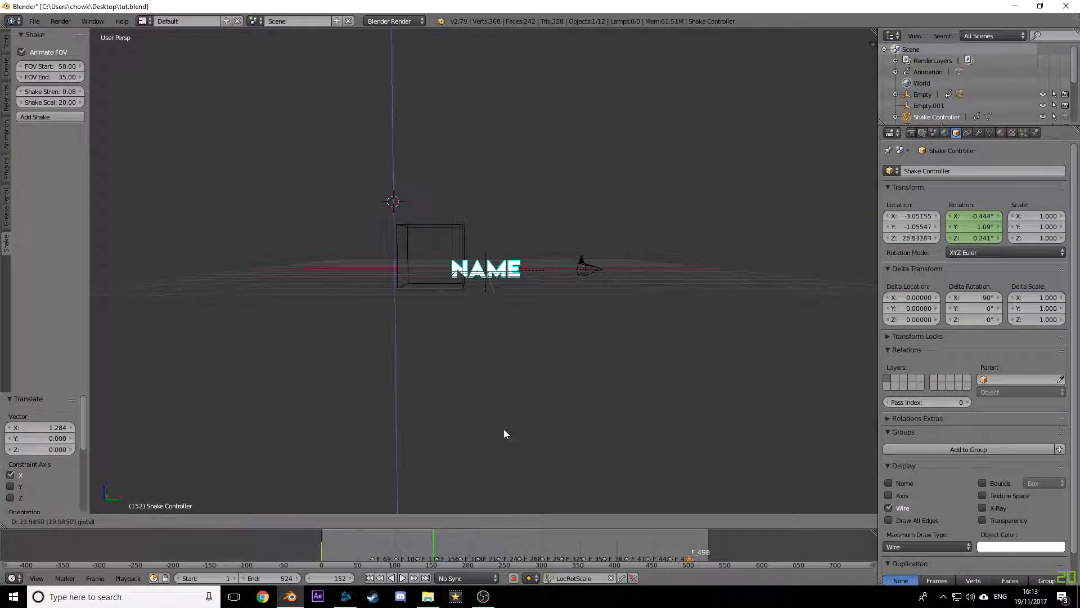
drag(451, 223, 450, 224)
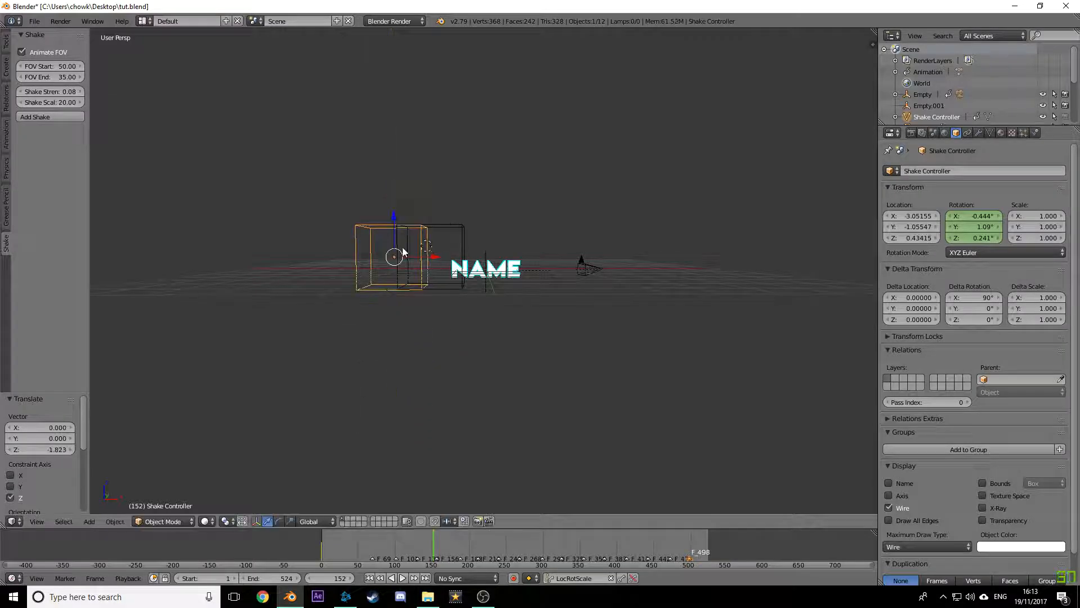
drag(418, 257, 468, 242)
Step: Reselect the cube Empty and move it over the letter N, to about X -0.780 and Z 0.167
right_click(448, 237)
scroll(449, 249, up, 4)
scroll(466, 237, up, 2)
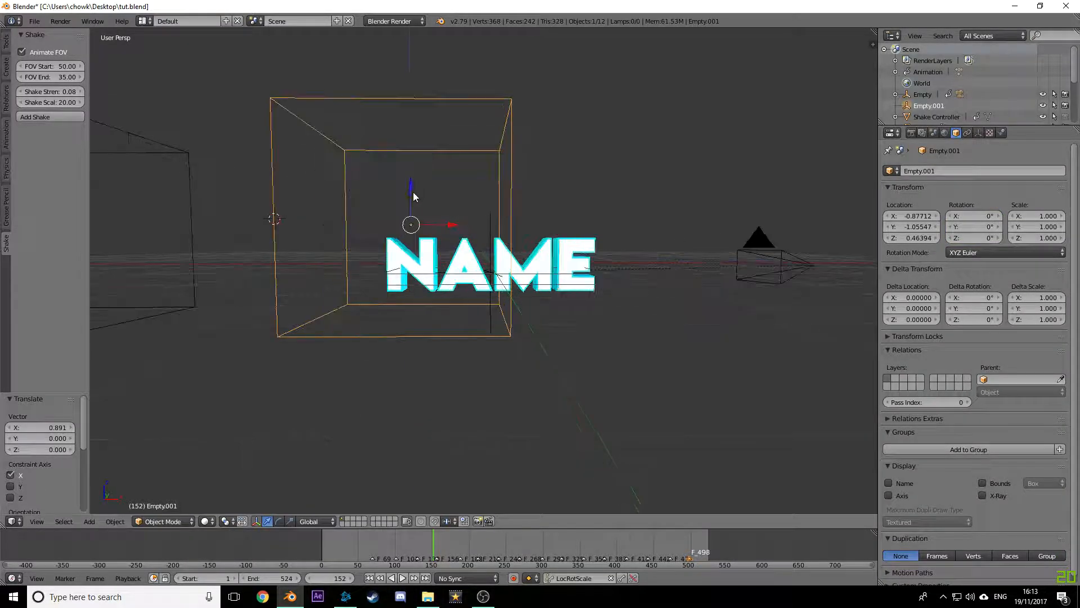
drag(412, 194, 415, 223)
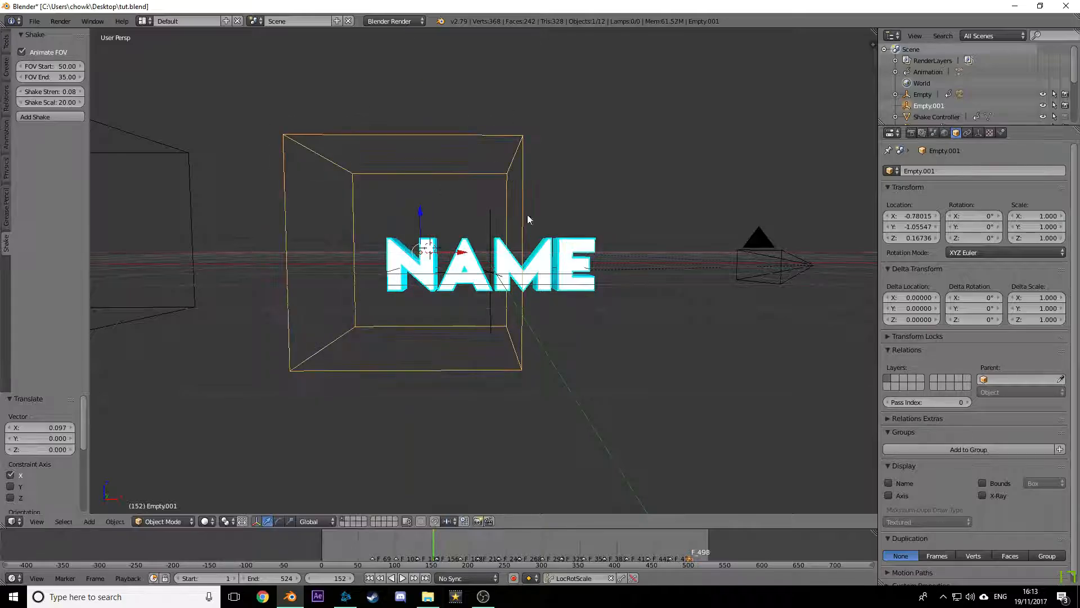
Step: Scale the cube Empty down in two passes to about 0.282 so it matches the letter N's size
key(s)
click(504, 198)
middle_drag(504, 202, 583, 288)
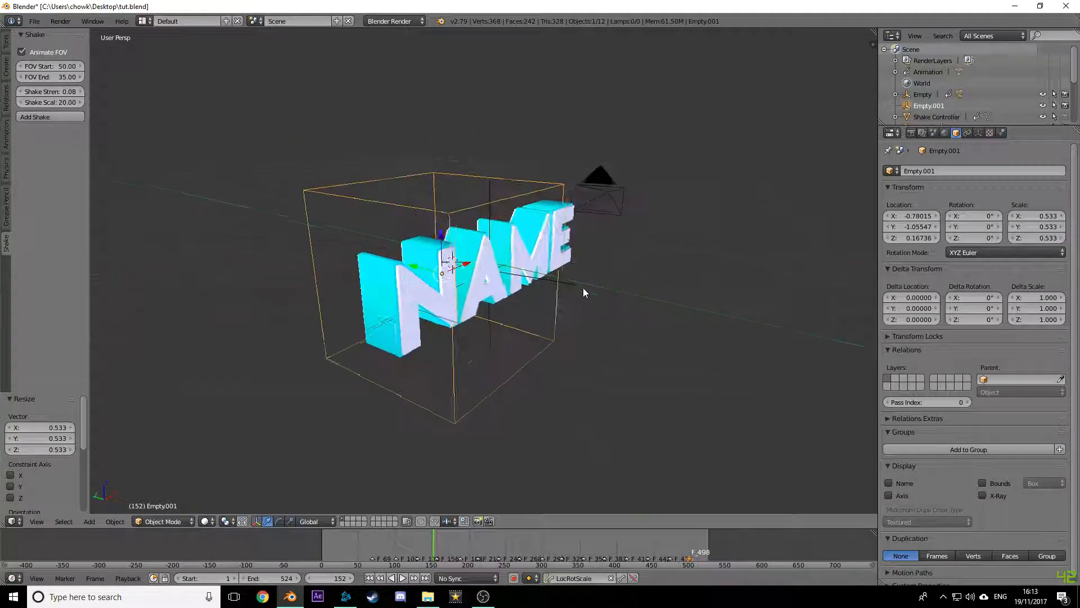
key(s)
click(485, 218)
Step: Fine-position the cube Empty around the letter N at about X -0.857 and Z 0.070
middle_drag(485, 218, 445, 223)
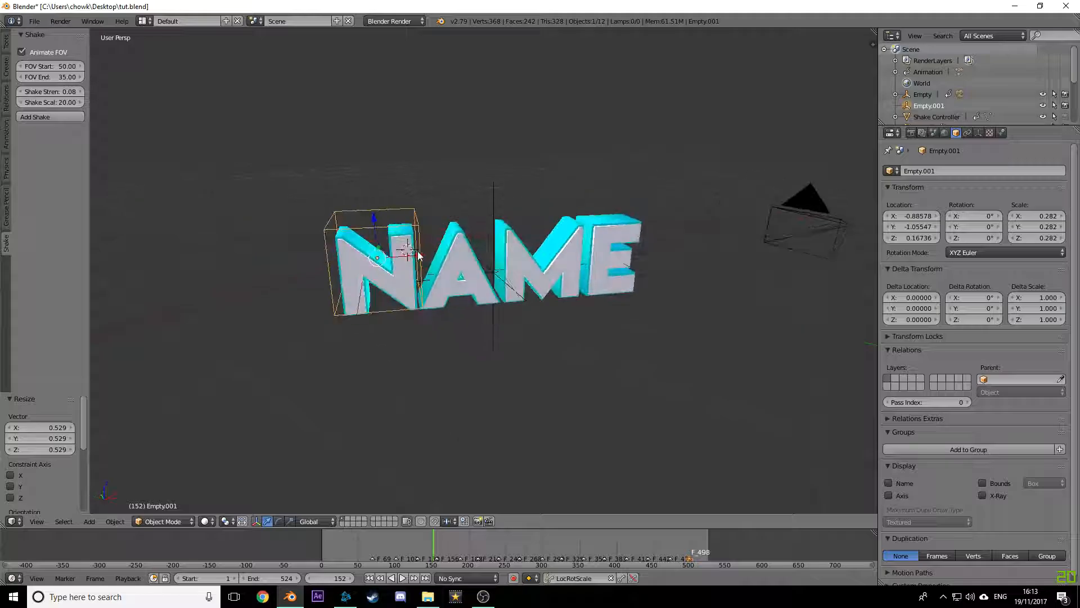
drag(416, 253, 409, 253)
middle_drag(407, 250, 390, 231)
drag(369, 209, 373, 220)
drag(407, 257, 417, 255)
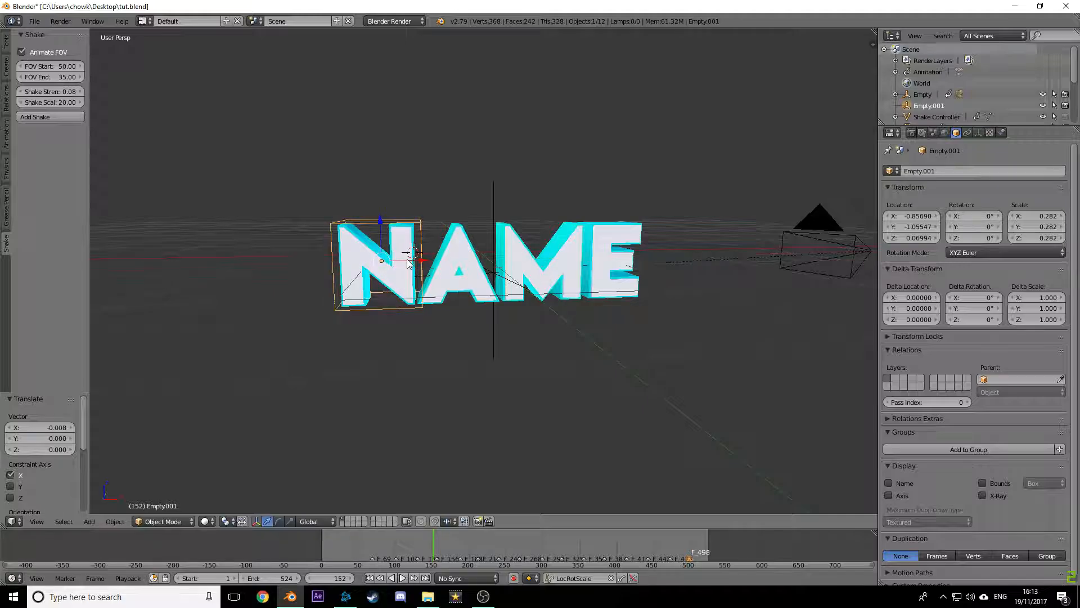
Step: Paste three copies of the cube Empty and move them about 0.518, 1.123 and 1.669 along X around A, M and E
key(ctrl+v)
key(g)
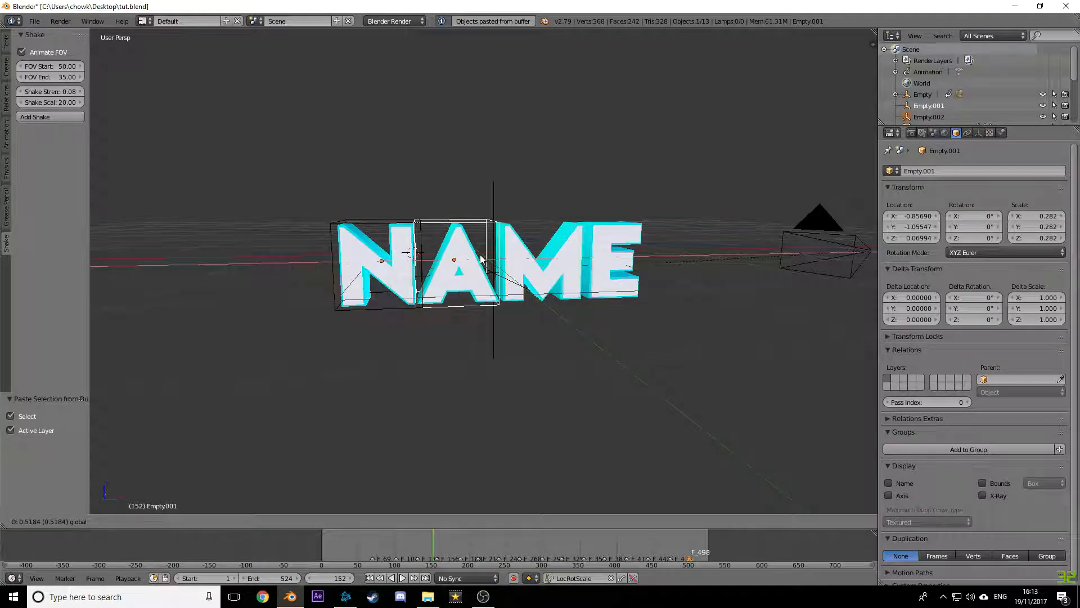
click(481, 258)
key(ctrl+v)
key(g)
click(569, 247)
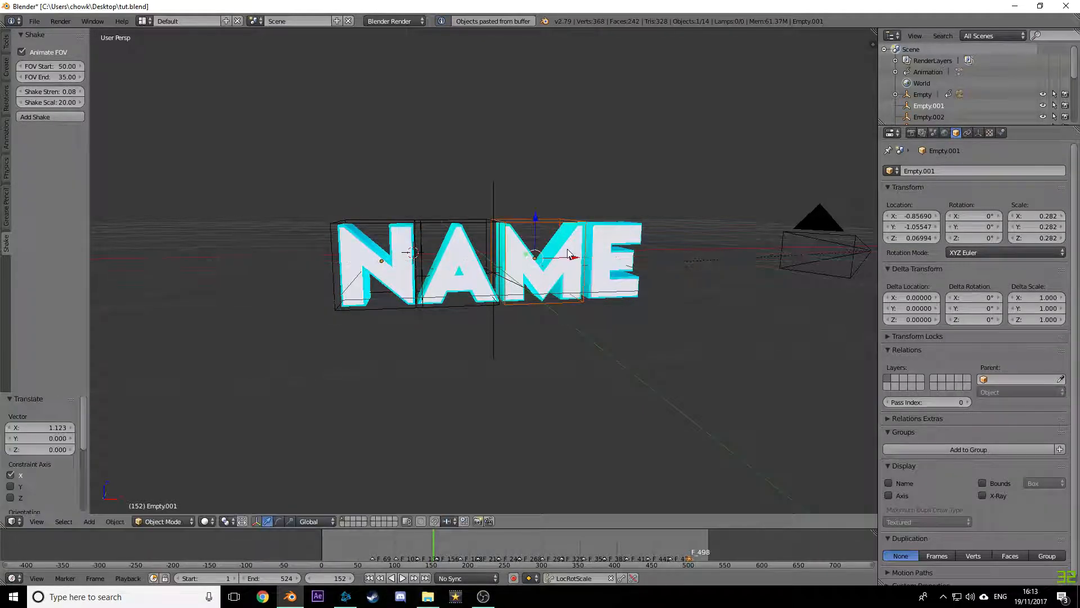
key(ctrl+v)
key(g)
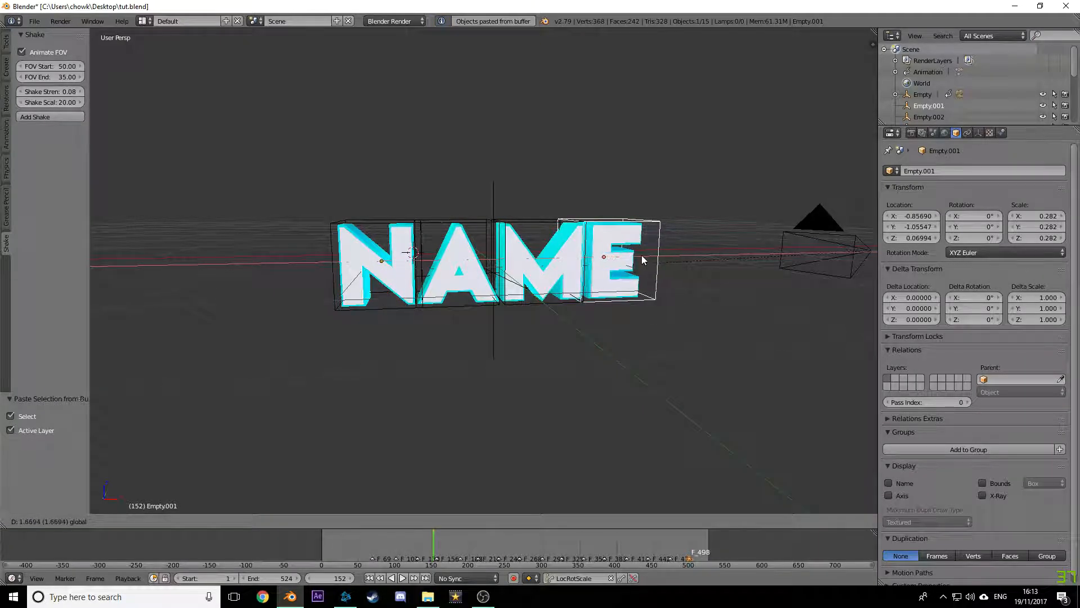
click(642, 255)
Step: Parent the letter N to its surrounding cube Empty using the Object parent type
right_click(385, 261)
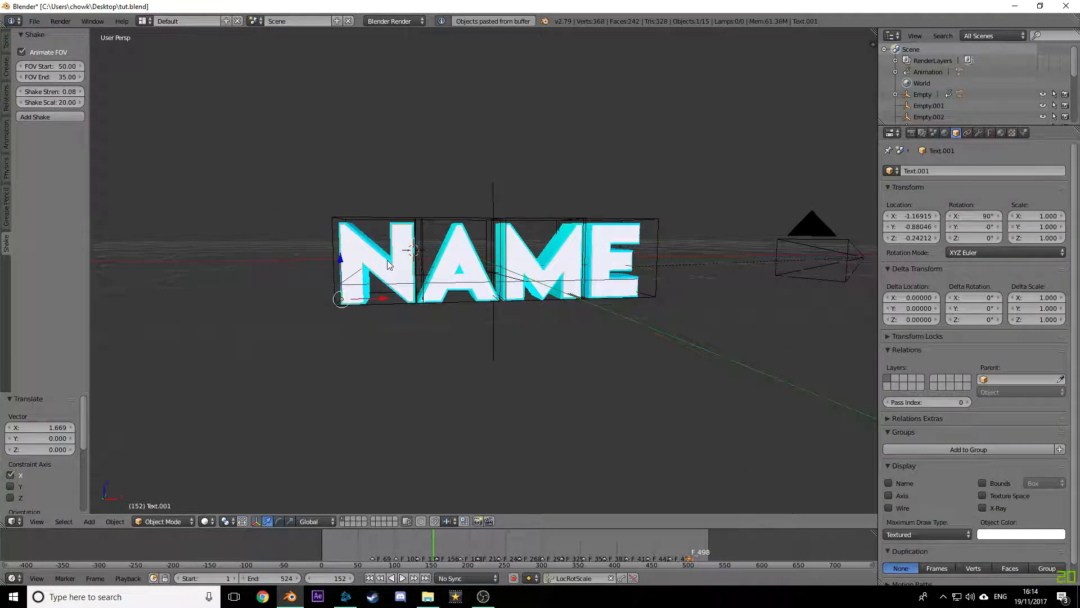
shift+right_click(380, 215)
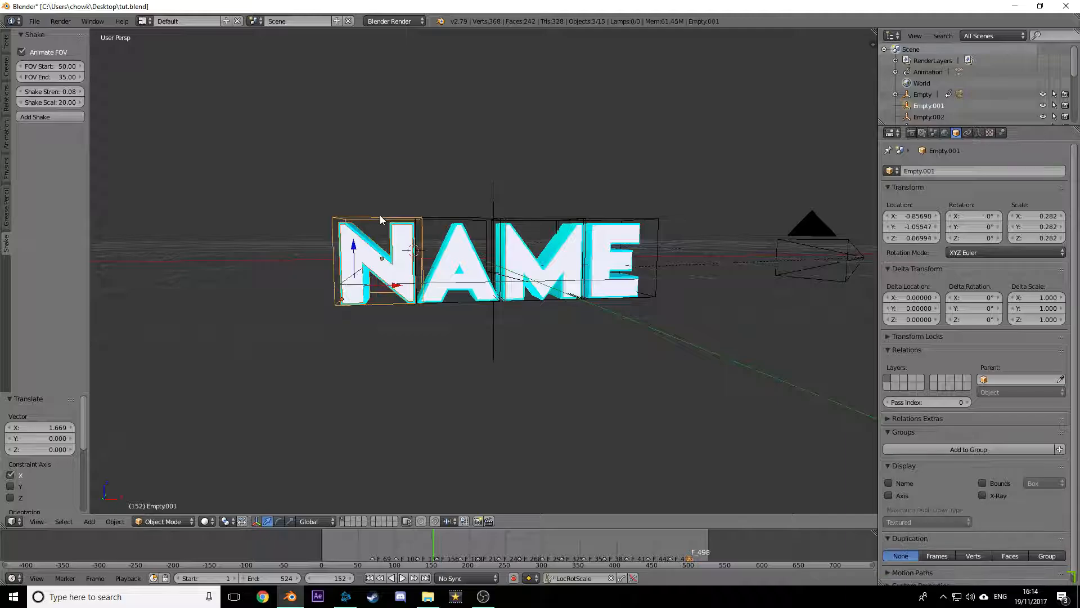
key(ctrl+p)
click(380, 217)
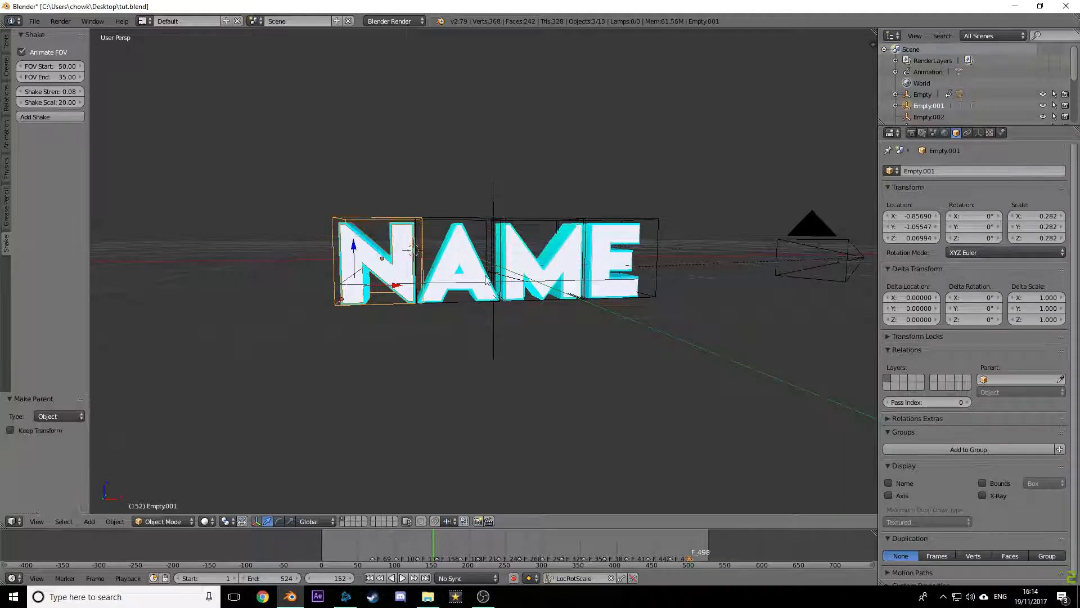
Step: Parent the letter A to its surrounding cube Empty, Empty.002, using the Object parent type
right_click(463, 262)
shift+right_click(458, 224)
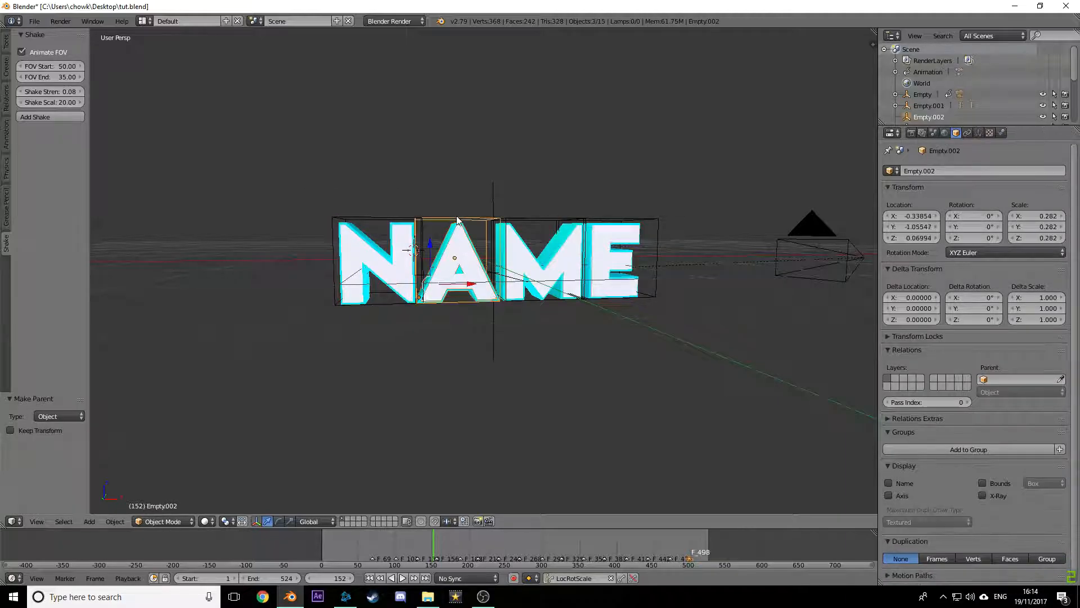
key(ctrl+p)
click(459, 221)
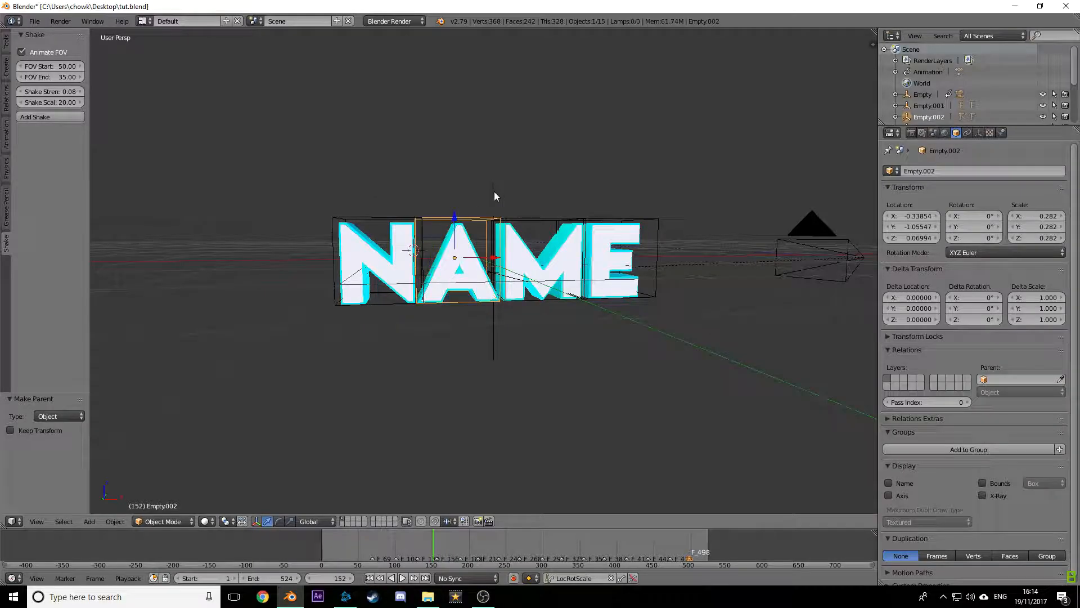
Step: Parent the letter M to its surrounding cube Empty, Empty.003, using the Object parent type
key(s)
right_click(471, 218)
right_click(538, 220)
right_click(531, 264)
shift+right_click(531, 265)
shift+right_click(545, 220)
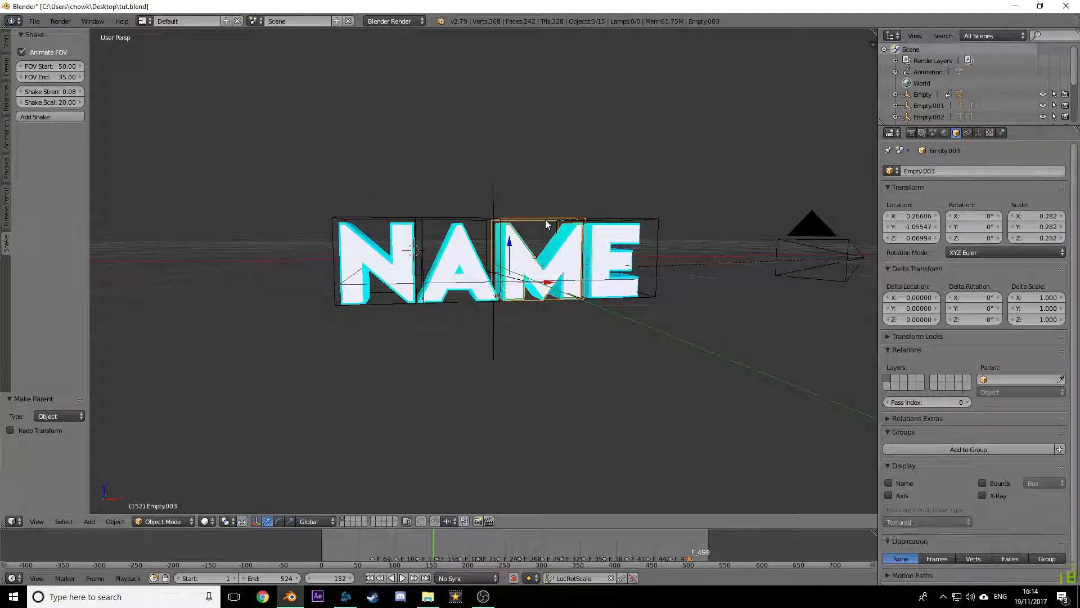
key(ctrl+p)
click(545, 220)
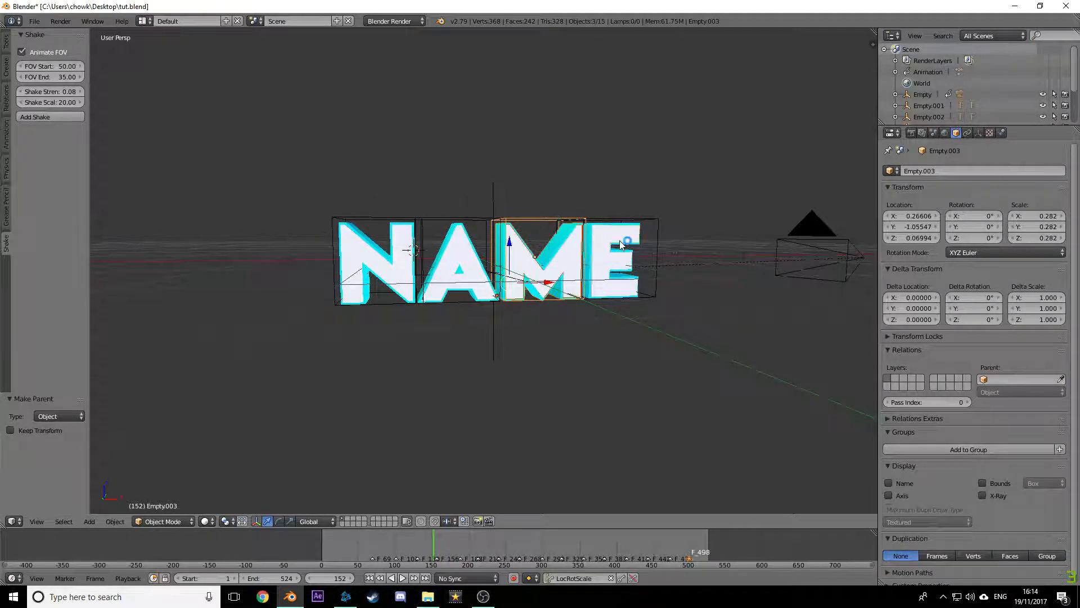
Step: Parent the letter E to its surrounding cube Empty, Empty.004, using the Object parent type
right_click(621, 244)
shift+right_click(621, 242)
shift+right_click(628, 219)
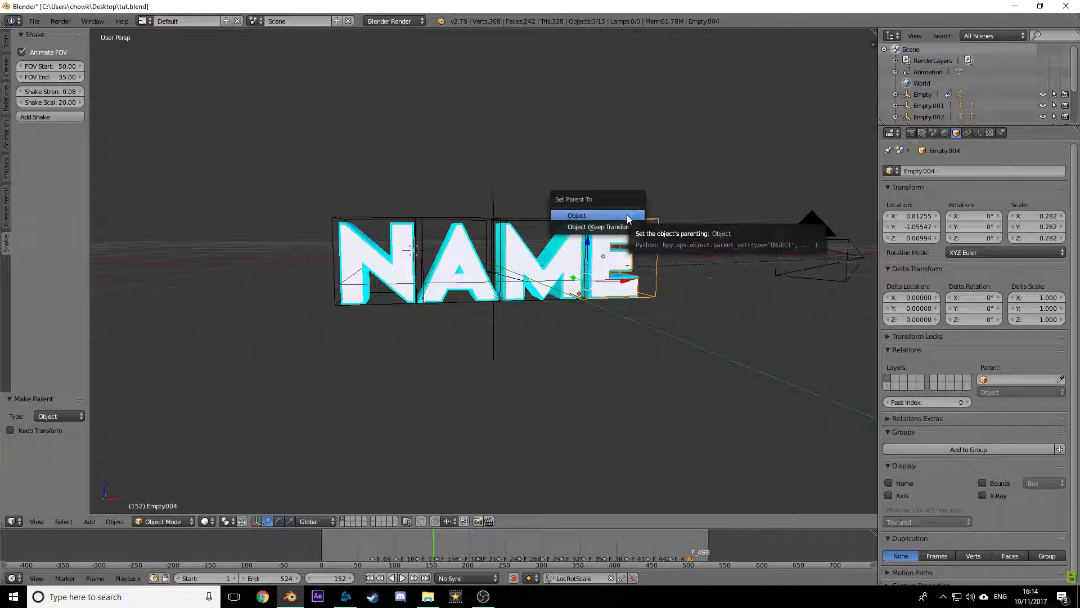
click(627, 215)
right_click(625, 217)
key(r)
right_click(620, 222)
key(KP_0)
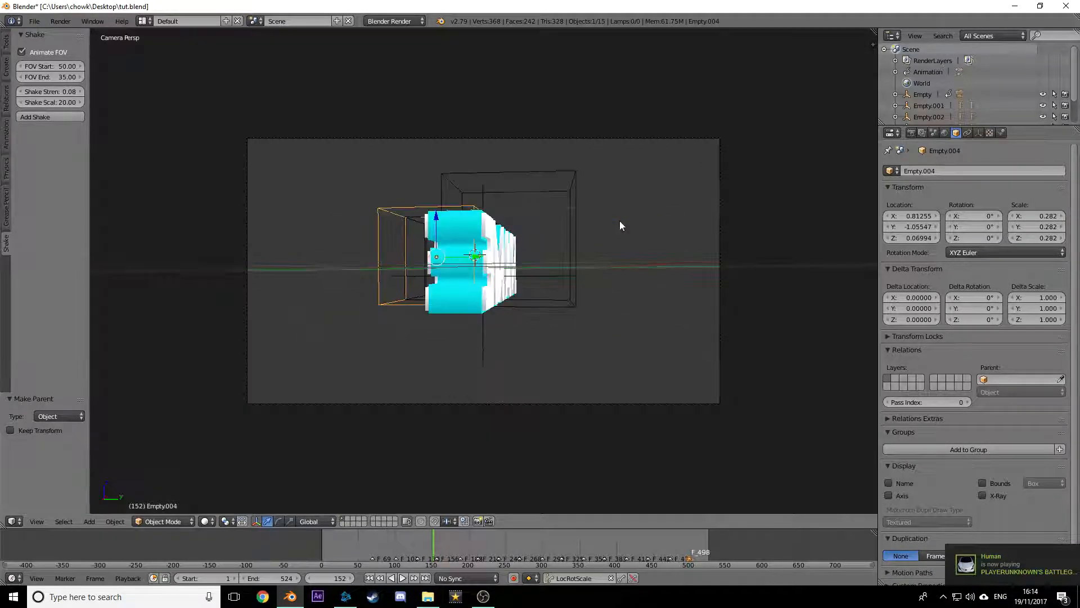
Step: Delete the four cube Empties surrounding the letters N, A, M and E
middle_drag(619, 220, 508, 267)
key(x)
click(436, 256)
right_click(436, 258)
key(x)
click(437, 256)
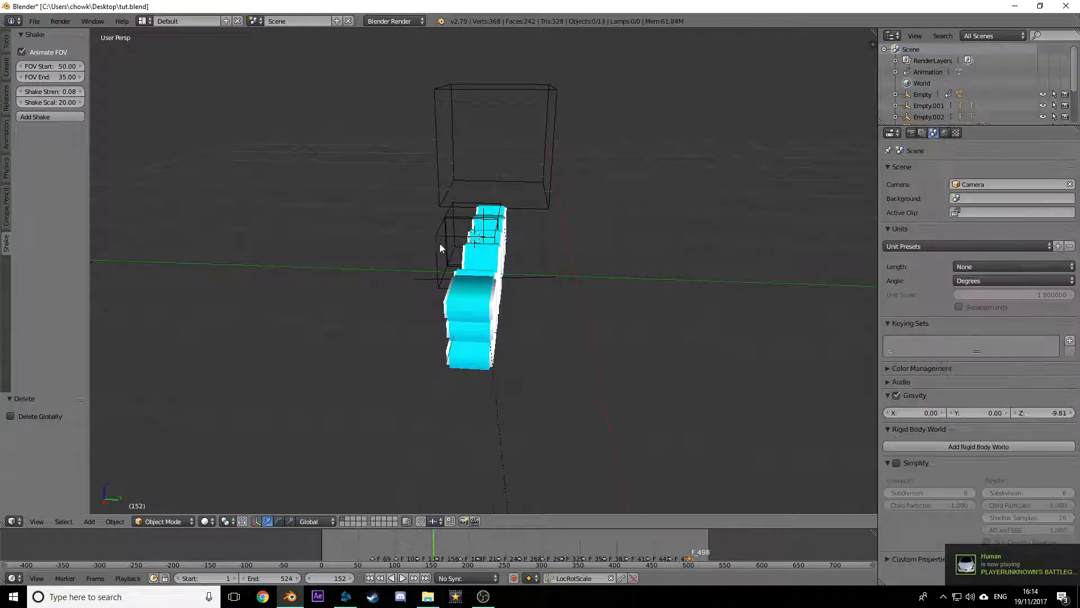
right_click(441, 244)
key(x)
right_click(457, 224)
key(x)
click(459, 222)
Step: Paste a new cube Empty at the letter N and move it 0.198 along Y so it encloses the letter's depth
key(ctrl+v)
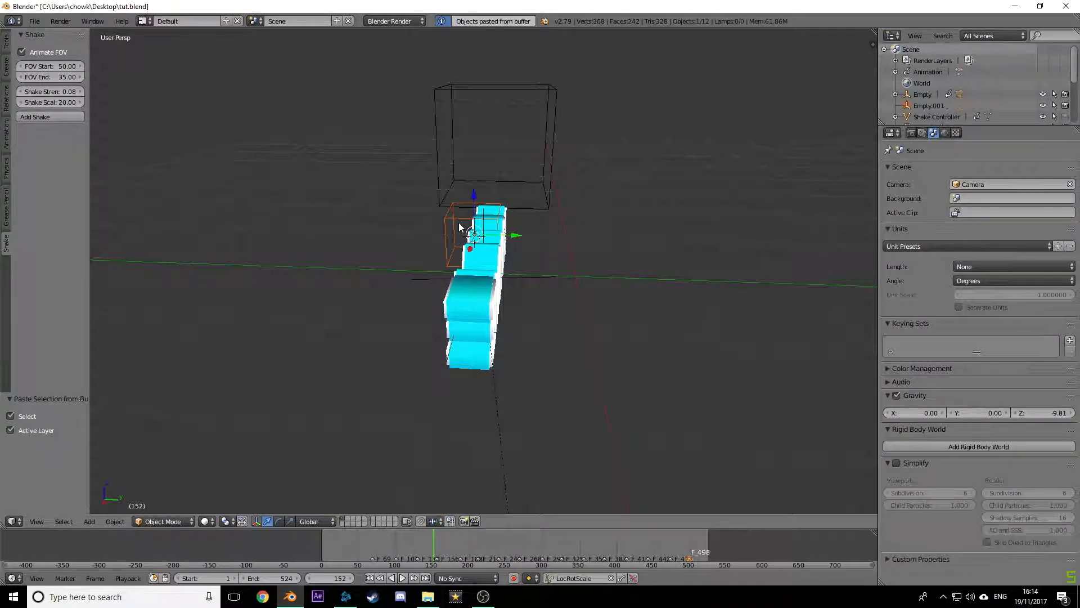
key(g)
key(y)
click(528, 227)
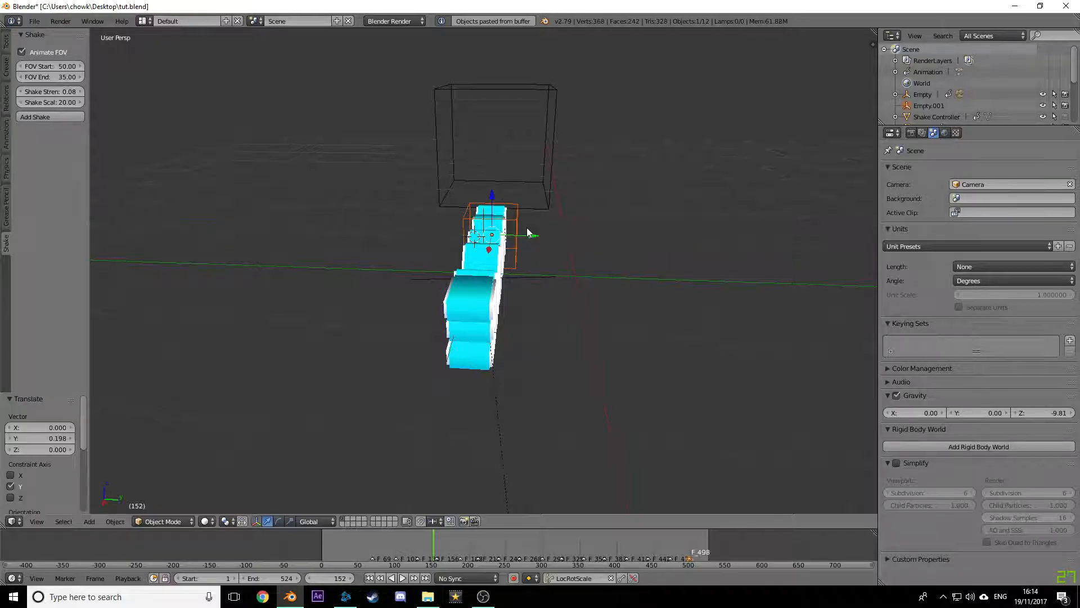
Step: Place a copy of the cube Empty around the letter A by moving it 0.560 along X
middle_drag(492, 210, 451, 233)
key(g)
click(485, 229)
right_click(500, 251)
key(ctrl+z)
middle_drag(516, 254, 486, 259)
key(g)
key(x)
click(473, 257)
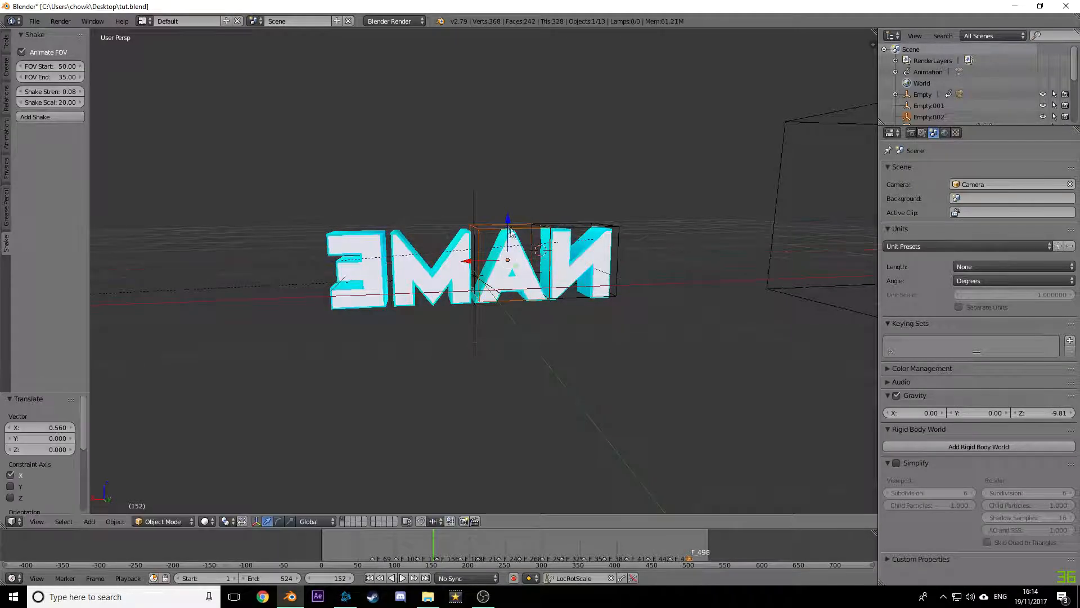
Step: Paste two more copies of the cube Empty and move them about 1.126 and 1.736 along X around M and E
key(ctrl+v)
key(g)
key(x)
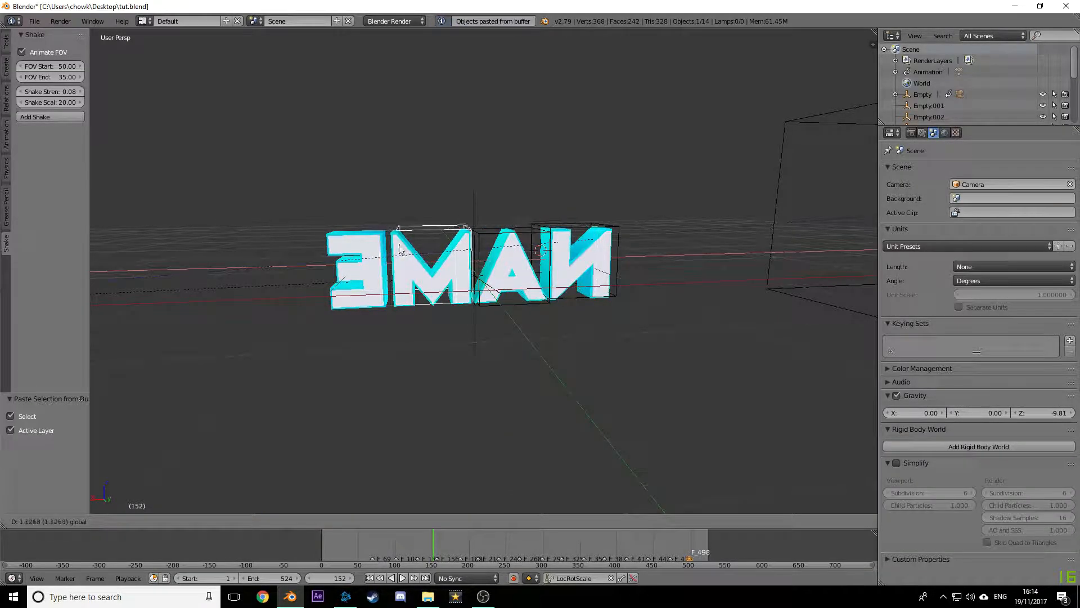
click(396, 246)
key(ctrl+v)
key(g)
key(x)
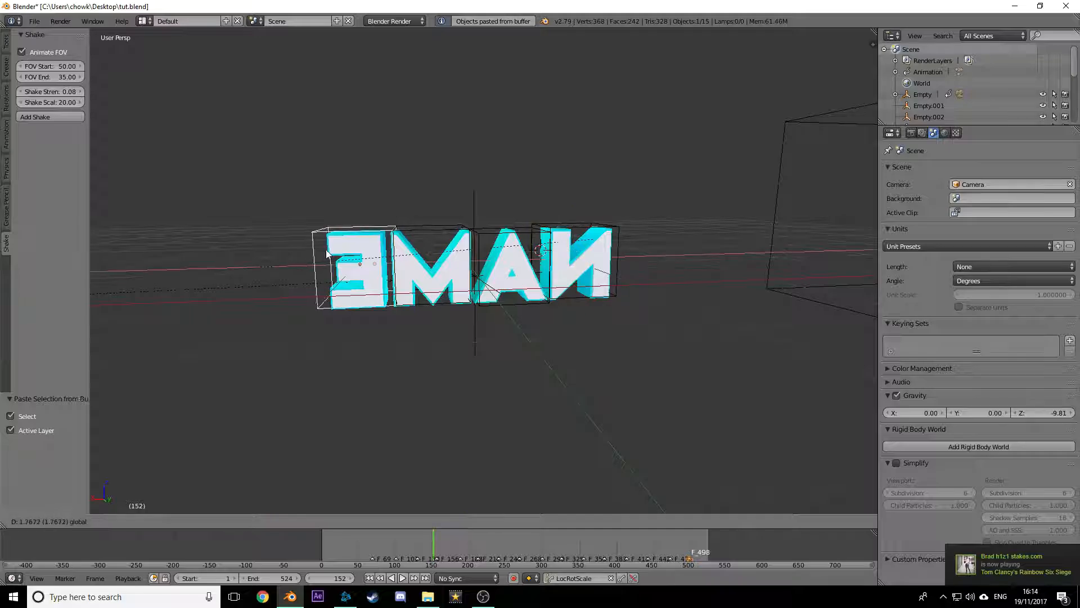
click(328, 254)
Step: Parent the letter N to its repositioned cube Empty, Empty.001, using the Object parent type
mouse_move(329, 254)
middle_down()
mouse_move(573, 258)
mouse_move(332, 273)
middle_up()
scroll(573, 258, up, 4)
right_click(304, 287)
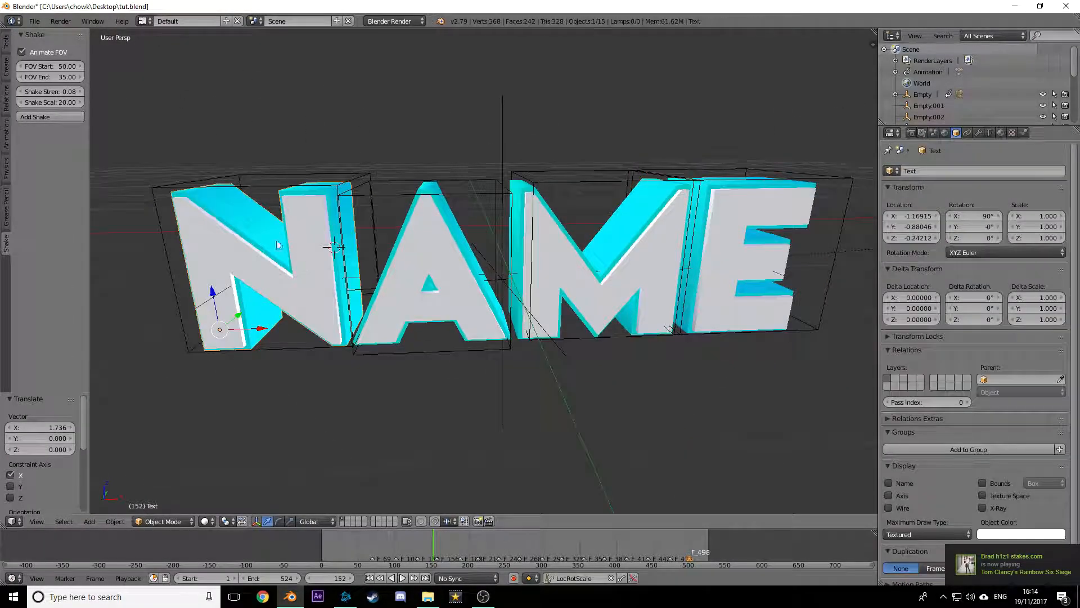
shift+right_click(264, 202)
key(ctrl+p)
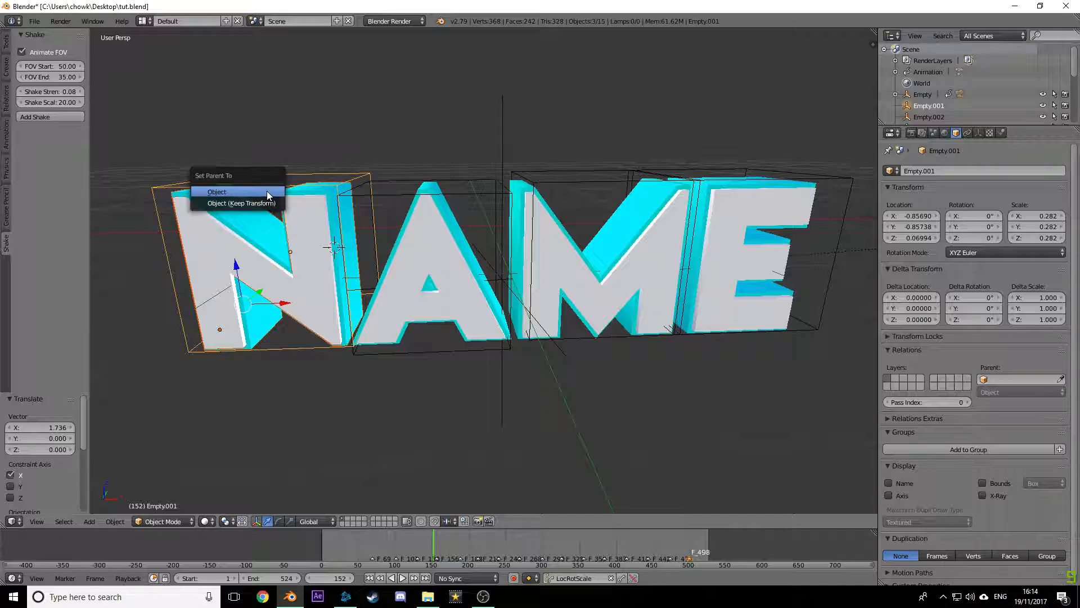
click(268, 195)
Step: Parent the letter A to its new surrounding cube Empty, Empty.002, as an Object parent
right_click(444, 232)
shift+right_click(402, 194)
key(ctrl+p)
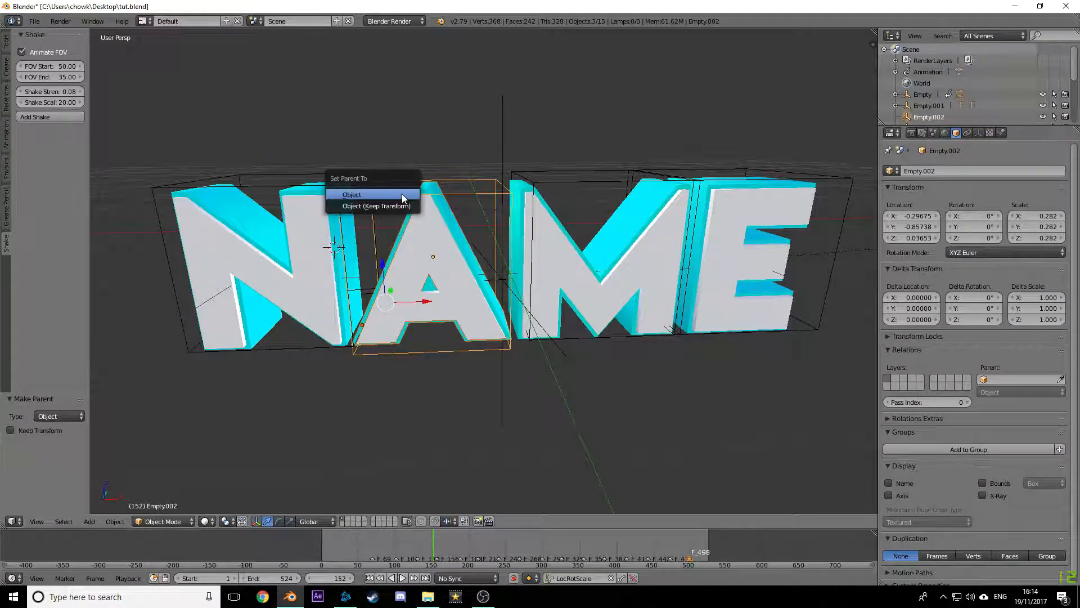
click(402, 193)
Step: Parent the letter M to its new surrounding cube Empty as an Object parent
right_click(571, 244)
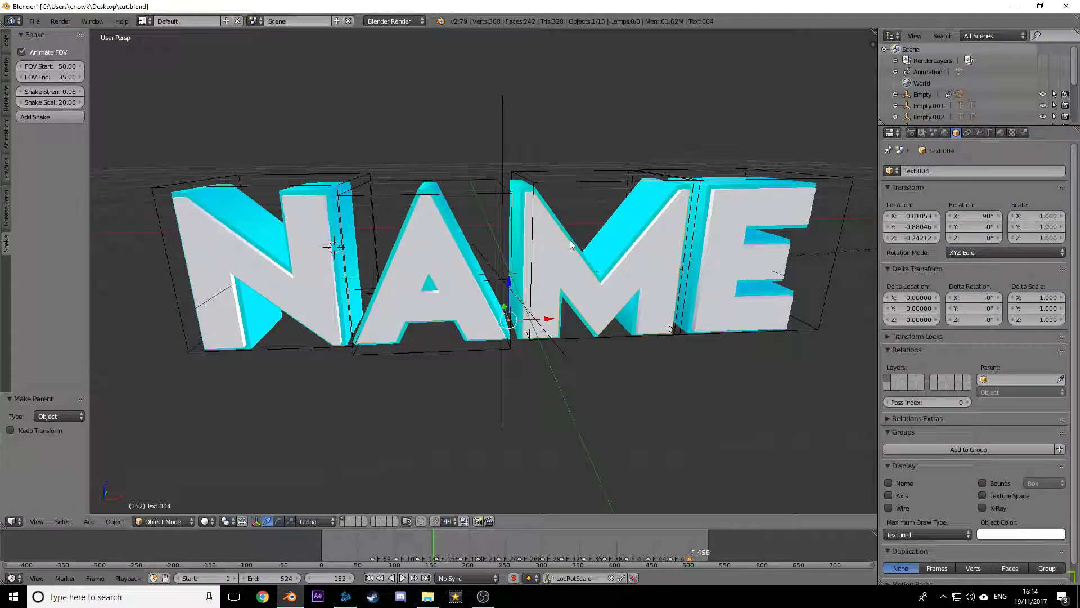
shift+right_click(576, 181)
key(ctrl+p)
click(576, 181)
Step: Parent the letter E to its new surrounding cube Empty, Empty.004, as an Object parent
right_click(758, 252)
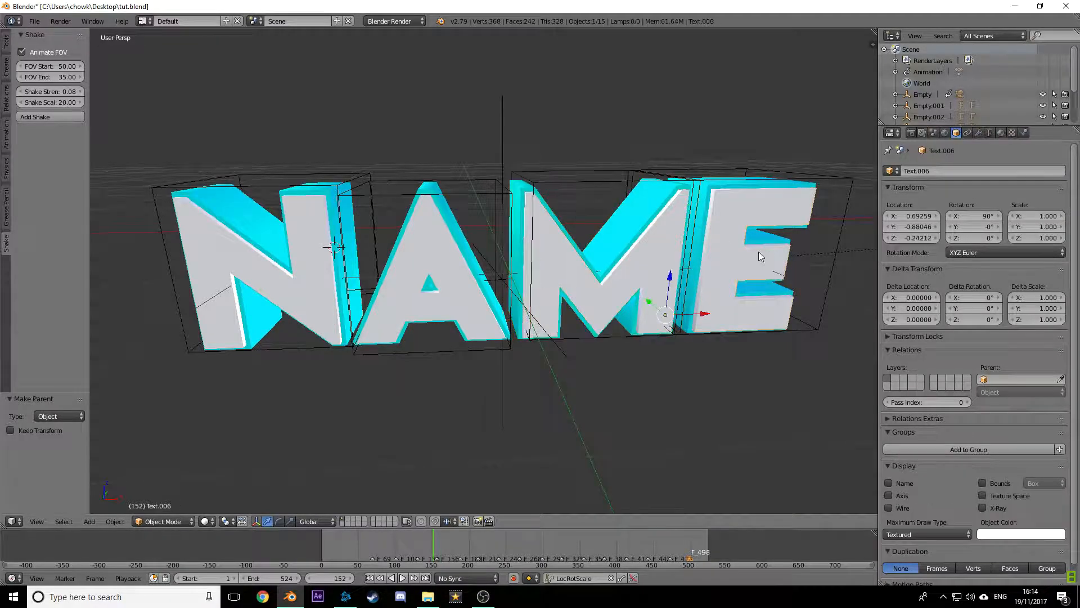
shift+right_click(835, 176)
key(ctrl+p)
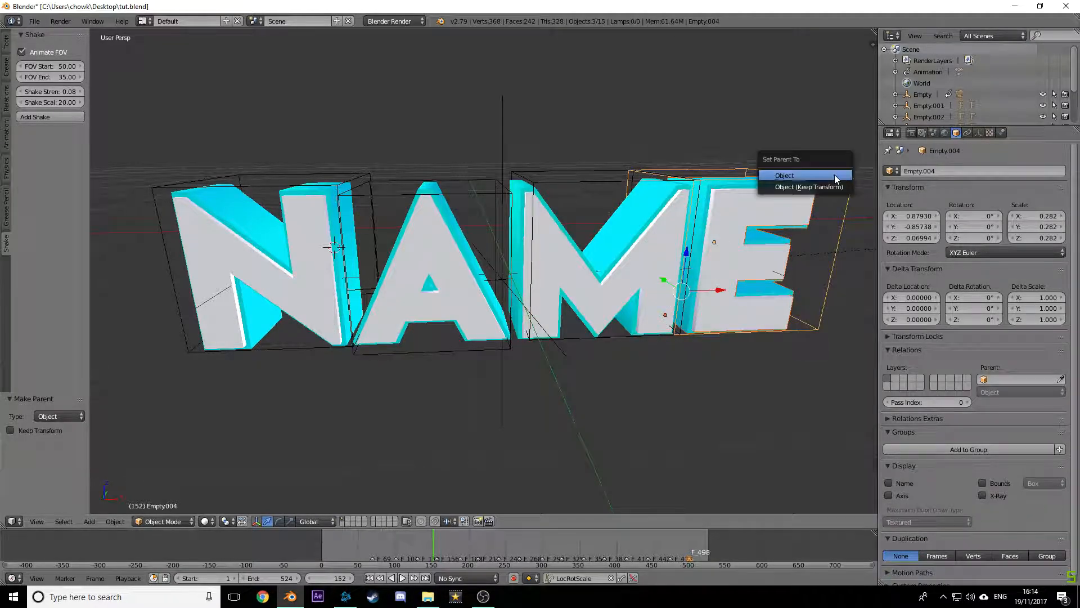
click(835, 175)
right_click(836, 174)
scroll(602, 181, down, 4)
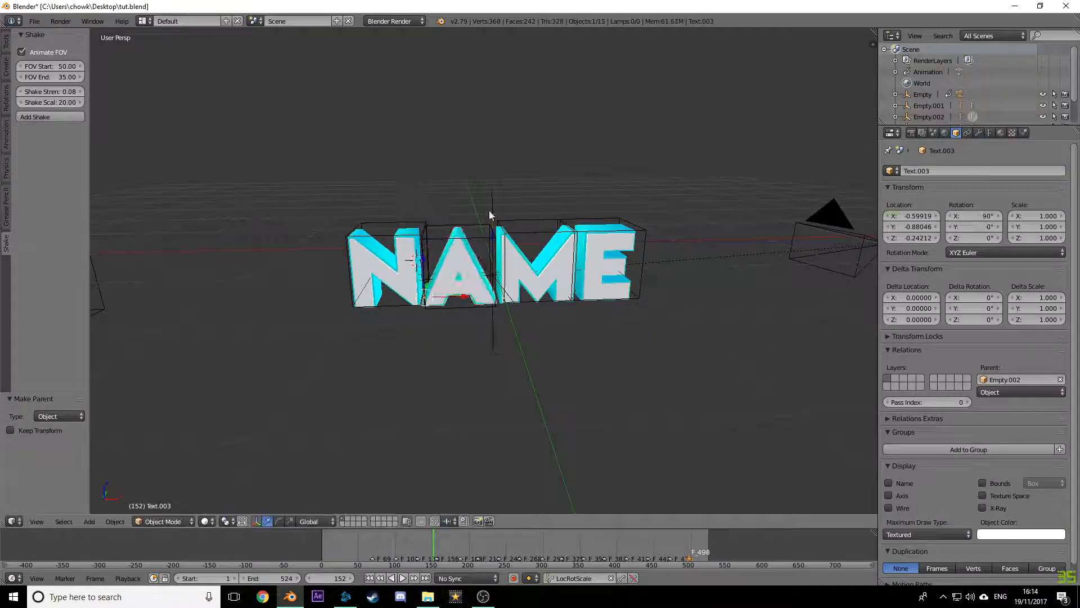
Step: Try scaling and rotating the cube Empty around N to test that the letter follows it
right_click(485, 239)
right_click(376, 274)
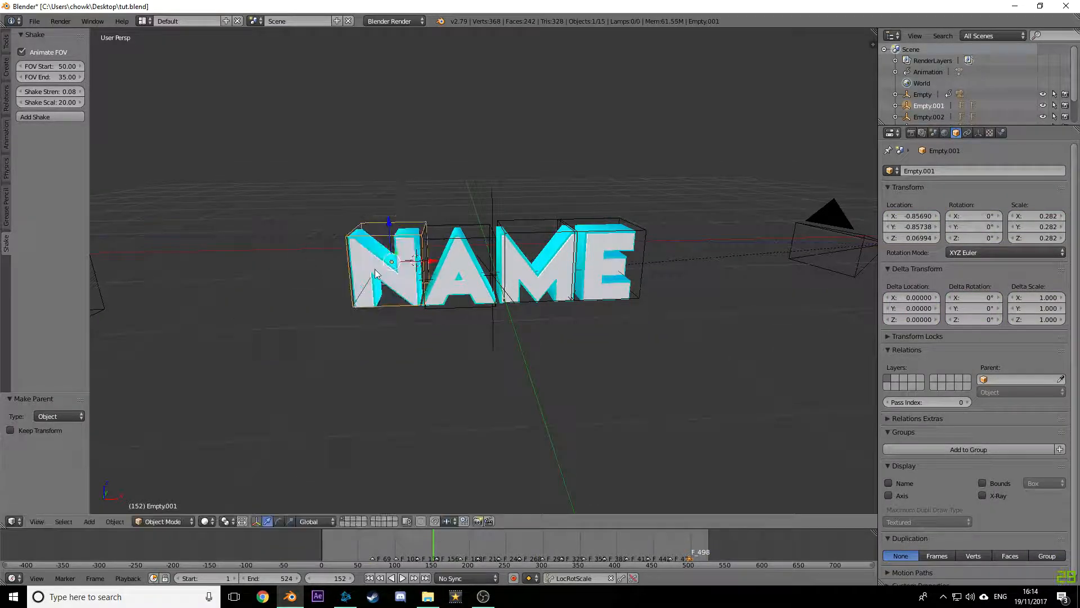
scroll(456, 248, down, 3)
key(s)
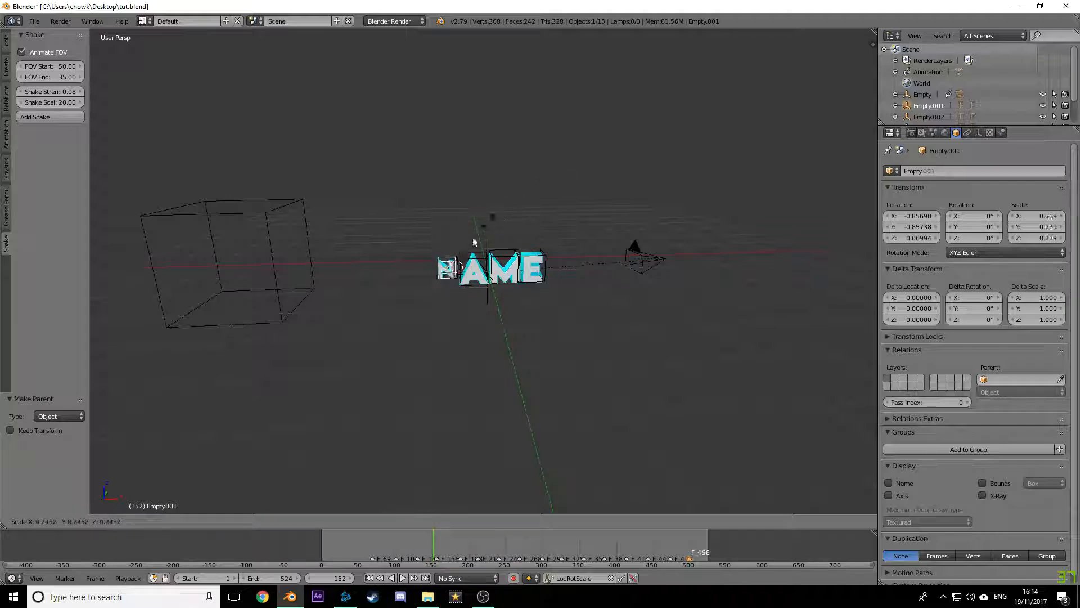
right_click(550, 163)
middle_drag(534, 207, 515, 194)
scroll(507, 205, up, 3)
middle_drag(485, 234, 468, 246)
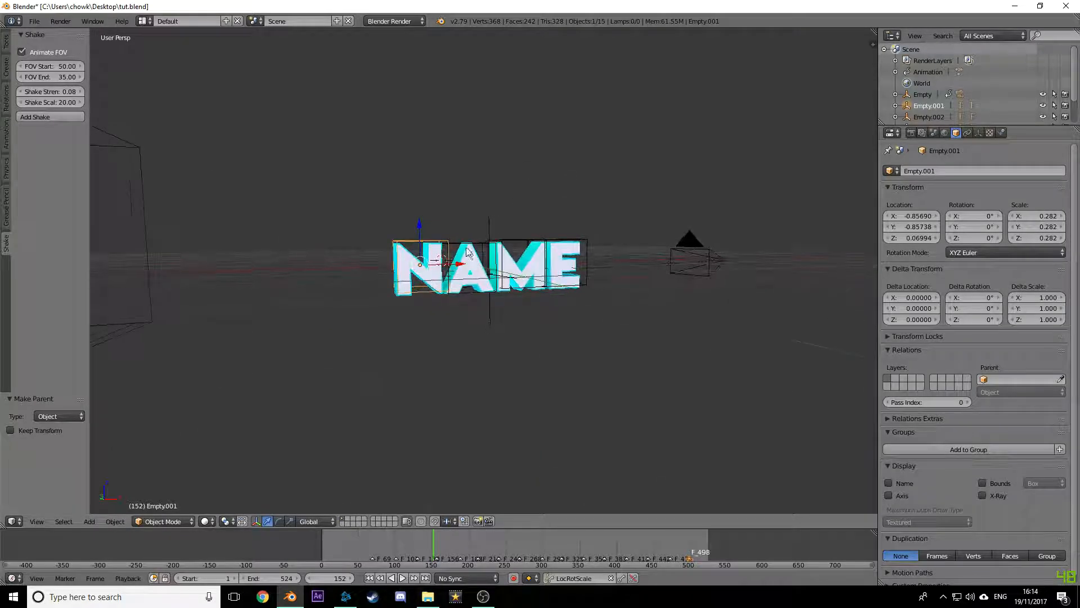
scroll(468, 246, up, 4)
key(s)
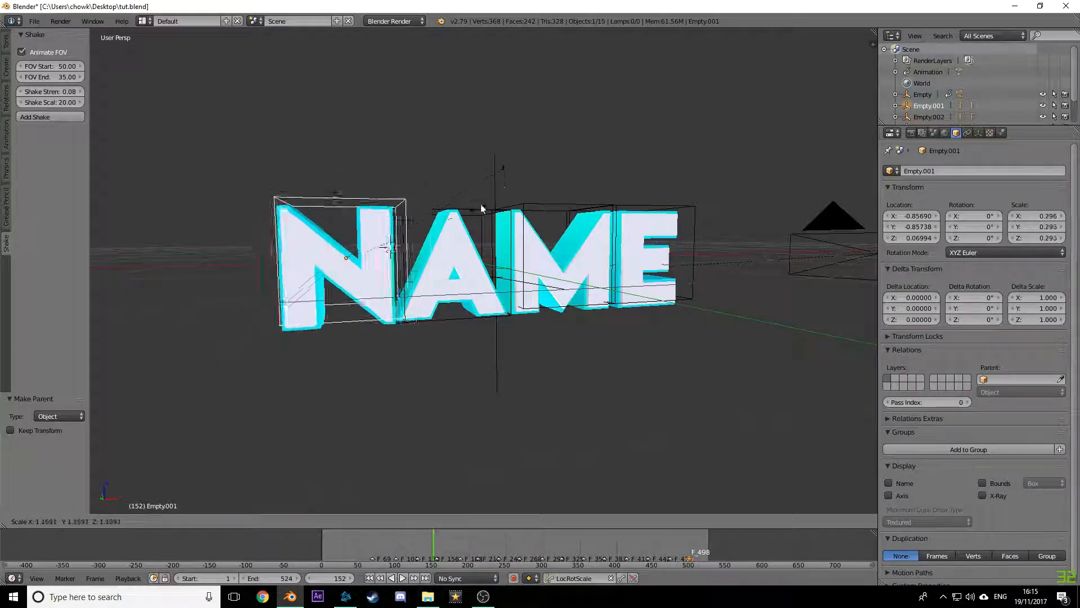
right_click(532, 74)
key(r)
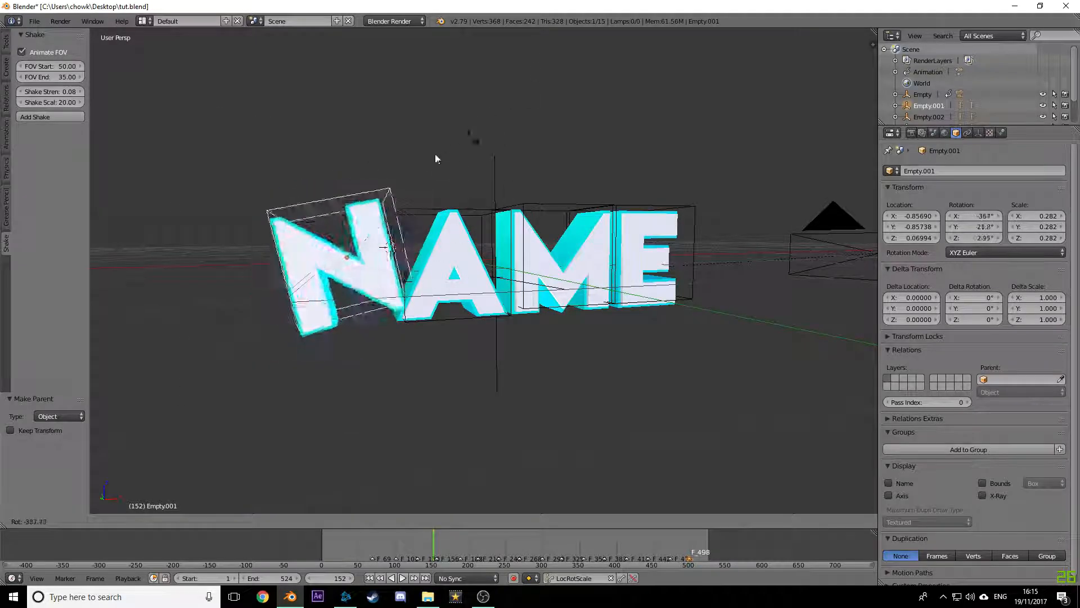
right_click(346, 168)
middle_drag(366, 168, 436, 184)
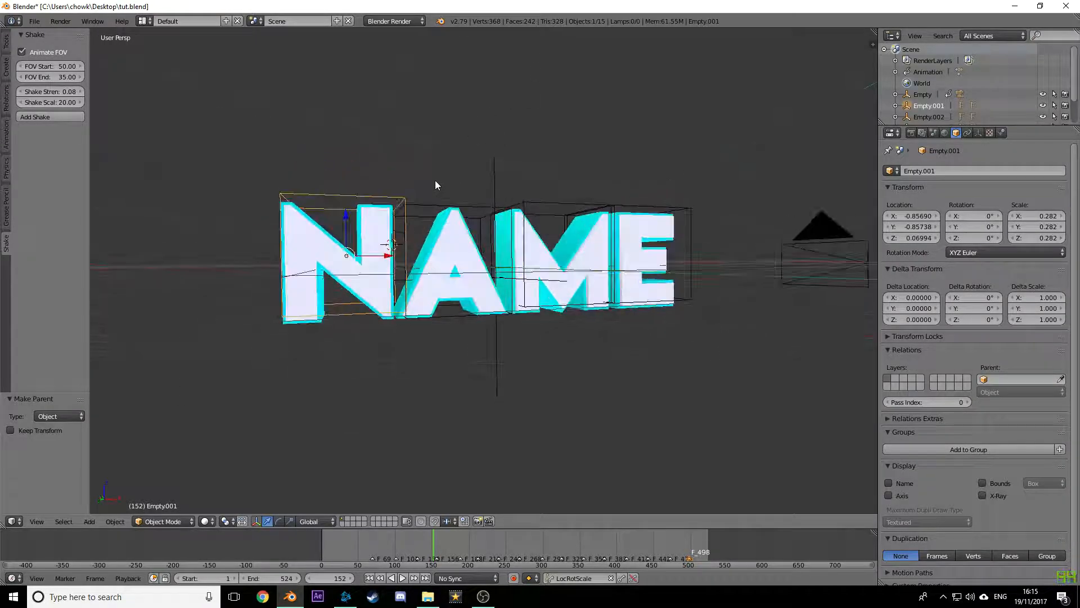
Step: Play the animation through the camera, stop at frame 95, and insert a LocRotScale keyframe on the cube Empty around N
key(KP_0)
drag(394, 544, 342, 552)
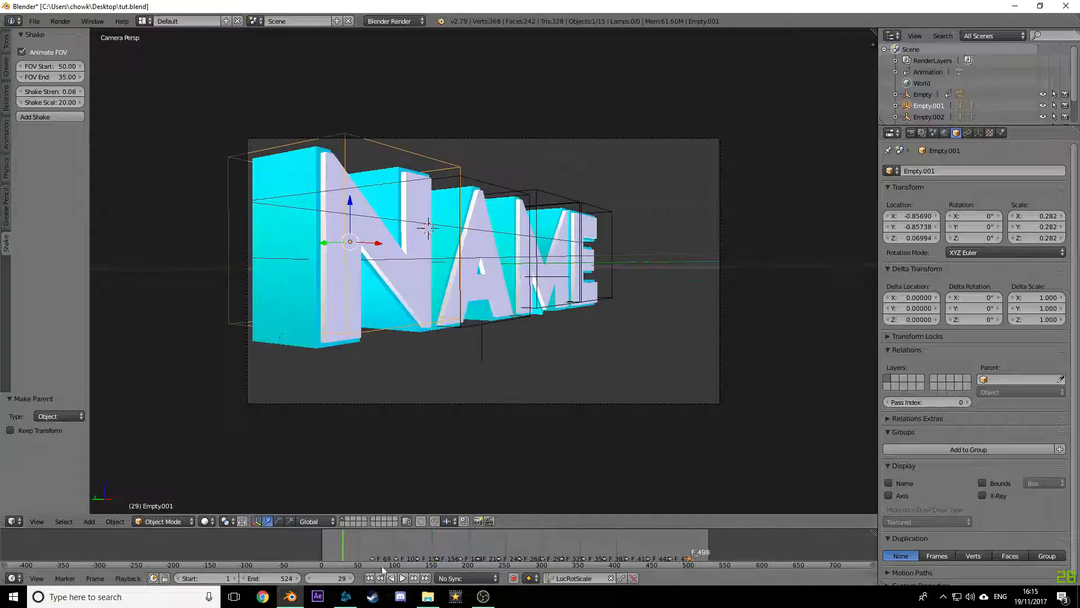
click(404, 579)
click(404, 579)
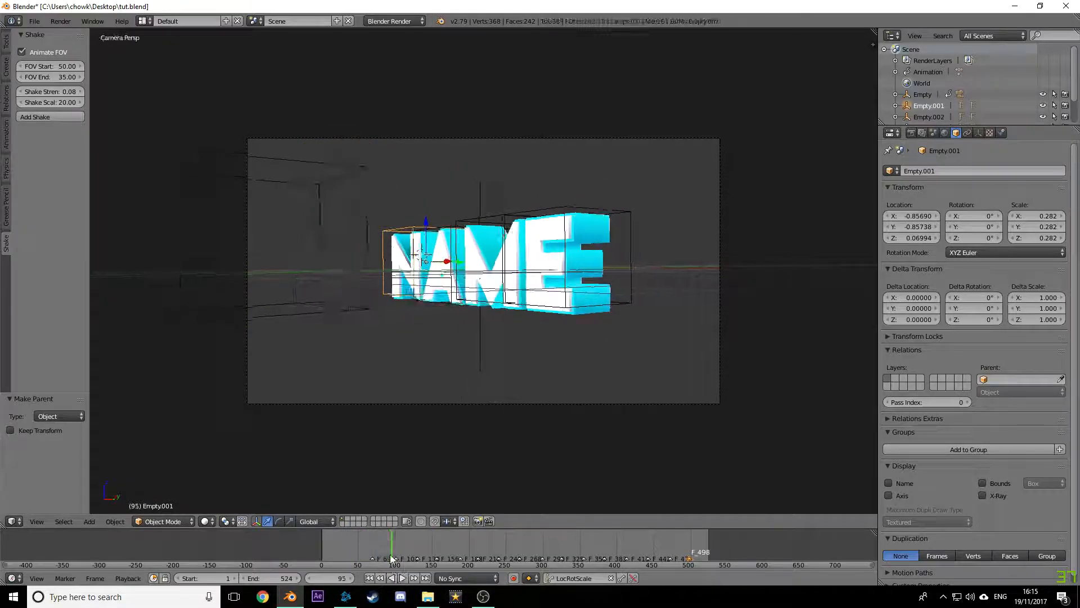
scroll(396, 546, up, 2)
scroll(395, 546, up, 2)
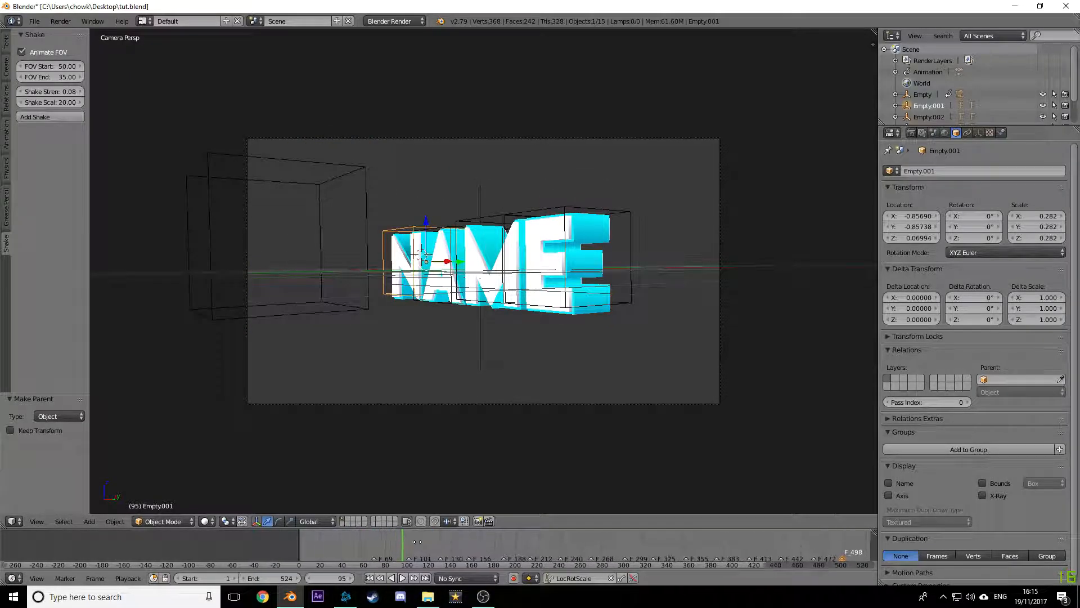
scroll(420, 545, up, 3)
middle_drag(441, 300, 516, 308)
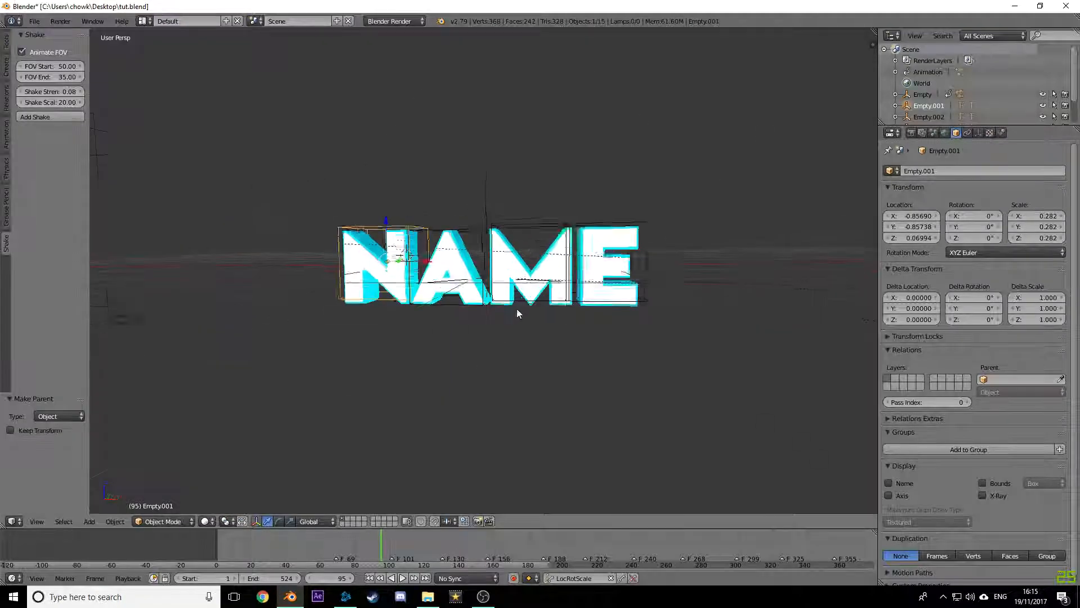
scroll(517, 305, up, 1)
key(i)
Step: Try inserting LocRotScale keyframes on the cube Empties around A and M at frame 95, and undo them
right_click(450, 220)
key(i)
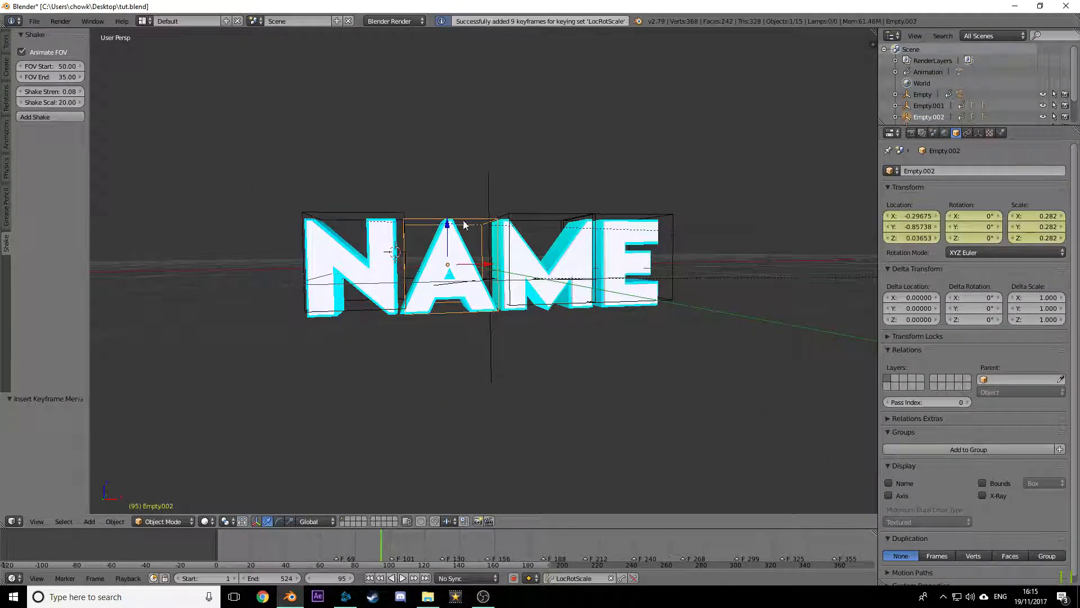
right_click(529, 215)
key(i)
key(ctrl+z)
key(ctrl+z)
key(ctrl+z)
key(ctrl+z)
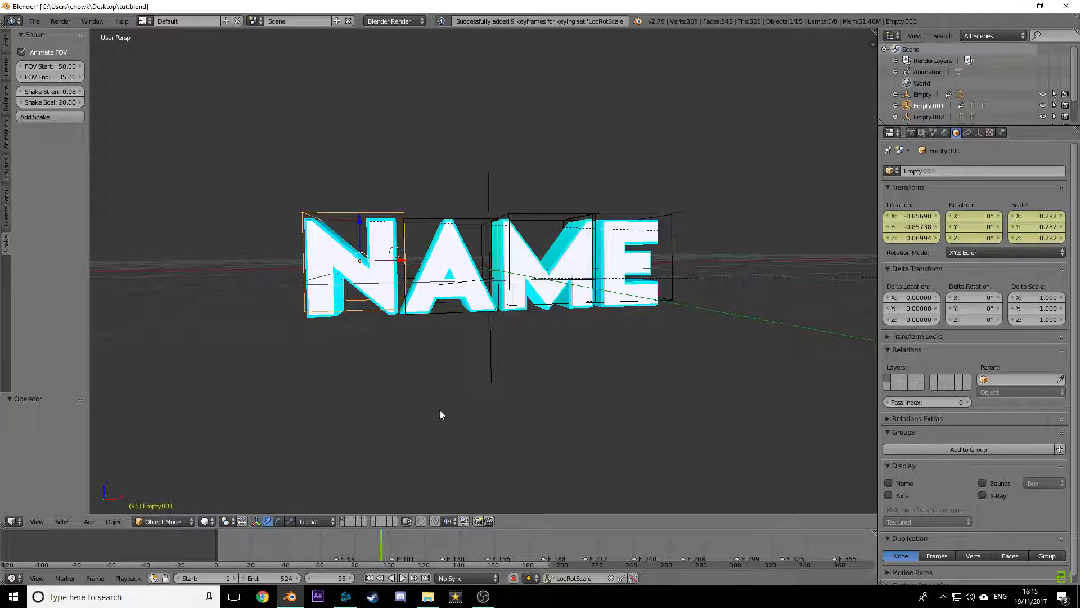
Step: At the frame 130 marker, scale the cube Empty around N down to about 0.131 and insert a LocRotScale keyframe
right_click(434, 220)
right_click(357, 217)
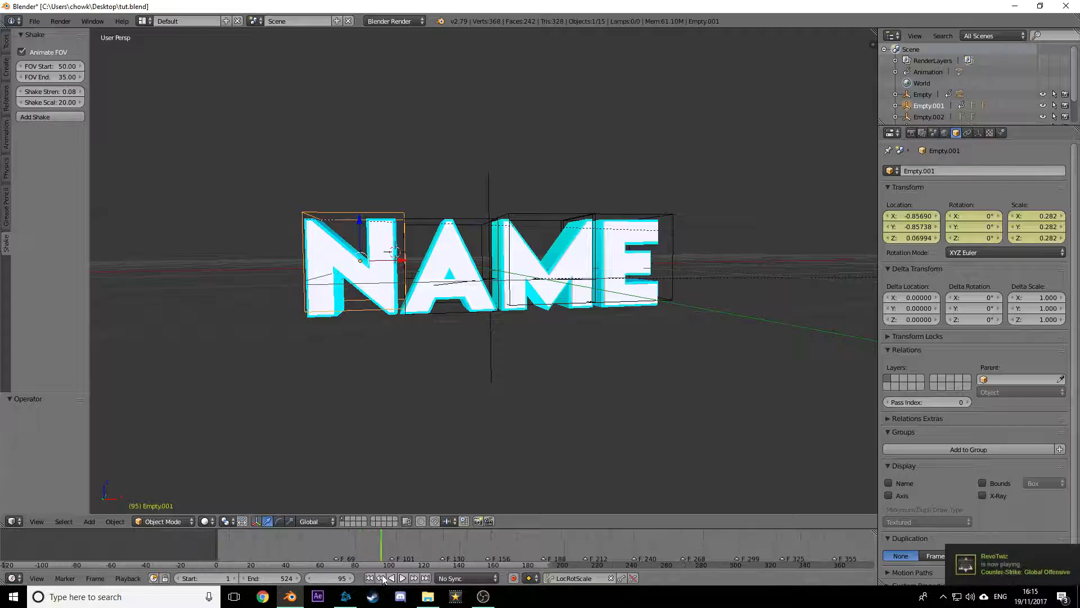
click(402, 578)
click(398, 578)
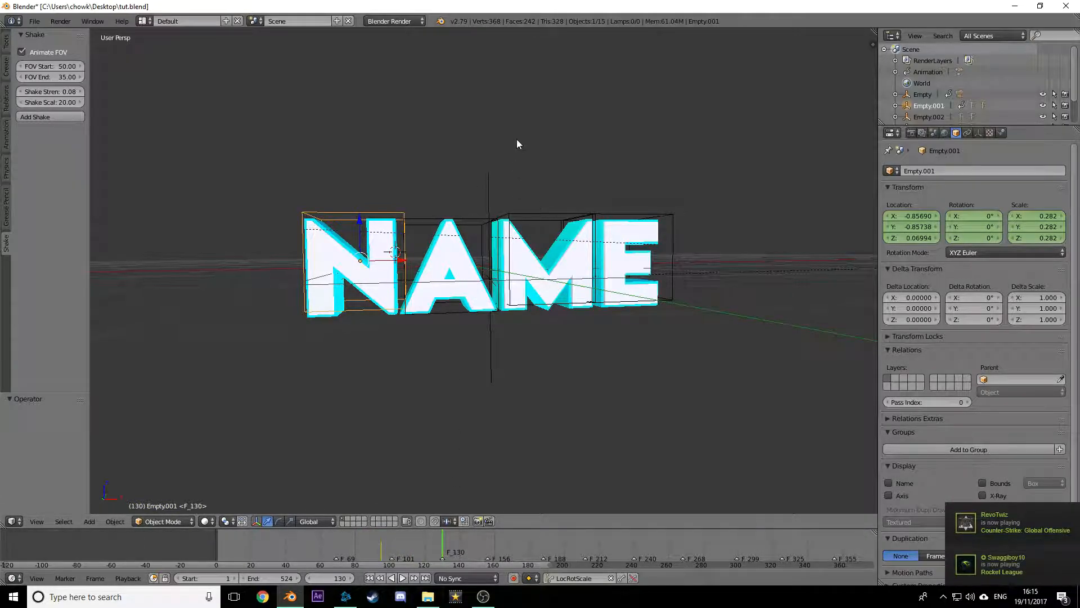
key(s)
click(430, 200)
key(i)
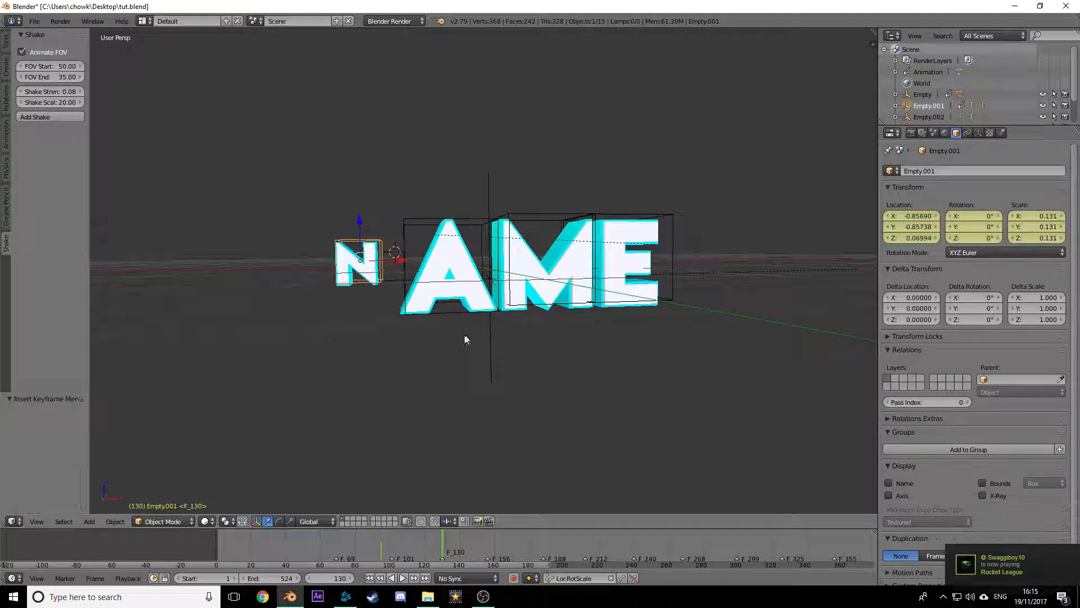
Step: Play the animation, stop at the frame 156 marker, scale the cube Empty around N up to about 0.284, and insert a LocRotScale keyframe
click(365, 556)
click(403, 579)
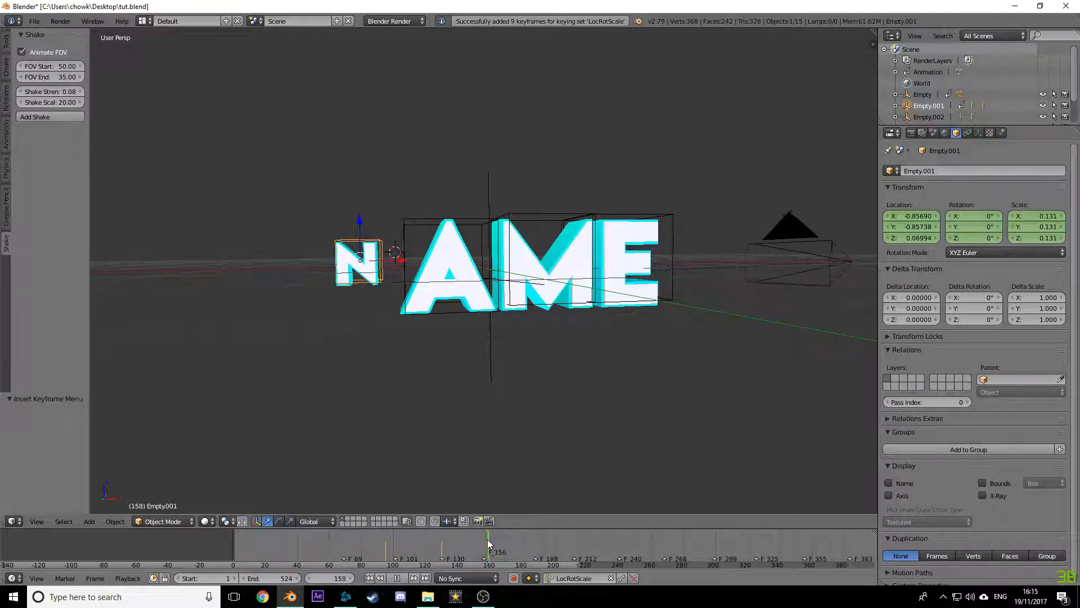
drag(485, 539, 484, 539)
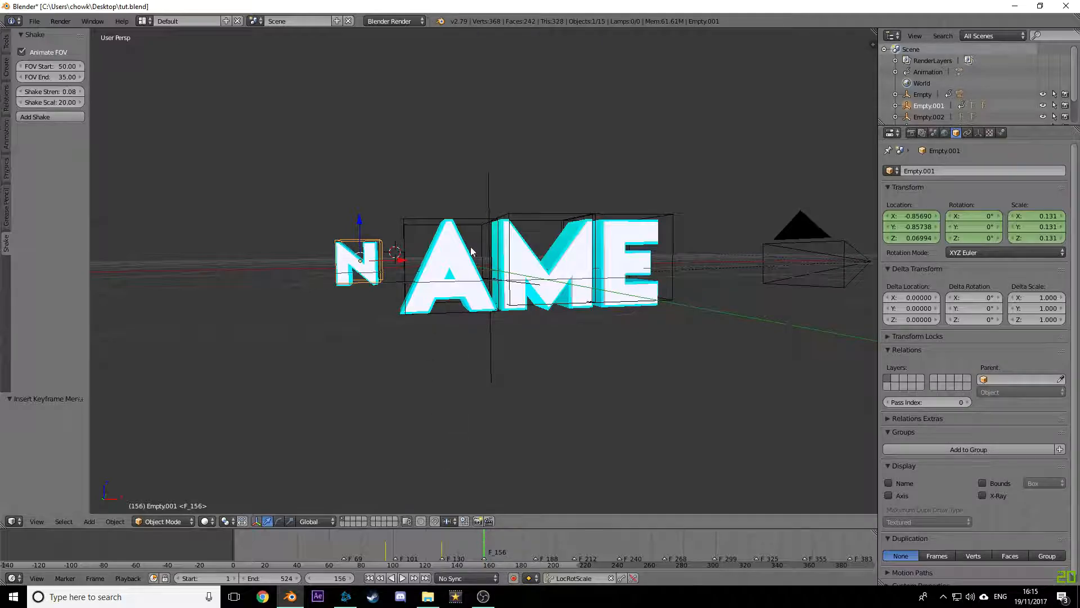
key(s)
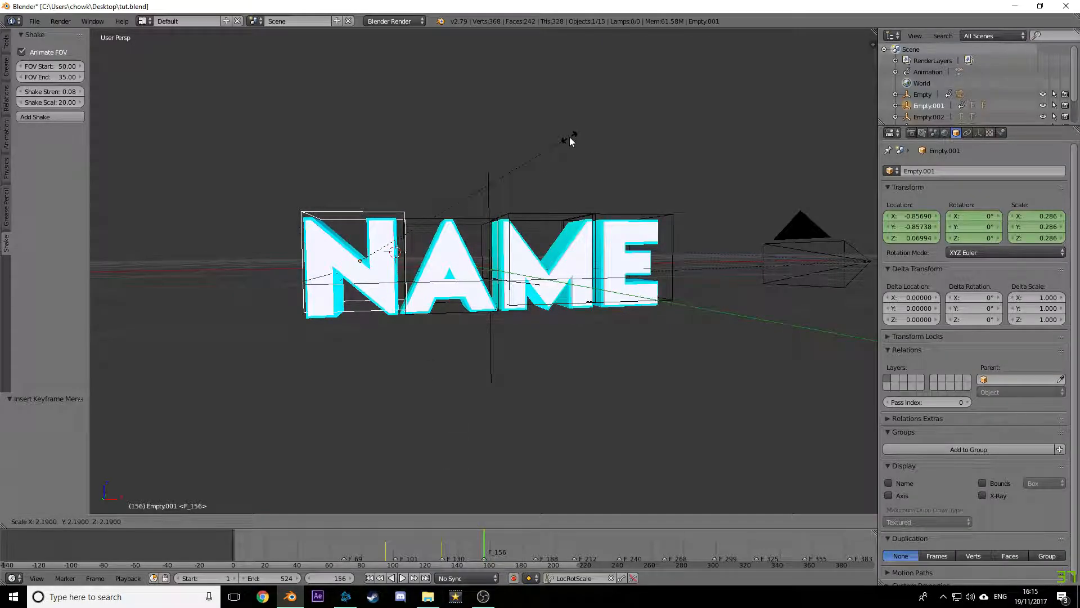
click(570, 137)
middle_drag(590, 136, 571, 213)
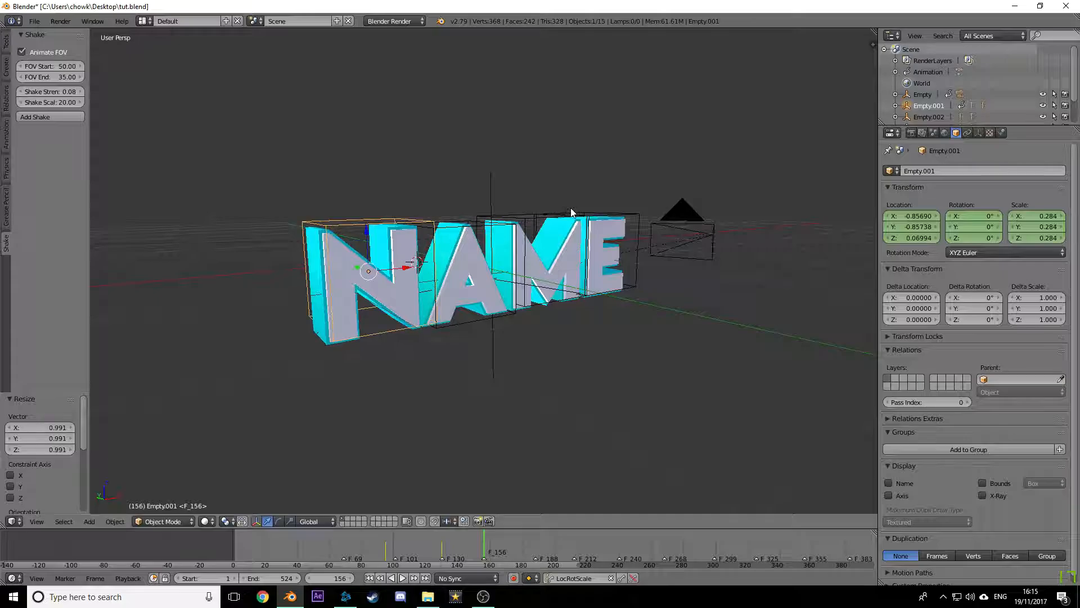
key(i)
Step: At frame 180, scale the cube Empty around N up to about 0.331 and insert a LocRotScale keyframe
scroll(489, 538, down, 3)
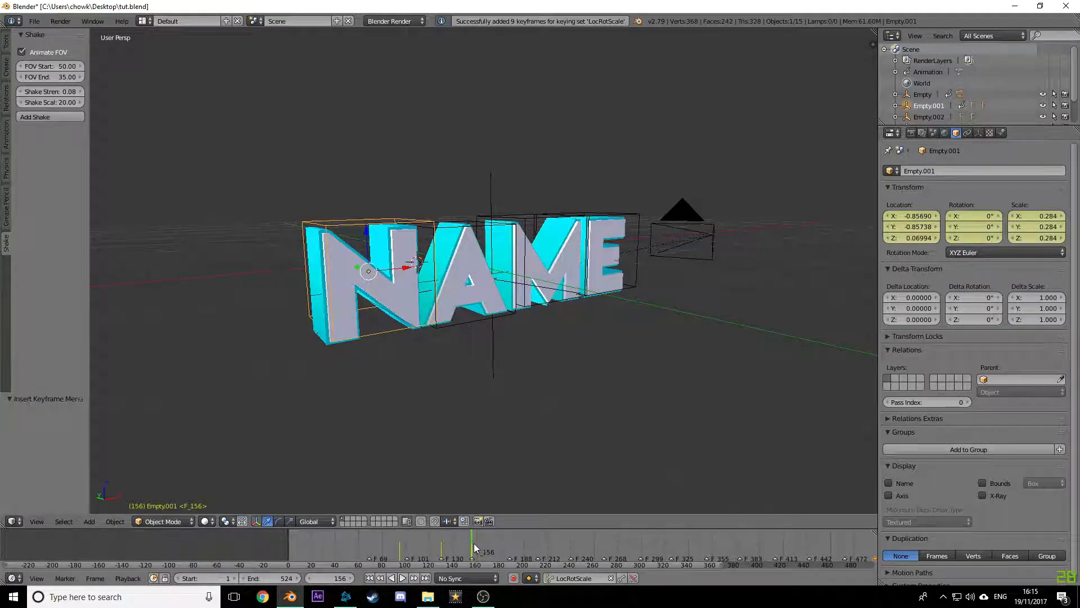
drag(474, 543, 499, 536)
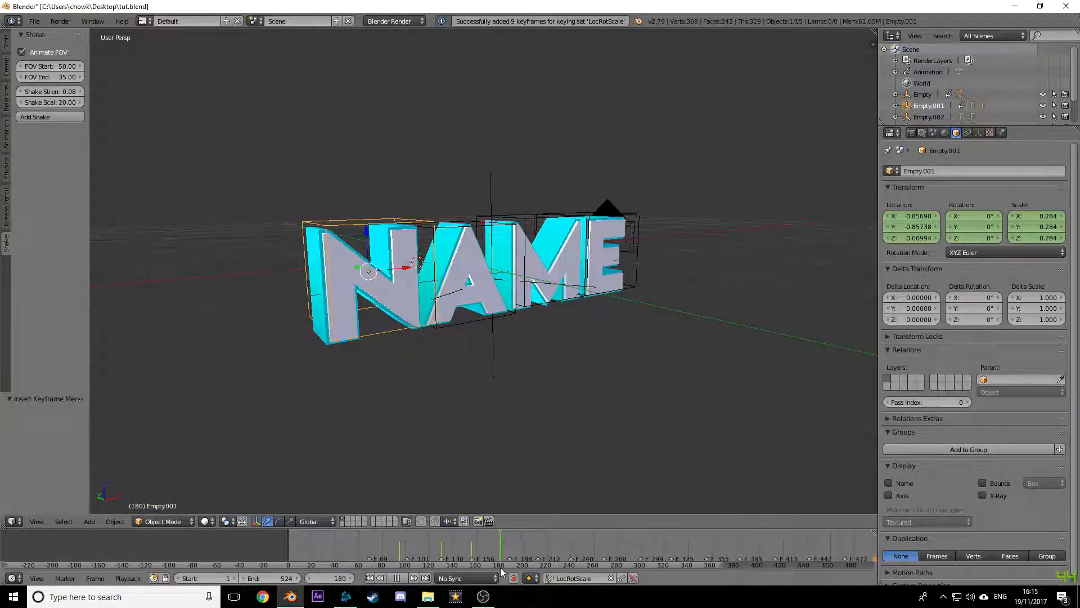
key(s)
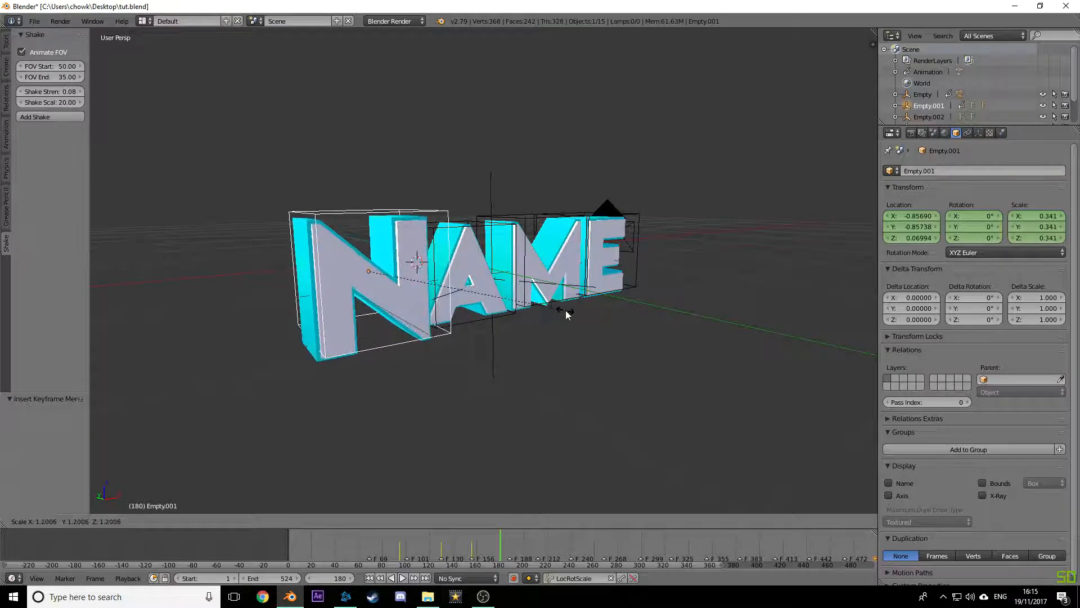
click(560, 321)
key(i)
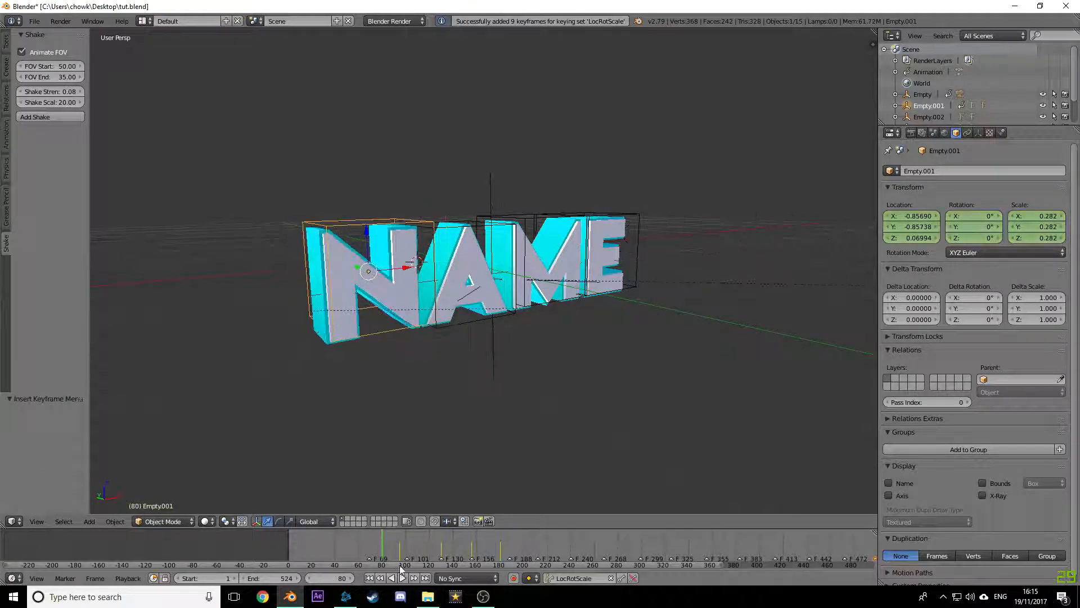
Step: Play back the animation, go to frame 199, scale the cube Empty around N down to about 0.275, and insert a LocRotScale keyframe
click(403, 577)
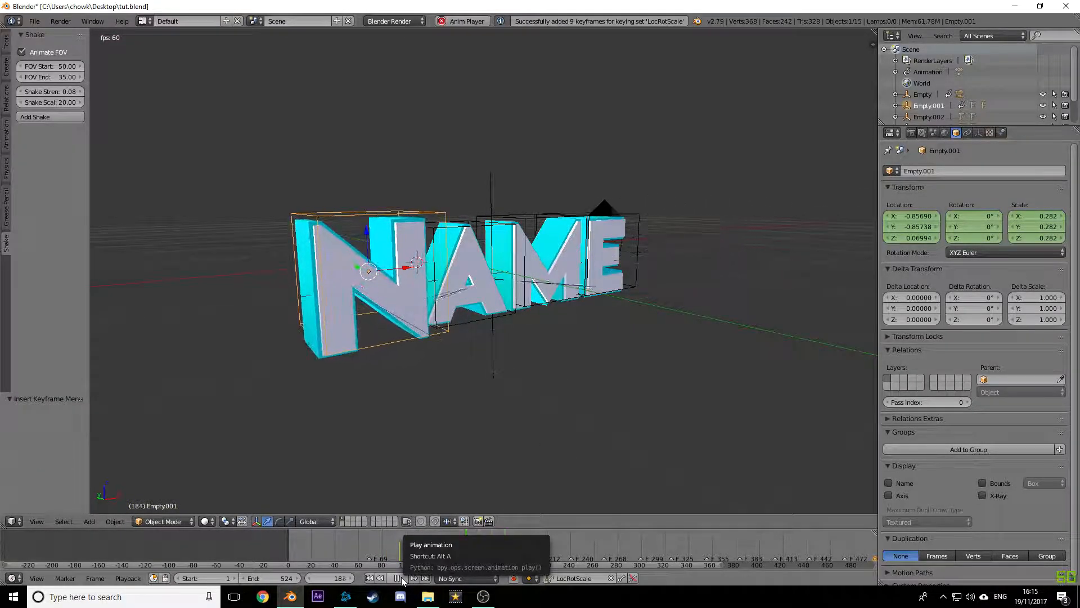
click(401, 576)
scroll(524, 542, down, 2)
scroll(507, 549, up, 2)
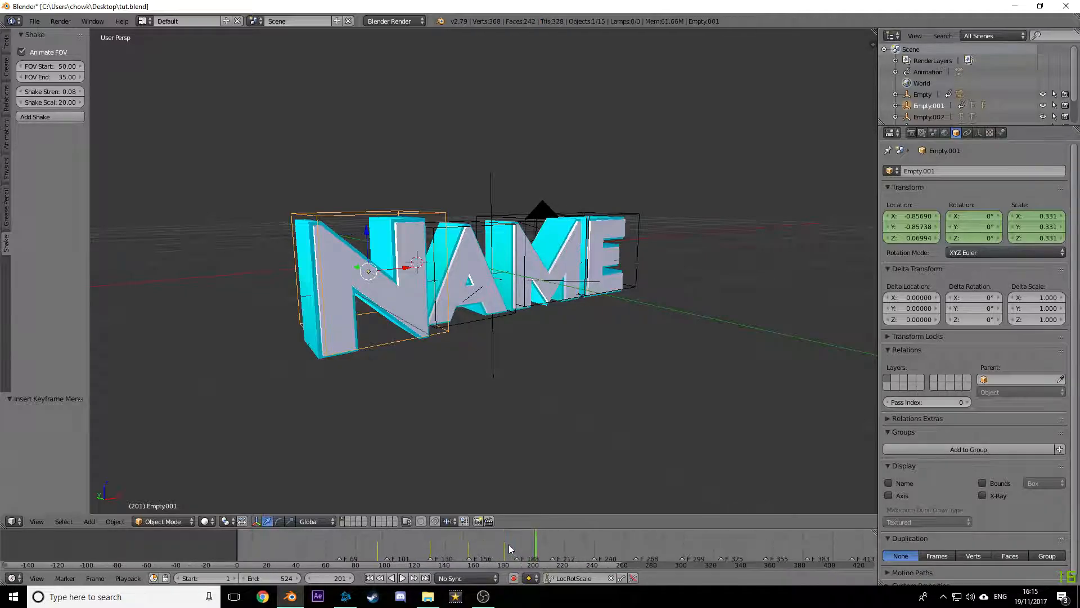
key(s)
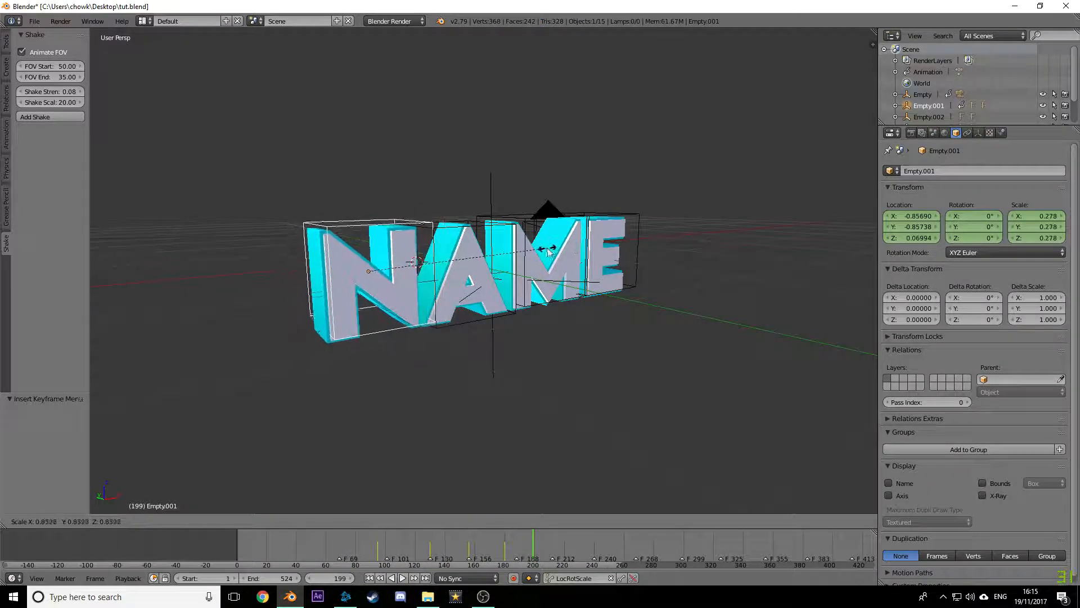
click(546, 253)
middle_drag(545, 253, 513, 243)
key(i)
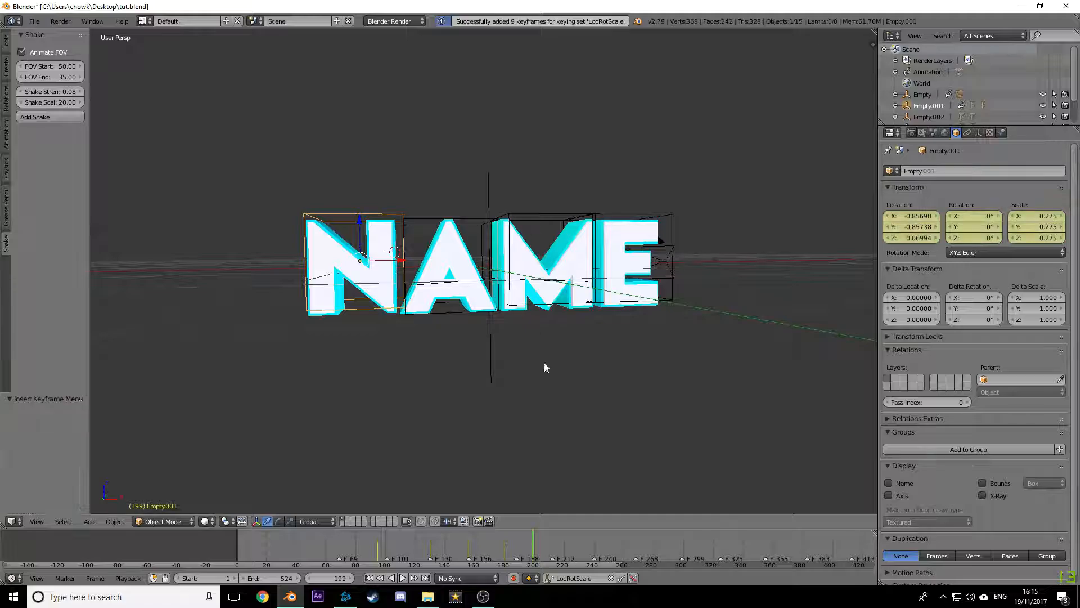
Step: Play back the N scaling animation in the user perspective view and through the camera
drag(496, 547, 341, 553)
click(405, 579)
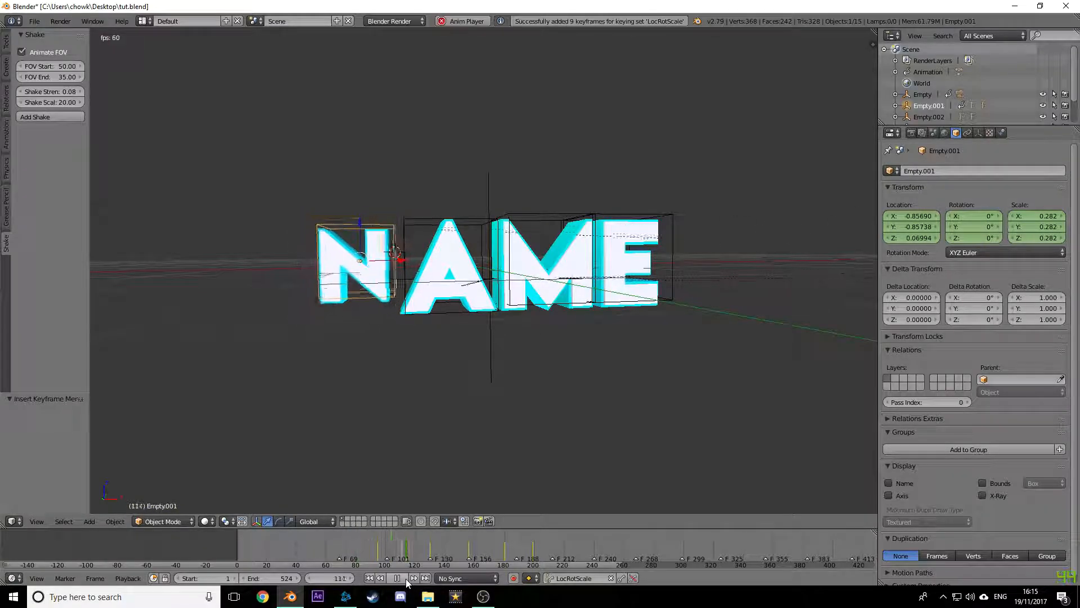
click(406, 579)
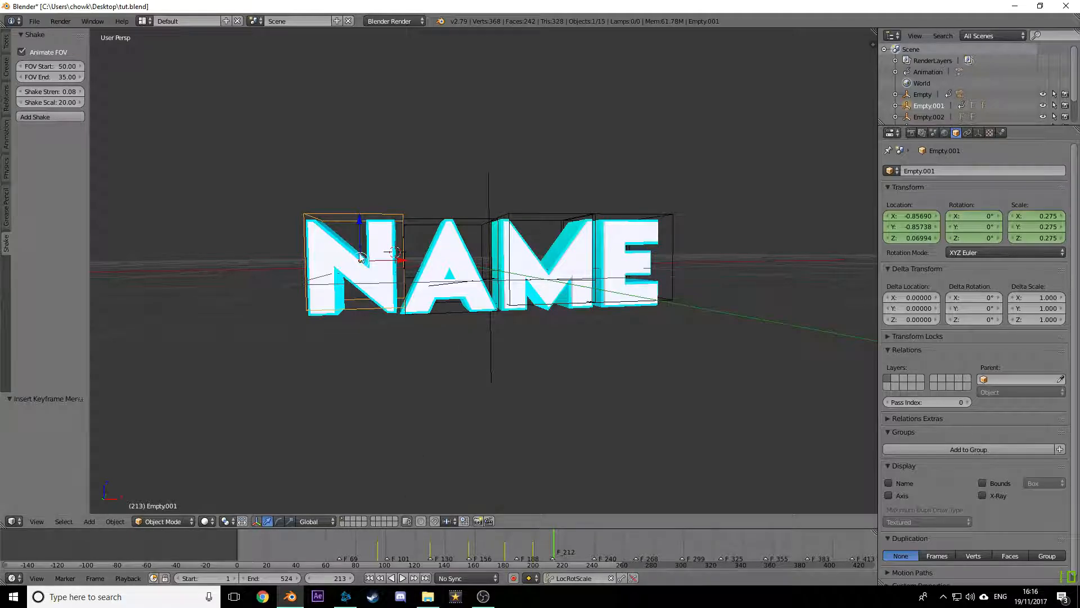
key(KP_0)
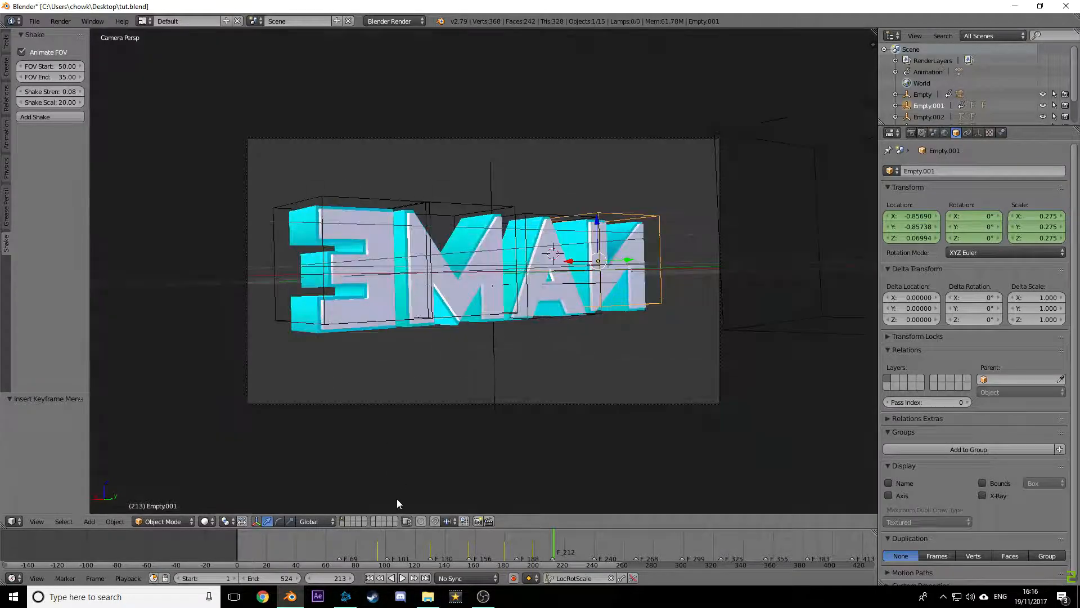
click(359, 547)
click(402, 578)
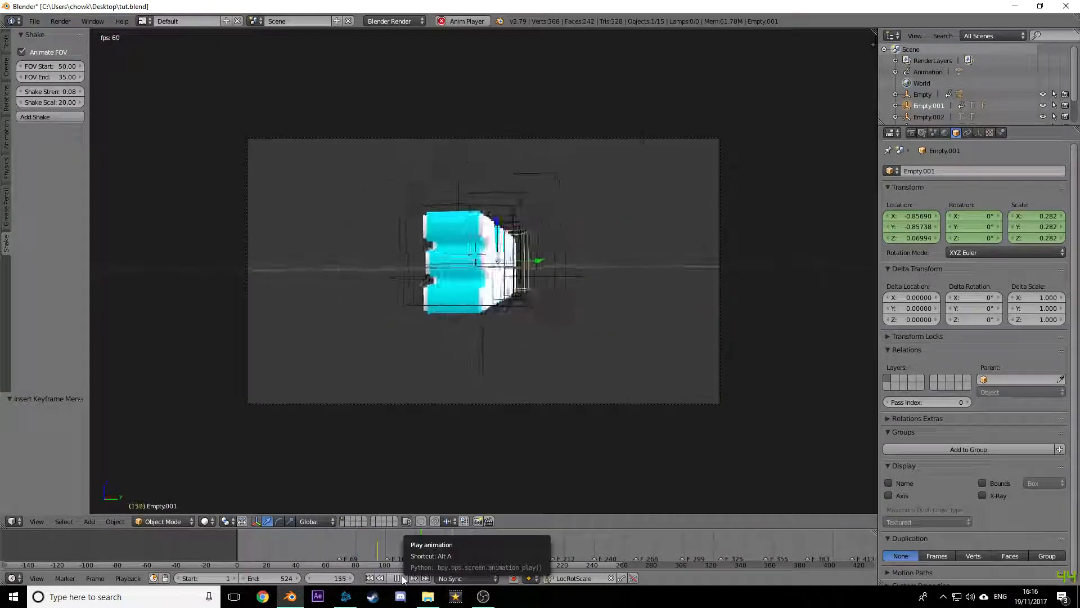
click(402, 576)
middle_drag(352, 313, 444, 246)
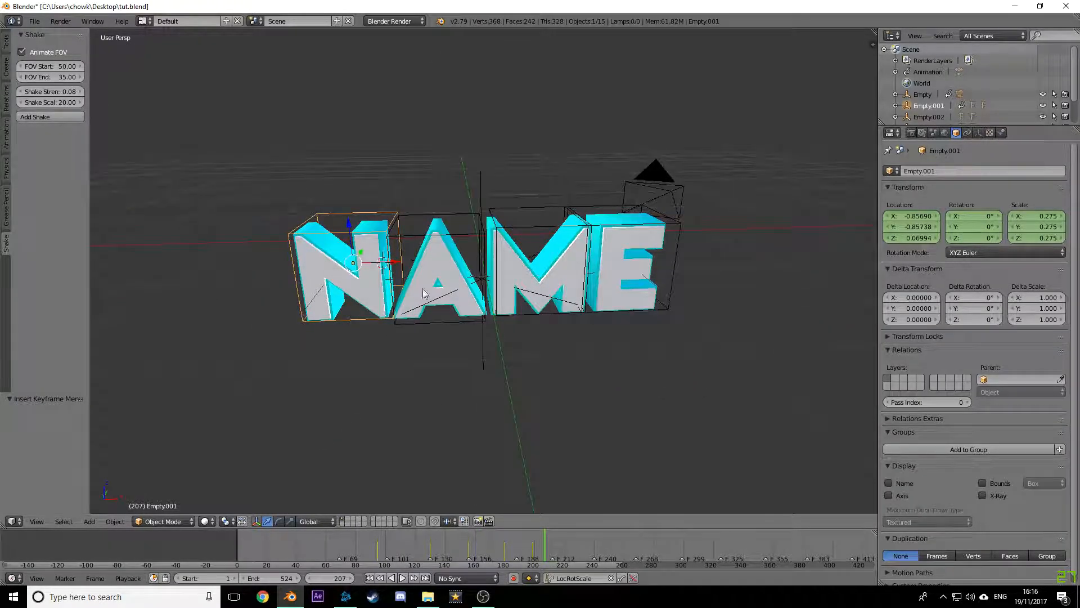
Step: At frame 105, select the cube Empty around A and insert a LocRotScale keyframe
drag(415, 546, 393, 540)
right_click(410, 235)
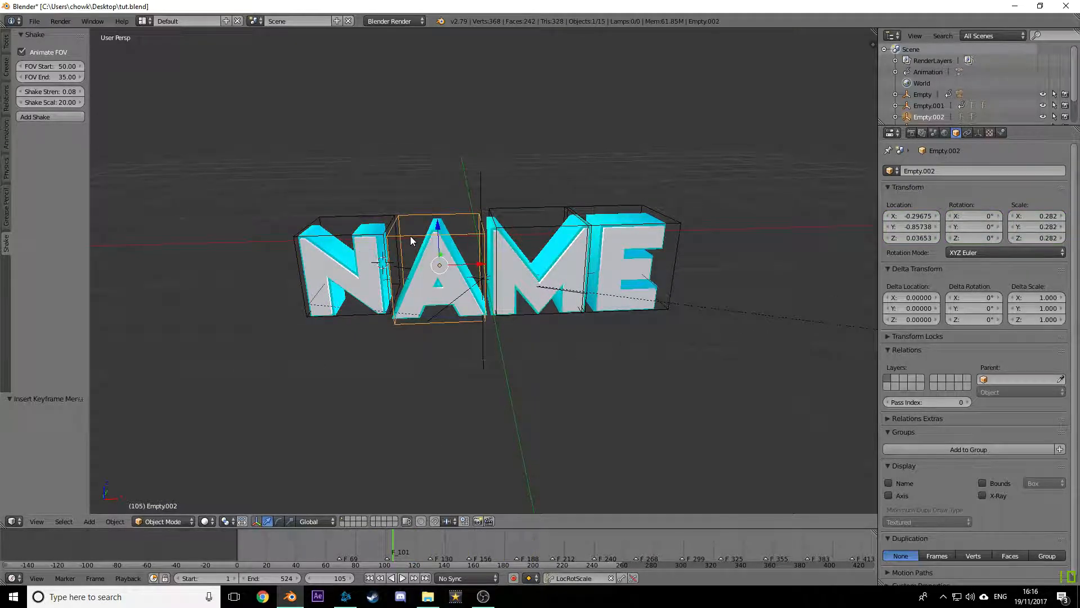
key(i)
Step: Play the animation to frame 131 and try scaling the cube Empty around A down to about 0.147 without keyframing it
key(alt+a)
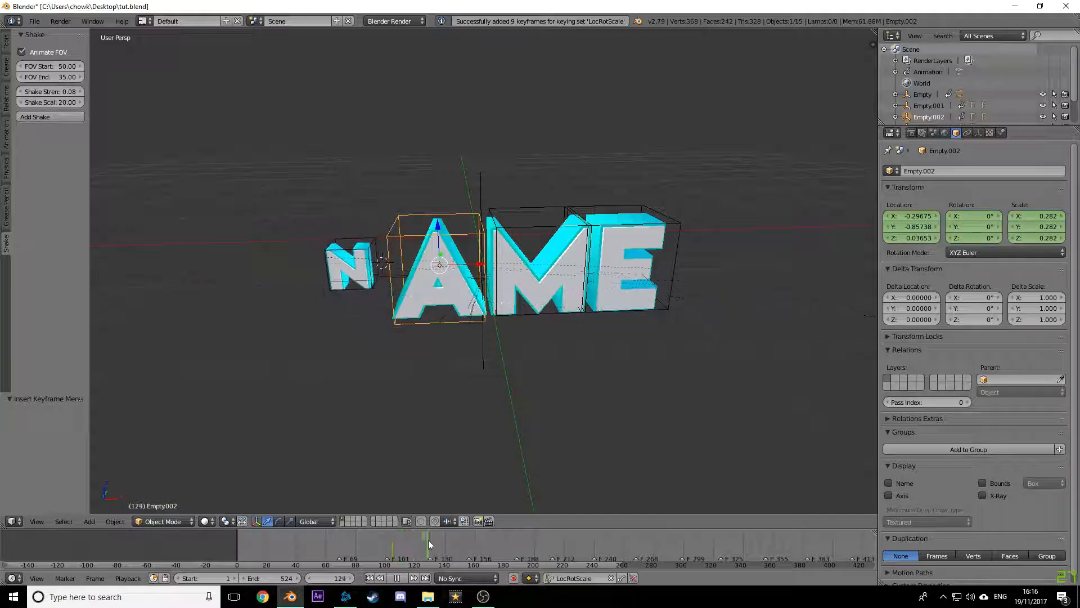
key(alt+a)
key(s)
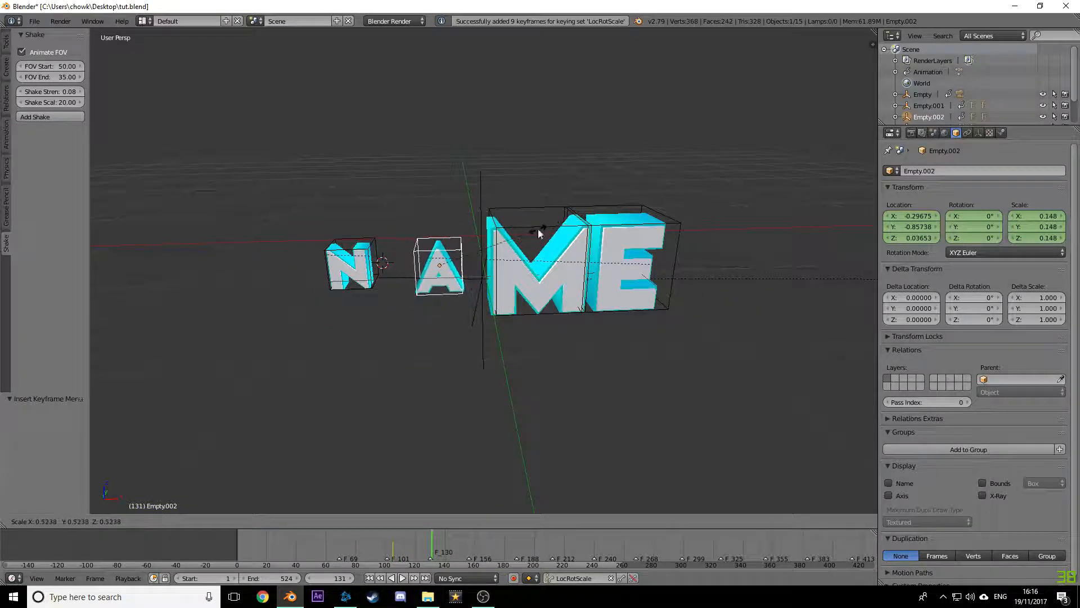
click(528, 208)
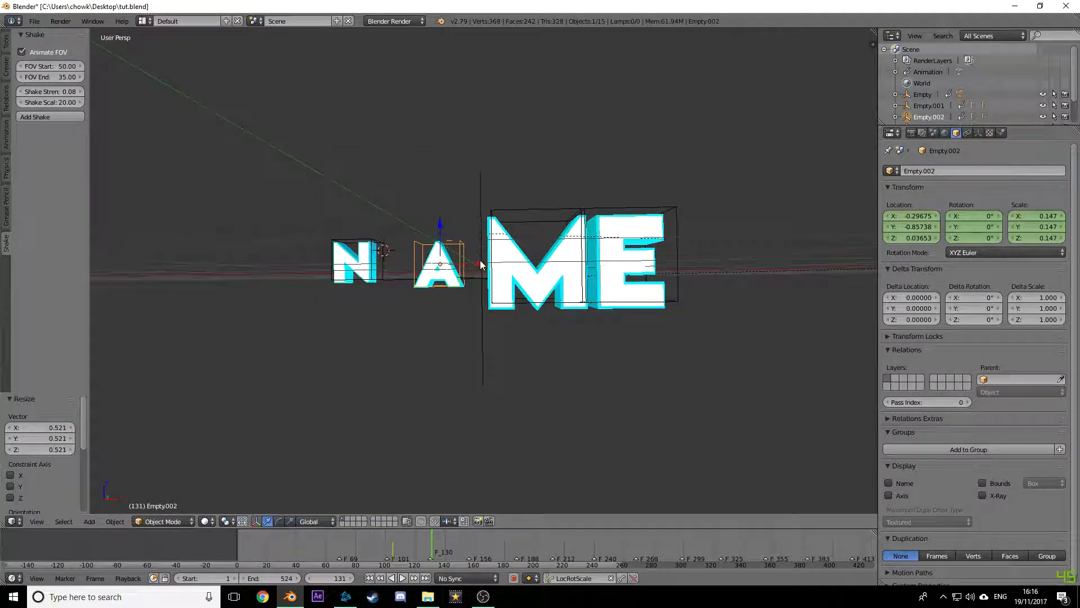
Step: Play to frame 139, insert a LocRotScale keyframe on the cube Empty around A scaled to about 0.152, and select the Empty around N
key(alt+a)
key(alt+a)
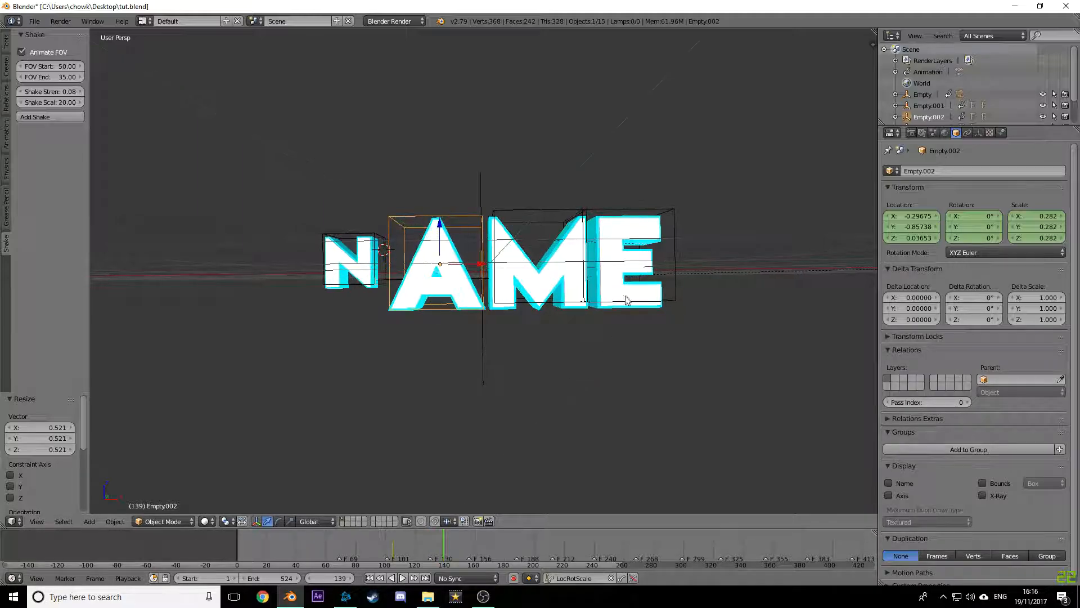
key(s)
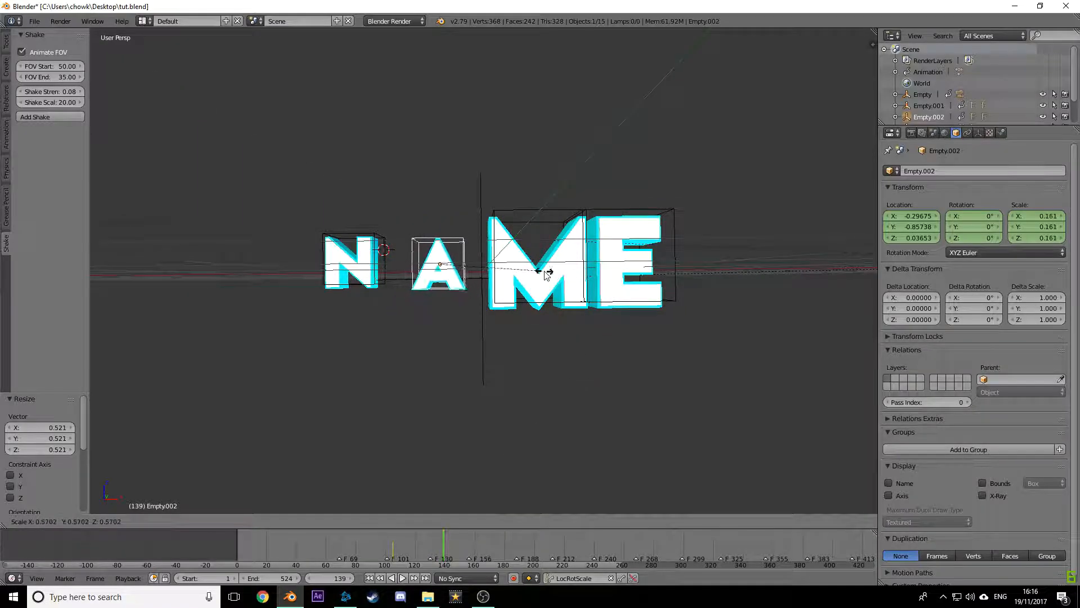
click(540, 272)
key(i)
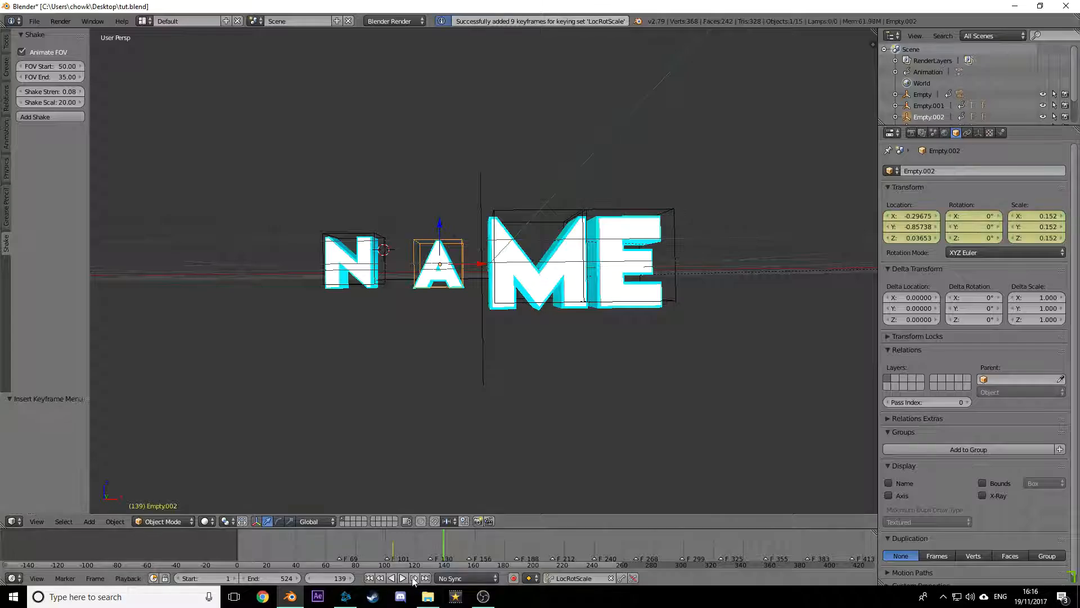
right_click(359, 225)
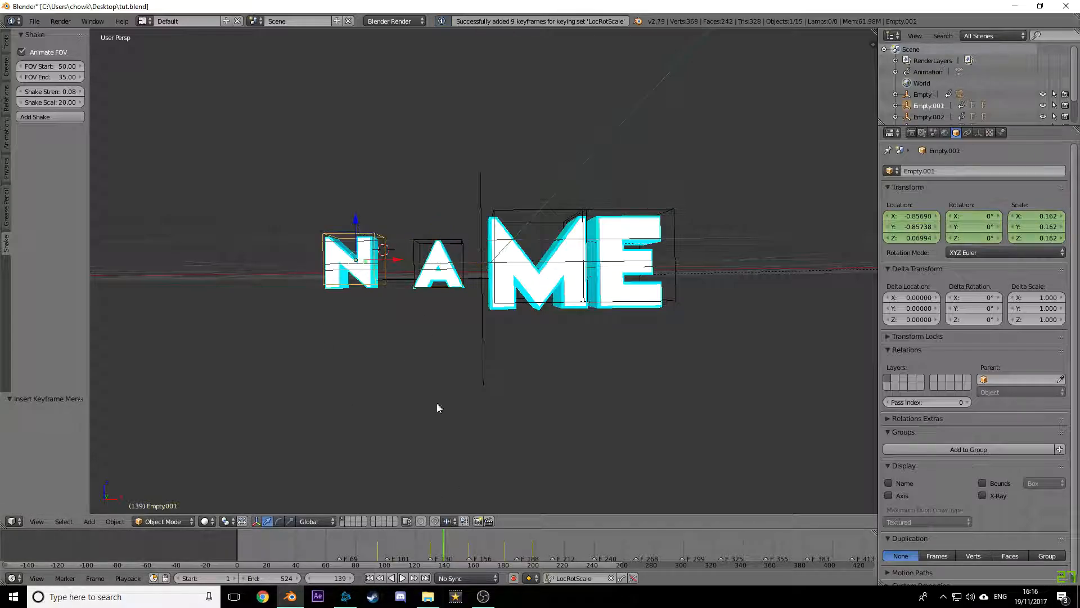
Step: At frame 166, scale the letter A's empty (Empty.002) up to about 0.294 and insert a LocRotScale keyframe
key(alt+a)
drag(470, 565, 485, 561)
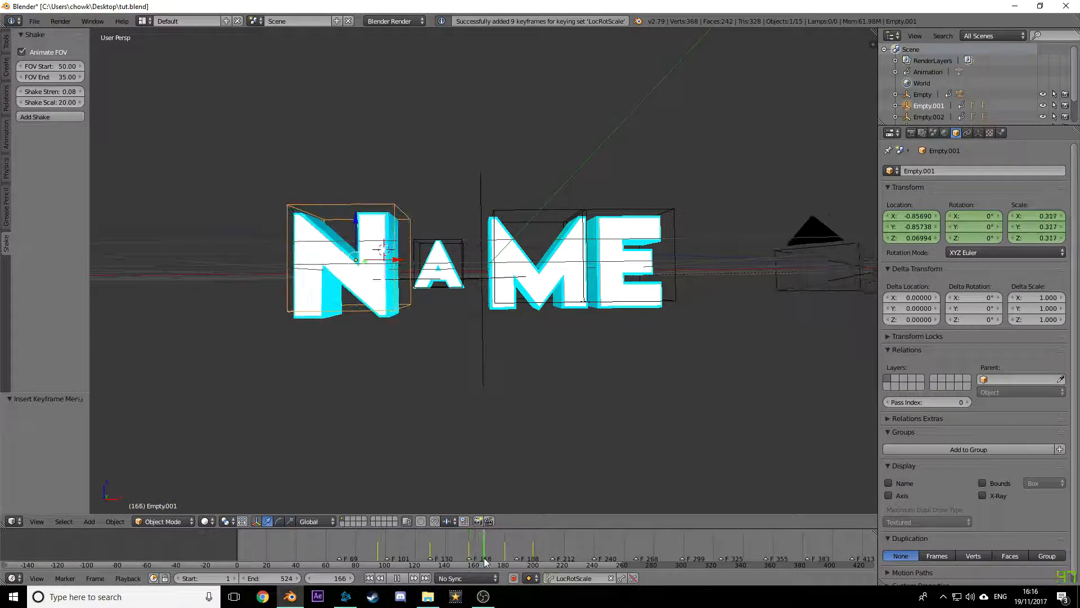
right_click(416, 242)
middle_drag(417, 244, 429, 270)
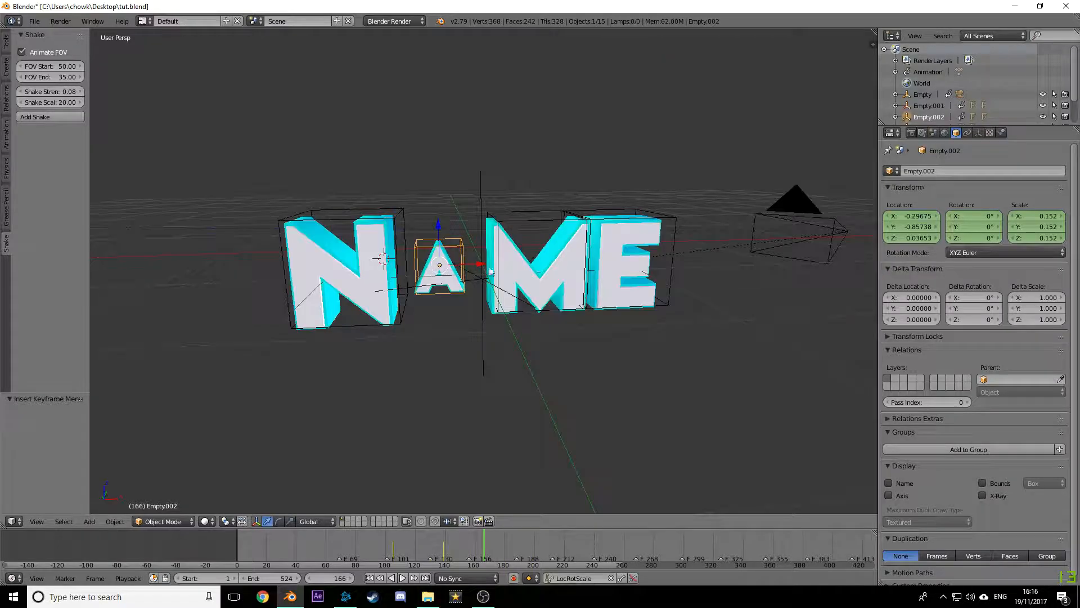
key(s)
click(605, 178)
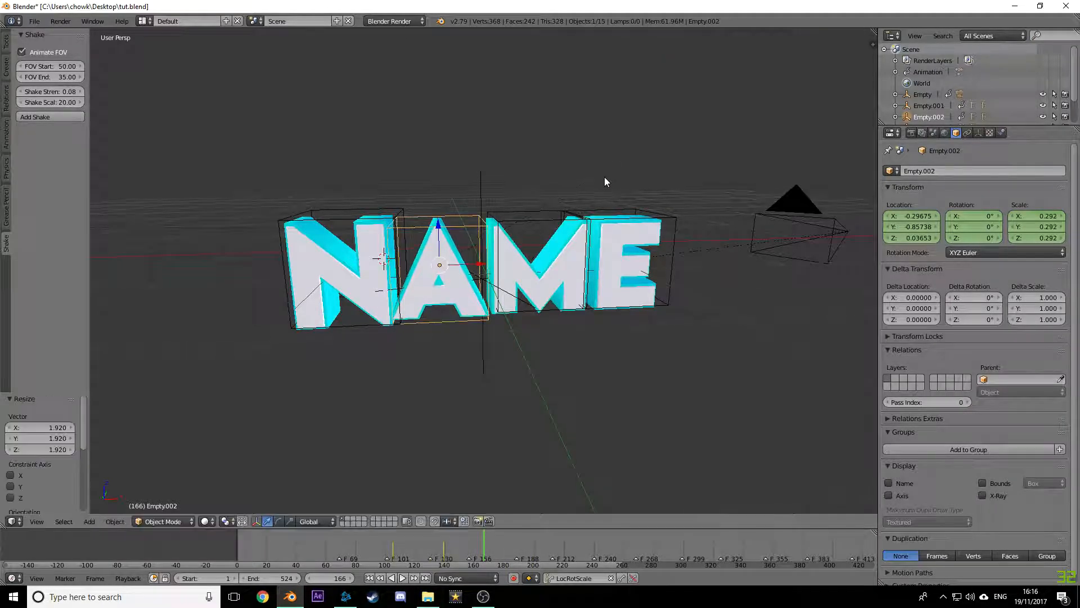
mouse_move(603, 181)
middle_down()
mouse_move(599, 159)
mouse_move(597, 186)
middle_up()
key(s)
click(598, 158)
key(s)
click(599, 158)
key(i)
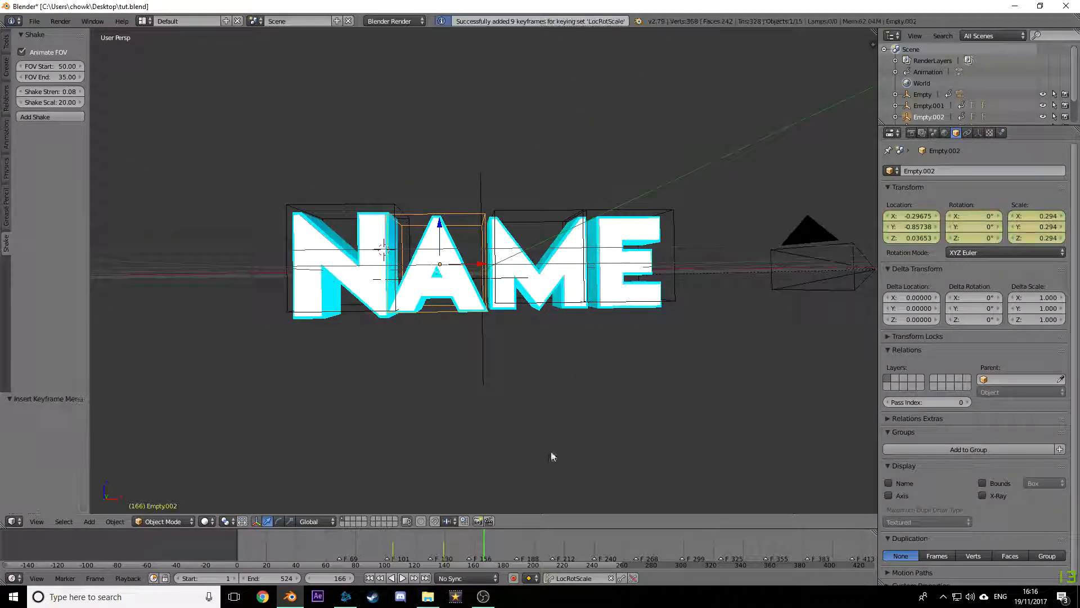
Step: At frame 189, enlarge Empty.002 to a scale of about 0.371 and insert a LocRotScale keyframe
right_click(392, 211)
drag(484, 548, 517, 535)
key(s)
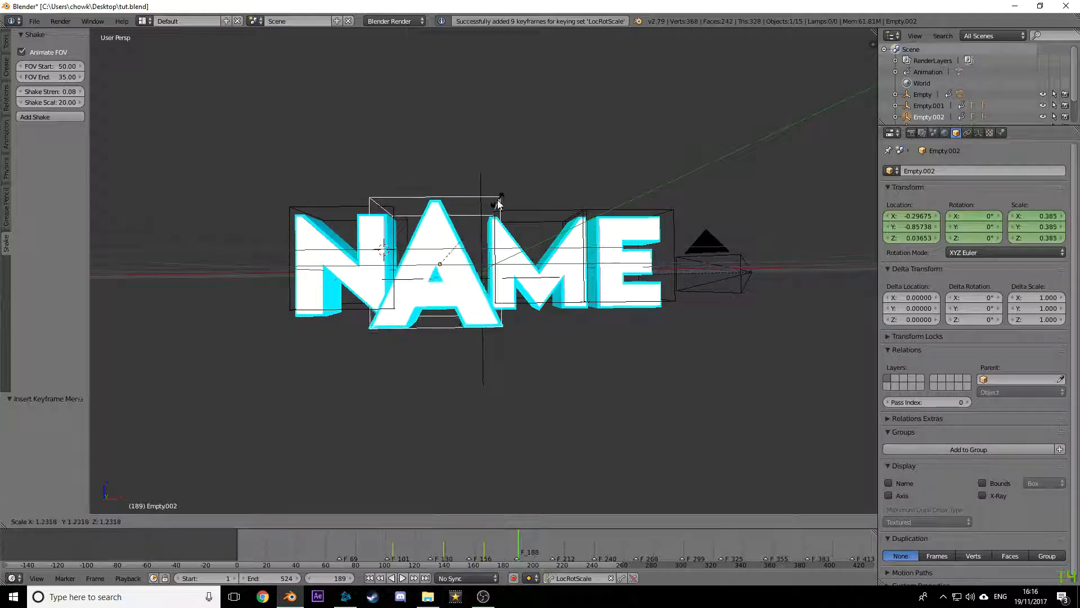
click(495, 204)
key(i)
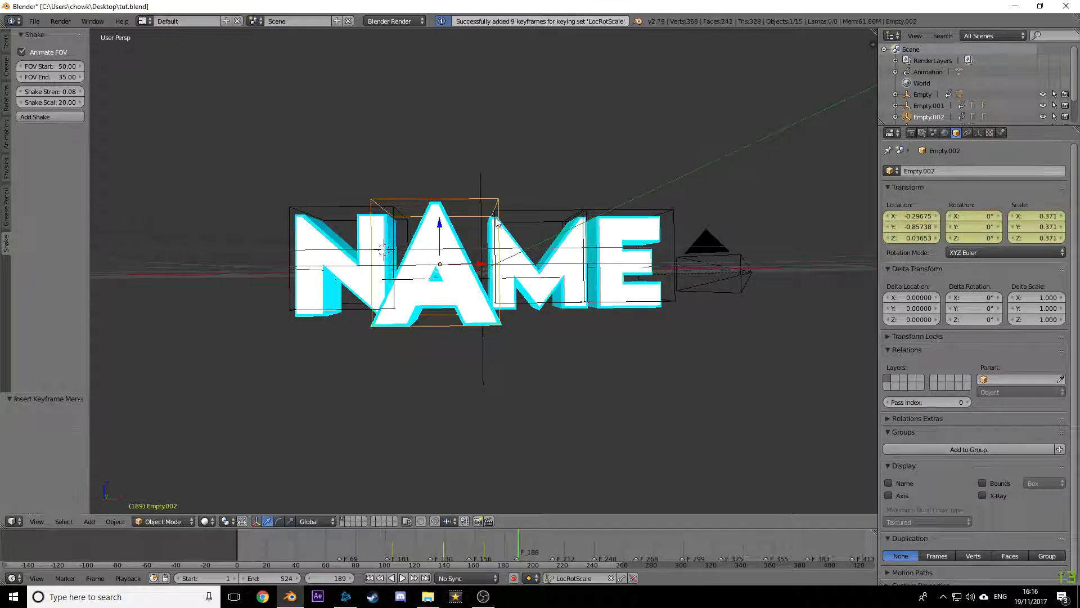
Step: At frame 208, shrink Empty.002 to a scale of about 0.285 and insert a LocRotScale keyframe
drag(522, 553, 544, 552)
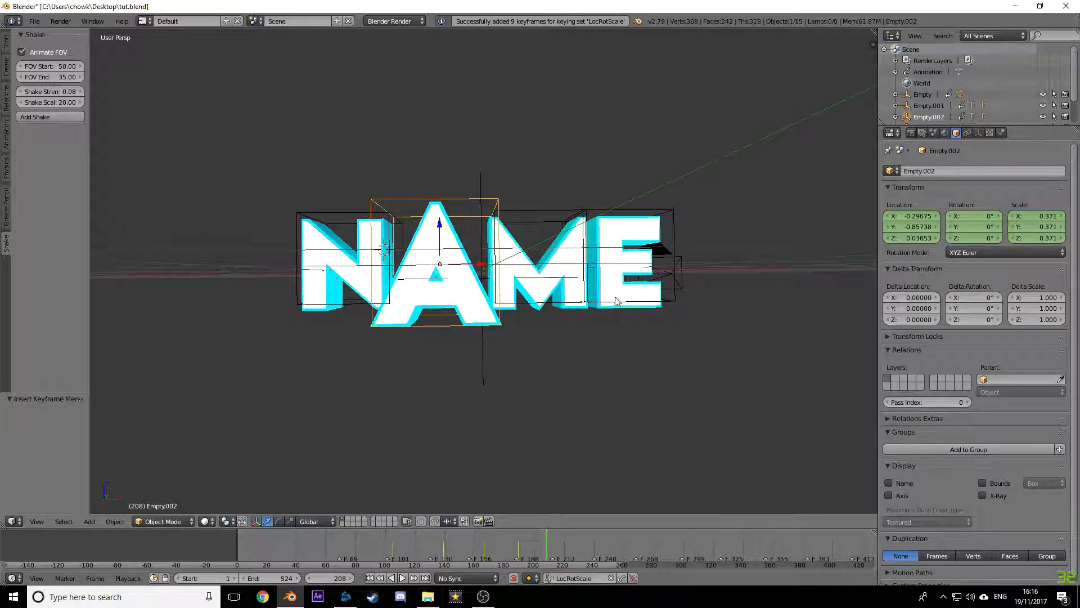
key(s)
click(578, 284)
key(i)
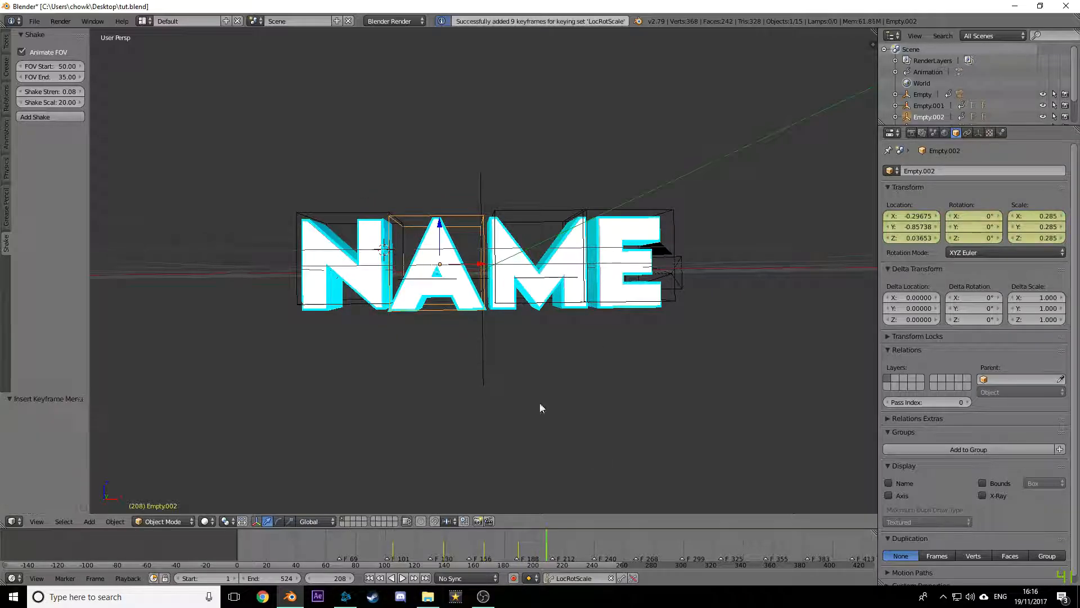
Step: Play back the animation to check the new scale pulse on the letter A
click(402, 578)
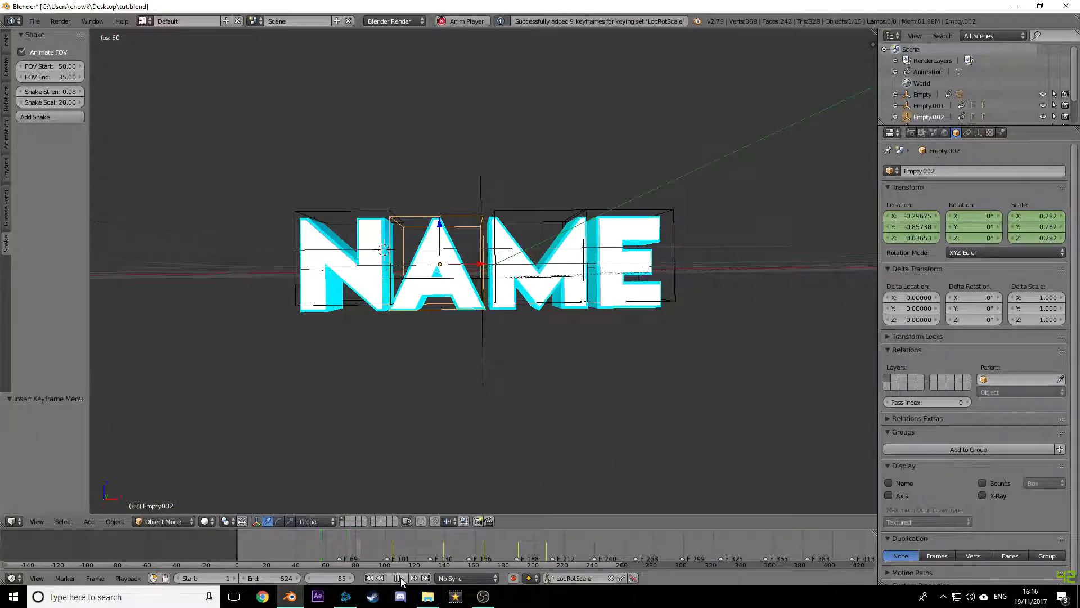
click(402, 578)
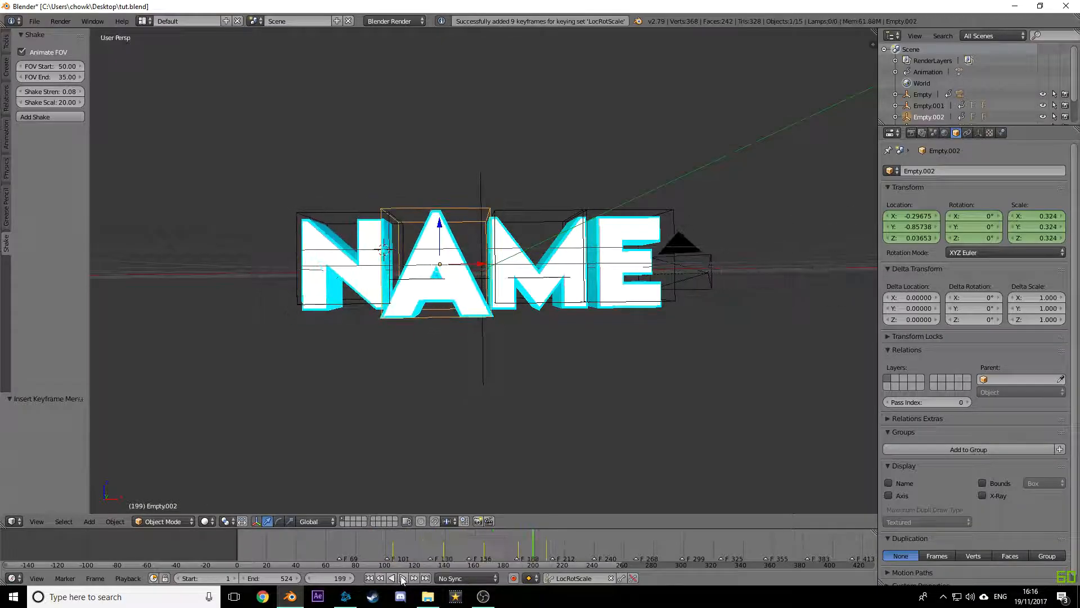
click(405, 578)
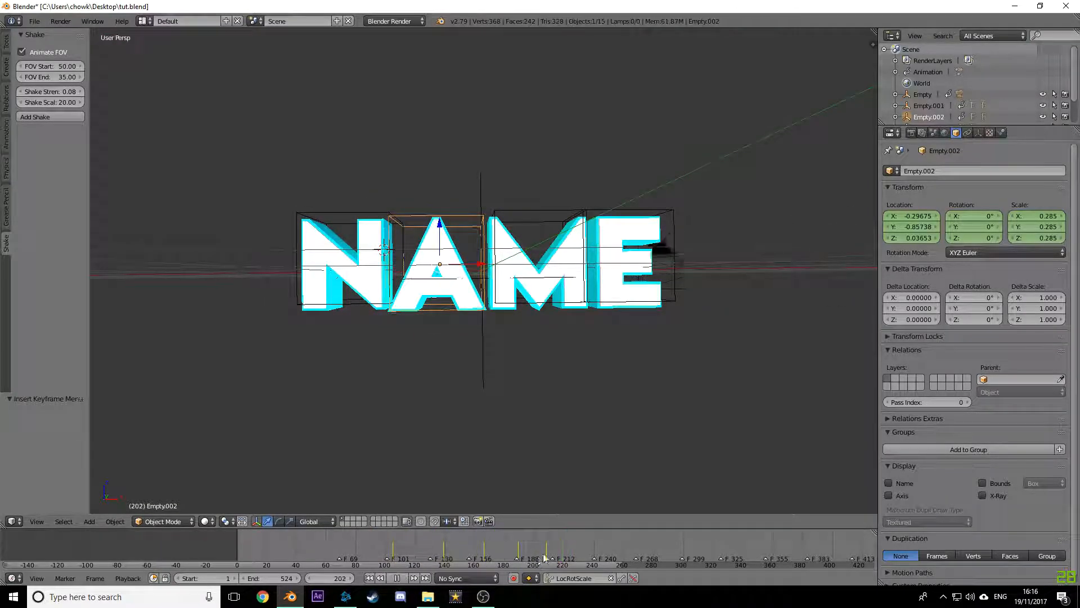
key(Escape)
Step: Switch to the Video Editing layout and bring the letter empties' keyframes around frames 150 to 240 into view in the dope sheet
click(147, 21)
click(168, 124)
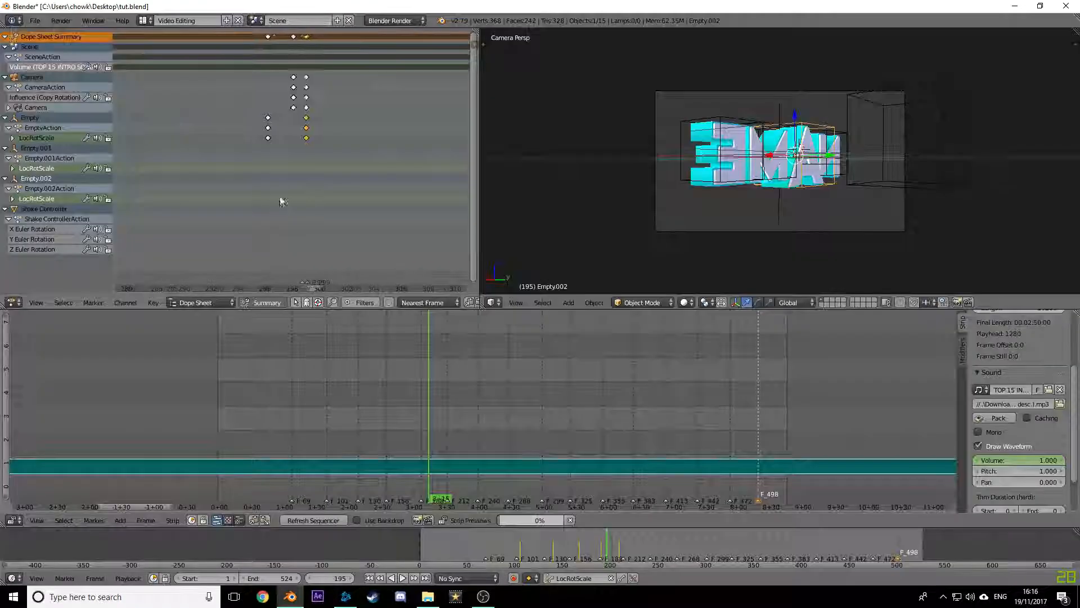
scroll(299, 164, down, 10)
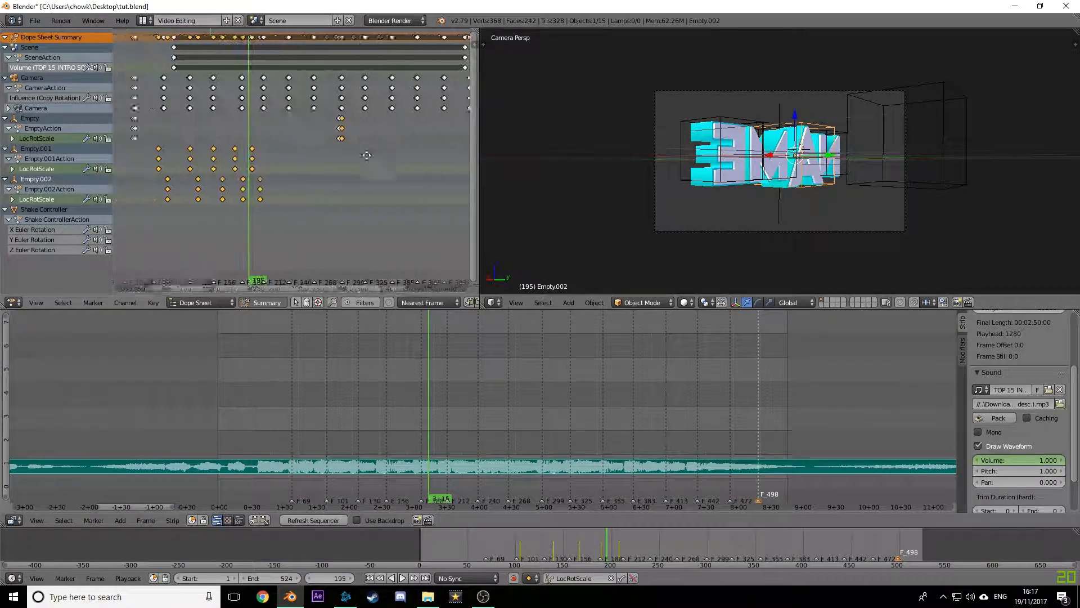
middle_drag(366, 156, 394, 155)
scroll(305, 137, up, 15)
middle_drag(305, 136, 329, 127)
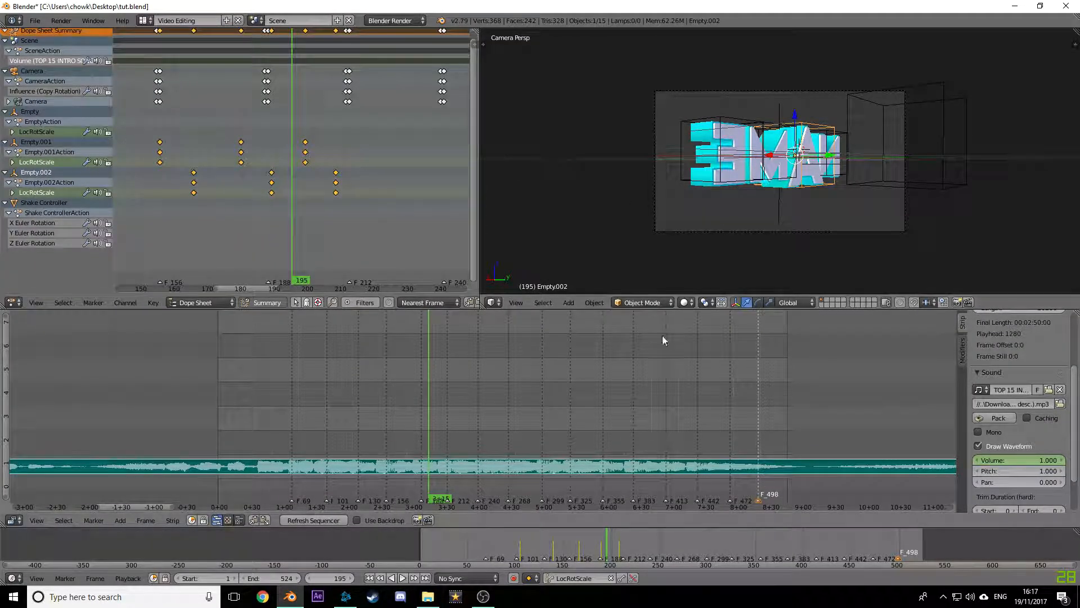
Step: Retime the dope sheet keyframes: Empty.002's peak to about frame 177, and Empty.001's last two to about frames 185 and 207
drag(606, 544, 601, 545)
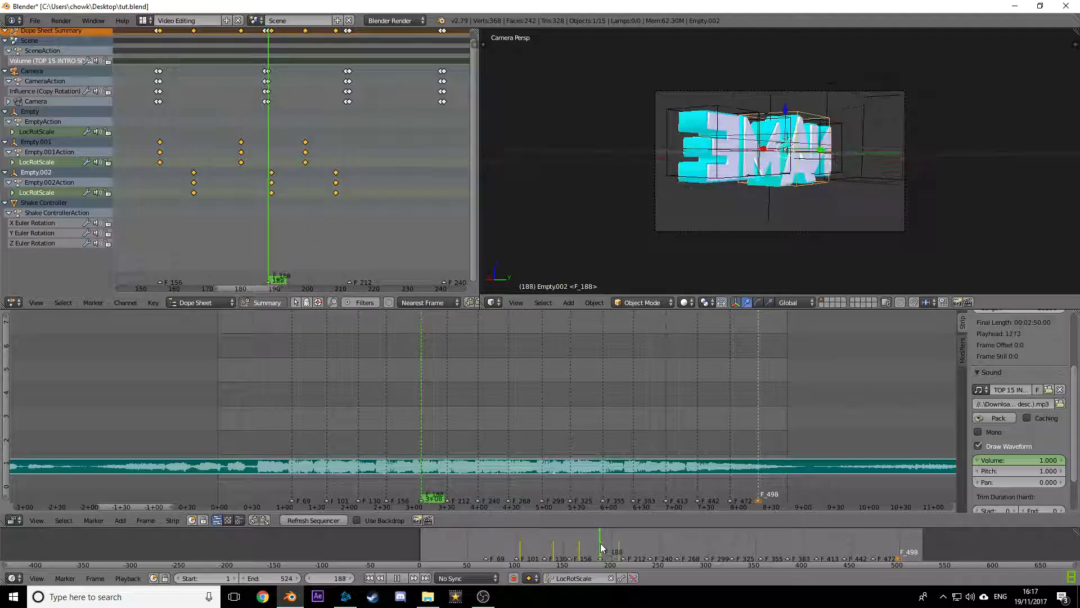
scroll(305, 90, up, 2)
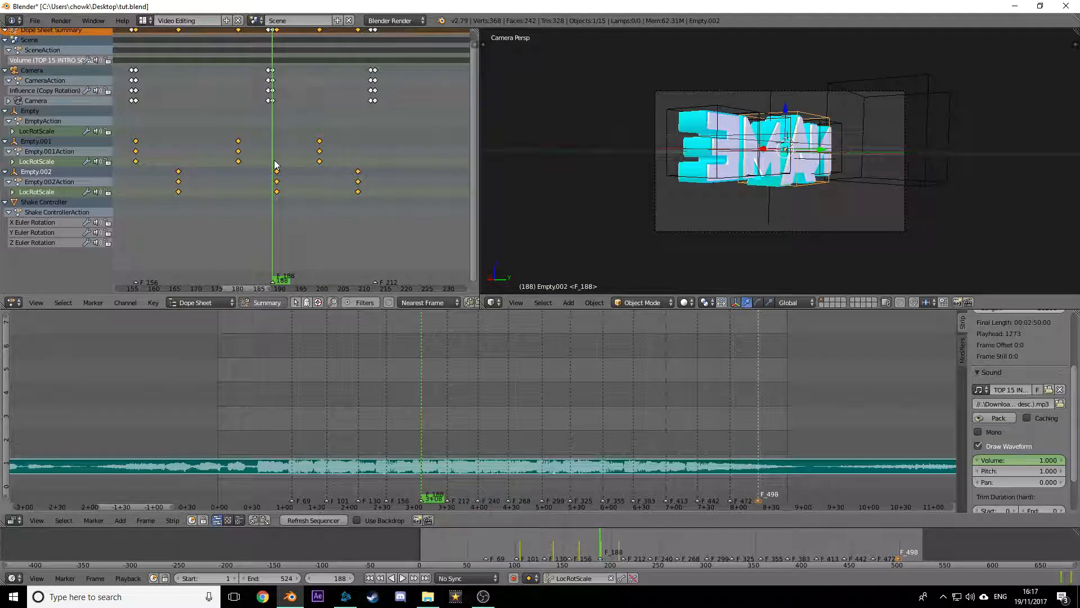
key(alt+a)
drag(283, 164, 221, 163)
middle_drag(723, 163, 893, 167)
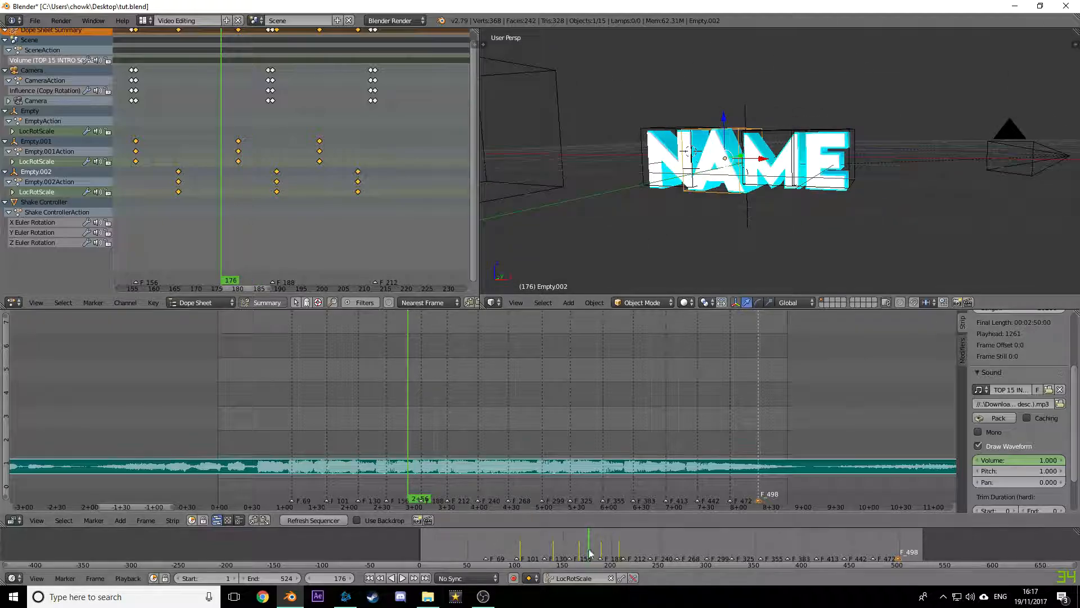
mouse_move(589, 540)
mouse_down()
mouse_move(493, 537)
mouse_move(599, 531)
mouse_up()
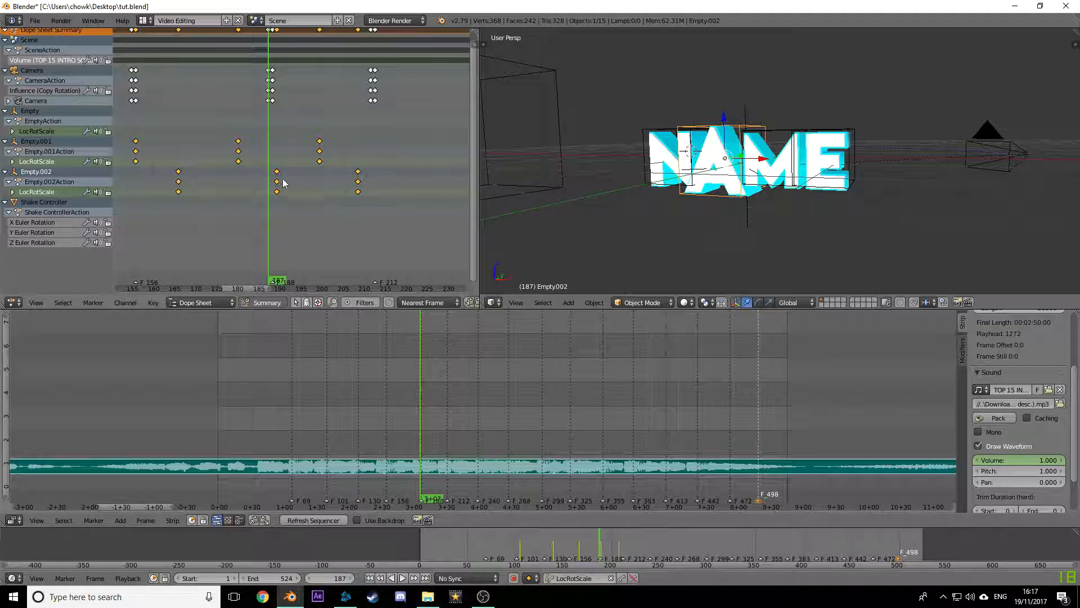
right_drag(277, 178, 355, 143)
drag(338, 149, 35, 160)
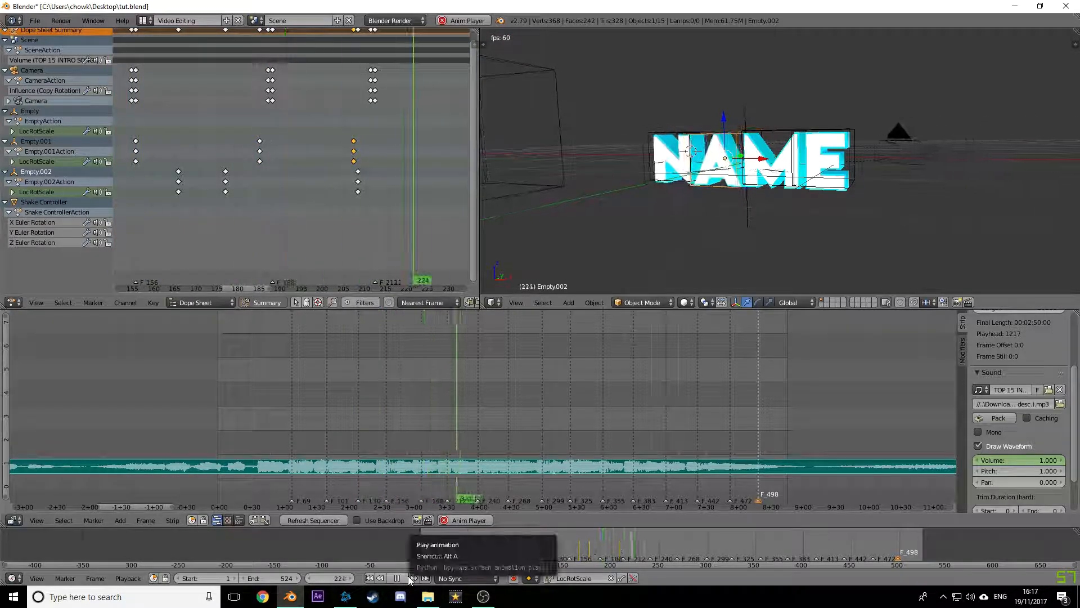
Step: Check the timing in playback and move Empty.002's enlarged-scale keyframe to about frame 185, in line with Empty.001's
drag(542, 545, 480, 547)
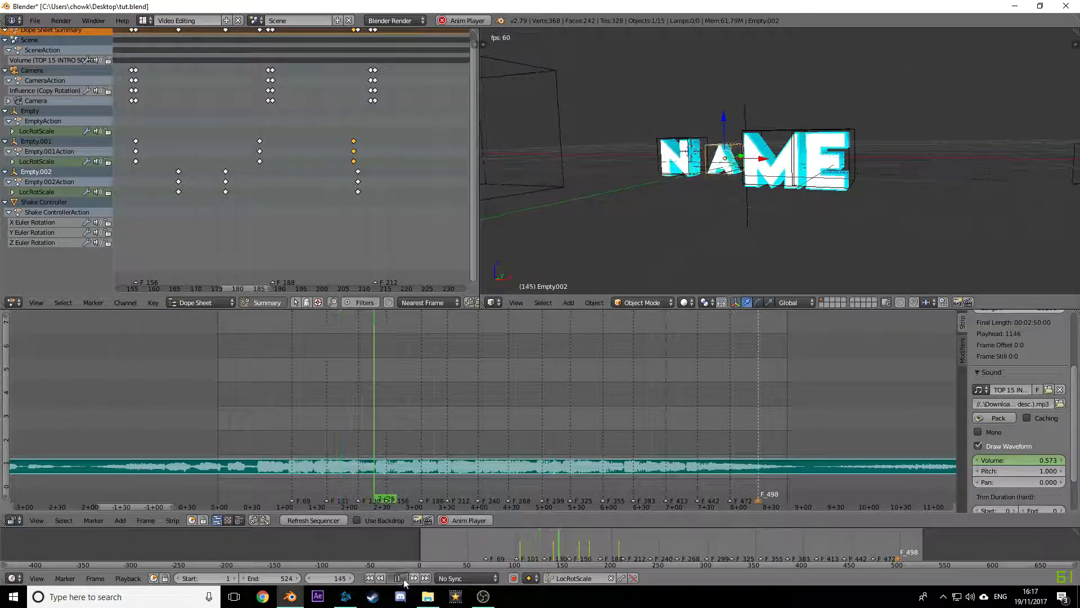
key(alt+a)
drag(554, 547, 563, 547)
key(alt+a)
scroll(225, 163, down, 3)
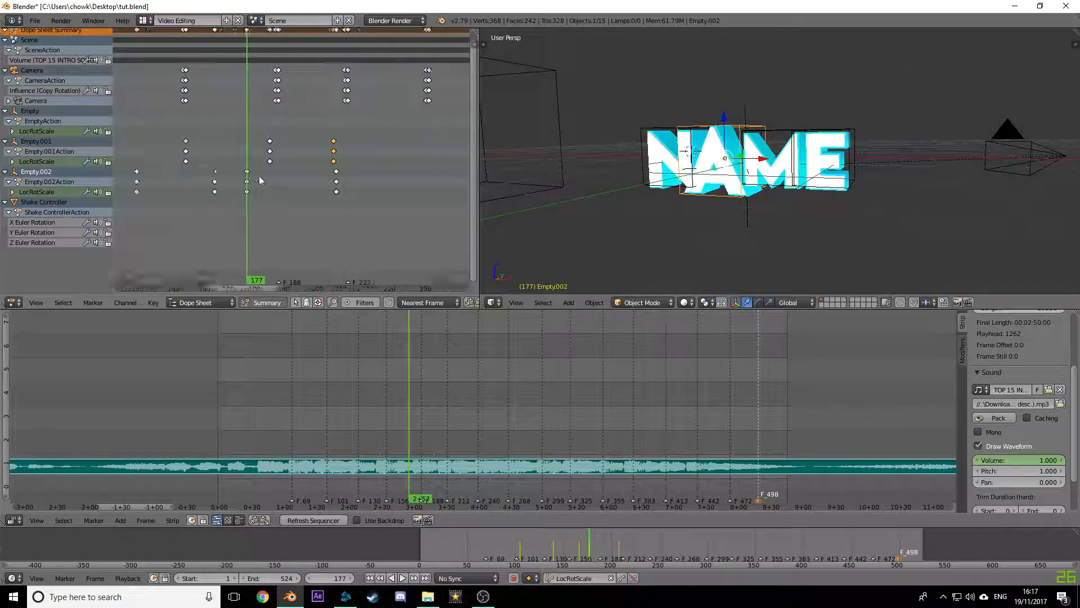
drag(251, 175, 271, 172)
click(274, 168)
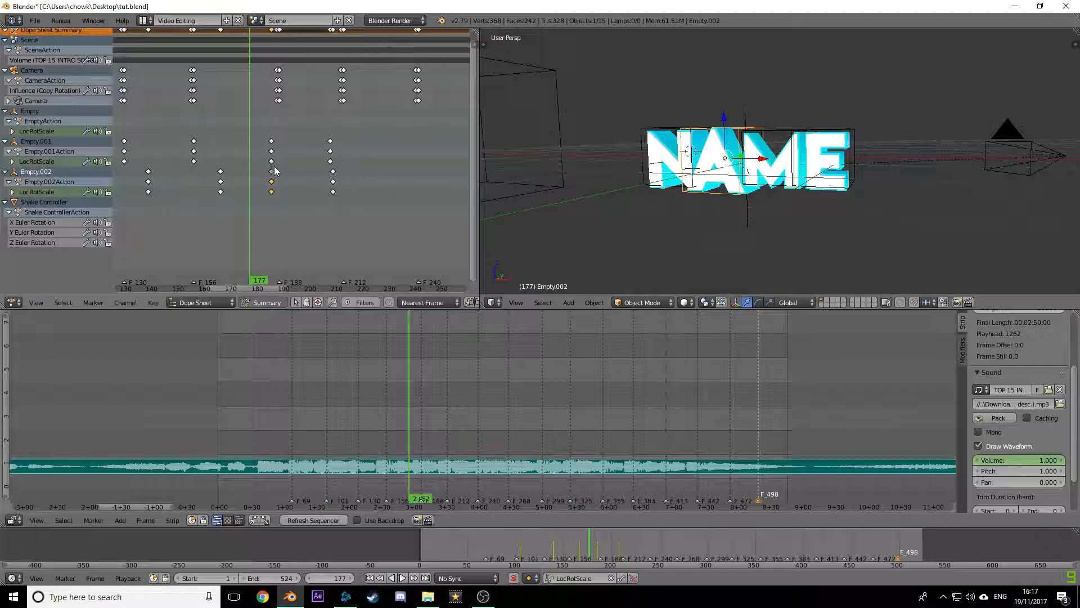
Step: Play the animation from frame 83 to review how the N and A scale with the music
click(507, 545)
key(alt+a)
key(alt+a)
click(307, 360)
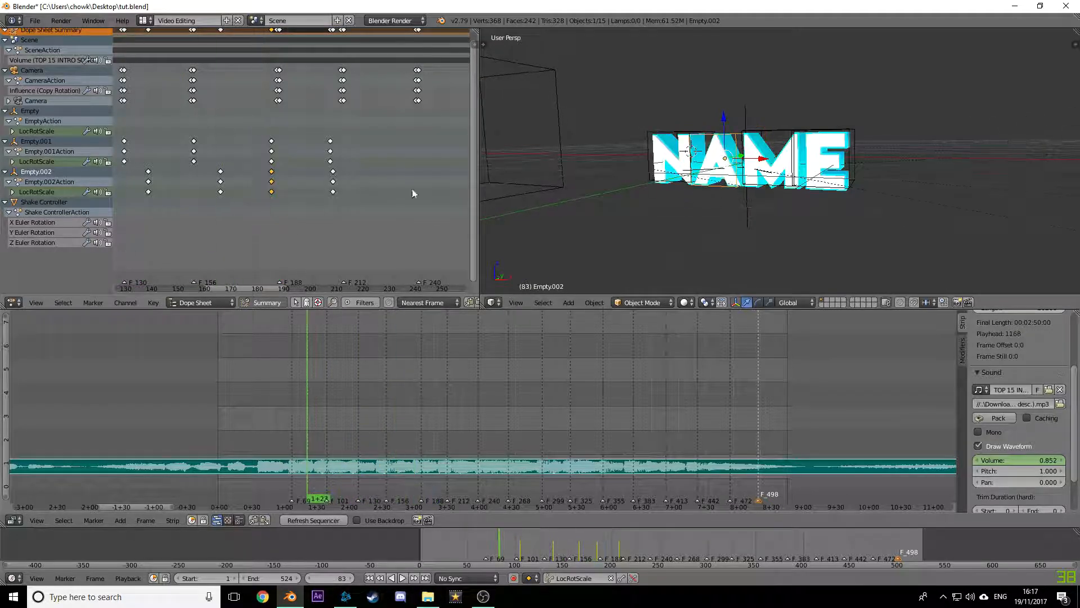
click(402, 578)
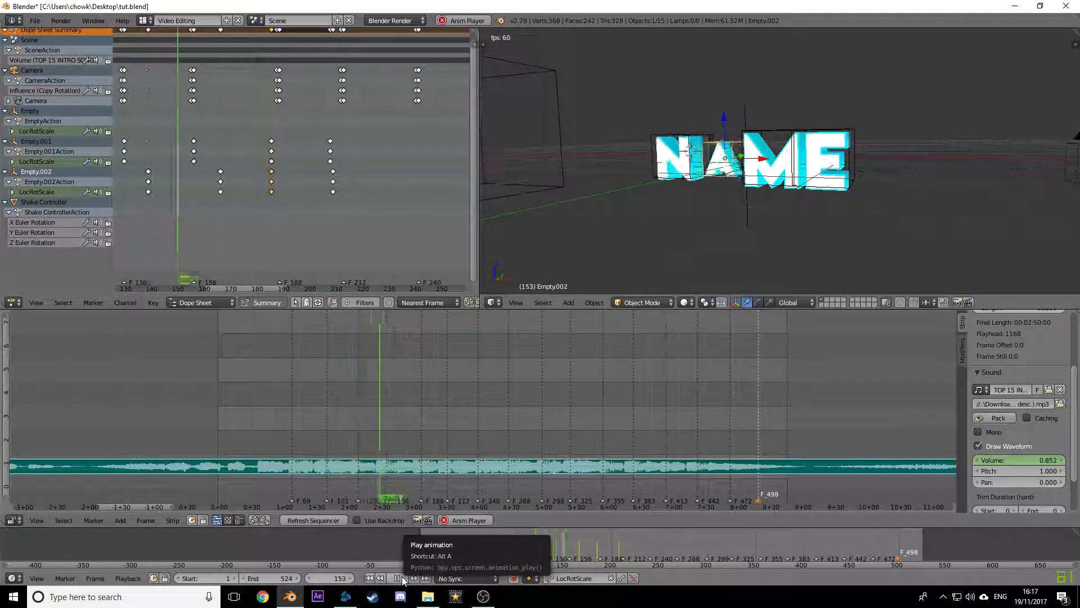
click(402, 577)
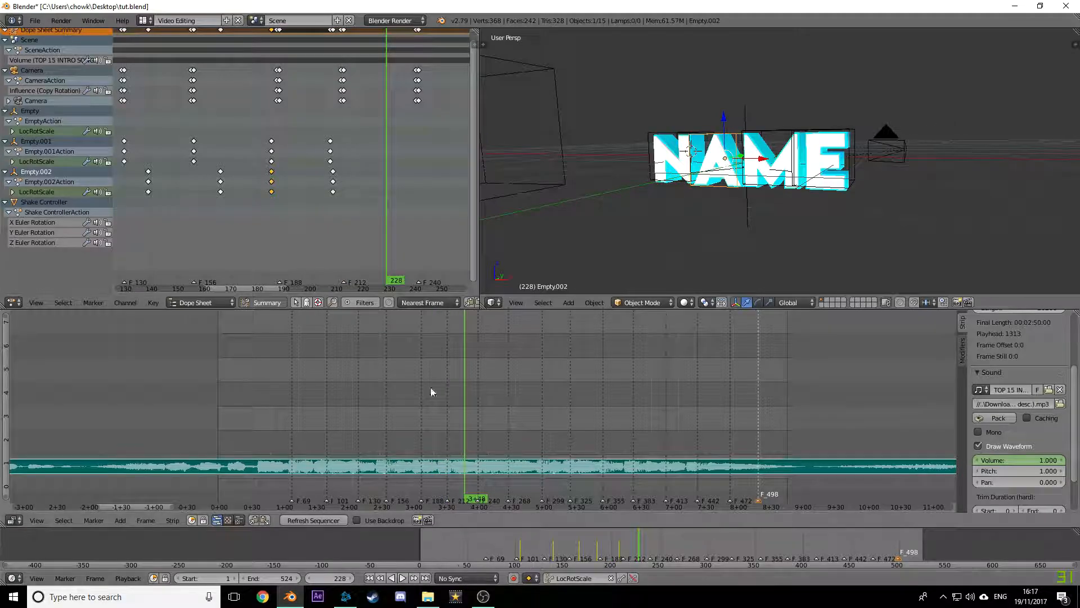
Step: Move Empty.002's last keyframe to about frame 213 and its preceding peak keyframe to about frame 191
scroll(360, 166, up, 2)
key(g)
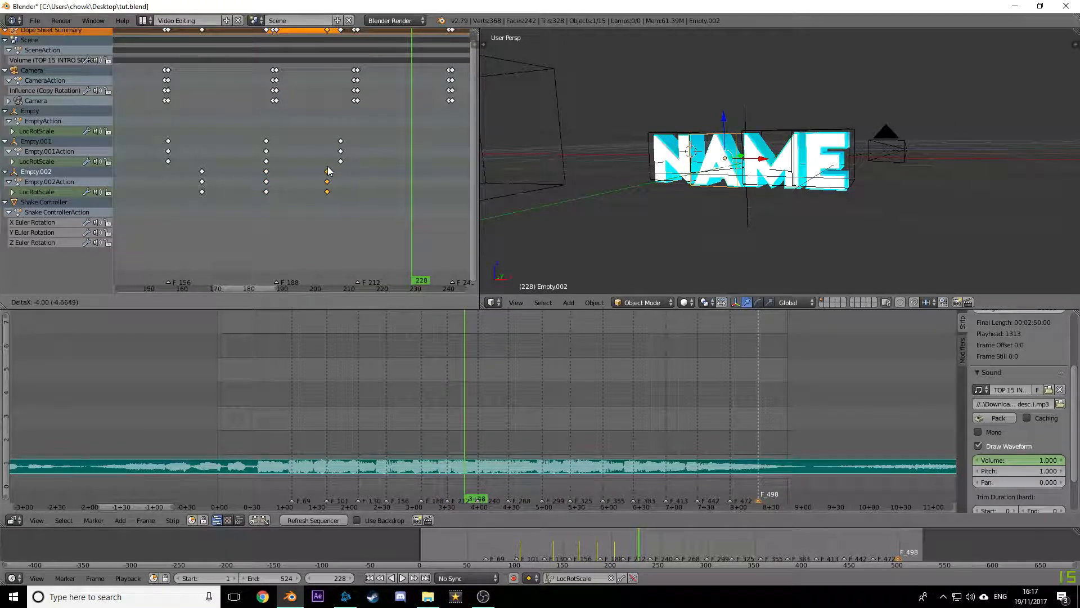
click(357, 160)
click(268, 181)
key(g)
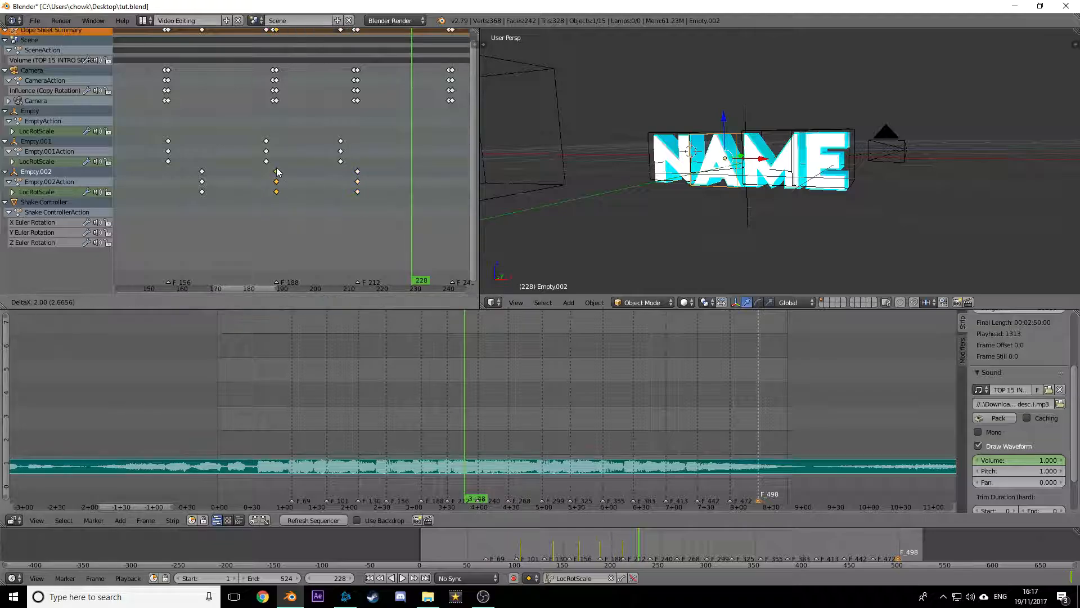
click(283, 162)
Step: Move Empty.002's keyframe just after the F_156 marker to about frame 162
scroll(225, 172, down, 3)
middle_drag(224, 171, 286, 162)
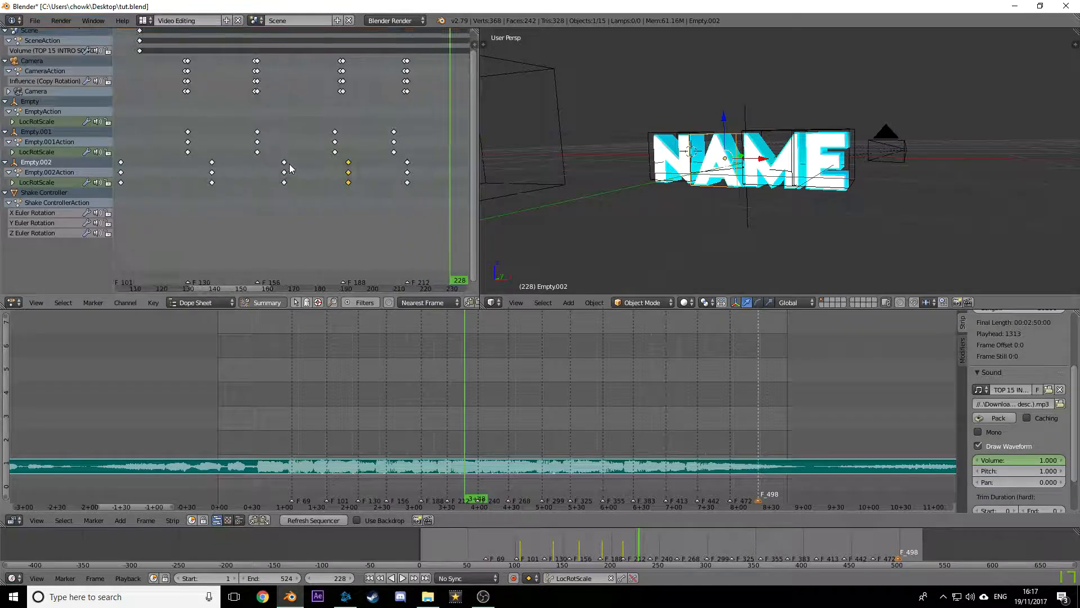
right_click(286, 162)
key(g)
click(274, 167)
Step: Play the animation from frame 54 to check the retimed letter A
drag(274, 166, 350, 148)
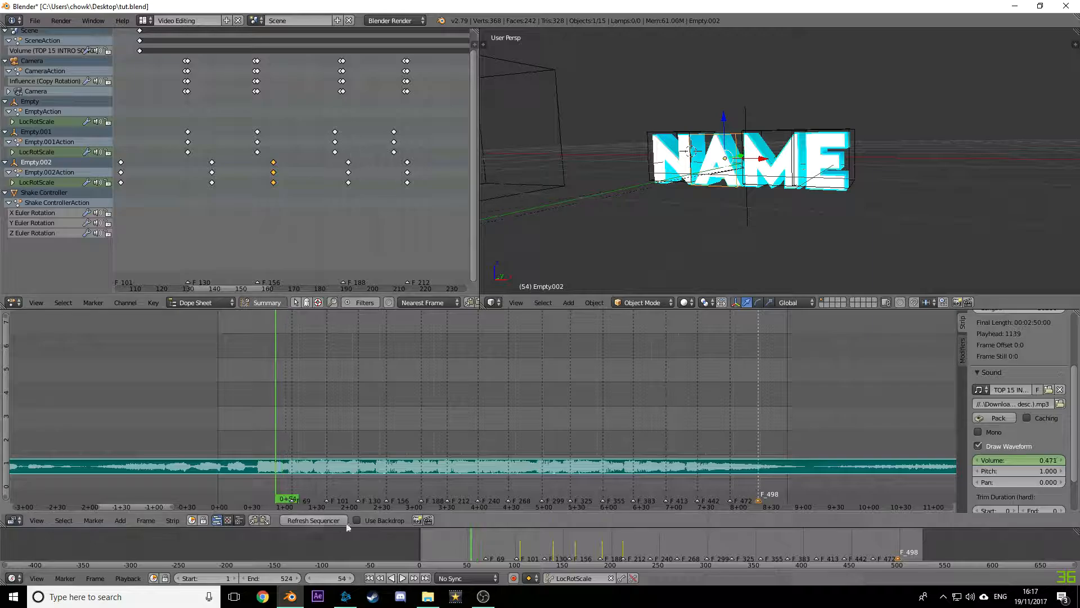
click(401, 581)
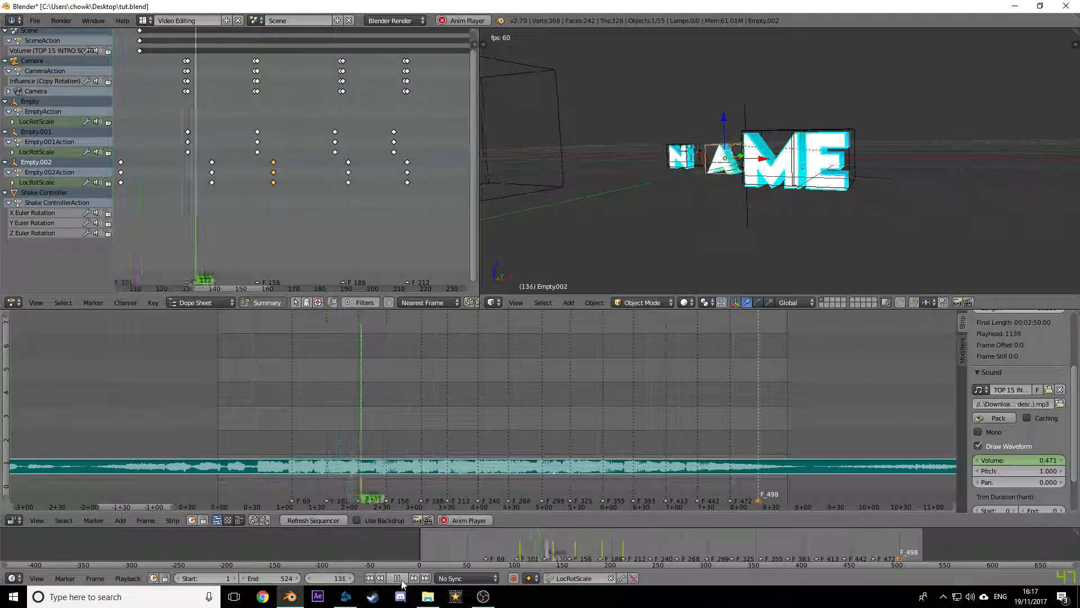
click(402, 582)
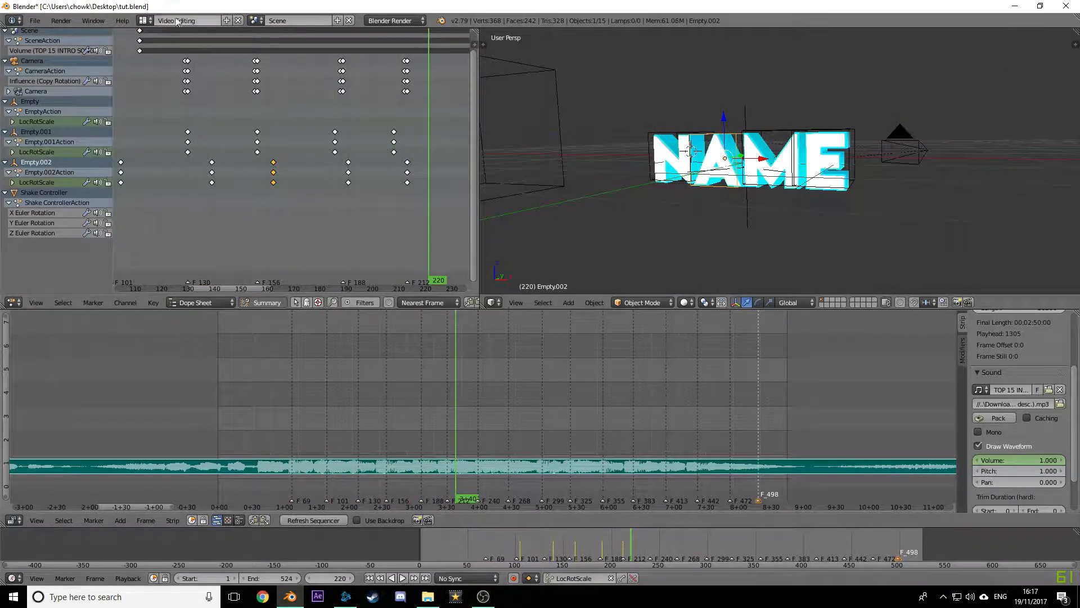
Step: Move Empty.002's keyframe just after the F_130 marker to about frame 135, and return to the Default layout
click(145, 20)
click(221, 123)
scroll(233, 147, up, 3)
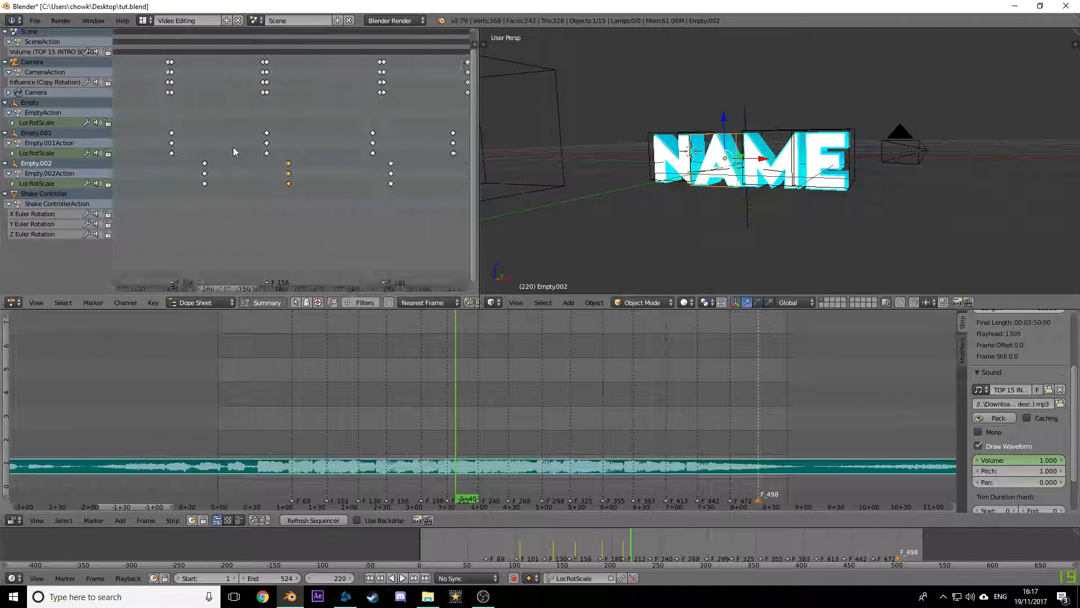
right_drag(197, 164, 183, 168)
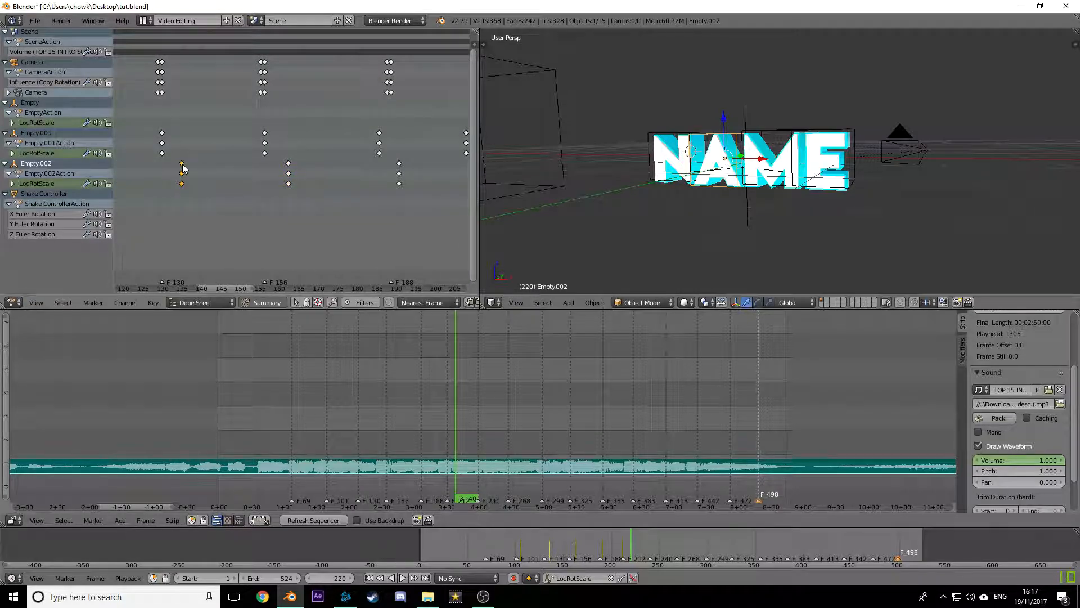
click(146, 20)
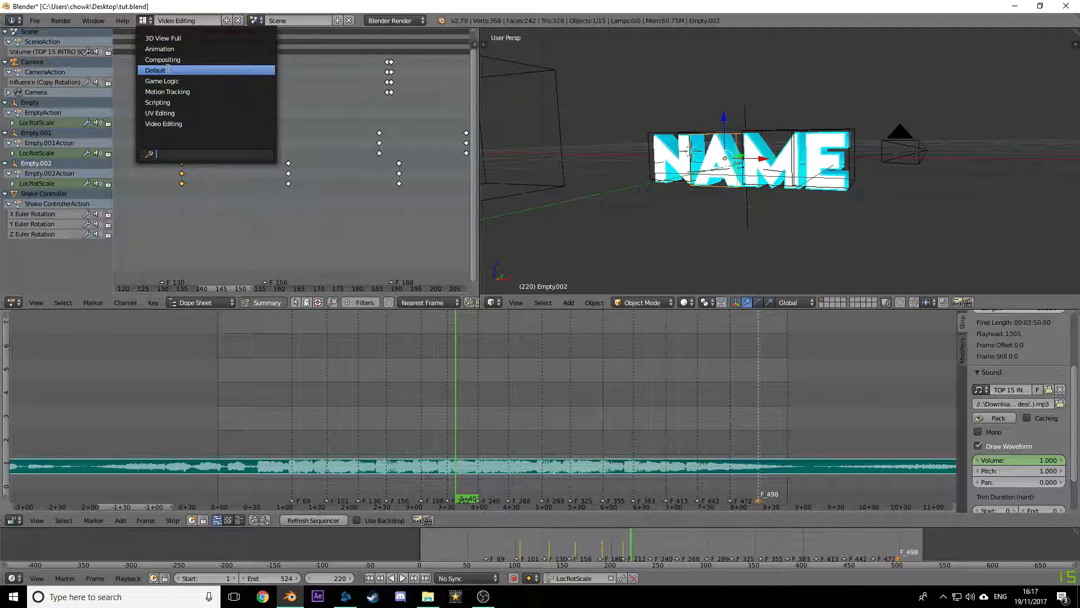
click(186, 68)
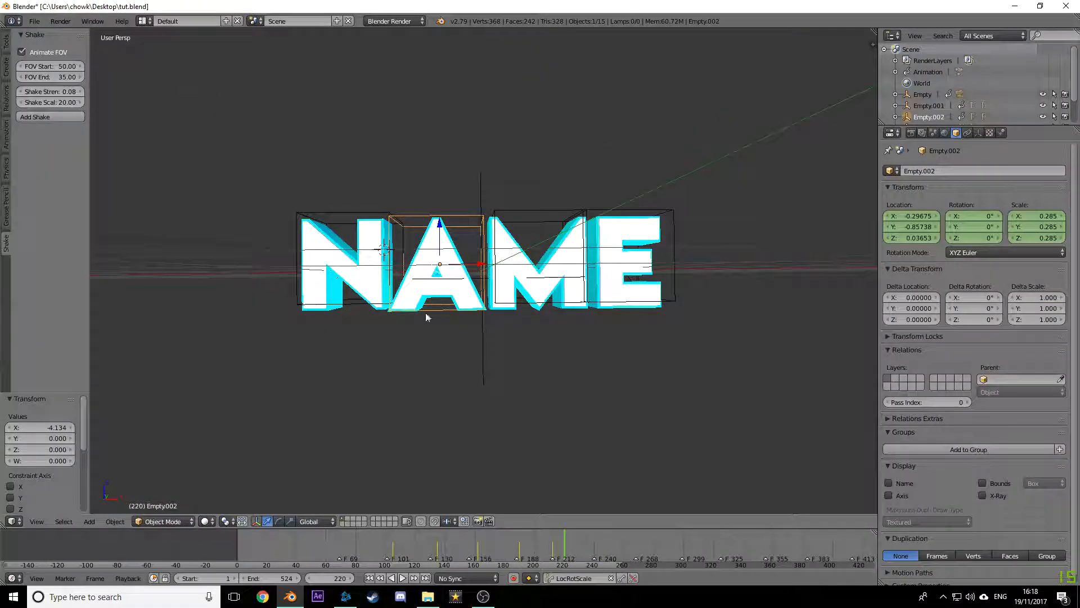
Step: Insert a LocRotScale keyframe on Empty.003, the letter M's empty, at frame 115
click(411, 557)
key(alt+a)
key(Escape)
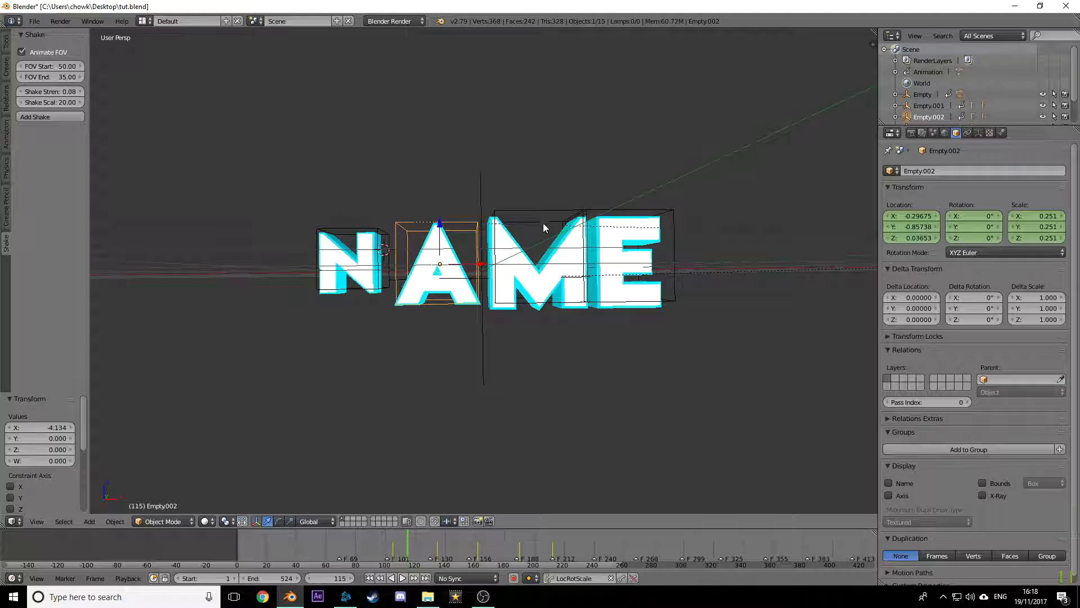
key(i)
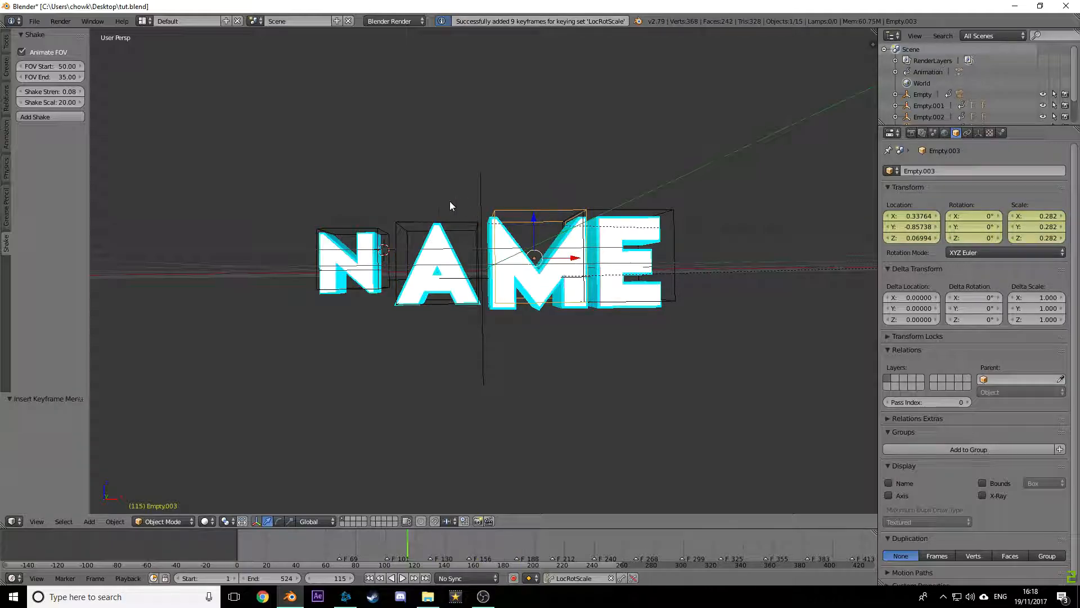
Step: At frame 146, scale Empty.003 down to about 0.166 and insert a LocRotScale keyframe
right_click(479, 285)
drag(411, 554, 454, 544)
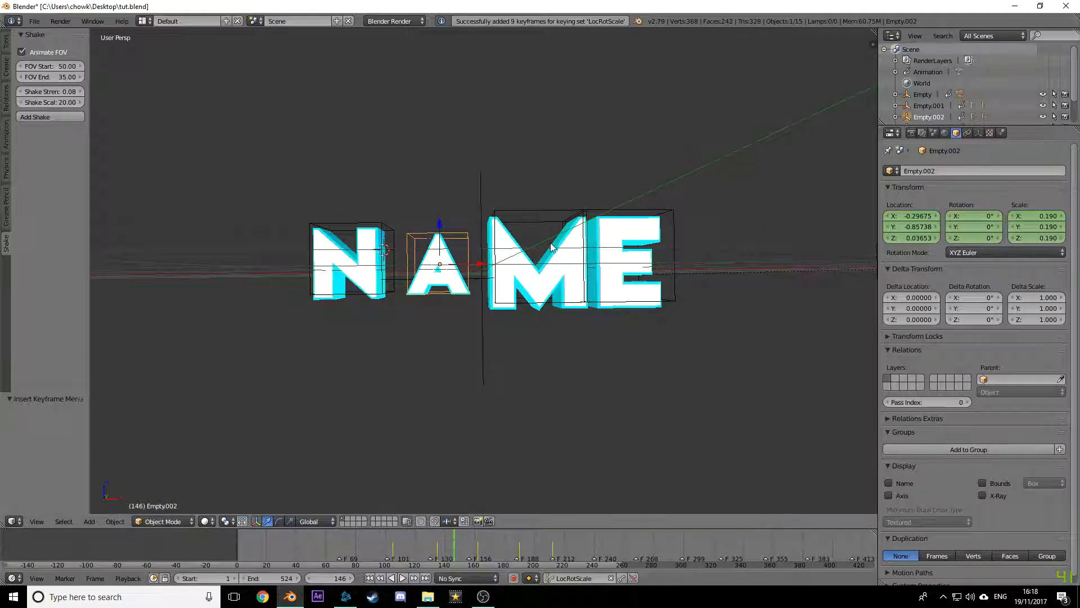
key(s)
click(606, 229)
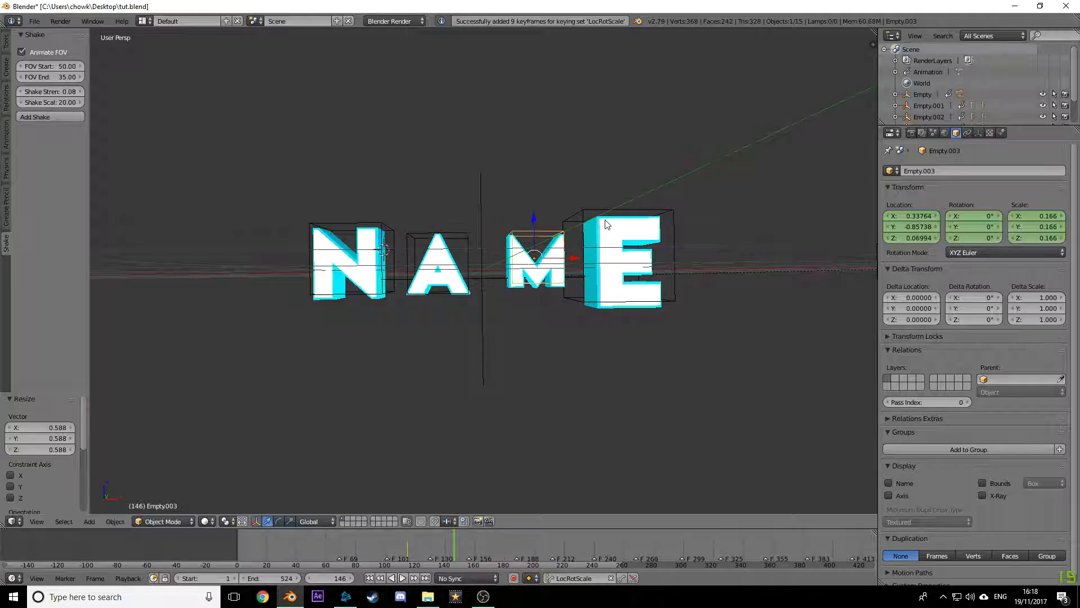
key(i)
Step: At frame 173, scale Empty.003 up to about 0.291 and insert a LocRotScale keyframe
right_click(435, 233)
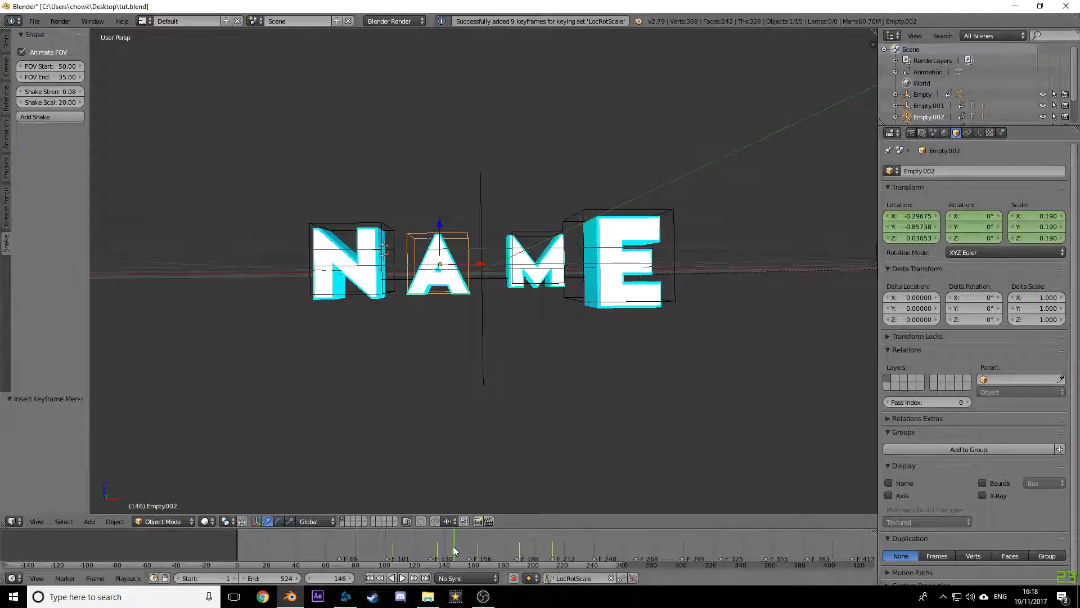
drag(454, 549, 494, 549)
key(s)
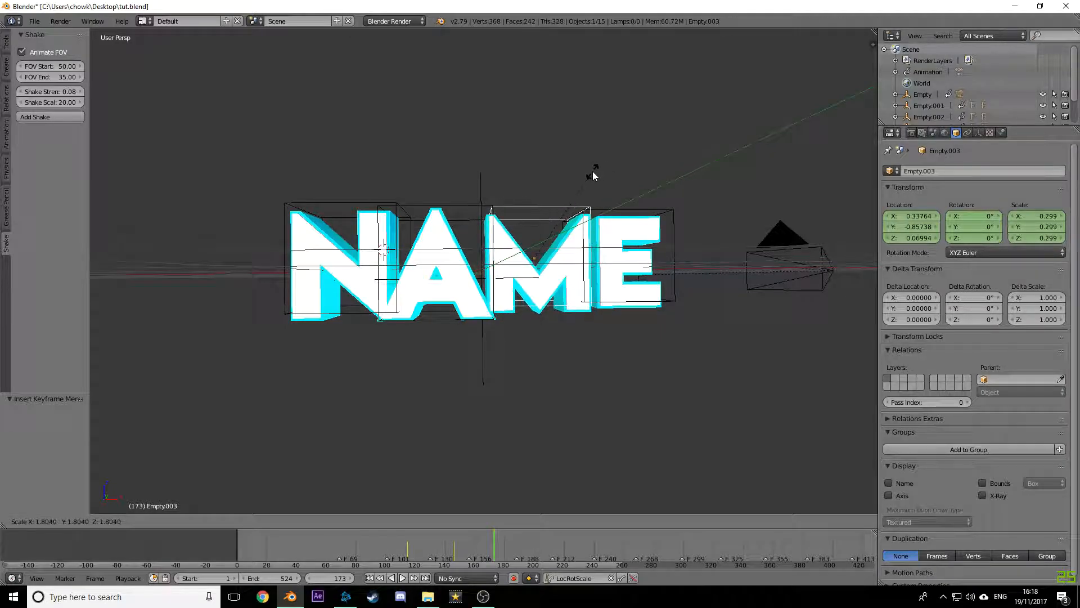
click(589, 172)
key(i)
Step: At frame 202, enlarge Empty.003 to a scale of about 0.363 and insert a LocRotScale keyframe
right_click(463, 208)
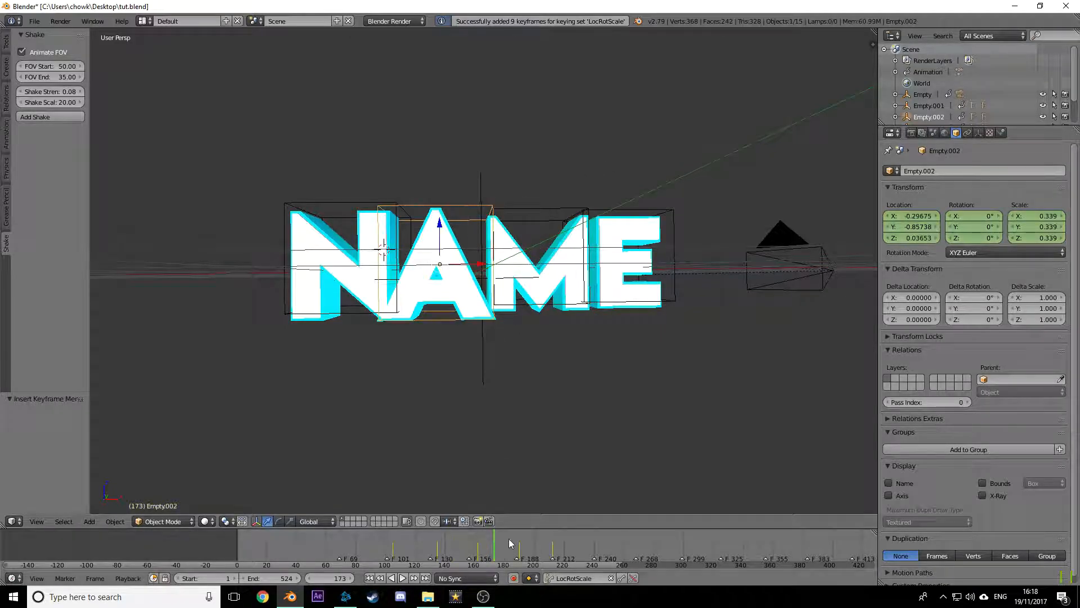
drag(523, 545, 537, 548)
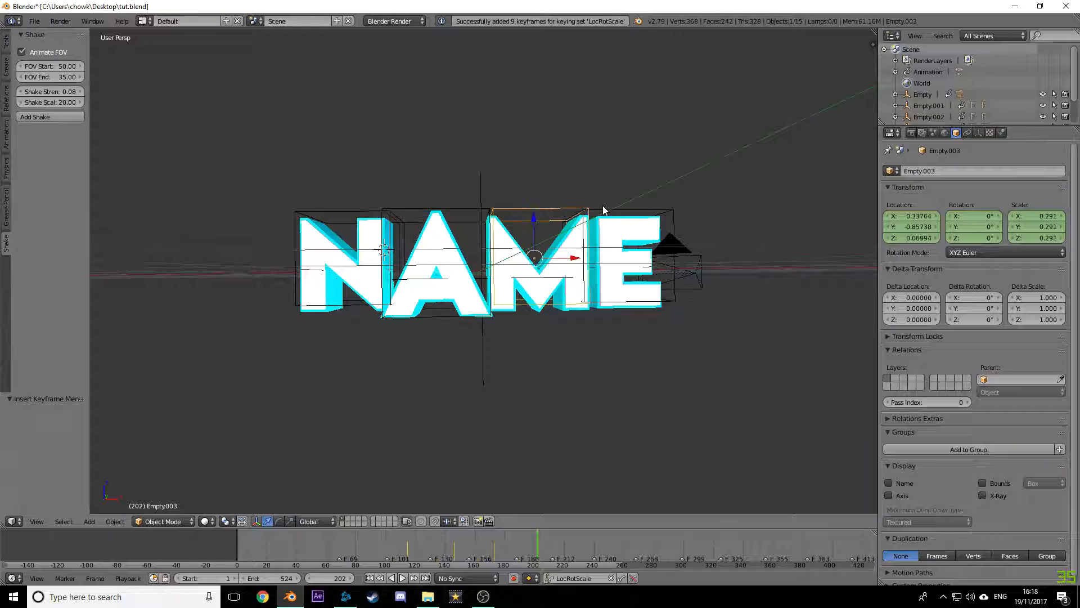
key(s)
click(629, 192)
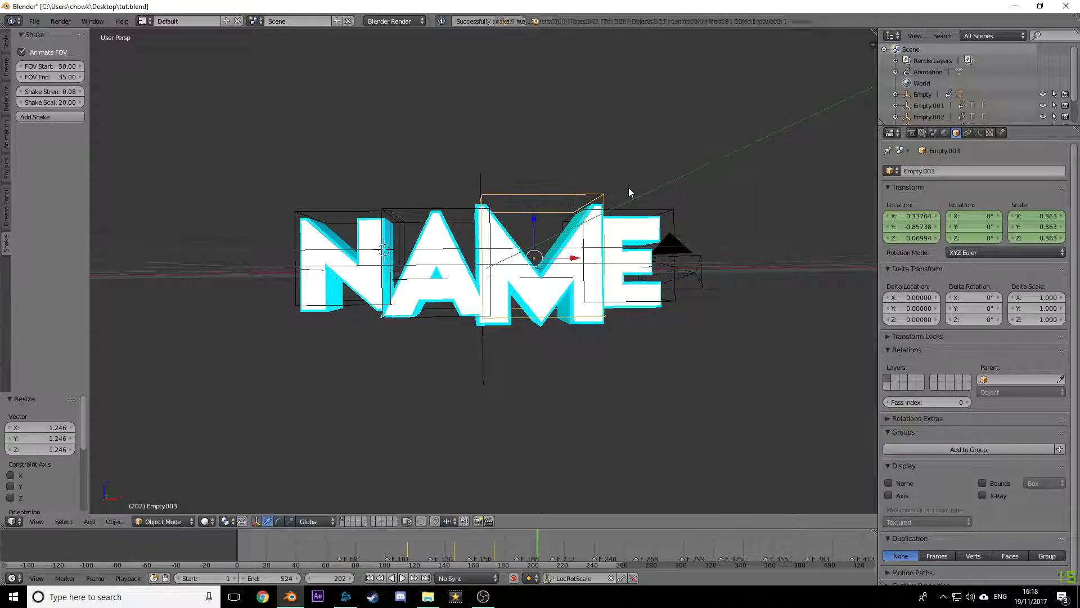
key(i)
Step: At frame 225, reduce Empty.003 to a scale of about 0.290 and insert a LocRotScale keyframe
right_click(421, 208)
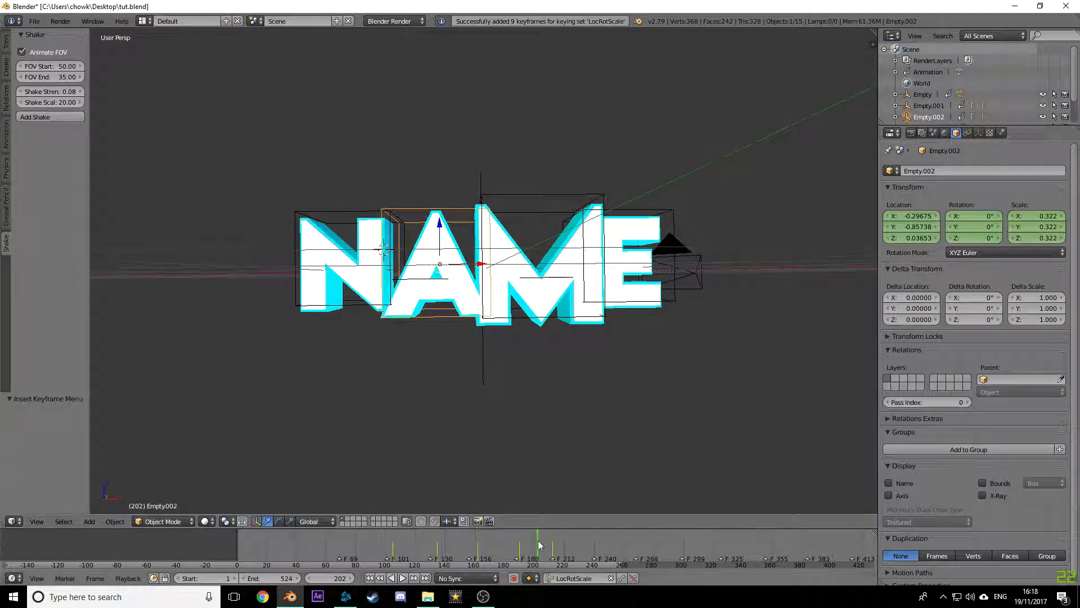
drag(548, 537, 572, 531)
right_click(514, 189)
key(s)
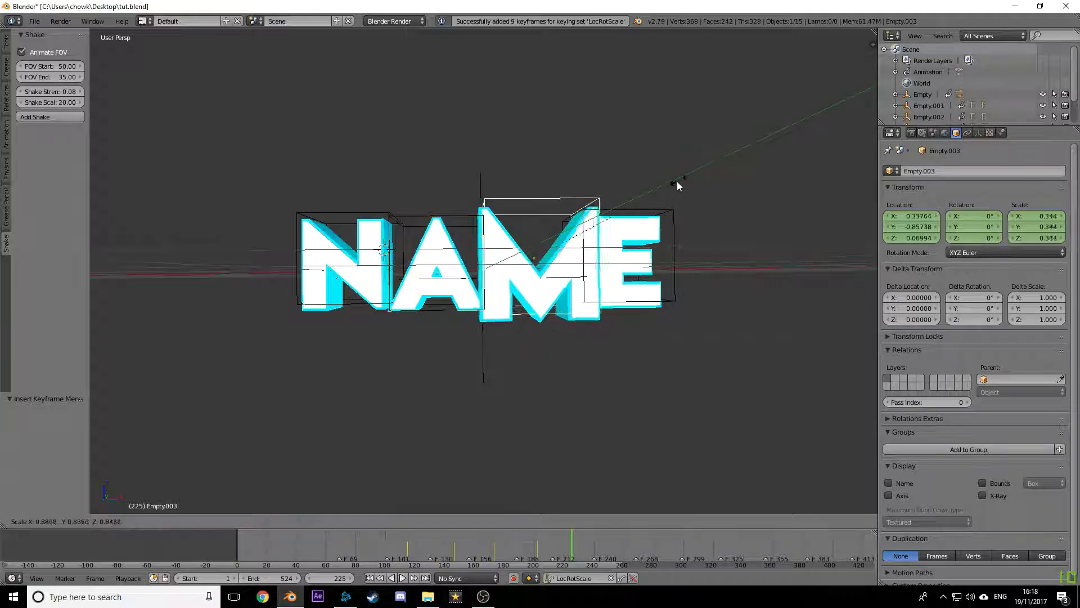
click(657, 191)
key(i)
Step: Play the animation from before the F_101 marker to check the letter M's scaling
click(374, 551)
key(alt+a)
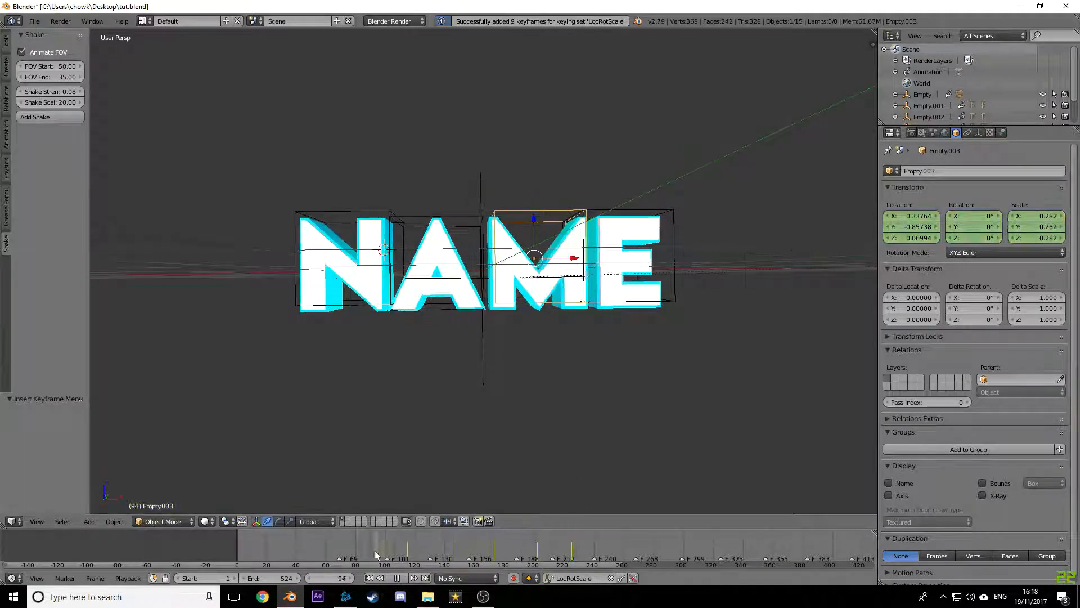
click(403, 578)
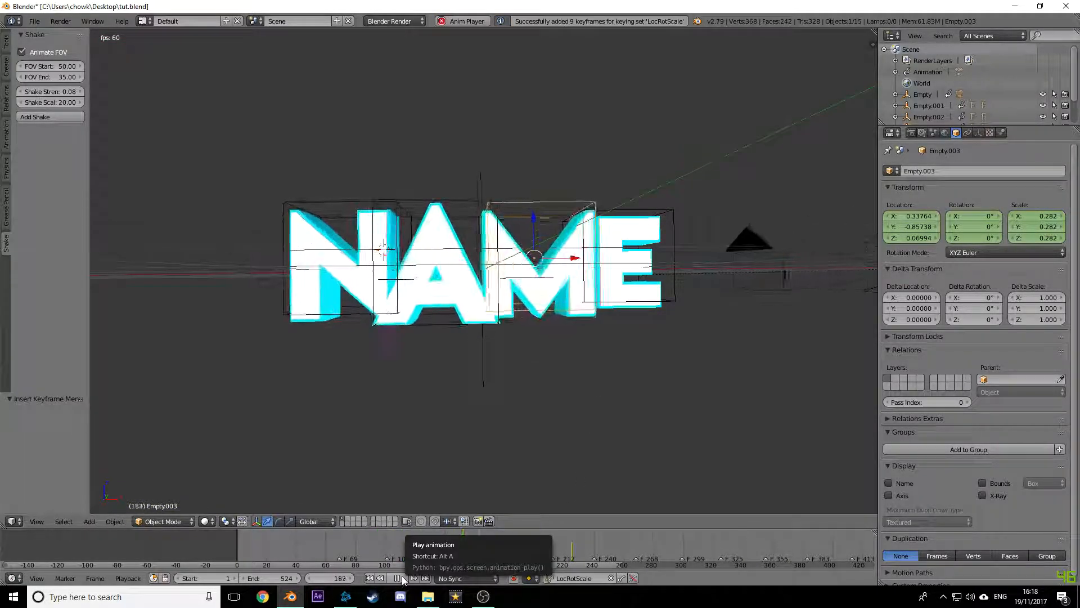
click(403, 577)
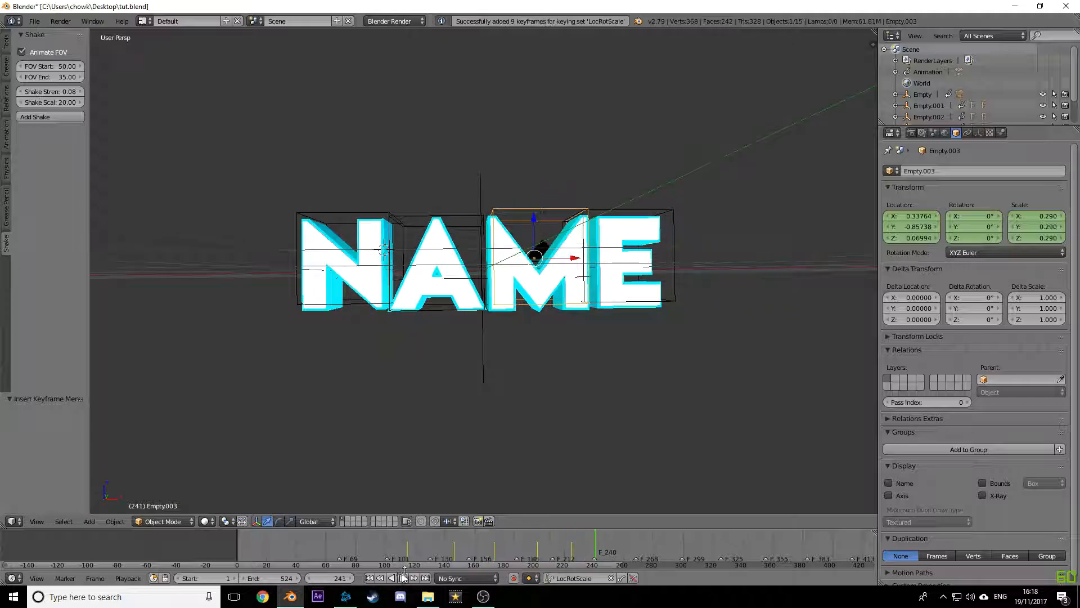
Step: In the Video Editing layout, move Empty.003's last keyframe to about frame 218 and play the animation to check it
click(572, 548)
click(150, 19)
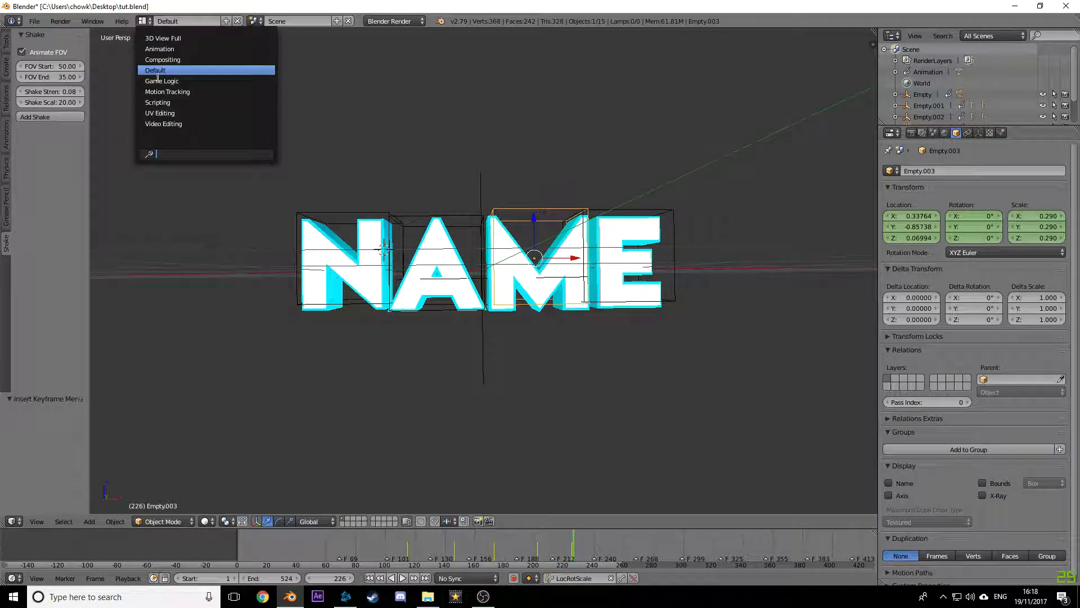
click(163, 124)
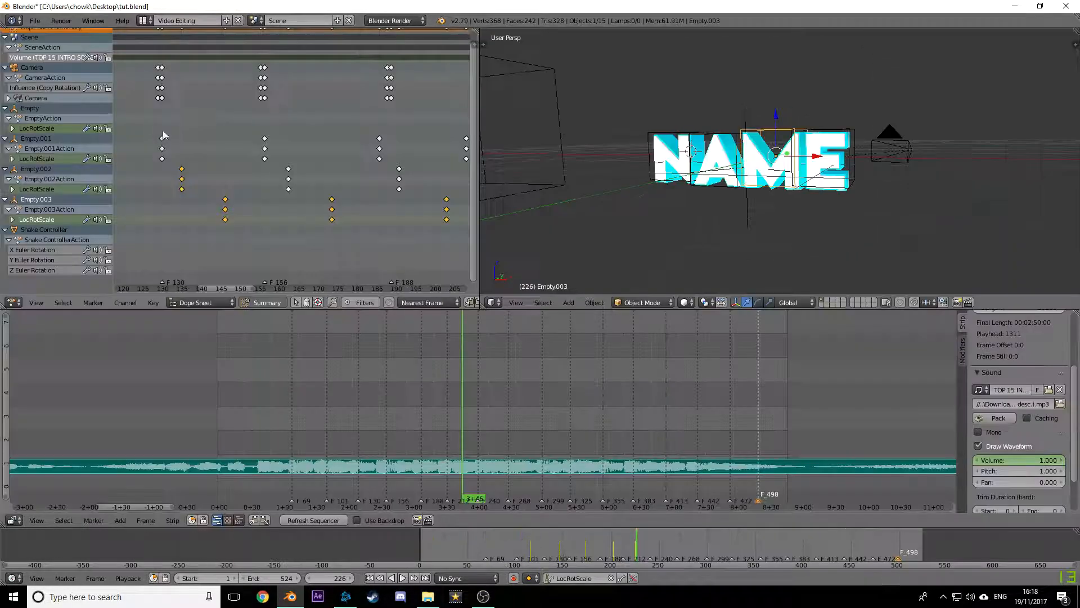
right_drag(400, 198, 393, 196)
click(393, 197)
click(284, 193)
click(403, 580)
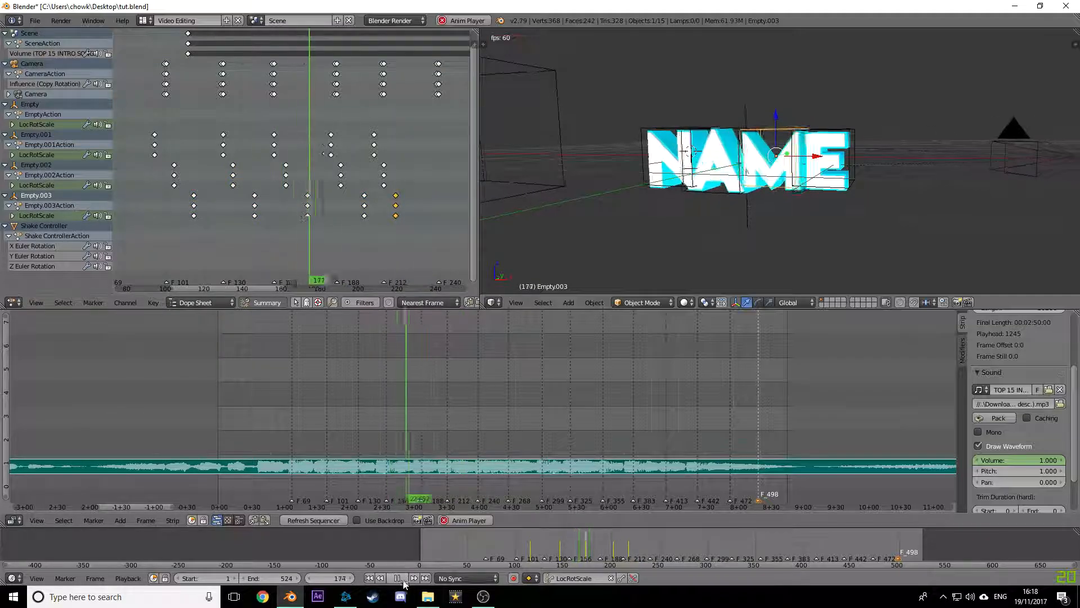
click(403, 579)
Step: Return to the Default layout and insert a LocRotScale keyframe on Empty.004, the letter E's empty, at frame 127
click(145, 21)
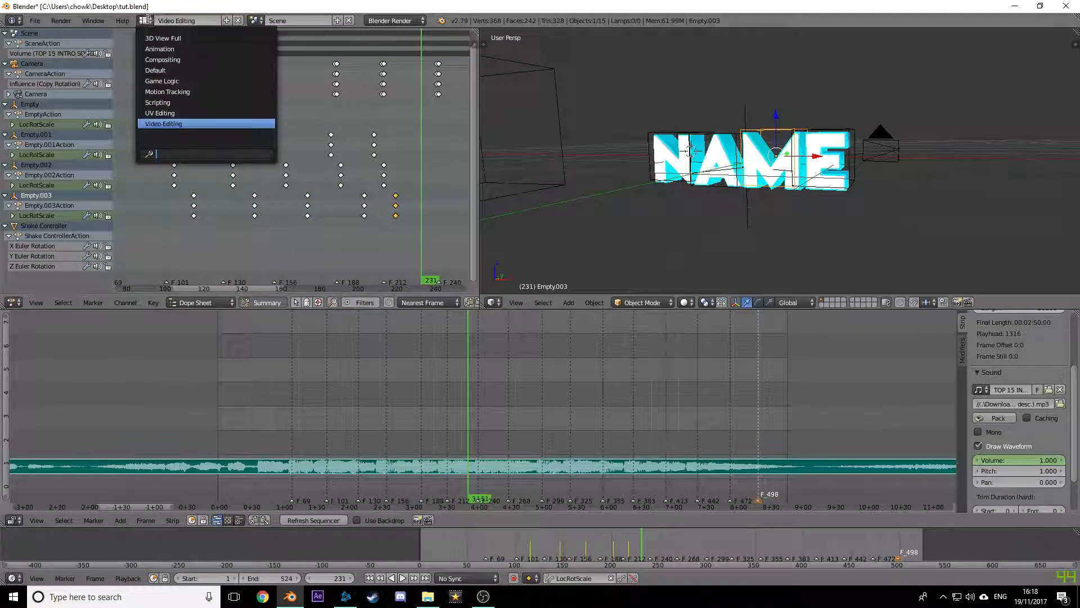
click(169, 71)
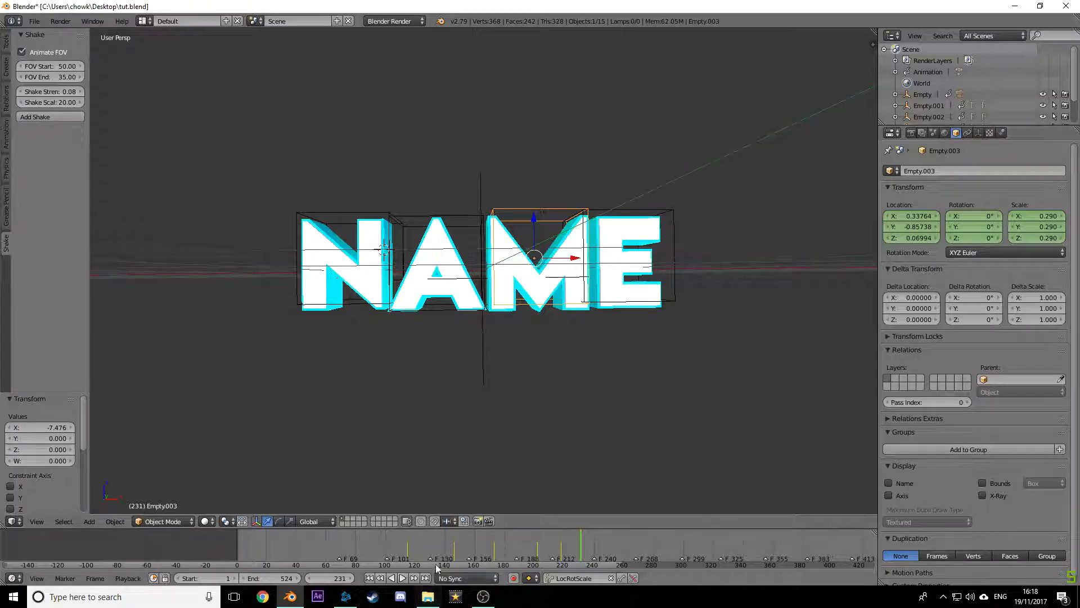
click(426, 546)
right_click(602, 217)
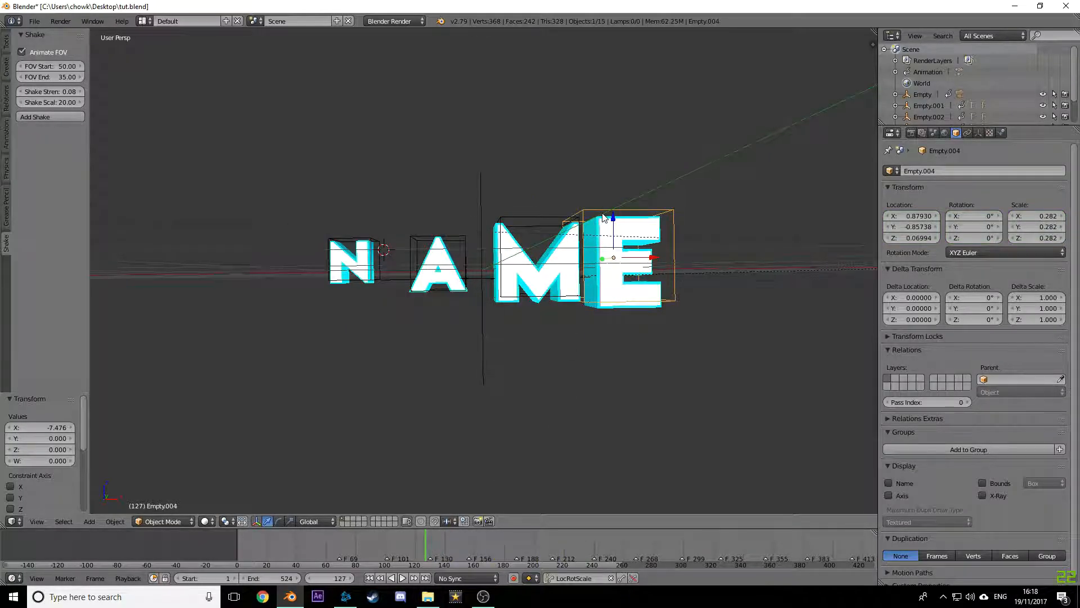
key(i)
Step: At frame 157, scale Empty.004 down to about 0.152 and insert a LocRotScale keyframe
right_click(517, 215)
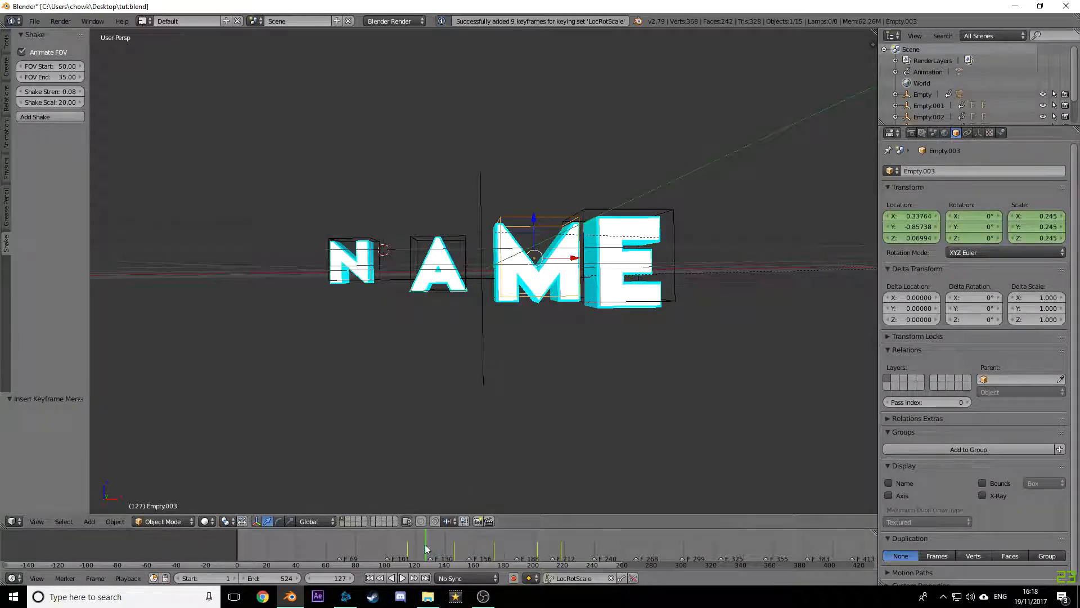
drag(426, 549, 472, 545)
right_click(619, 218)
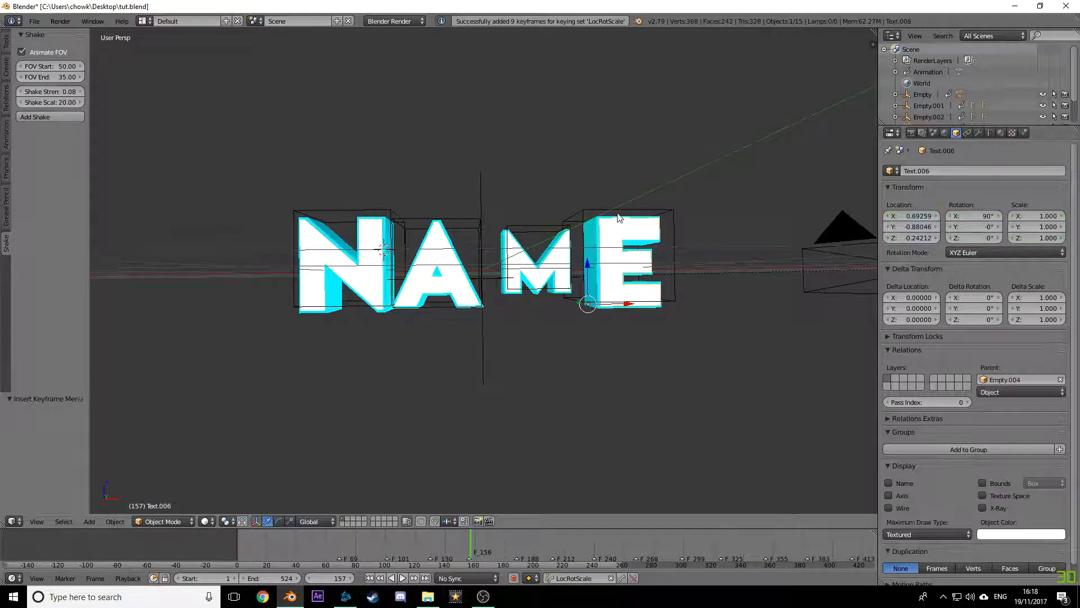
right_click(619, 218)
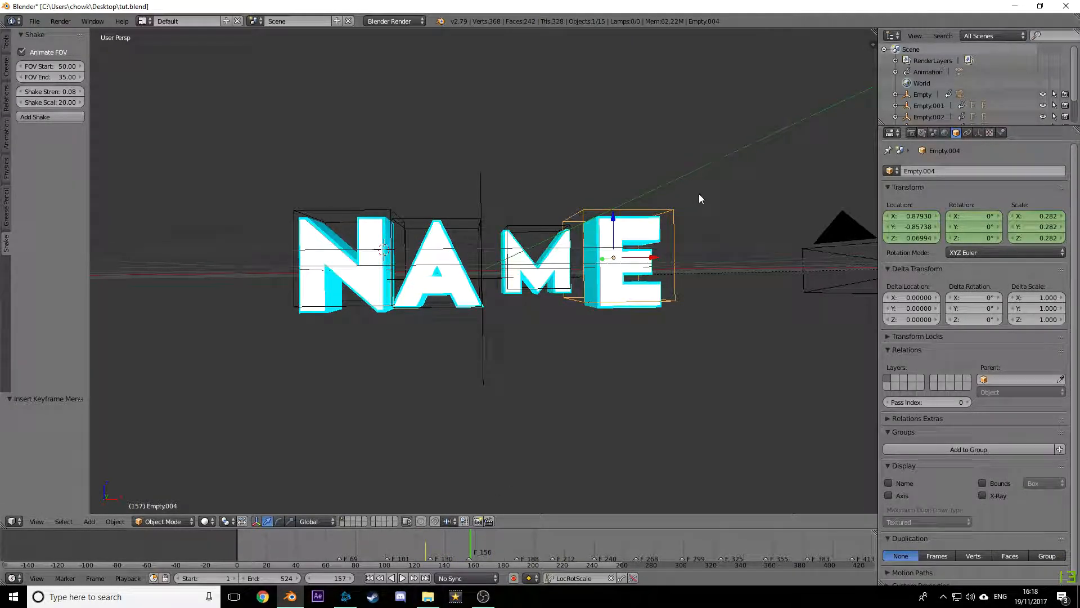
key(s)
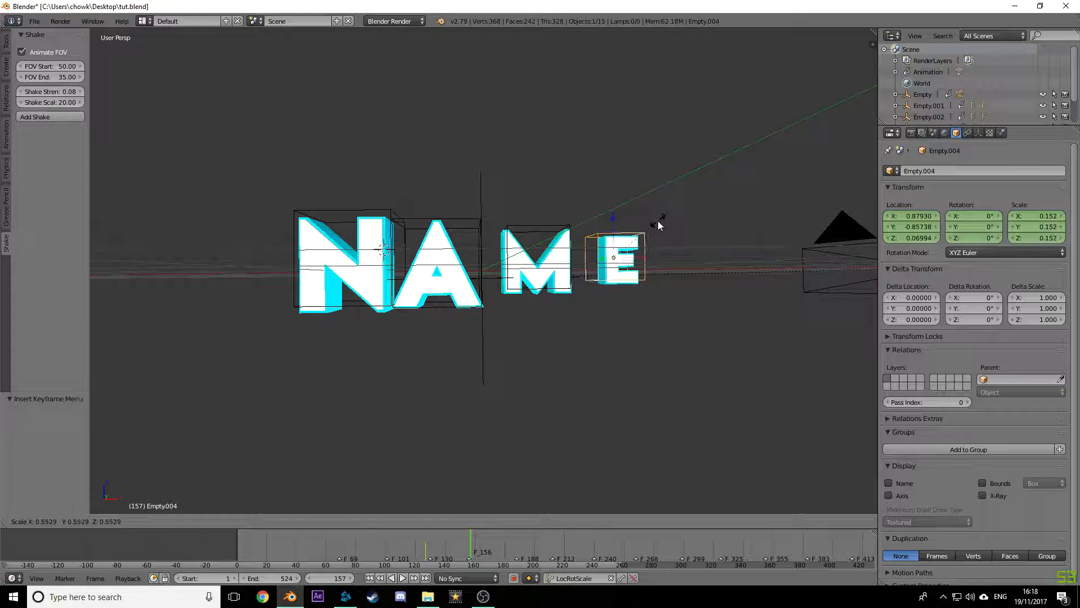
click(658, 220)
key(i)
Step: At frame 181, scale Empty.004 up to about 0.304 and insert a LocRotScale keyframe
right_click(515, 228)
drag(470, 563, 505, 539)
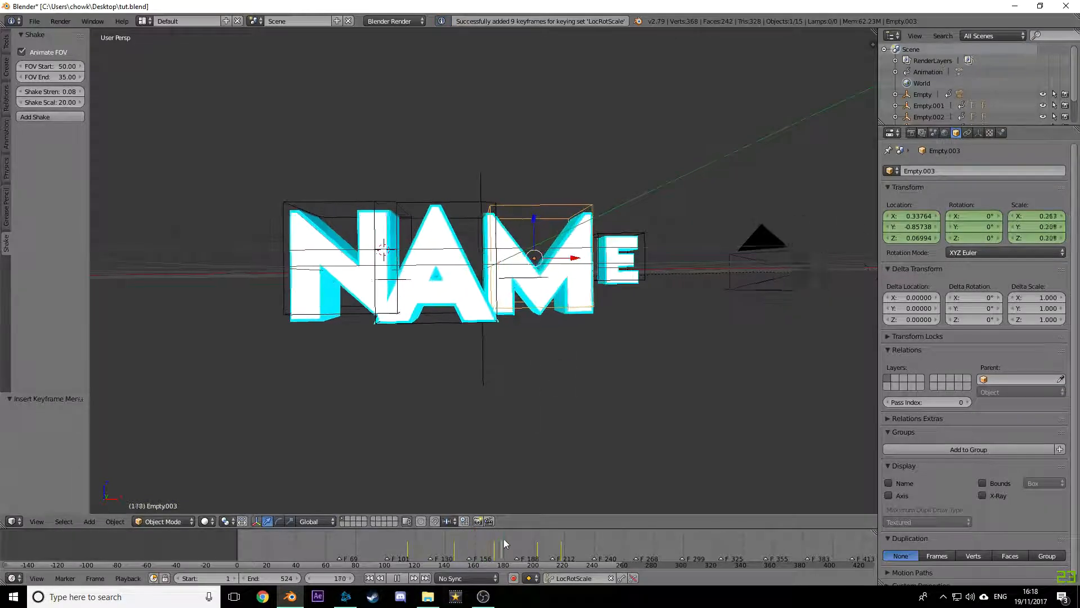
key(s)
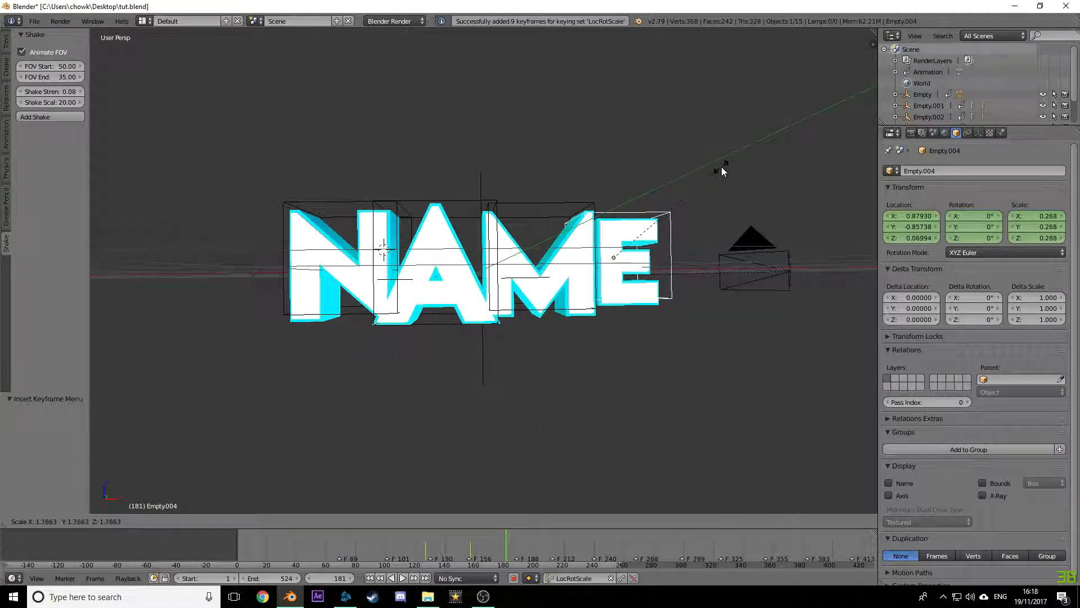
click(721, 156)
middle_drag(720, 157, 695, 197)
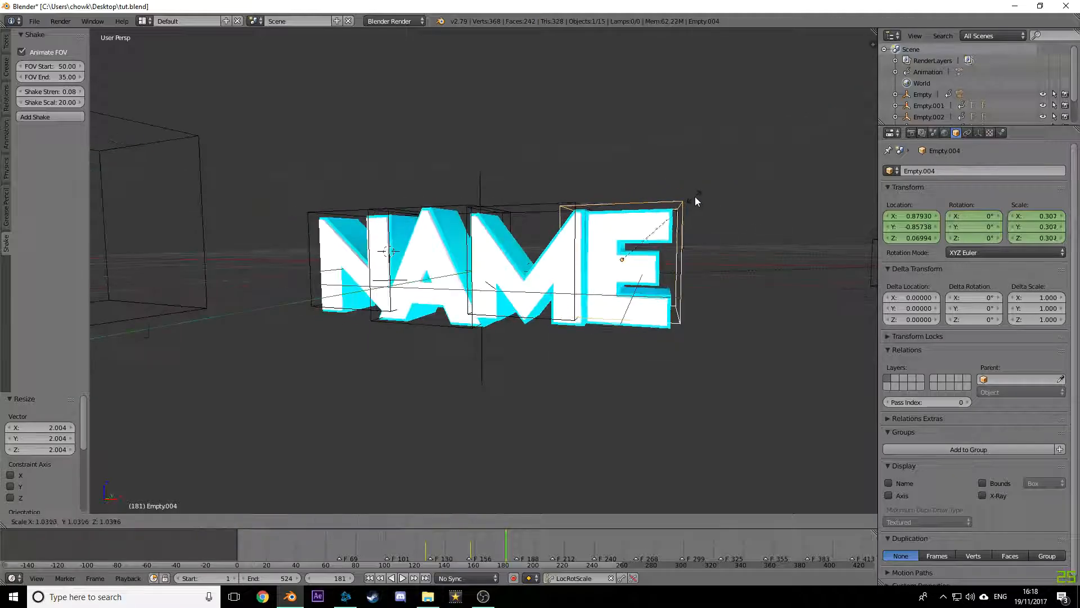
key(s)
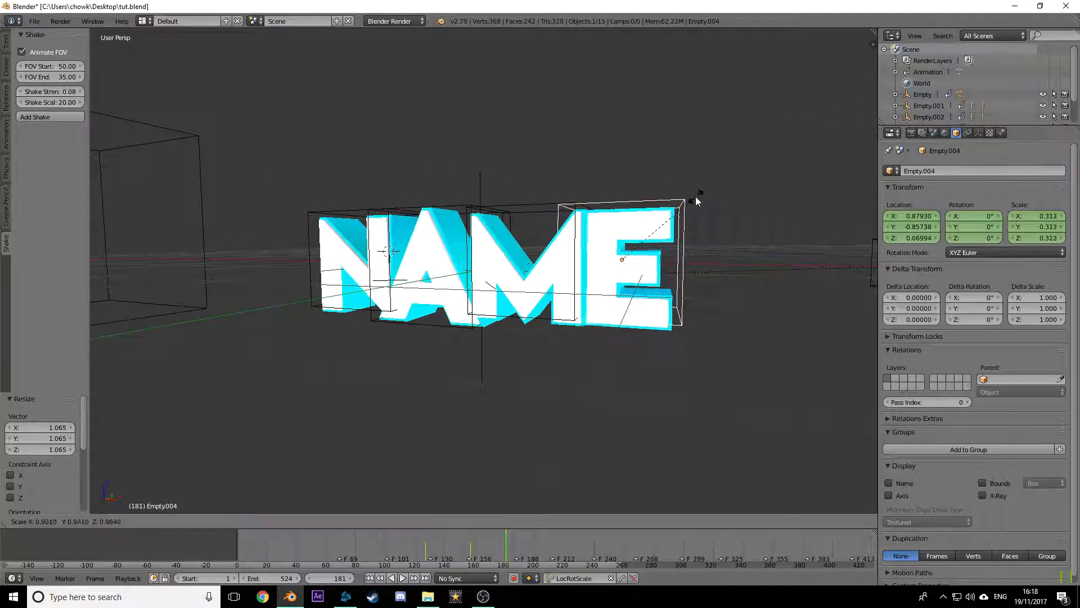
click(694, 197)
key(i)
Step: At frame 209, enlarge Empty.004 to a scale of about 0.385 and insert a LocRotScale keyframe
right_click(550, 210)
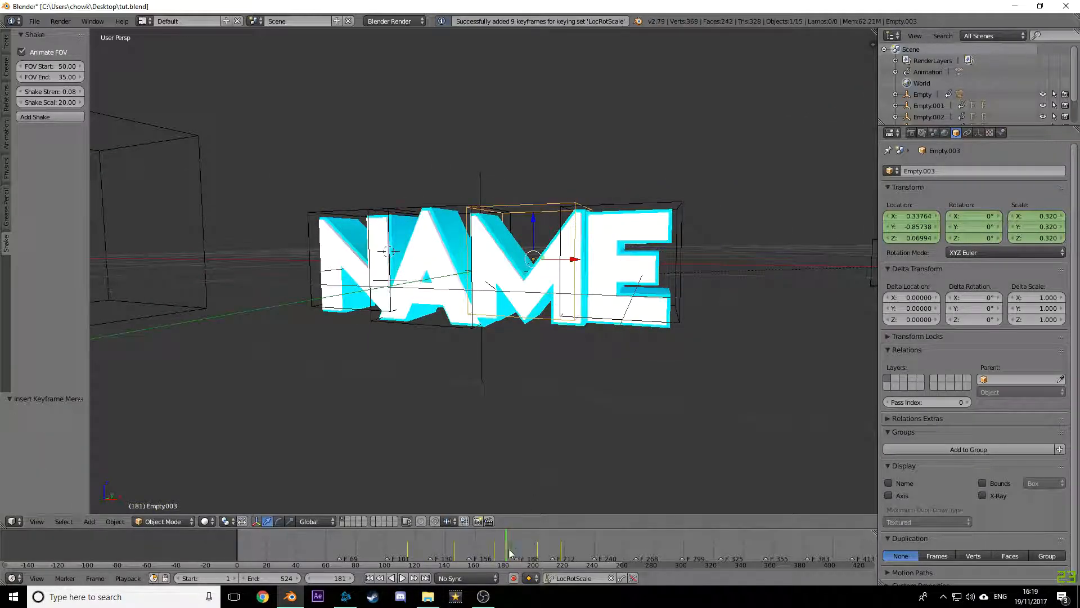
key(alt+a)
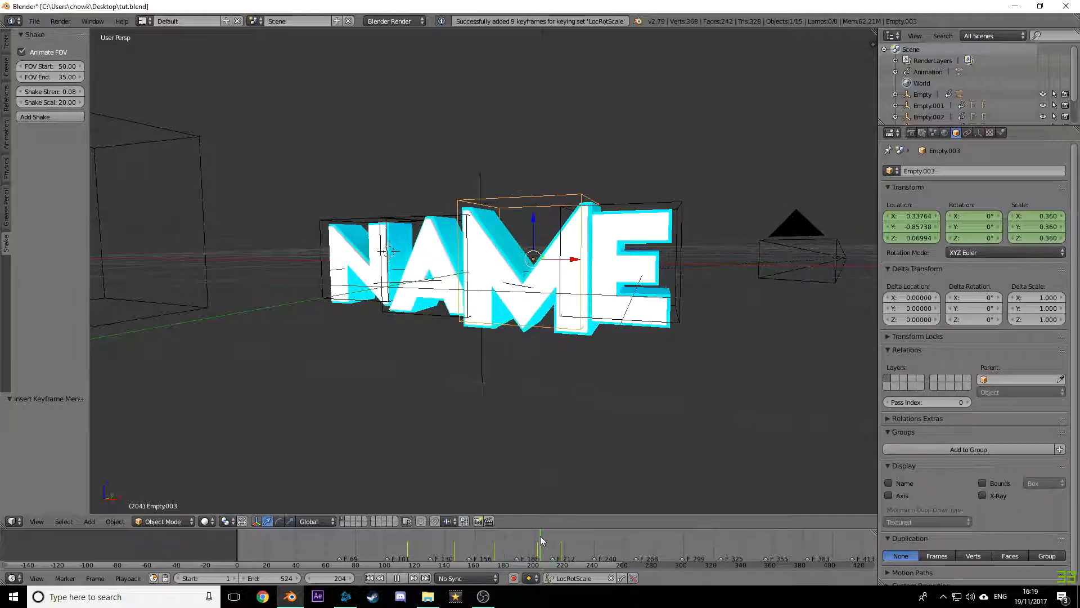
key(alt+a)
right_click(612, 210)
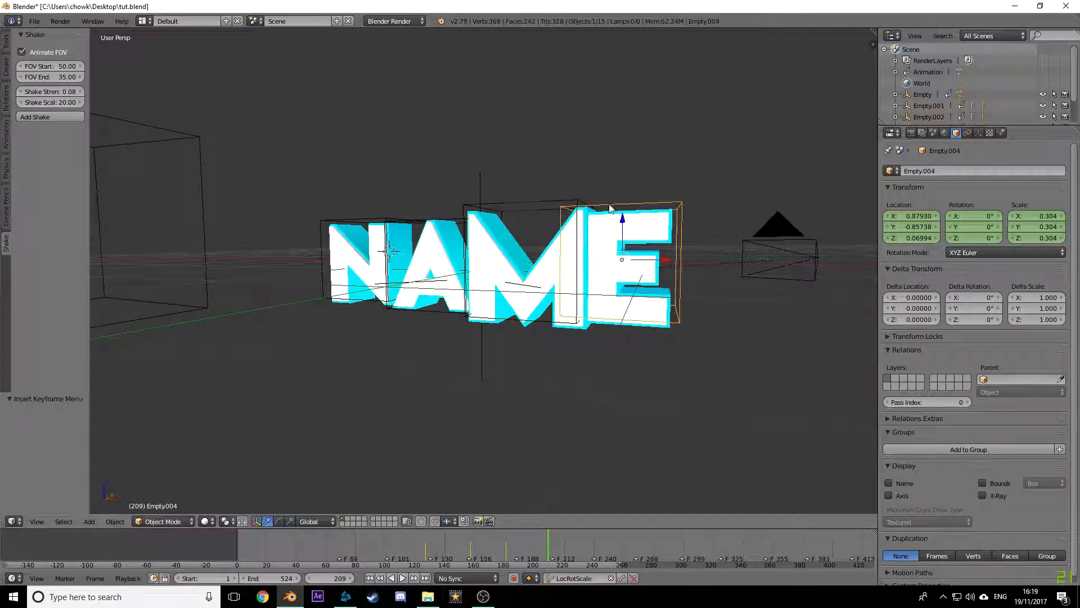
key(s)
click(668, 170)
key(i)
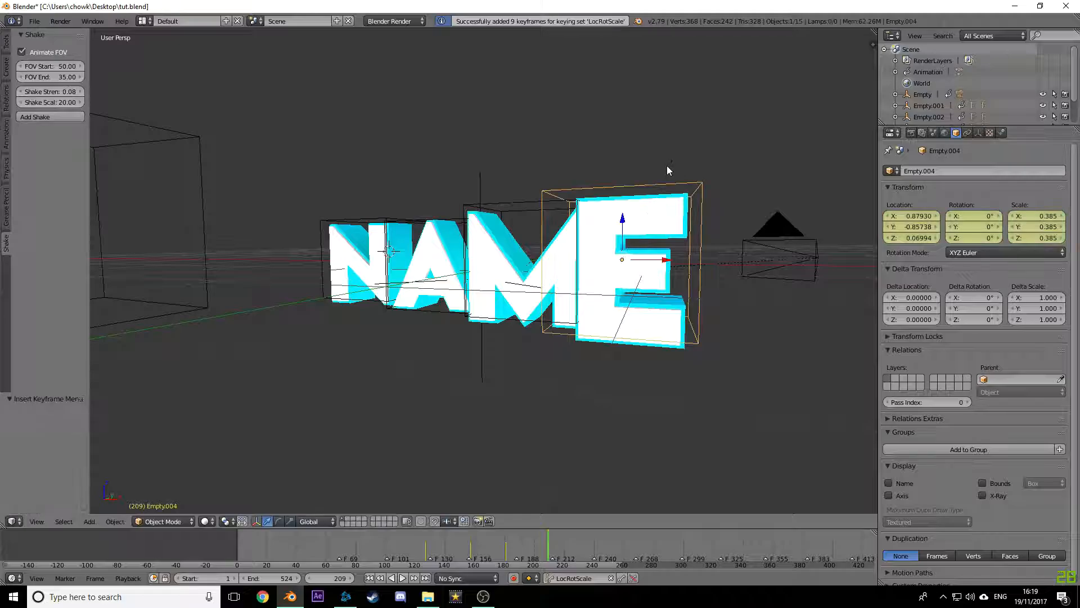
Step: At frame 225, reduce Empty.004 to a scale of about 0.292, insert a LocRotScale keyframe, and switch to the camera view
key(alt+a)
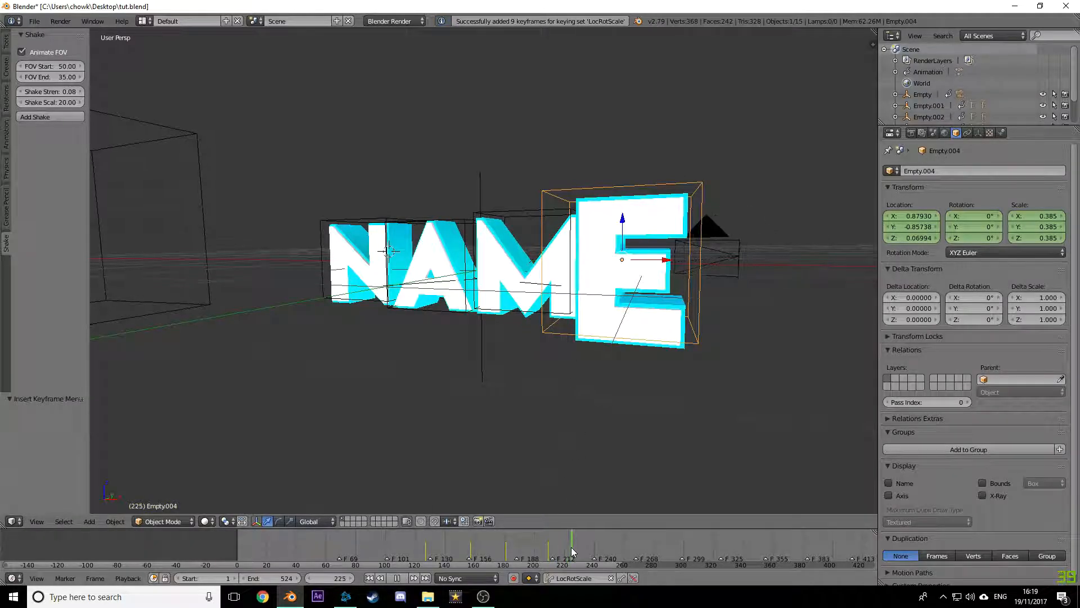
key(alt+a)
key(s)
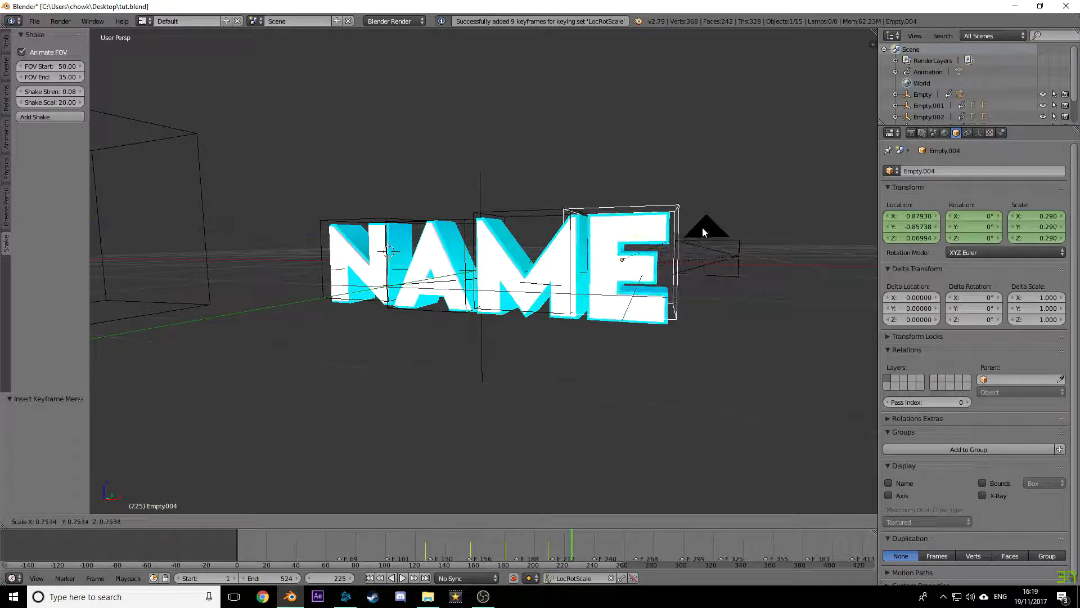
click(703, 227)
middle_drag(703, 226, 708, 217)
key(i)
key(KP_0)
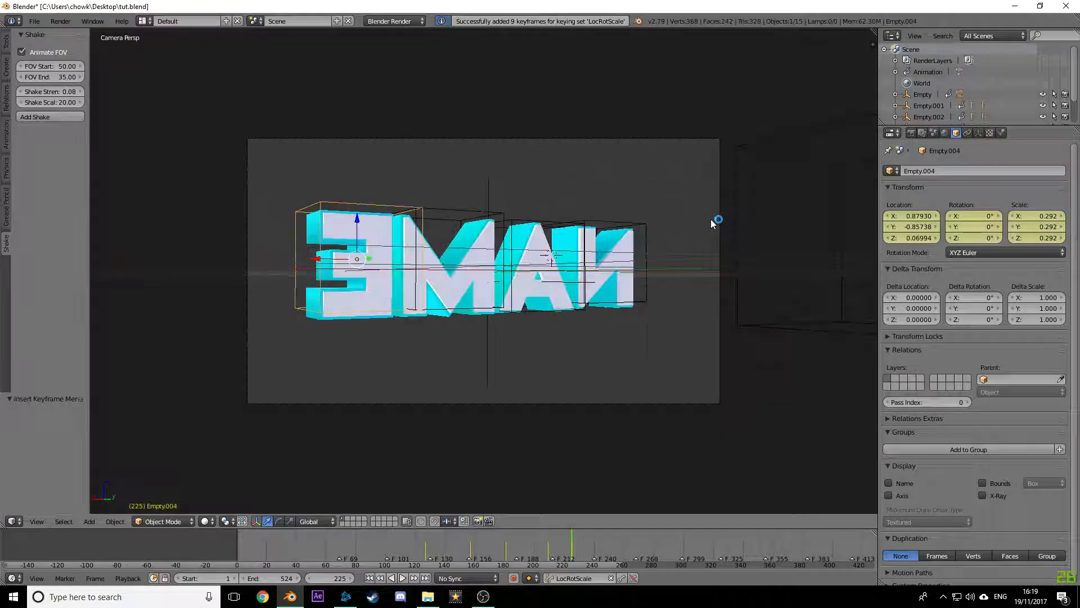
Step: Save the current Blender file tut.blend
click(385, 548)
click(35, 21)
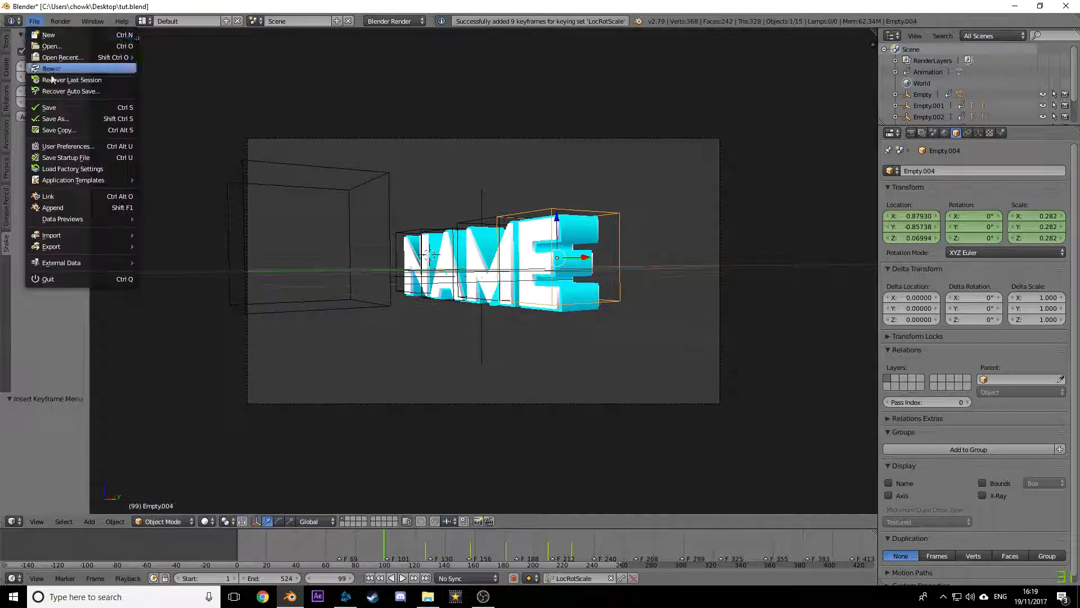
click(68, 105)
Step: Play the animation from frame 0 through the camera view to check the letter scaling up to about frame 296
click(237, 547)
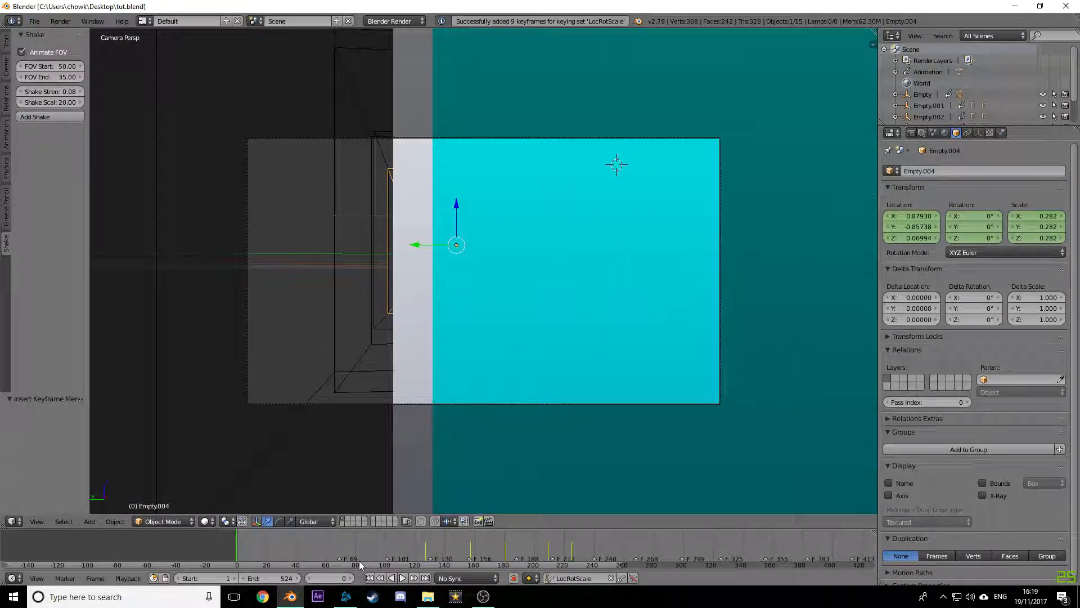
click(403, 578)
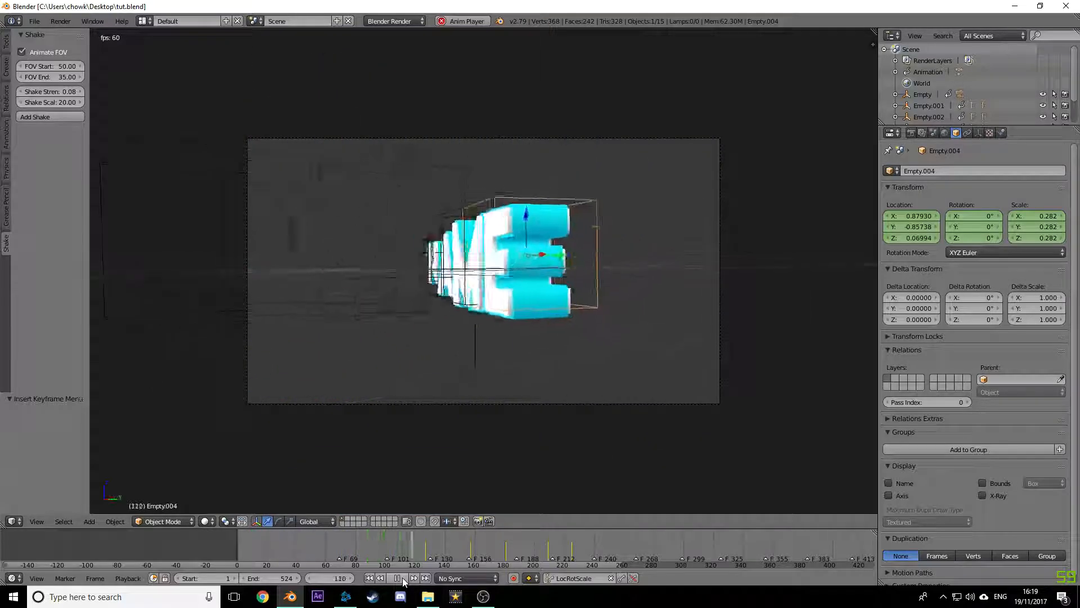
key(alt+a)
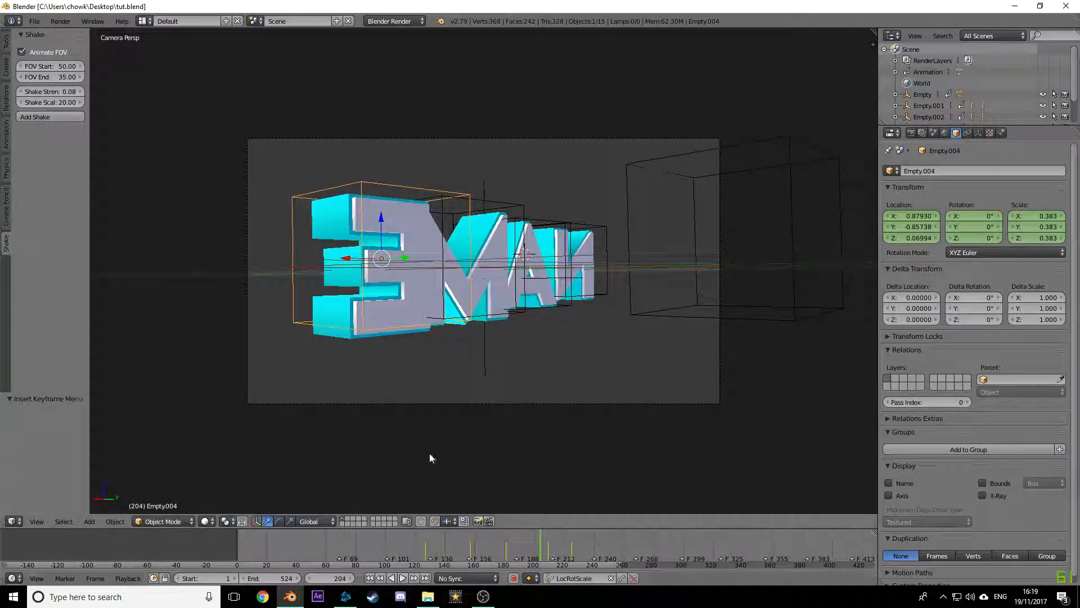
click(417, 532)
click(403, 578)
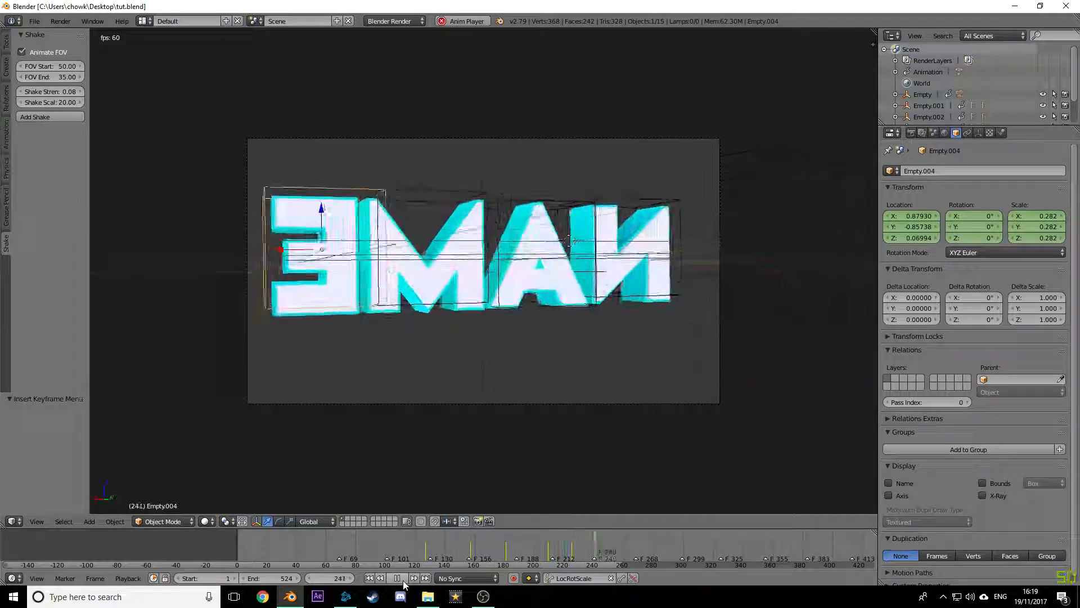
key(alt+a)
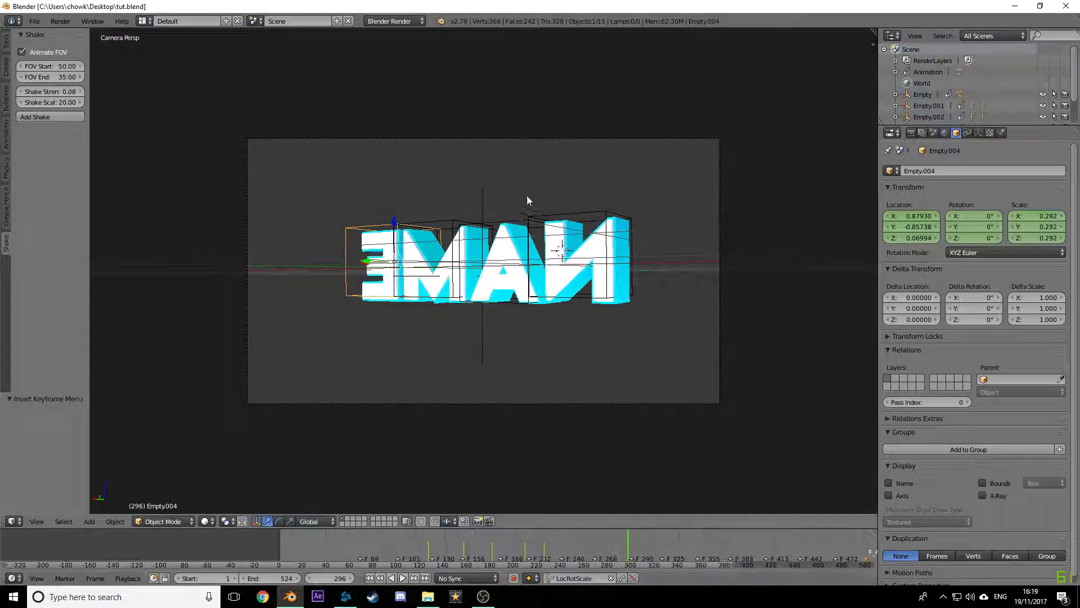
right_click(498, 219)
scroll(633, 549, down, 4)
drag(599, 548, 593, 550)
right_click(543, 214)
middle_drag(545, 217, 659, 228)
middle_drag(596, 449, 458, 253)
key(r)
right_click(460, 211)
middle_drag(460, 211, 479, 286)
key(r)
right_click(396, 264)
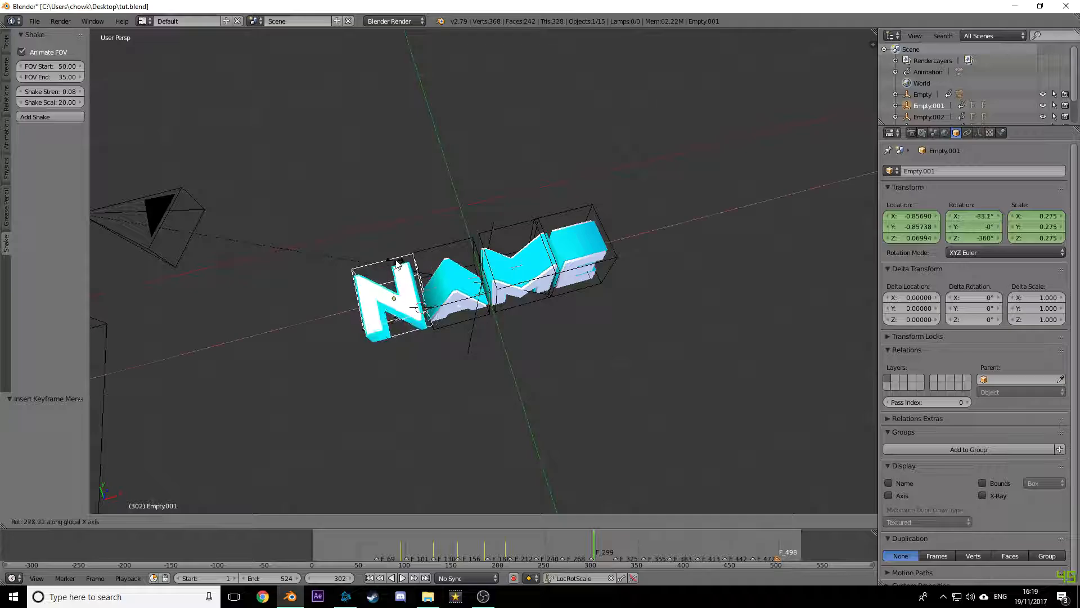
middle_drag(396, 265, 416, 221)
key(r)
right_click(352, 183)
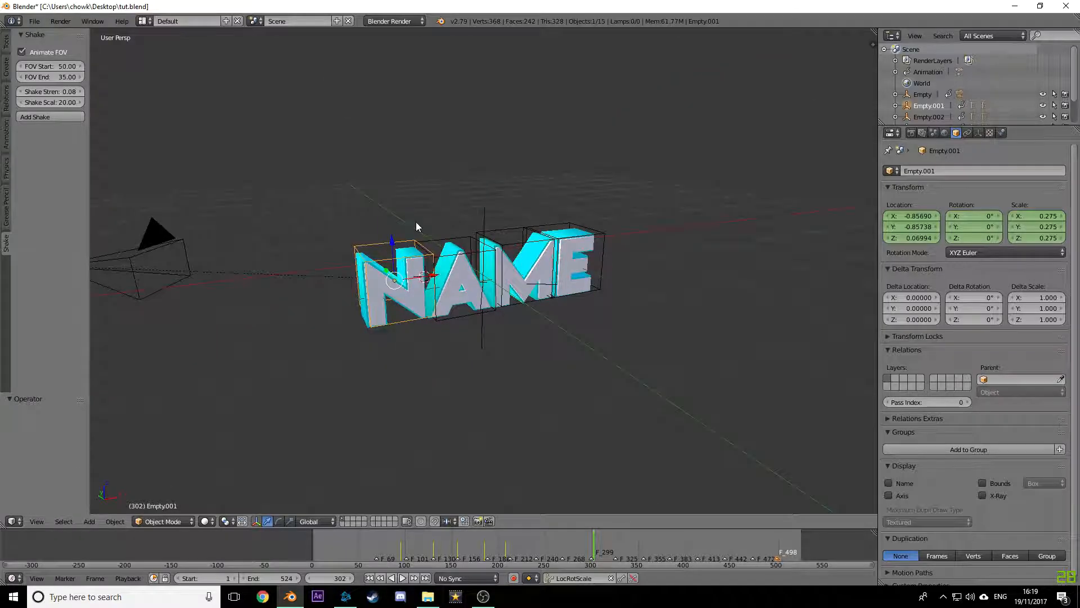
Step: Switch to the front view and insert a LocRotScale keyframe for the letter N's Empty.001 at frame 296
key(KP_1)
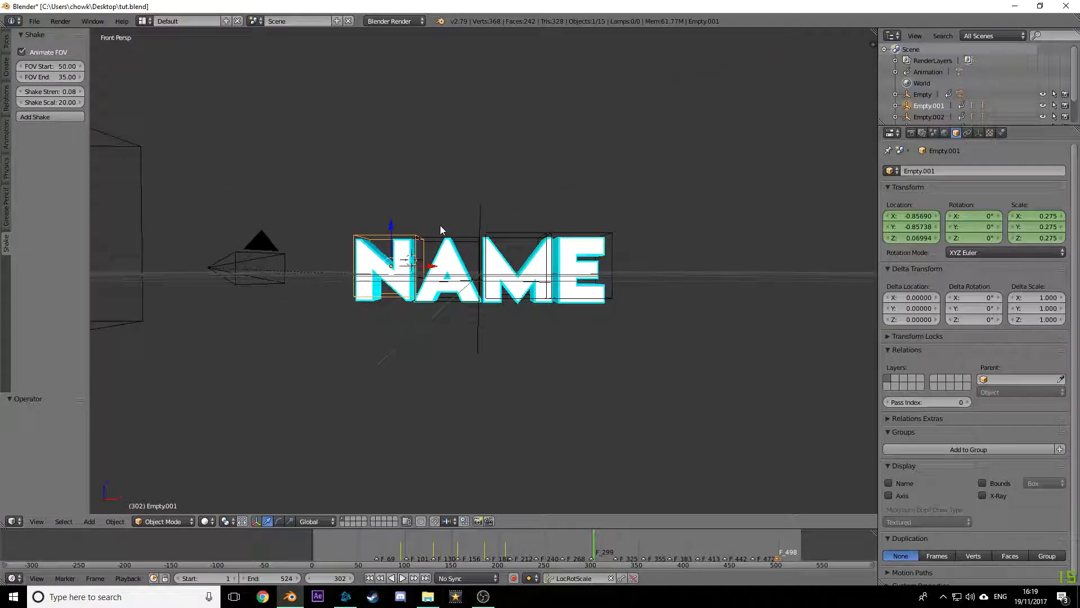
key(r)
right_click(470, 252)
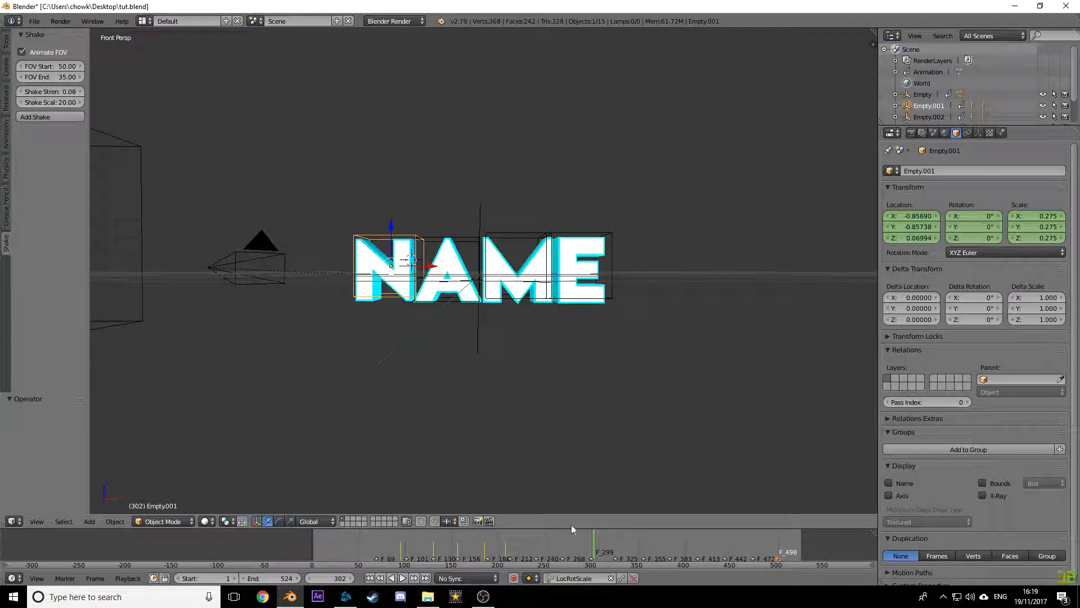
right_click(483, 219)
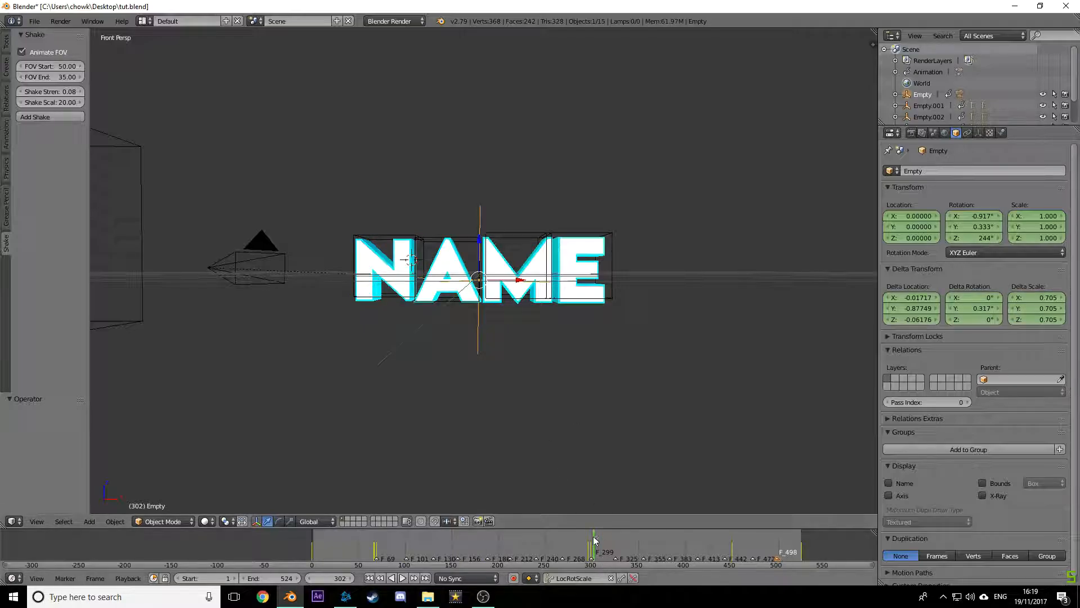
scroll(589, 550, up, 4)
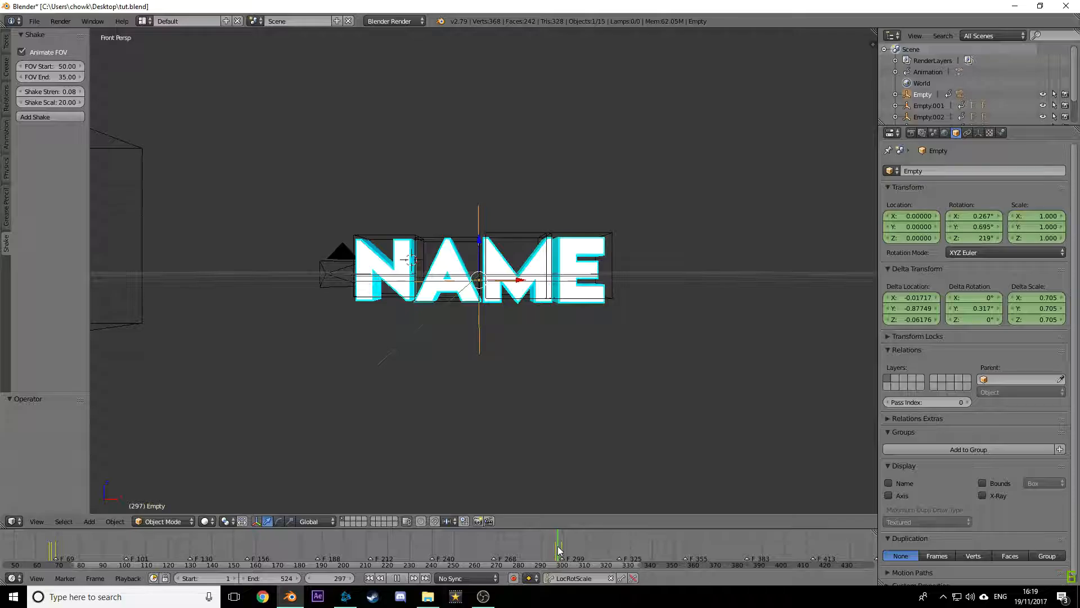
key(Escape)
right_click(364, 237)
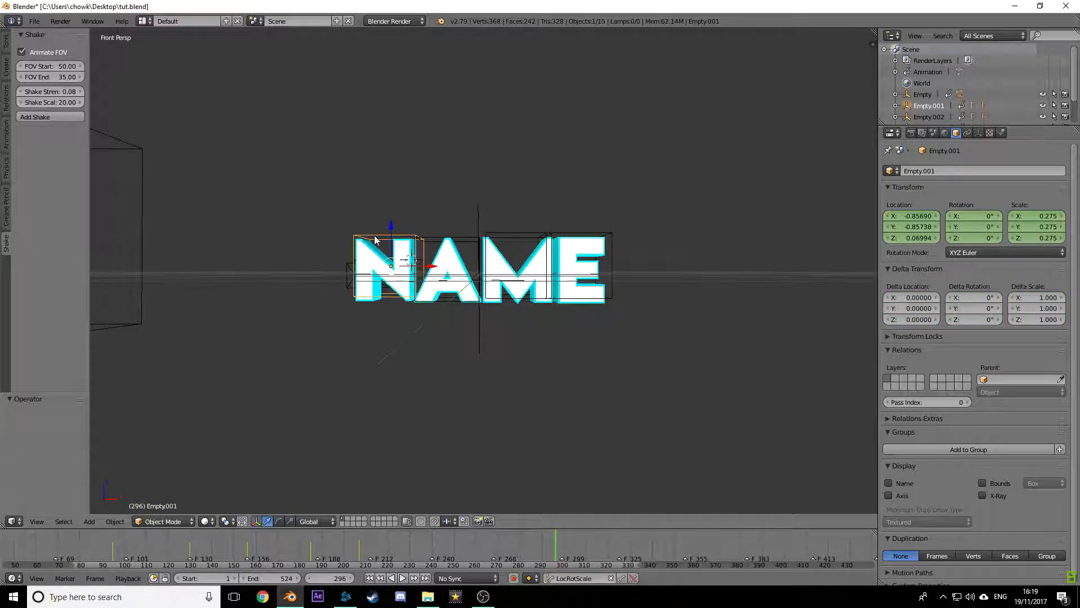
key(i)
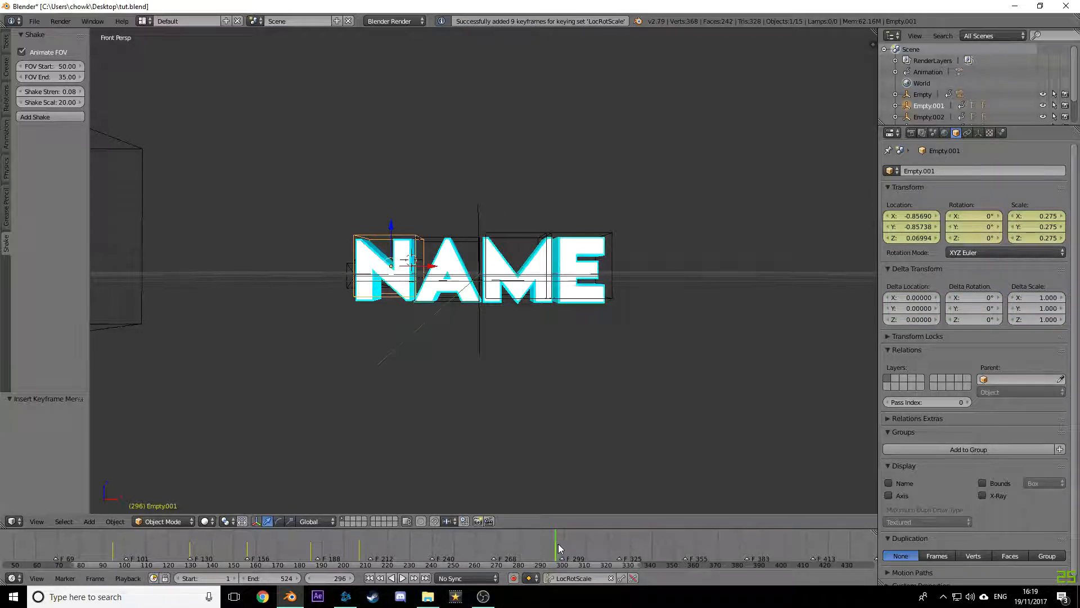
Step: At frame 317, rotate Empty.001 to about 312° on Y, insert a LocRotScale keyframe, and play back the result
key(alt+a)
key(Escape)
key(alt+a)
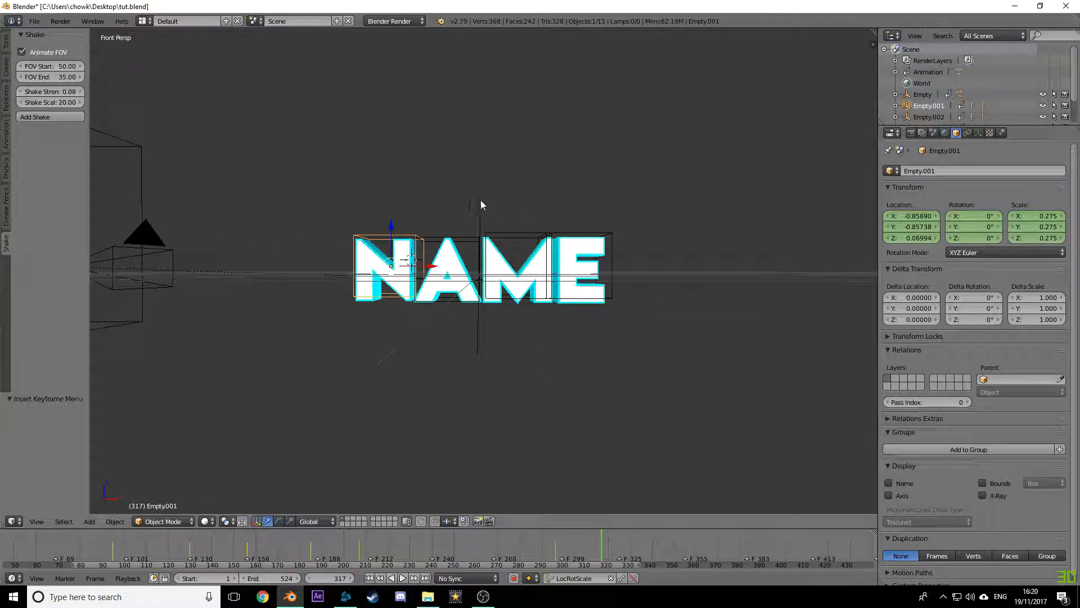
key(r)
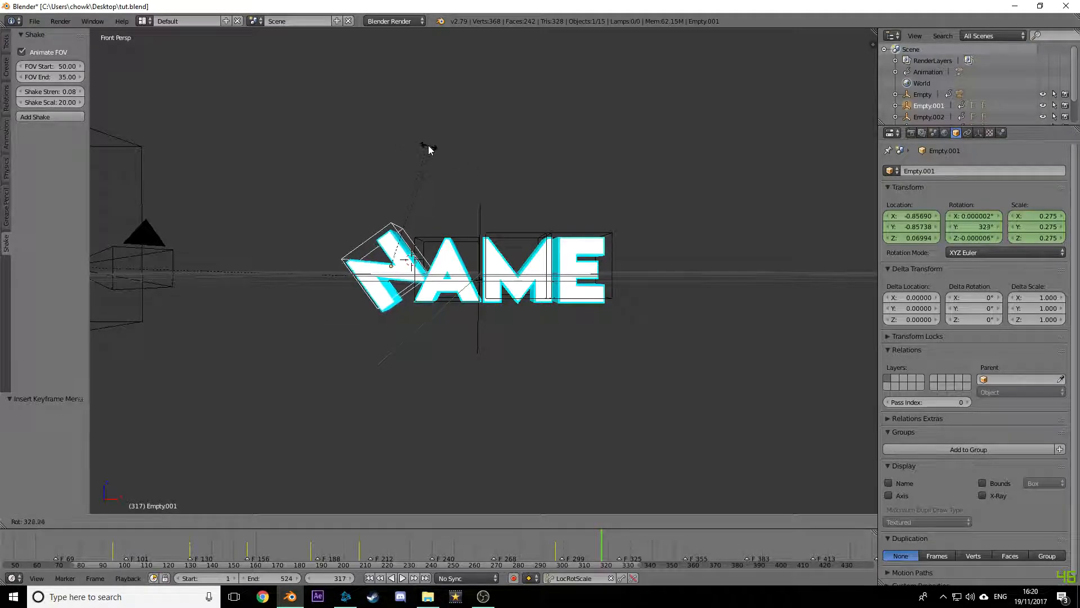
click(404, 137)
key(i)
click(403, 578)
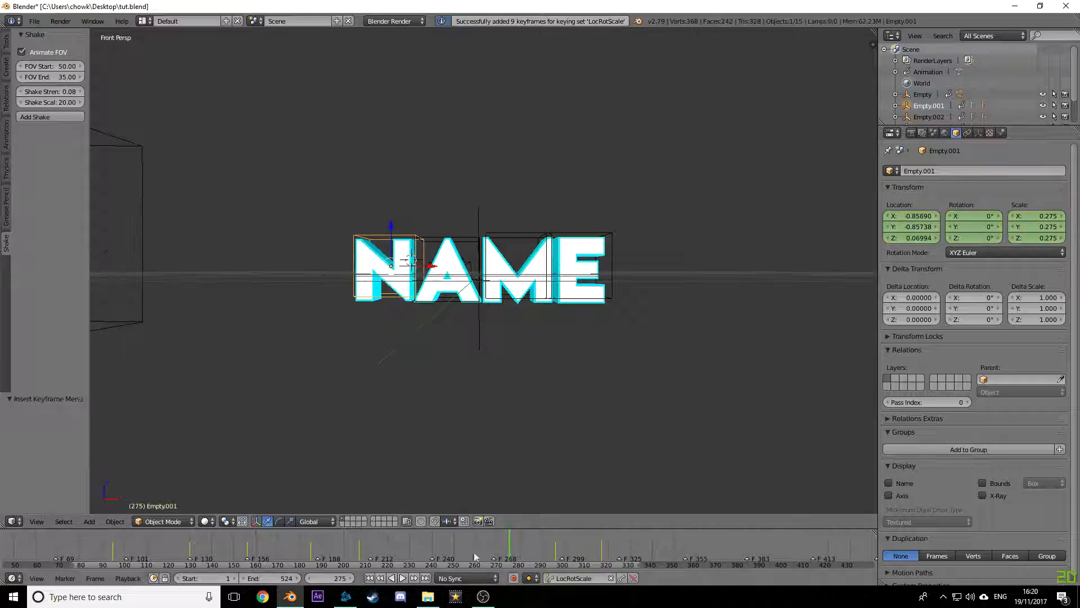
click(402, 579)
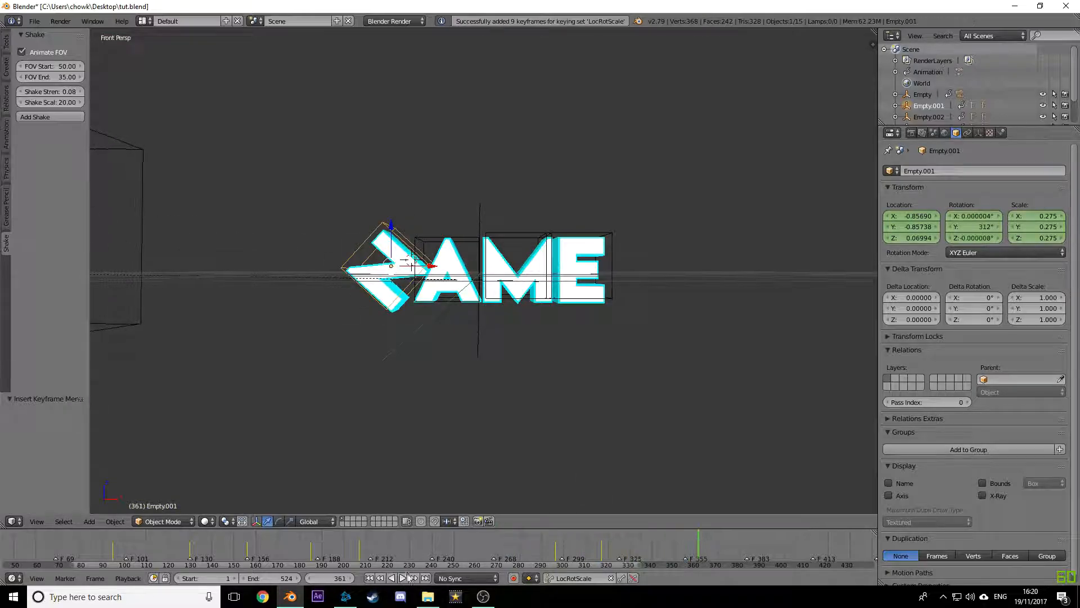
Step: Undo the frame 317 keyframe, rotate Empty.001 to about 339° on Y at frame 313, insert a LocRotScale keyframe, and play it back
key(Down)
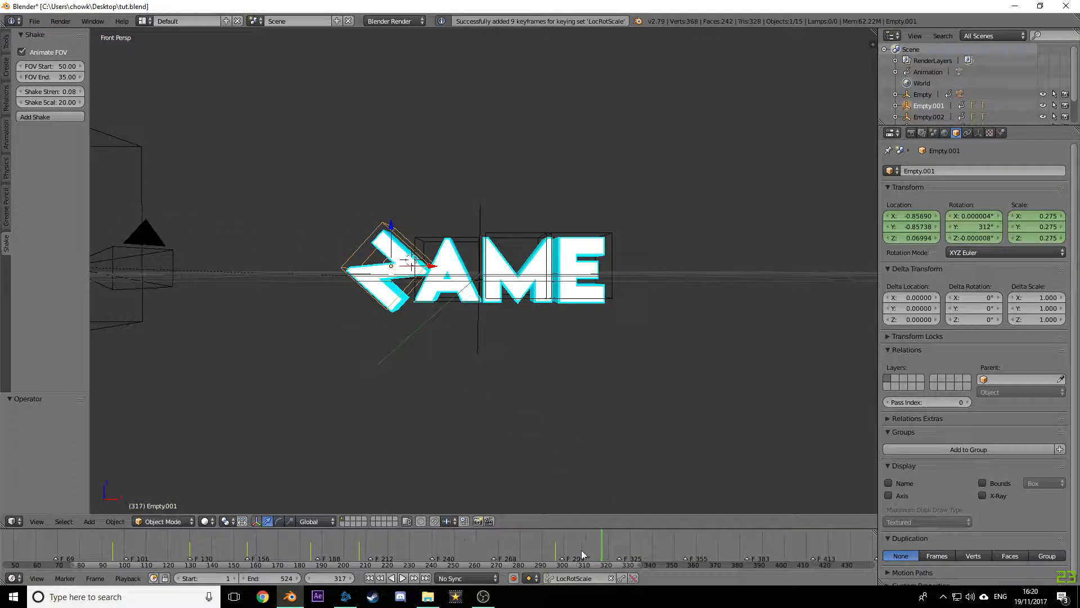
mouse_move(578, 548)
mouse_down()
mouse_move(567, 547)
mouse_move(591, 546)
mouse_up()
key(r)
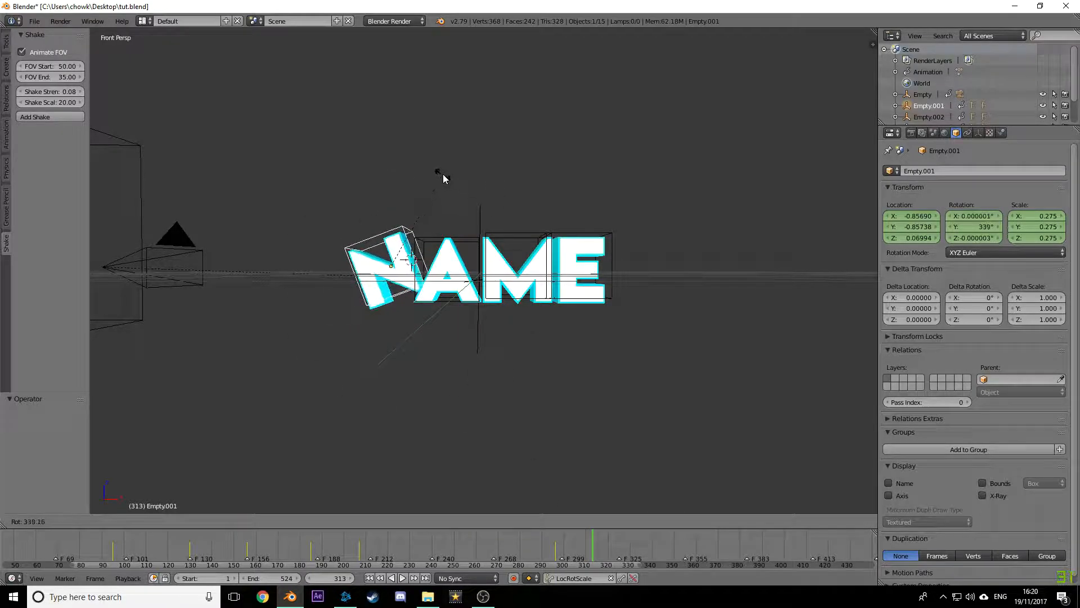
click(443, 175)
key(i)
drag(592, 541, 467, 533)
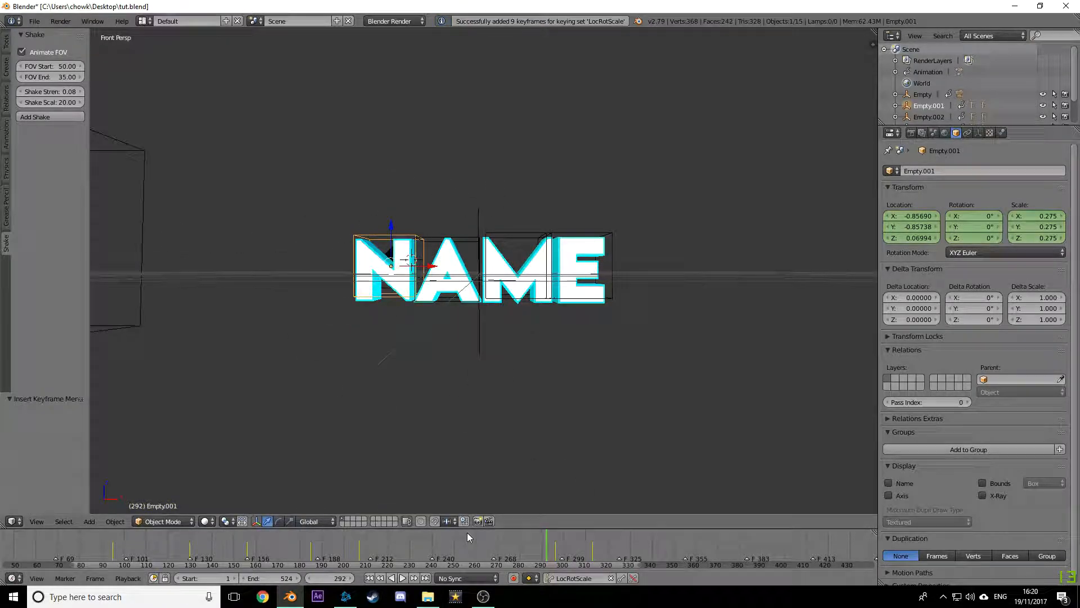
click(404, 578)
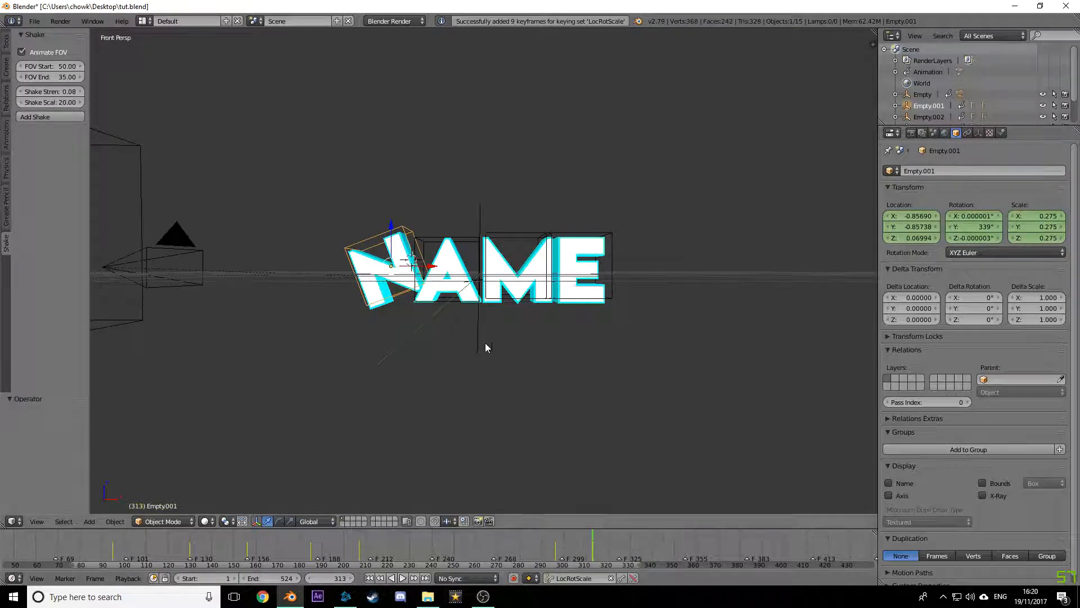
Step: At frame 296, delete the Empty.001 keyframe and insert a new LocRotScale keyframe
click(591, 561)
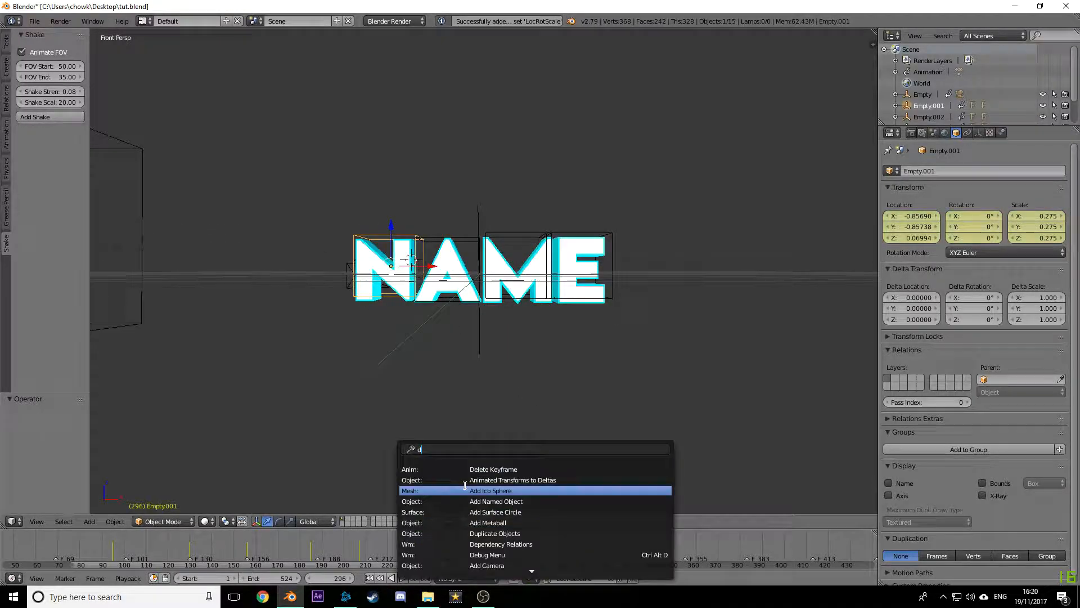
click(482, 464)
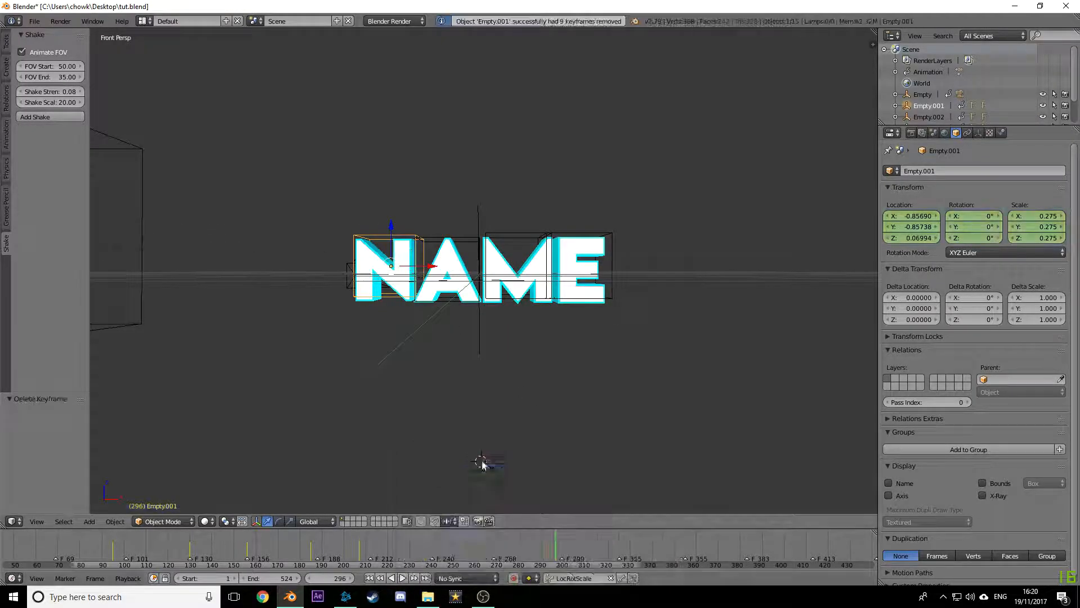
key(i)
Step: At frame 310, rotate Empty.001 to about 147° on Y, insert a LocRotScale keyframe, and play back the spin
key(alt+a)
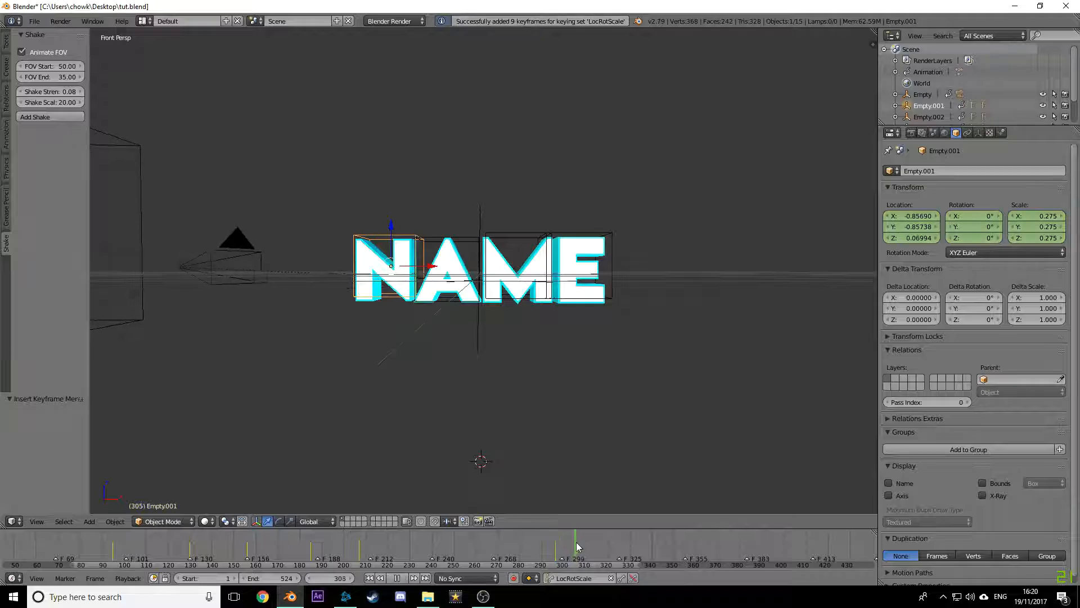
key(alt+a)
key(r)
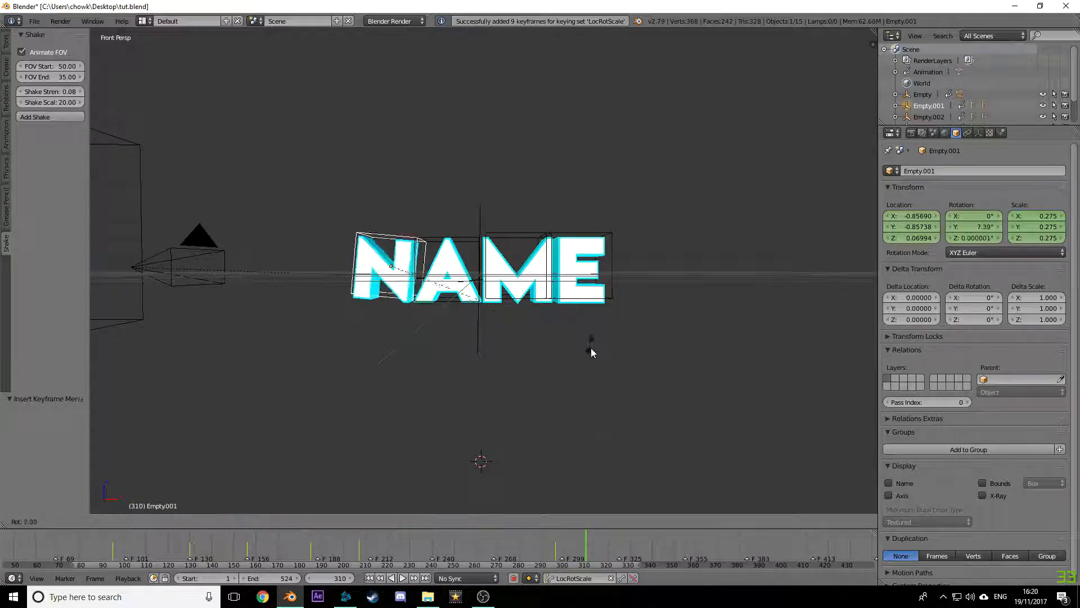
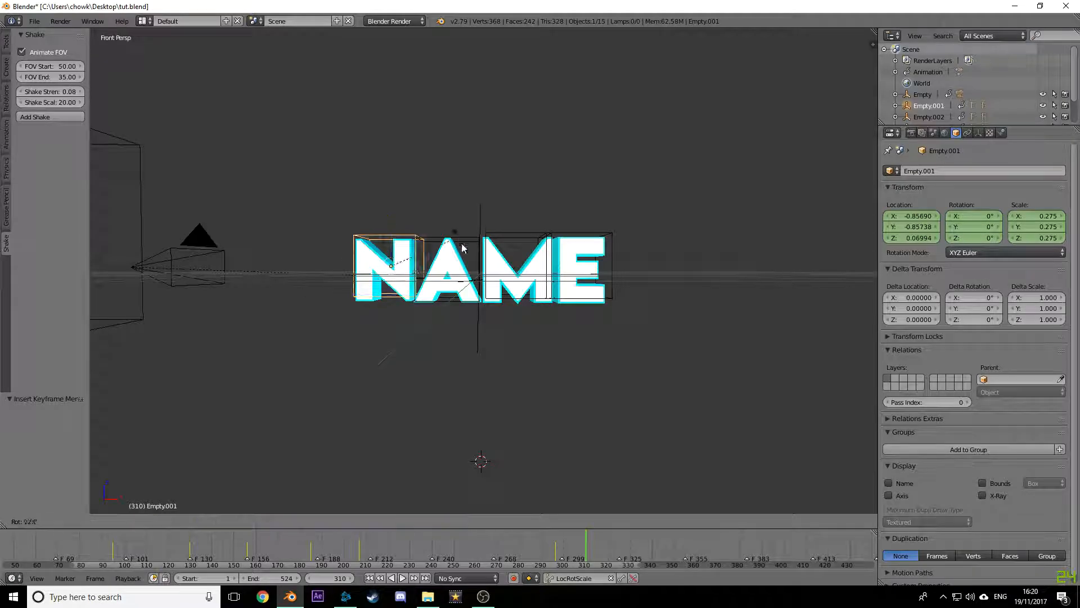
click(339, 347)
key(i)
click(552, 549)
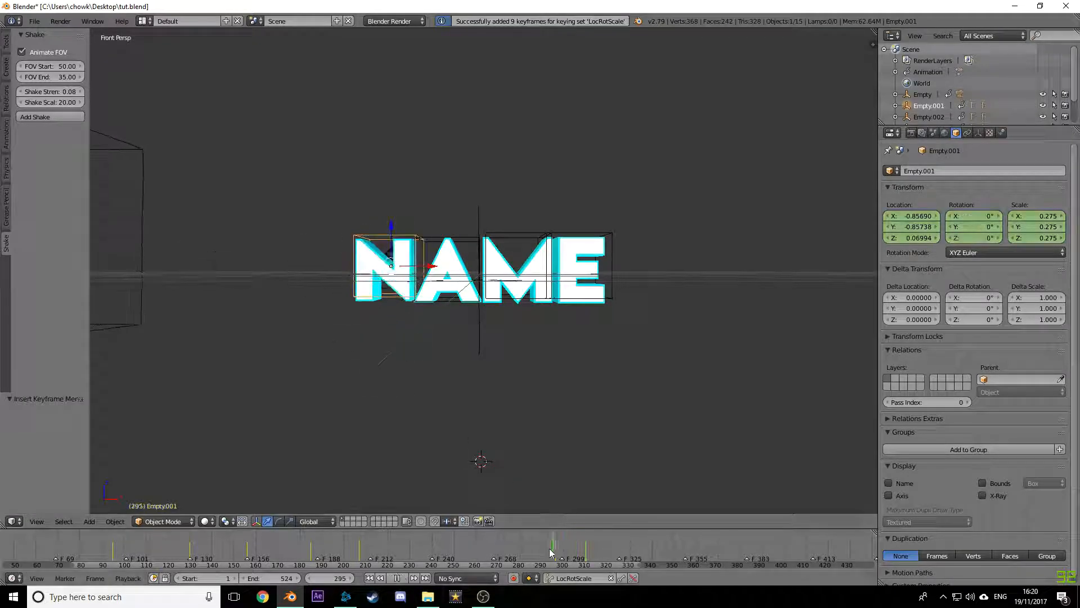
click(403, 577)
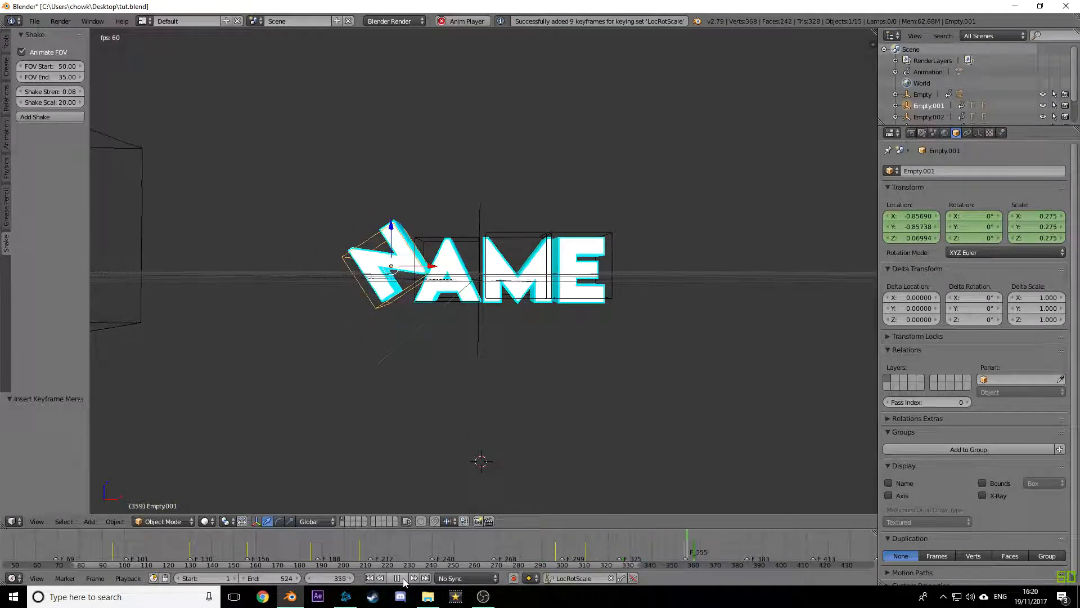
click(397, 578)
Step: Try rotating Empty.001 at frame 372
scroll(560, 544, down, 5)
click(560, 544)
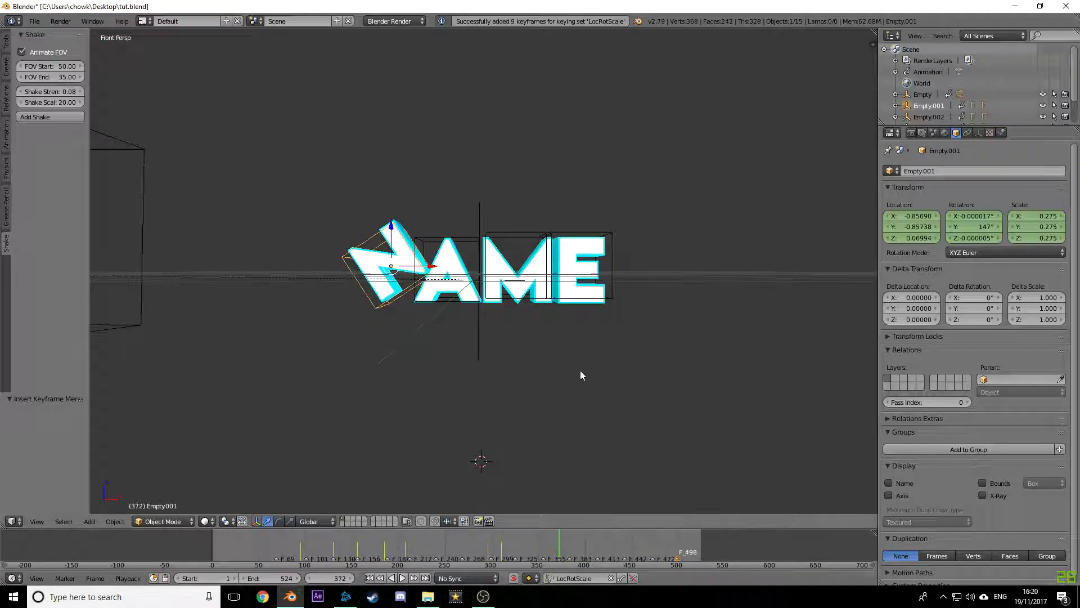
key(r)
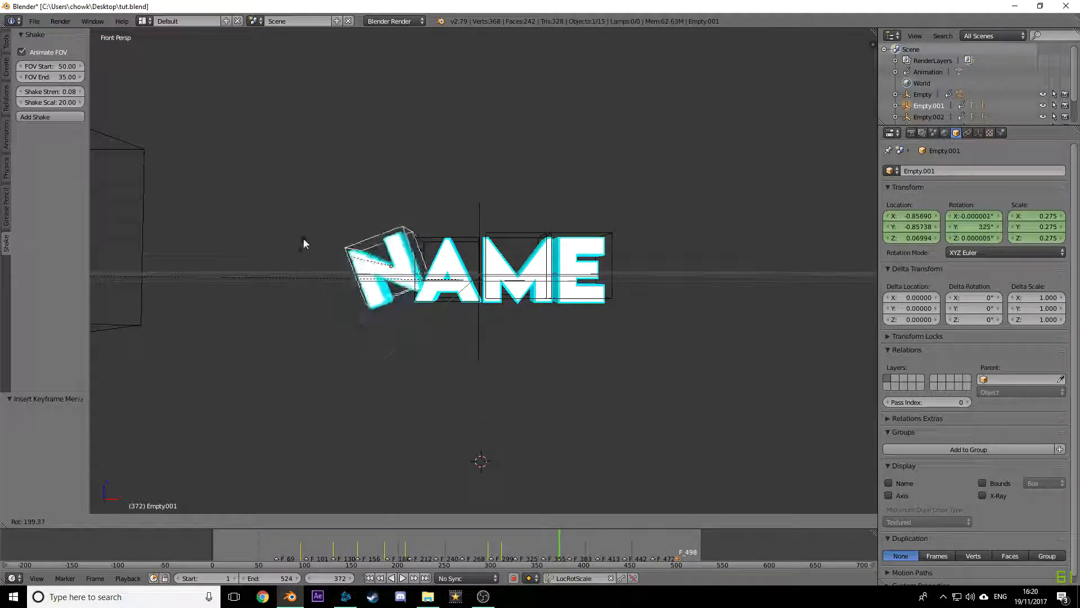
click(304, 261)
Step: At frame 398, rotate Empty.001 to 360° on Y, insert a LocRotScale keyframe, and play back the spin
click(485, 558)
drag(478, 557, 506, 557)
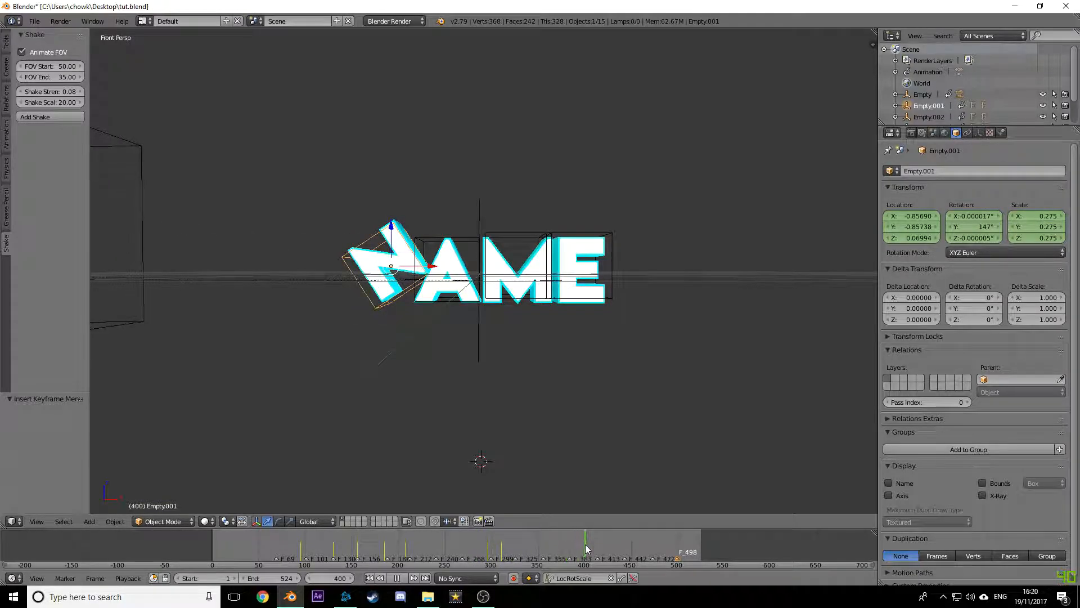
key(r)
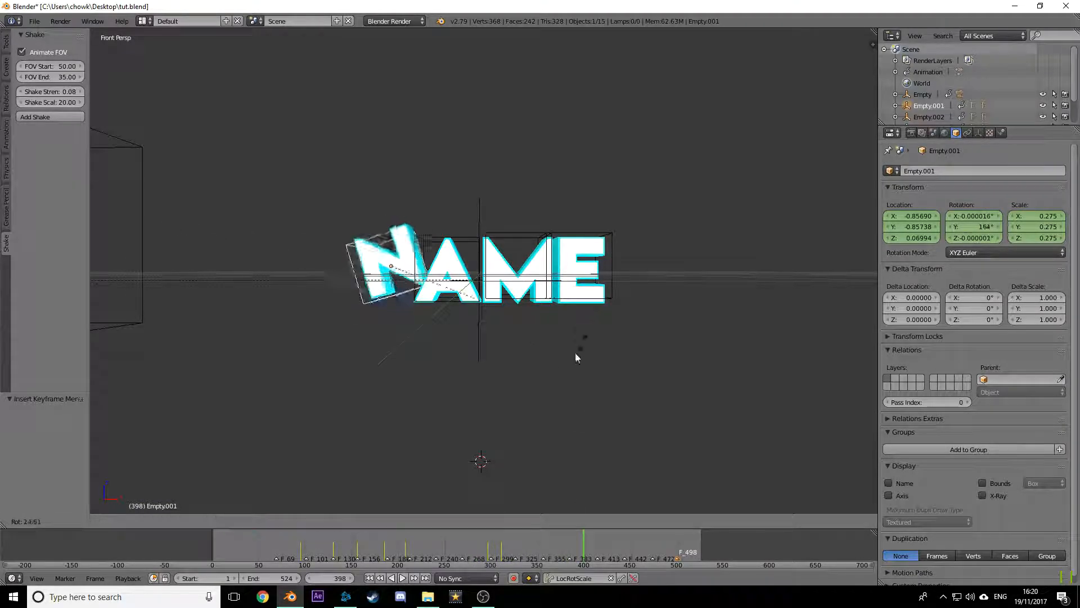
click(343, 224)
key(r)
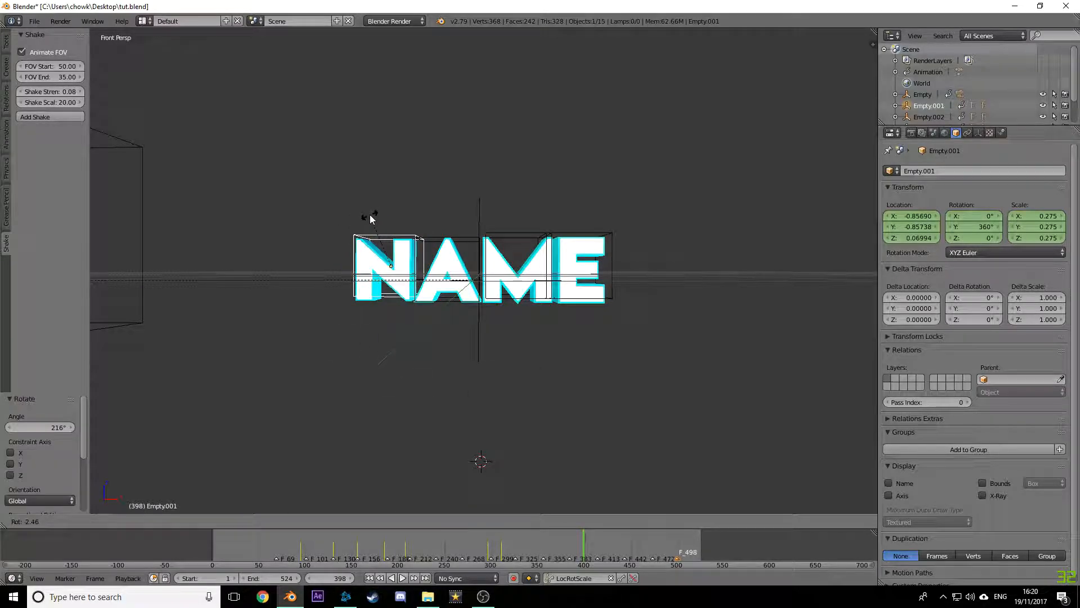
click(371, 219)
middle_drag(371, 218, 381, 207)
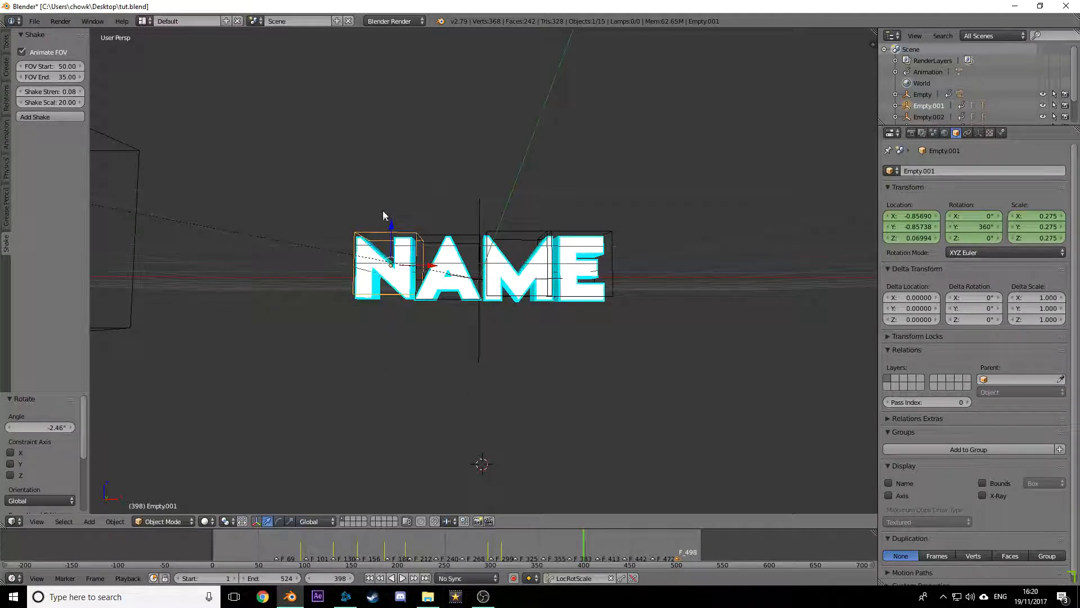
drag(395, 233, 392, 235)
key(i)
click(400, 578)
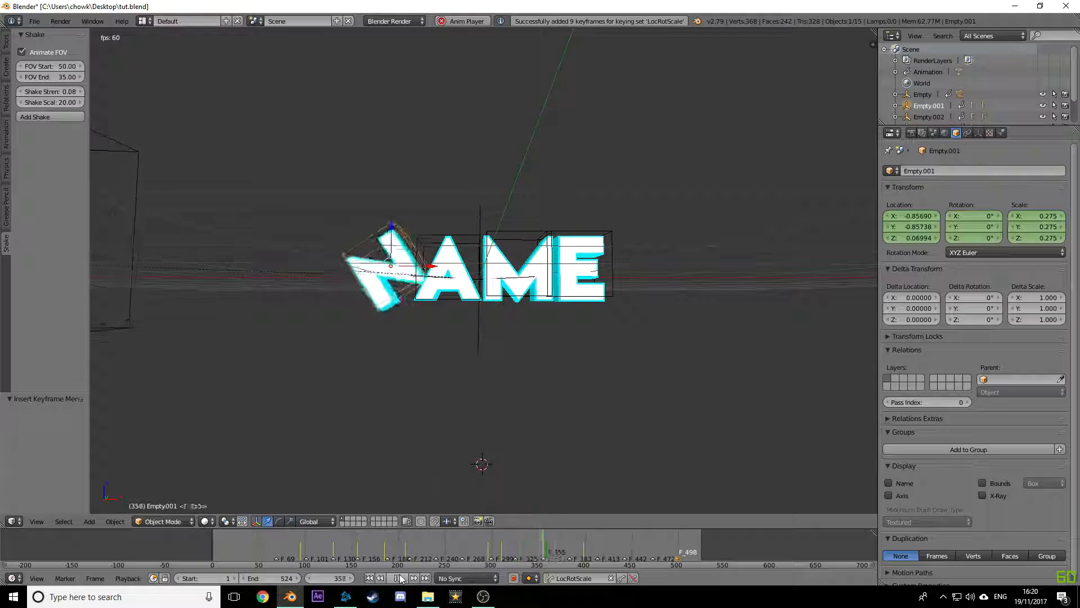
click(401, 578)
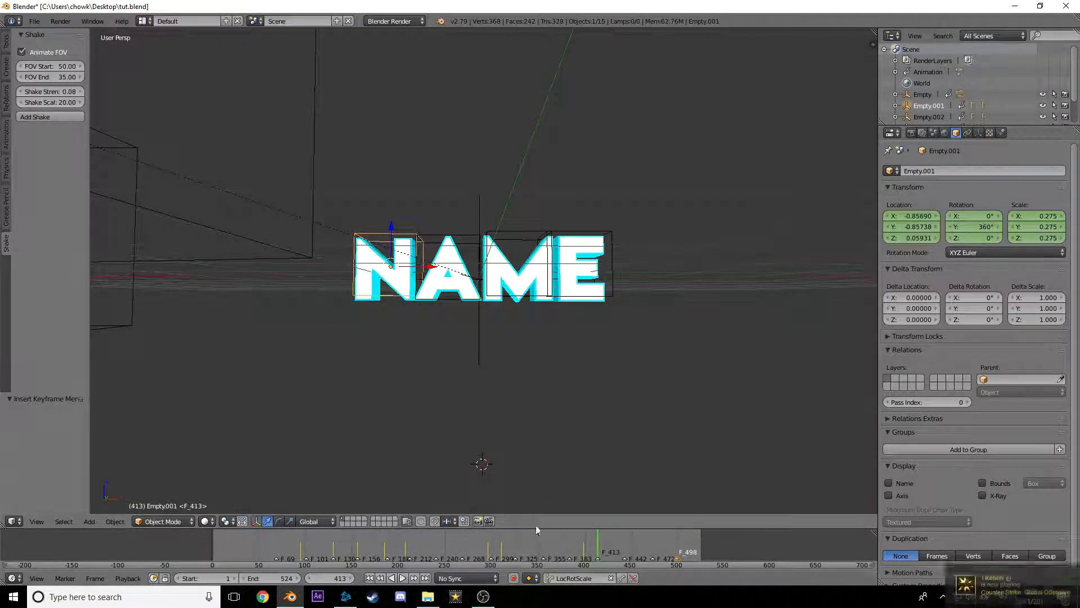
Step: At frame 304, select Empty.002 and insert a LocRotScale keyframe
scroll(541, 545, up, 5)
drag(543, 549, 524, 550)
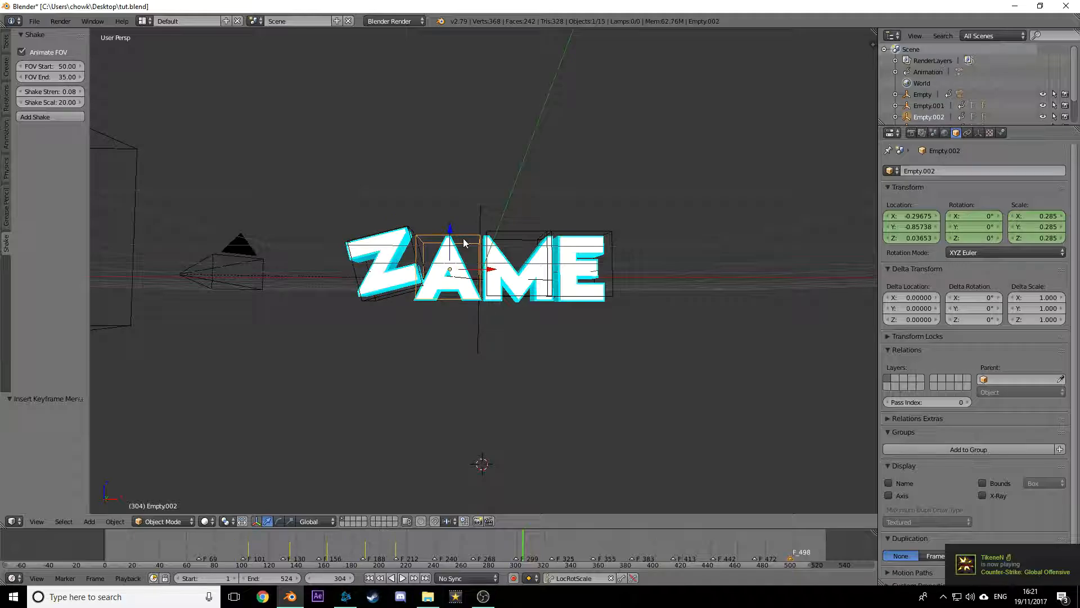
key(i)
right_click(387, 230)
Step: At frame 321, rotate Empty.002 by about 111° in the view plane and insert a LocRotScale keyframe
drag(535, 549, 545, 547)
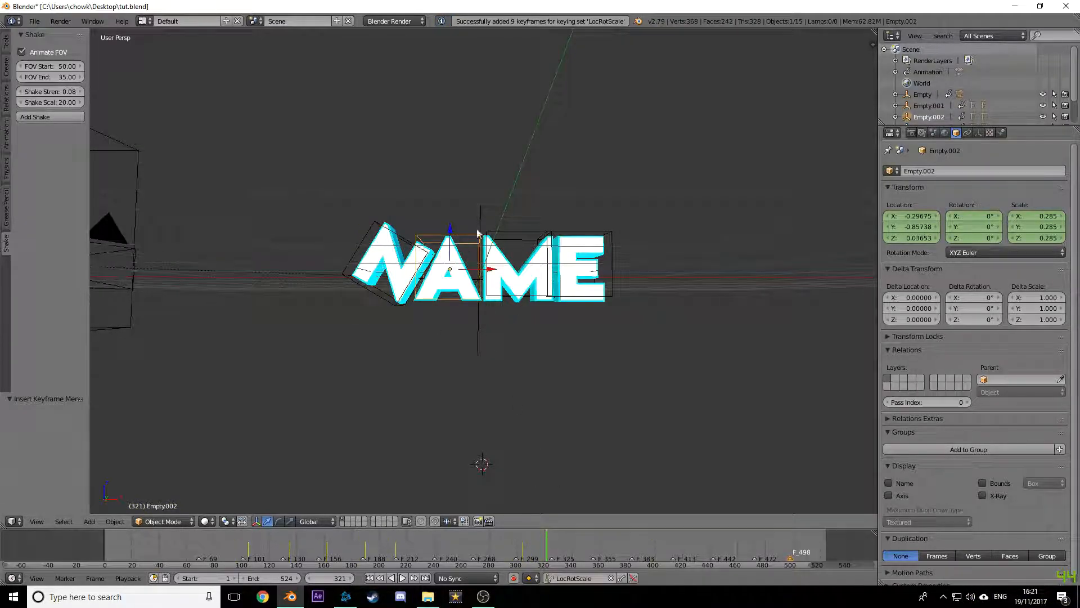
key(r)
click(493, 346)
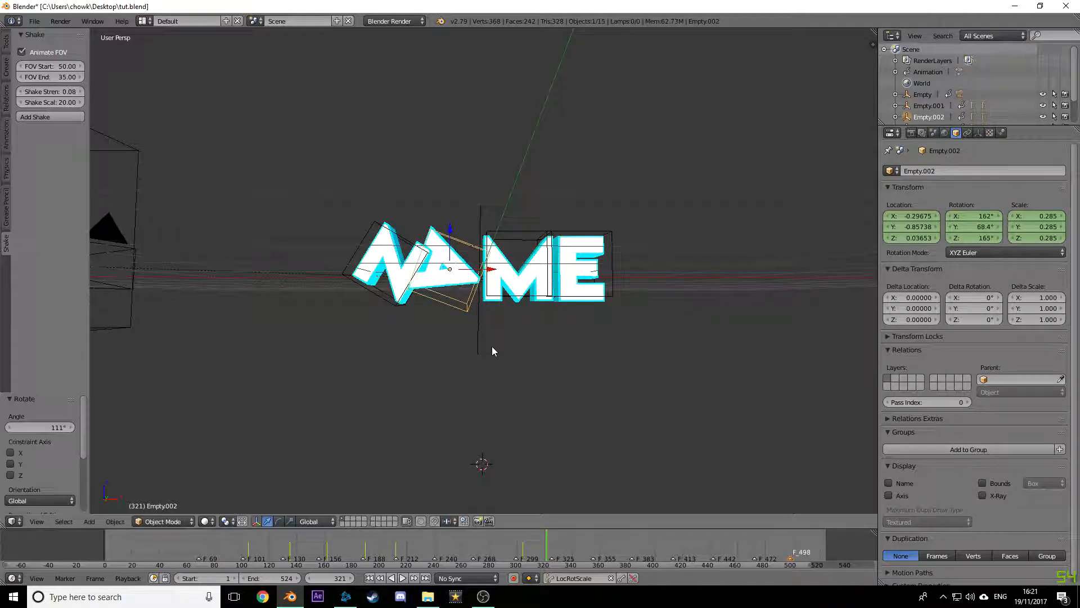
key(i)
right_click(409, 240)
Step: At frame 409, rotate Empty.002 until the letter A stands upright, insert a LocRotScale keyframe, and play back the animation
drag(698, 565, 668, 538)
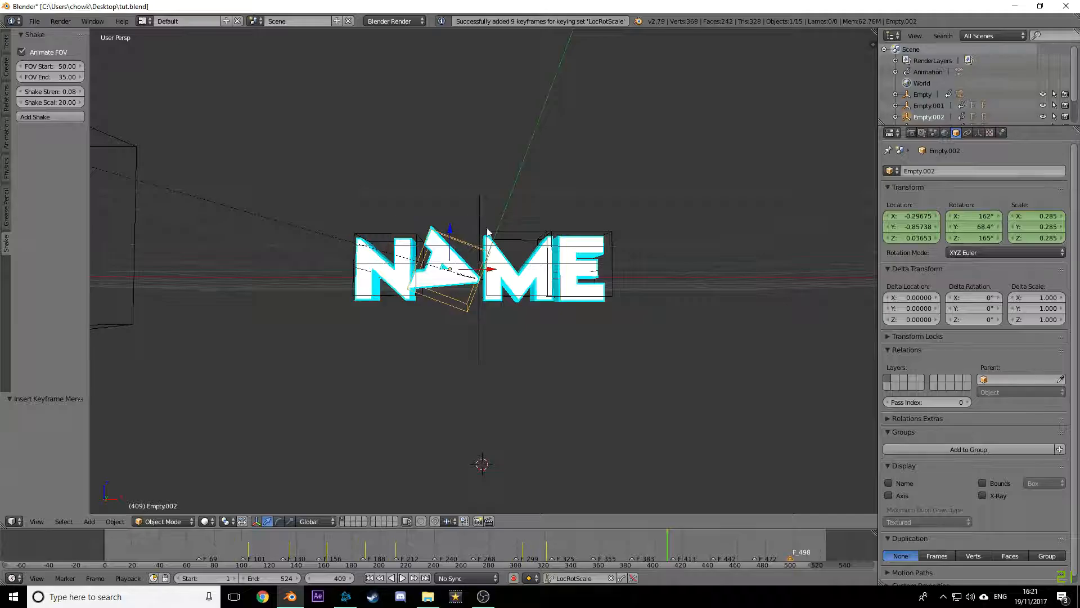
key(r)
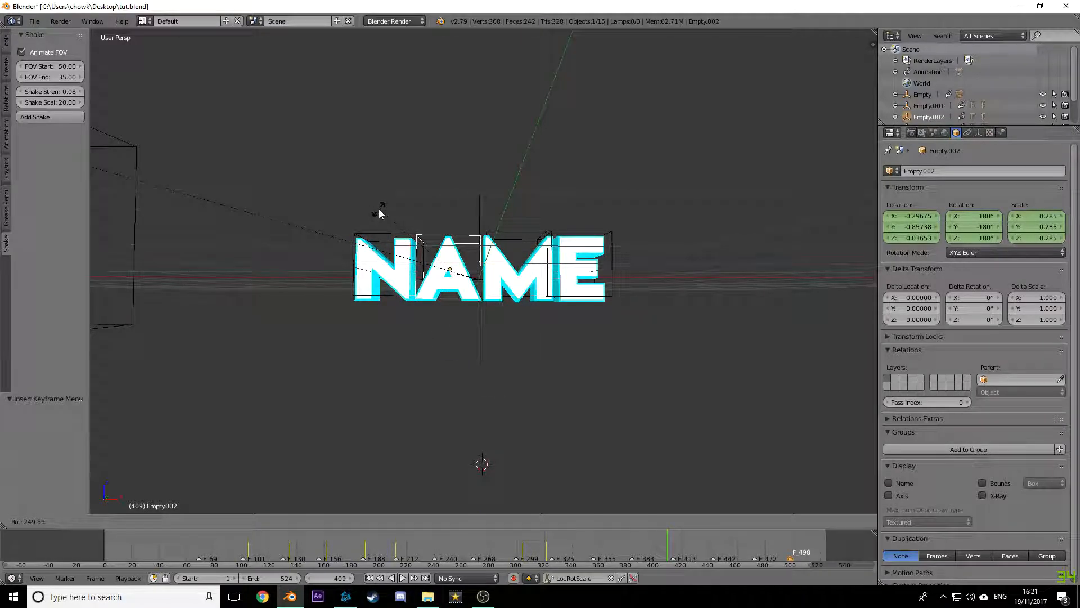
click(380, 213)
key(i)
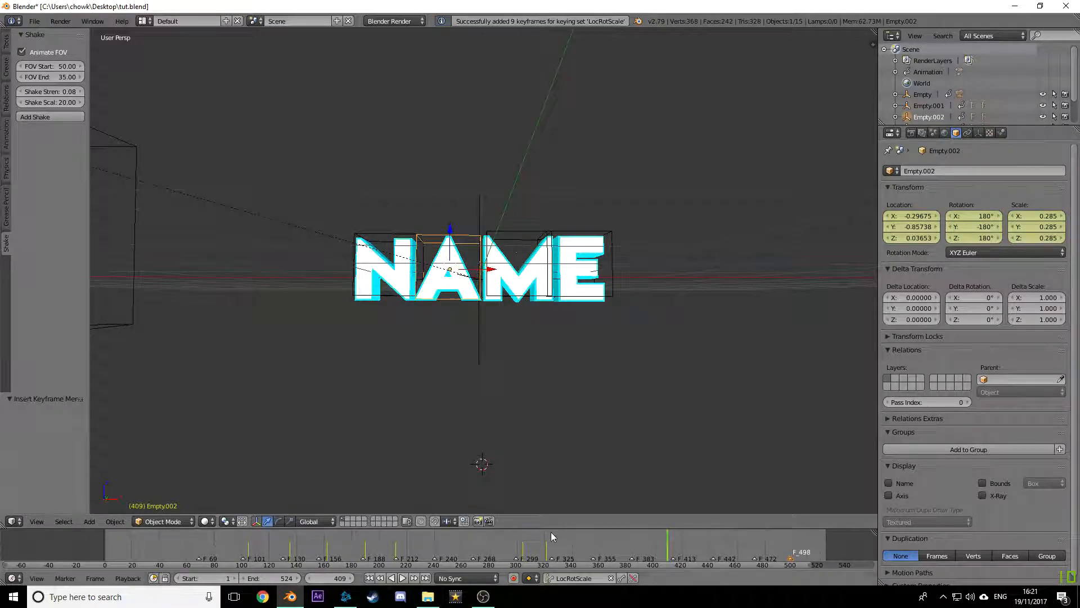
drag(551, 536, 535, 533)
click(478, 550)
key(alt+a)
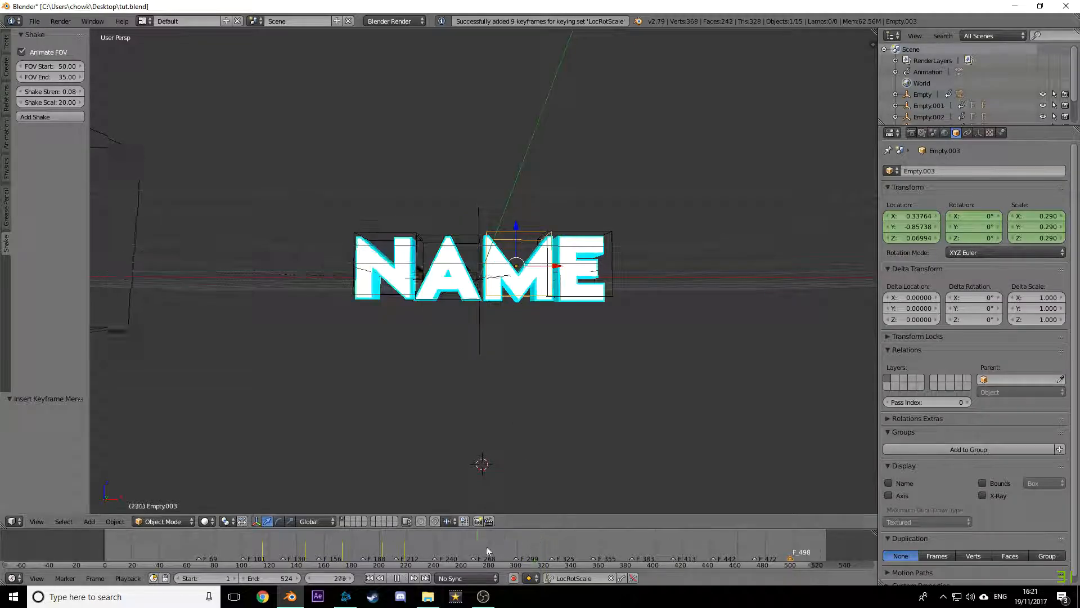
click(404, 579)
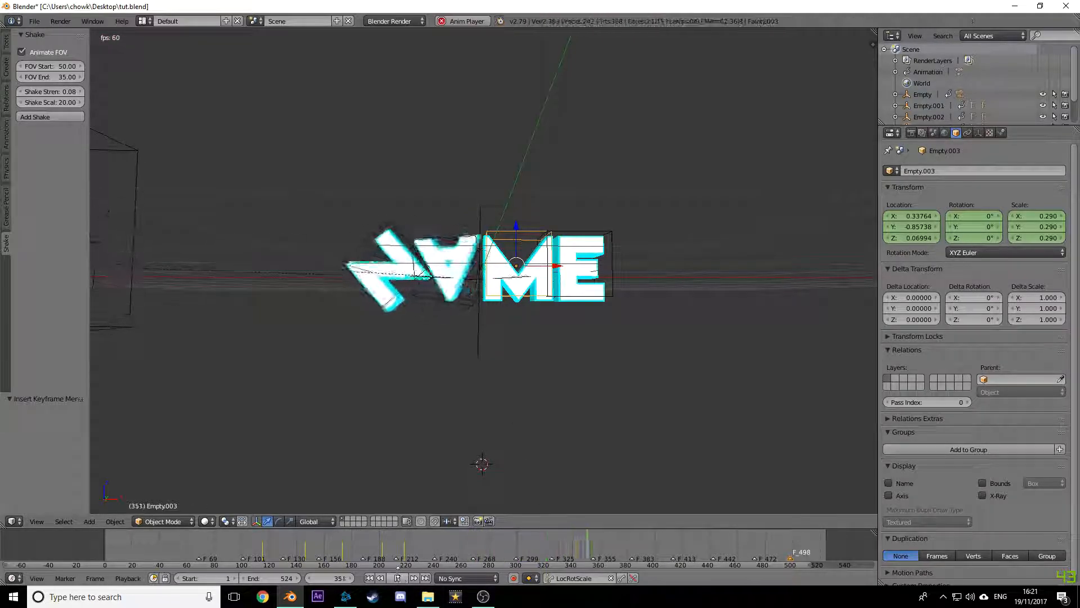
key(alt+a)
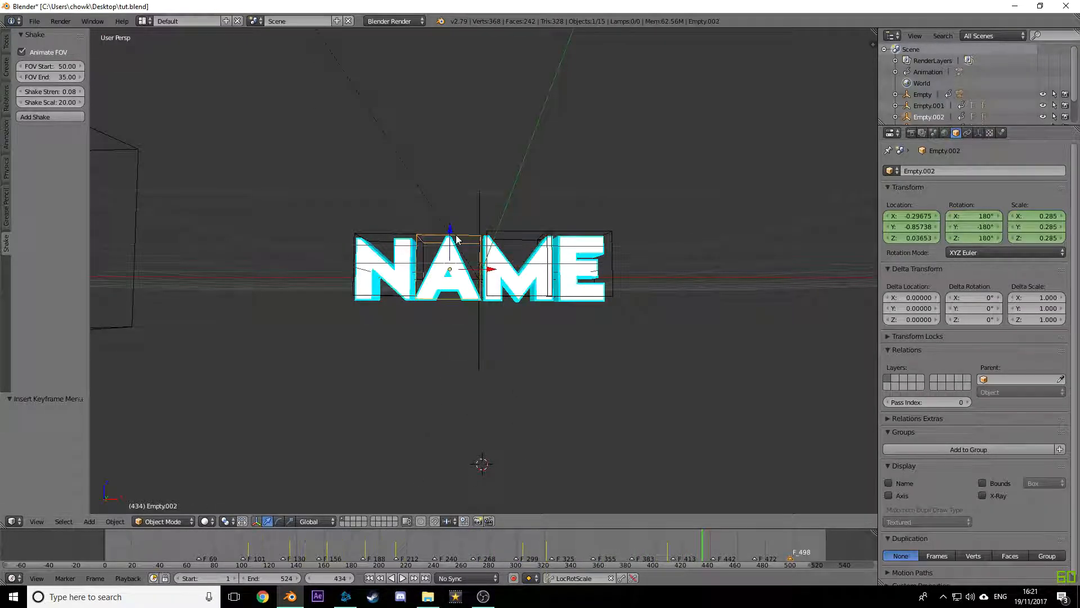
Step: Delete the Empty.002 keyframes at frames 409 and 321
click(550, 557)
click(414, 578)
key(space)
text(de)
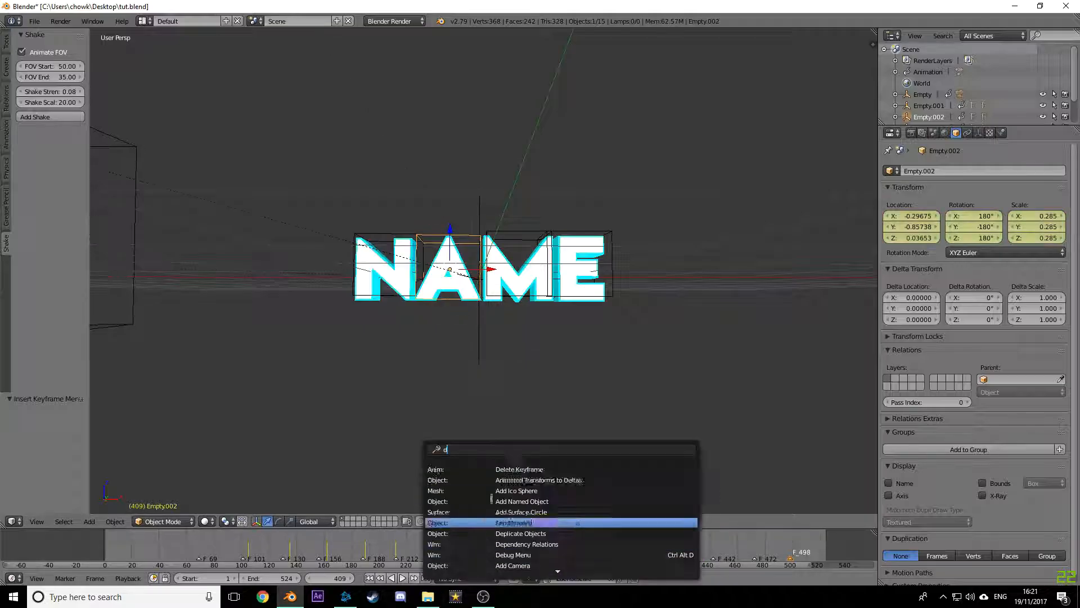
click(511, 465)
click(384, 576)
key(space)
text(de)
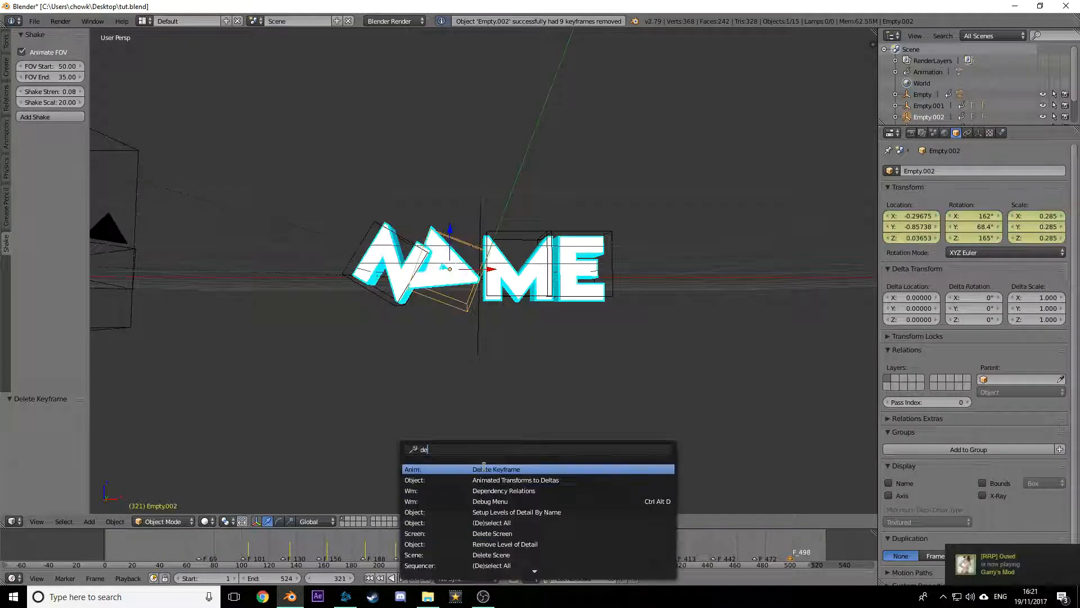
click(485, 466)
Step: At frame 324, rotate Empty.002 to about 121° on Y in front view, insert a LocRotScale keyframe, and play it back
mouse_move(538, 550)
mouse_down()
mouse_move(511, 551)
mouse_move(550, 549)
mouse_up()
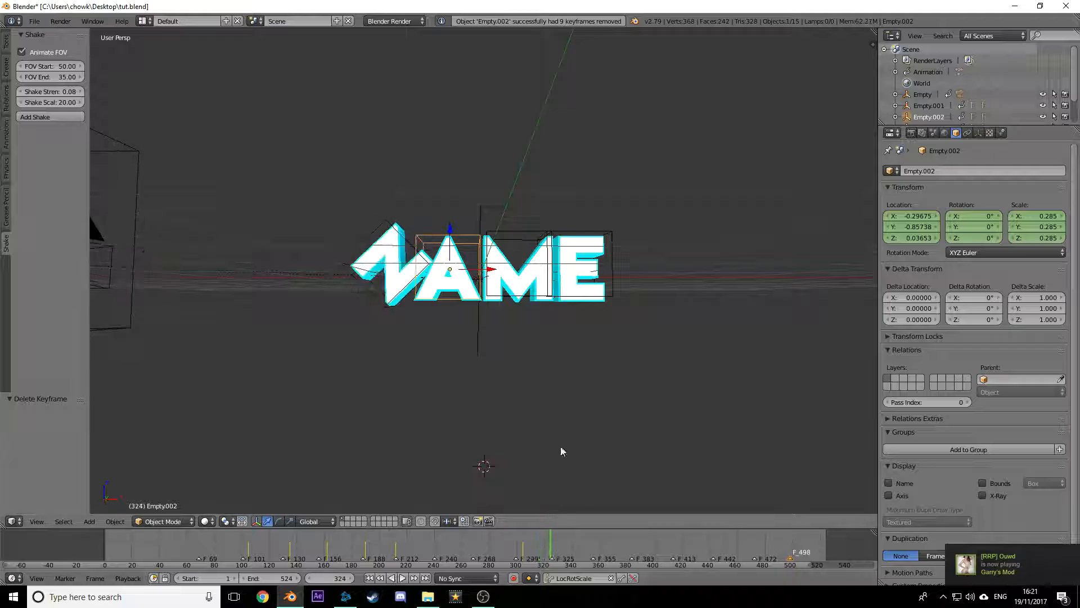
key(r)
right_click(559, 381)
middle_drag(559, 381, 563, 442)
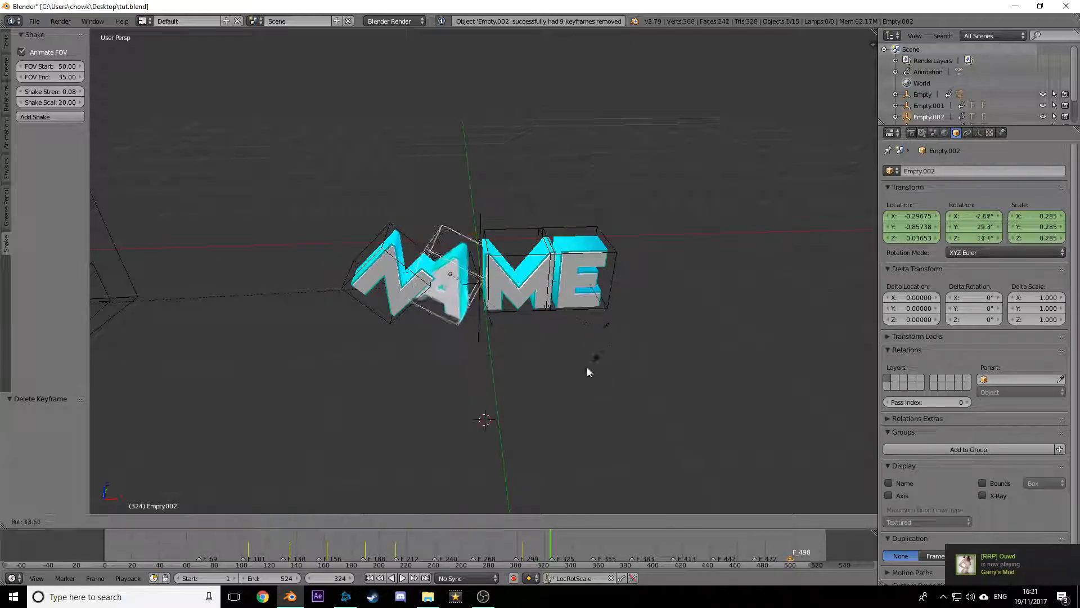
middle_drag(505, 386, 495, 332)
key(KP_1)
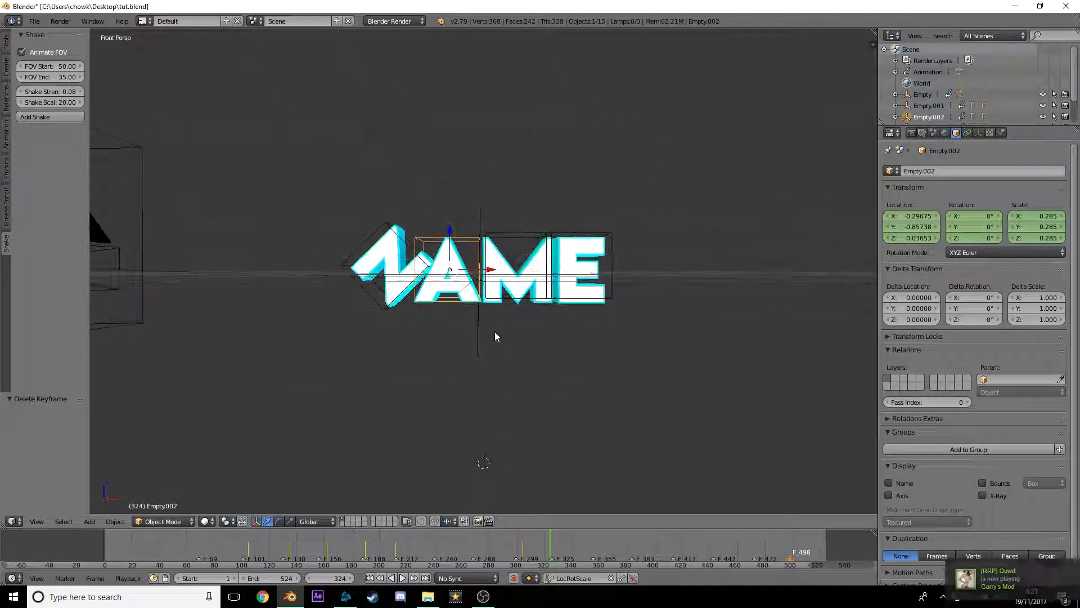
key(r)
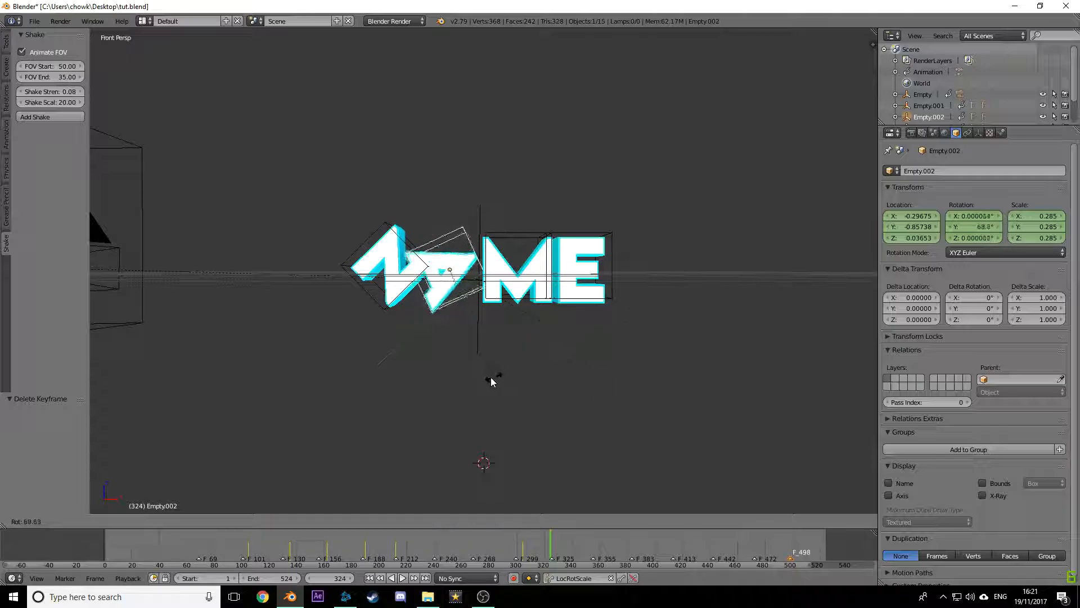
click(404, 366)
key(i)
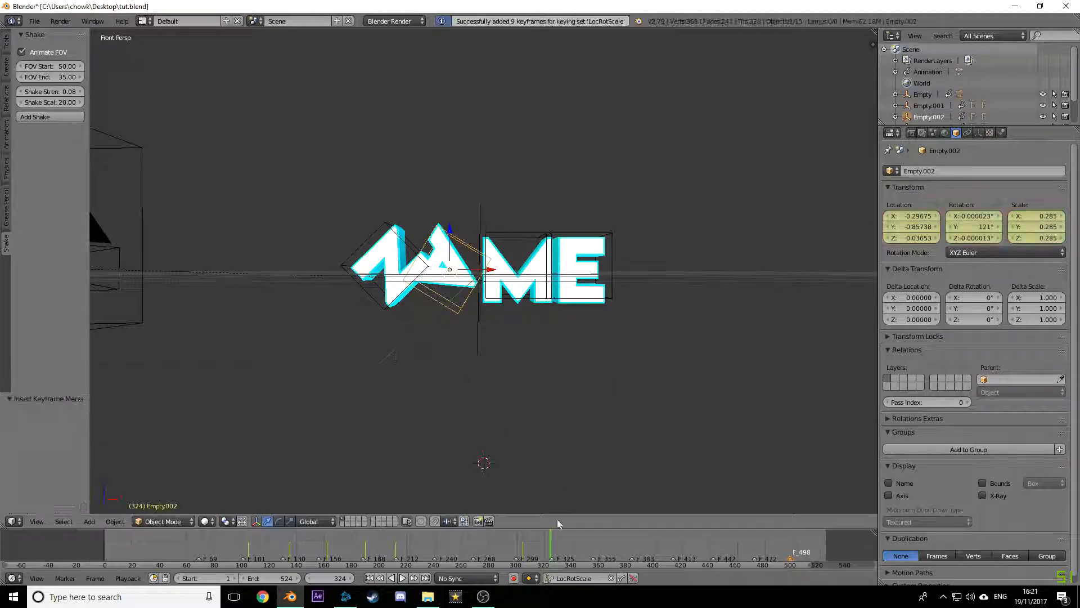
key(Down)
click(403, 578)
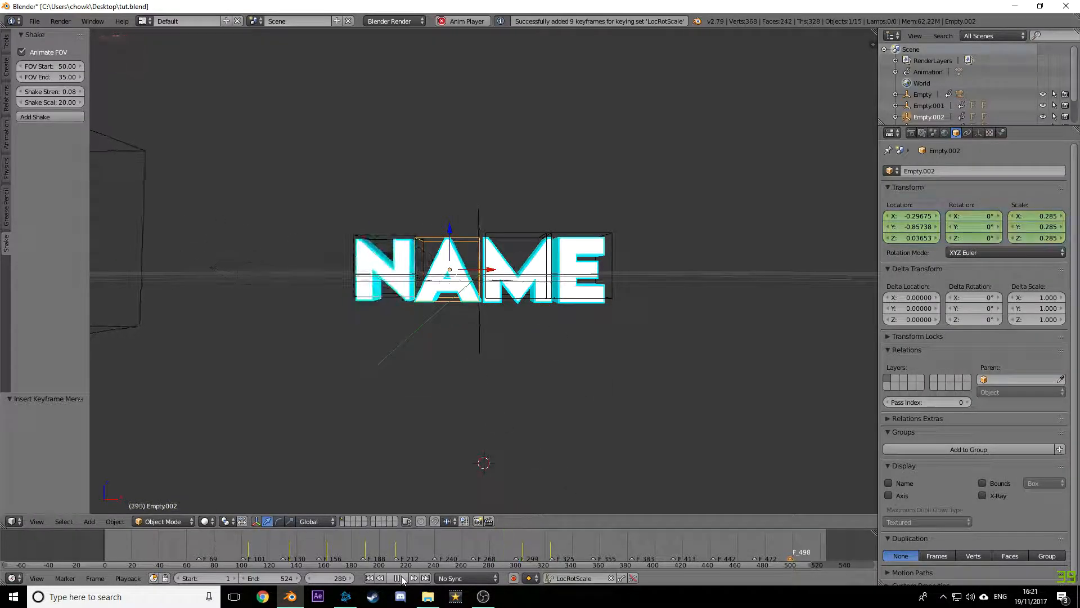
click(398, 578)
Step: At frame 412, rotate Empty.002 to about 361° on Y, insert a LocRotScale keyframe, and play back the full spin
scroll(403, 549, down, 2)
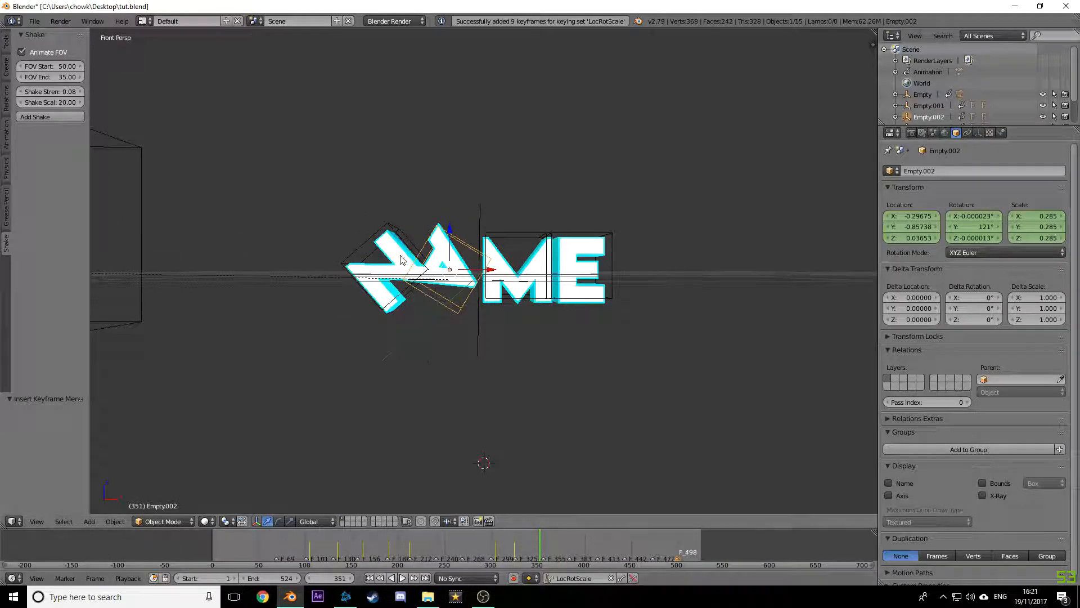
click(583, 543)
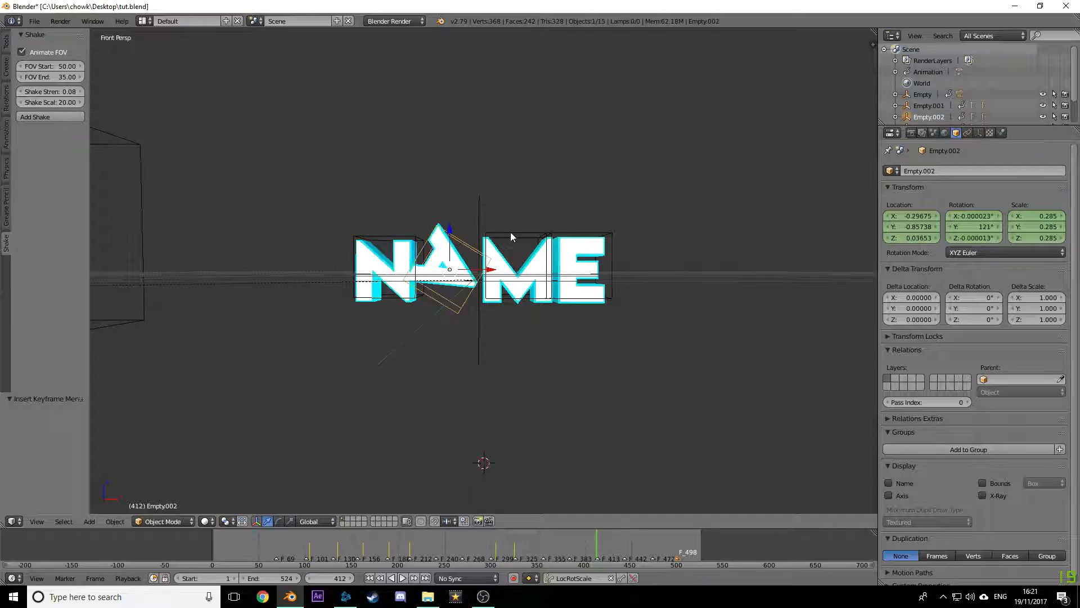
key(r)
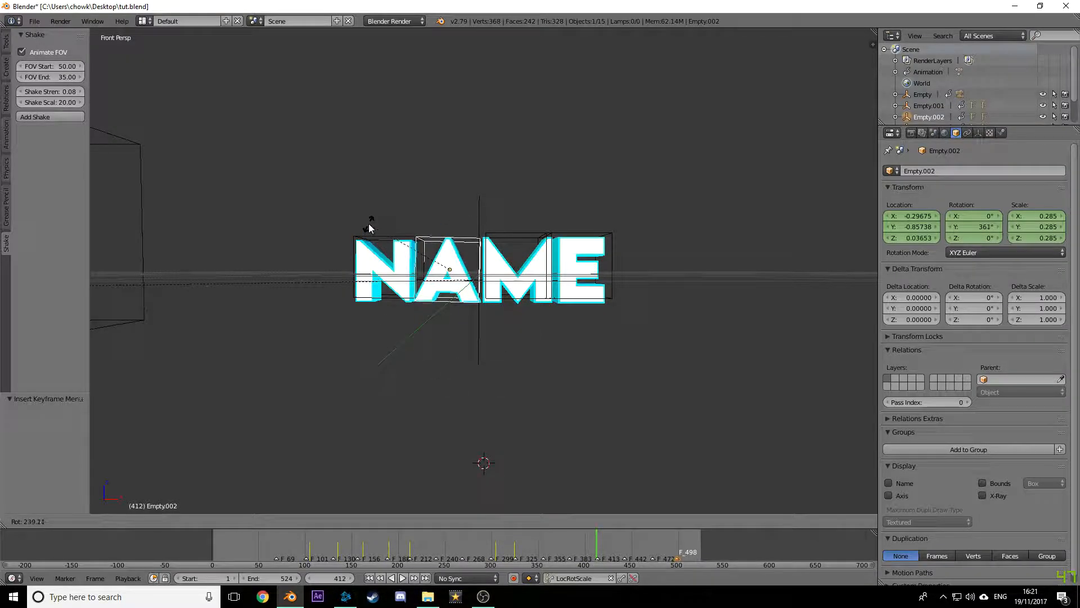
click(369, 229)
key(i)
drag(628, 551, 456, 565)
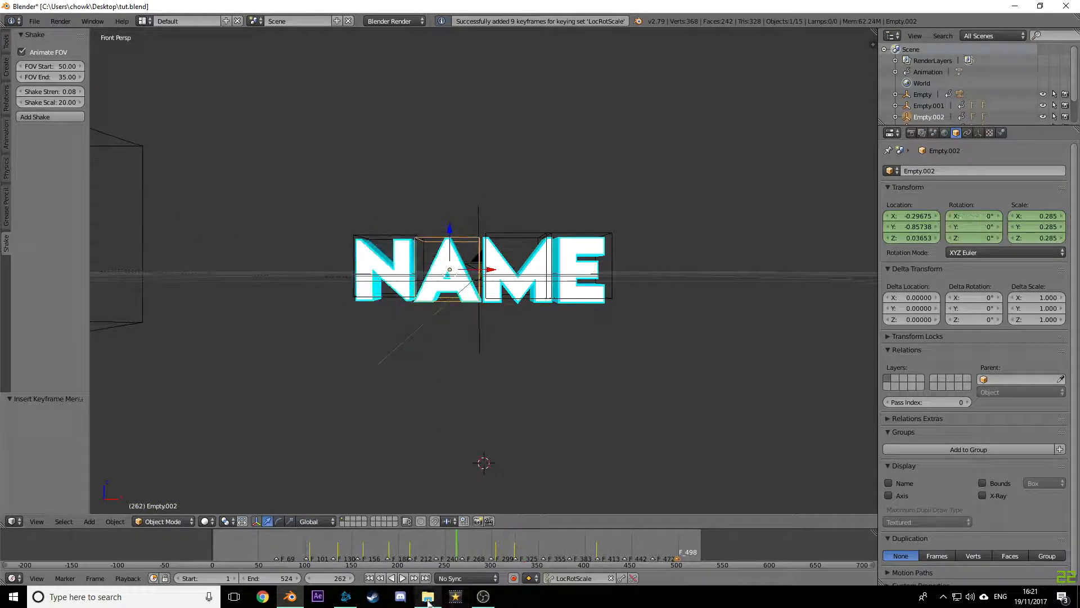
click(402, 578)
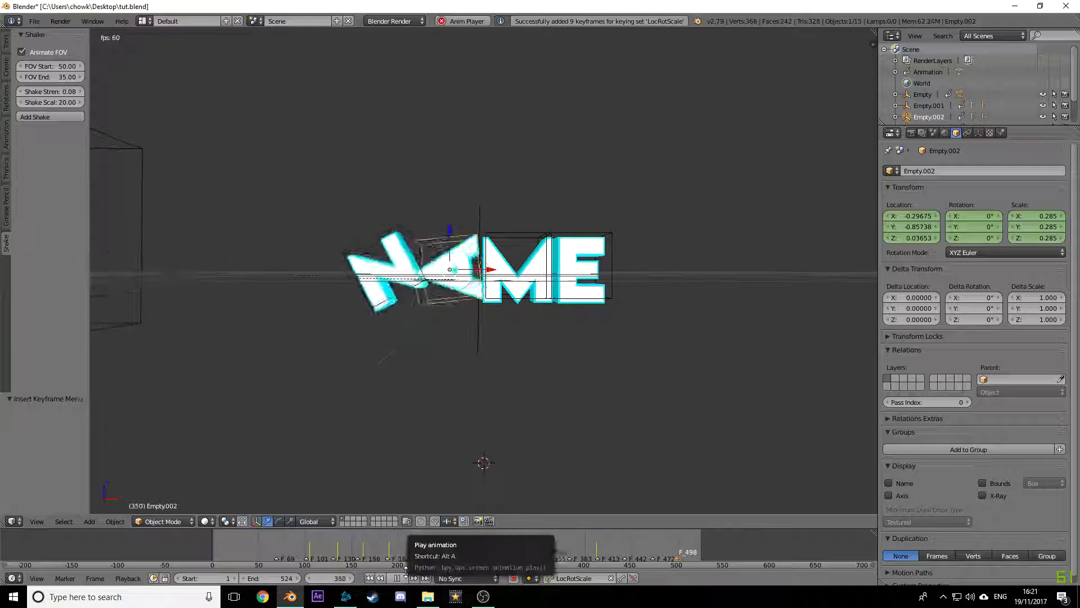
click(396, 573)
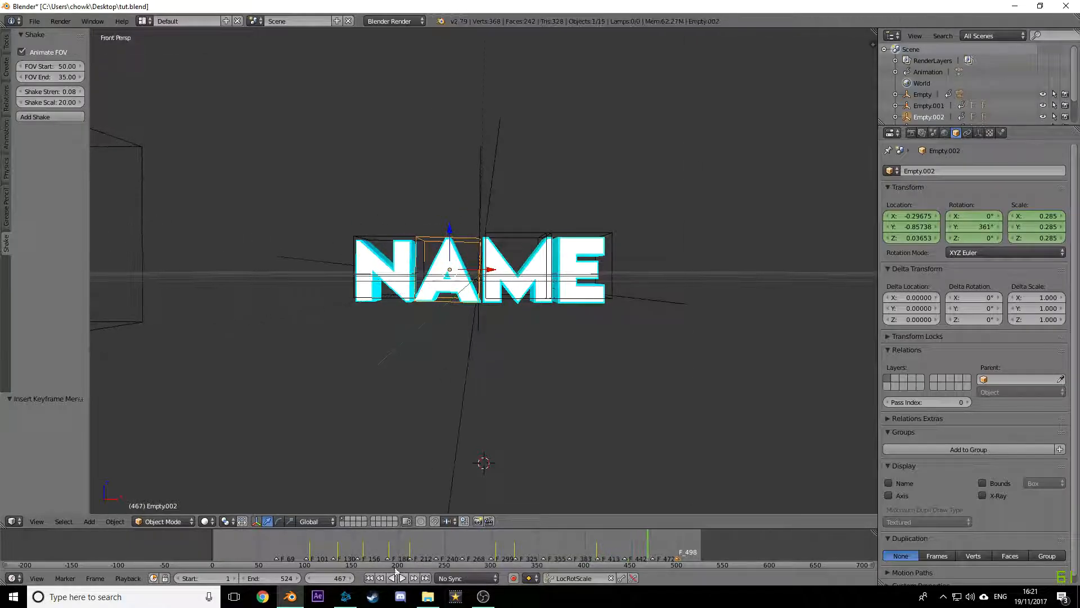
Step: Switch to the Video Editing layout and go to frame 326 with the Empty.001 and Empty.002 keyframes in view
click(146, 20)
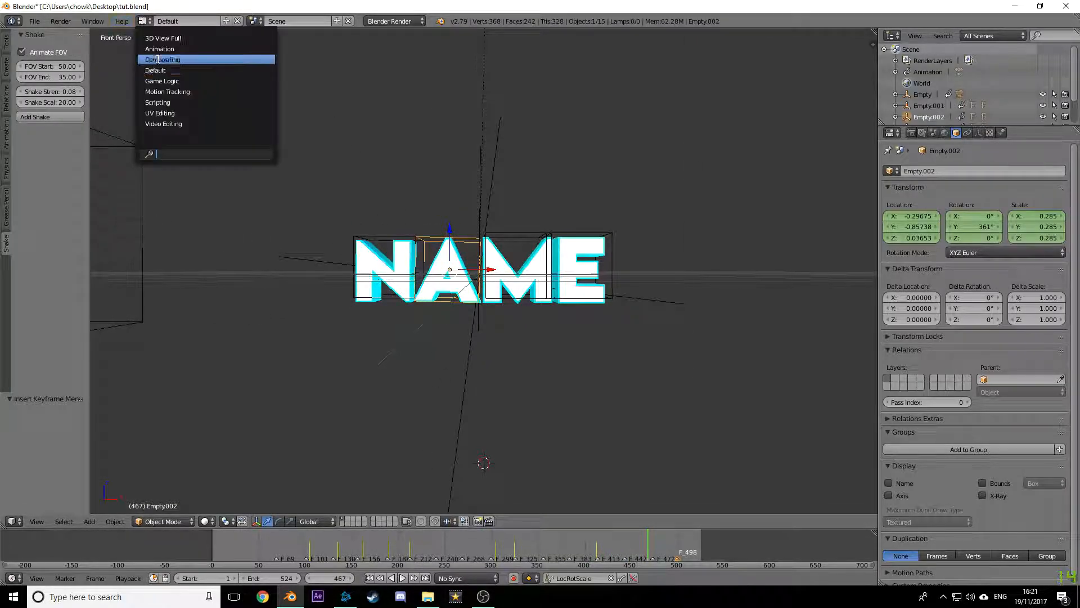
click(163, 124)
scroll(393, 224, down, 6)
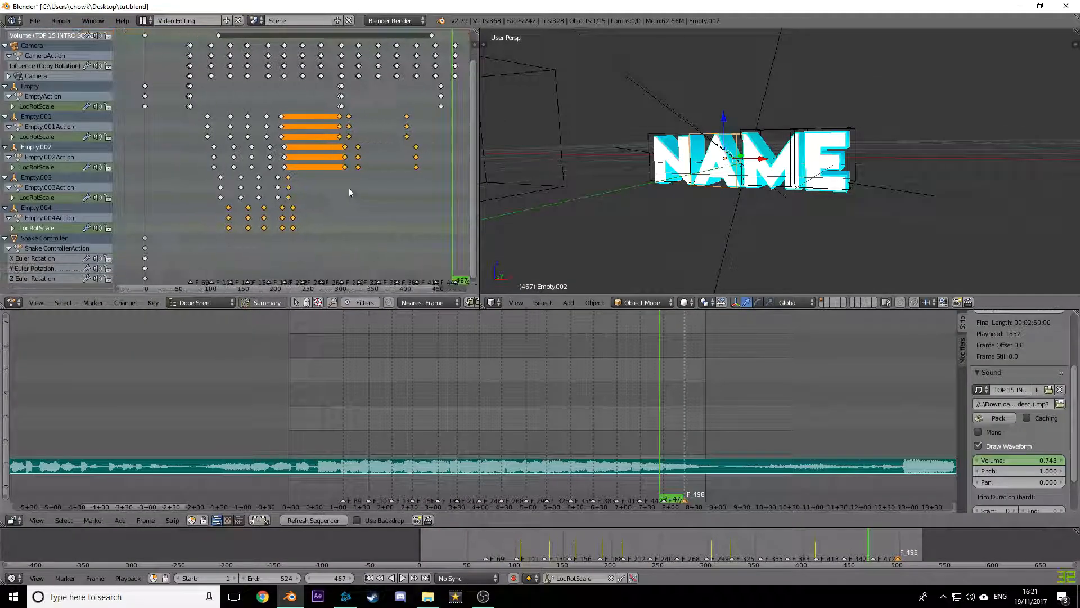
scroll(373, 152, up, 5)
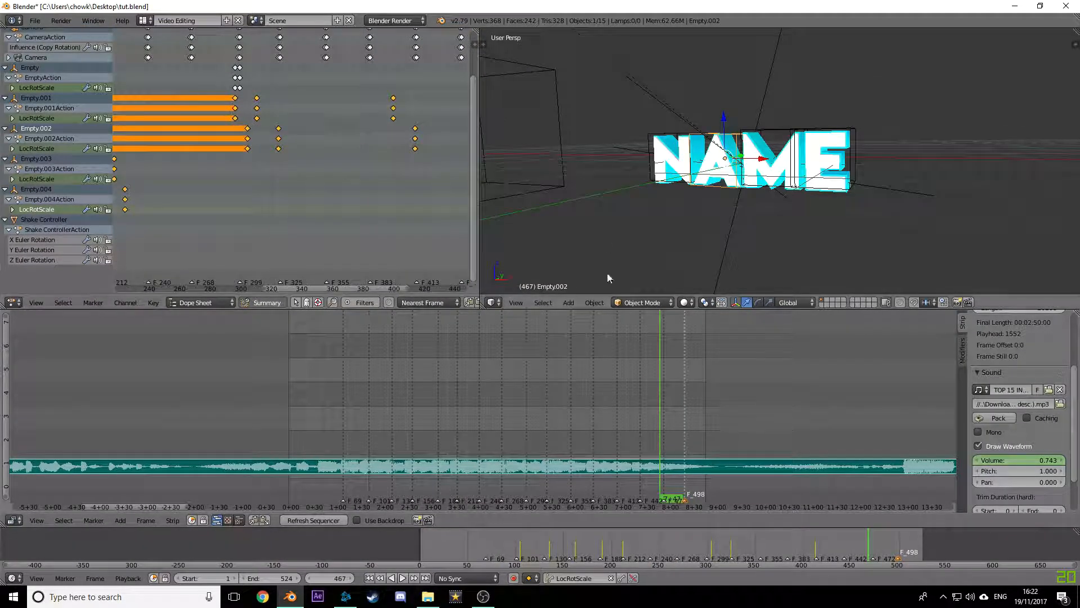
drag(820, 554, 733, 552)
scroll(330, 166, up, 8)
middle_drag(316, 145, 423, 155)
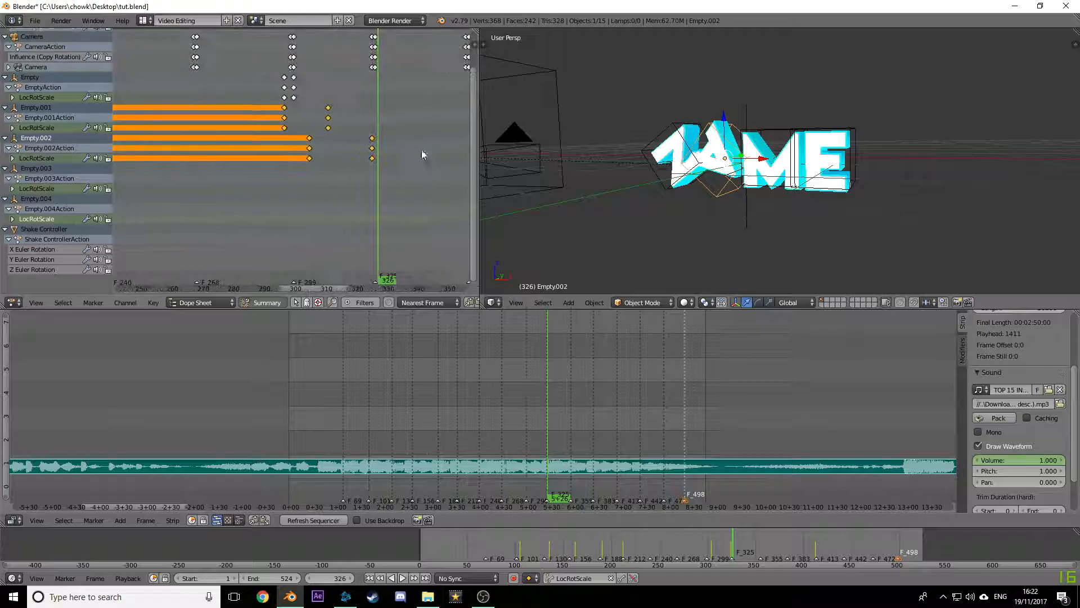
Step: Move the Empty.002 keyframe at frame 324 to about frame 315, and the one at frame 304 to the F_299 marker
right_click(373, 140)
key(g)
click(344, 141)
right_click(308, 139)
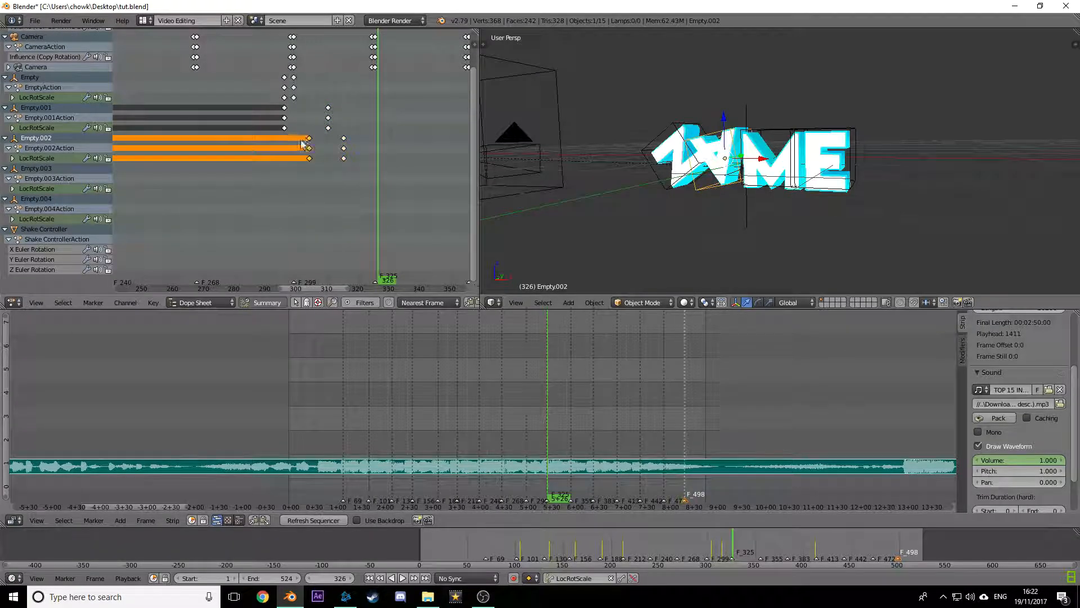
key(g)
click(294, 145)
click(247, 156)
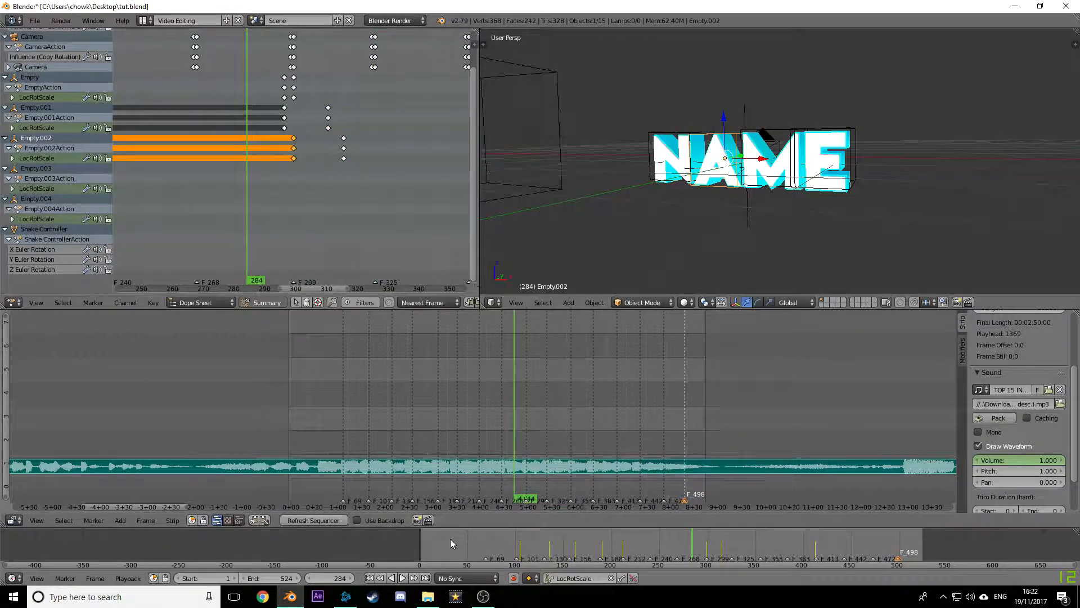
Step: Play back the retimed letter spins and switch back to the Default layout
click(403, 578)
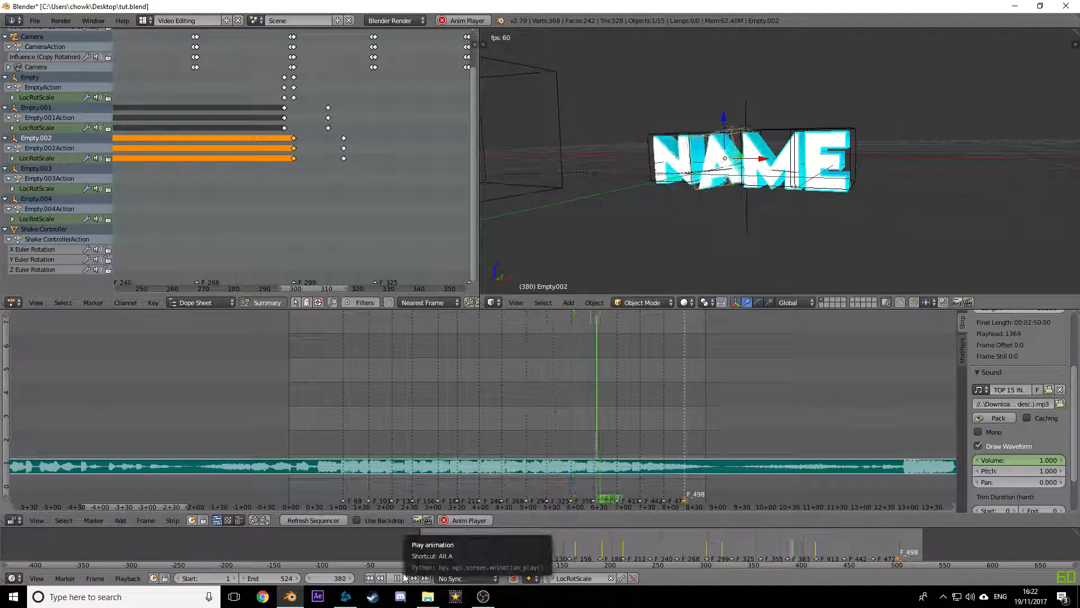
click(400, 578)
click(359, 138)
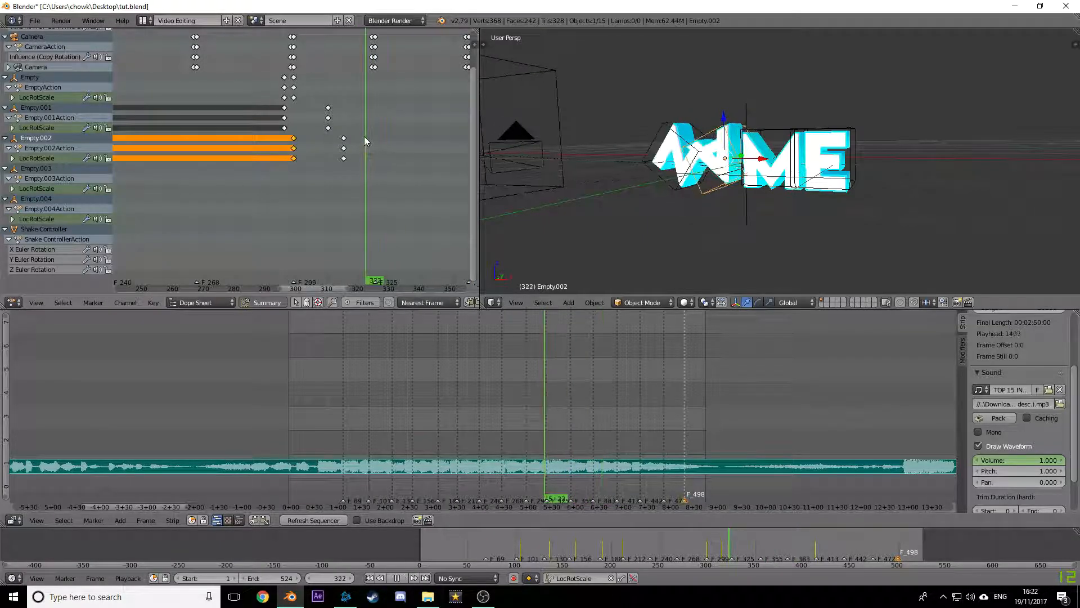
click(144, 21)
click(169, 68)
key(g)
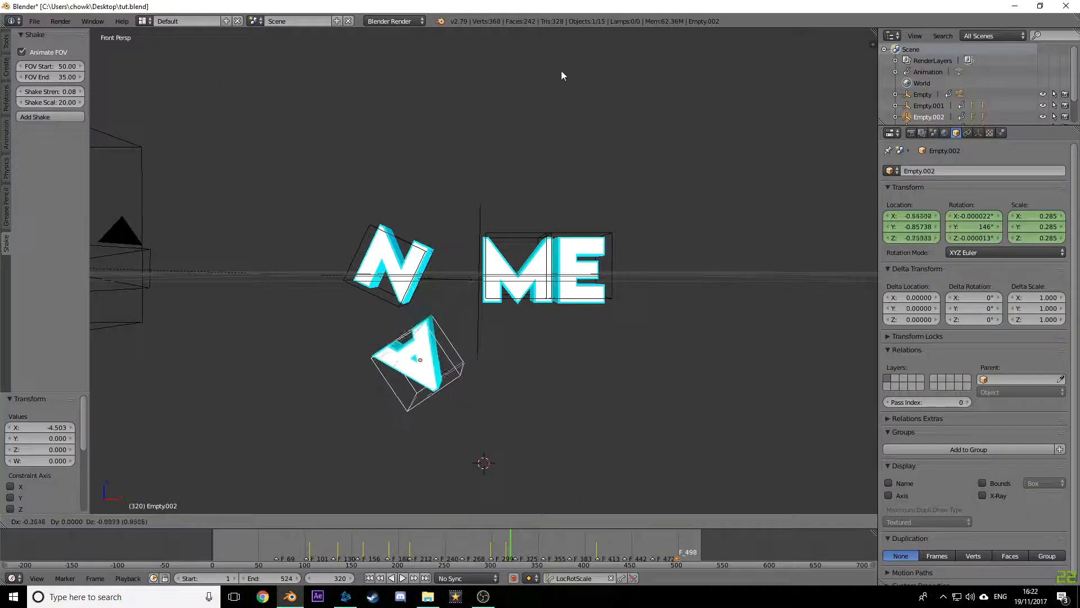
right_click(496, 175)
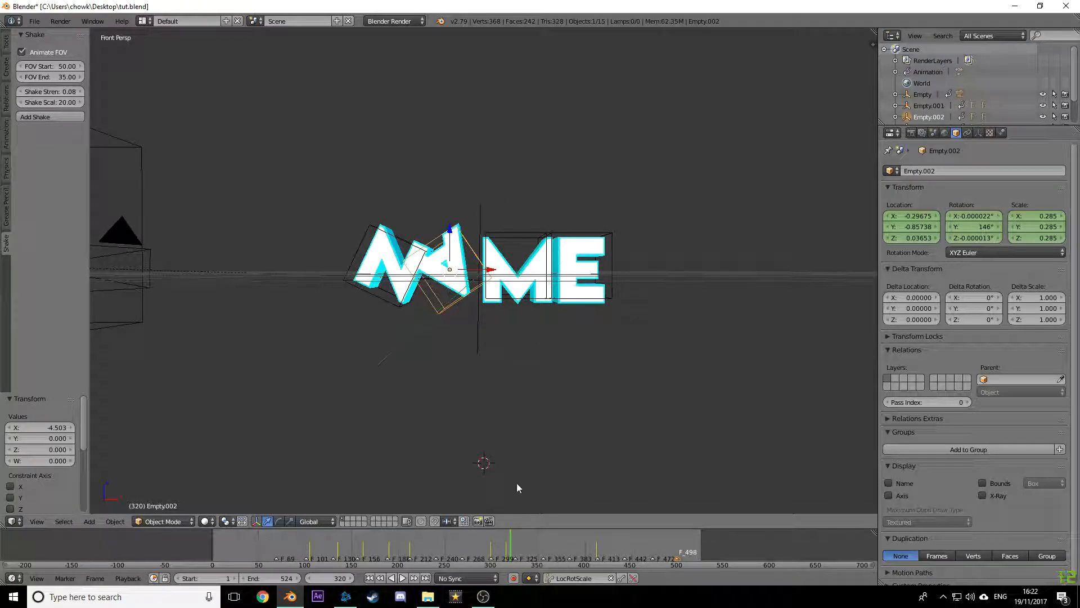
Step: At frame 305, insert a LocRotScale keyframe on Empty.003, the empty of the letter M
drag(511, 548, 497, 547)
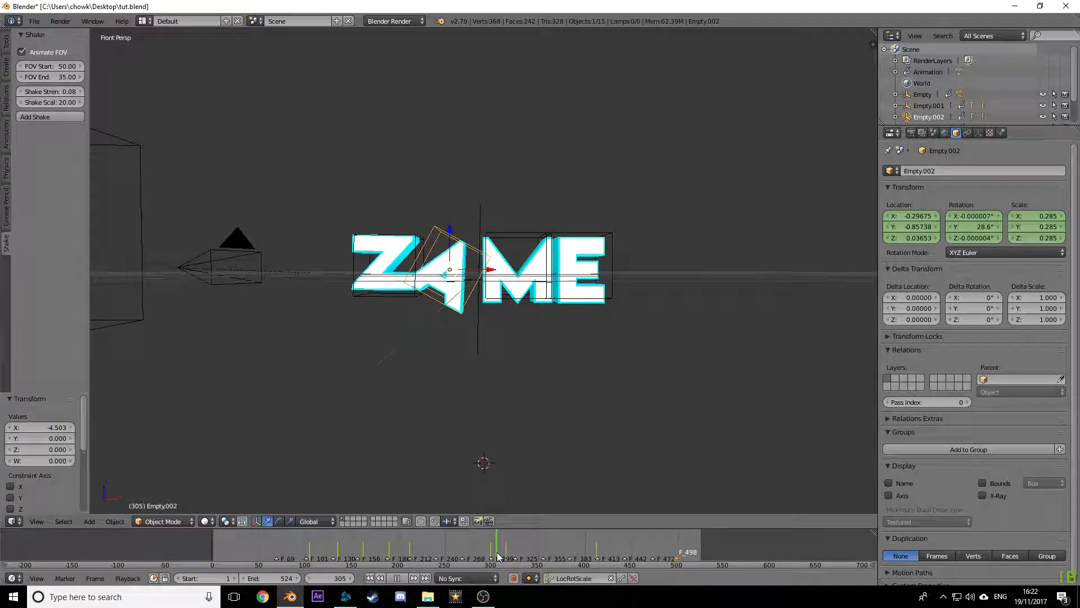
right_click(514, 236)
key(i)
right_click(448, 248)
Step: At frame 322, rotate Empty.003 to about 117° on Y and insert a LocRotScale keyframe
key(alt+a)
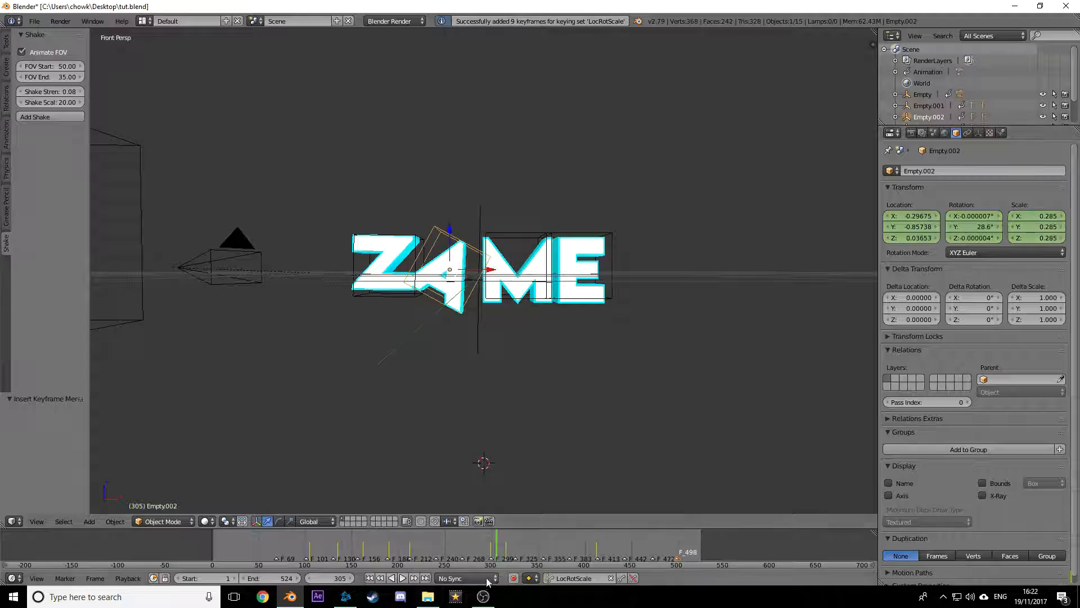
key(alt+a)
right_click(515, 248)
key(r)
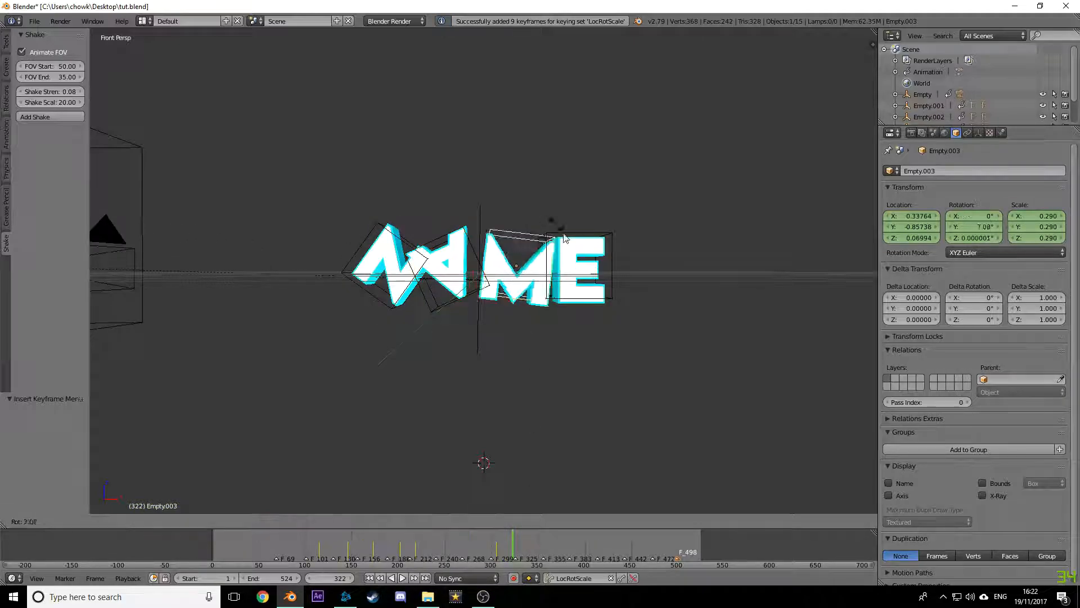
click(549, 330)
key(i)
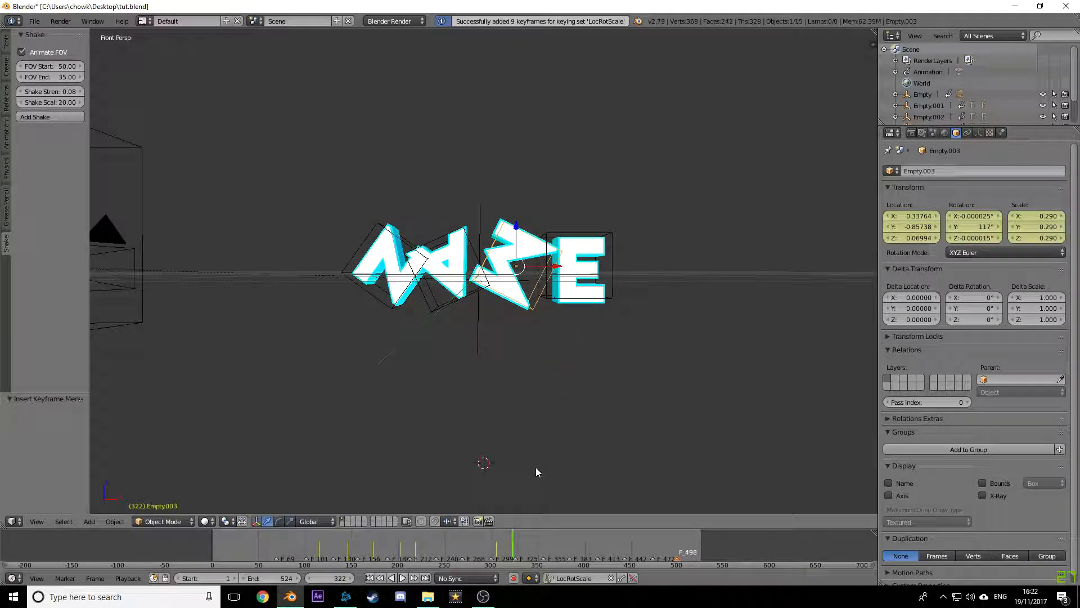
Step: At frame 425, rotate Empty.003 to about 359° on Y and insert a LocRotScale keyframe
right_click(450, 259)
key(alt+a)
drag(549, 555, 610, 545)
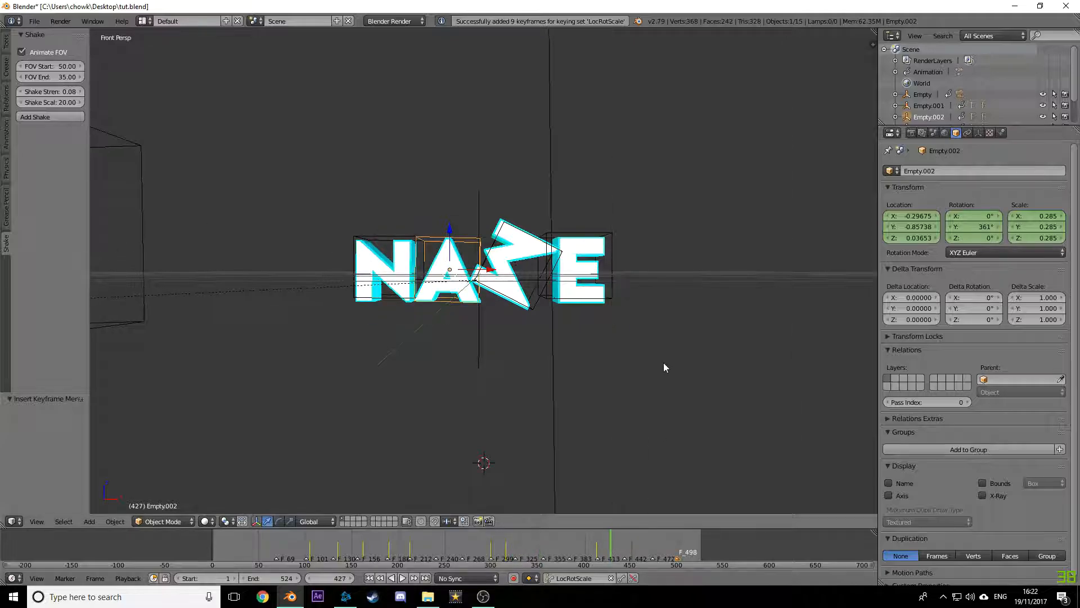
click(603, 558)
drag(603, 555, 610, 544)
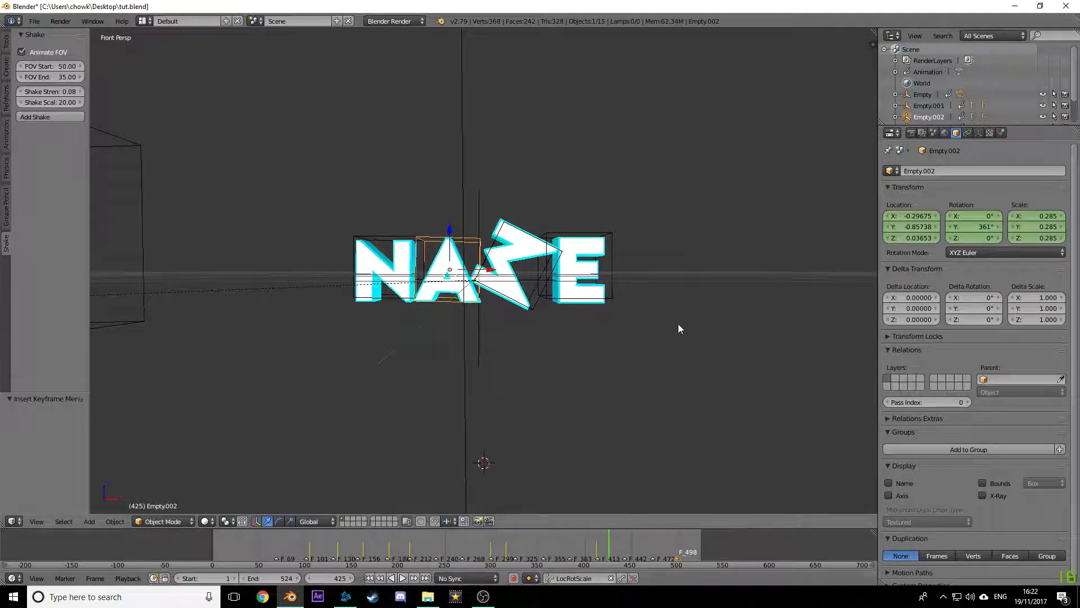
key(r)
right_click(524, 369)
right_click(557, 256)
right_click(555, 282)
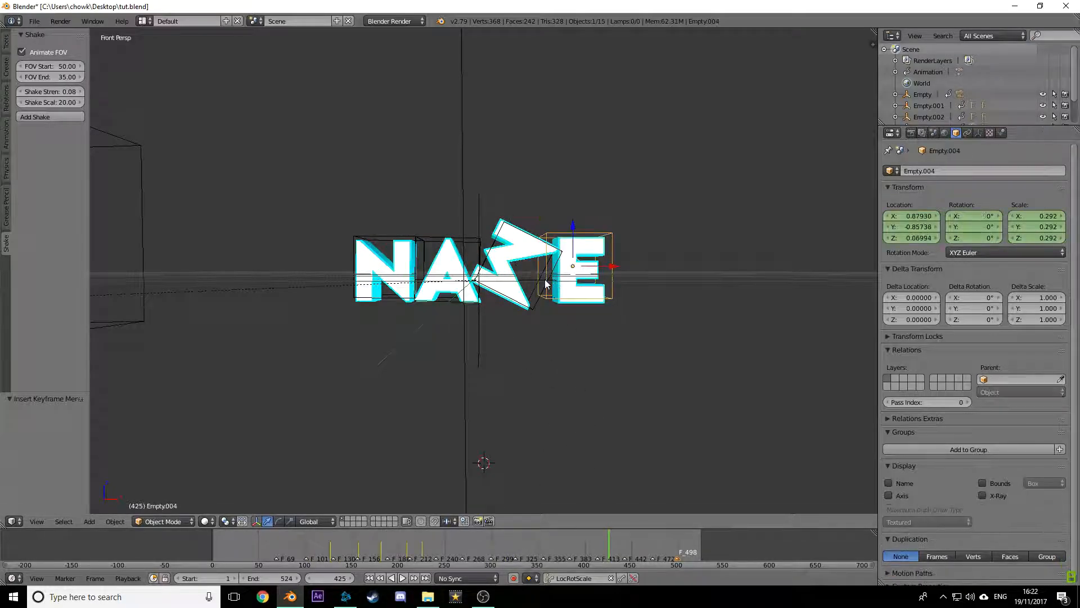
key(r)
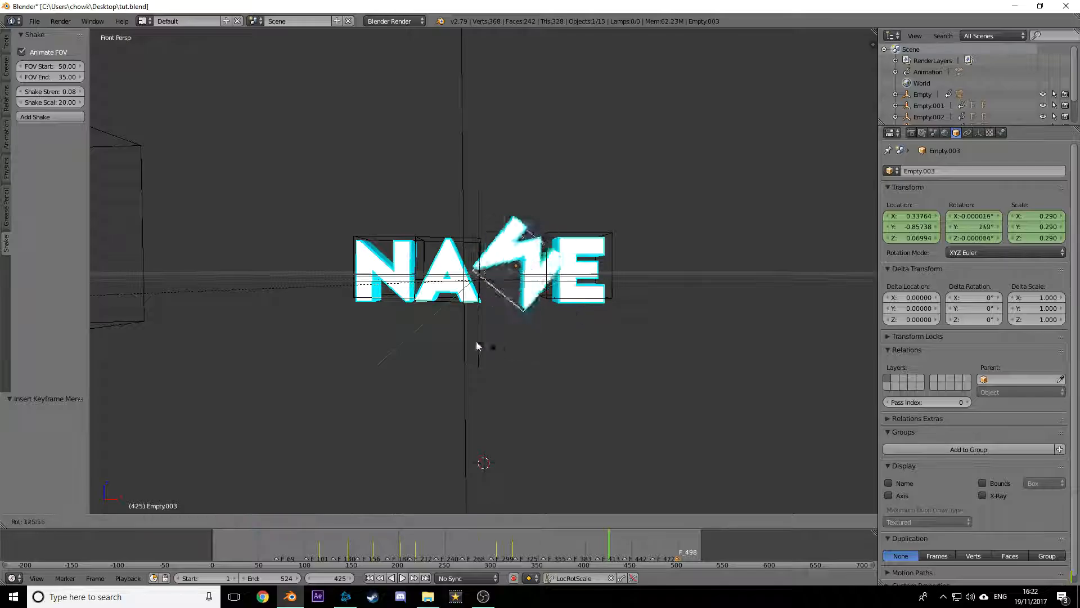
click(489, 195)
key(i)
Step: Play back the spin of the letter M from frame 278
click(471, 553)
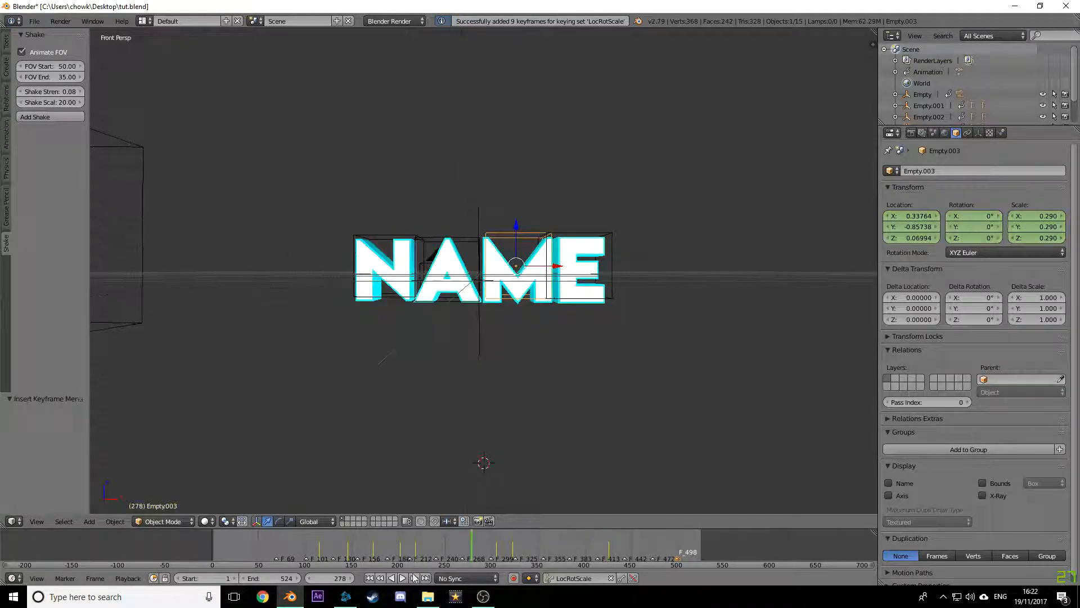
click(402, 578)
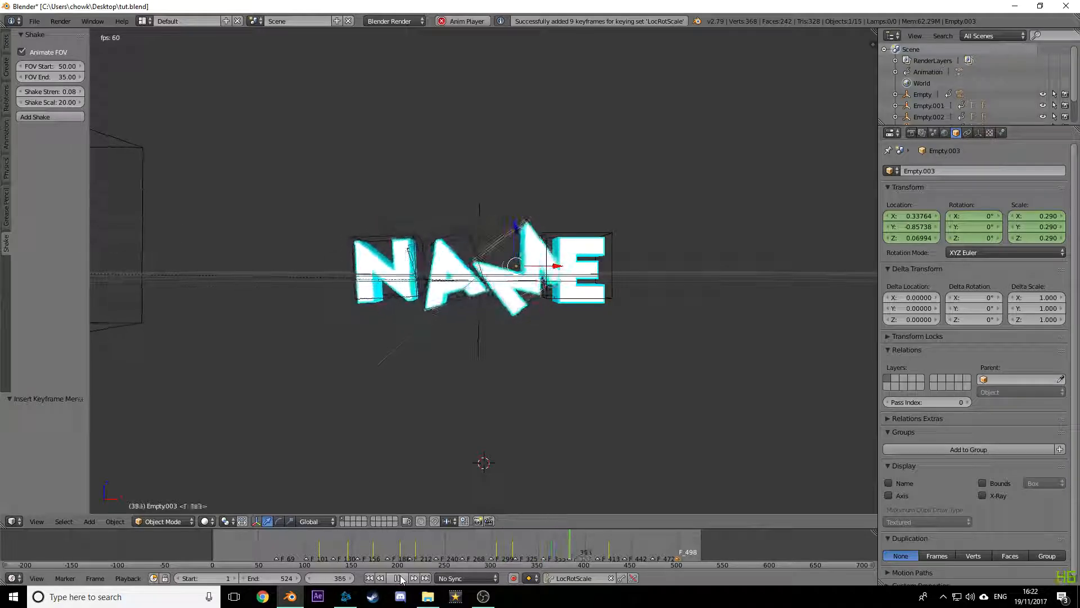
click(399, 578)
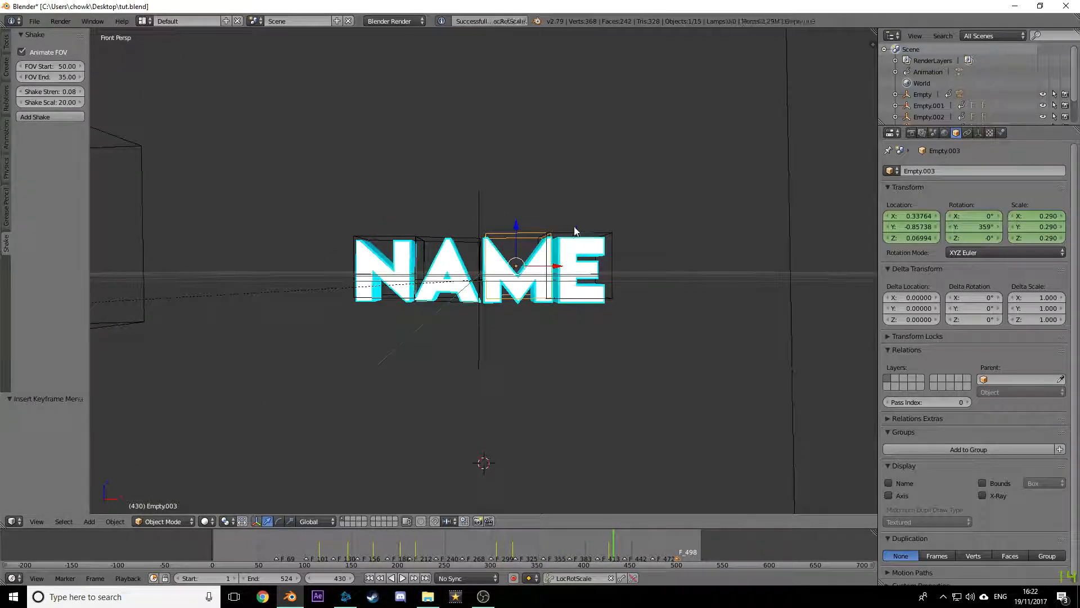
right_click(575, 232)
drag(532, 529, 506, 544)
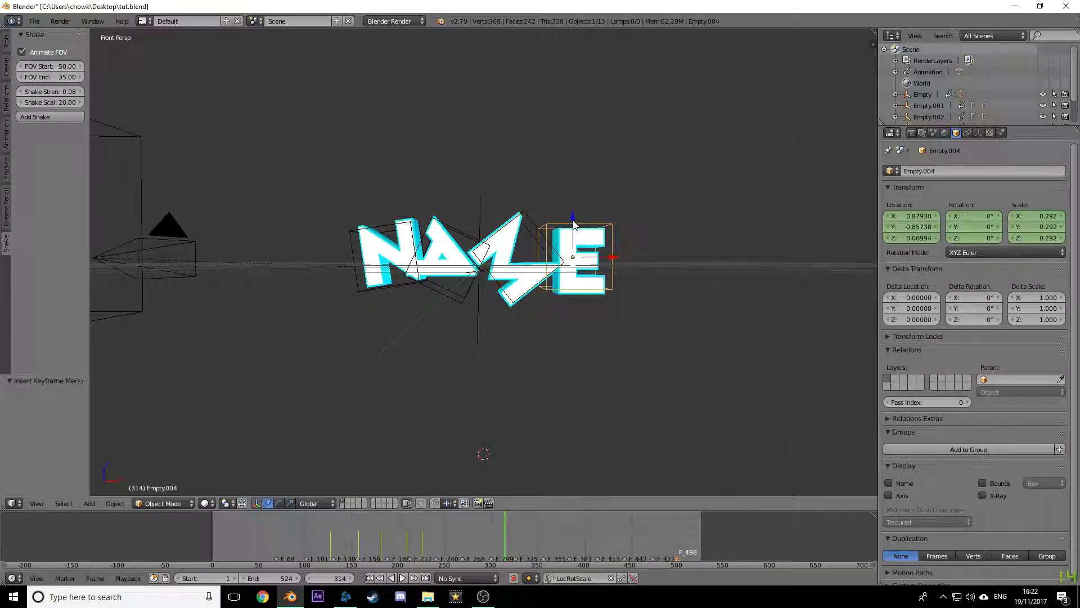
key(i)
key(Right)
key(Right)
key(Right)
key(Right)
key(Right)
key(Right)
key(Right)
key(Right)
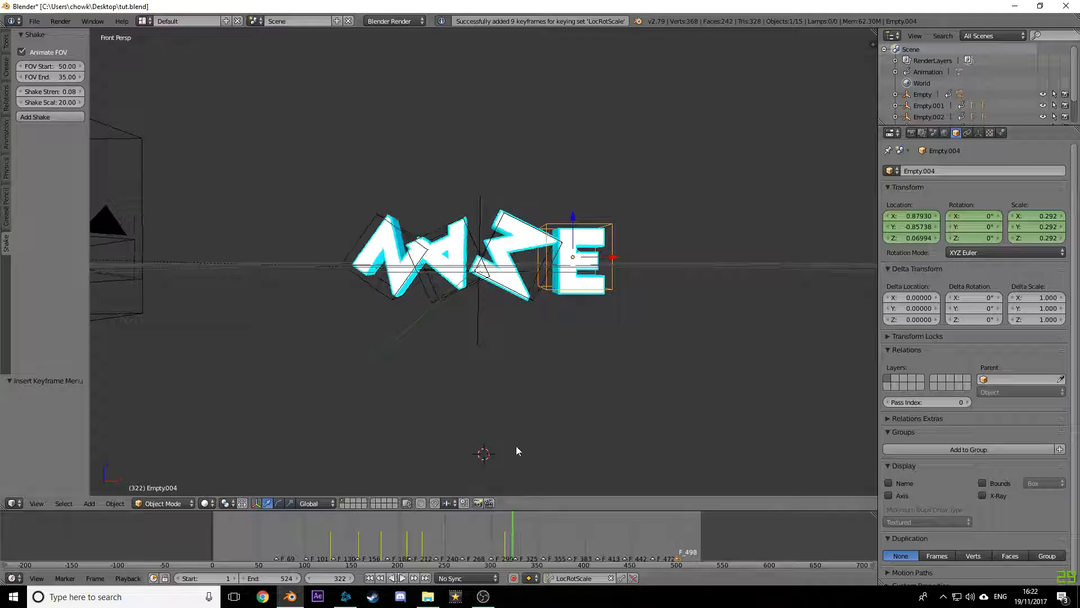
right_click(502, 223)
drag(514, 532, 507, 535)
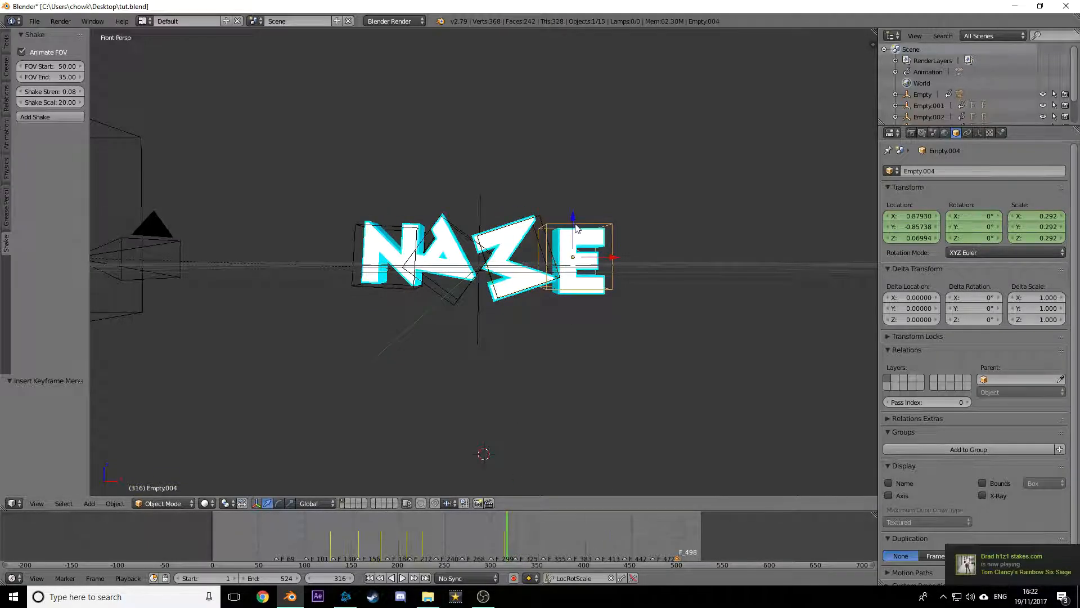
key(ctrl+z)
key(ctrl+z)
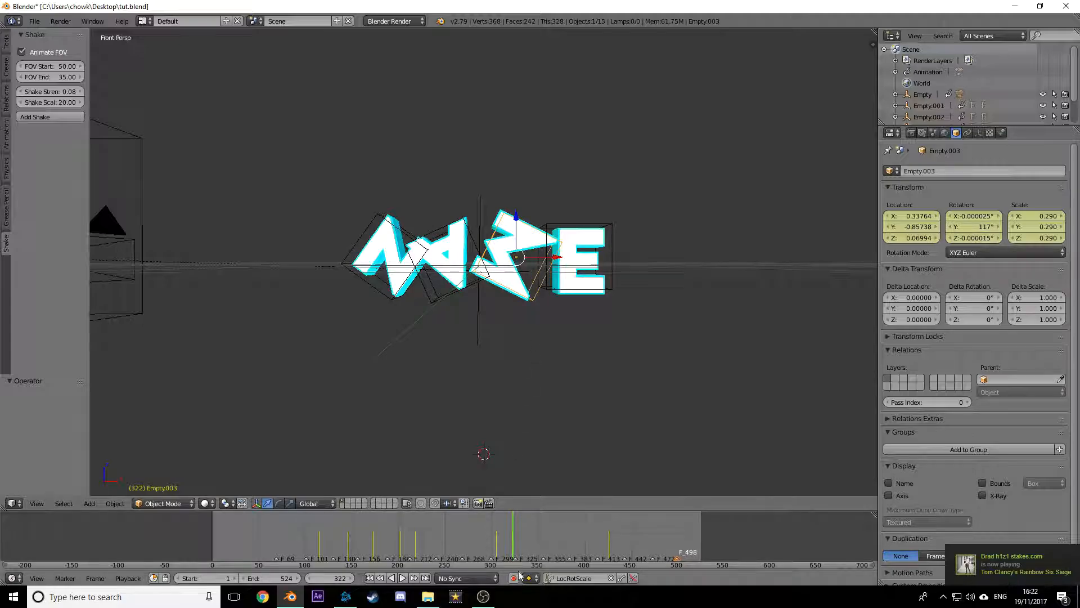
Step: At frame 315, insert a LocRotScale keyframe on Empty.004, the empty of the letter E
drag(511, 540, 506, 543)
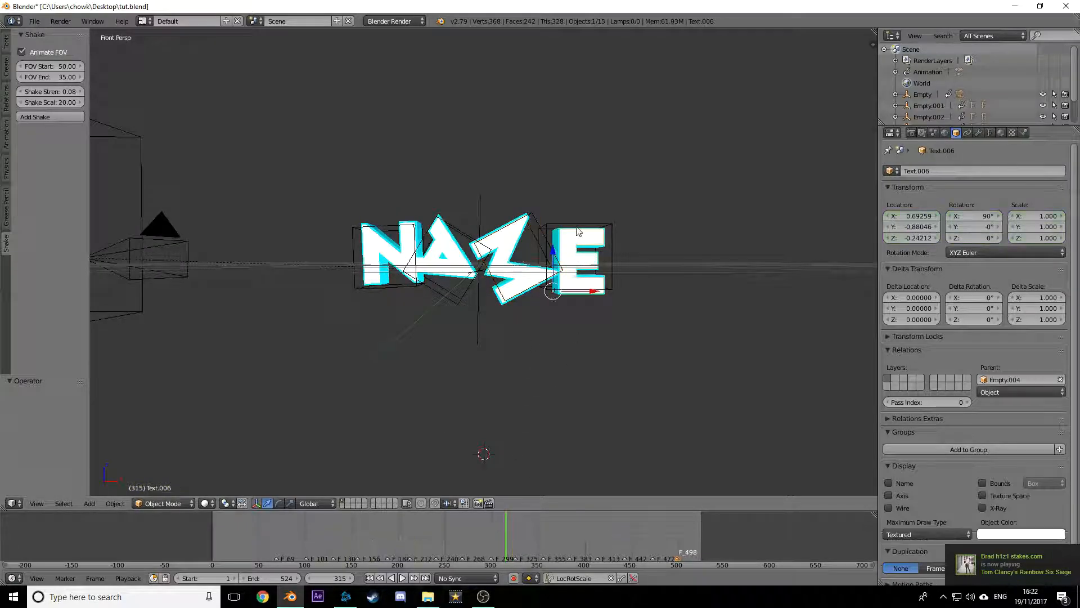
right_click(579, 231)
key(i)
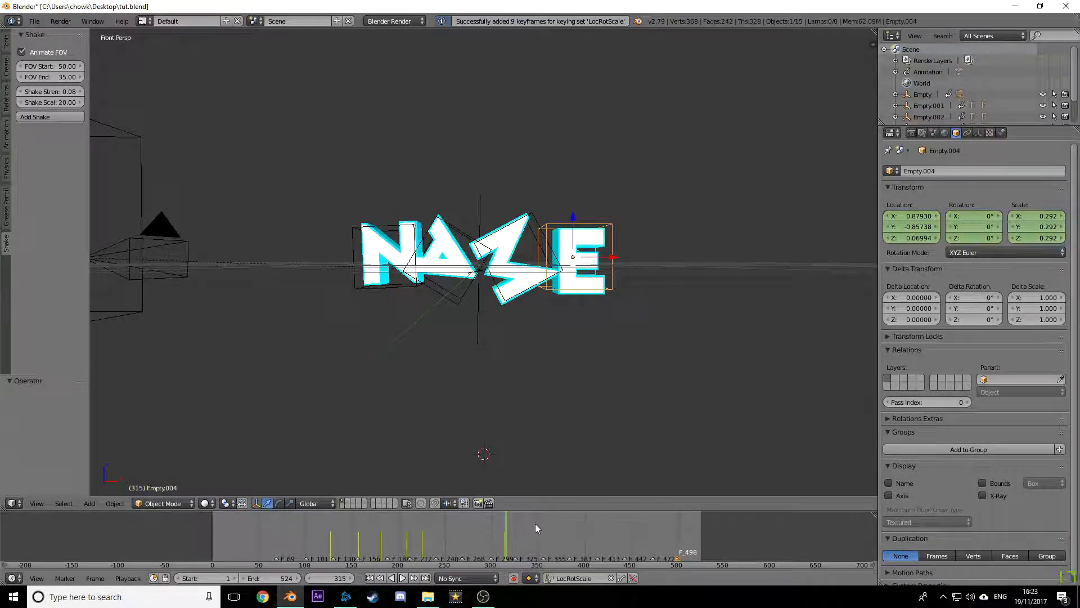
Step: At frame 331, rotate Empty.004 to about 116° on Y and insert a LocRotScale keyframe
key(Home)
scroll(543, 545, up, 3)
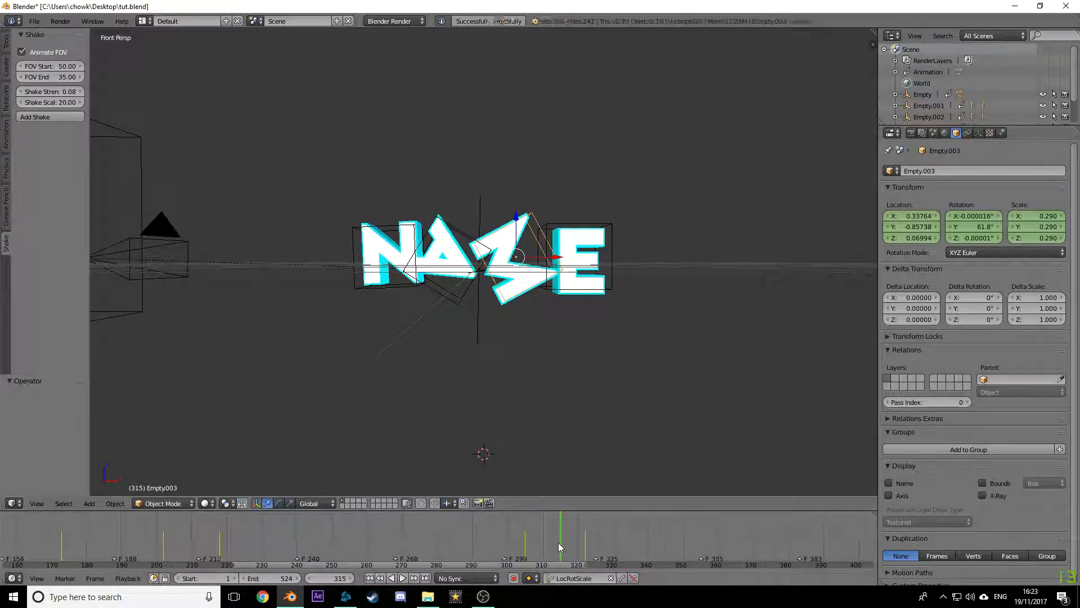
drag(562, 545, 616, 535)
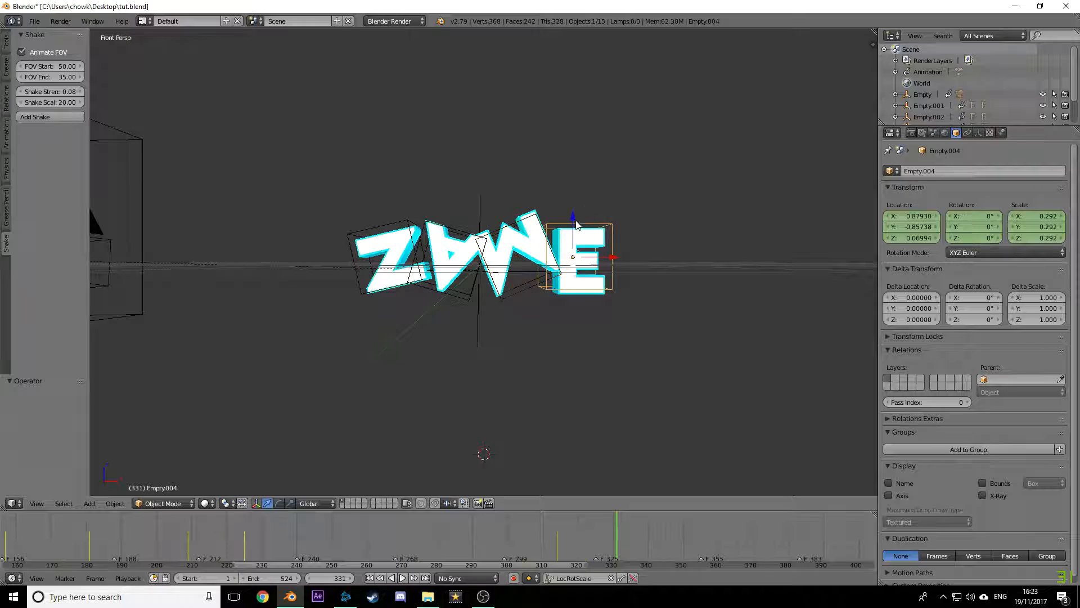
key(r)
click(598, 310)
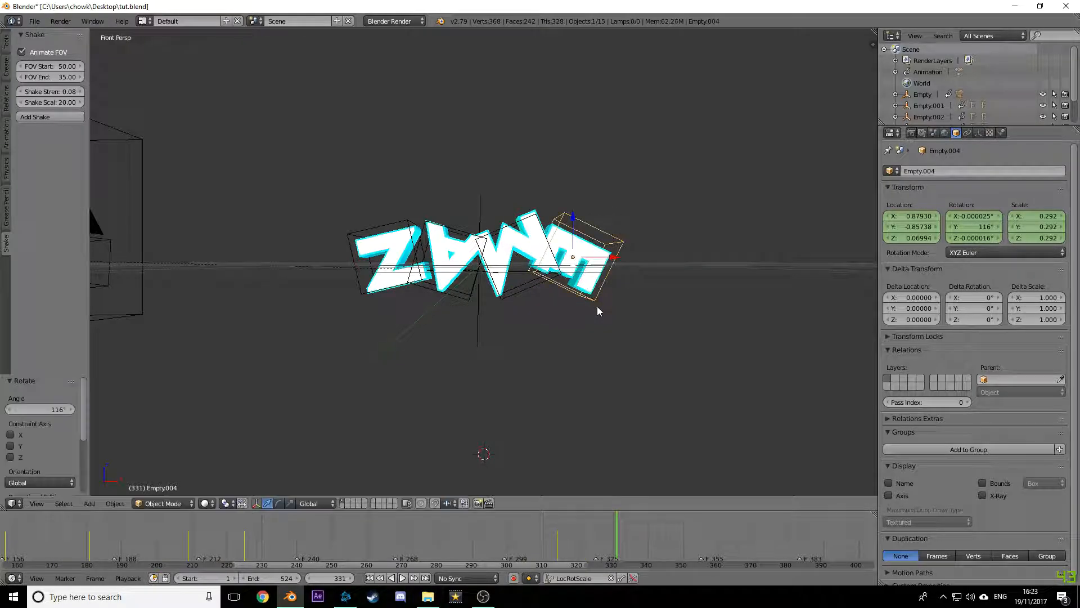
key(i)
right_click(551, 279)
Step: At frame 444, rotate Empty.004 to about 360° on Y and insert a LocRotScale keyframe
scroll(478, 547, down, 5)
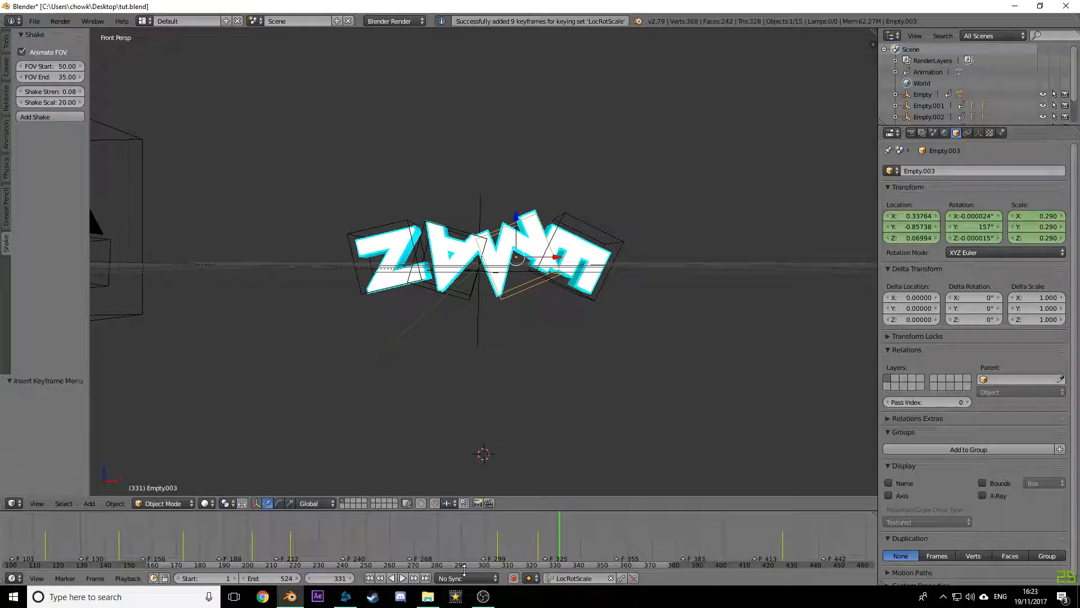
click(415, 581)
scroll(608, 546, down, 5)
drag(672, 535, 703, 532)
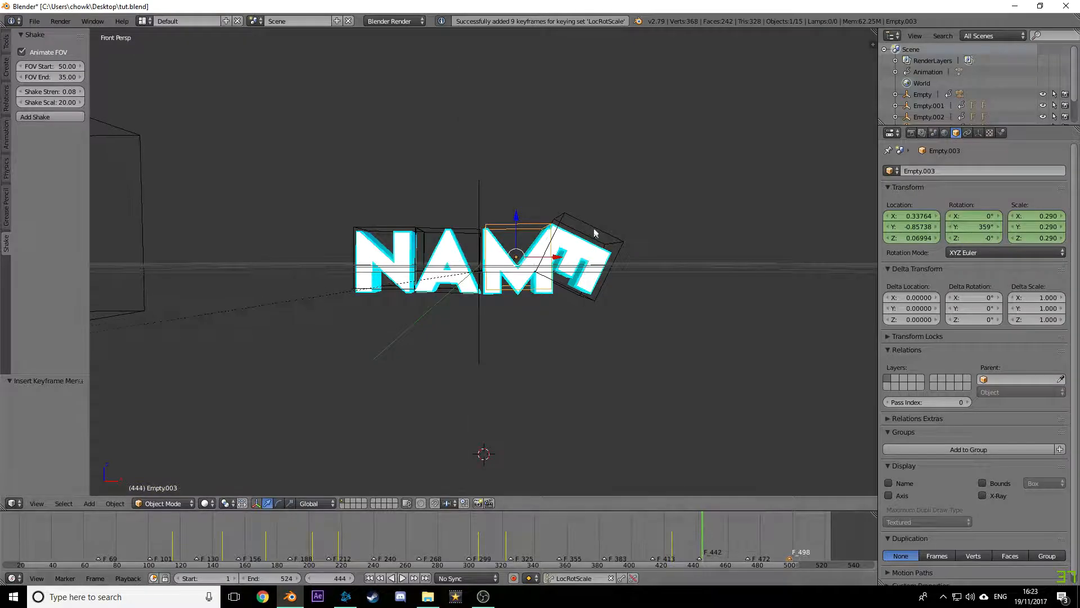
key(r)
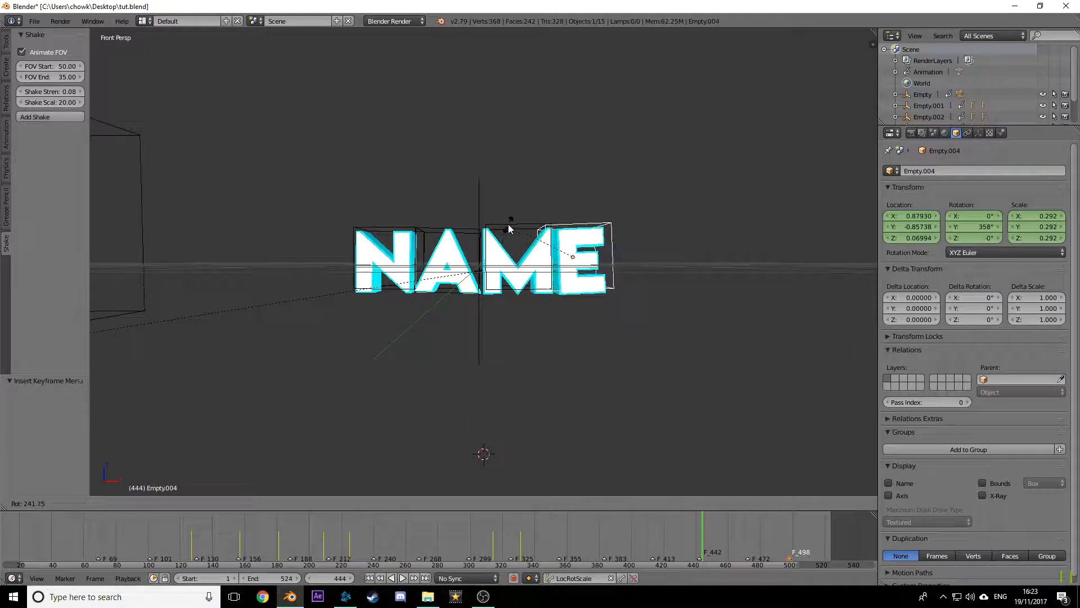
click(511, 225)
key(i)
Step: Look through the camera and play the intro animation from near the start to check all letter spins
key(KP_0)
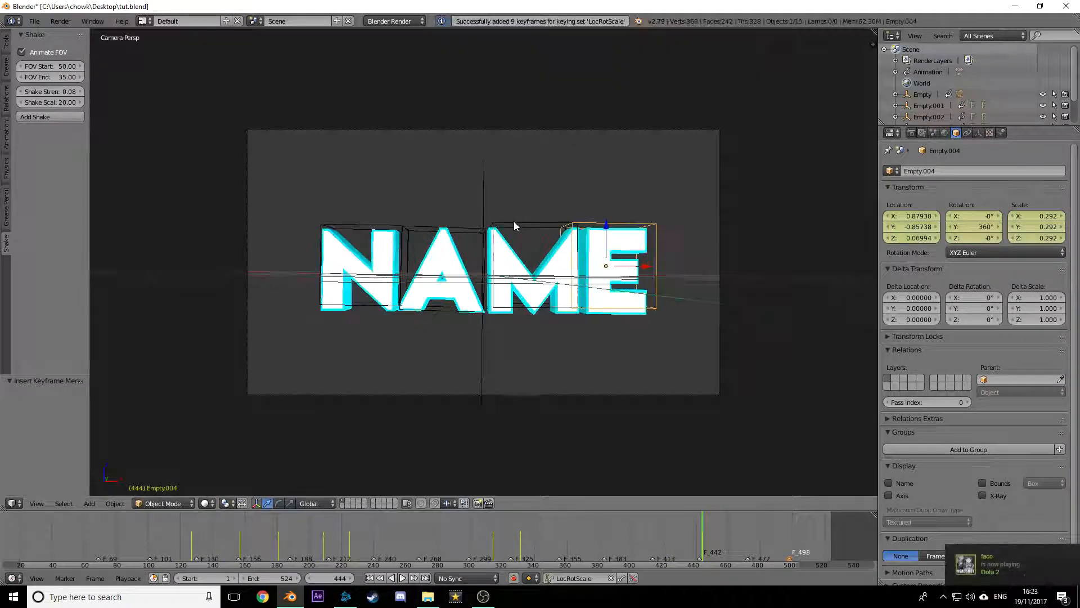
scroll(305, 530, down, 8)
drag(349, 538, 248, 533)
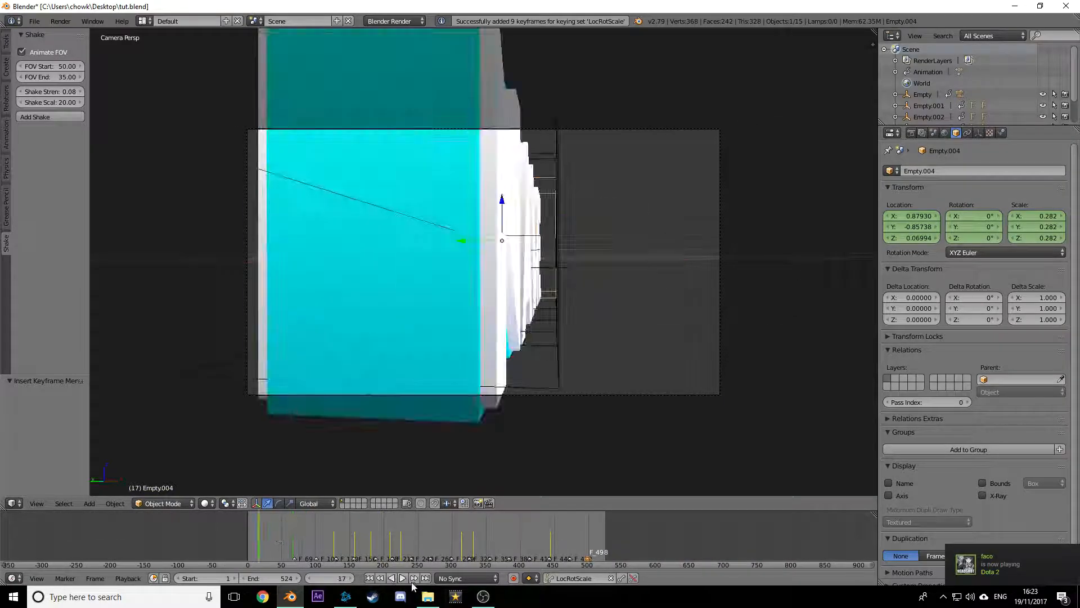
click(404, 579)
scroll(457, 429, up, 2)
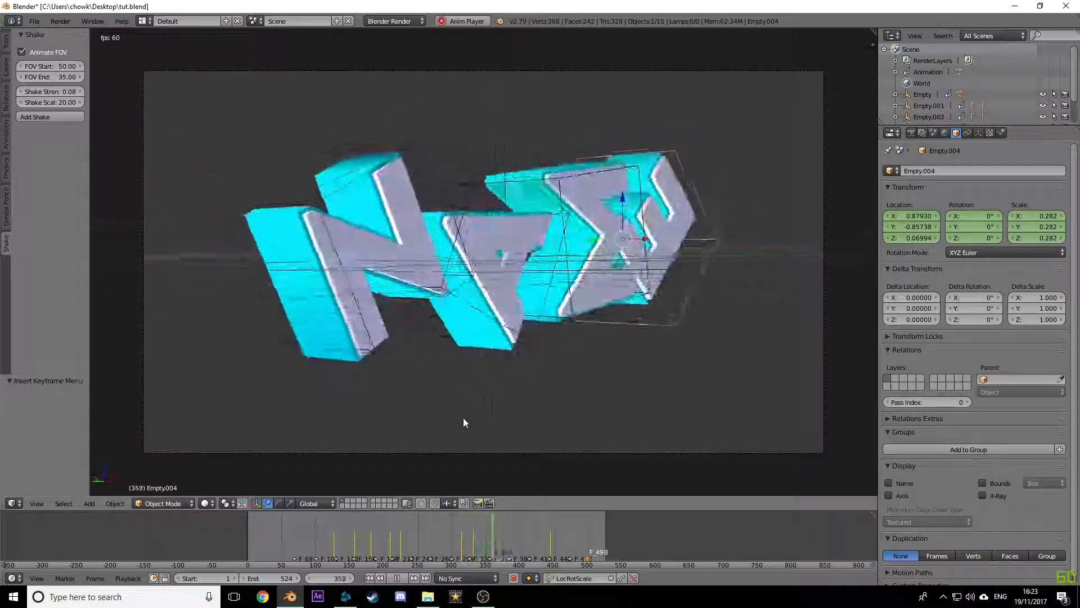
click(400, 578)
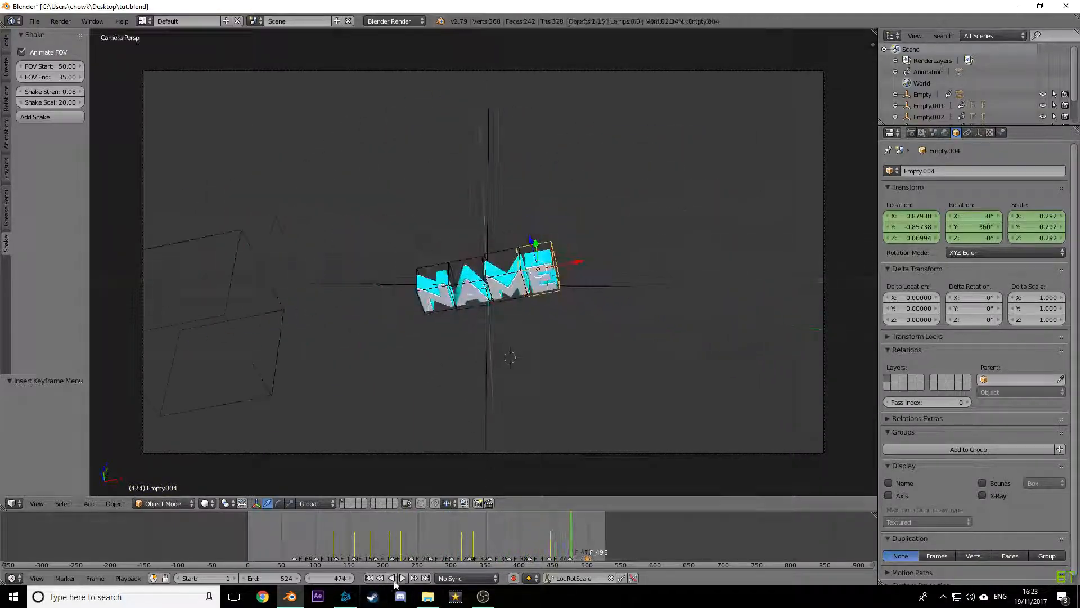
Step: Go to frame 445 near the F_442 marker and switch to the Video Editing layout
drag(534, 537, 540, 536)
key(alt+a)
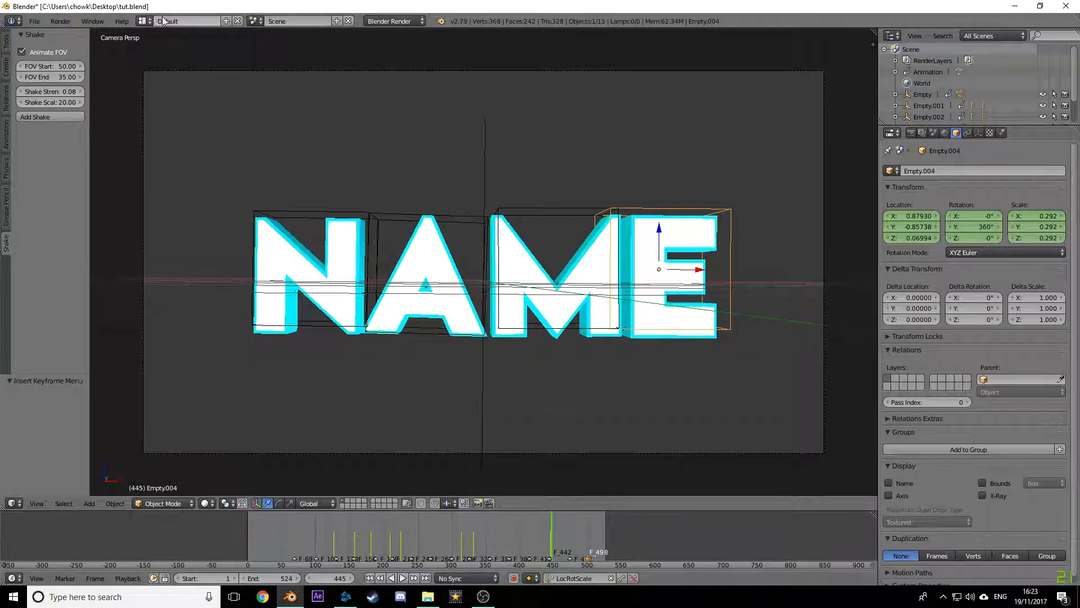
click(144, 20)
click(164, 124)
Step: Move Empty.001's last keyframe in the dope sheet to about frame 507
scroll(382, 169, down, 6)
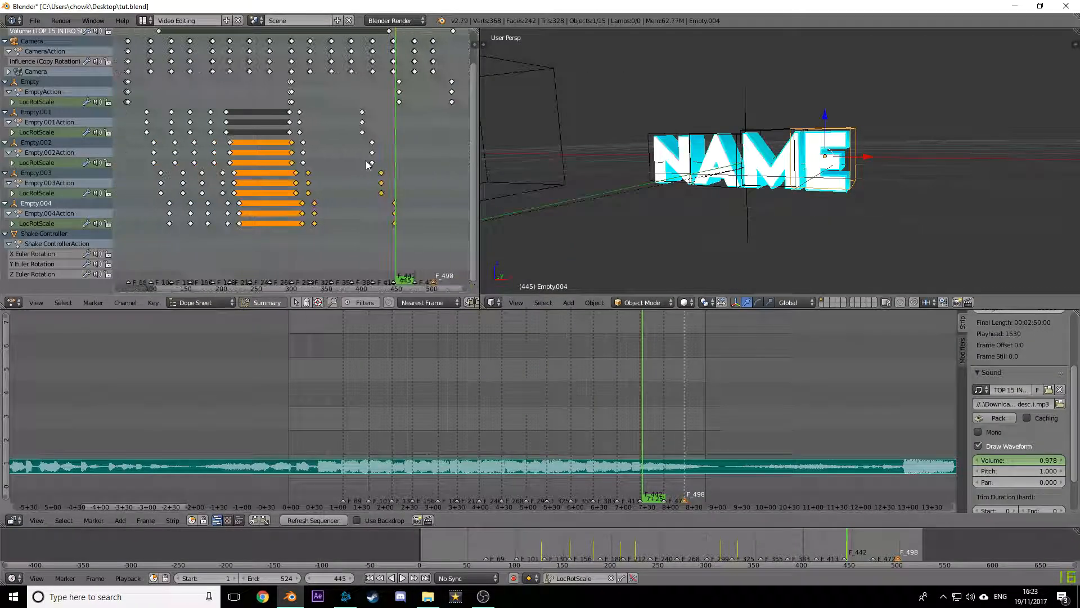
scroll(347, 152, up, 5)
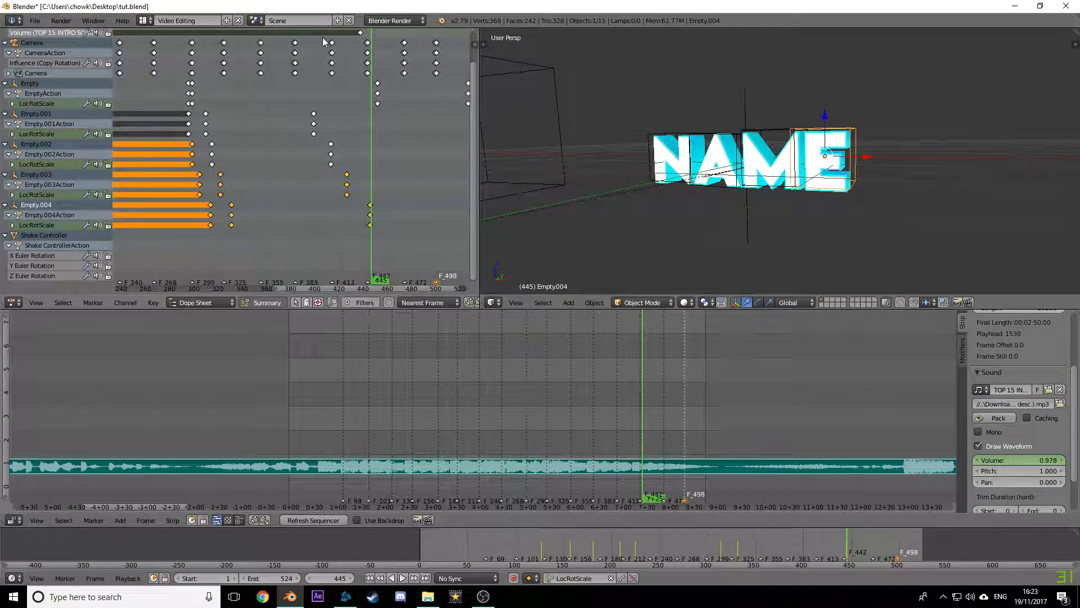
scroll(325, 42, down, 3)
right_click(308, 113)
key(g)
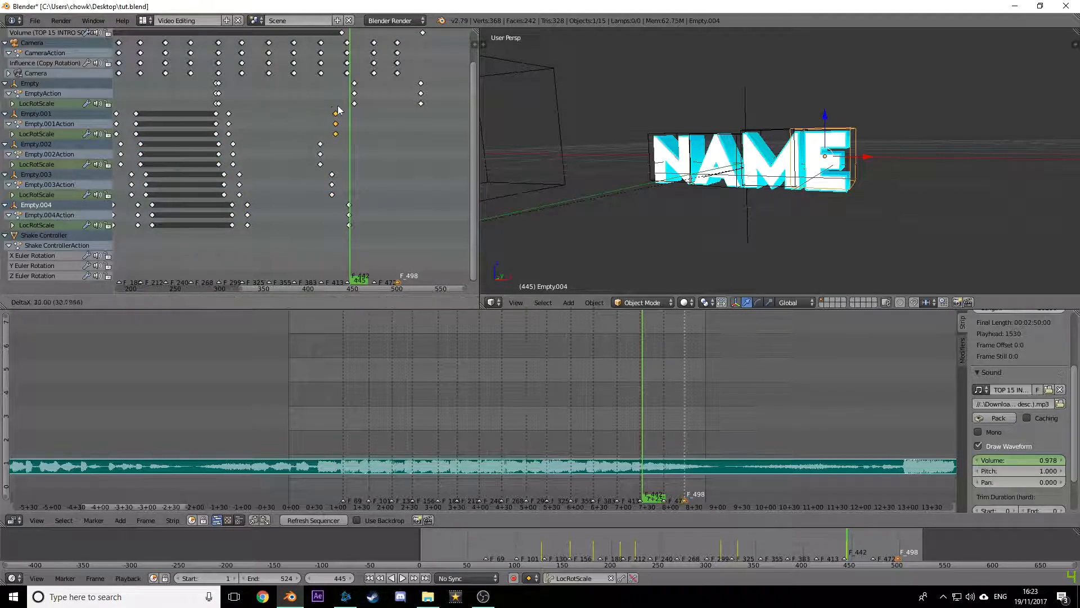
click(406, 106)
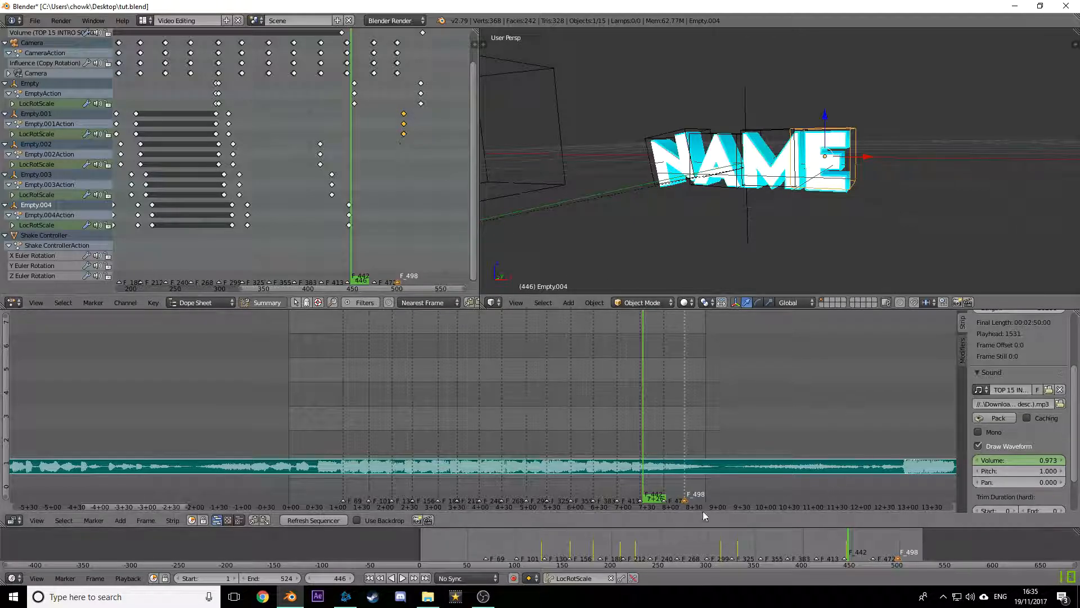
Step: Play and scrub the animation between about frames 386 and 498 to check the timing of the letter spins
click(372, 578)
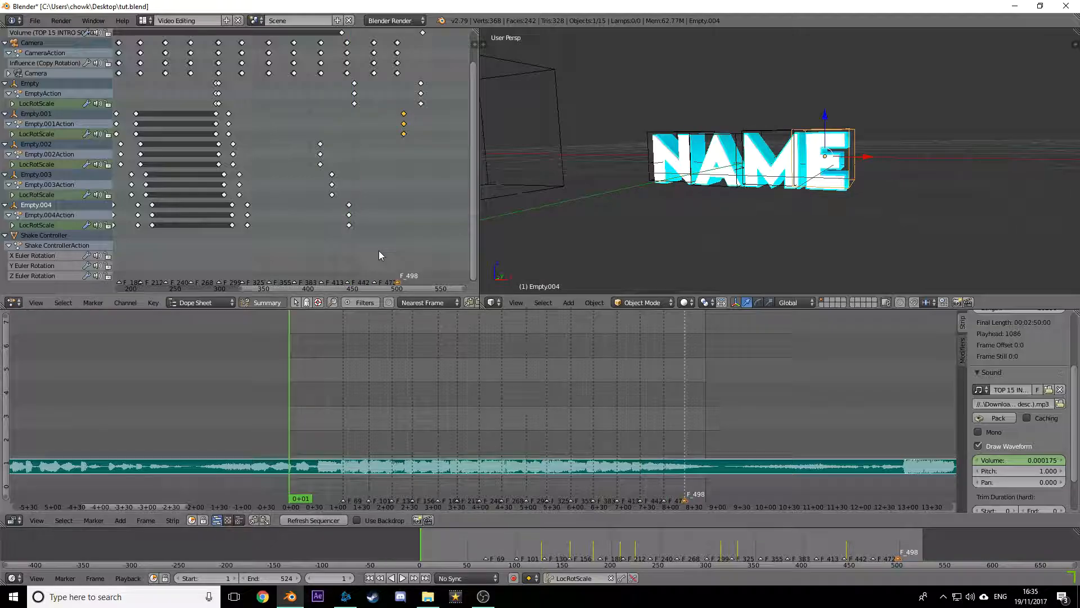
click(337, 149)
scroll(308, 139, down, 3)
scroll(313, 126, up, 4)
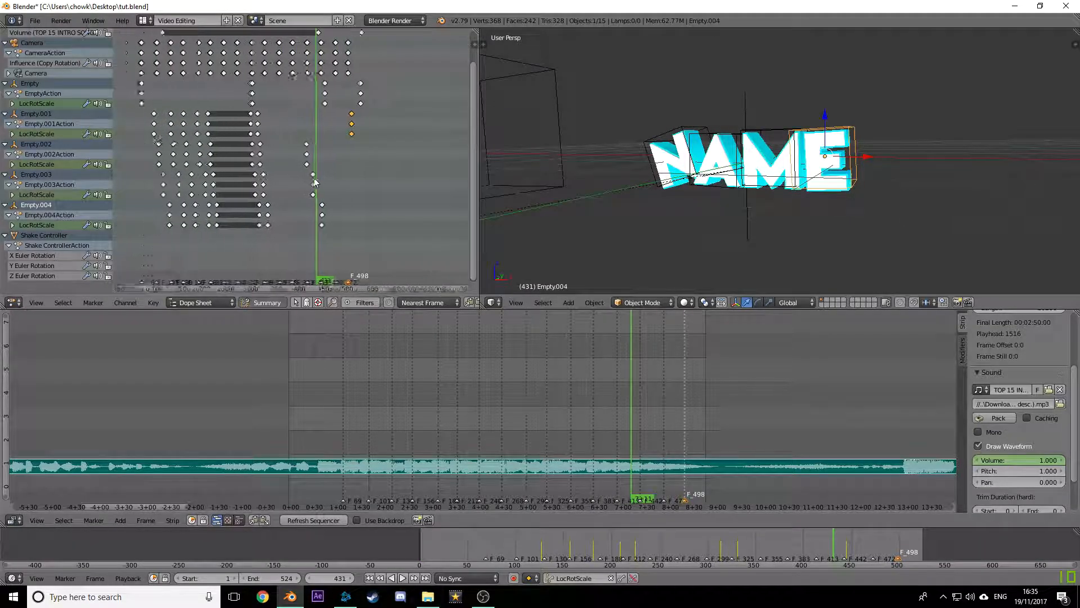
key(alt+a)
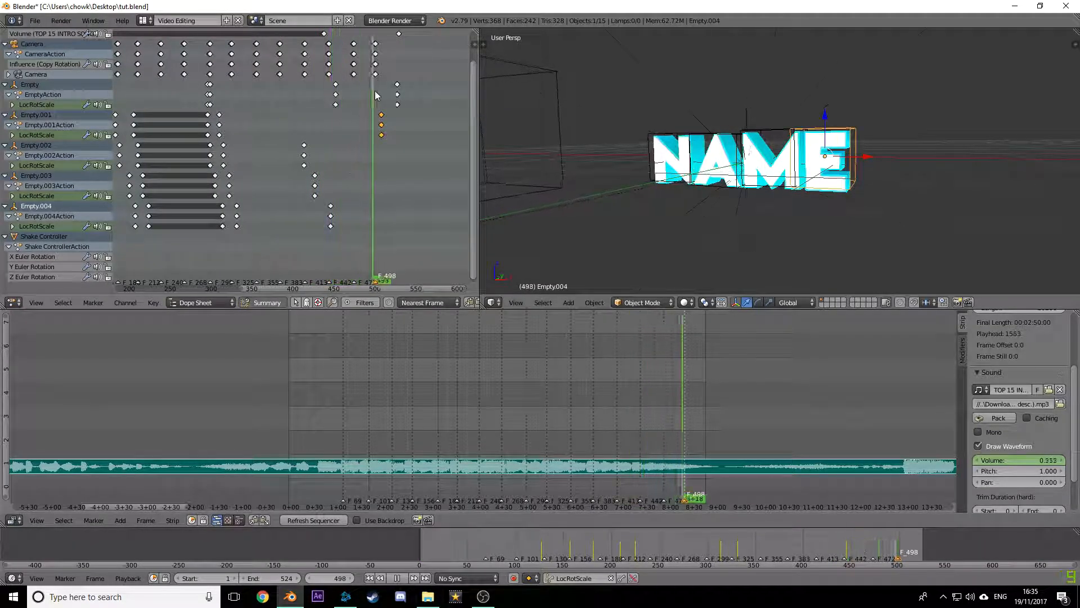
drag(351, 95, 282, 87)
middle_drag(283, 88, 290, 95)
scroll(304, 106, up, 5)
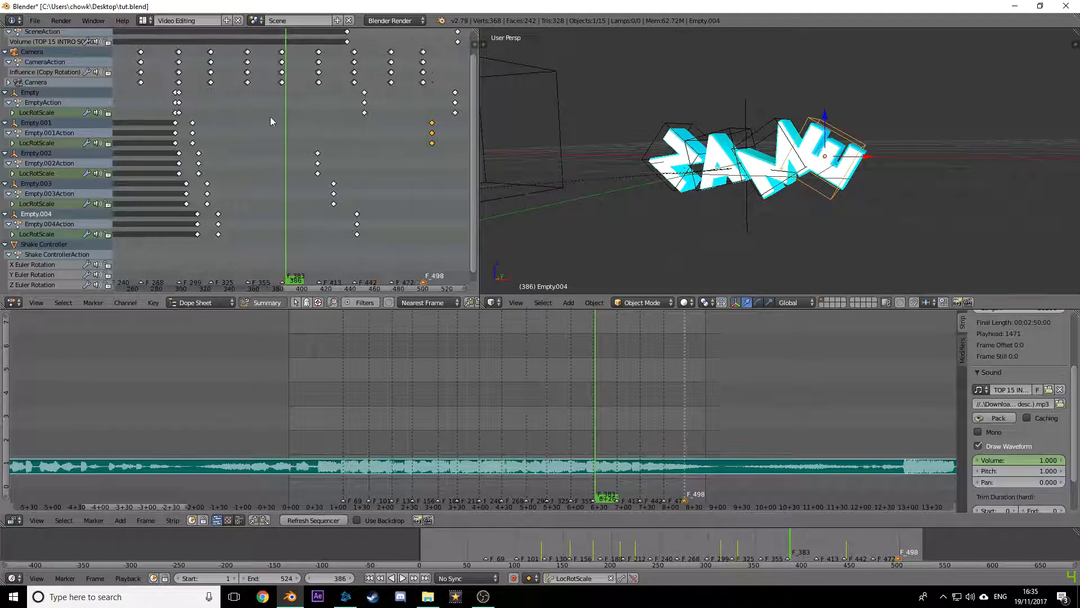
drag(271, 117, 318, 111)
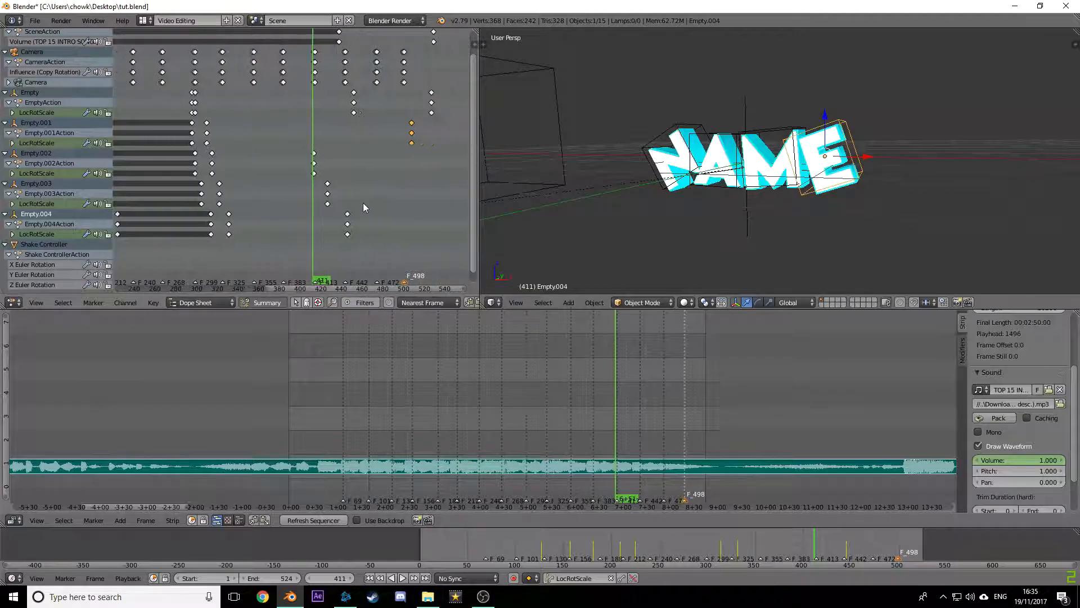
Step: Move the last keyframes of Empty.004 to about frame 500, Empty.003 to about frame 491 and Empty.002 to about frame 479
scroll(337, 214, down, 1)
drag(321, 219, 353, 217)
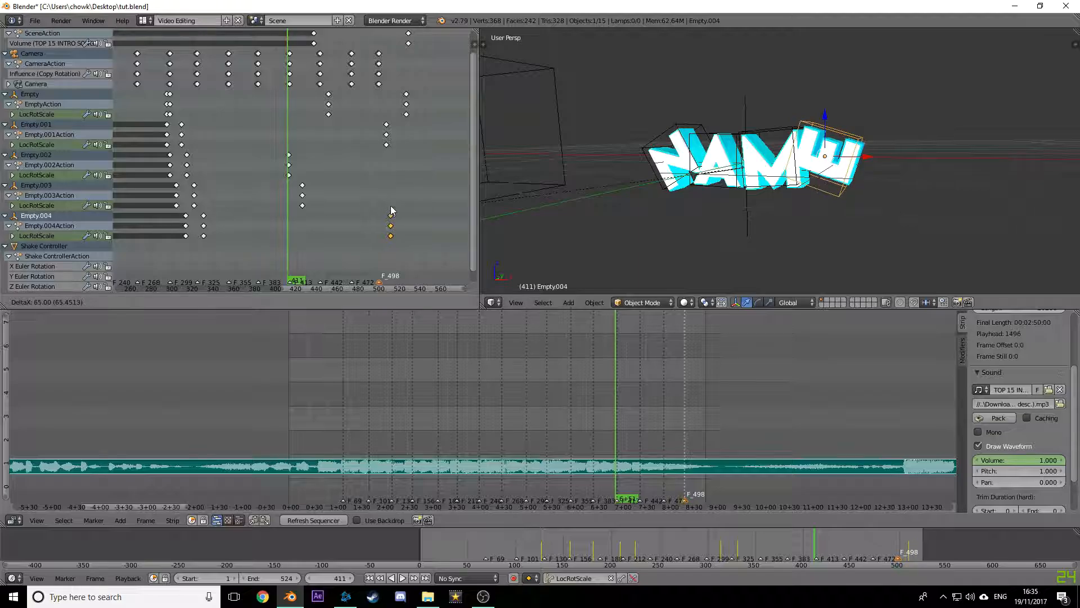
drag(386, 202, 379, 197)
click(303, 186)
drag(302, 190, 369, 179)
drag(289, 163, 361, 153)
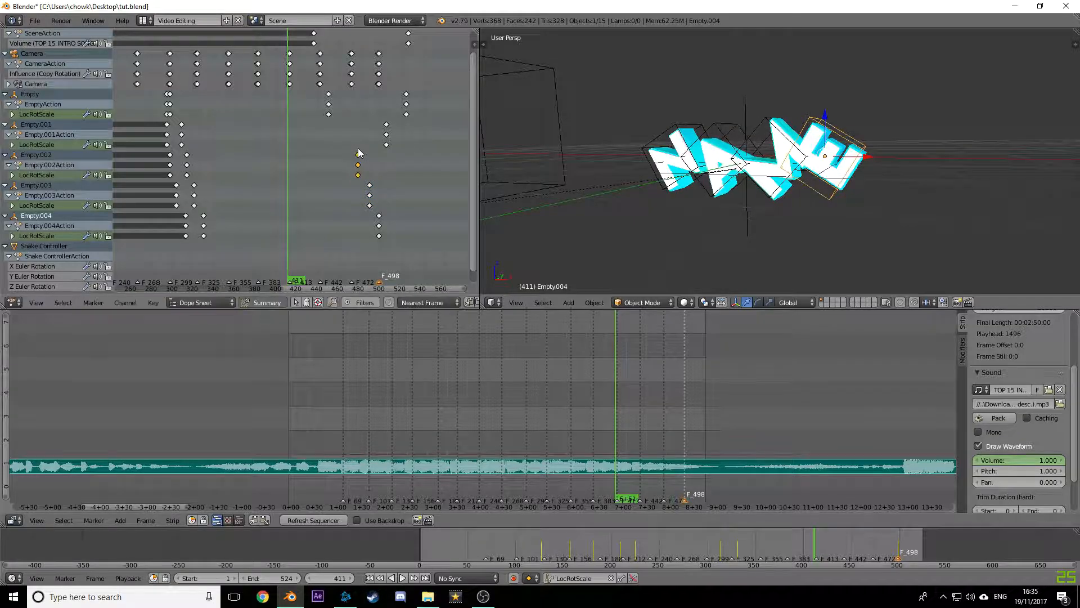
middle_drag(368, 154, 386, 159)
scroll(369, 107, up, 2)
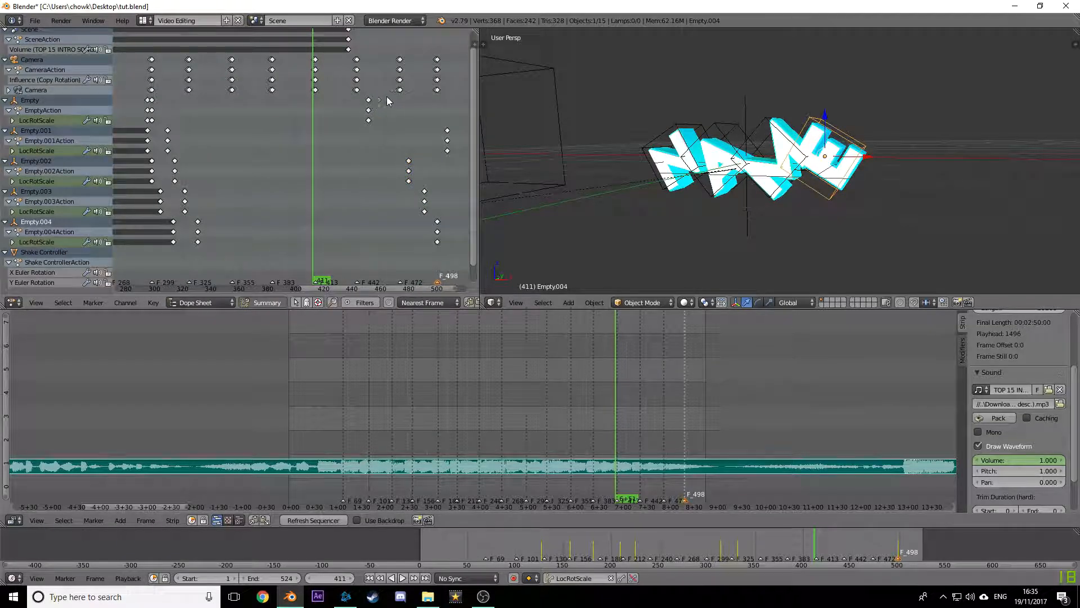
drag(372, 101, 398, 99)
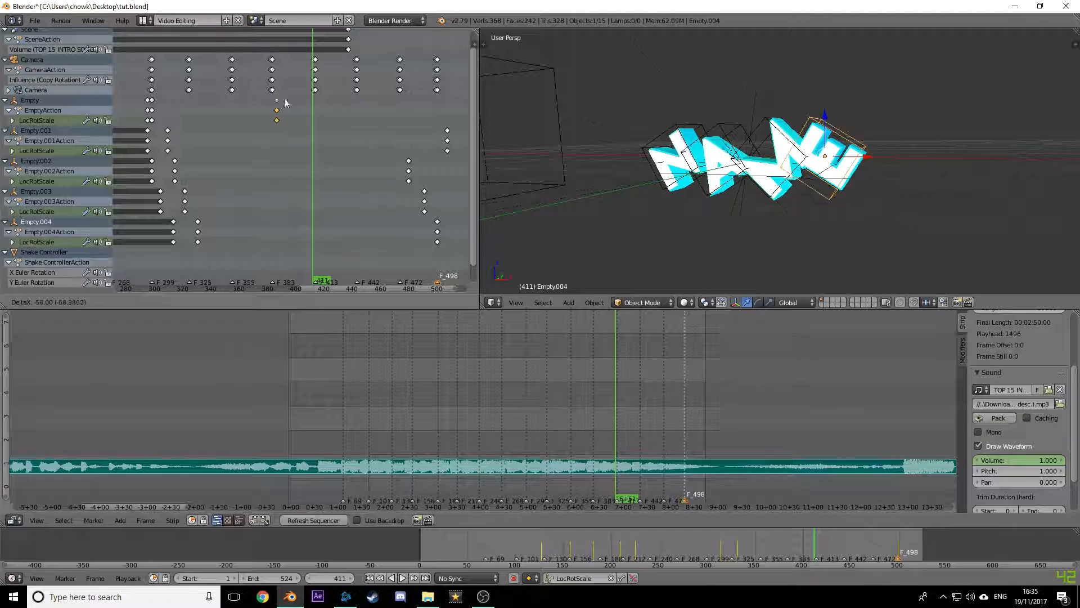
key(Escape)
Step: Move Empty.001's last keyframe earlier, to about frame 471, so it comes before Empty.002's last keyframe
scroll(377, 120, down, 2)
drag(404, 137, 361, 133)
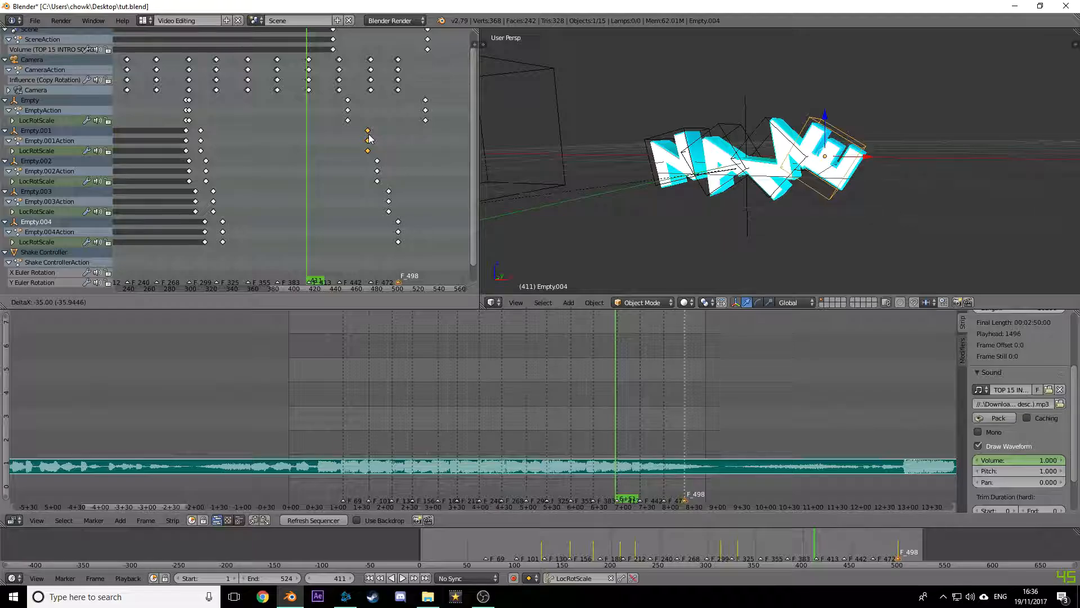
click(369, 139)
Step: Play and scrub the later part of the animation to check the staggered end of the letter spins
drag(761, 532, 873, 529)
scroll(349, 167, down, 1)
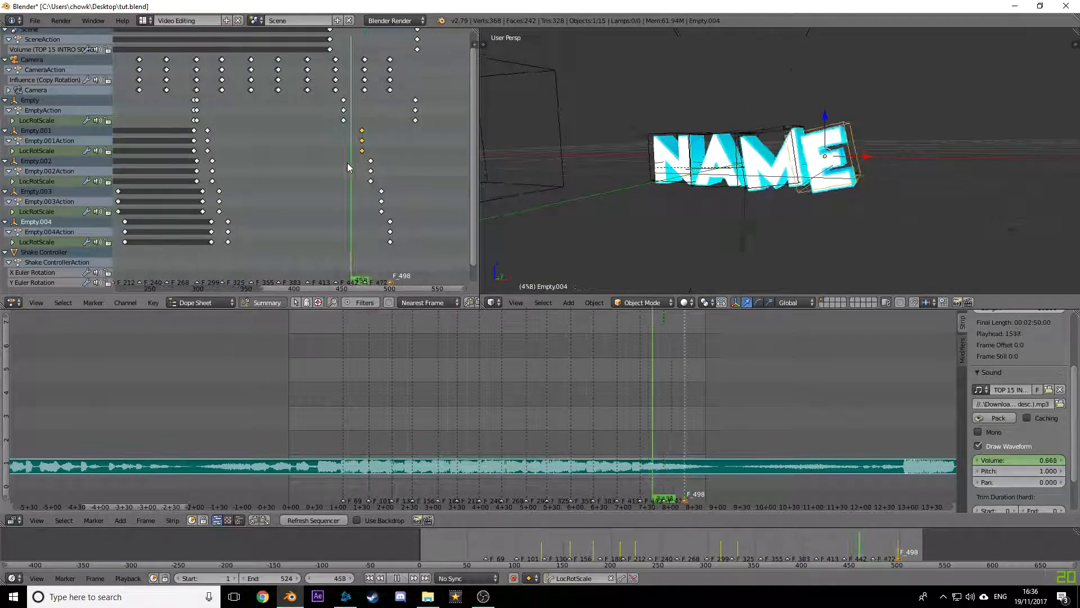
drag(347, 163, 383, 181)
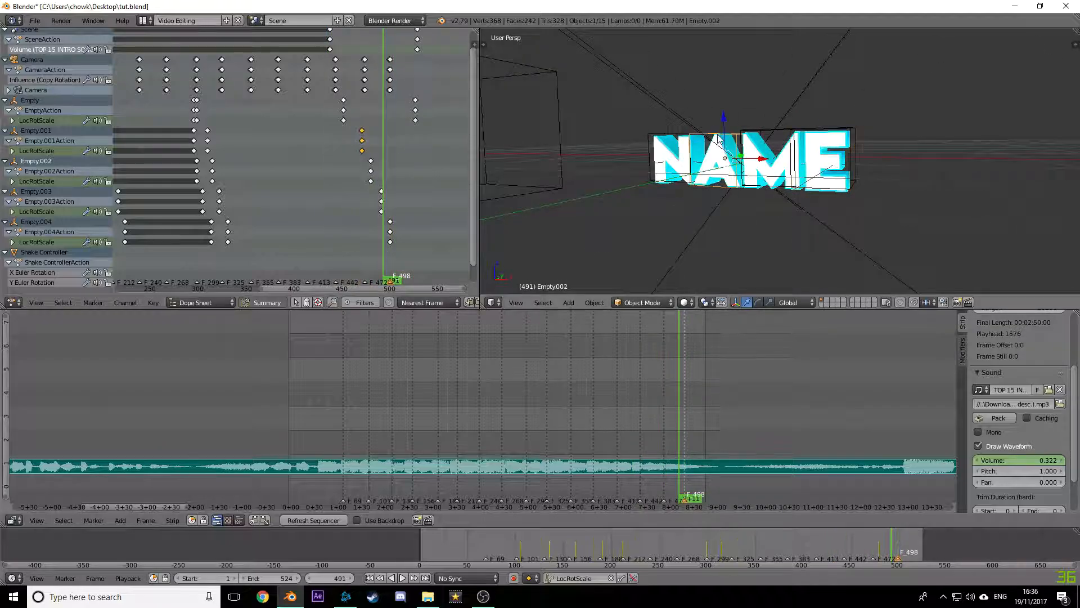
click(383, 575)
scroll(339, 184, down, 4)
scroll(363, 179, up, 9)
drag(363, 179, 376, 126)
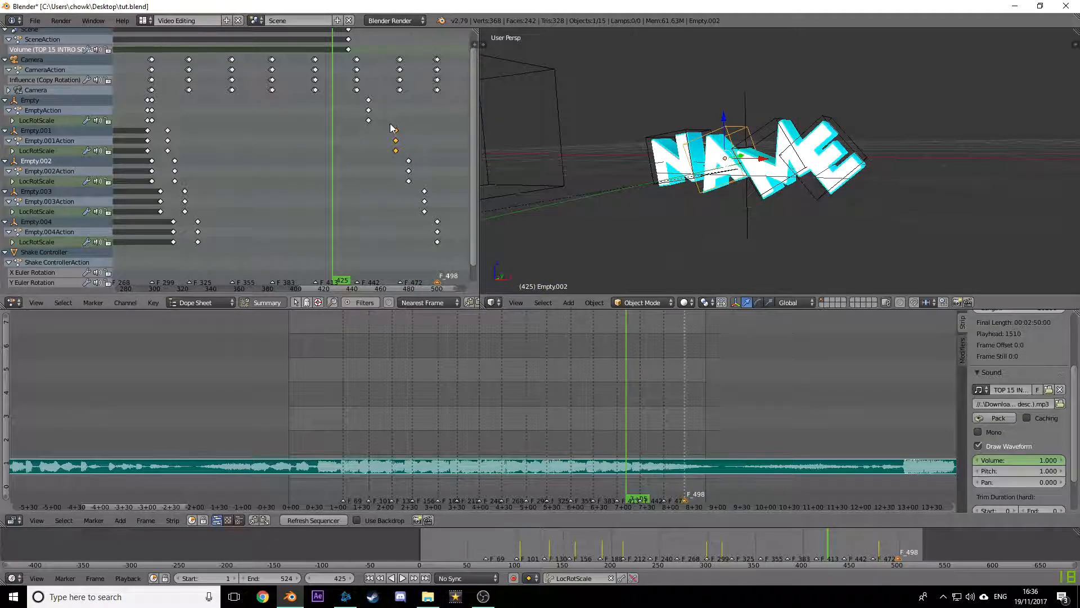
Step: Move the parent Empty's keyframe that follows marker F_442 about 8 frames later, to about frame 460
right_drag(374, 100, 381, 100)
click(380, 100)
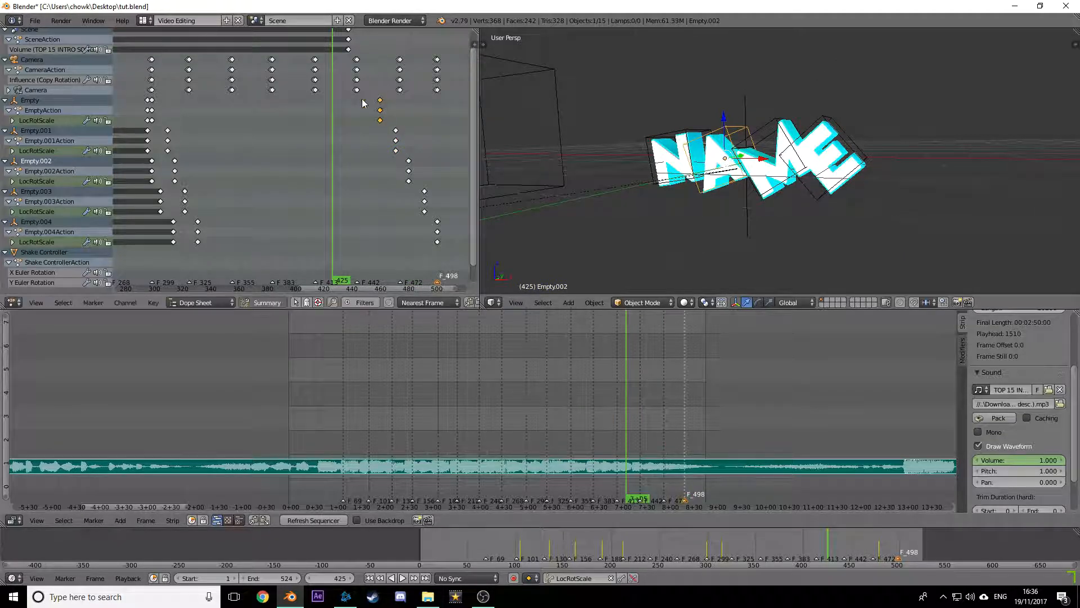
scroll(433, 215, down, 2)
Step: Switch to the Default layout and play the animation through the camera from the start
click(141, 20)
click(169, 74)
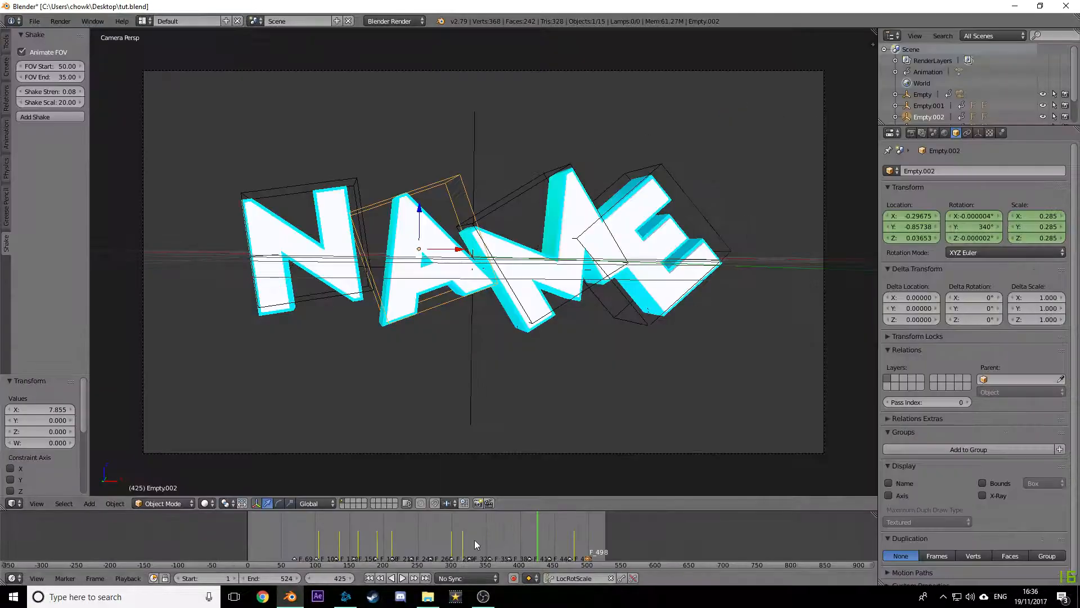
click(405, 579)
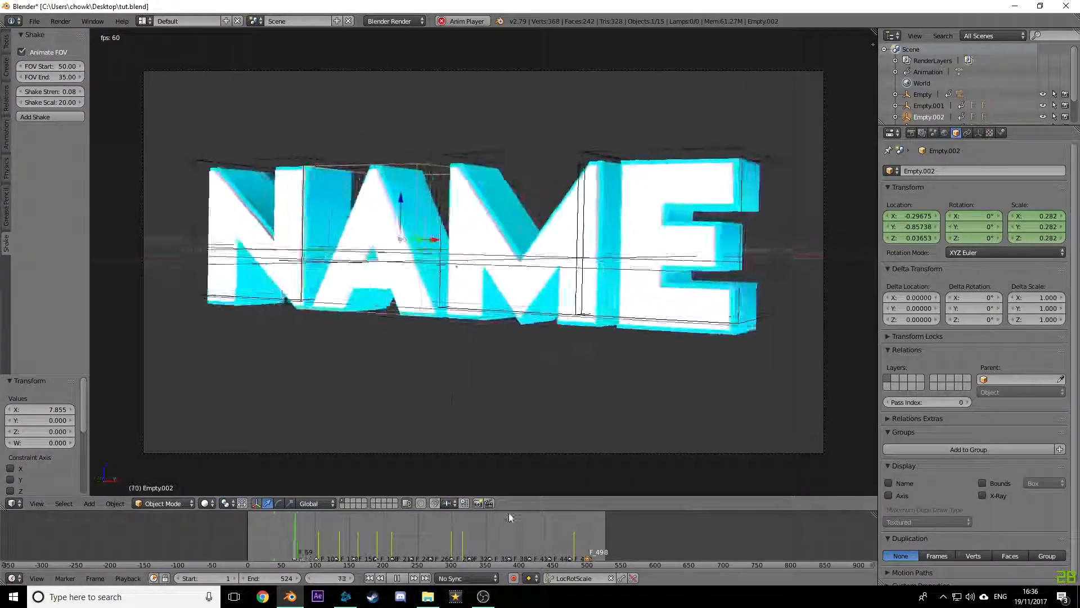
drag(513, 509, 512, 525)
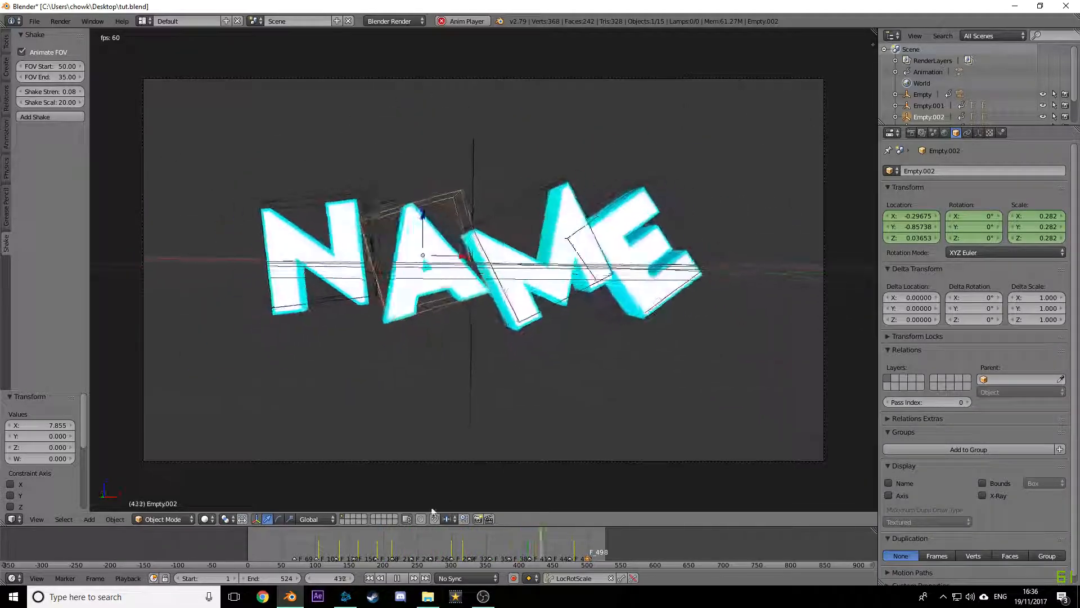
click(397, 578)
click(397, 579)
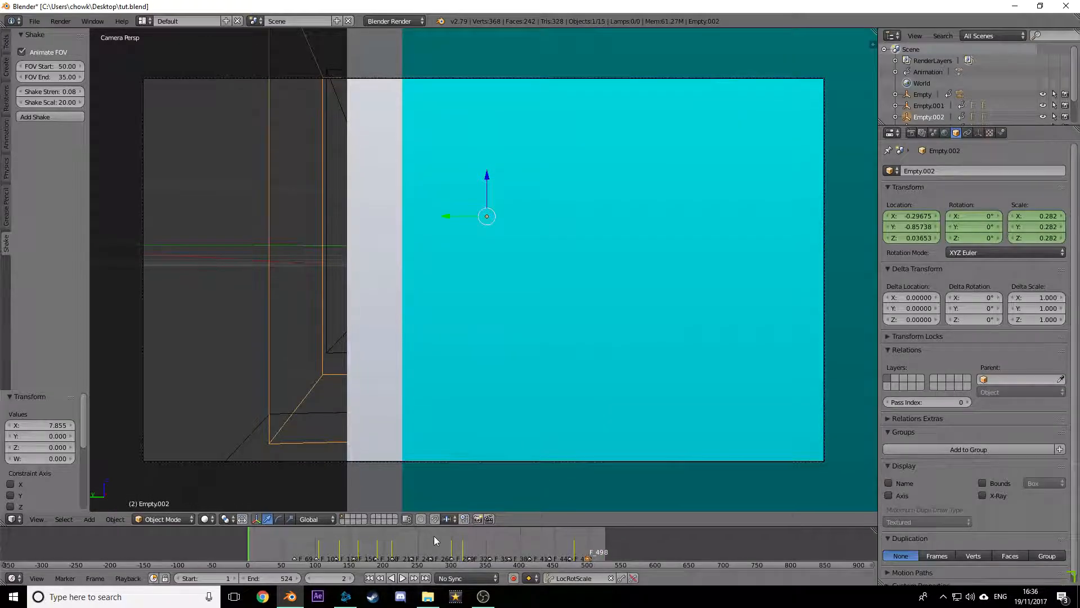
Step: Save the tut.blend file and go to frame 285
click(42, 21)
click(54, 106)
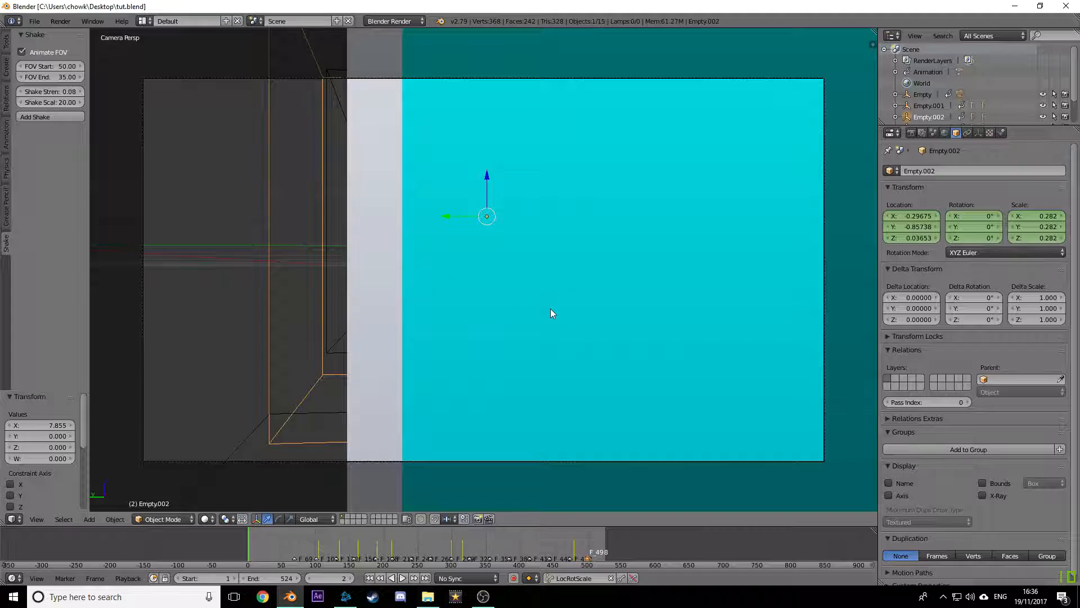
click(497, 528)
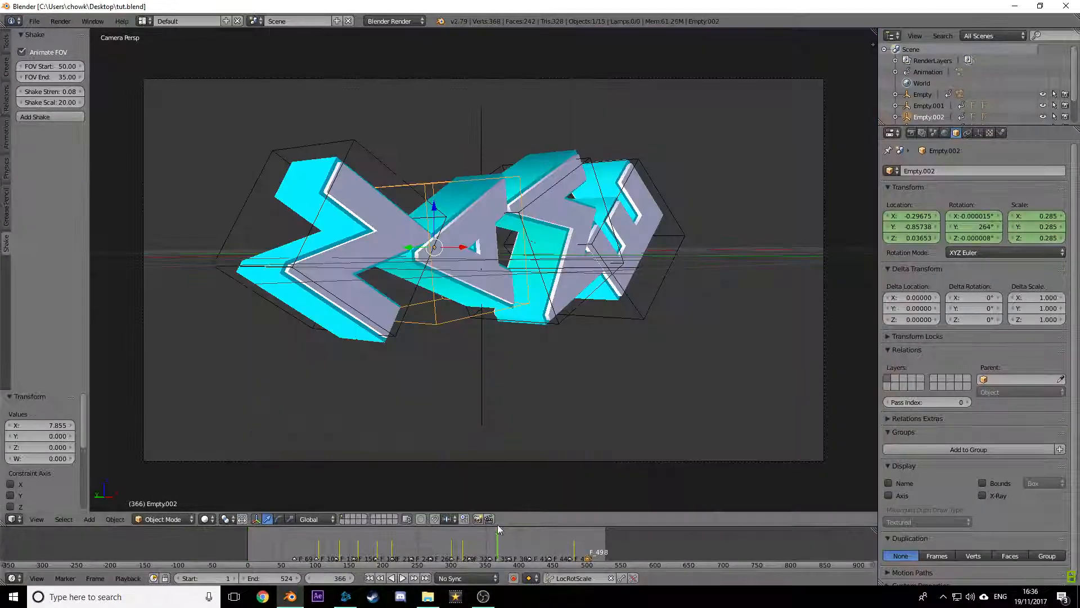
drag(493, 525, 444, 559)
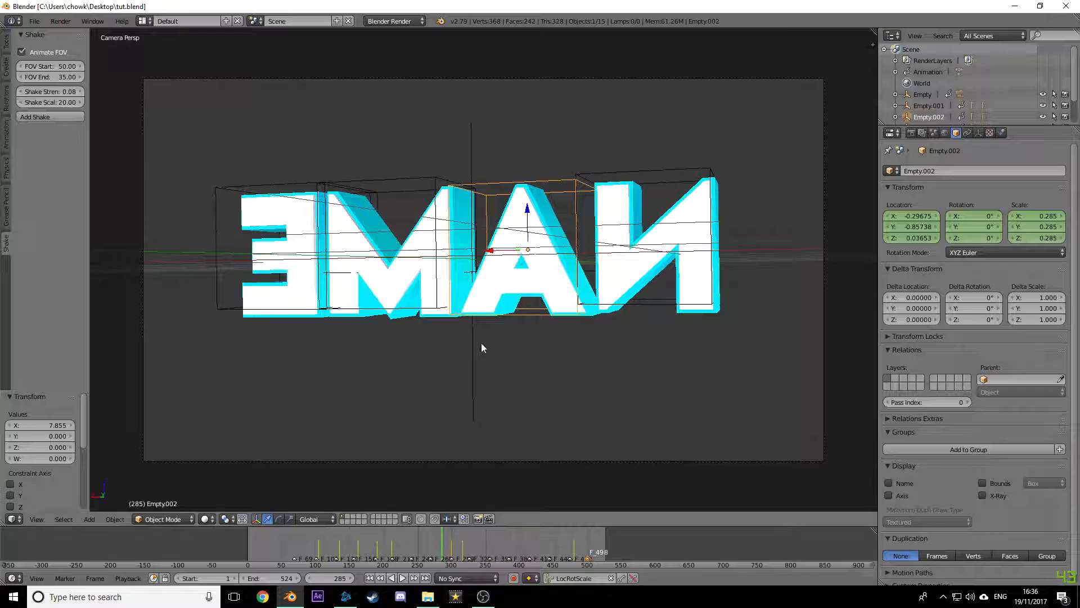
Step: Add a UV sphere and scale it up to about 3.93
key(shift+a)
mouse_move(498, 258)
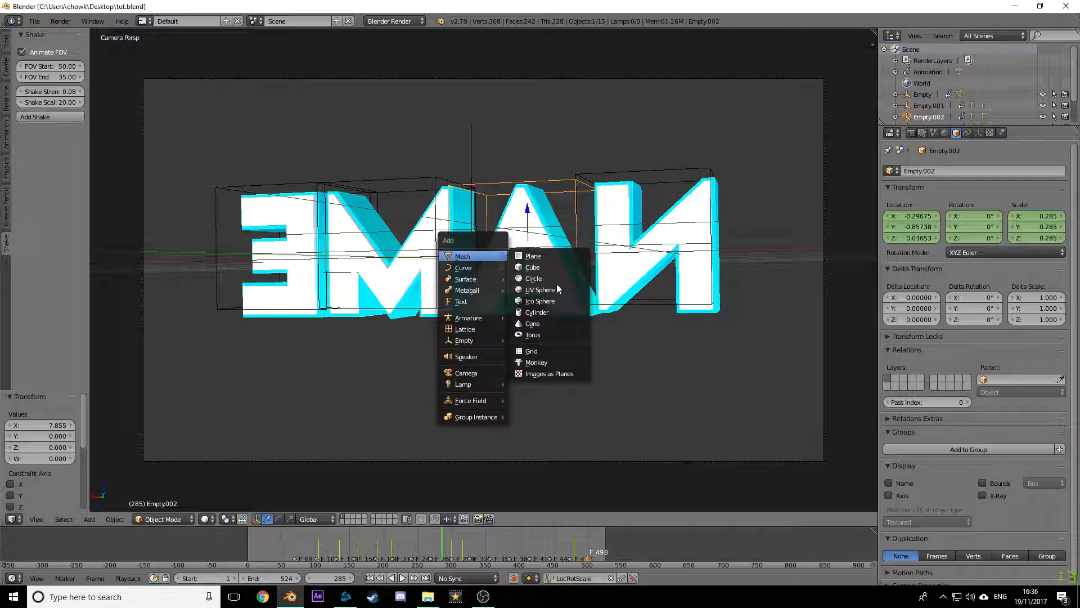
click(556, 288)
scroll(508, 390, down, 2)
key(s)
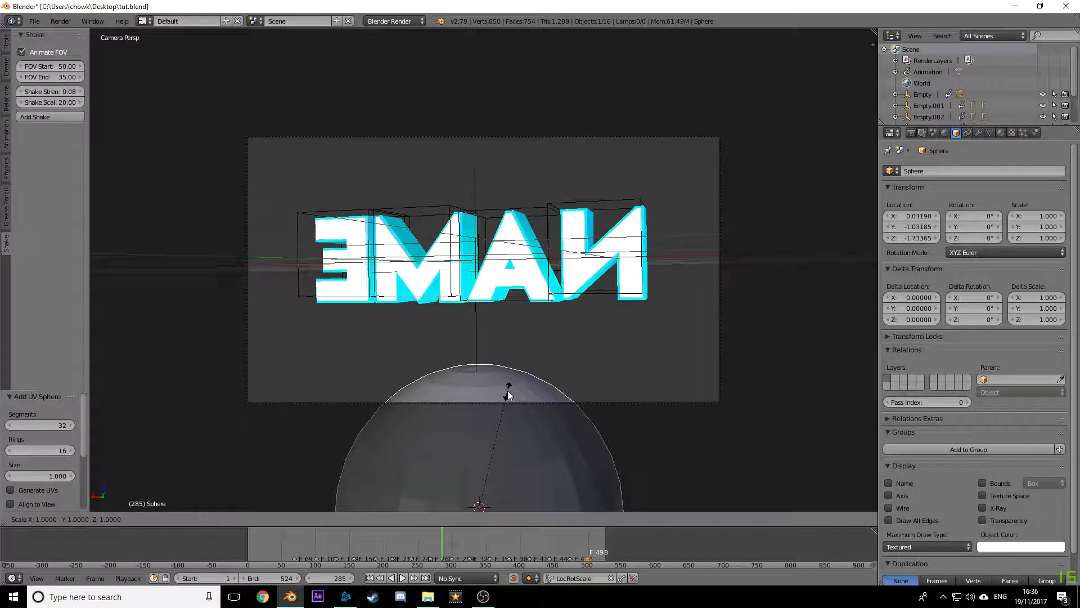
click(733, 116)
Step: Move the sphere up about 2.1 on Z so that it surrounds the camera's framing
scroll(731, 118, down, 6)
drag(483, 308, 502, 212)
scroll(503, 212, down, 1)
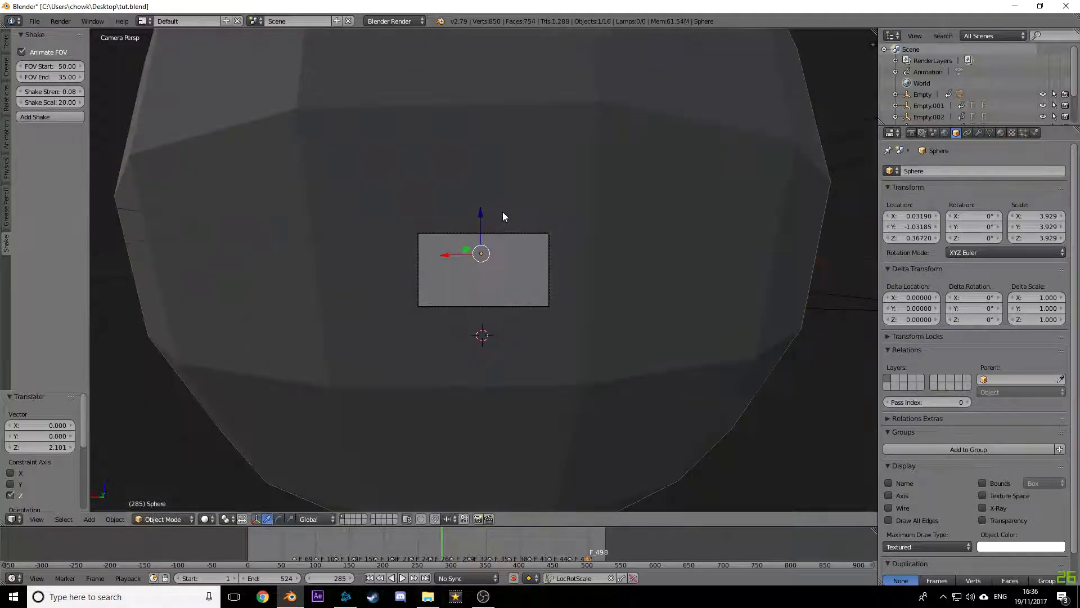
Step: Enlarge the sphere in several passes to a scale of about 19.25, leaving the camera view
key(s)
click(593, 143)
middle_click(592, 144)
scroll(593, 169, down, 9)
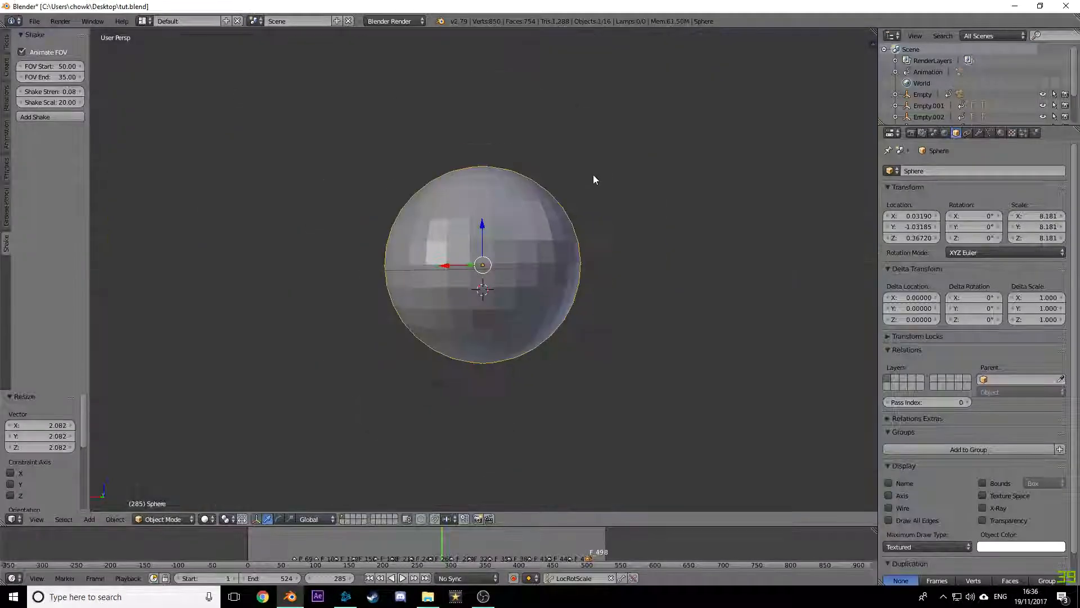
key(s)
click(613, 146)
key(s)
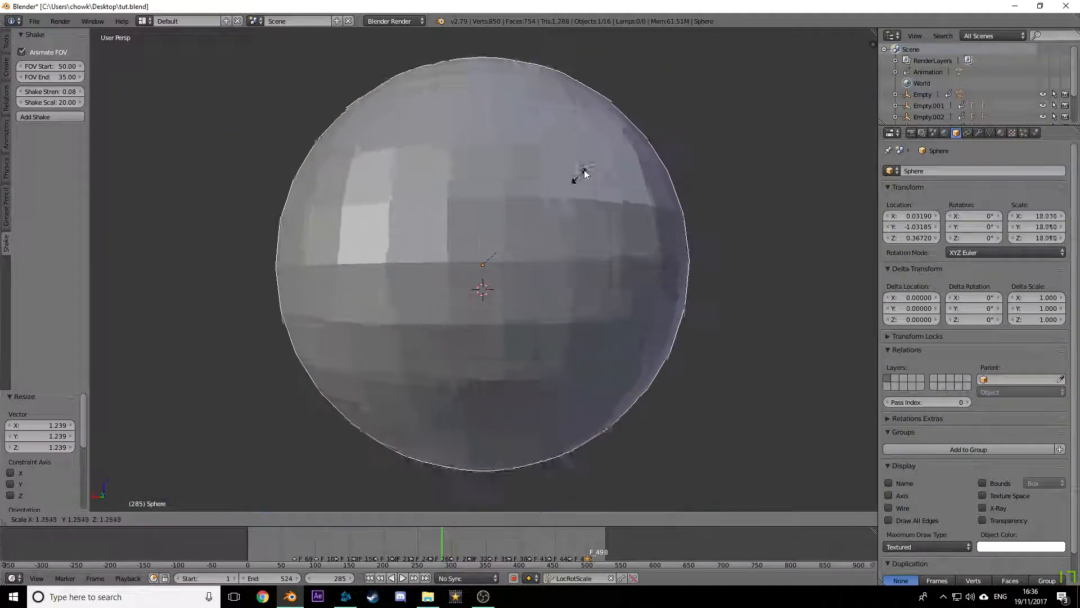
click(584, 170)
scroll(551, 202, down, 4)
Step: Subdivide the sphere's whole mesh once in Edit Mode and return to Object Mode
key(Tab)
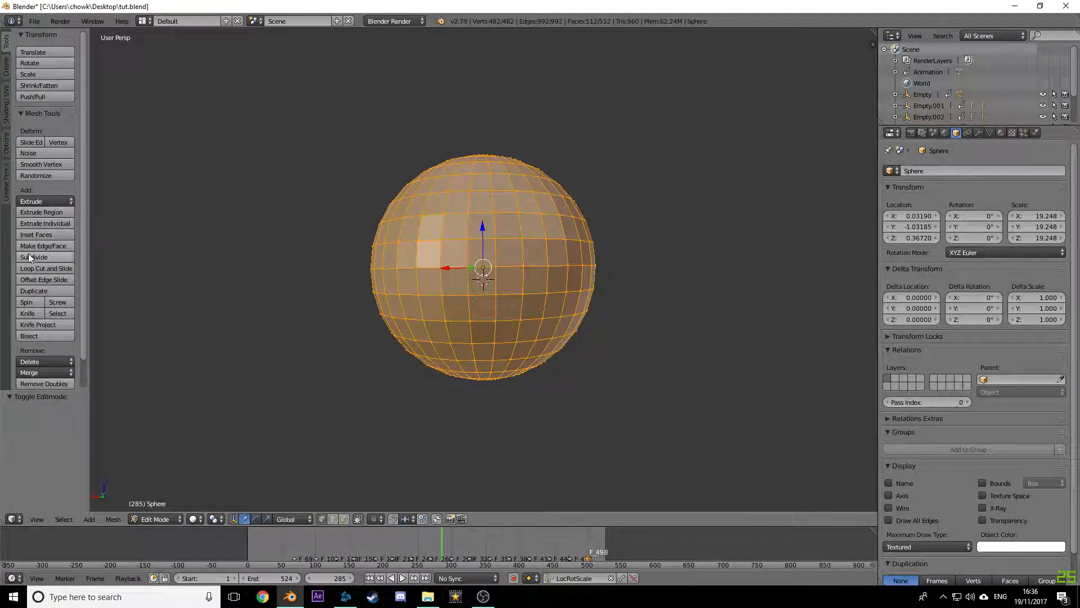
key(Tab)
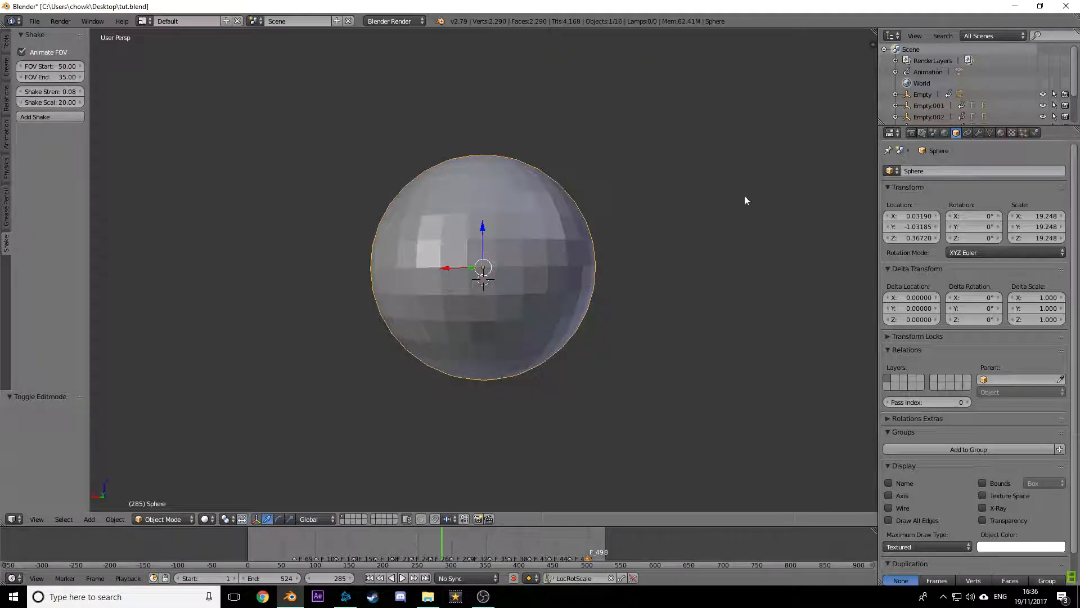
Step: Add a Displace modifier to the sphere and create a new texture for it
click(979, 133)
click(936, 174)
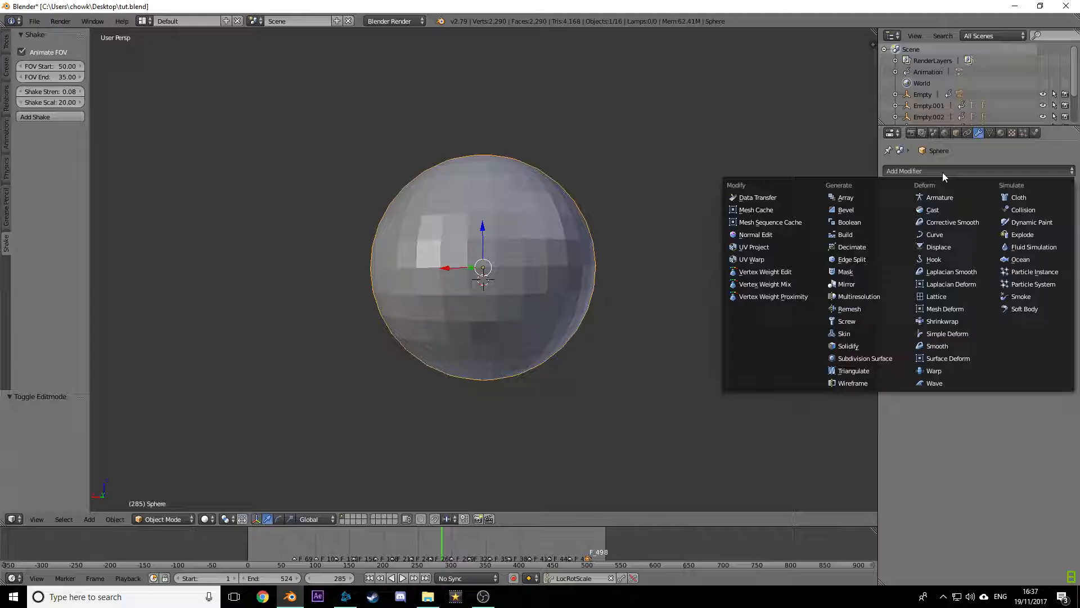
click(949, 245)
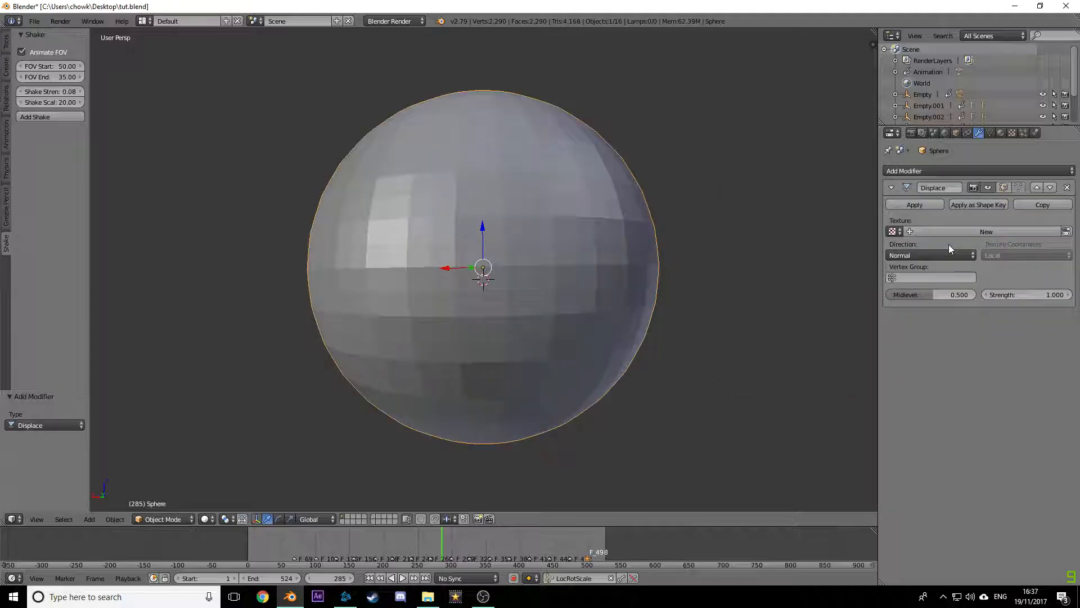
click(1013, 133)
click(975, 193)
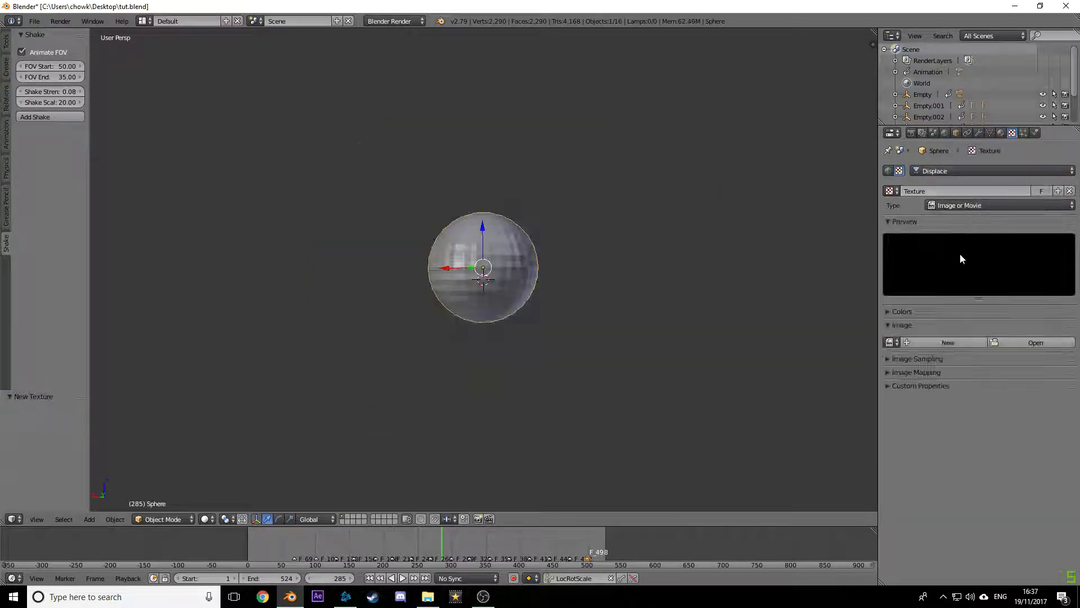
Step: Set the Displace texture's type to Clouds and the modifier's midlevel to about 0.224
click(937, 205)
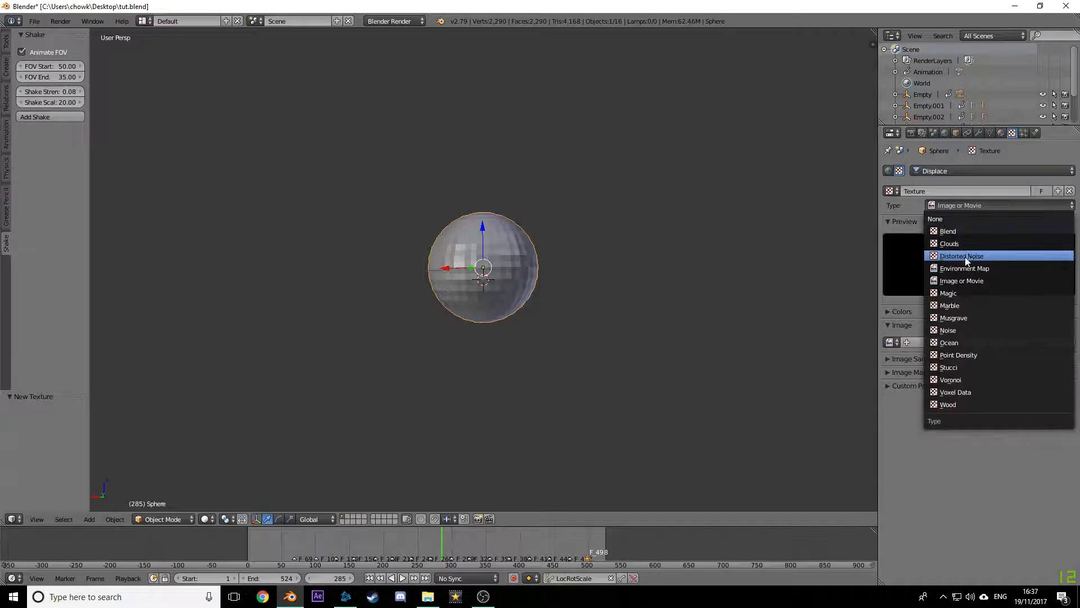
click(962, 243)
click(979, 133)
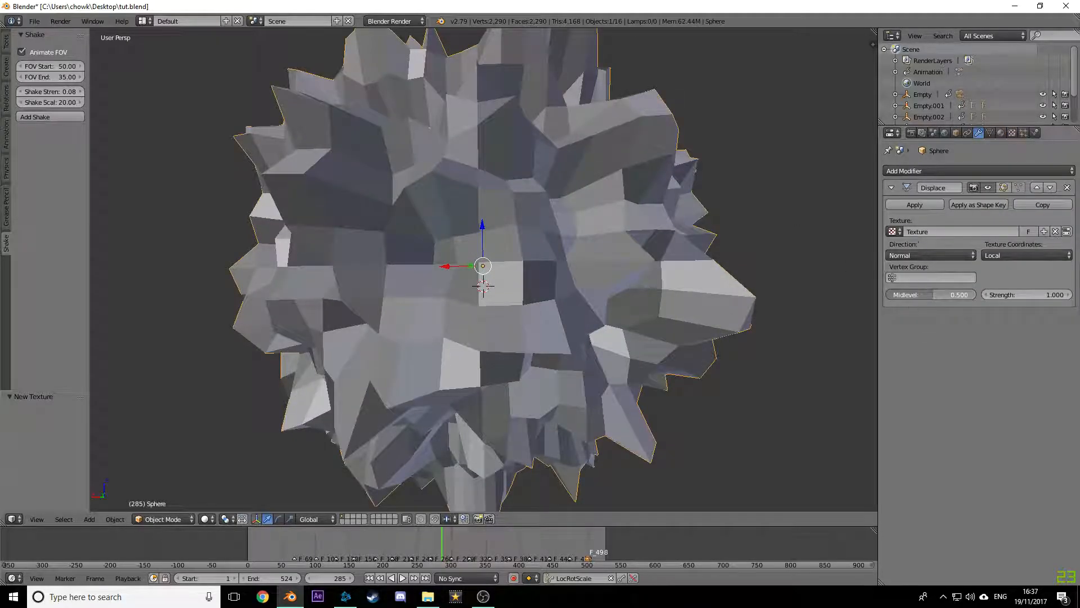
drag(934, 295, 1066, 313)
drag(941, 294, 906, 294)
scroll(721, 265, down, 5)
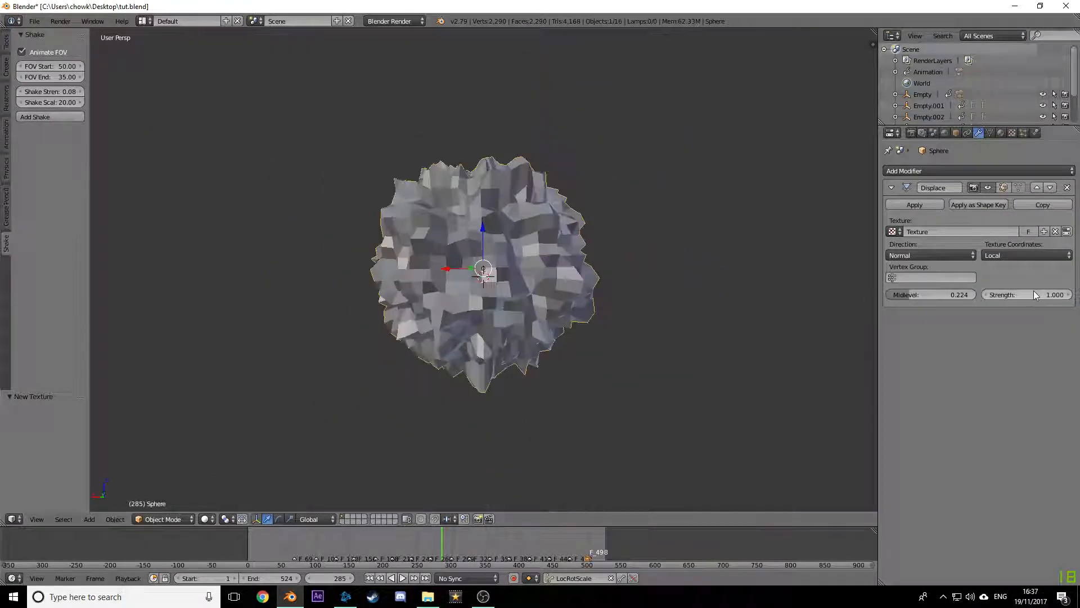
Step: Raise the Displace modifier's strength to 11.2 to turn the sphere into long spikes
mouse_move(1035, 295)
mouse_down()
mouse_move(1015, 294)
mouse_move(1076, 294)
mouse_move(1051, 294)
mouse_up()
scroll(603, 277, down, 7)
scroll(709, 309, down, 2)
middle_drag(709, 308, 736, 311)
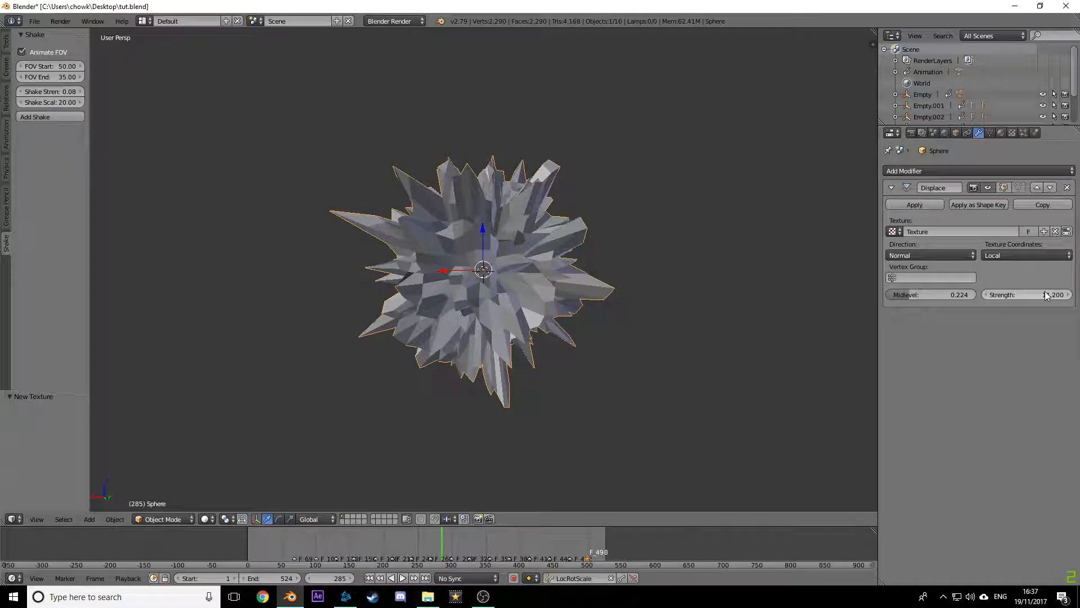
middle_drag(644, 290, 699, 301)
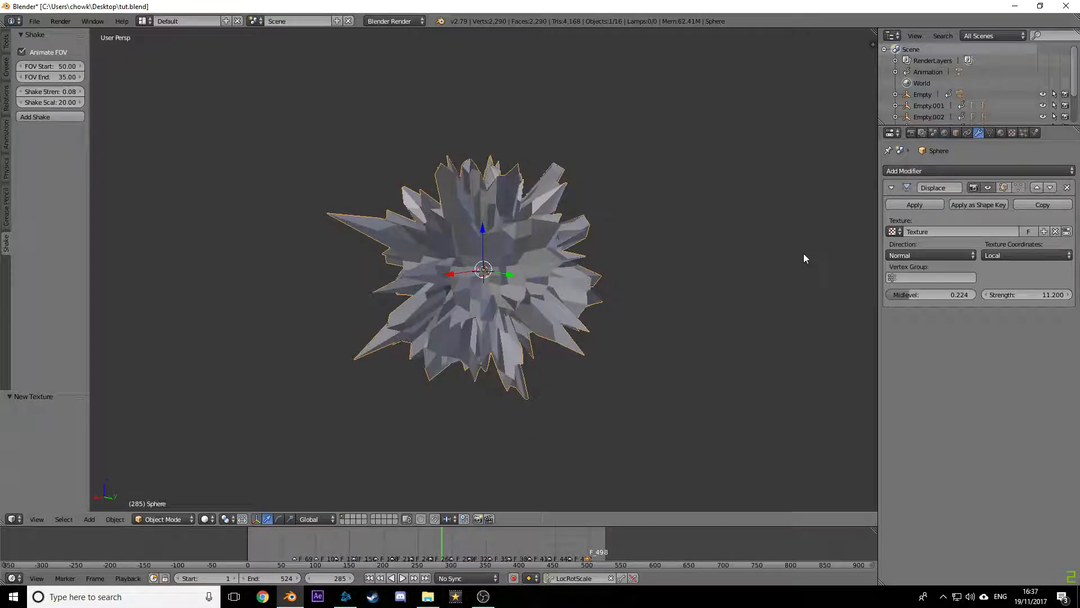
Step: Apply the Displace modifier and rescale the spiky sphere, finishing with a factor of about 1.419
click(905, 204)
middle_drag(714, 249, 700, 279)
scroll(791, 278, up, 2)
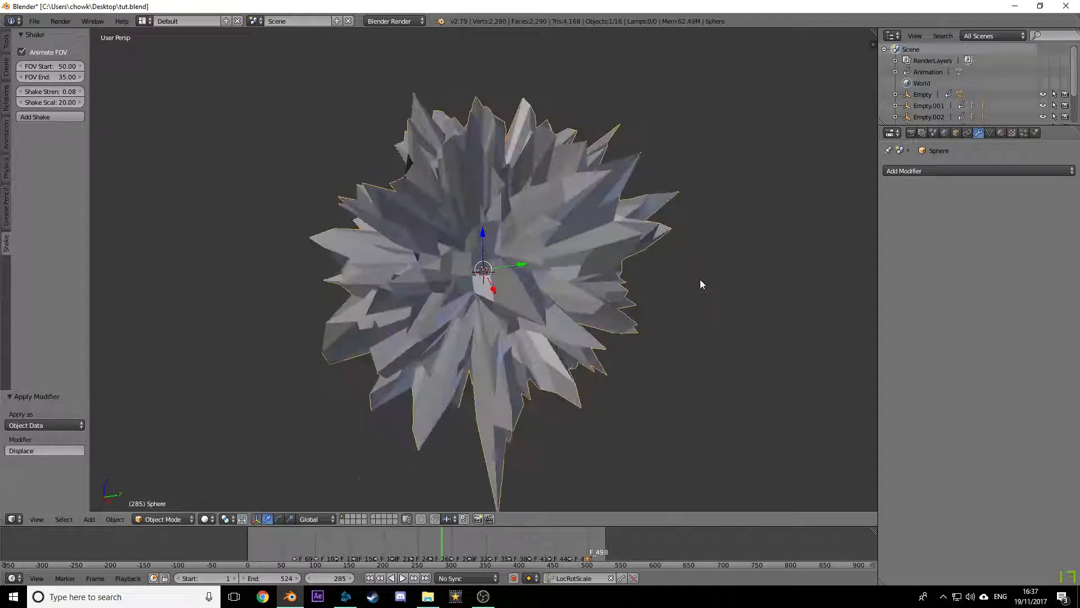
key(s)
click(565, 281)
key(s)
click(679, 244)
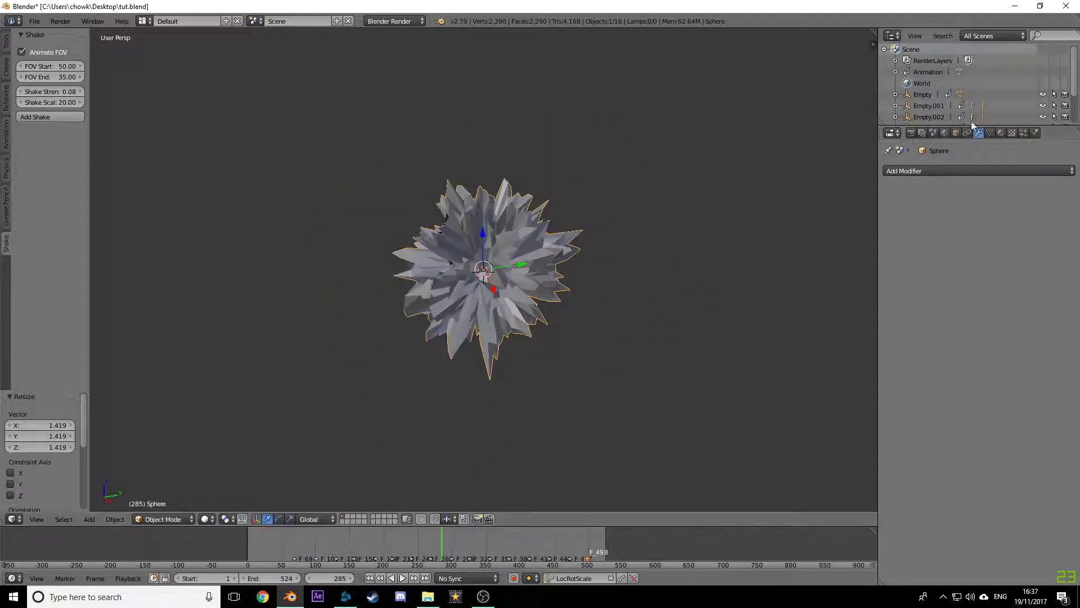
Step: Give the spiky sphere a new material and set its type to Halo
click(1002, 134)
click(958, 208)
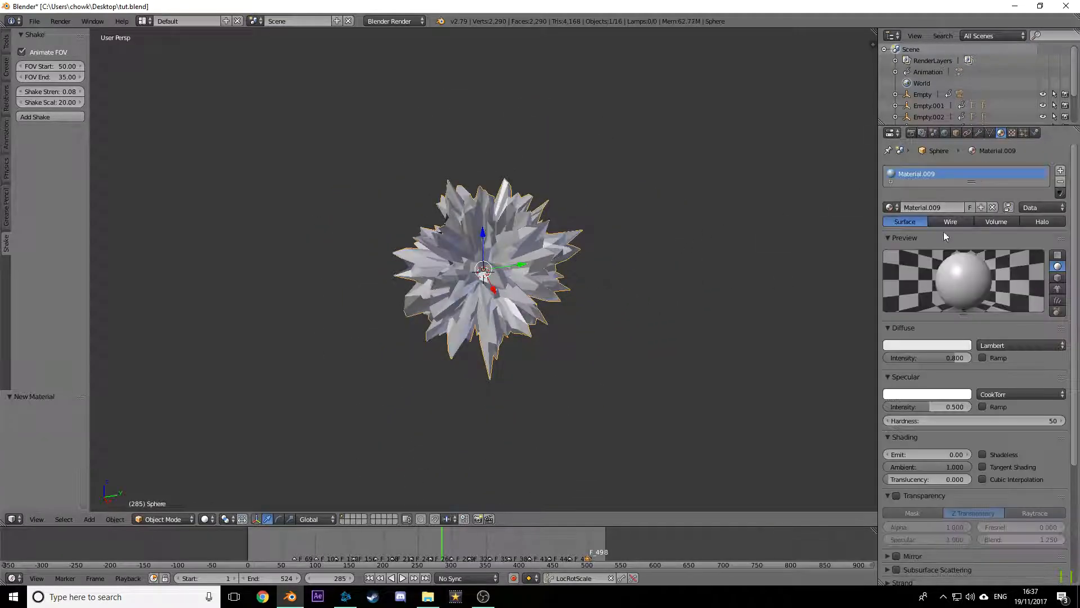
click(1046, 221)
Step: Scale the halo sphere by a factor of about 0.548 and inspect it around the NAME letters
key(KP_1)
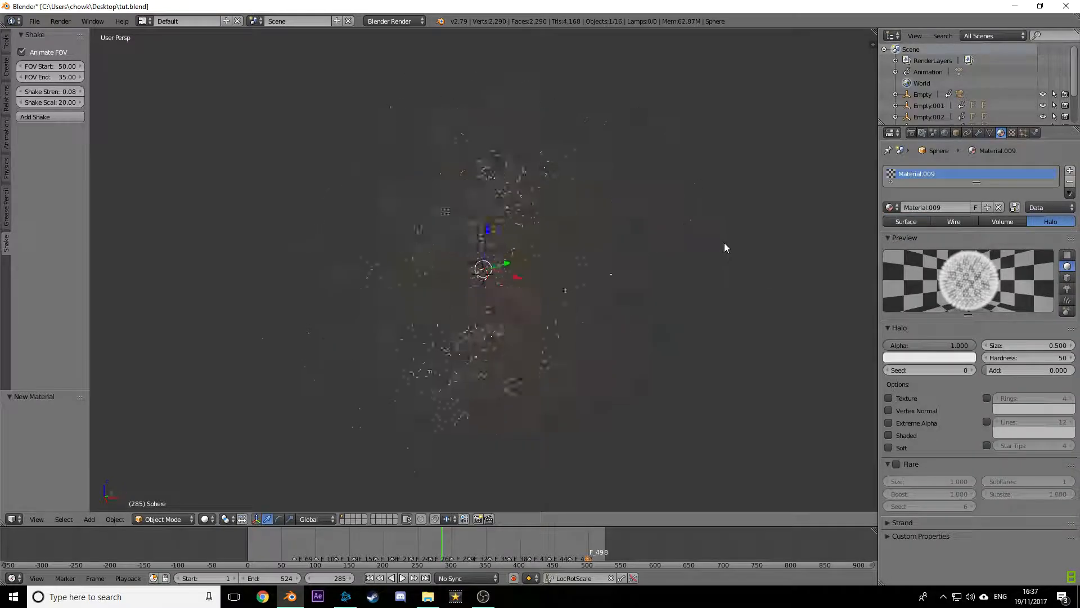
key(s)
click(589, 209)
middle_drag(588, 209, 567, 247)
scroll(536, 225, up, 5)
key(KP_0)
scroll(567, 247, up, 2)
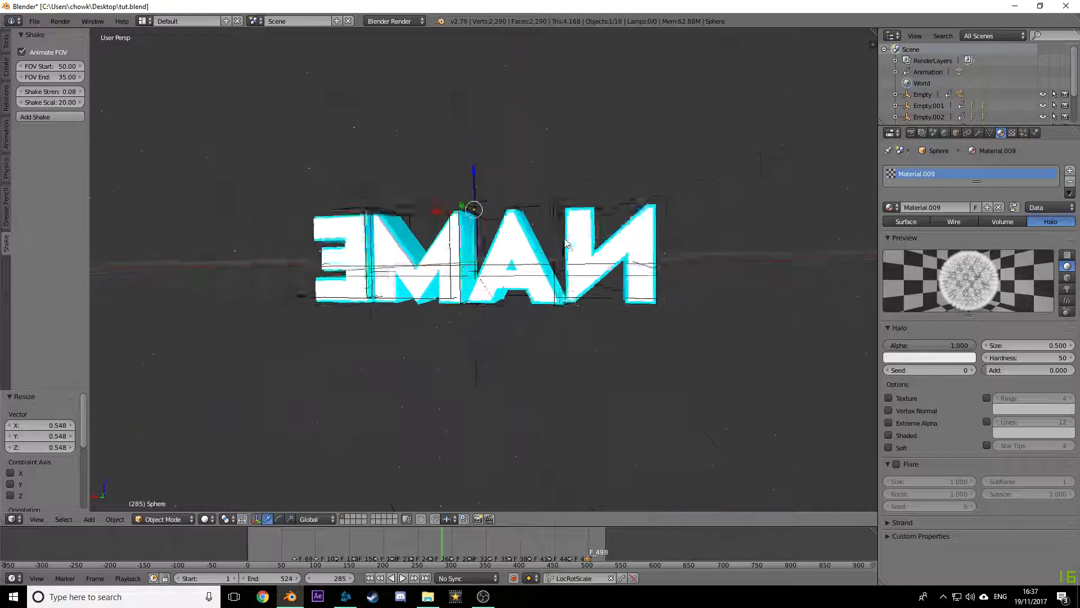
Step: Set the halo's size to 1.000 and its alpha to 0.010
scroll(566, 248, down, 16)
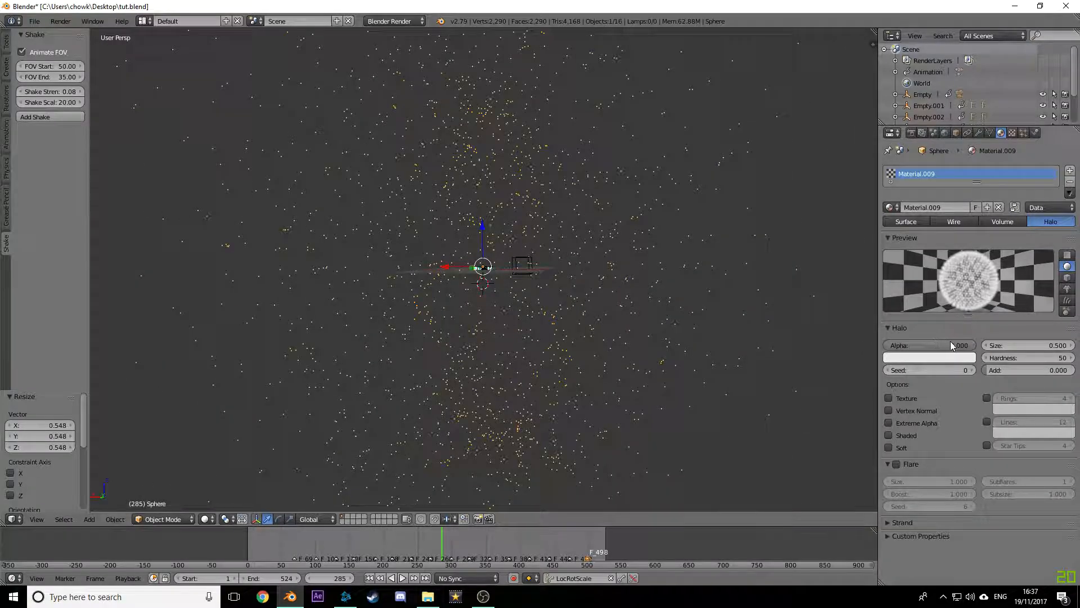
drag(943, 344, 940, 345)
key(Return)
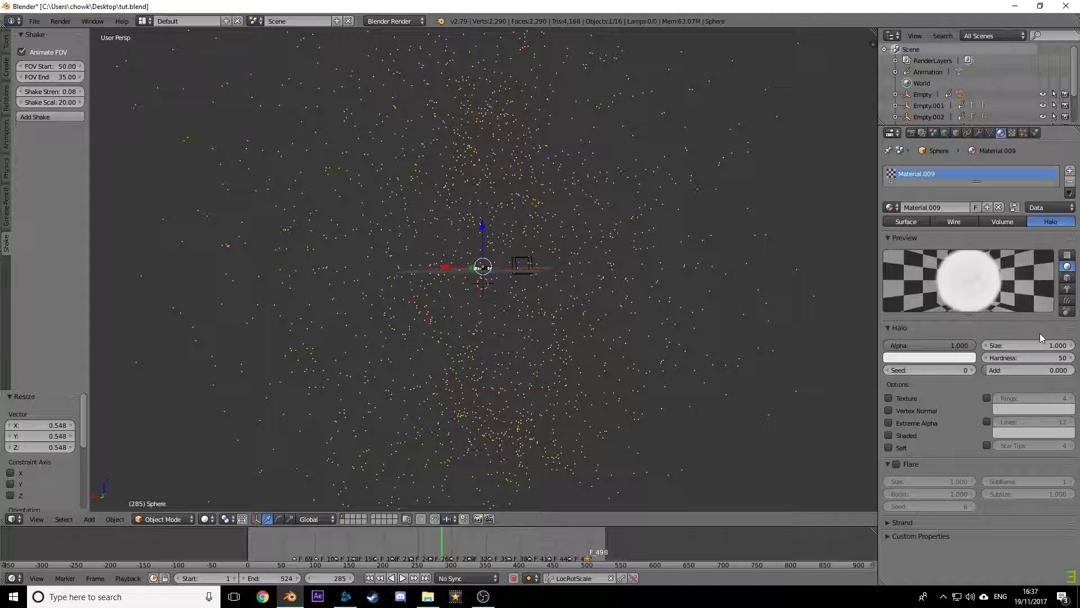
click(952, 345)
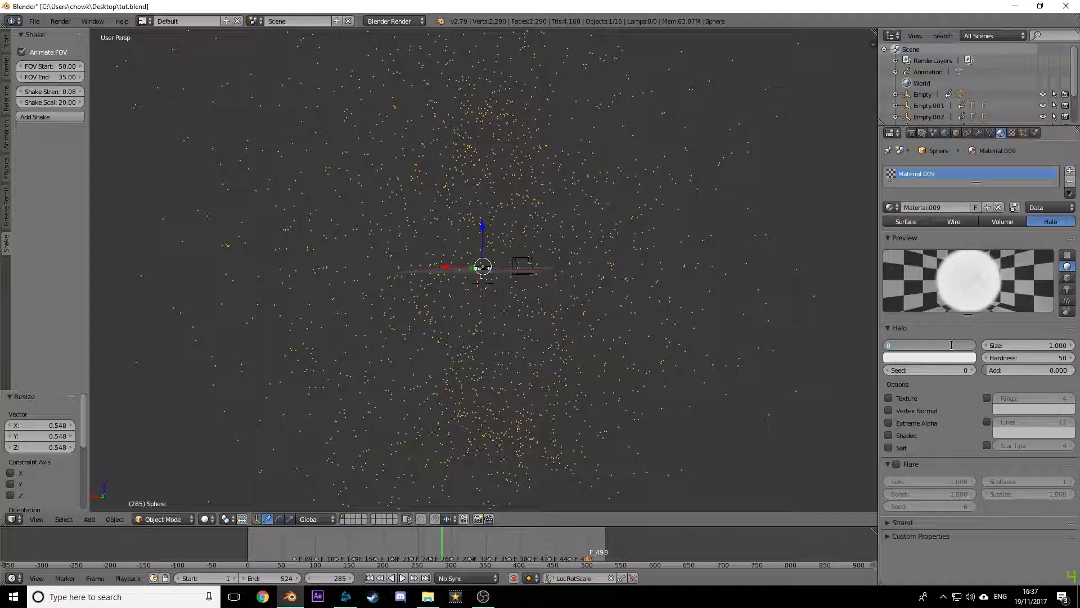
text(0.010)
key(Return)
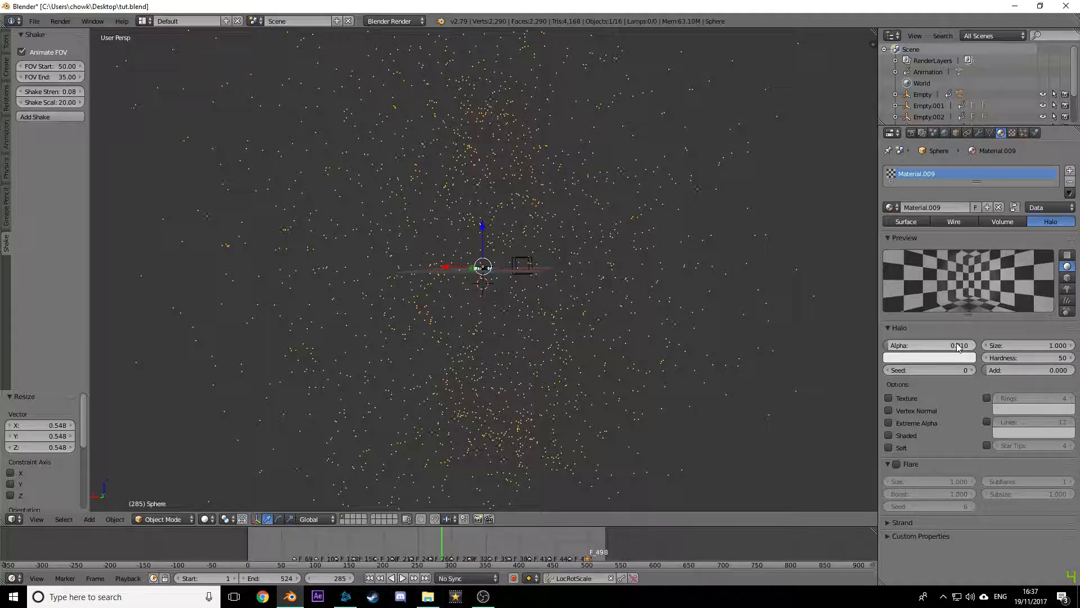
Step: Set the halo's hardness to 0 and its color to turquoise
drag(1032, 359, 968, 359)
click(893, 358)
drag(919, 255, 917, 210)
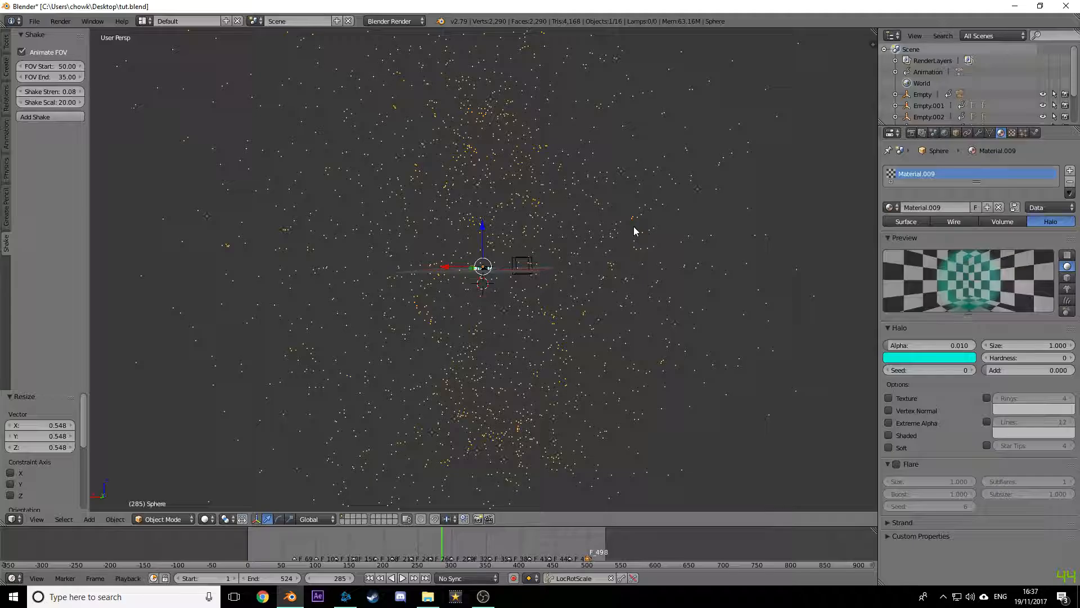
Step: Test-render frame 285 twice, scaling the halo sphere by about 0.570 after the first render and 0.495 after the second
key(F12)
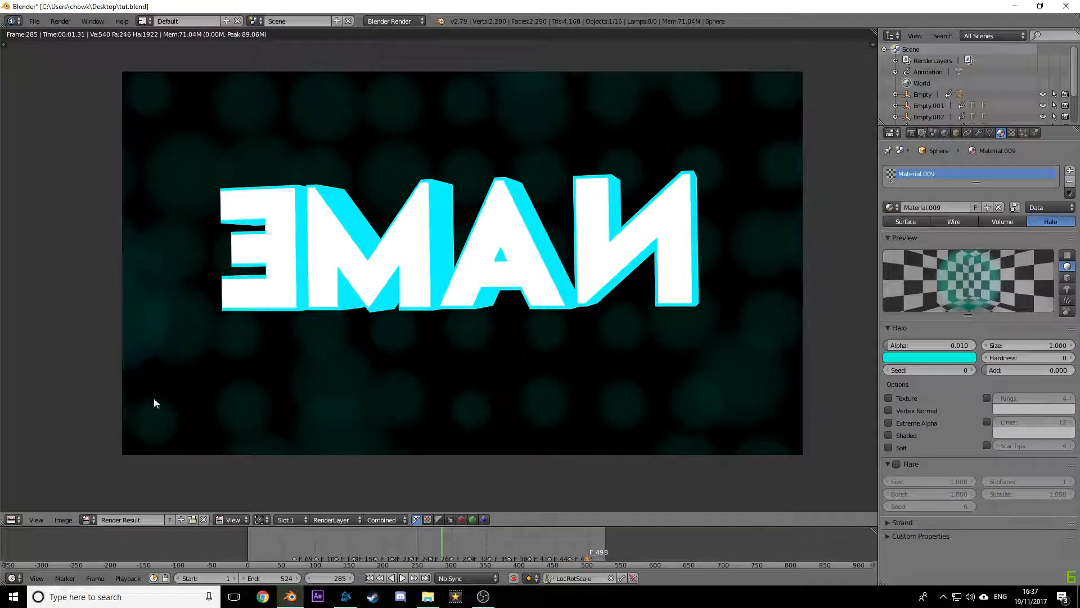
click(12, 520)
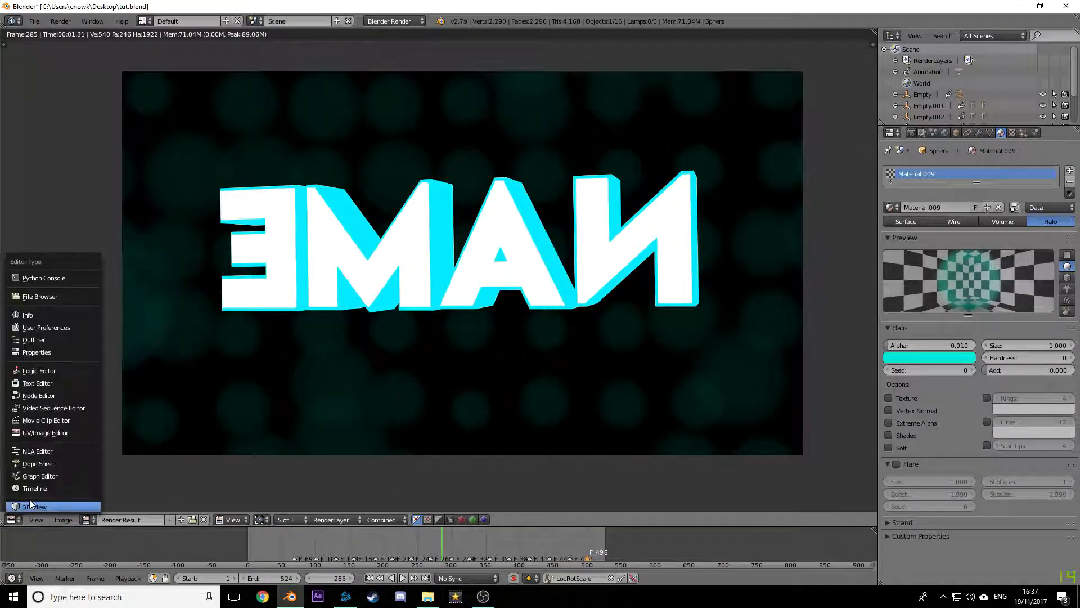
click(34, 509)
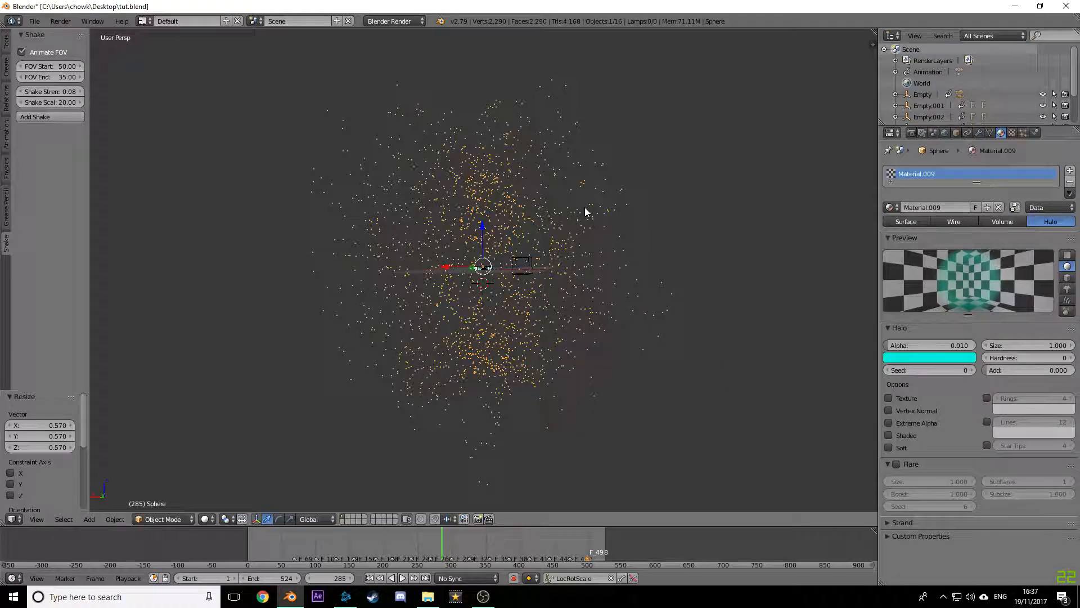
key(F12)
click(12, 519)
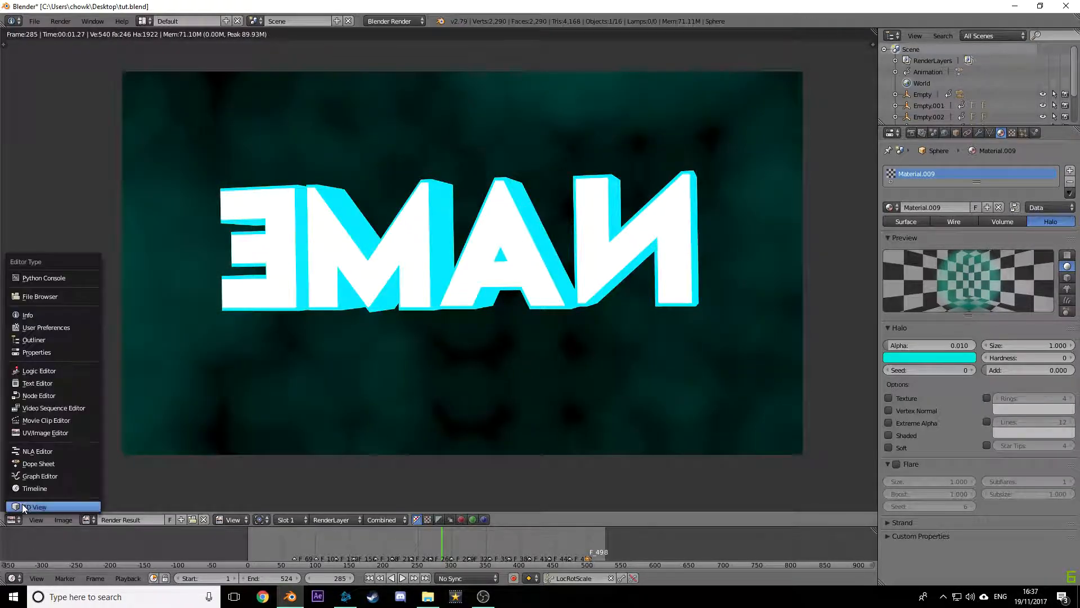
click(35, 506)
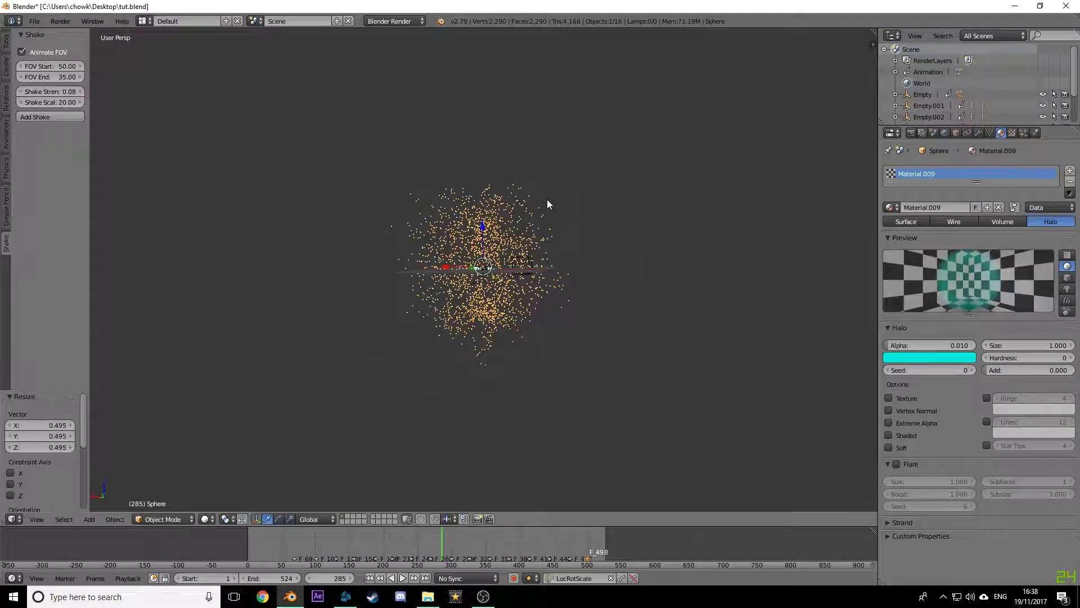
Step: Render the frame again and enlarge the halo sphere by a factor of about 1.309 in the 3D View
key(F12)
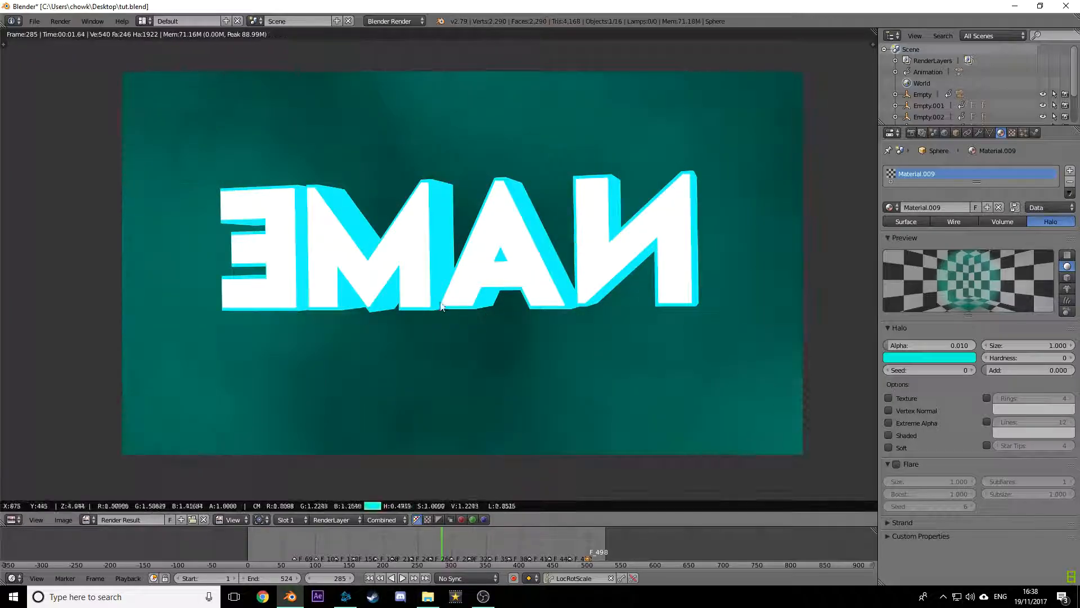
click(11, 519)
click(35, 506)
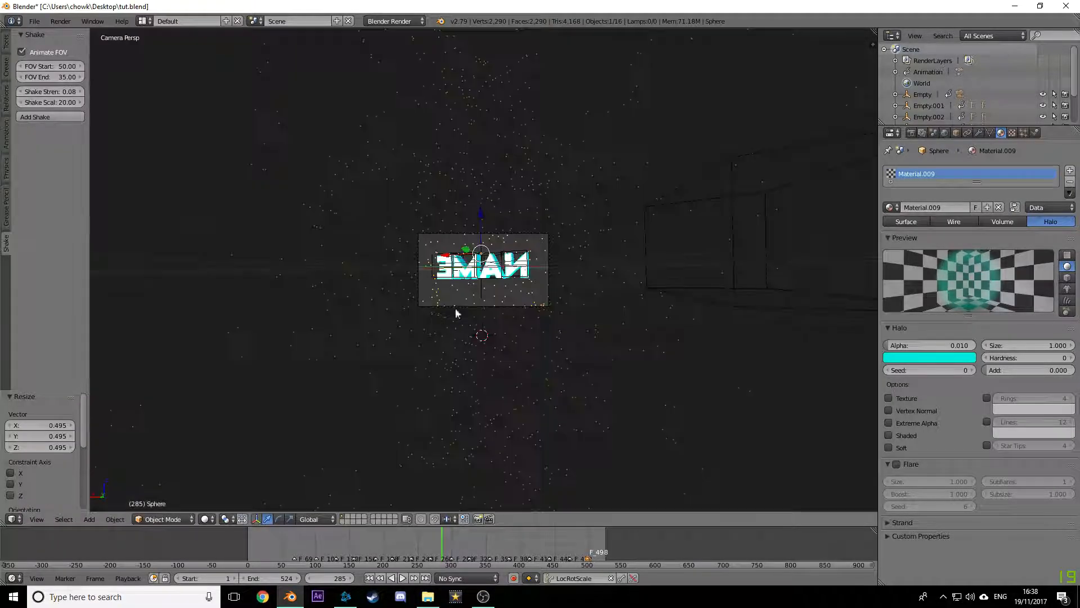
key(s)
right_click(670, 185)
middle_drag(670, 185, 771, 222)
scroll(500, 281, down, 5)
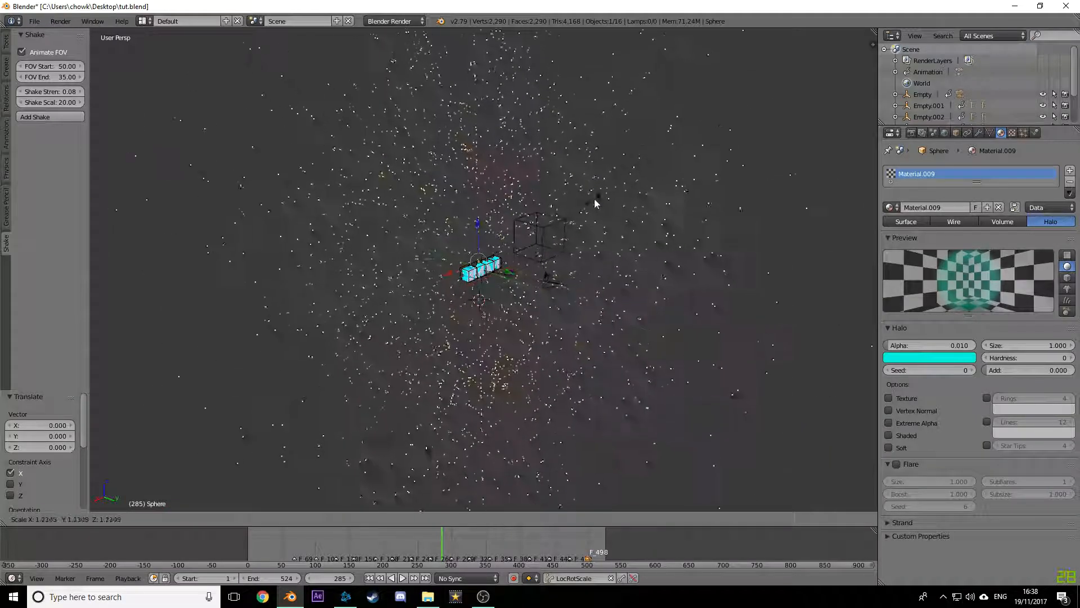
Step: Check the enlarged halo sphere in a render and scale it by about 0.862
key(F12)
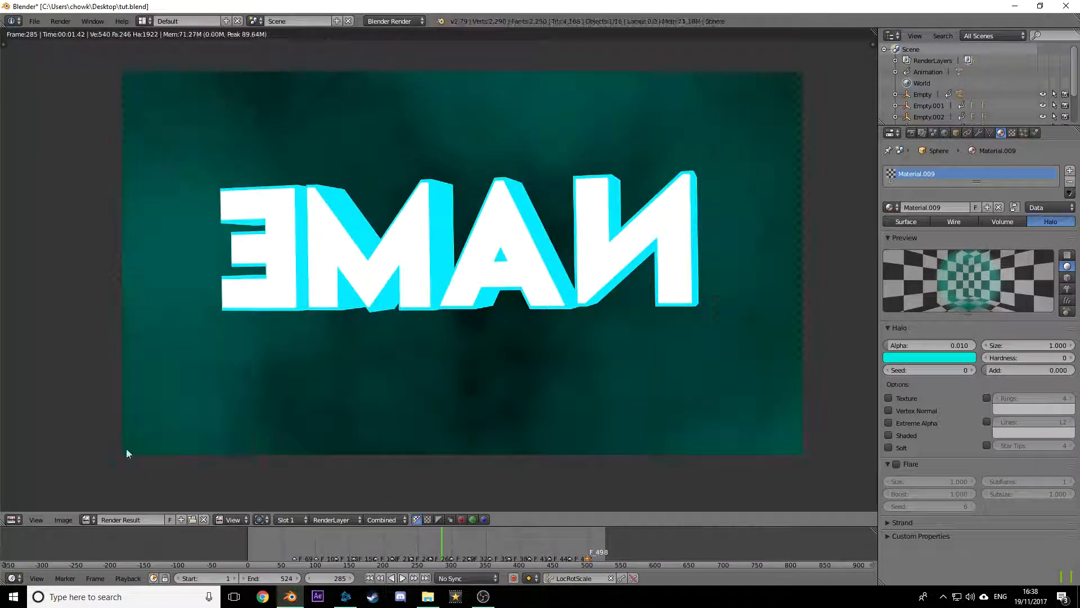
click(12, 520)
click(33, 494)
key(s)
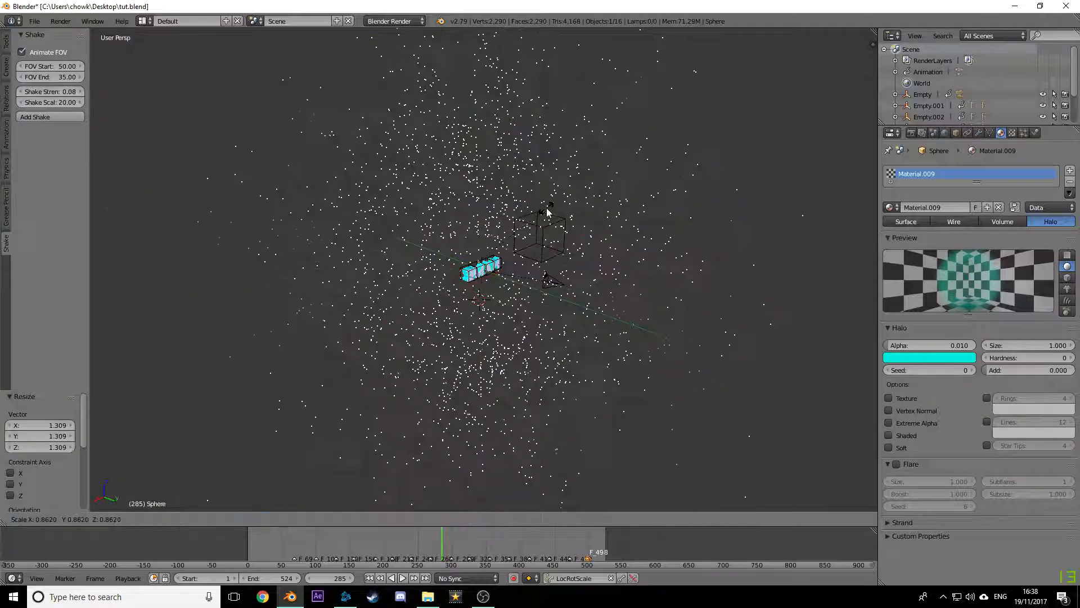
click(547, 211)
Step: Render frame 285 to examine the halo background behind the letters and return to the 3D View
key(F12)
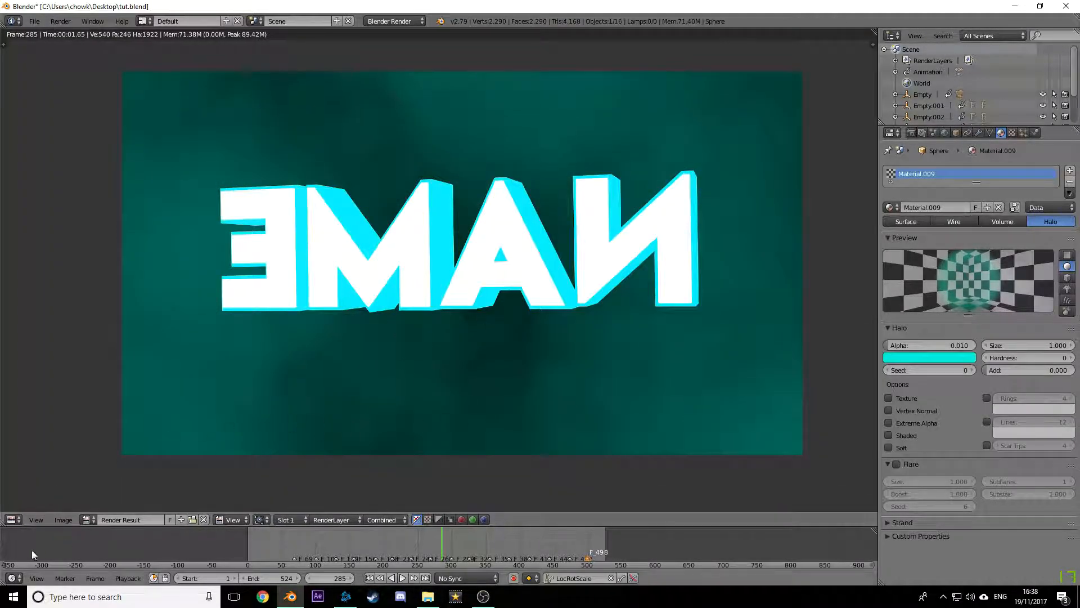
click(13, 520)
click(34, 574)
Step: Play the animation from frame 0 through the camera, stop it around frame 88 and leave the camera view
key(KP_0)
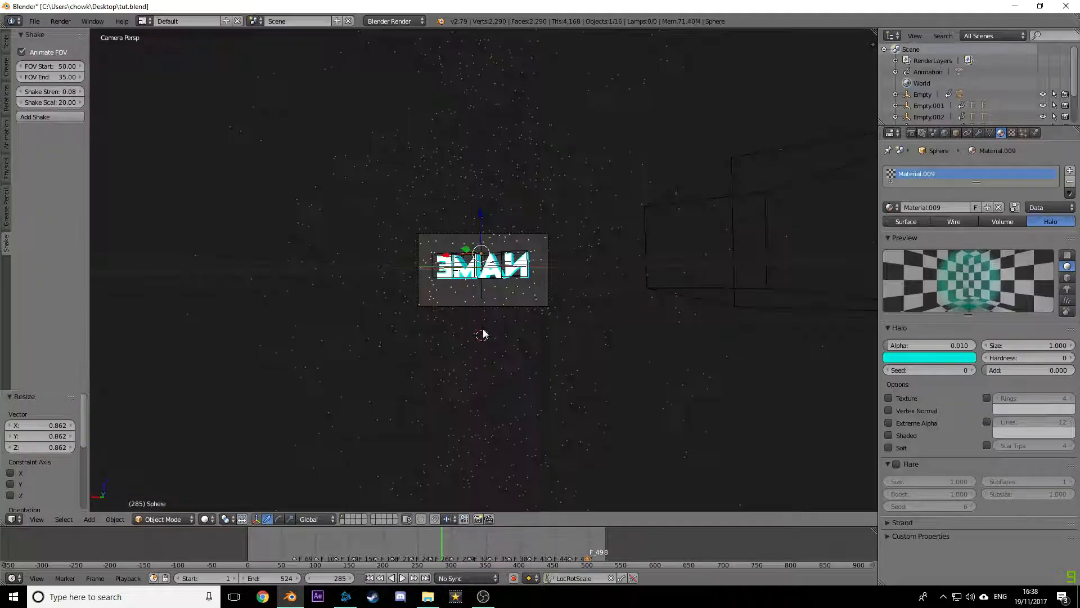
scroll(436, 469, up, 8)
drag(374, 546, 246, 557)
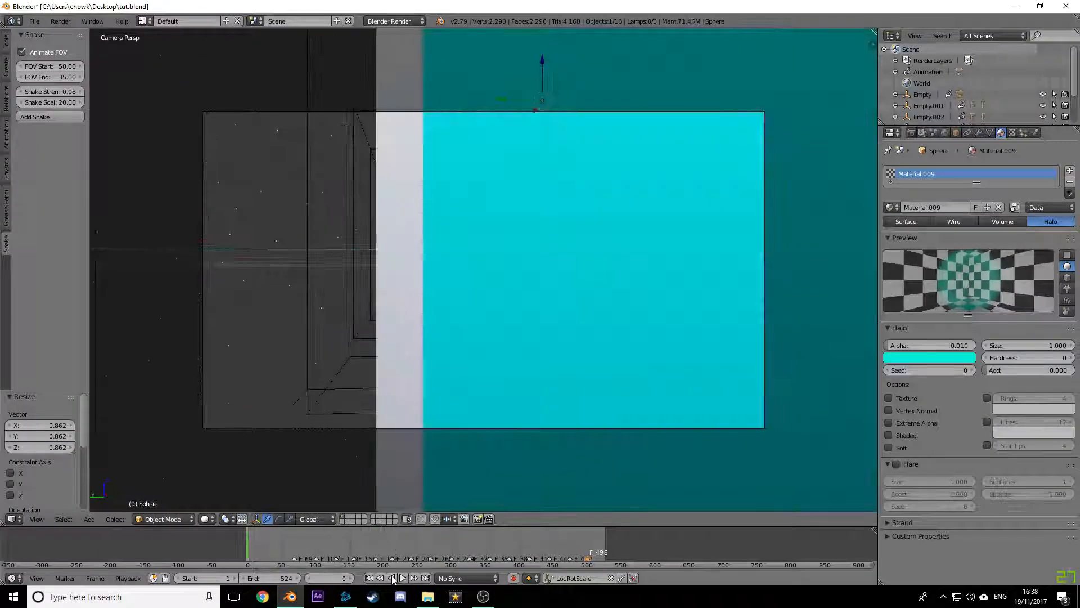
click(402, 578)
click(401, 578)
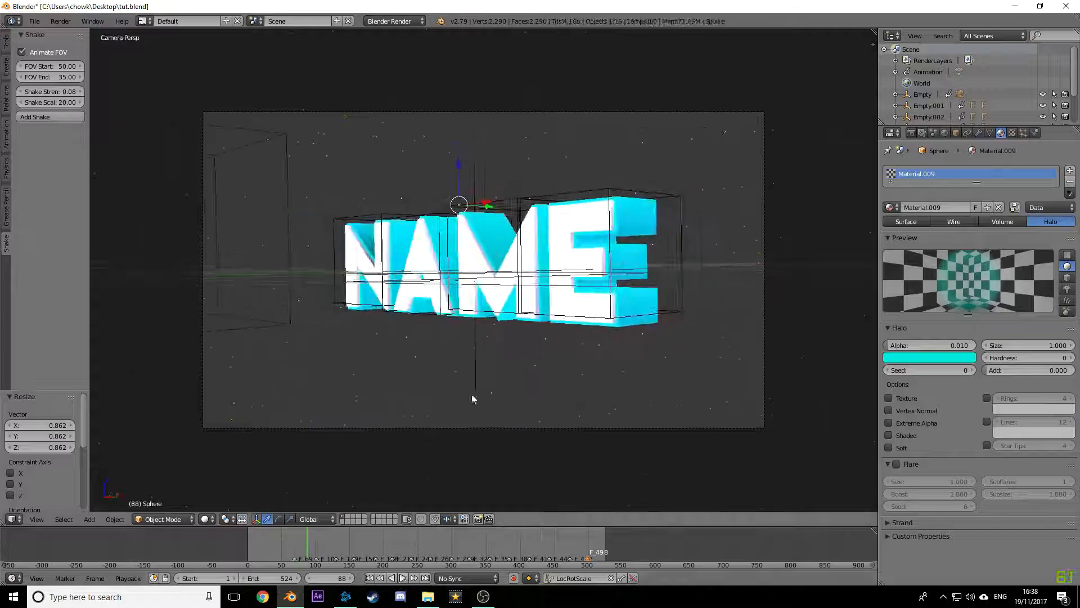
key(KP_0)
scroll(496, 342, down, 5)
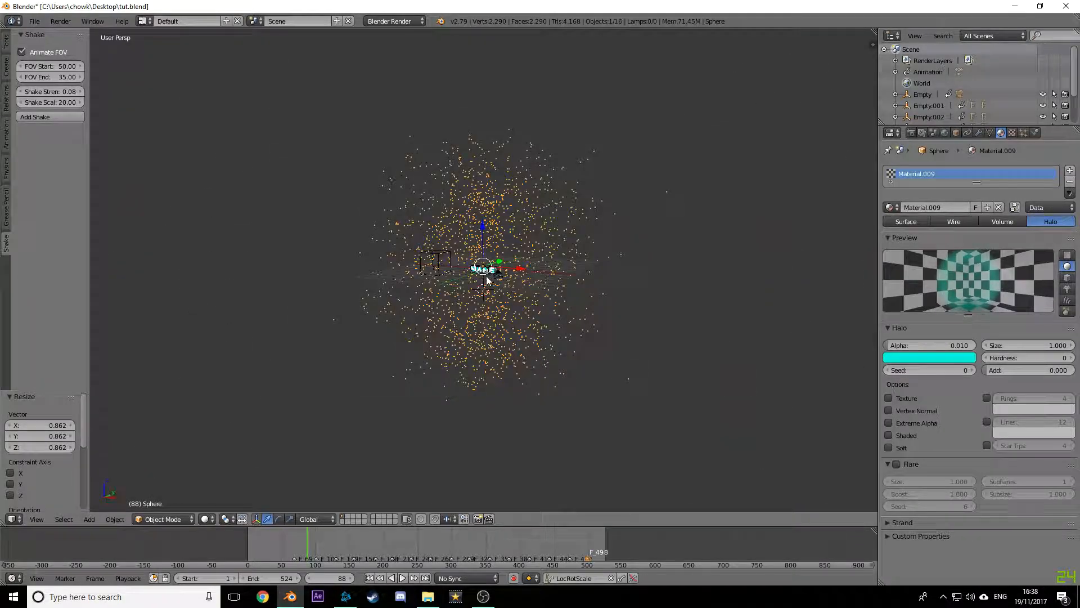
key(shift+a)
mouse_move(486, 276)
click(542, 300)
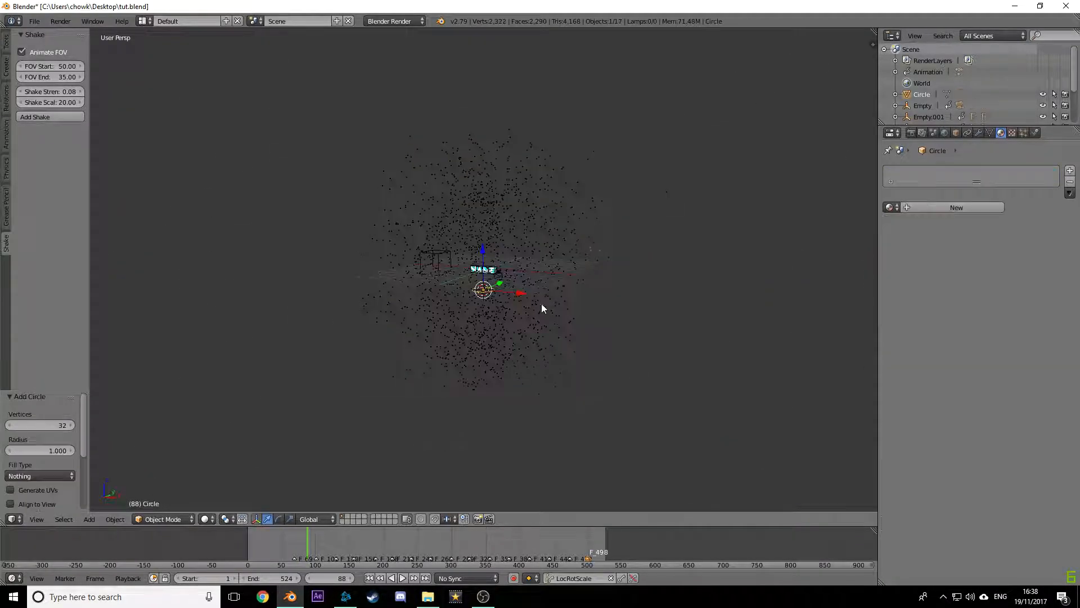
key(x)
click(516, 289)
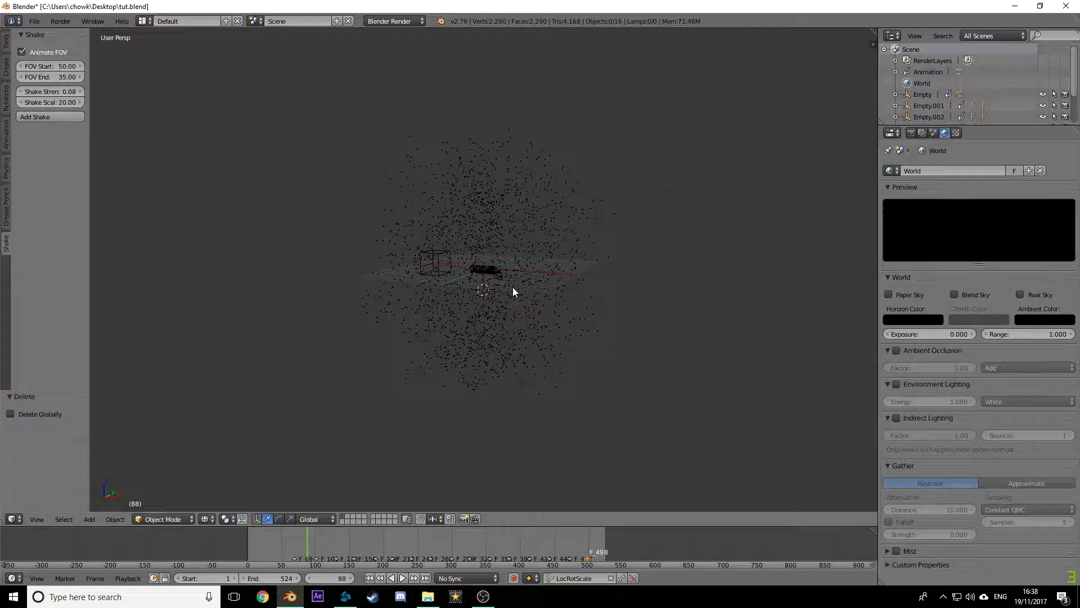
Step: Add a UV sphere and scale it by a factor of about 9.561
key(shift+a)
mouse_move(507, 277)
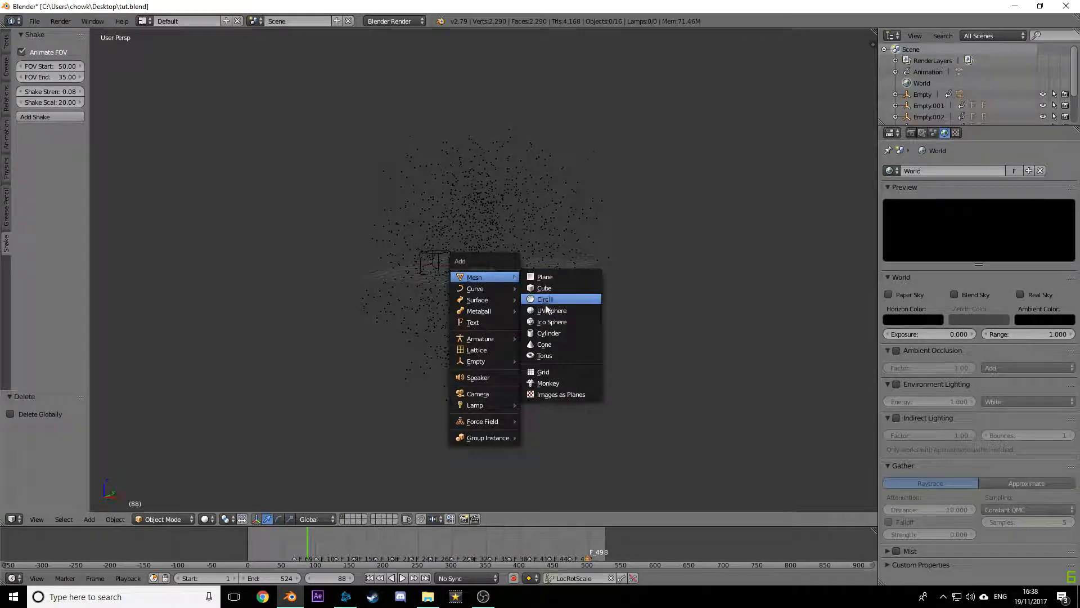
click(545, 308)
key(s)
click(816, 281)
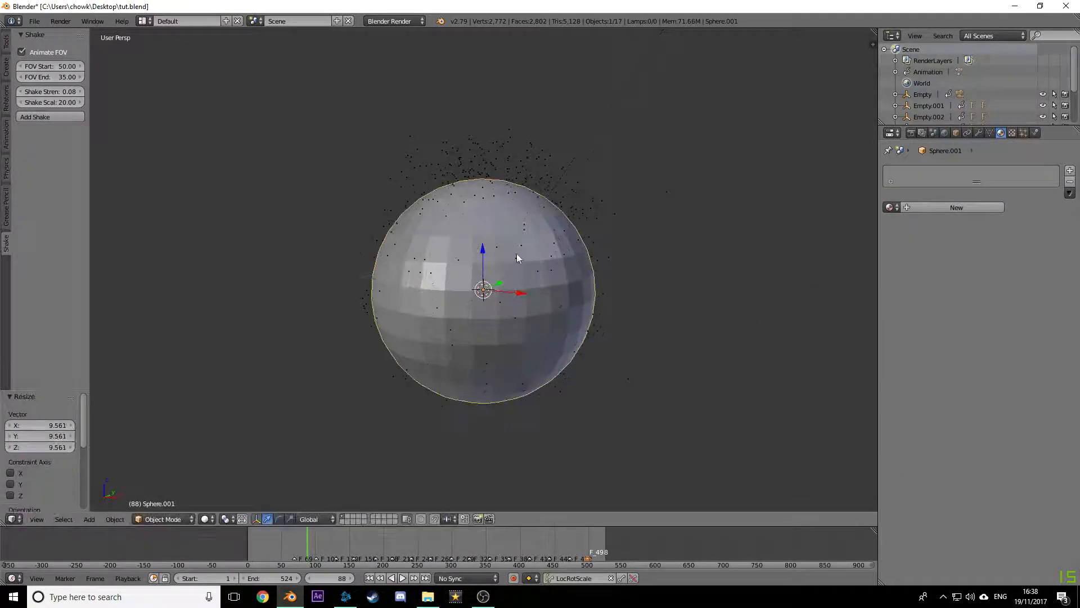
Step: Move the new sphere up about 1.99 along Z and scale it by about 2.133
drag(483, 250, 501, 215)
key(s)
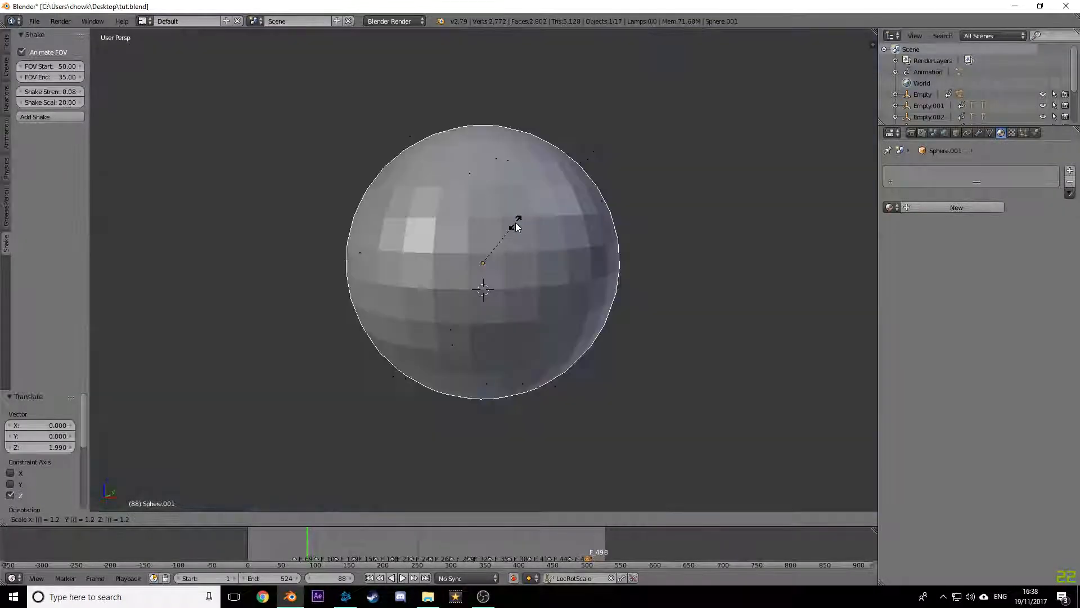
click(711, 121)
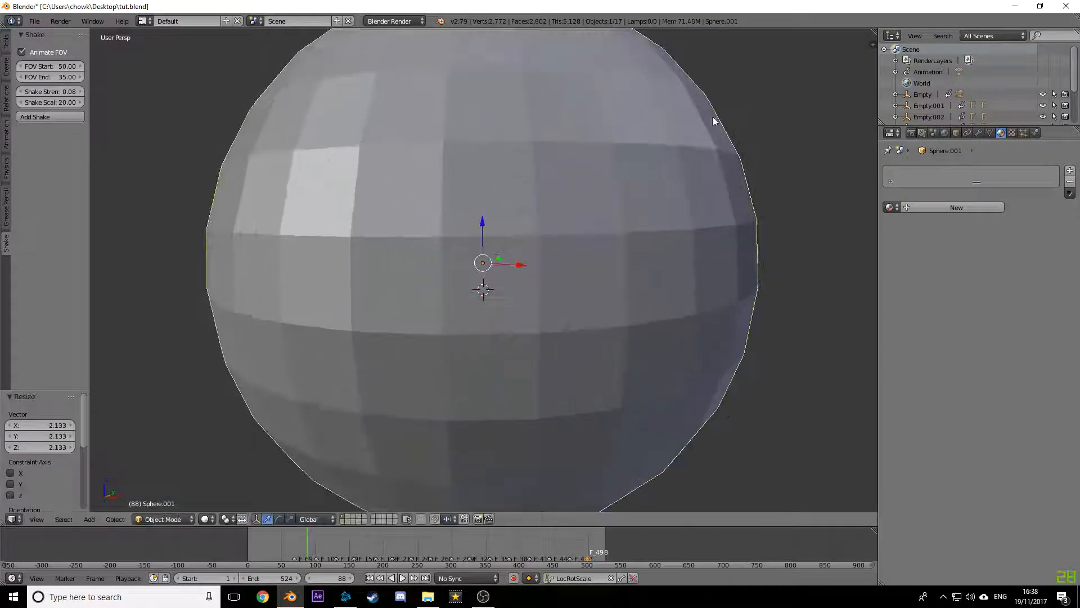
Step: Subdivide the whole mesh of the new sphere once in Edit Mode and return to Object Mode
scroll(599, 242, down, 4)
key(Tab)
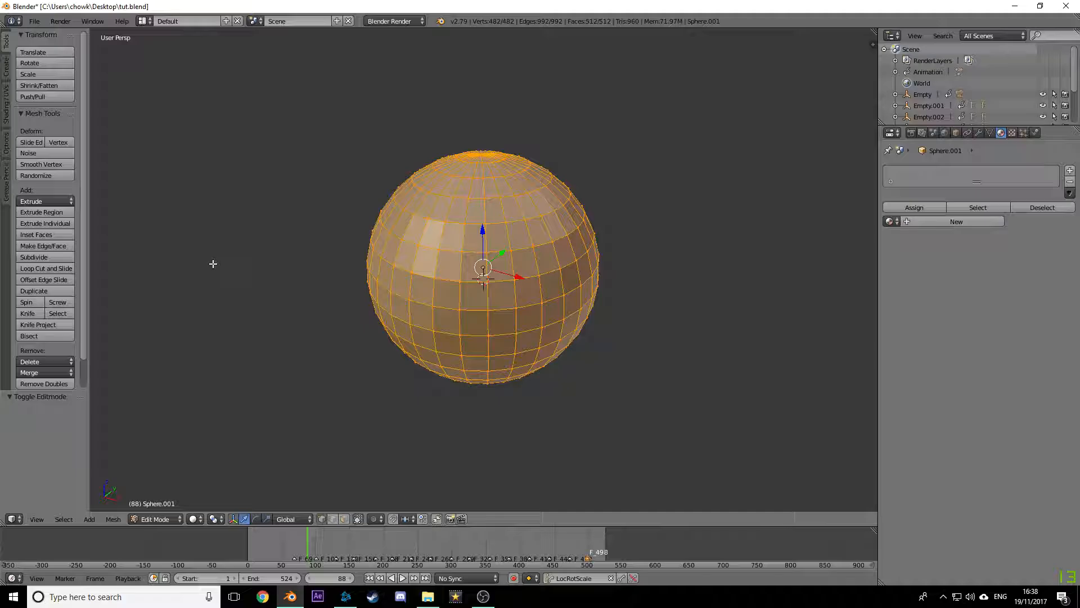
click(39, 255)
key(Tab)
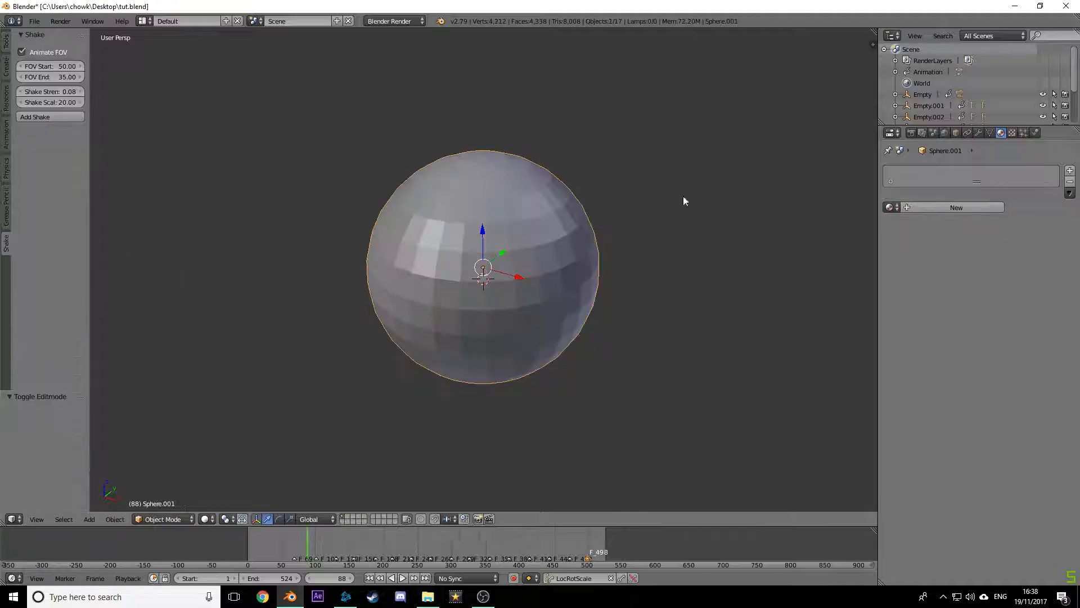
Step: Add a Displace modifier to the sphere and give it a new texture of type Clouds
click(979, 132)
click(970, 171)
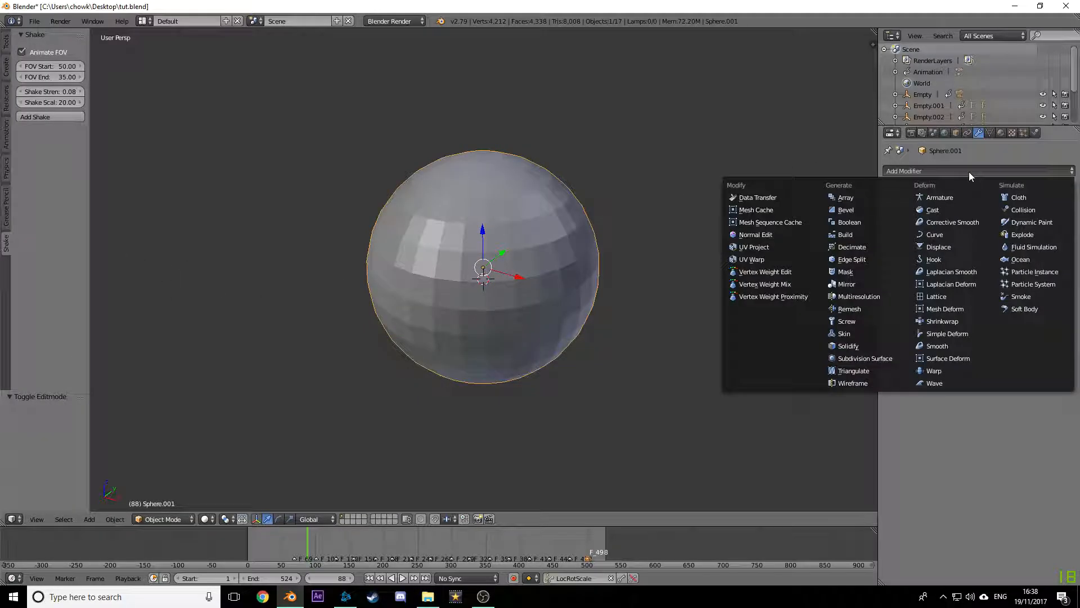
click(958, 249)
click(1011, 134)
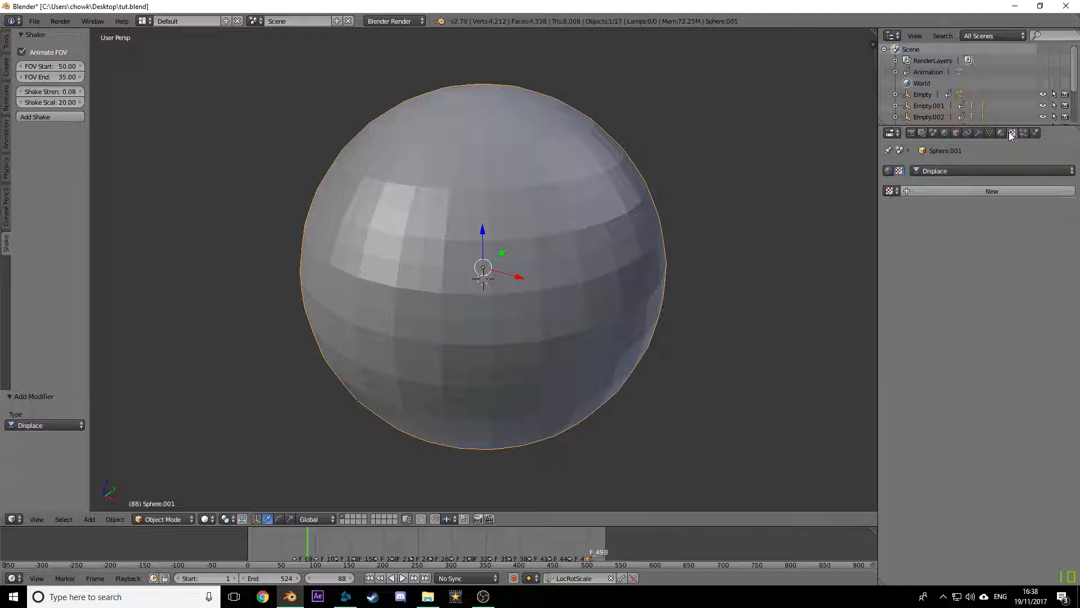
click(965, 192)
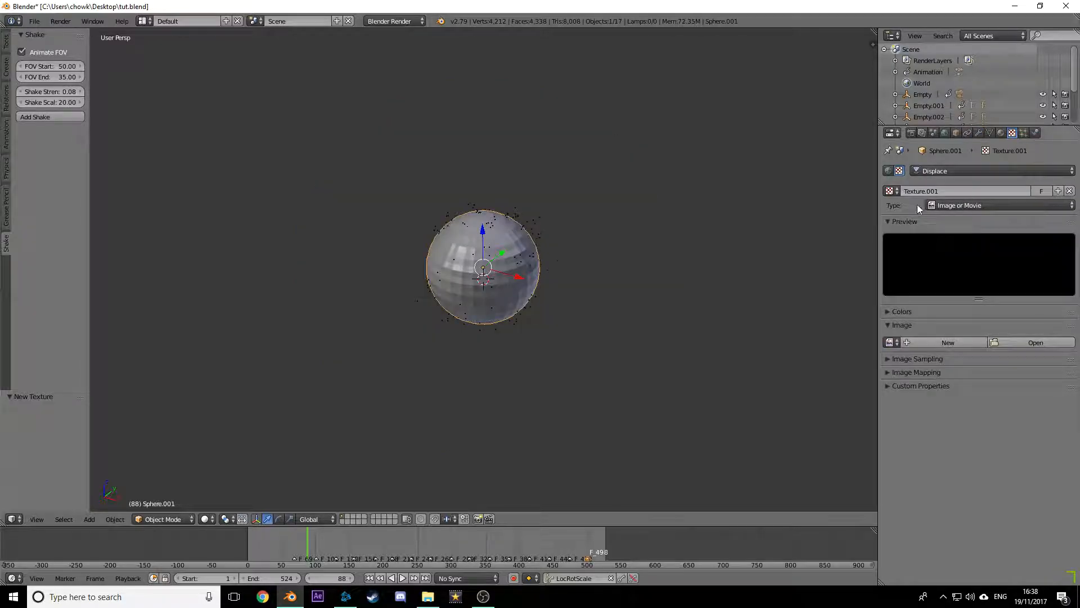
click(950, 206)
click(961, 245)
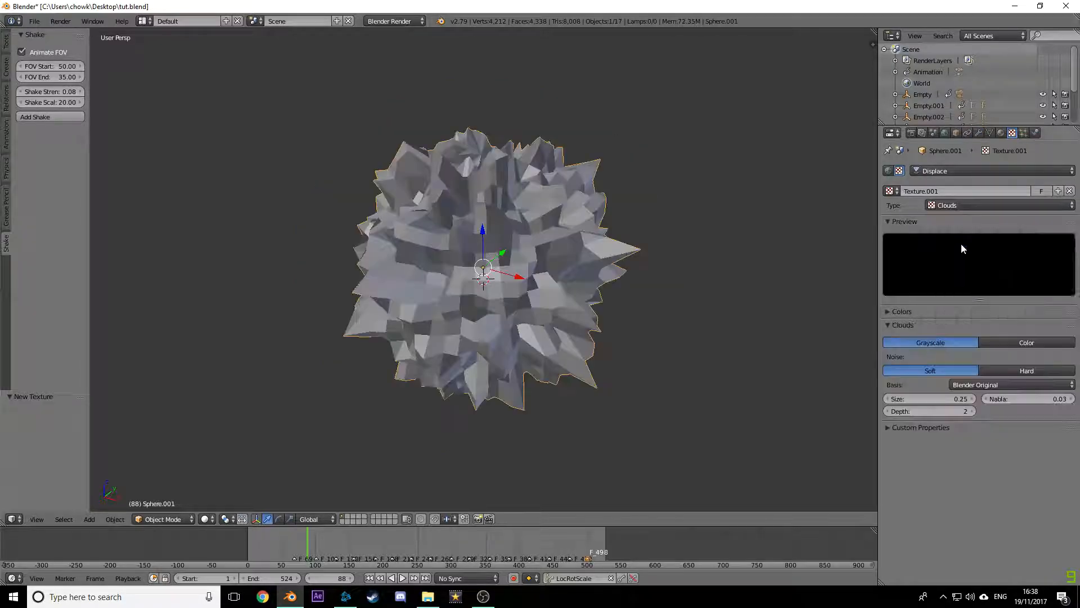
Step: Set the Displace modifier's midlevel to 0.480 and its strength to 20.6
click(978, 133)
drag(932, 295, 930, 294)
drag(1027, 295, 1069, 295)
scroll(369, 352, down, 8)
middle_drag(493, 346, 698, 279)
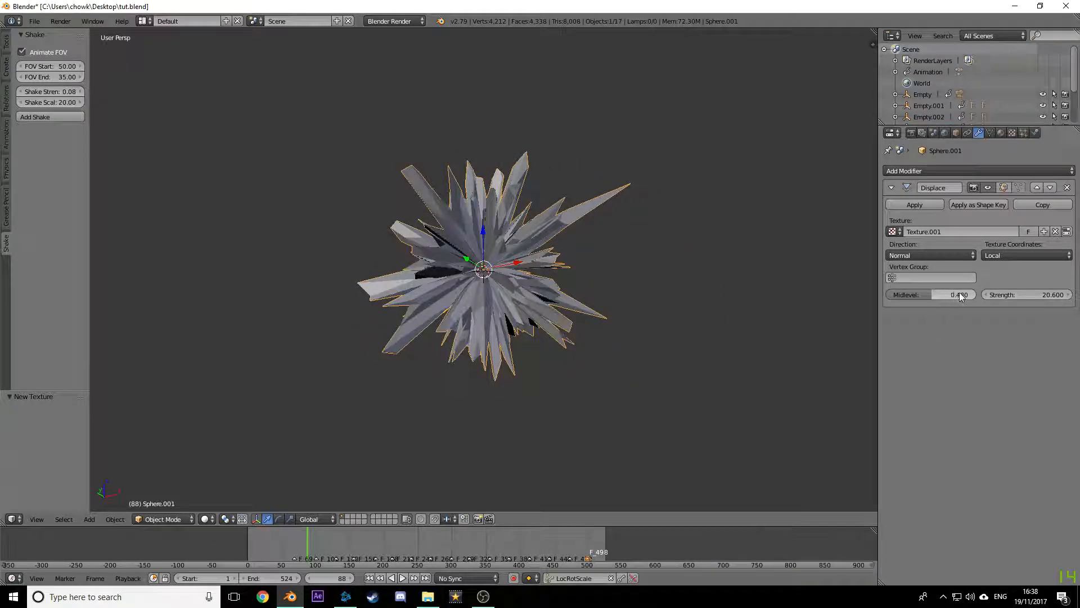
Step: Try applying the Displace modifier and giving the sphere a new Halo material, and undo both
click(924, 205)
scroll(695, 286, up, 2)
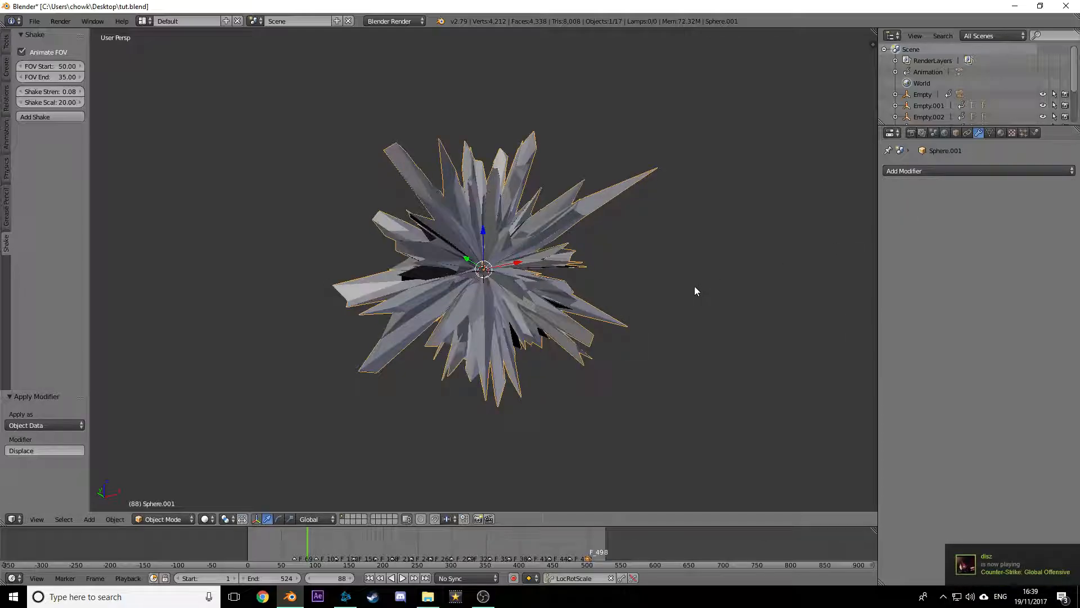
click(1002, 134)
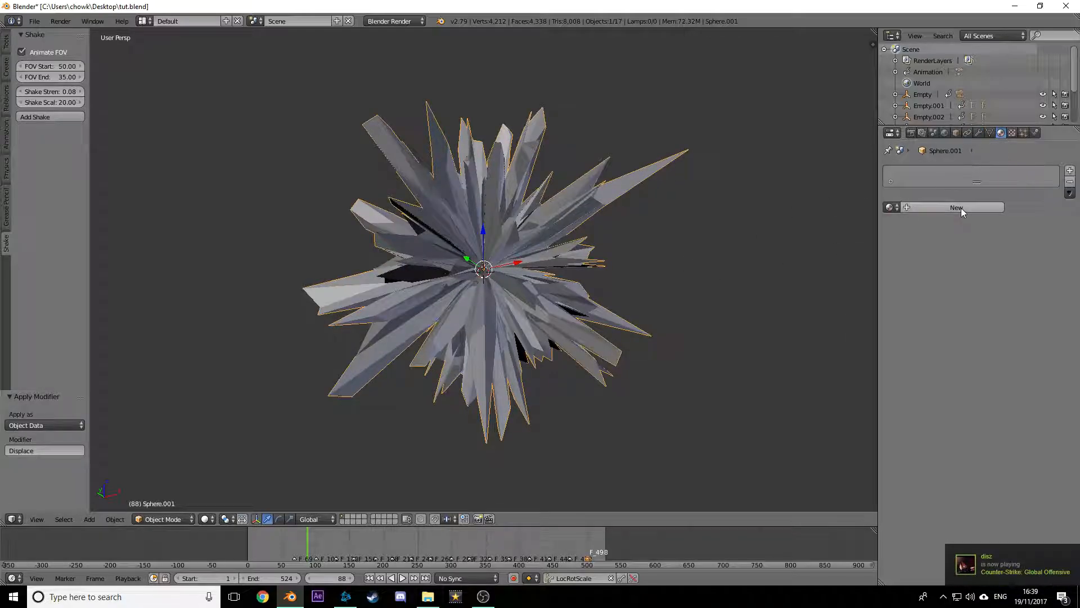
click(961, 207)
click(1051, 221)
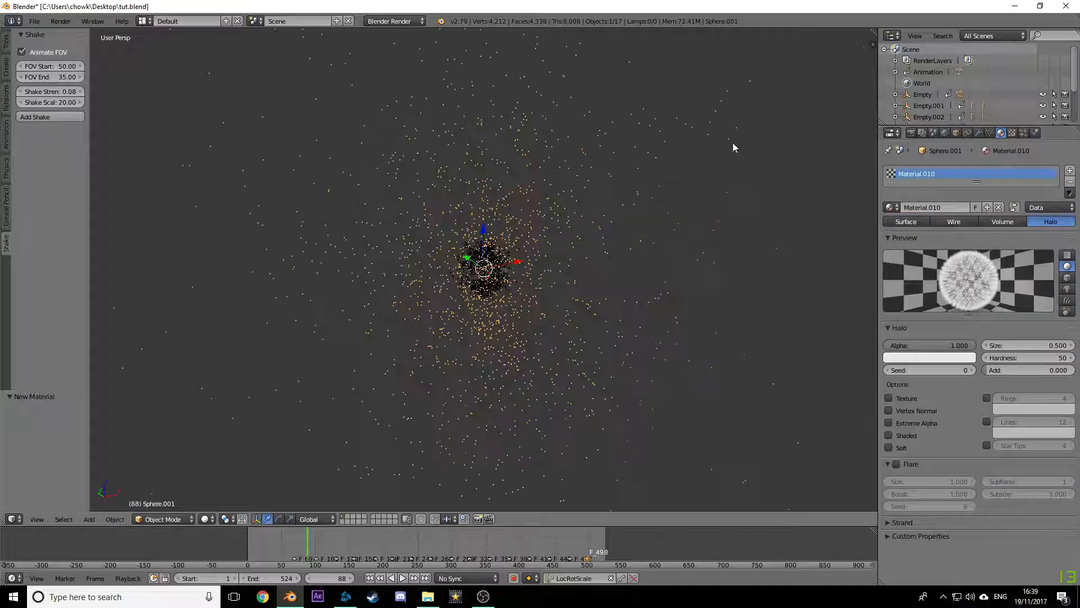
key(ctrl+z)
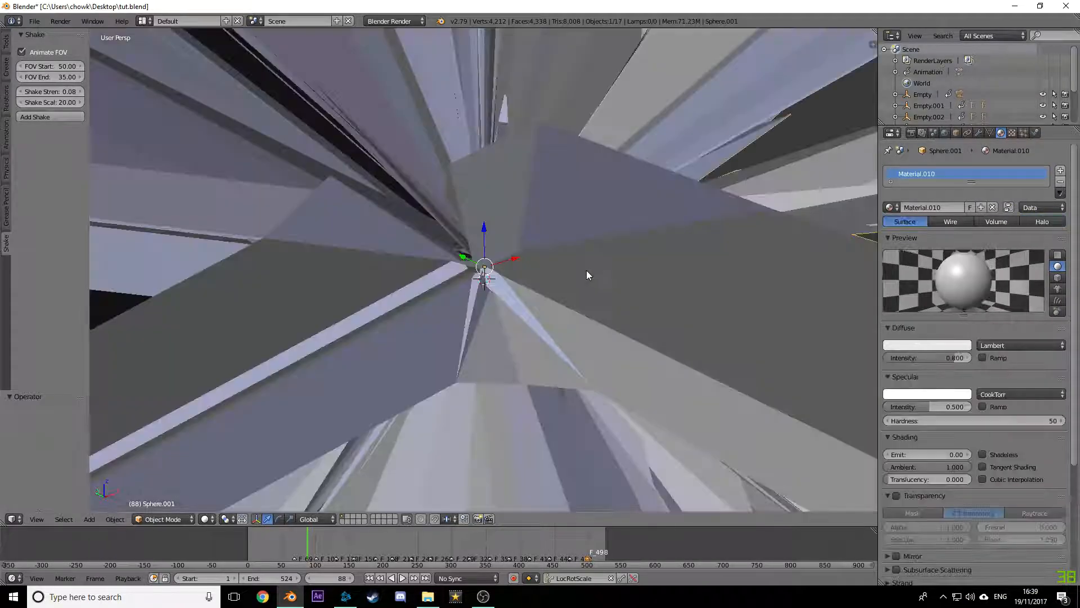
key(ctrl+z)
Step: Set the Displace modifier's midlevel to 0 and strength to 33.6, and apply the modifier to the sphere
click(980, 133)
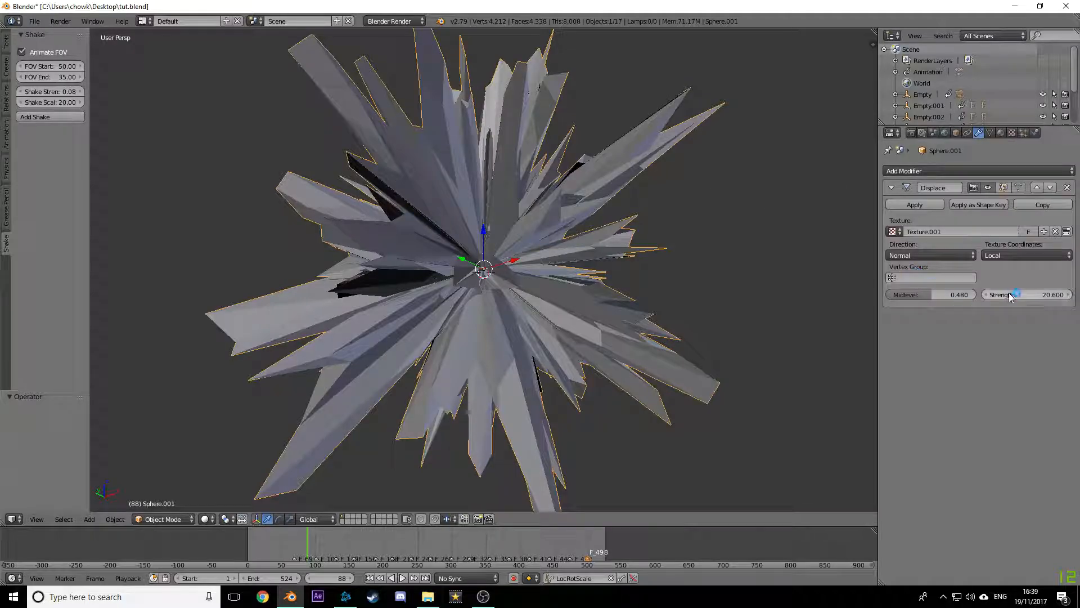
drag(1009, 296, 1042, 296)
drag(966, 297, 923, 295)
scroll(651, 262, down, 5)
middle_drag(651, 263, 690, 264)
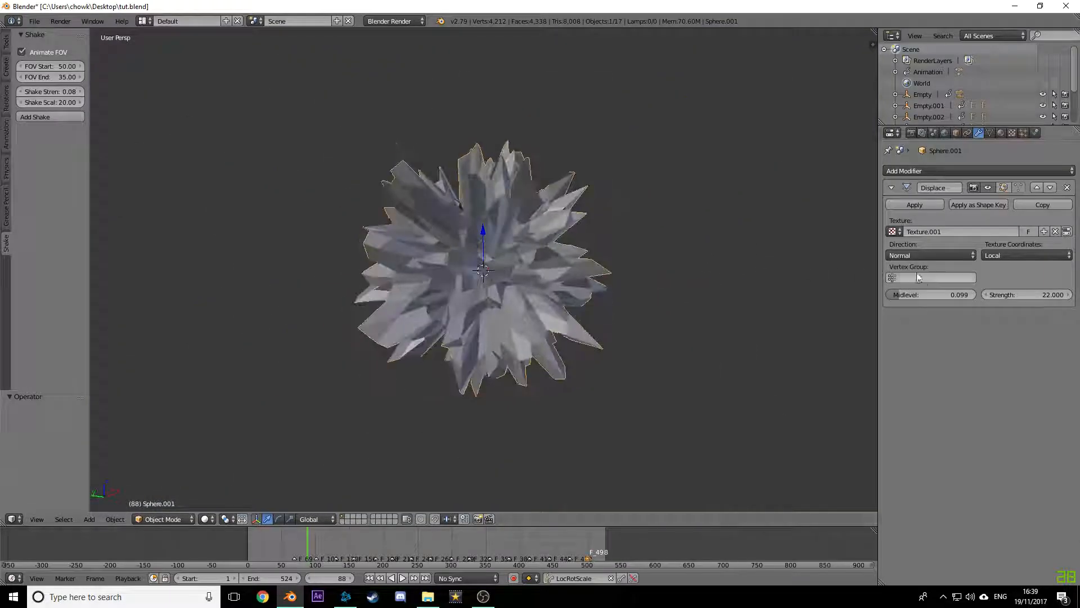
drag(924, 295, 904, 295)
drag(1015, 296, 1079, 296)
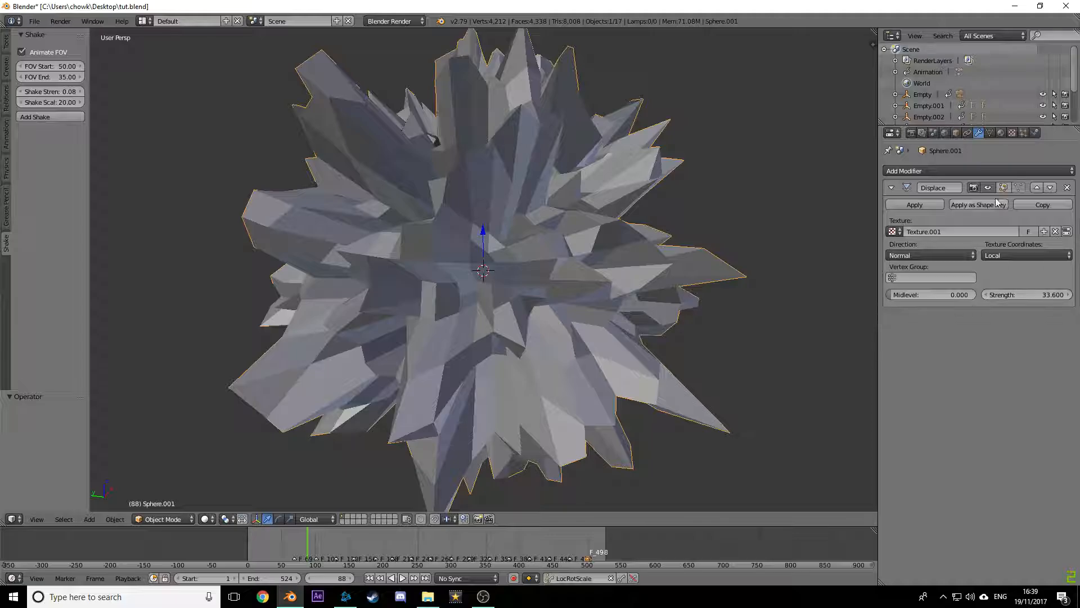
click(917, 204)
Step: Give the spiky displaced sphere a new material of type Halo
click(1001, 132)
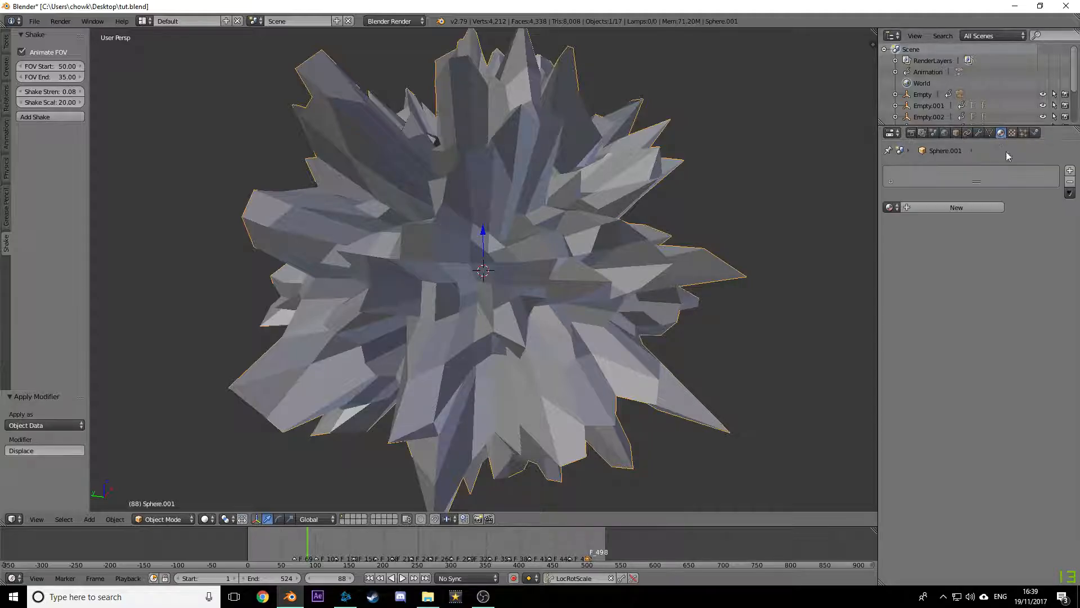
scroll(677, 259, up, 1)
middle_drag(678, 260, 682, 272)
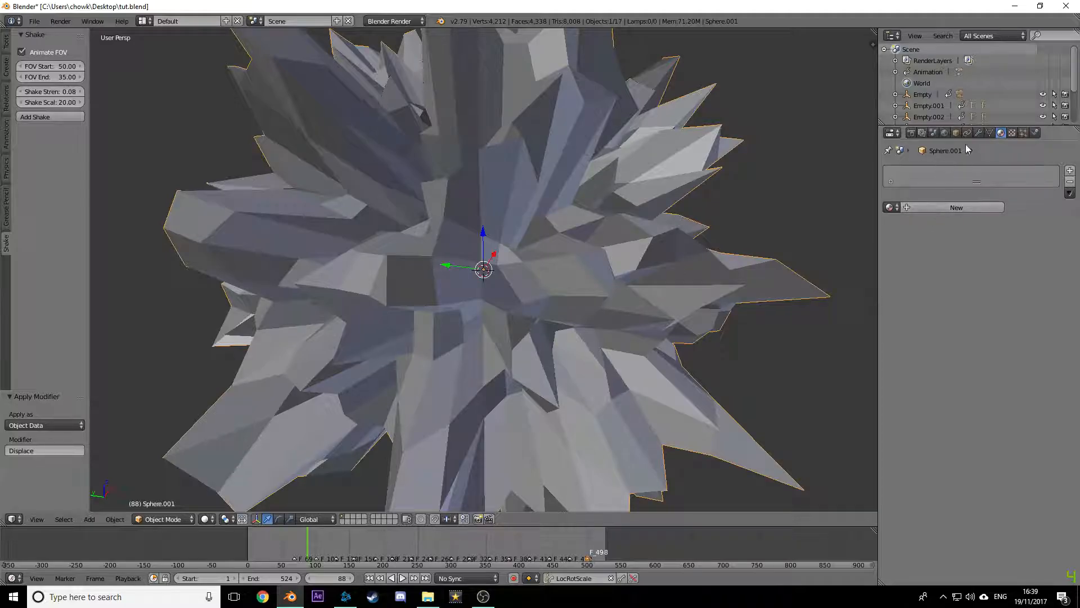
click(978, 133)
click(1001, 133)
click(955, 208)
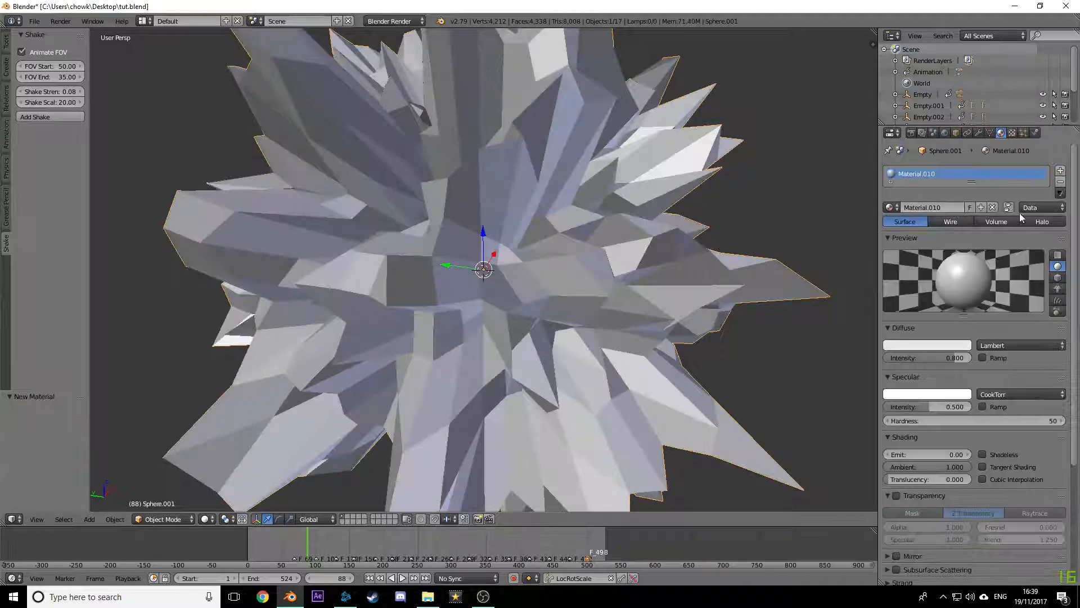
click(1051, 221)
Step: Shrink the halo sphere in several passes, the first by 0.478, and move it about -8.069 along Y
key(s)
click(633, 197)
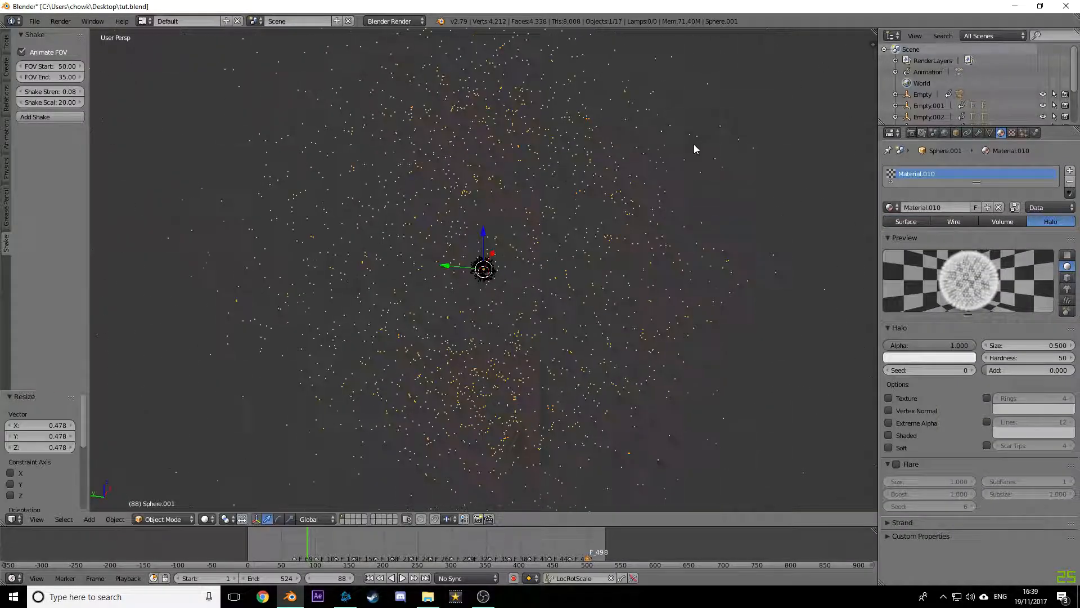
key(s)
click(608, 208)
key(s)
click(584, 219)
drag(457, 266, 849, 348)
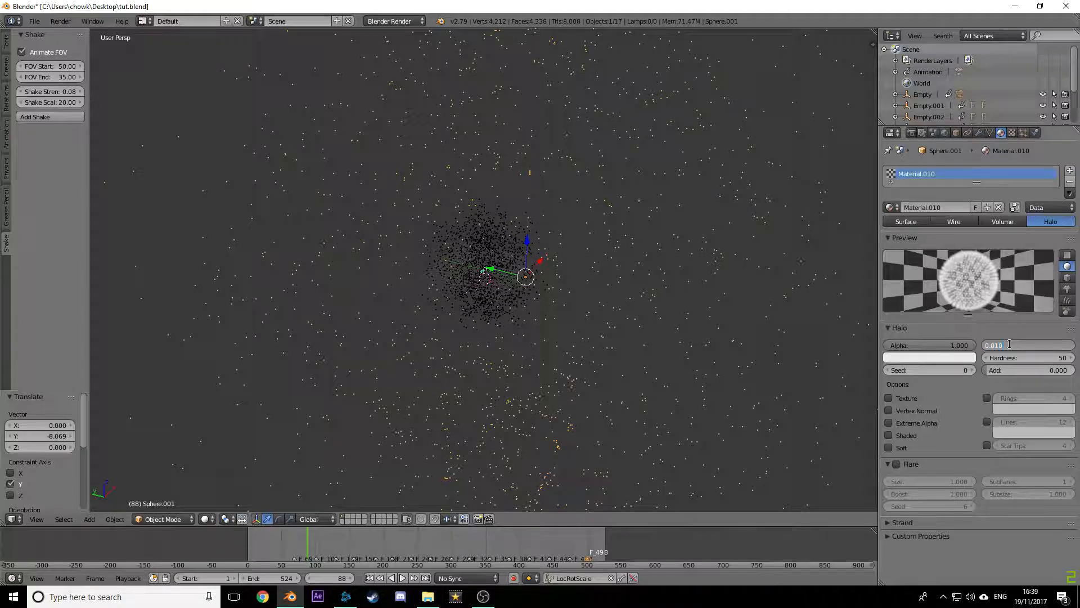
Step: Set the halo material's size to 0.010, its hardness to 0 and its colour to cyan
key(Return)
drag(1016, 357, 974, 357)
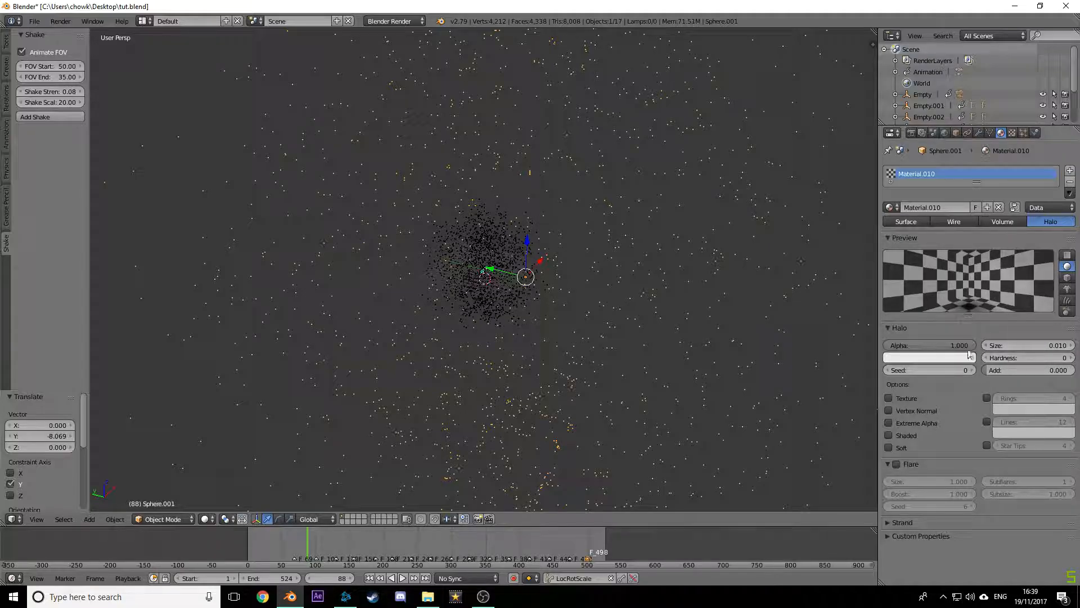
click(933, 357)
drag(918, 236, 919, 203)
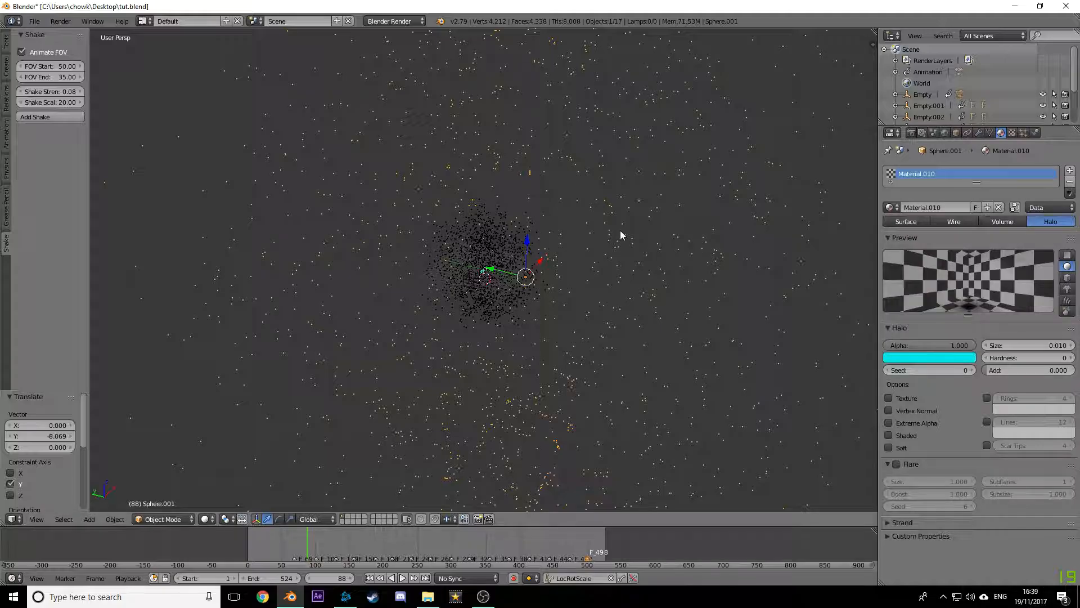
Step: Render frame 88, examine the particles around the NAME letters up close and return to the 3D View
key(F12)
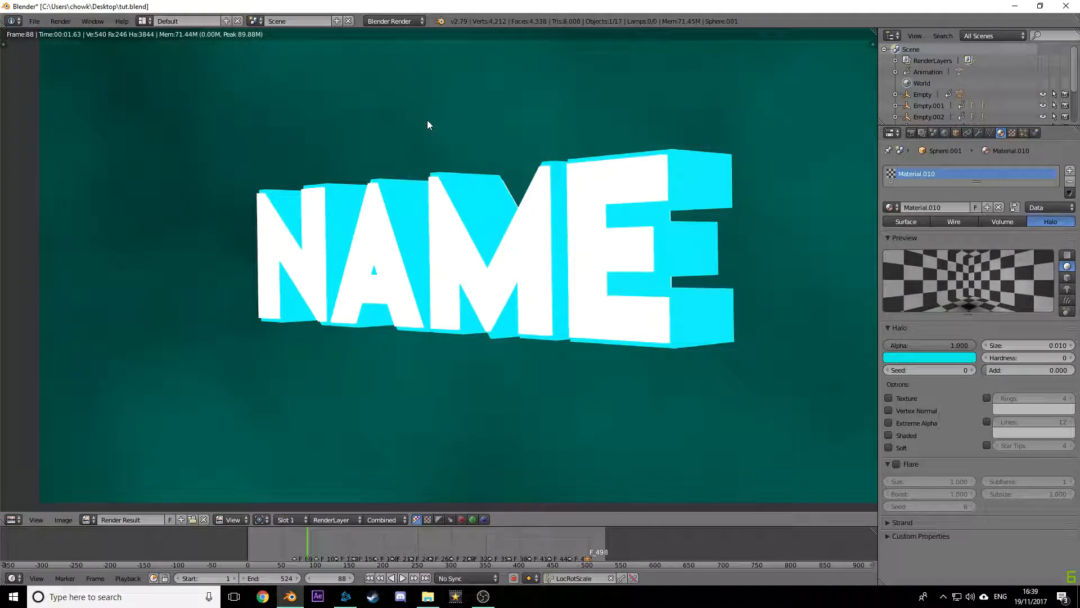
scroll(419, 138, down, 1)
scroll(430, 162, up, 7)
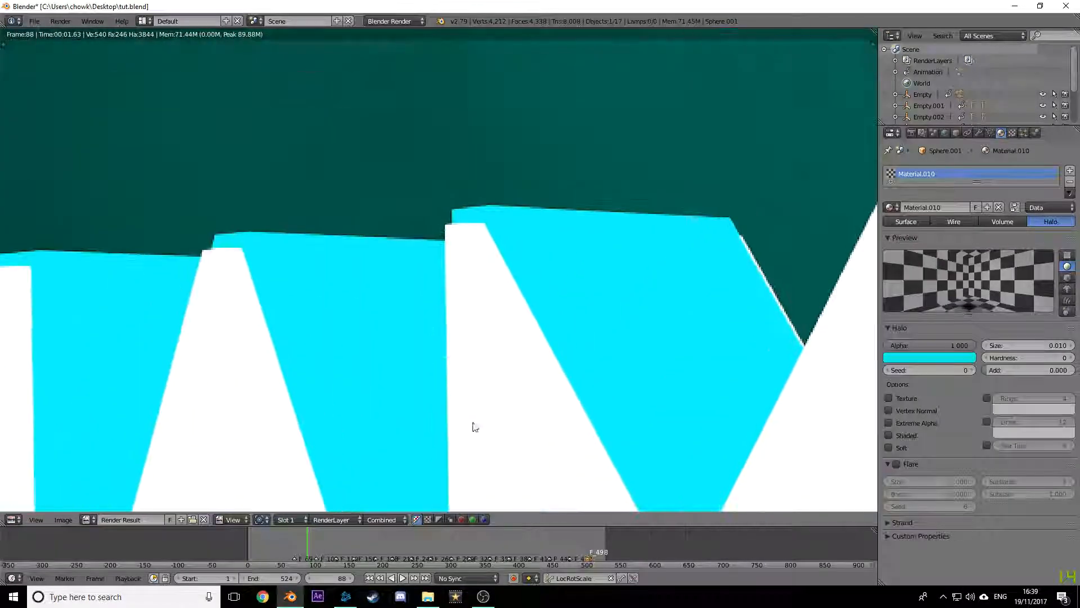
scroll(472, 427, down, 5)
scroll(431, 253, up, 5)
click(11, 519)
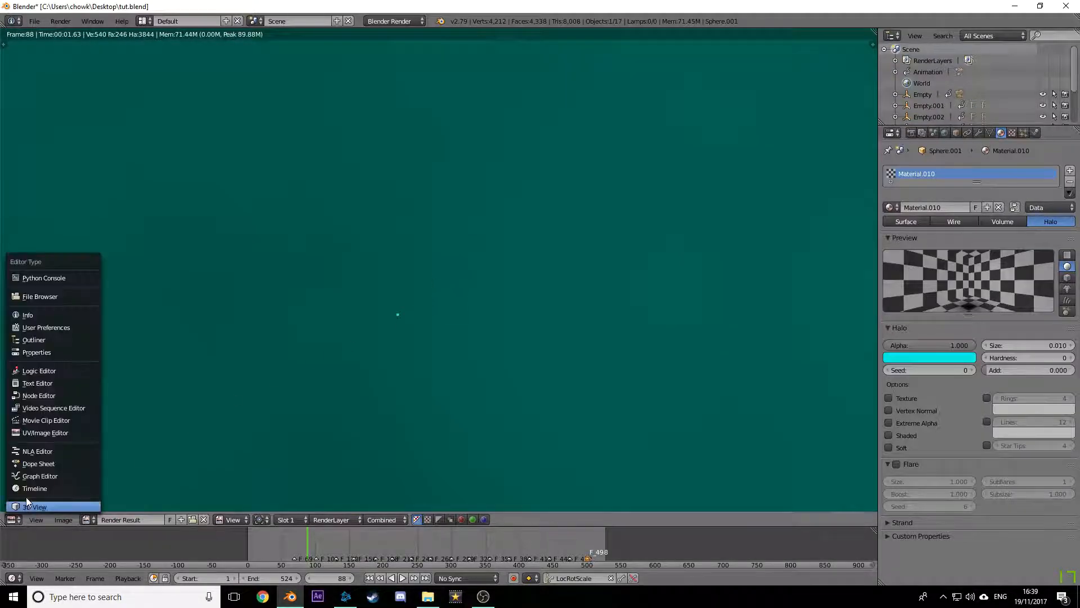
click(25, 499)
Step: Shrink the halo sphere and shift it along Y by about 18.635 and back by about 11.435 to centre it on the inner sphere
click(580, 205)
drag(484, 270, 457, 263)
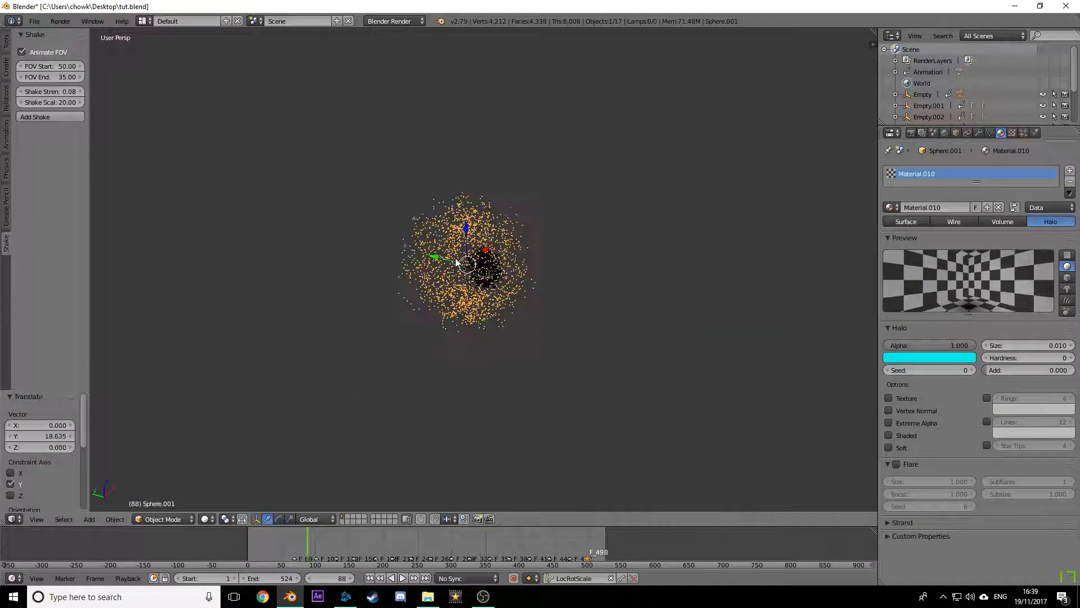
key(KP_0)
middle_drag(476, 256, 480, 254)
scroll(480, 253, down, 2)
key(g)
key(y)
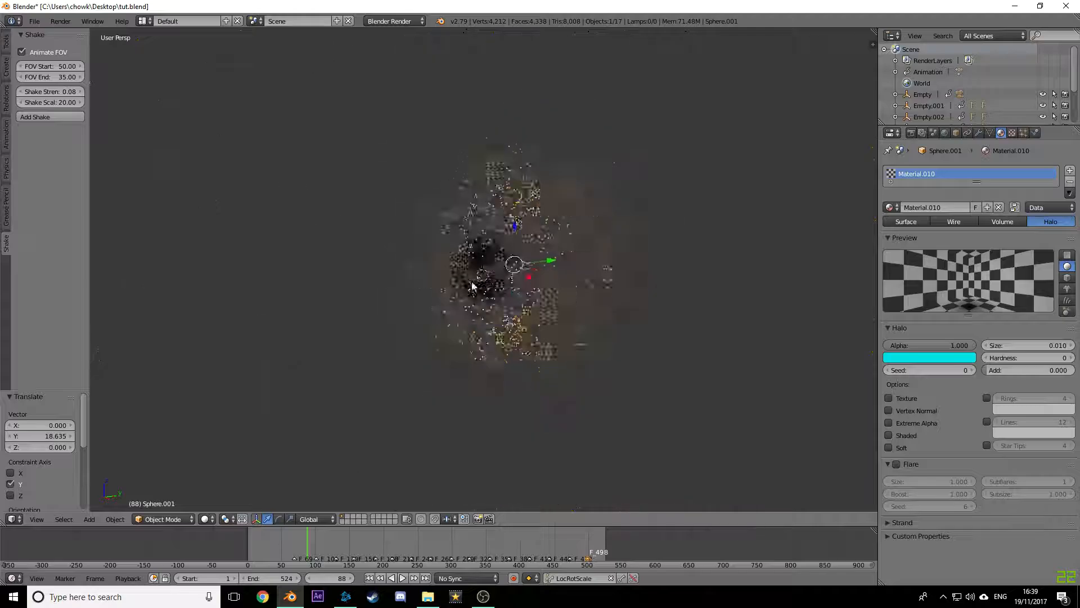
click(501, 265)
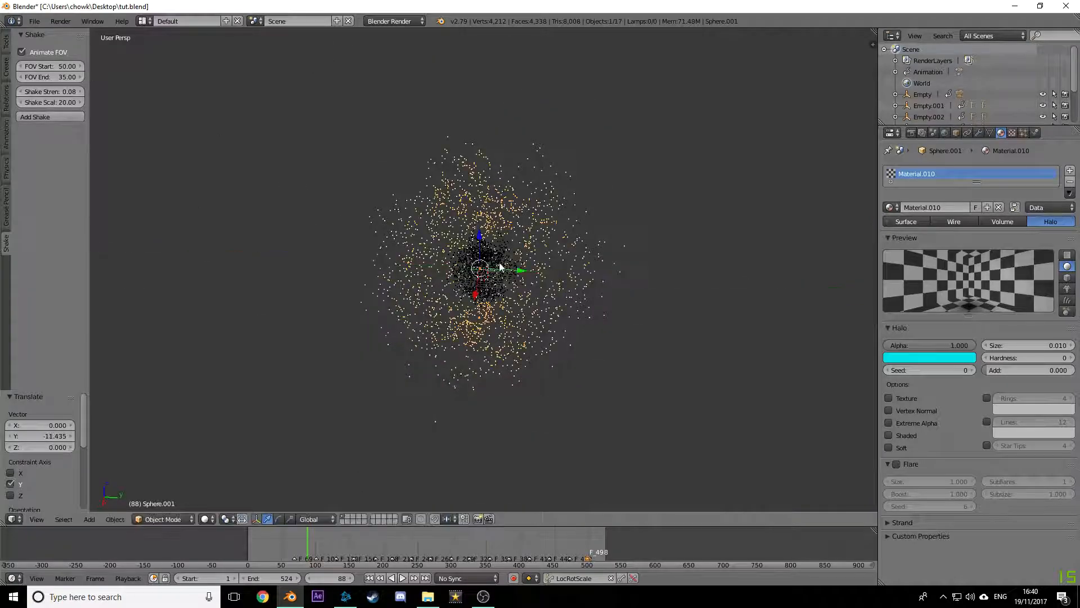
Step: Render frame 88 to check the recentred particle sphere behind the letters and return to the 3D View
key(F12)
scroll(515, 228, down, 5)
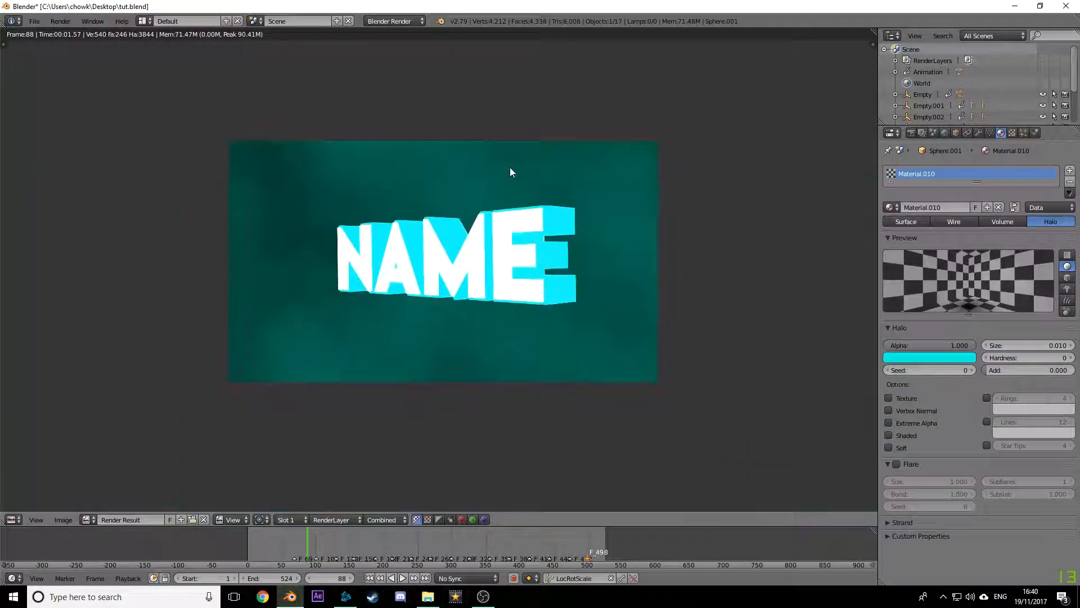
scroll(510, 167, up, 2)
click(11, 520)
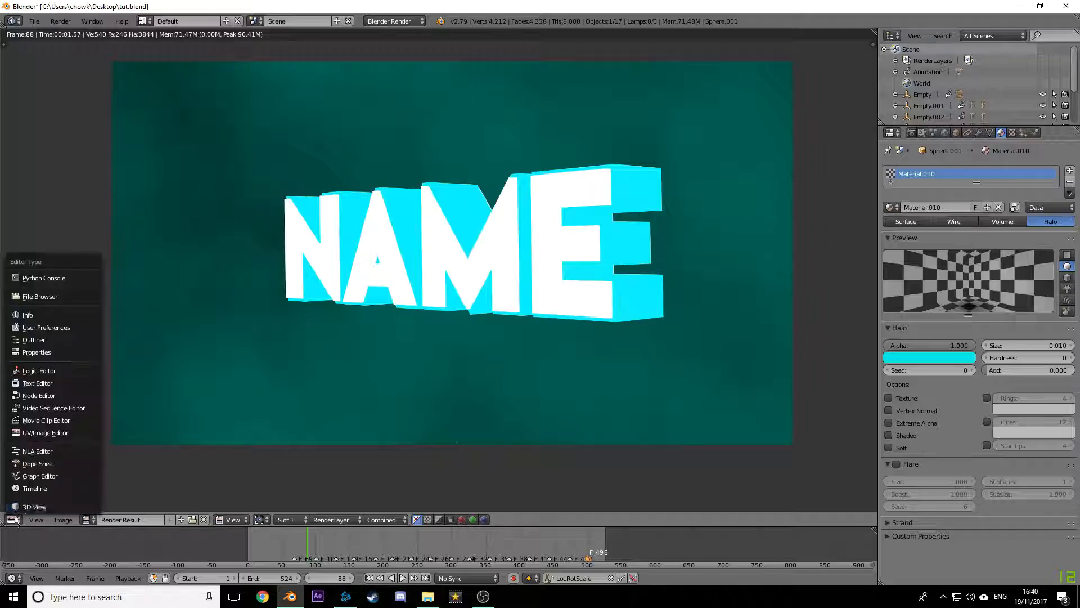
click(22, 509)
Step: Scale the halo sphere by about 0.73 and move it slightly along Y
key(s)
right_click(601, 201)
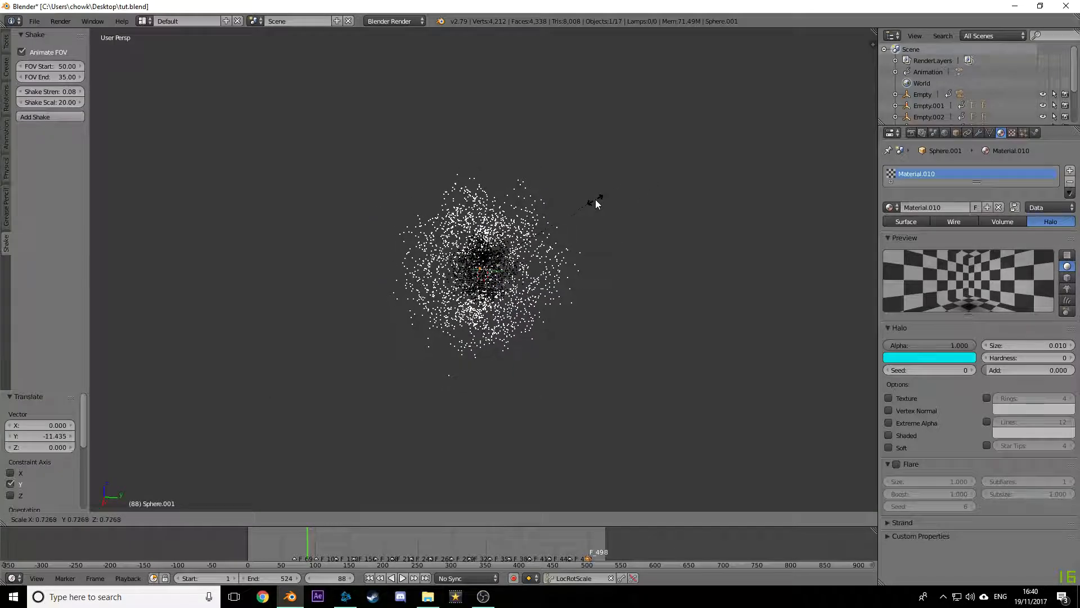
key(g)
key(y)
click(508, 271)
Step: Set the halo size to 0.015, checking it in renders of frame 88, and scale the halo sphere by 1.680
key(F12)
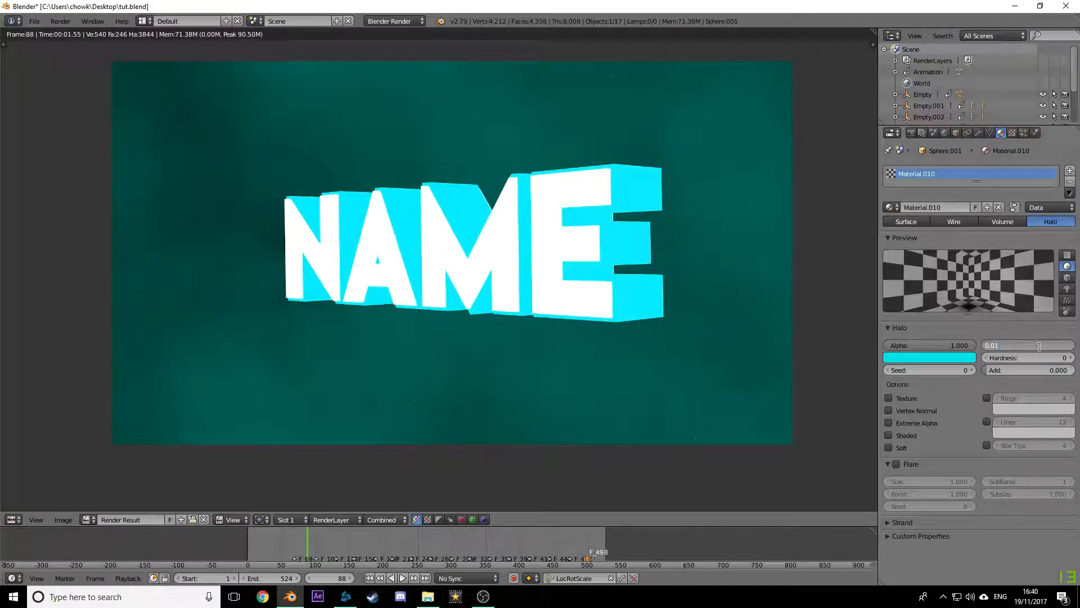
key(F12)
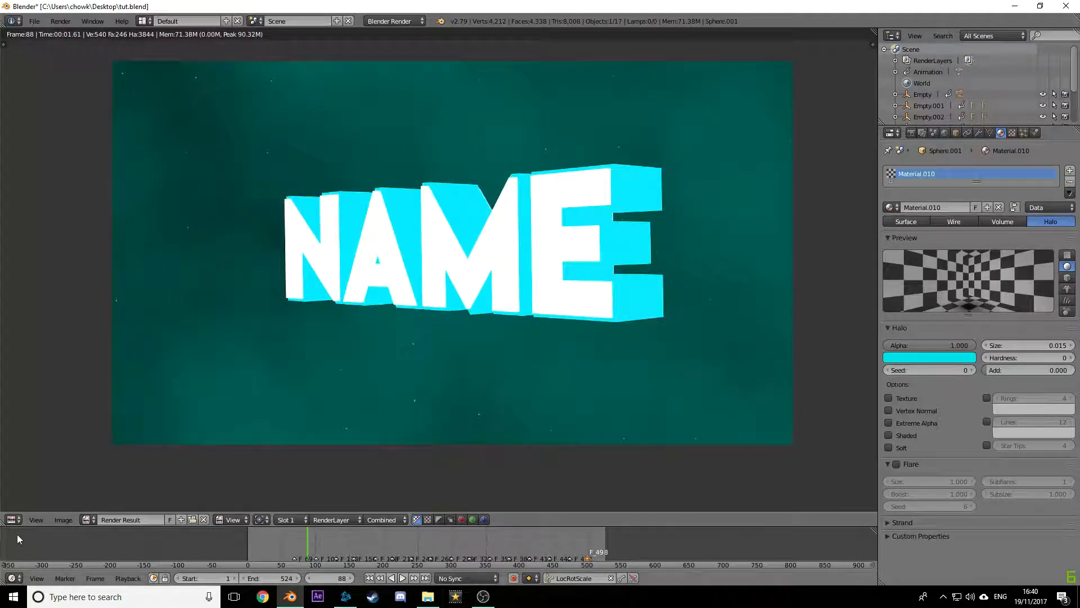
click(12, 519)
click(25, 505)
key(s)
click(790, 144)
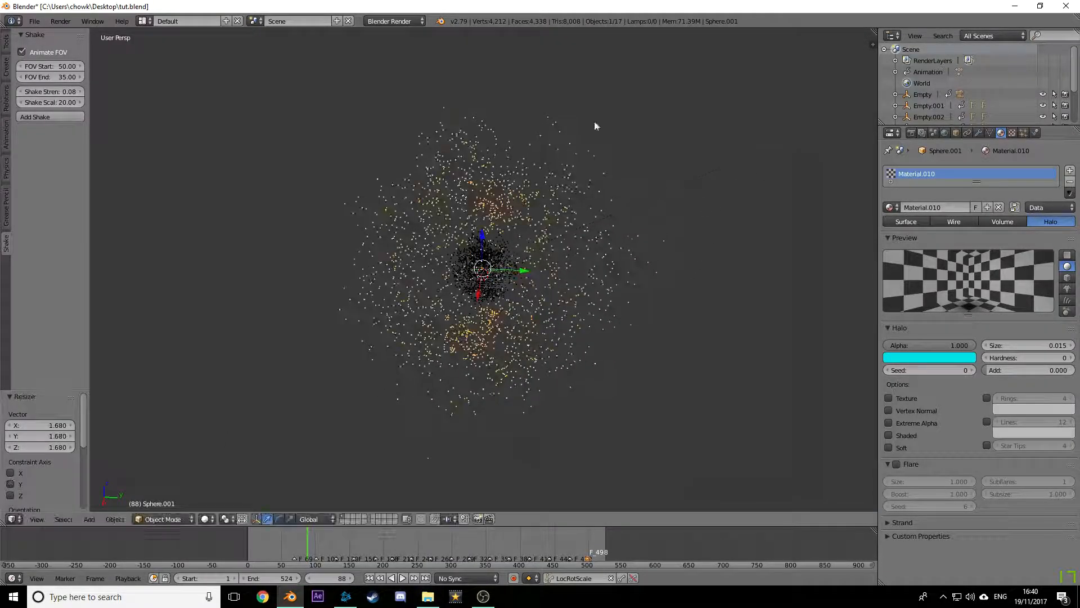
Step: Reduce the halo size to 0.013 and scale the halo sphere by 0.753, checking frame 88 in renders
key(F12)
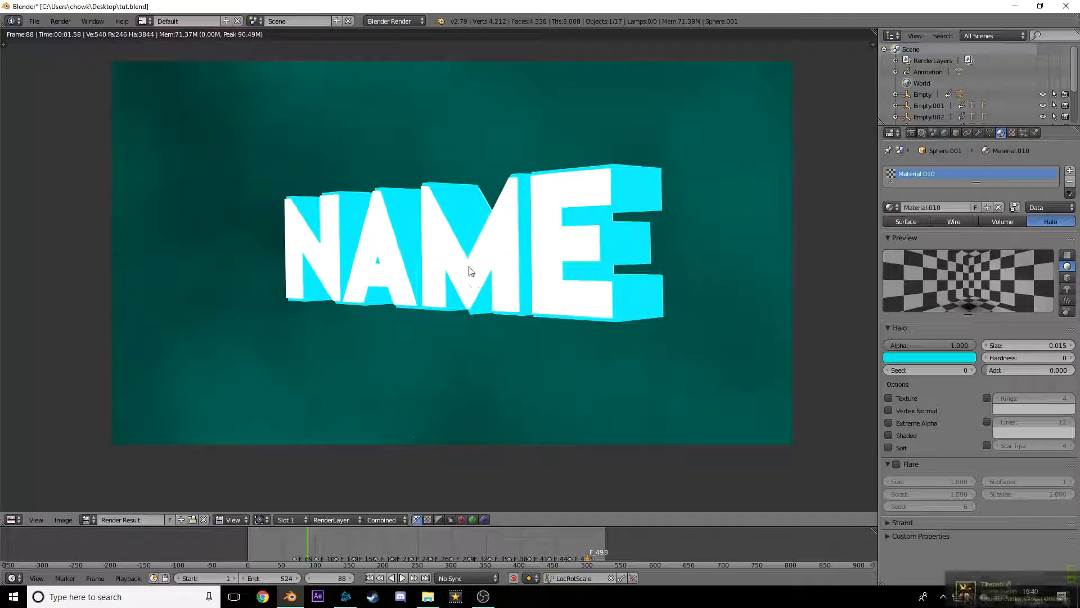
click(11, 519)
click(26, 503)
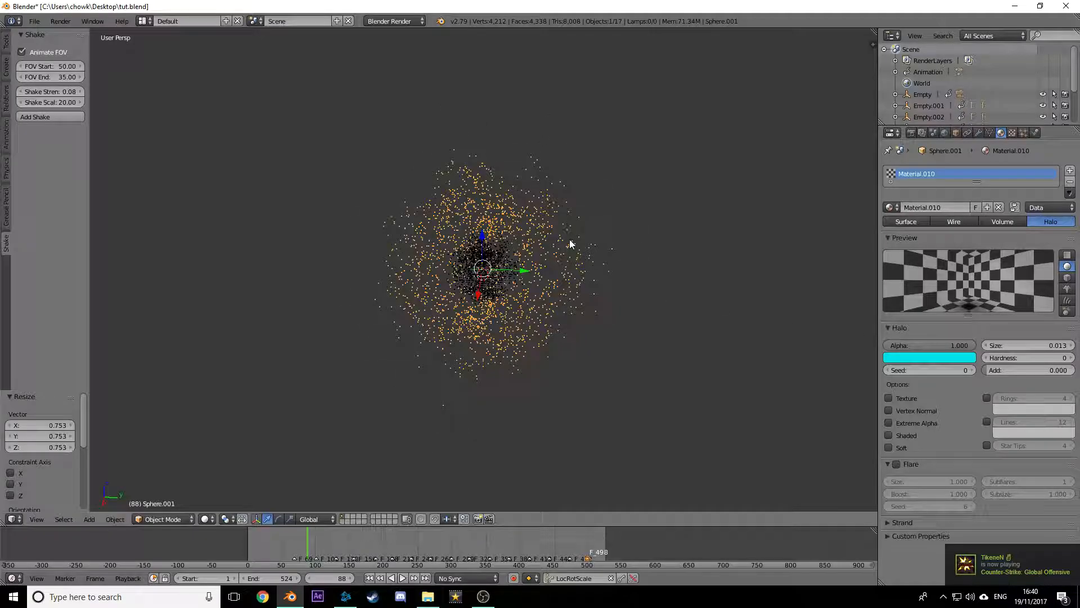
key(F12)
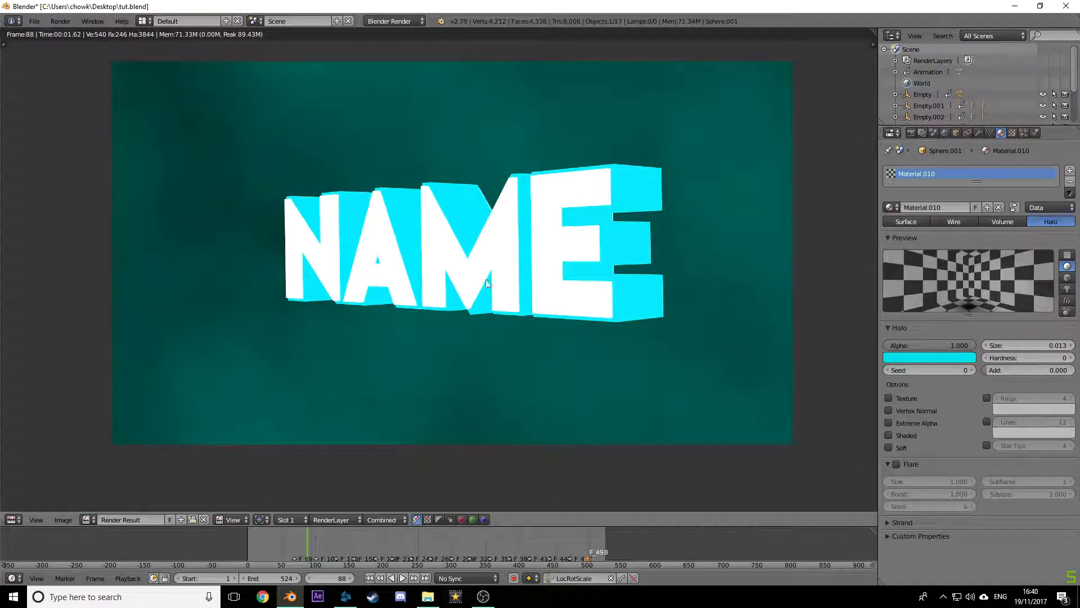
click(11, 520)
click(49, 496)
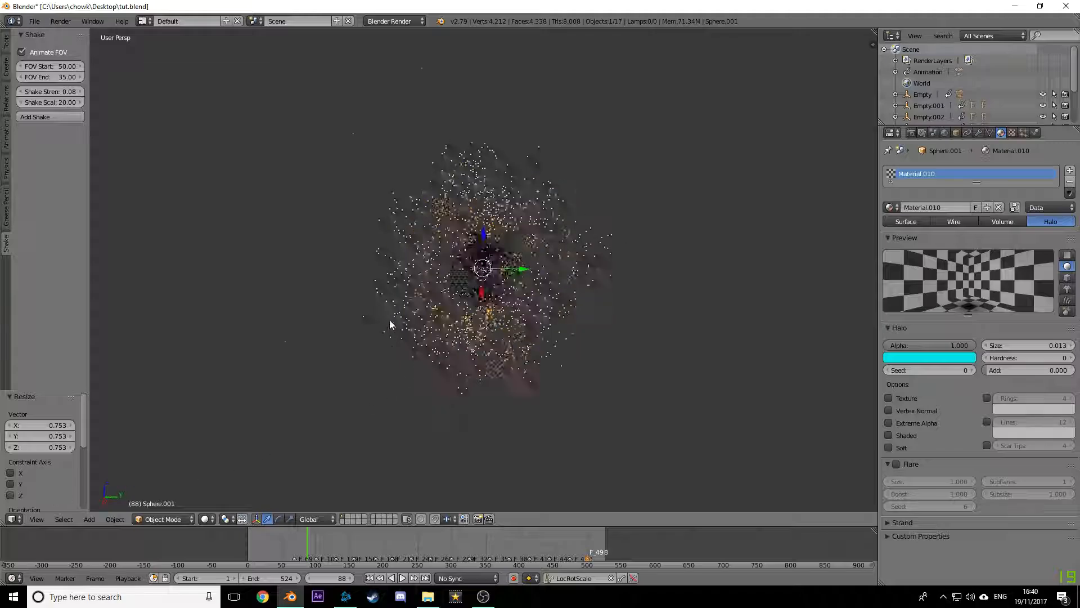
Step: Move the halo sphere down 0.464 along Z in the camera view and render frame 88 to check it
key(KP_0)
scroll(497, 173, down, 3)
drag(470, 164, 475, 211)
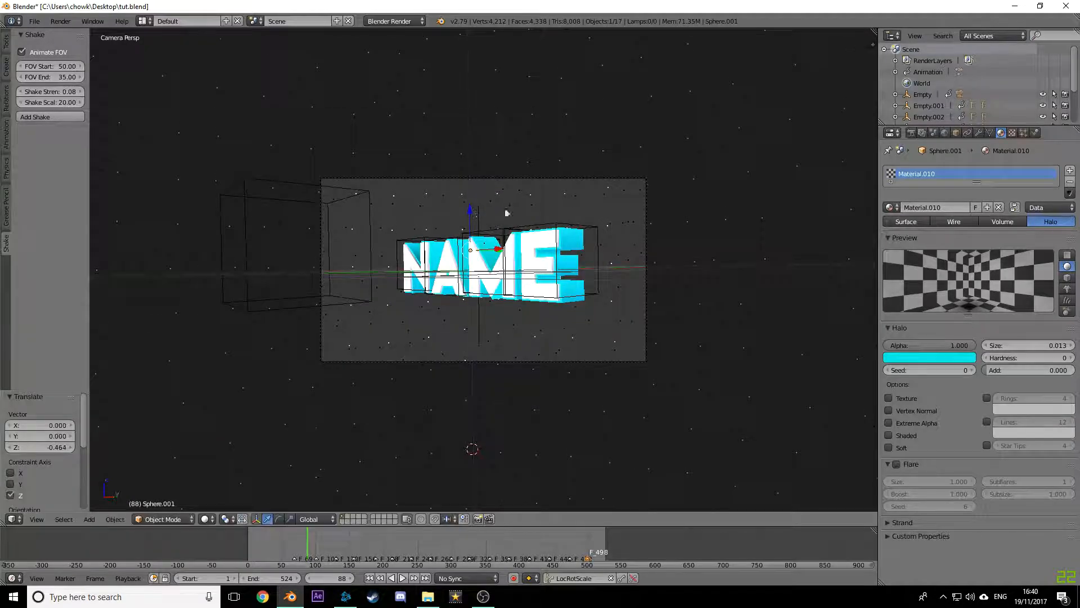
middle_drag(579, 223, 588, 238)
scroll(618, 282, down, 10)
mouse_move(618, 282)
middle_down()
mouse_move(596, 316)
mouse_move(636, 291)
middle_up()
scroll(636, 291, down, 5)
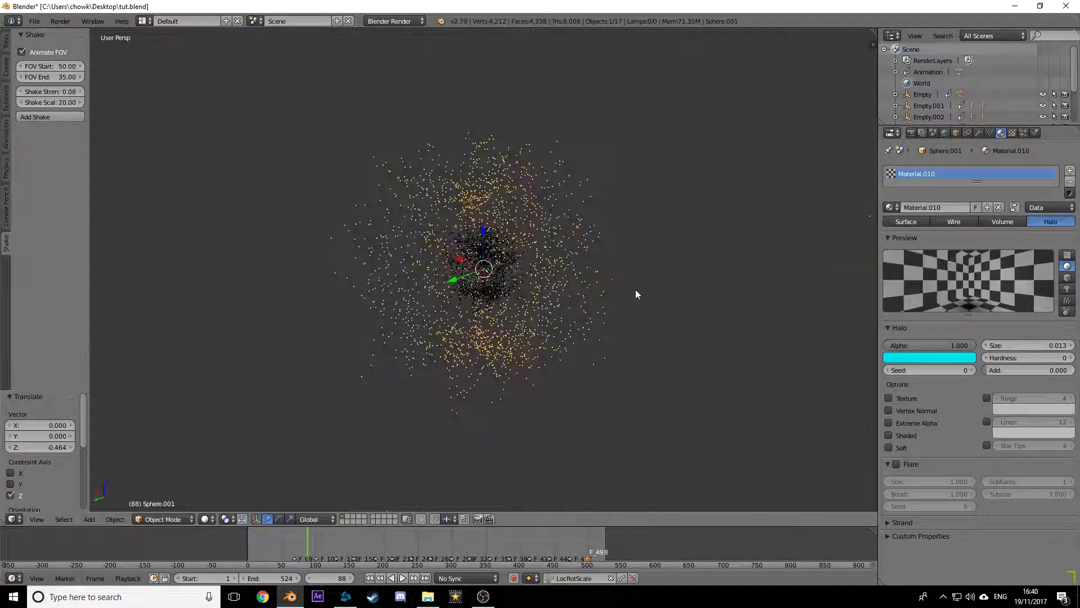
key(KP_0)
key(F12)
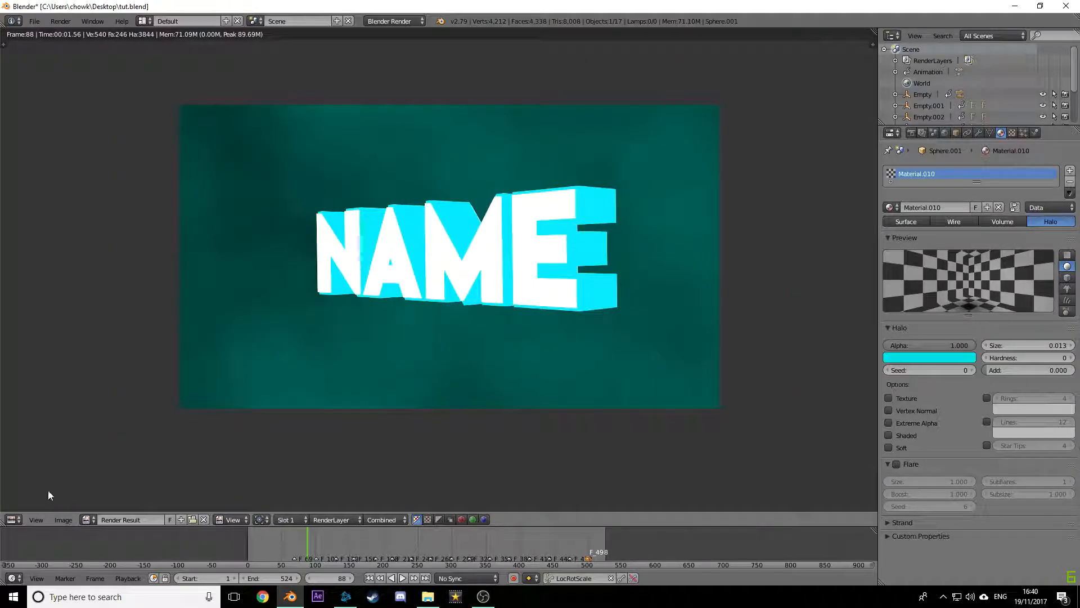
key(Escape)
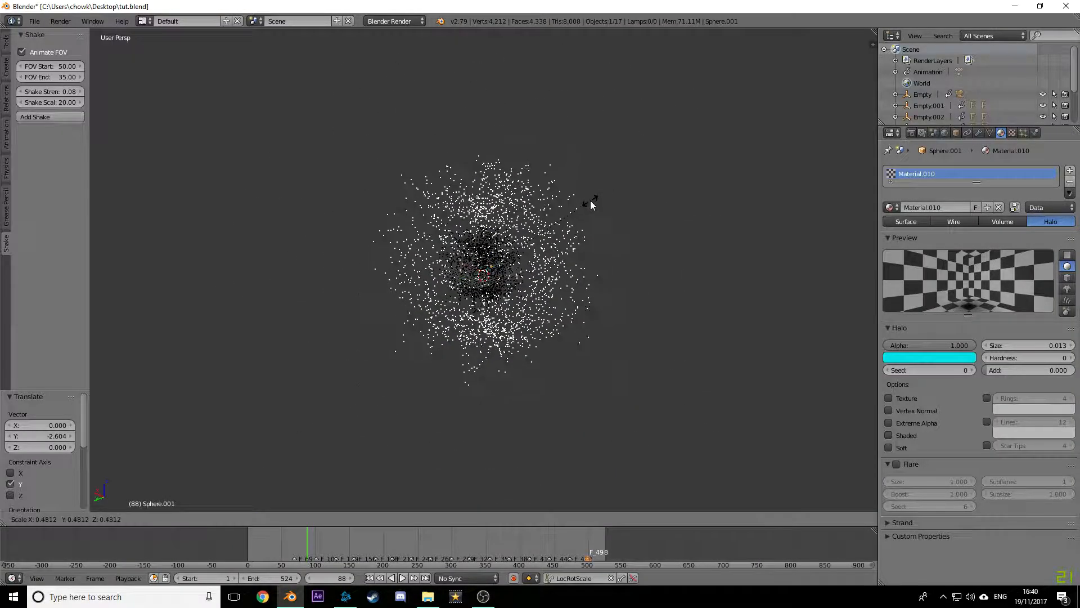
Step: Render frames 88 and 215 to check the particles behind the letters and return to the 3D View
key(F12)
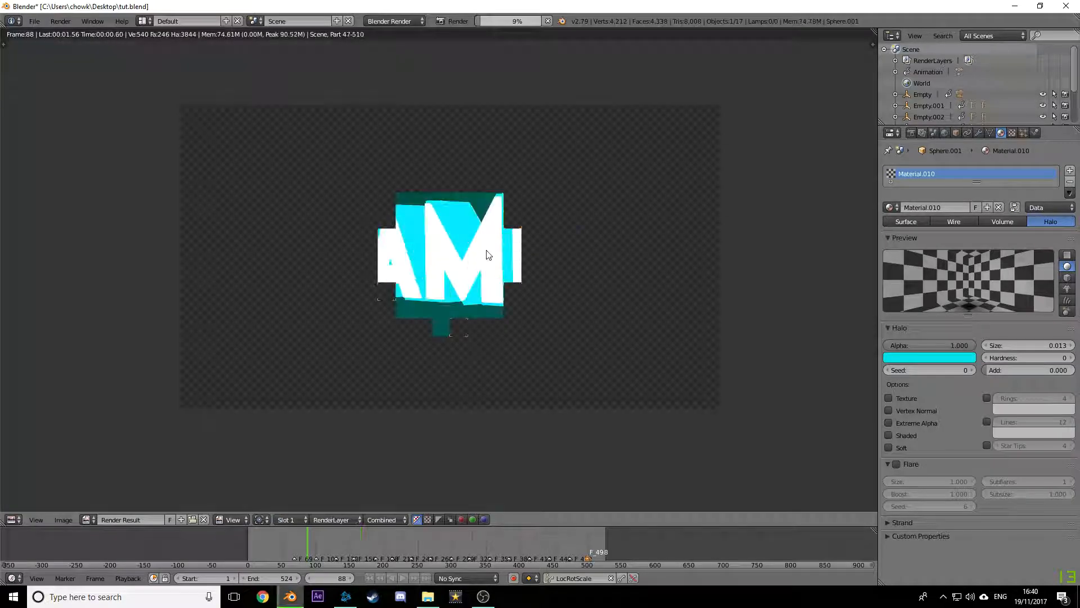
drag(327, 538, 394, 538)
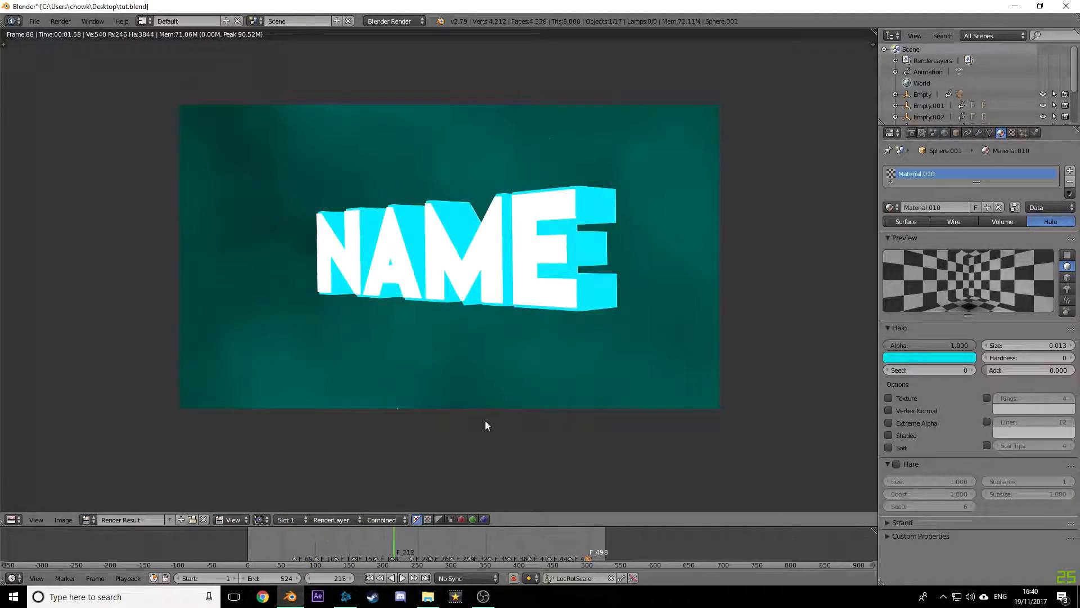
key(F12)
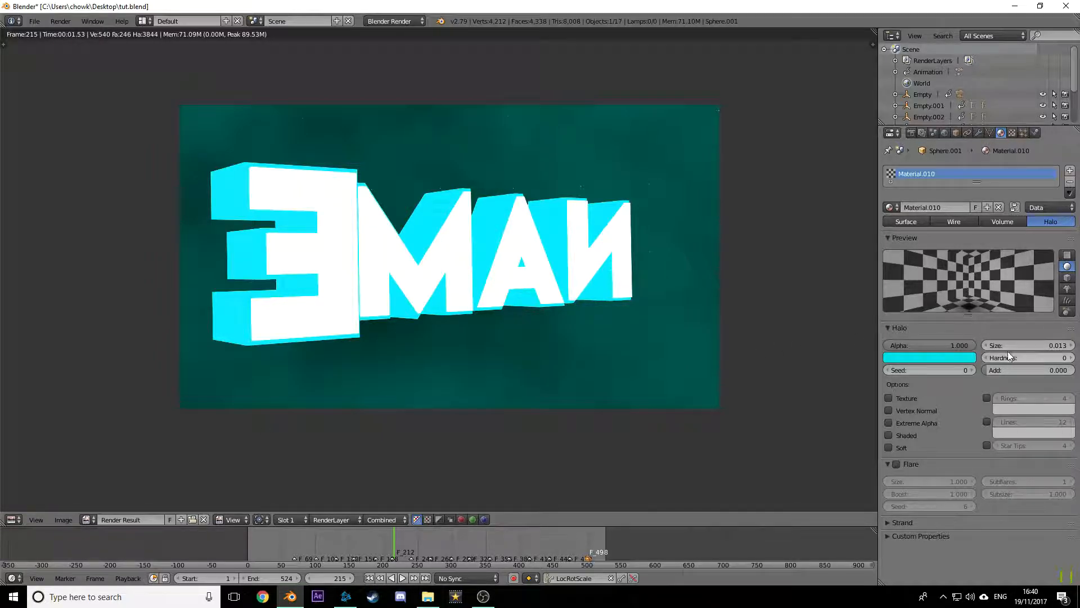
click(969, 358)
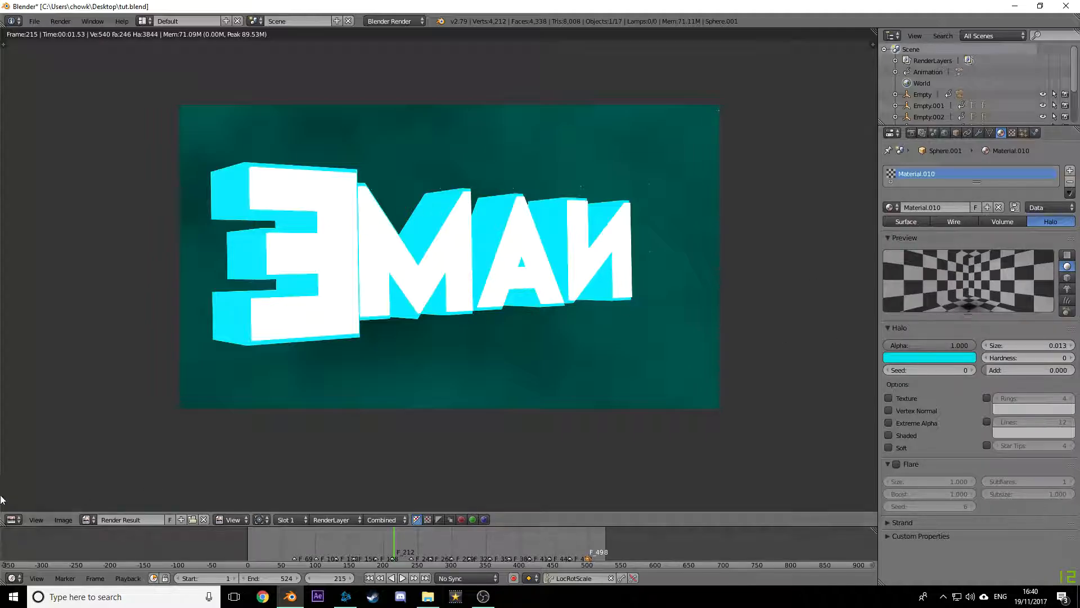
click(11, 519)
click(33, 506)
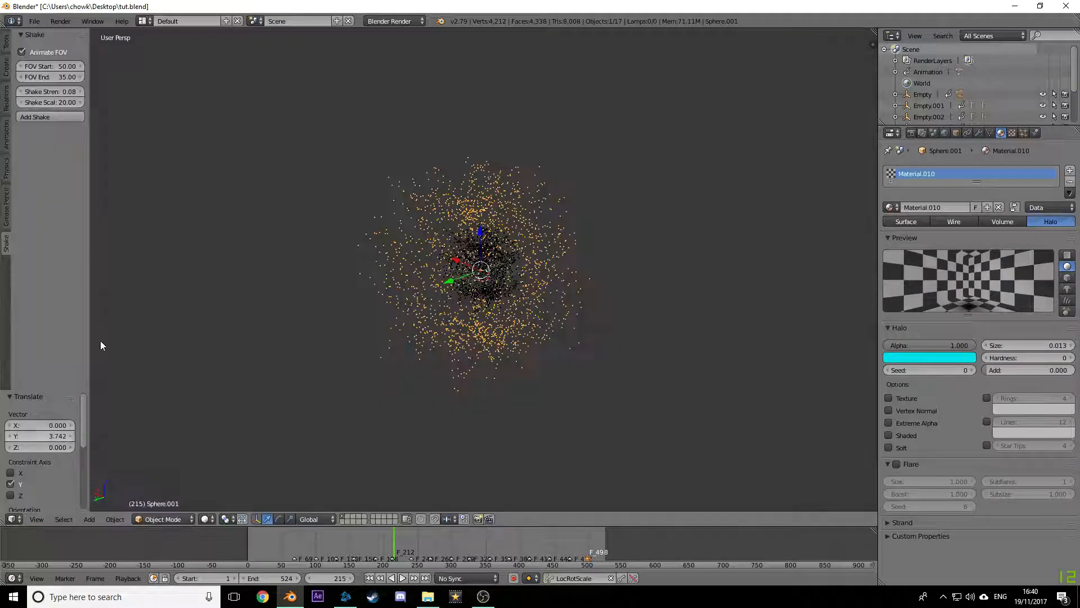
Step: Save the project file and play the animation from its start through the camera
click(11, 21)
click(33, 22)
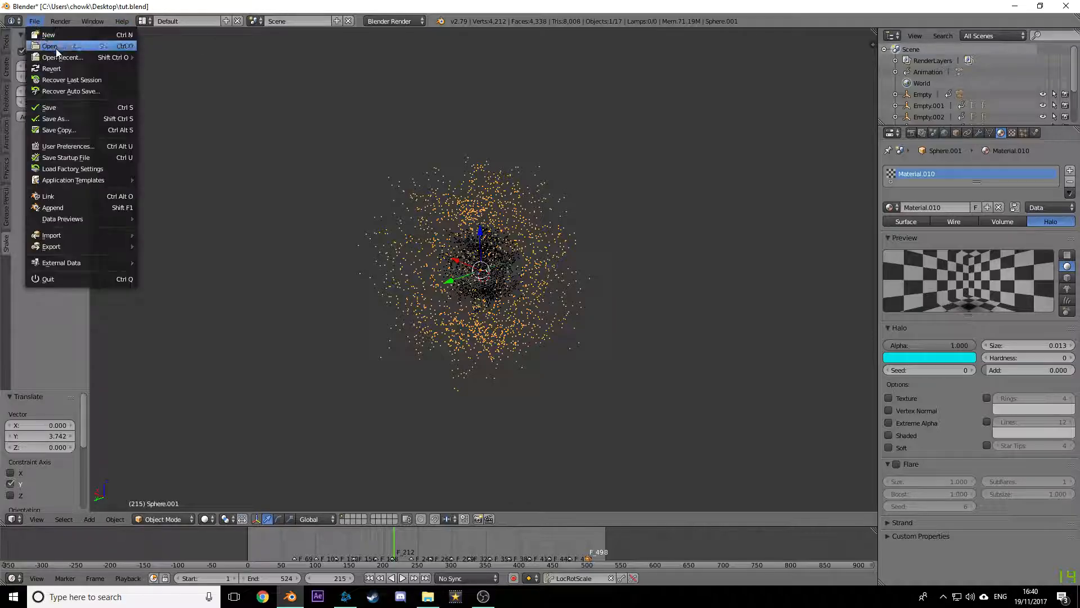
click(35, 108)
key(KP_0)
key(shift+Left)
click(403, 577)
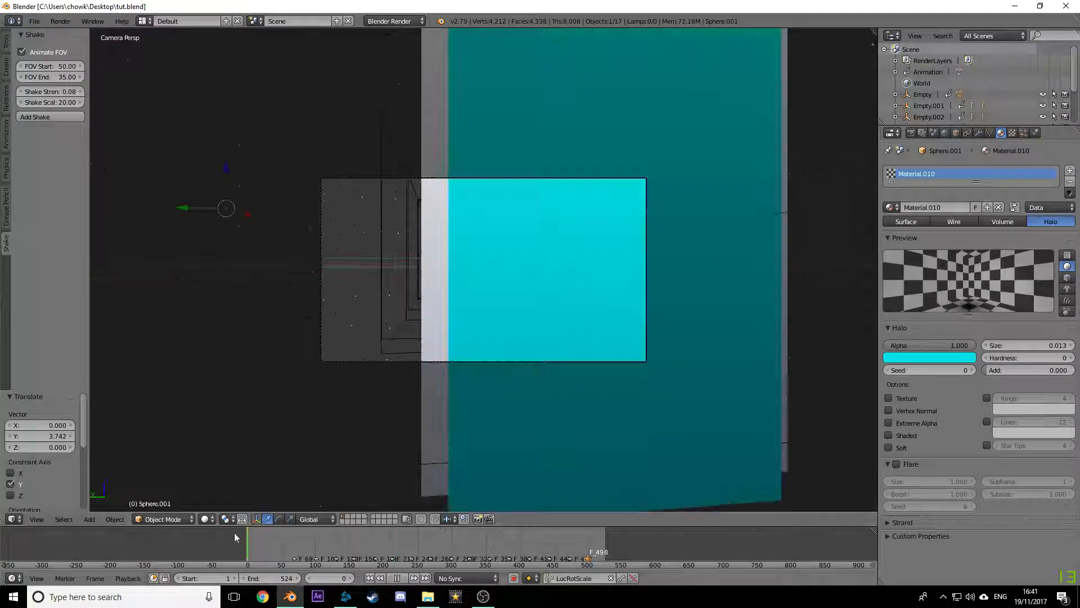
click(402, 580)
Step: Move the halo sphere by about -1.915 along Y and rename the scene TEXT
scroll(559, 409, down, 15)
middle_drag(485, 369, 569, 371)
scroll(569, 372, up, 4)
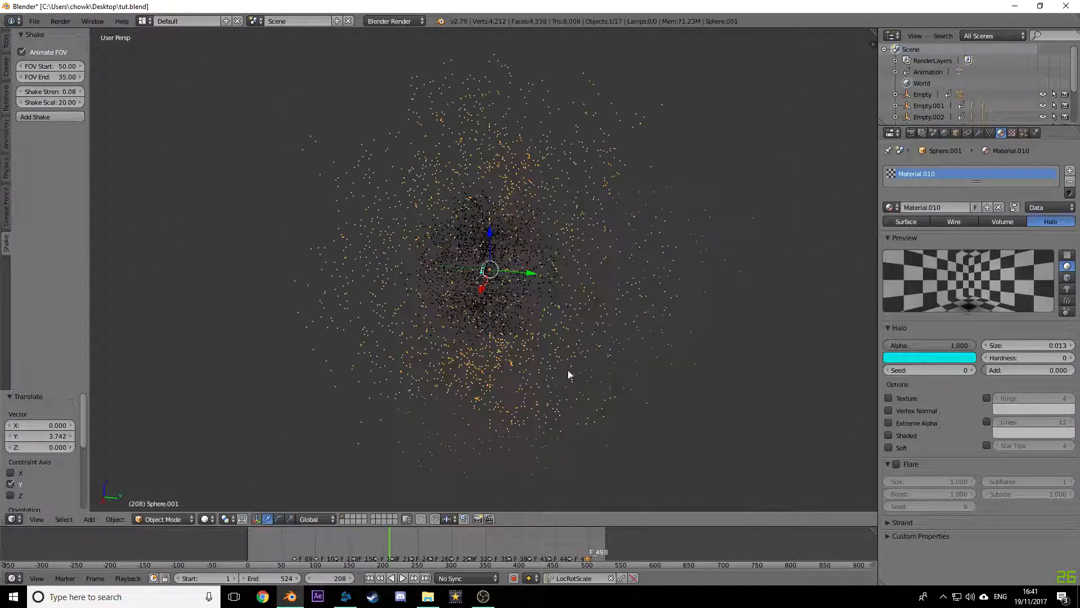
drag(530, 277, 516, 276)
scroll(542, 308, up, 10)
middle_drag(523, 278, 483, 265)
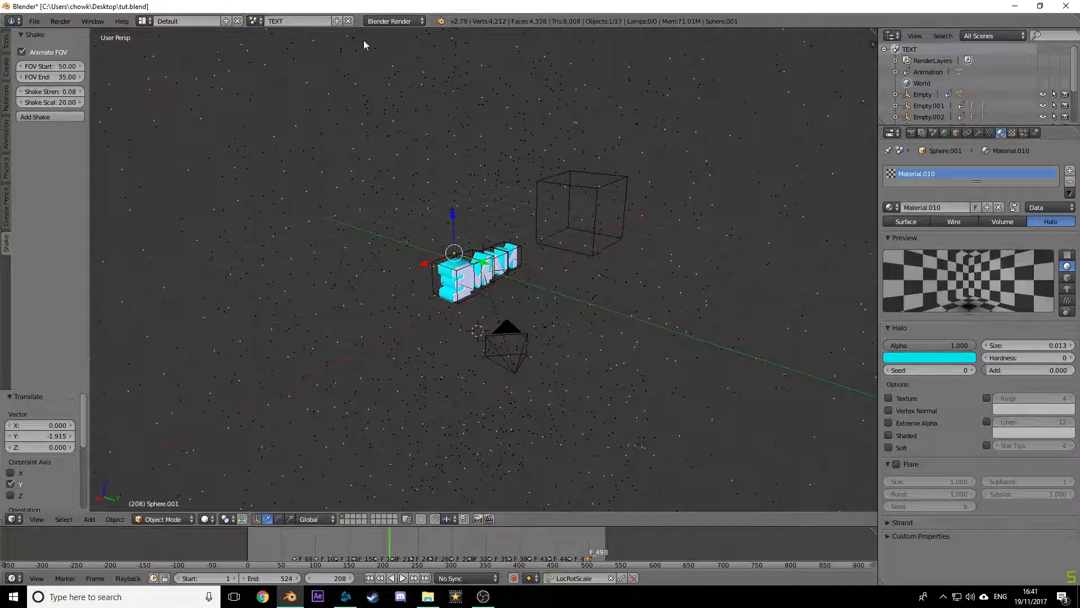
scroll(450, 239, down, 10)
mouse_move(450, 240)
middle_down()
mouse_move(617, 205)
mouse_move(542, 181)
mouse_move(449, 249)
middle_up()
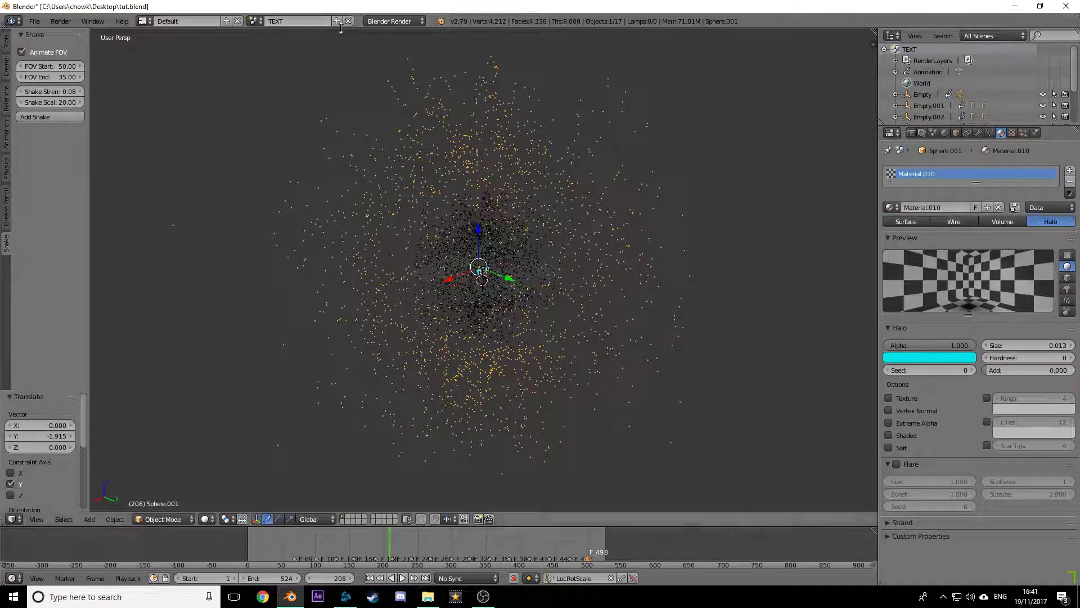
Step: Go to frame 58 in the camera view and switch the screen layout to Compositing
key(KP_0)
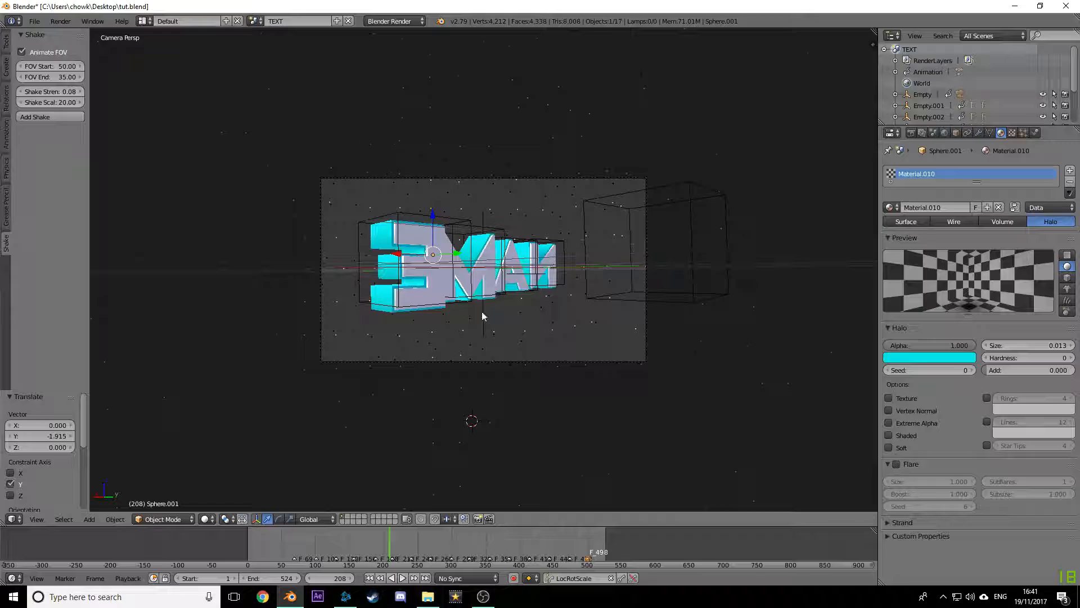
drag(388, 547, 287, 535)
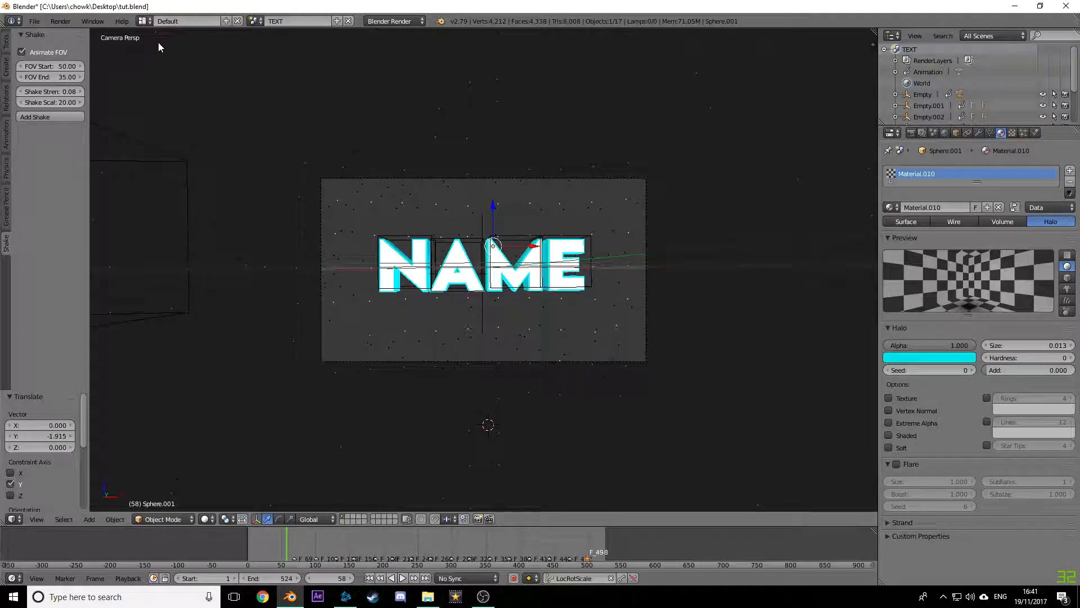
click(144, 20)
click(169, 58)
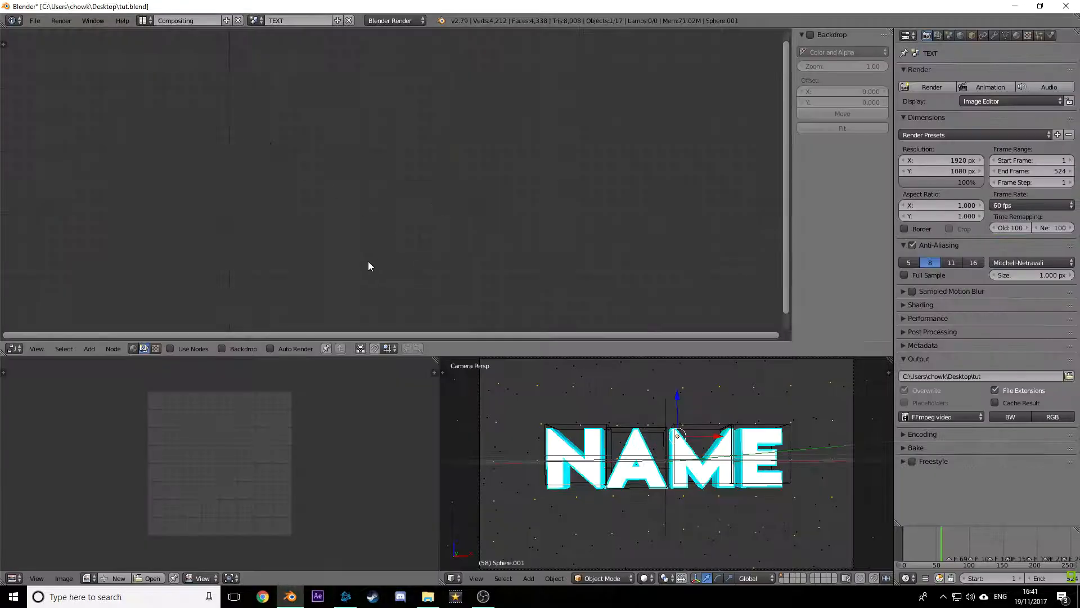
Step: Enable compositing nodes, render frame 58 and show the result as the node editor's backdrop
click(170, 349)
scroll(208, 304, down, 1)
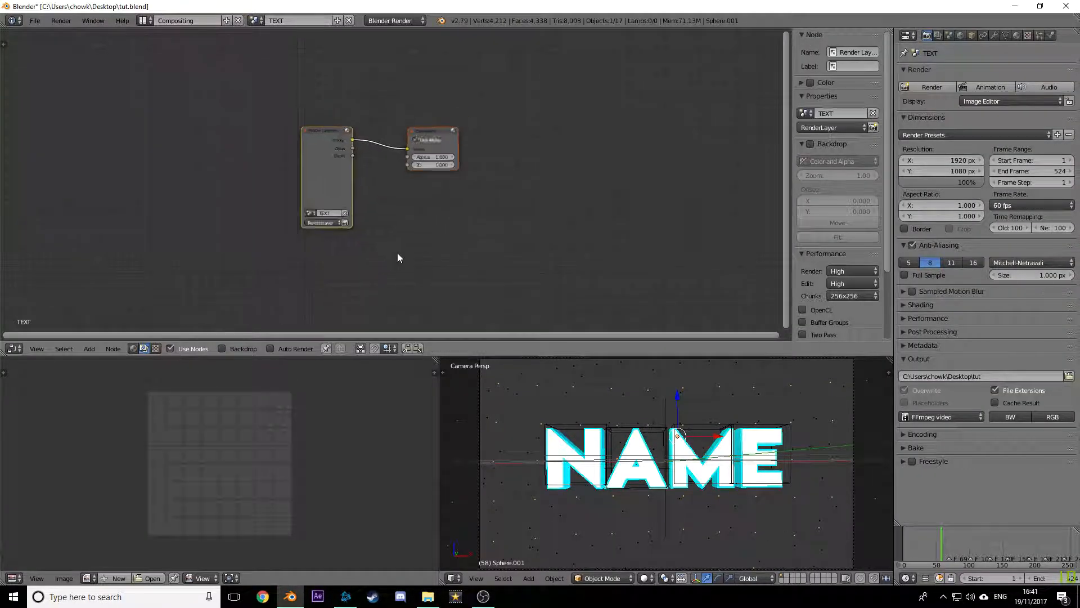
scroll(397, 252, up, 2)
drag(505, 119, 559, 113)
key(F12)
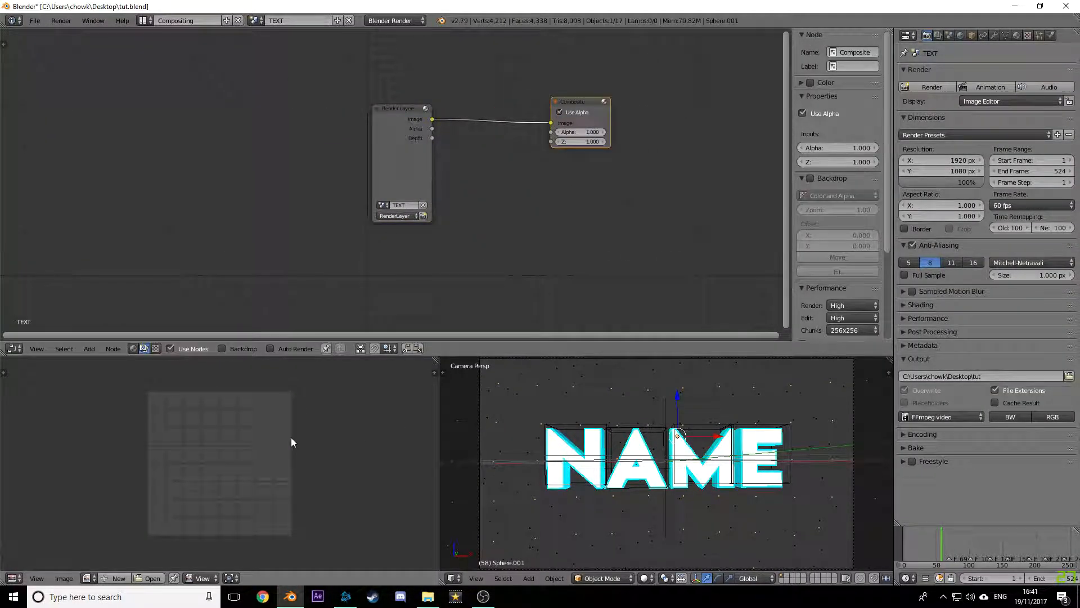
click(222, 349)
scroll(422, 267, up, 1)
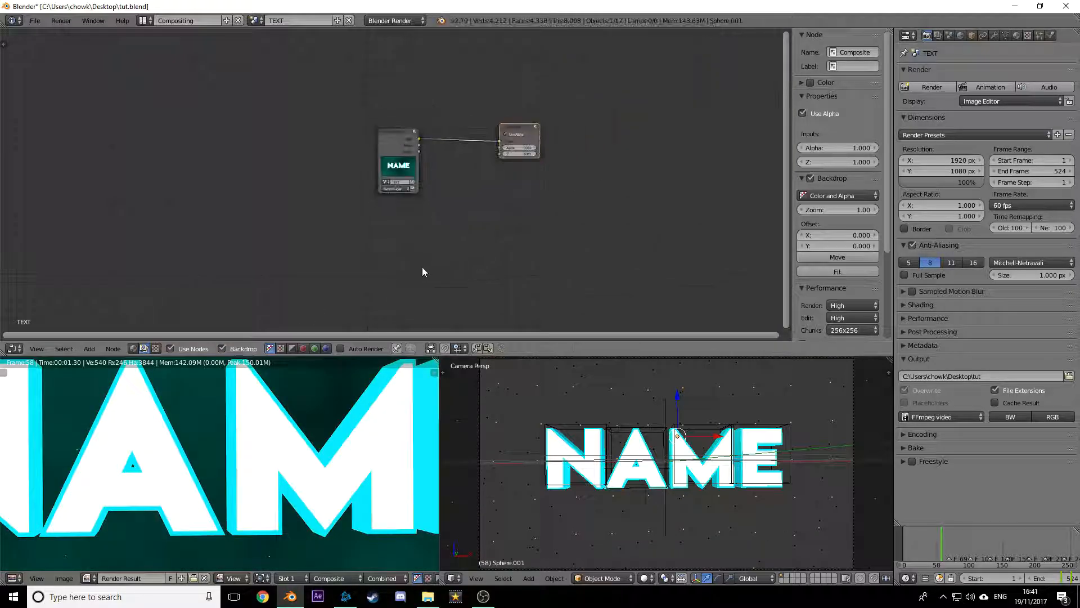
Step: Move the Composite node farther from Render Layers and insert a Glare node between them
middle_drag(409, 255, 338, 281)
scroll(378, 187, up, 4)
middle_drag(367, 183, 370, 199)
drag(601, 105, 677, 72)
click(90, 349)
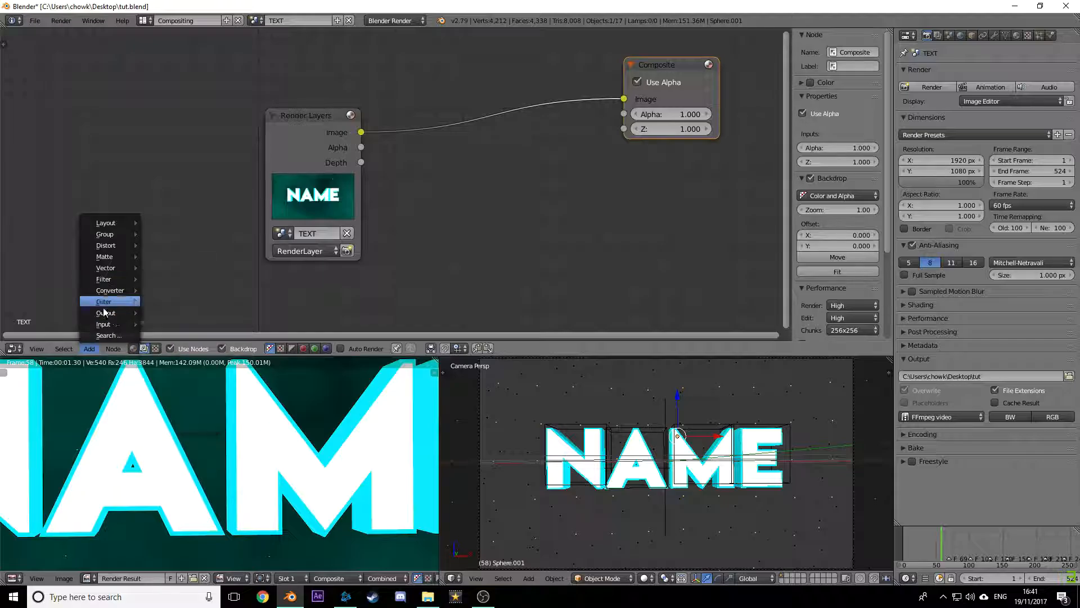
key(Escape)
click(90, 350)
mouse_move(113, 275)
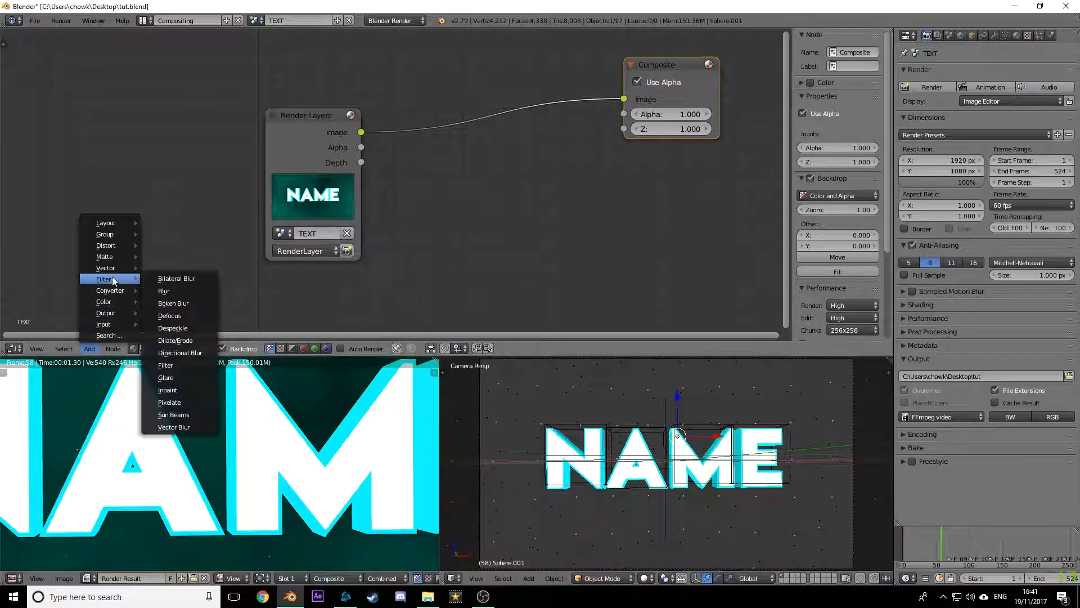
click(184, 366)
click(423, 89)
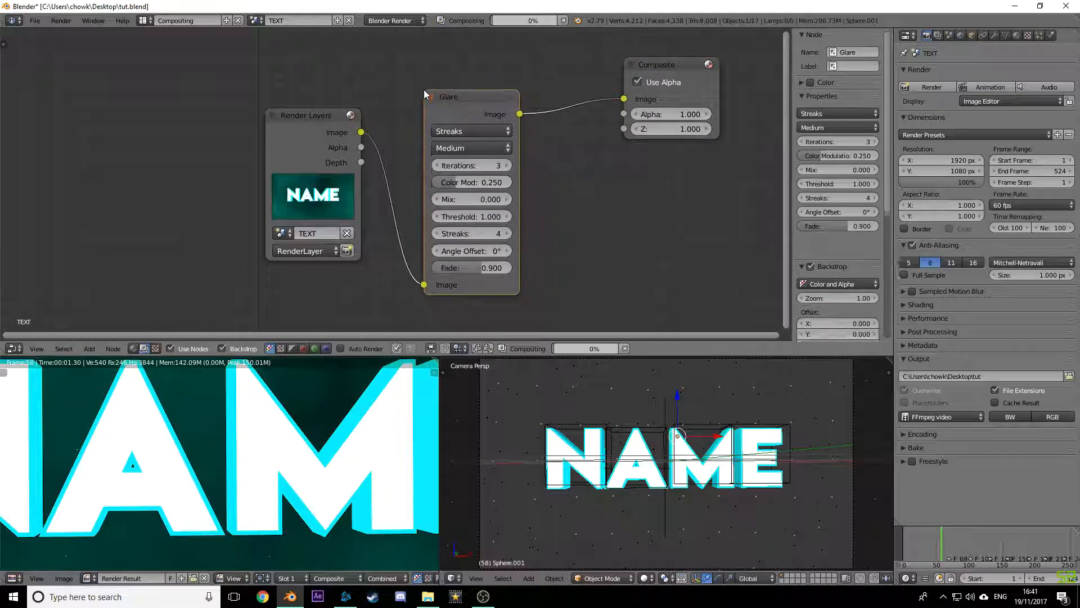
drag(455, 106, 420, 106)
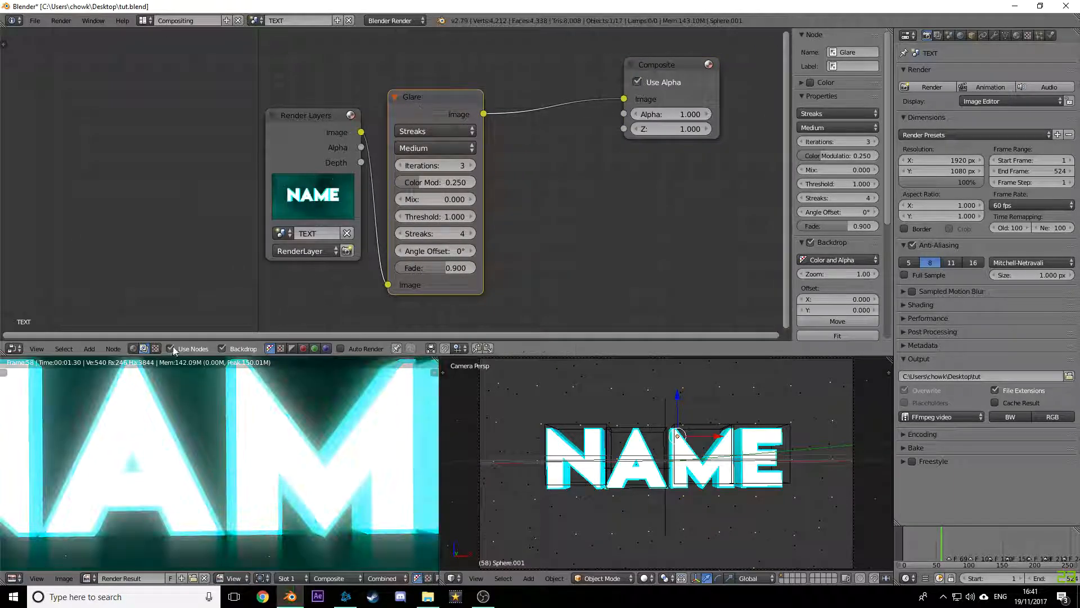
click(88, 350)
mouse_move(112, 280)
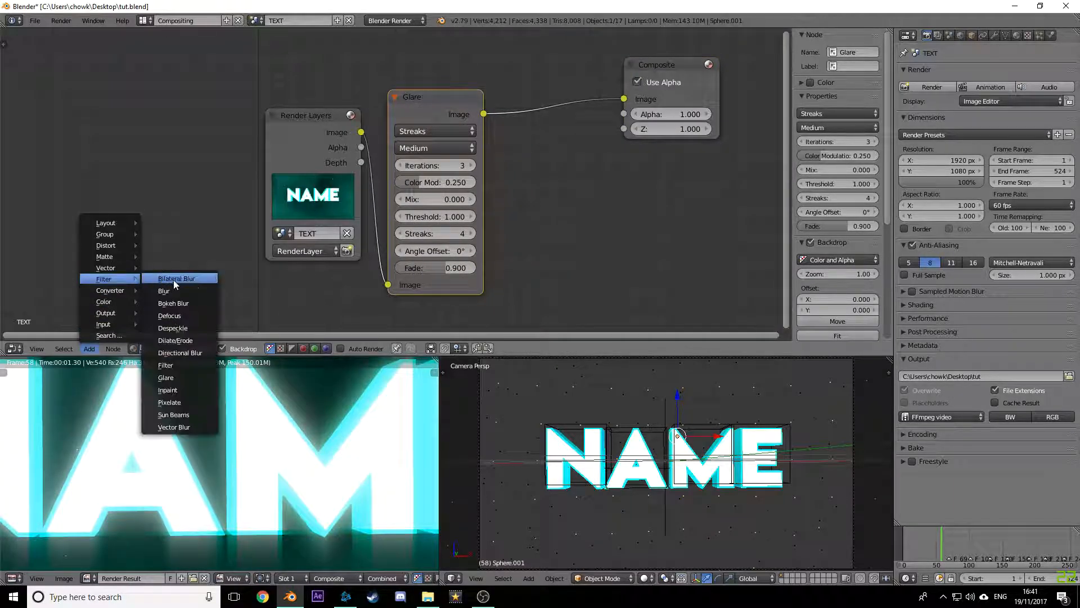
click(172, 365)
right_click(494, 176)
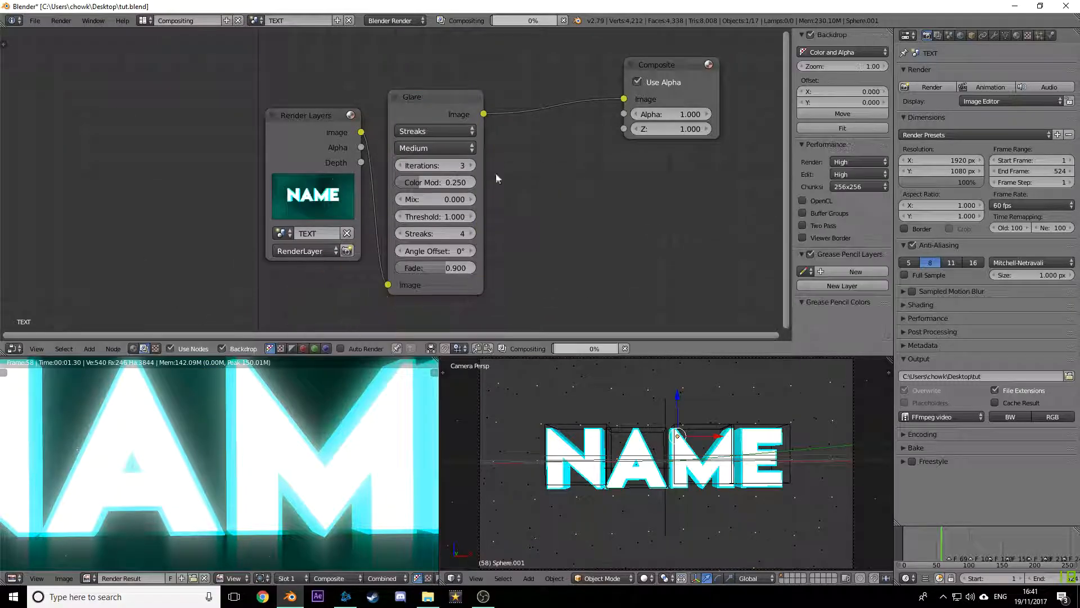
Step: Duplicate the Glare node and insert the copy between the first Glare and the Composite node
click(432, 102)
key(shift+d)
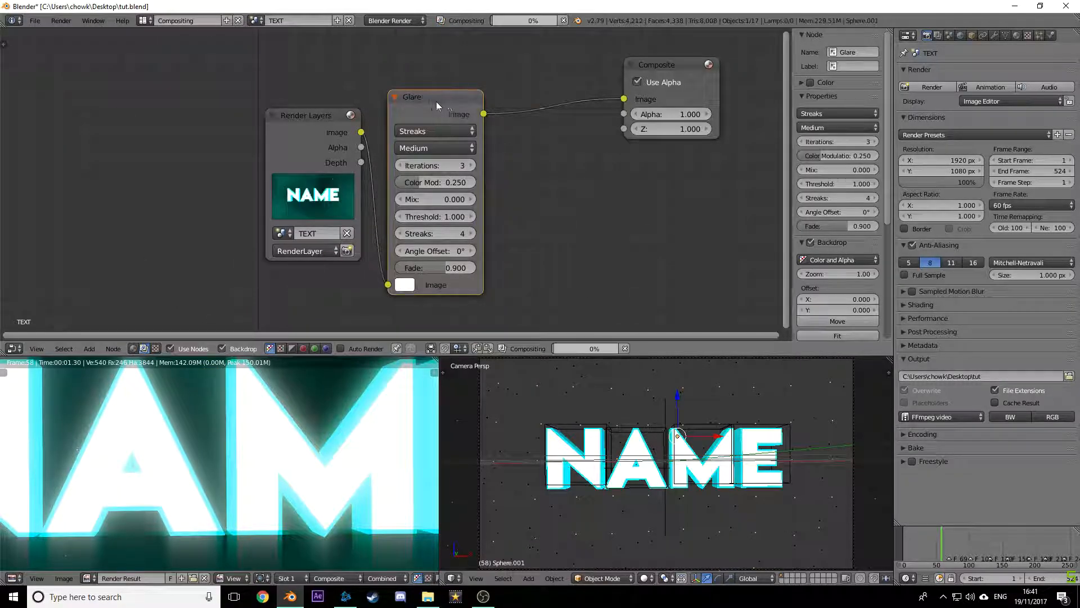
click(529, 93)
scroll(478, 130, down, 3)
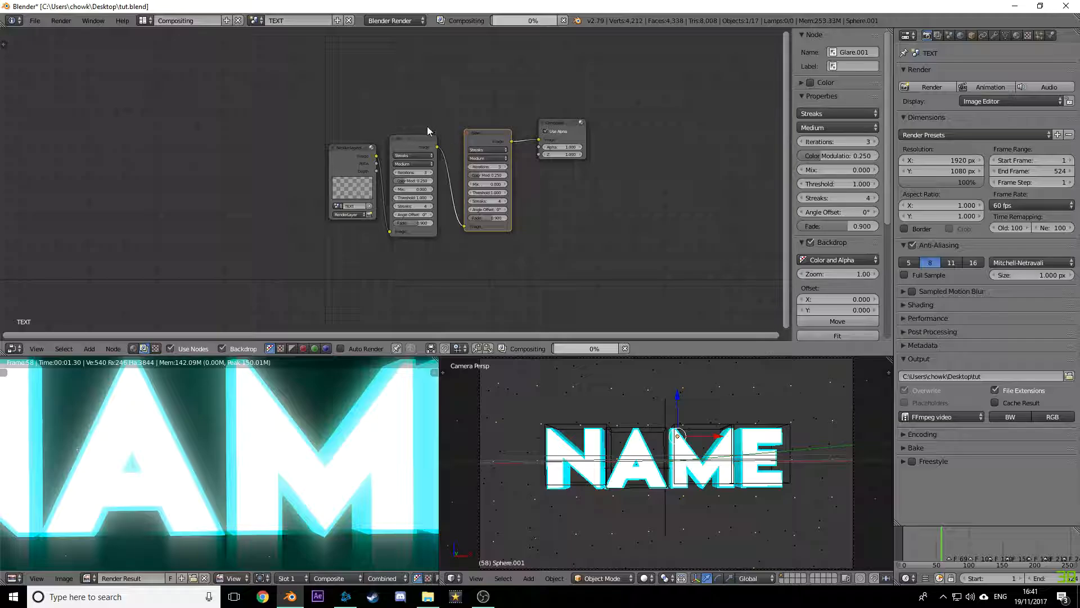
scroll(427, 130, down, 1)
scroll(258, 434, down, 3)
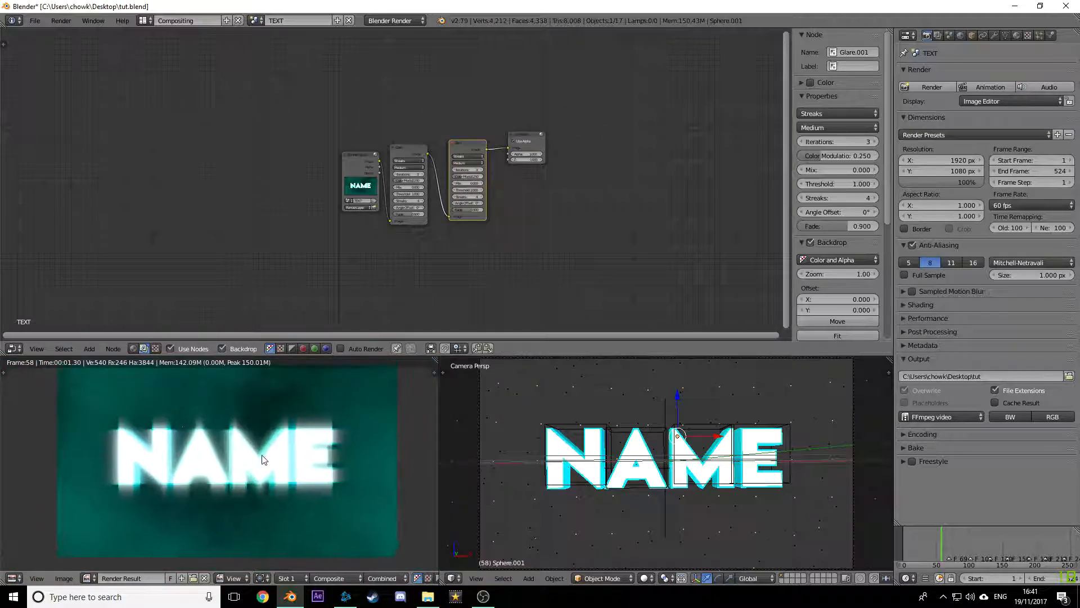
Step: Lower the second Glare node's threshold to 0.500
scroll(478, 178, up, 12)
click(457, 241)
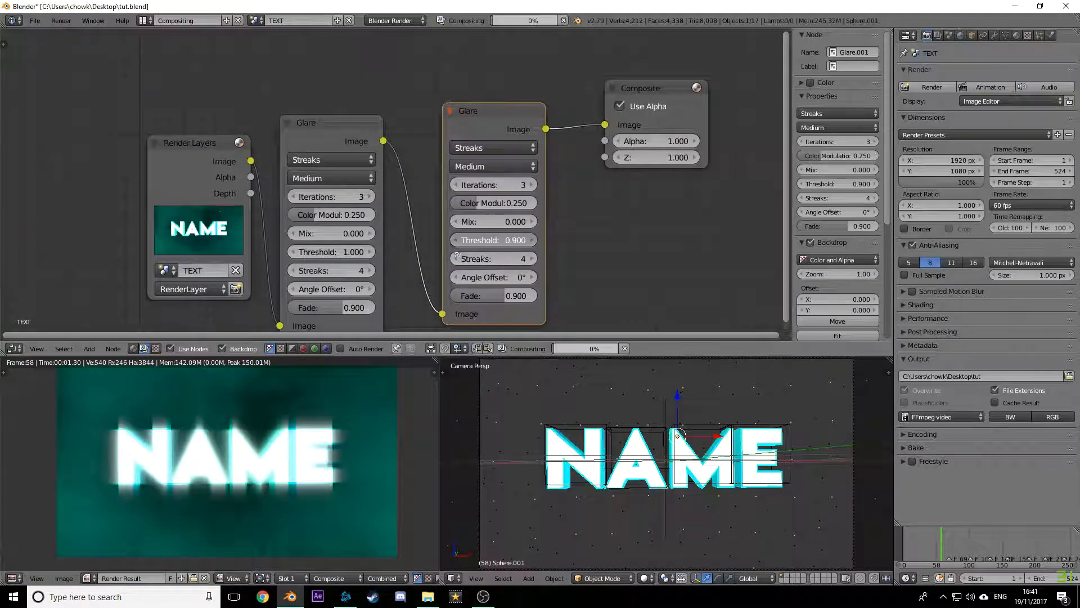
click(455, 244)
click(455, 243)
click(455, 244)
click(455, 243)
Step: Lower the first Glare node's threshold to 0.500
click(288, 254)
click(289, 254)
click(289, 255)
click(289, 254)
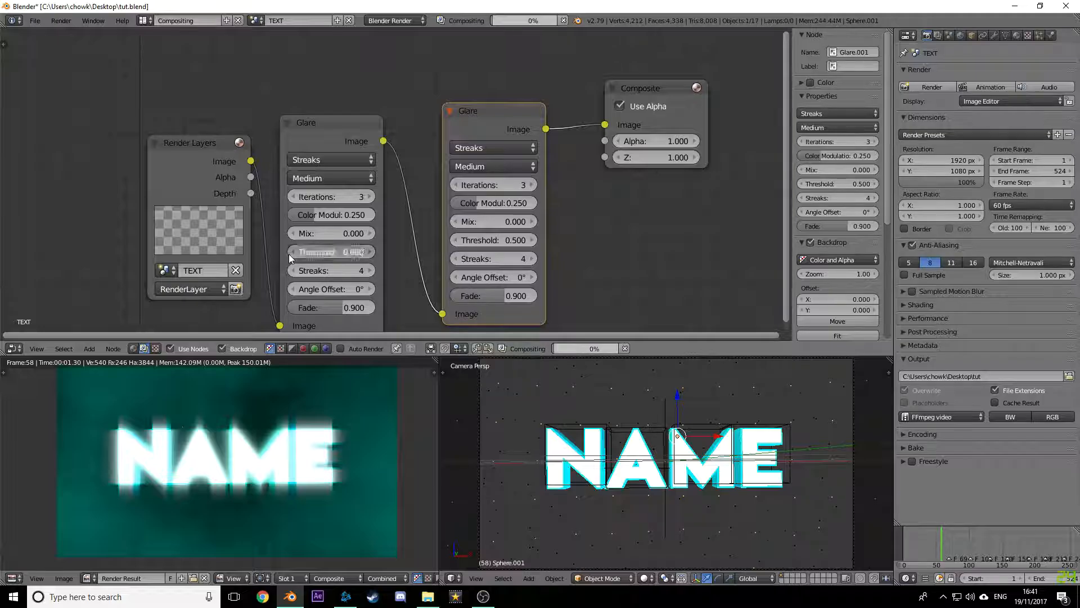
click(288, 255)
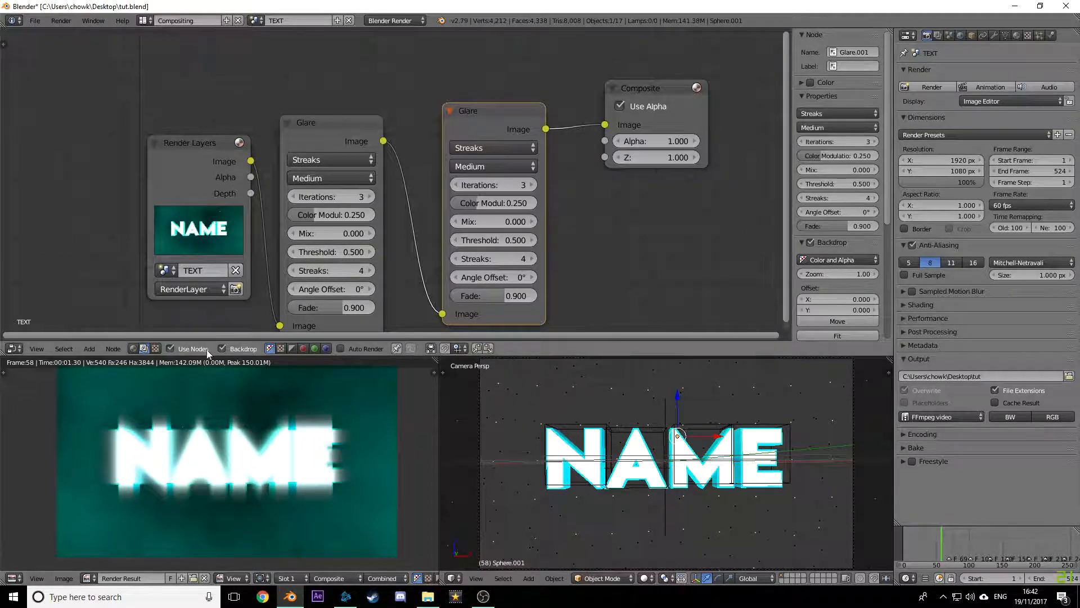
Step: Enable Auto Render for the compositor, re-render frame 58, and switch Auto Render off again
click(355, 348)
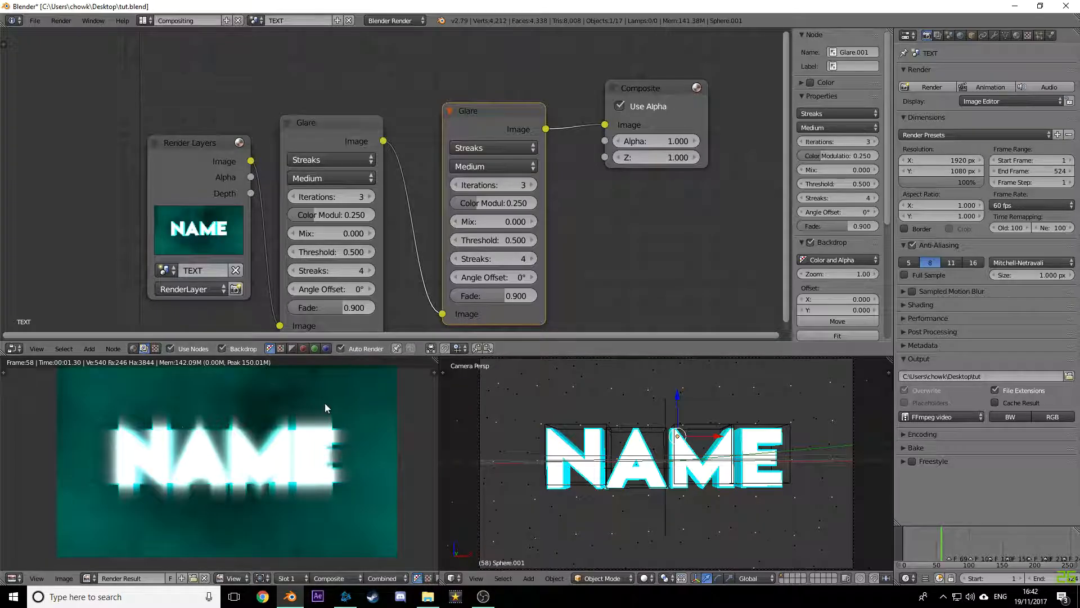
key(F12)
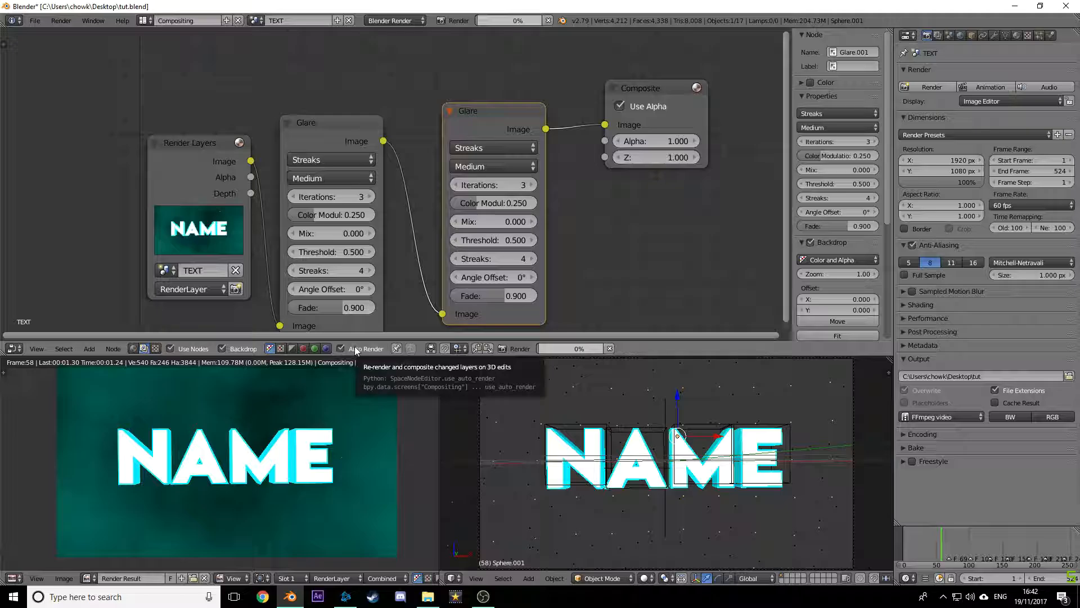
click(356, 350)
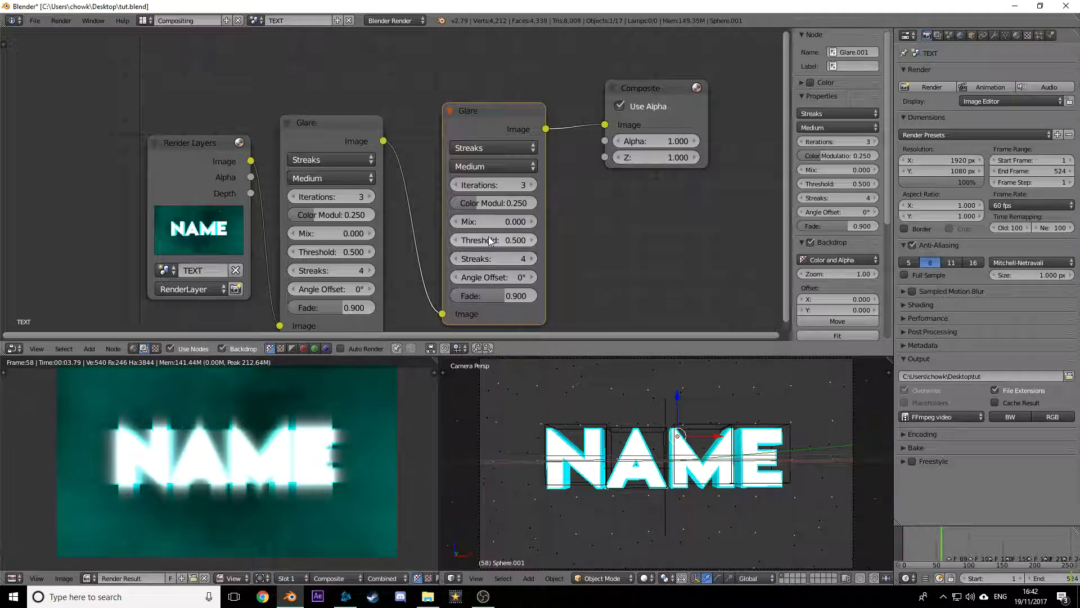
Step: Raise the first Glare node's threshold to 1.300 and the second's to 1.600, re-rendering the frame between adjustments
mouse_move(492, 241)
mouse_down()
mouse_move(461, 240)
mouse_move(529, 245)
mouse_up()
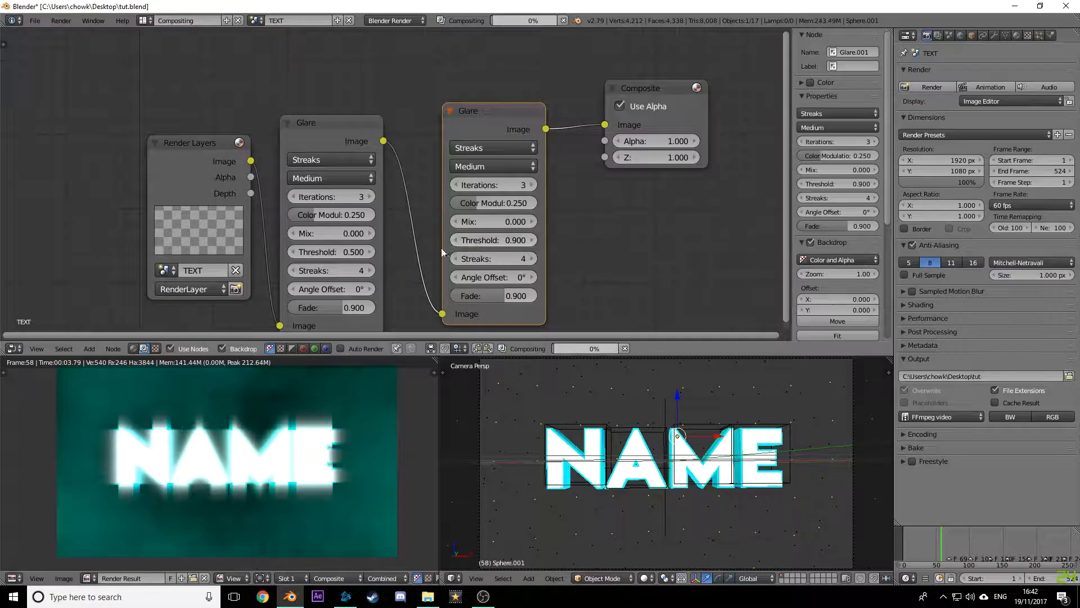
drag(332, 252, 366, 251)
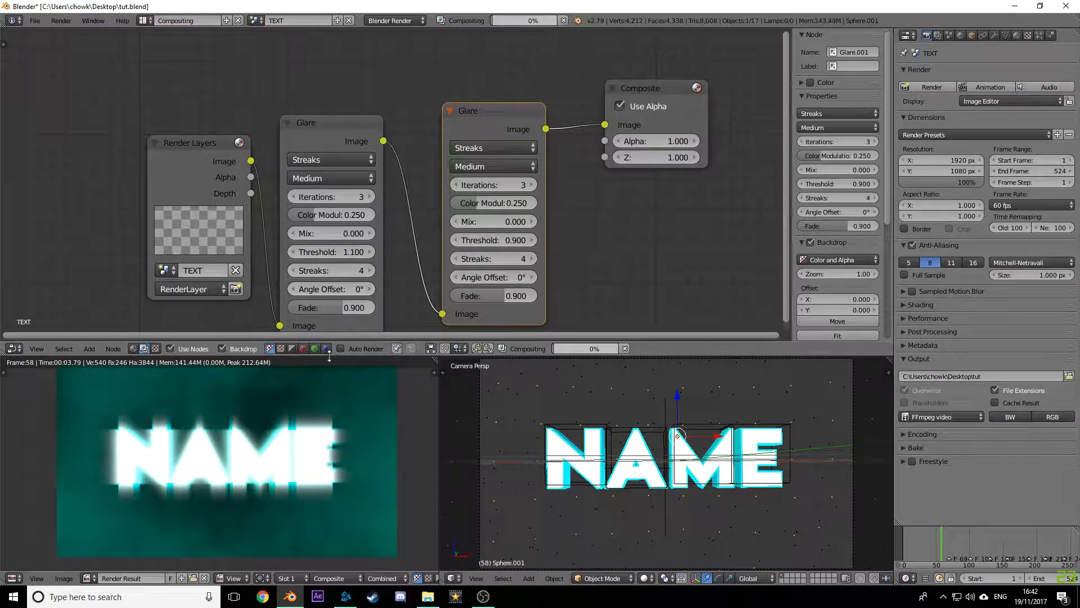
key(F12)
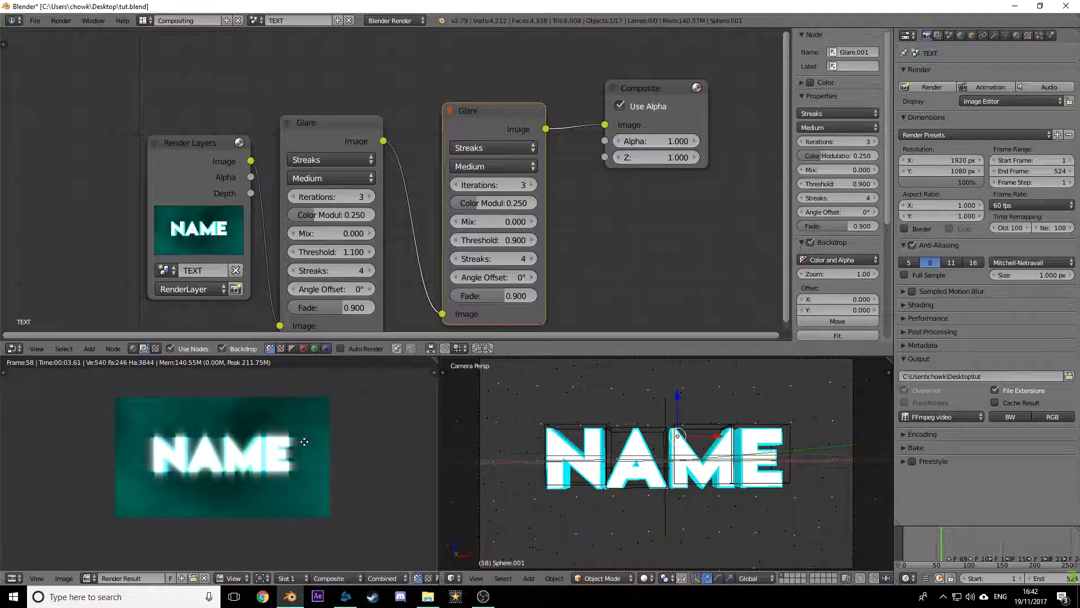
scroll(305, 448, up, 1)
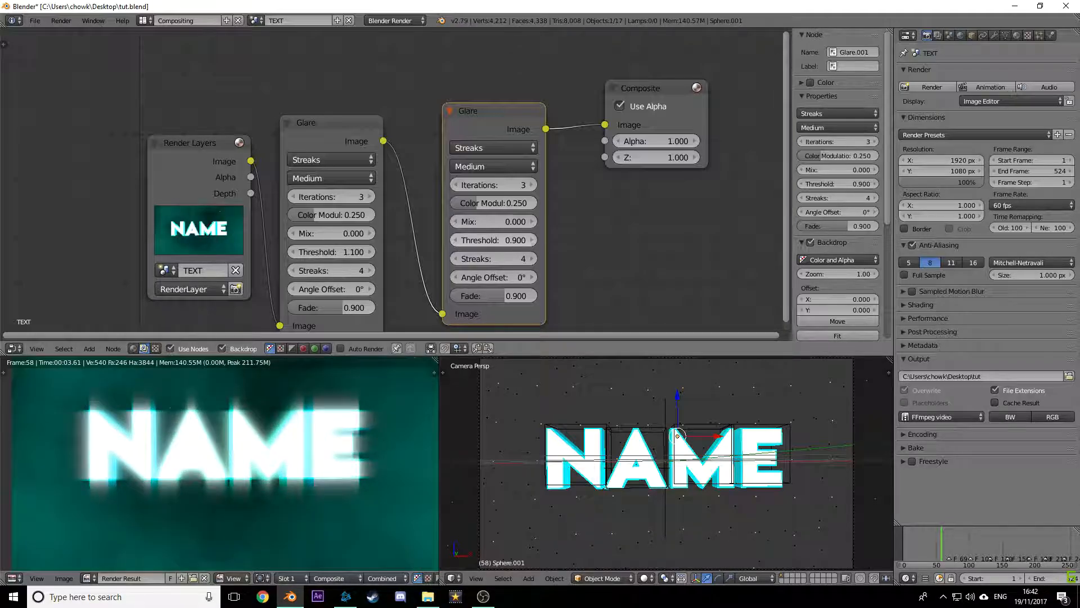
drag(495, 240, 500, 240)
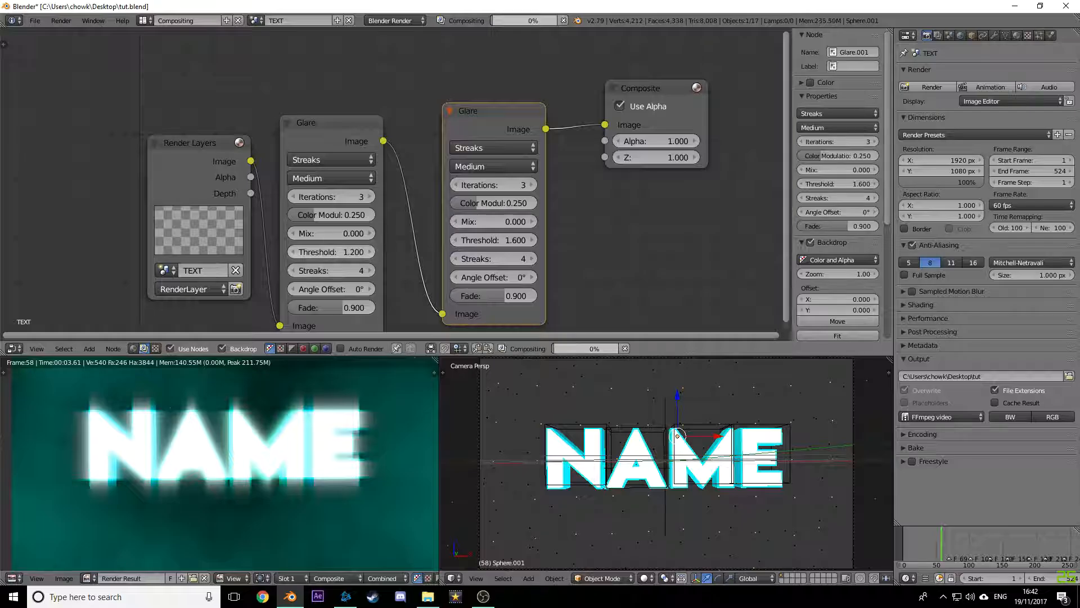
Step: Delete the second Glare node and connect the first Glare node's Image output to the Composite node's Image input
key(x)
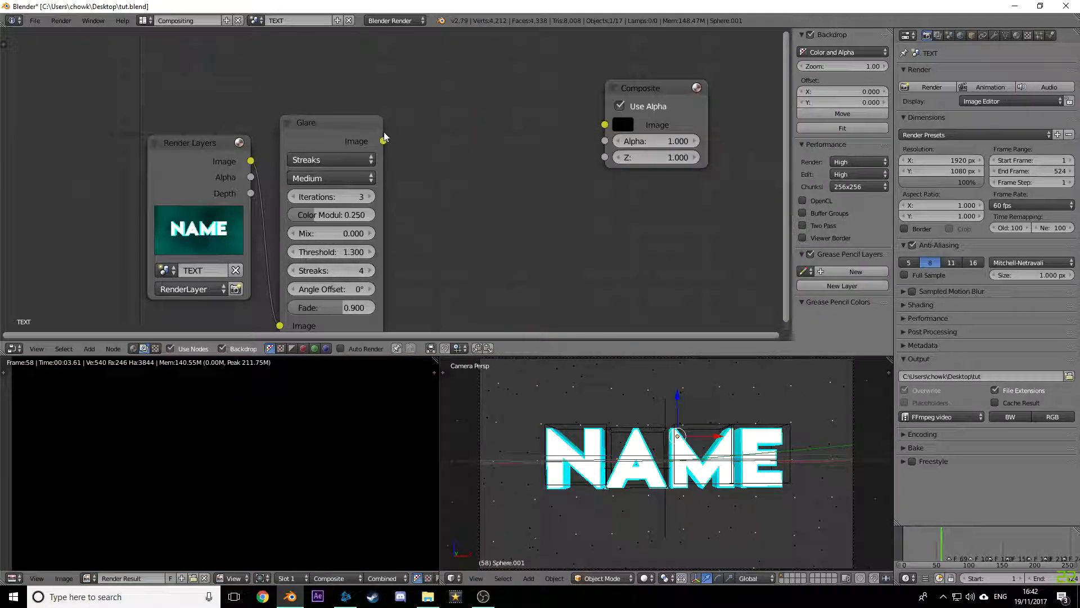
drag(383, 141, 601, 126)
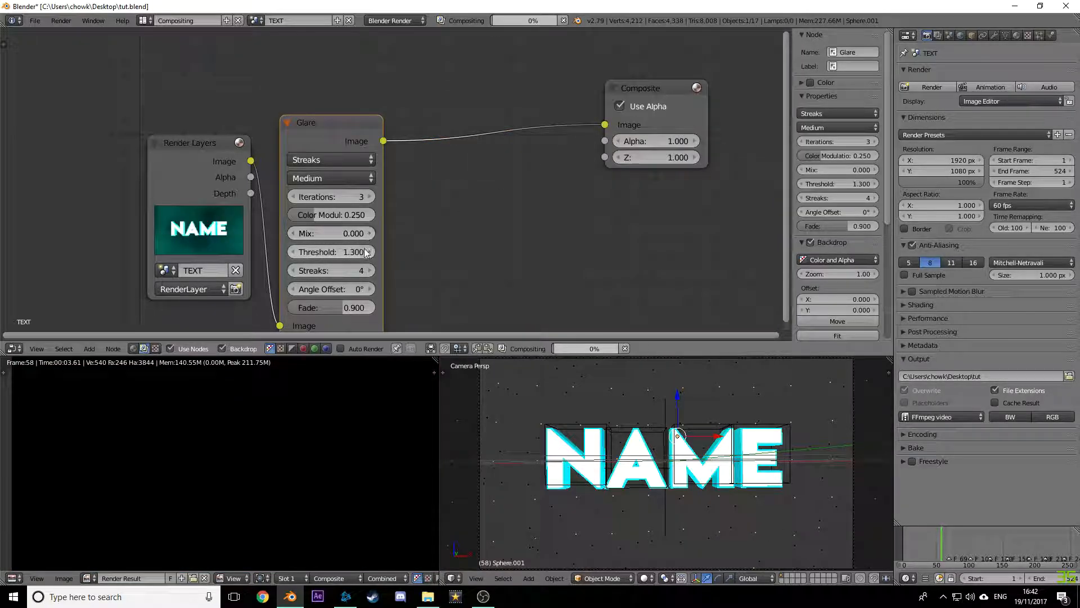
scroll(307, 417, down, 2)
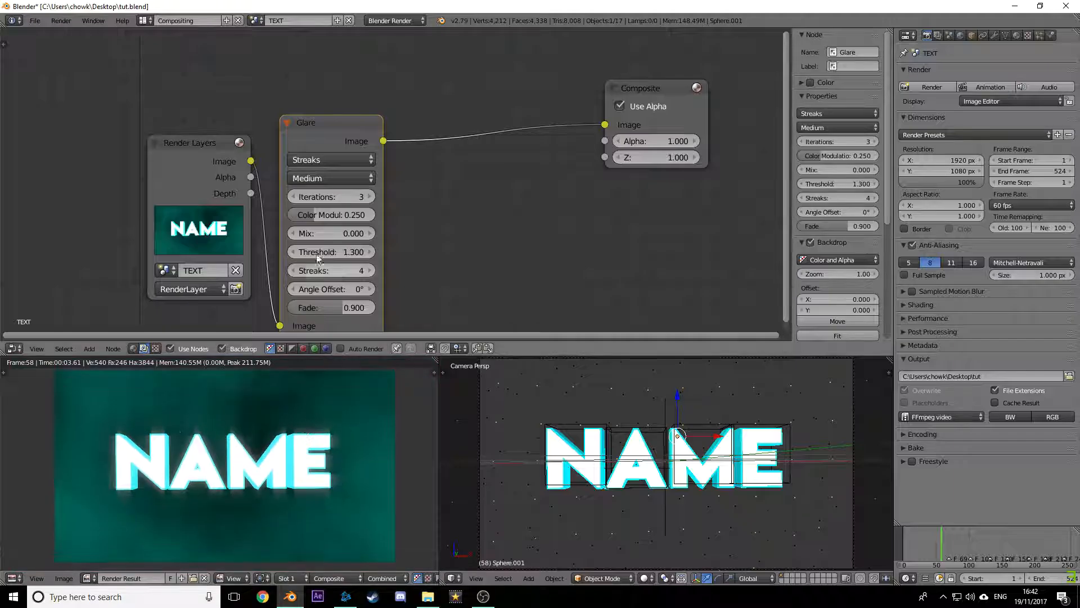
Step: Test the remaining Glare node's threshold at 0.900, set it to 1.100 with a new render, and enable Auto Render
drag(296, 246, 295, 246)
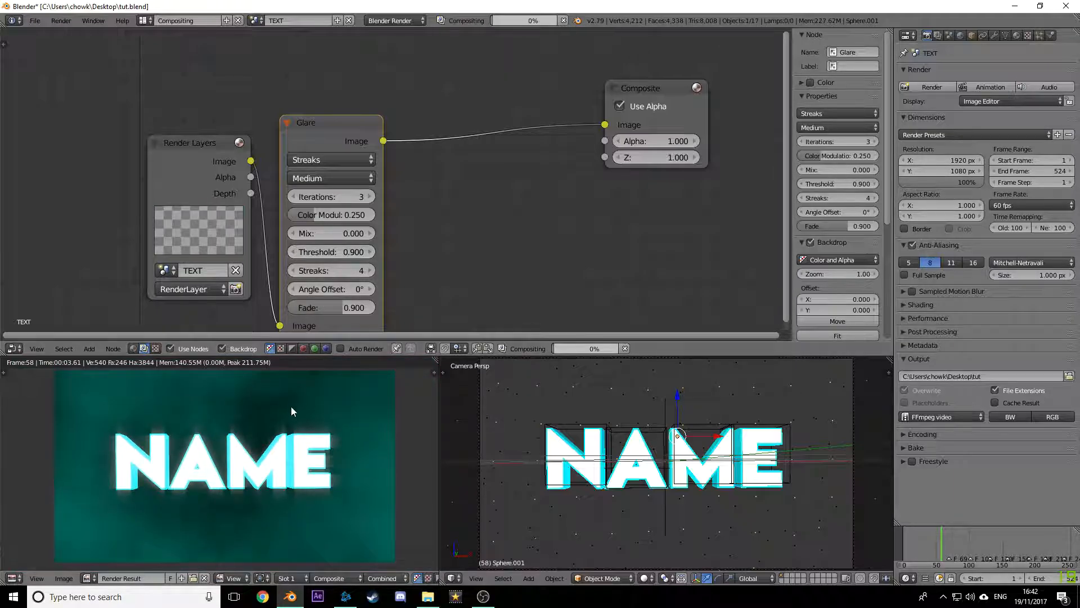
key(F12)
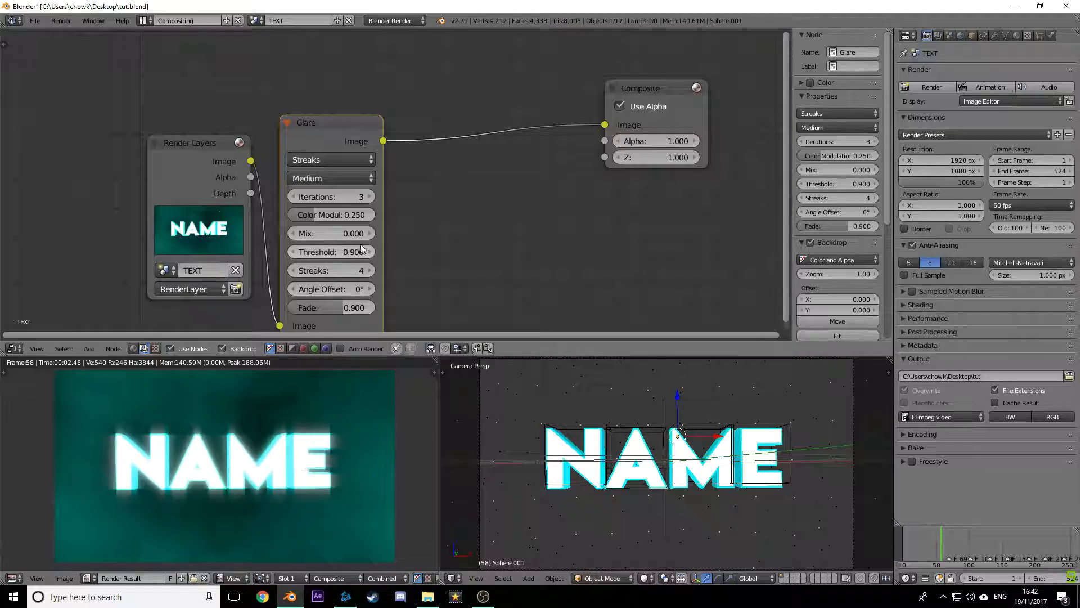
drag(362, 252, 364, 251)
key(F12)
scroll(311, 433, down, 1)
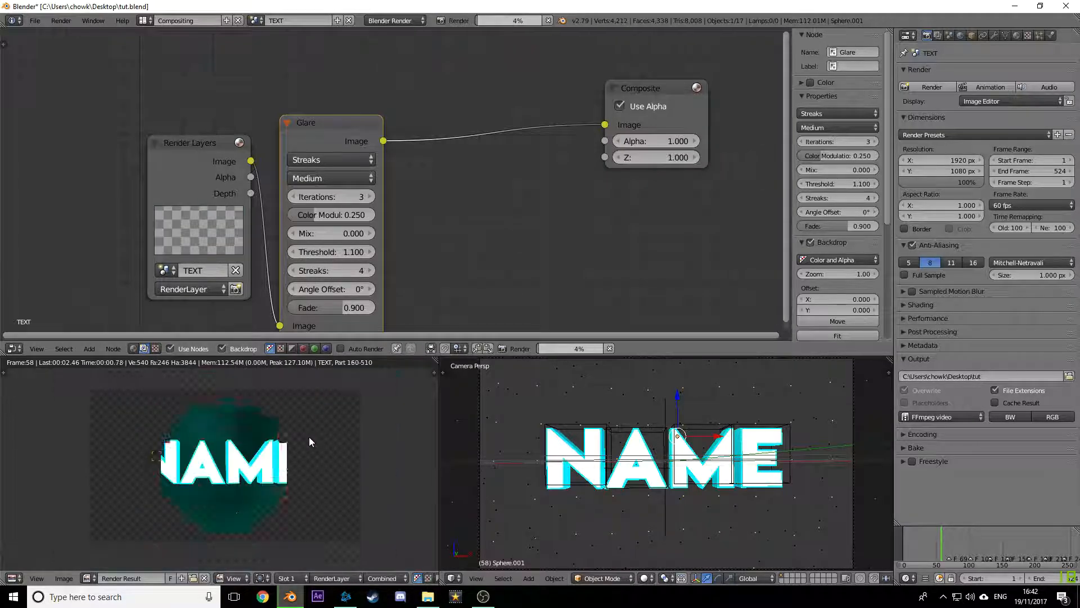
click(383, 349)
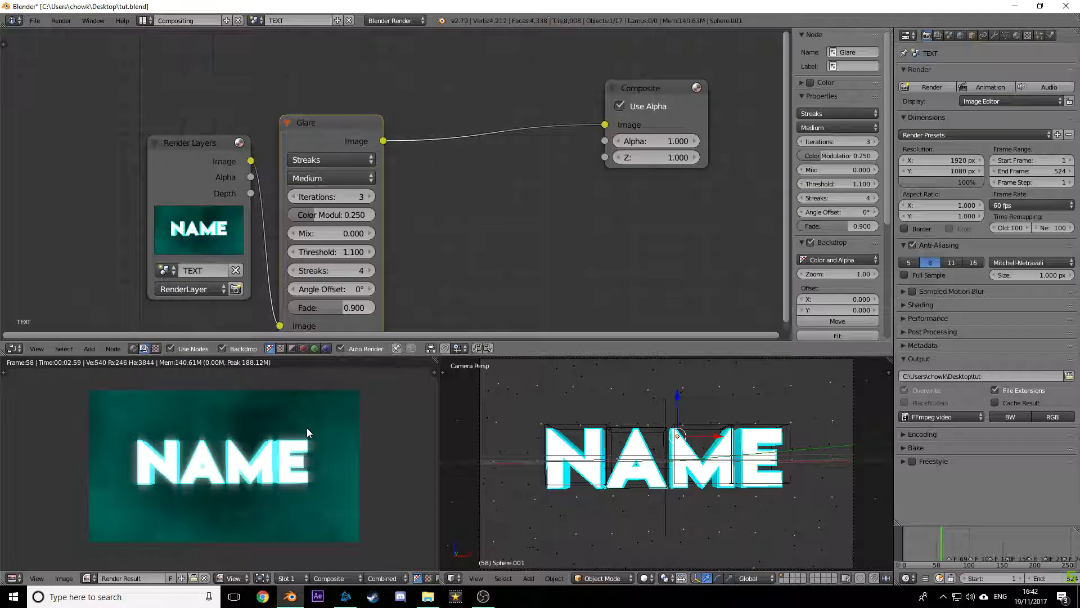
Step: Duplicate the Glare node, insert the copy before the Composite node as a Fog Glow glare, and re-render the frame
key(Home)
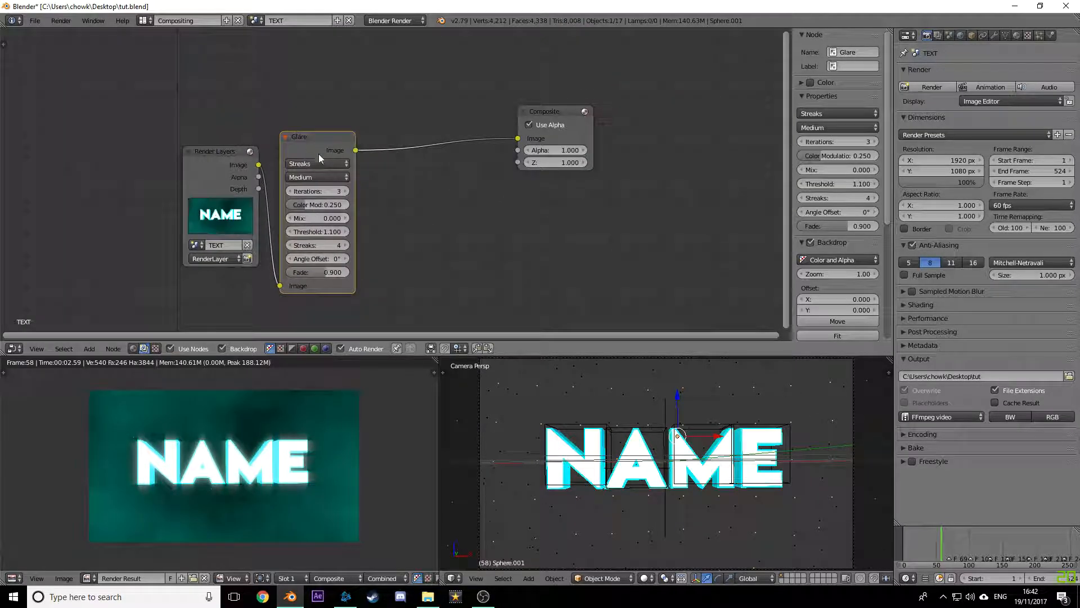
key(shift+d)
click(434, 142)
click(436, 157)
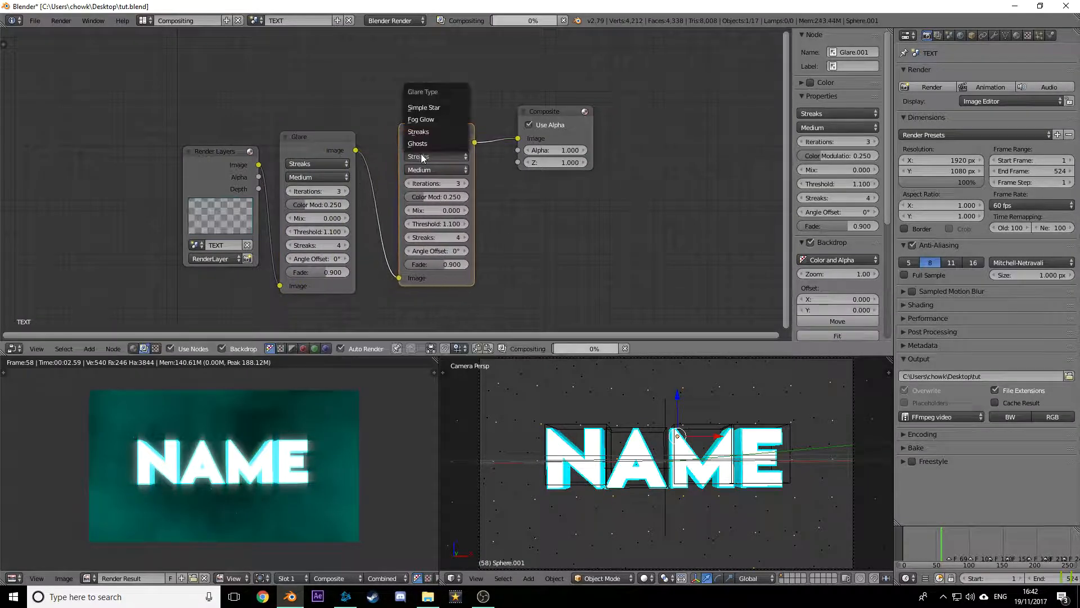
click(437, 120)
drag(426, 136, 402, 140)
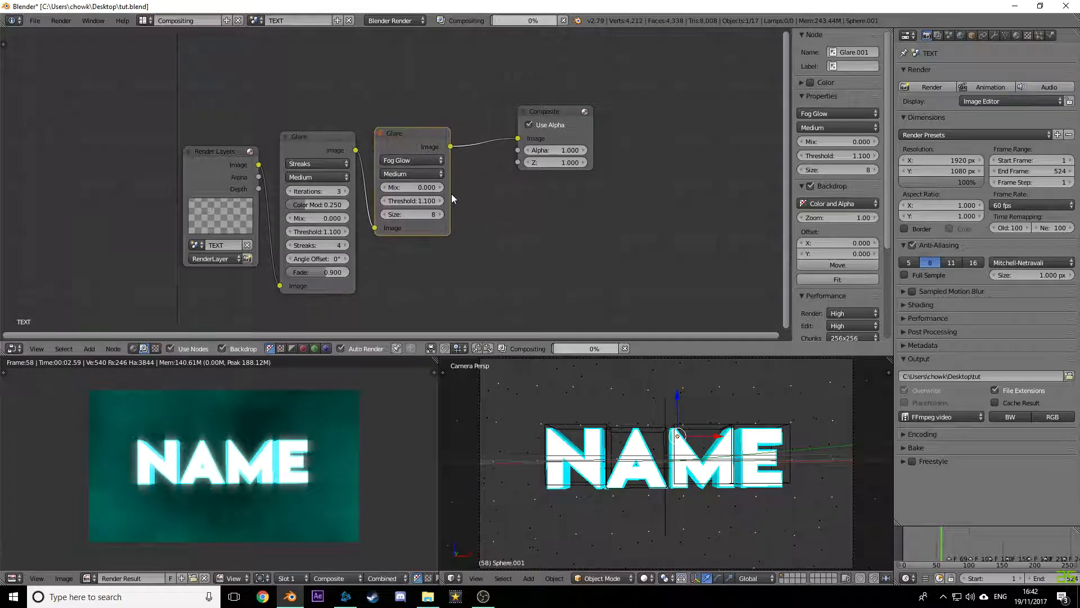
key(F12)
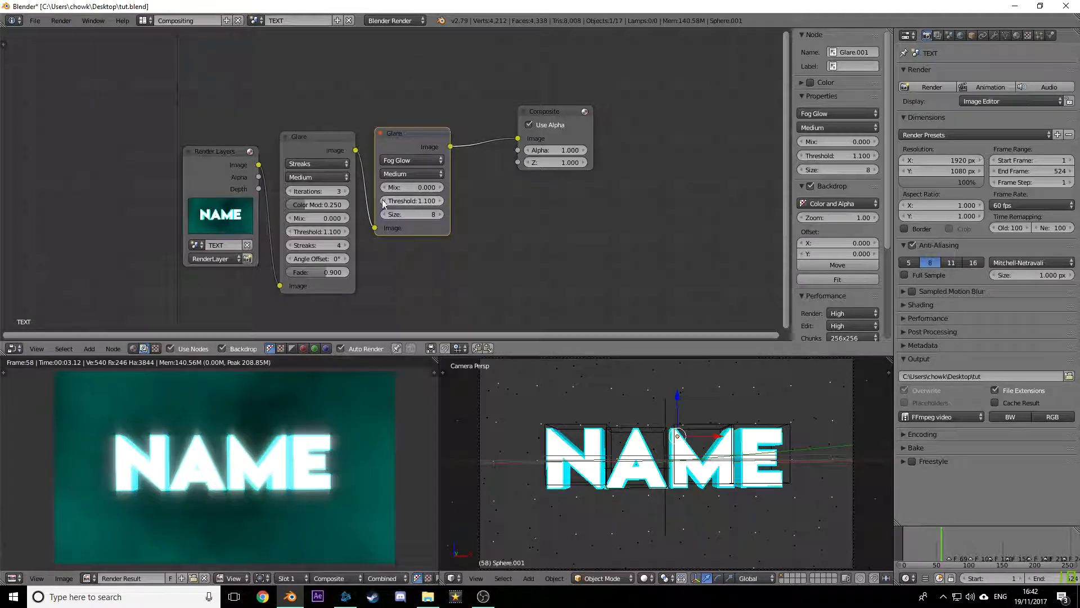
Step: Raise the Fog Glow node's threshold to 1.800 and re-render the frame to inspect the glow
click(440, 200)
click(440, 201)
click(441, 201)
click(440, 201)
click(441, 200)
click(441, 201)
click(441, 201)
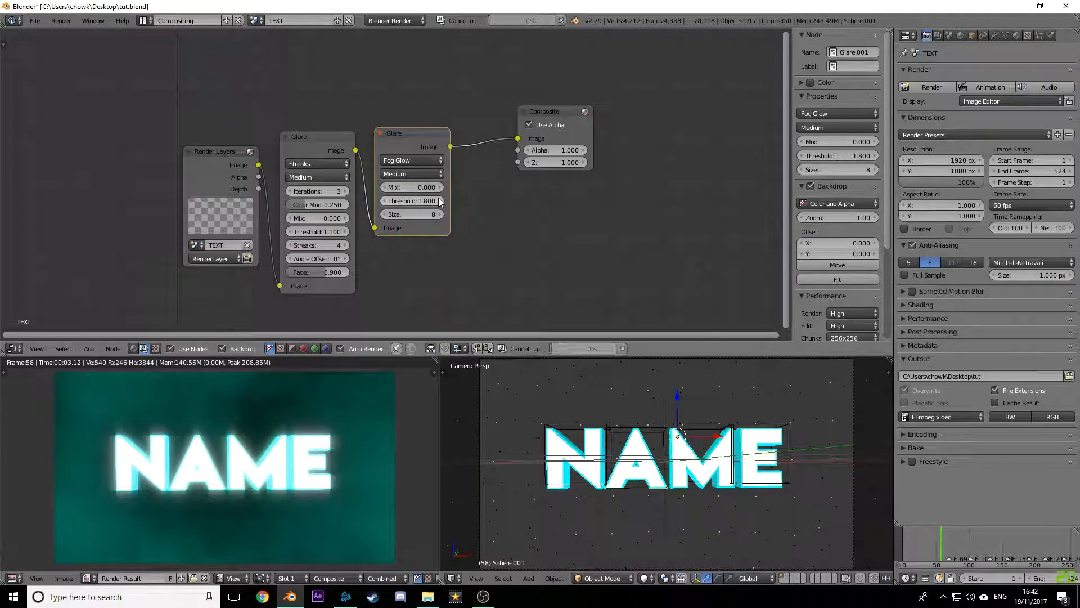
key(F12)
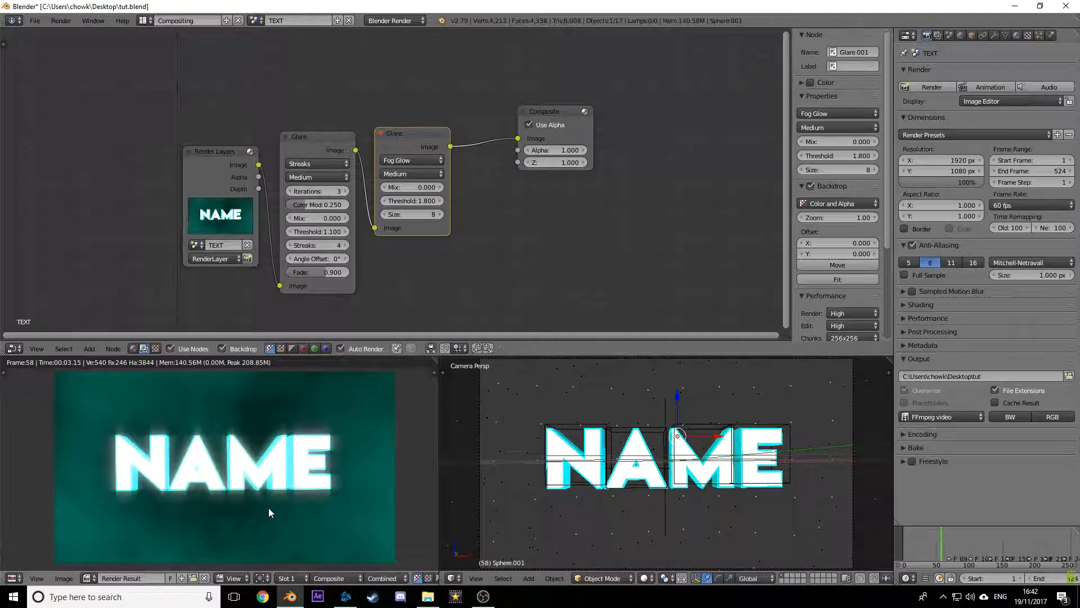
scroll(269, 508, up, 1)
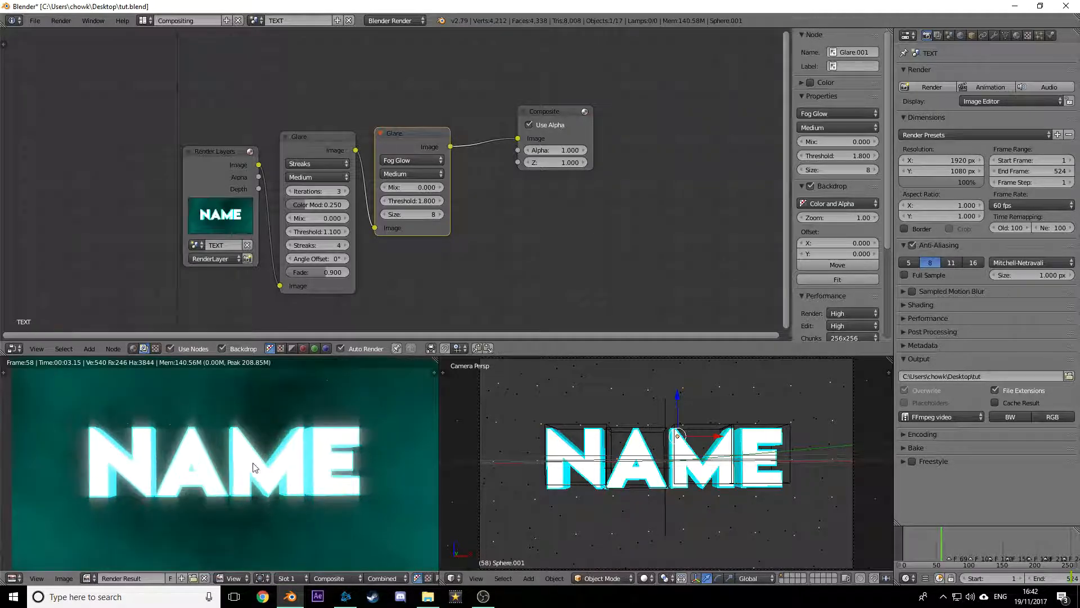
Step: Try the Streaks Glare node's threshold at 1.500, compare the rendered result, and reduce it to 1.300
drag(336, 231, 349, 232)
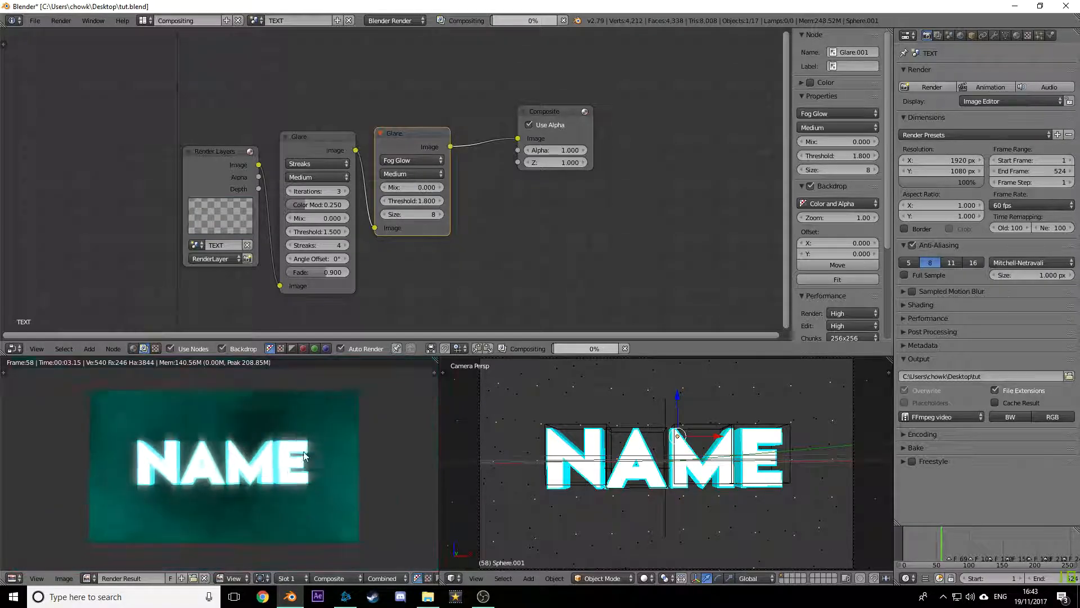
scroll(309, 459, down, 4)
scroll(310, 459, up, 3)
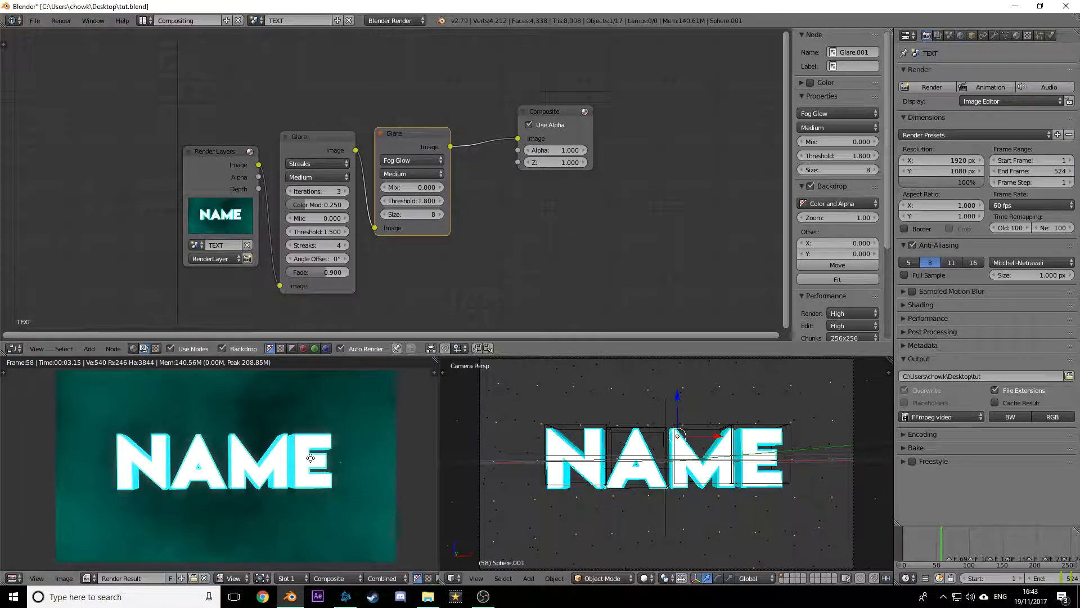
scroll(310, 458, down, 1)
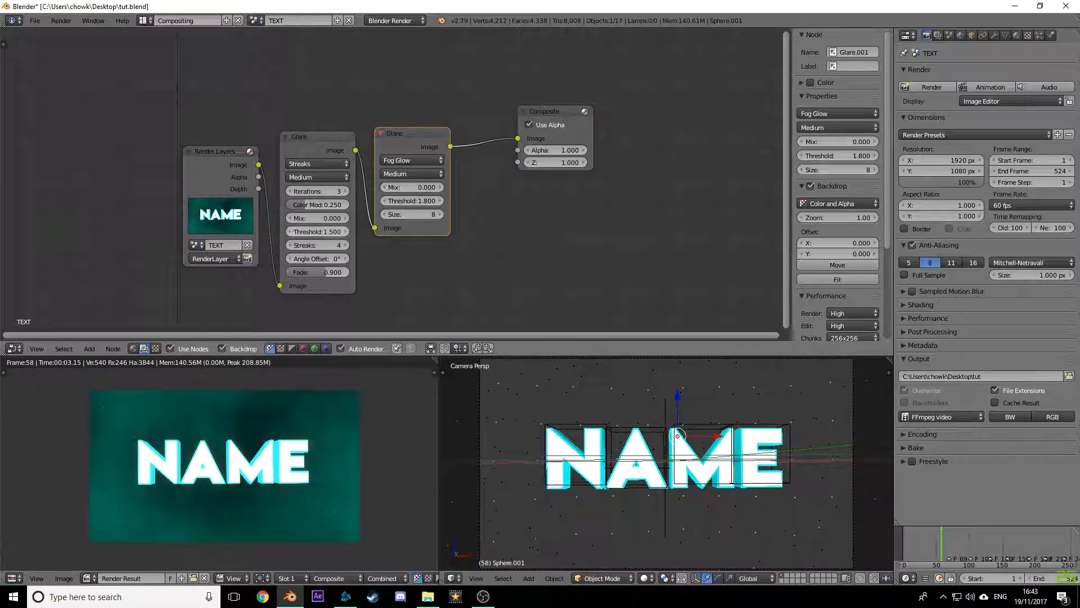
click(291, 232)
click(290, 231)
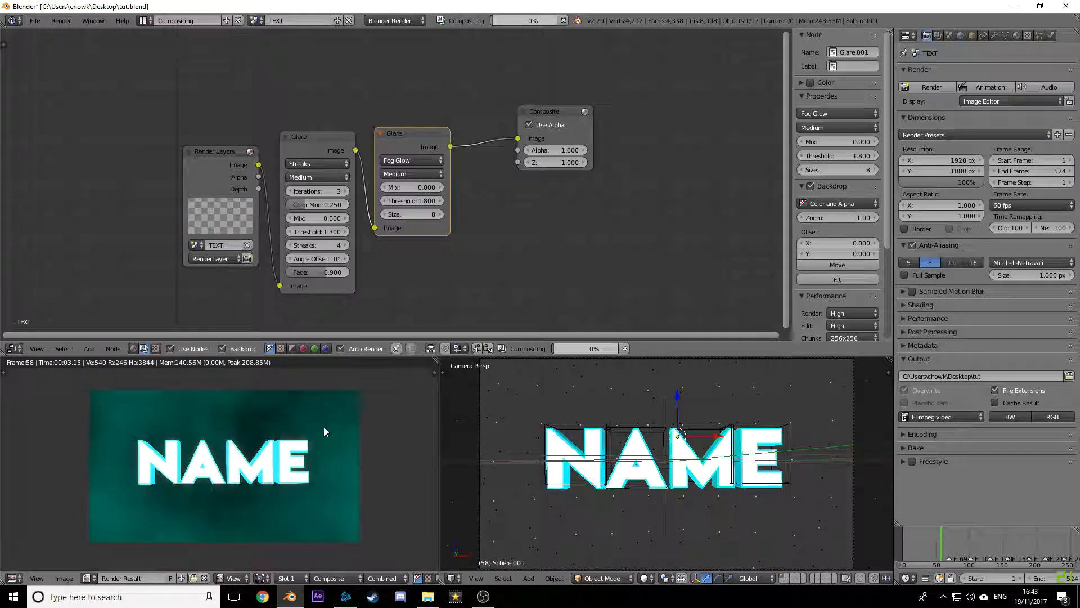
Step: Lower the Fog Glow node's threshold to 0.900 and re-render the frame to check the glow
click(385, 202)
click(385, 201)
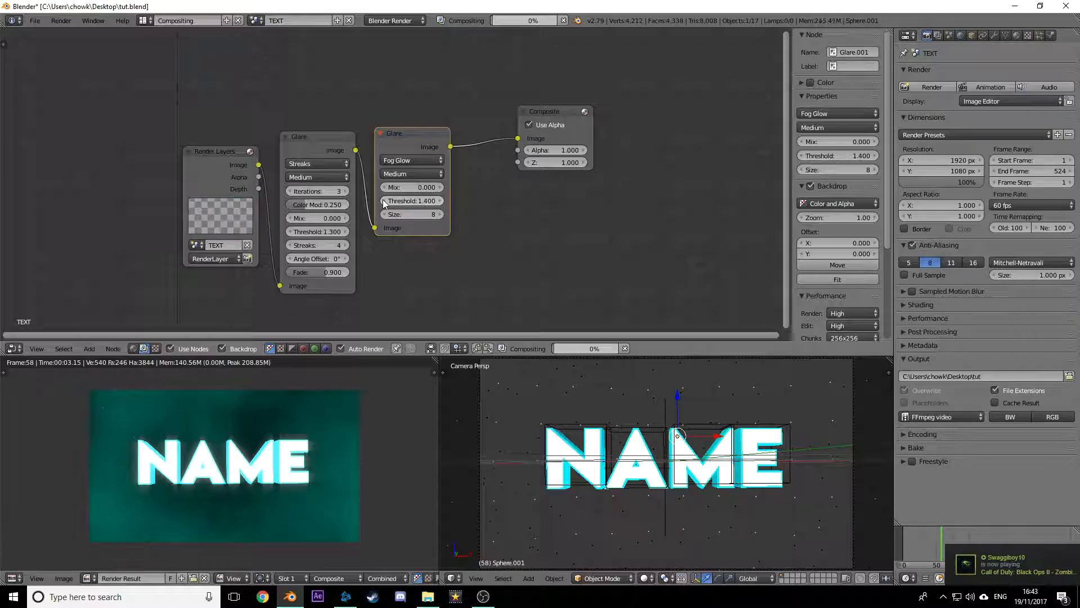
click(384, 201)
click(384, 202)
click(385, 202)
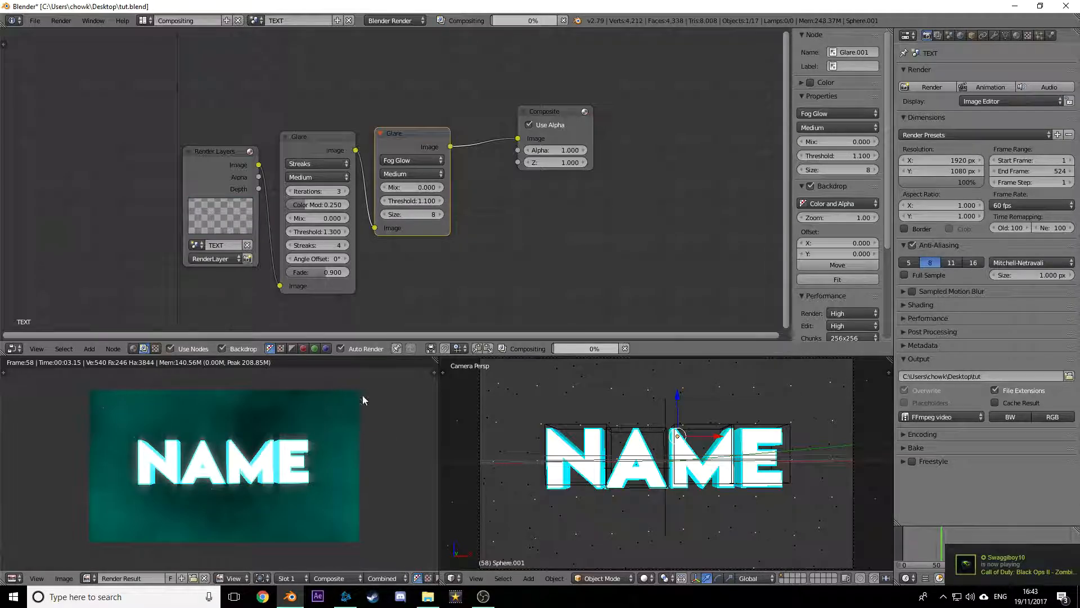
click(384, 202)
click(384, 202)
key(F12)
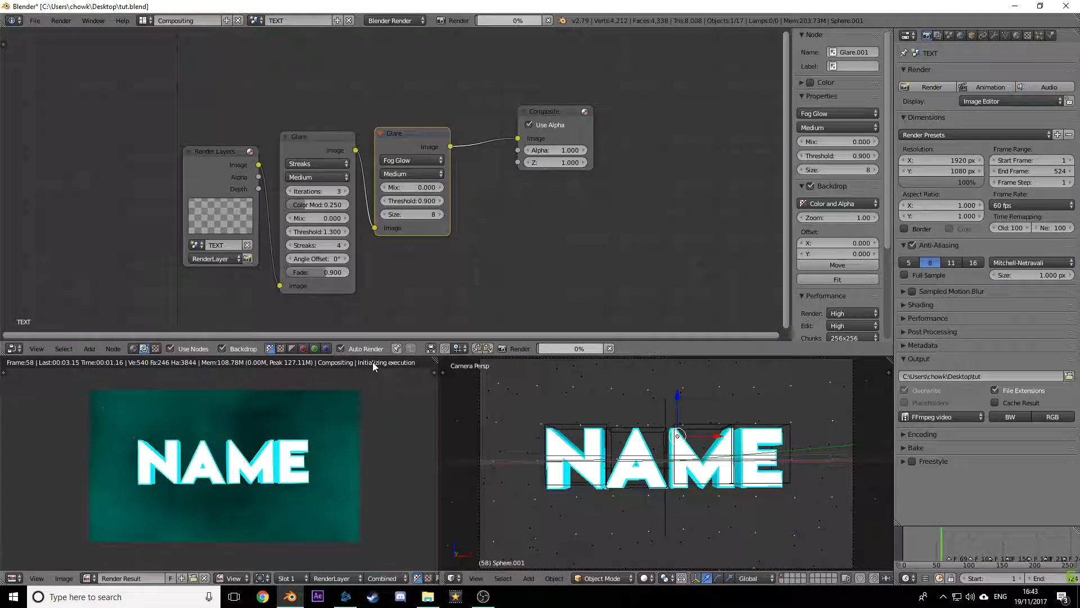
scroll(324, 420, up, 1)
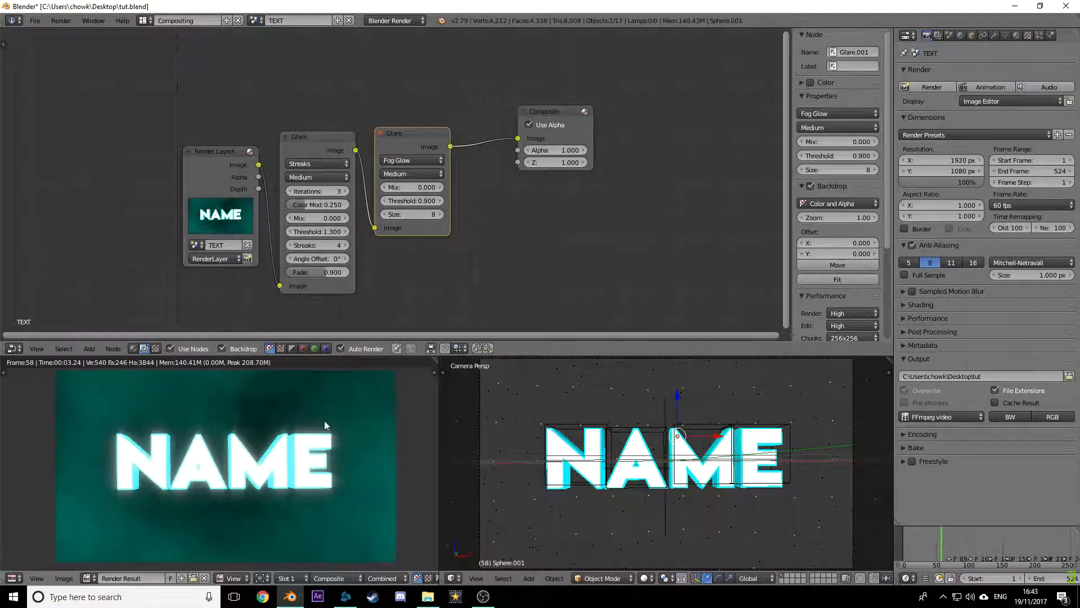
Step: Move the Composite node farther from the Fog Glow Glare node to make room for another node
scroll(353, 250, up, 2)
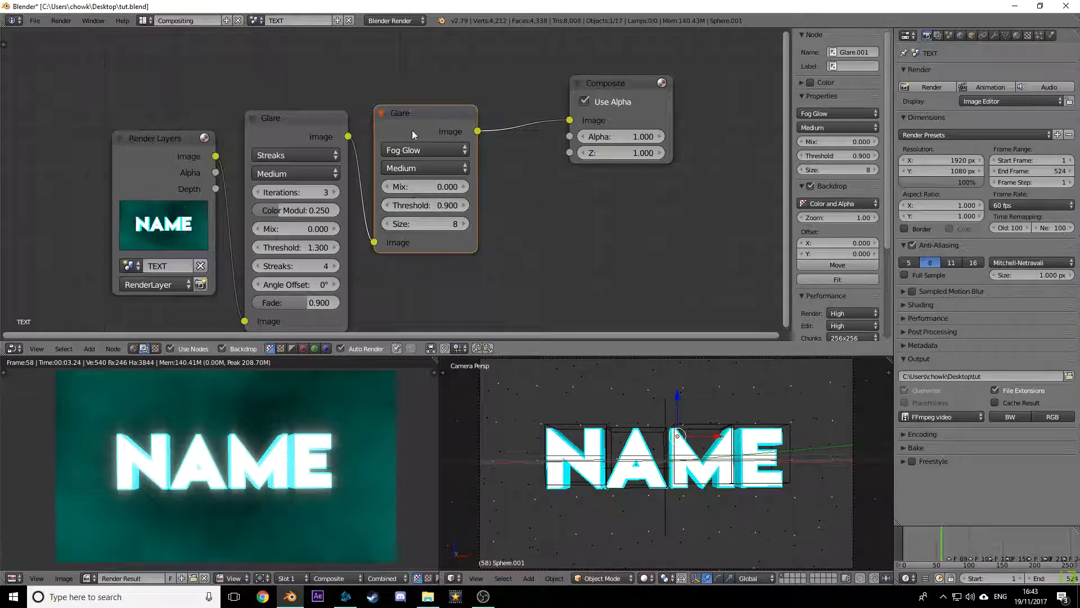
scroll(460, 217, down, 2)
drag(549, 121, 578, 110)
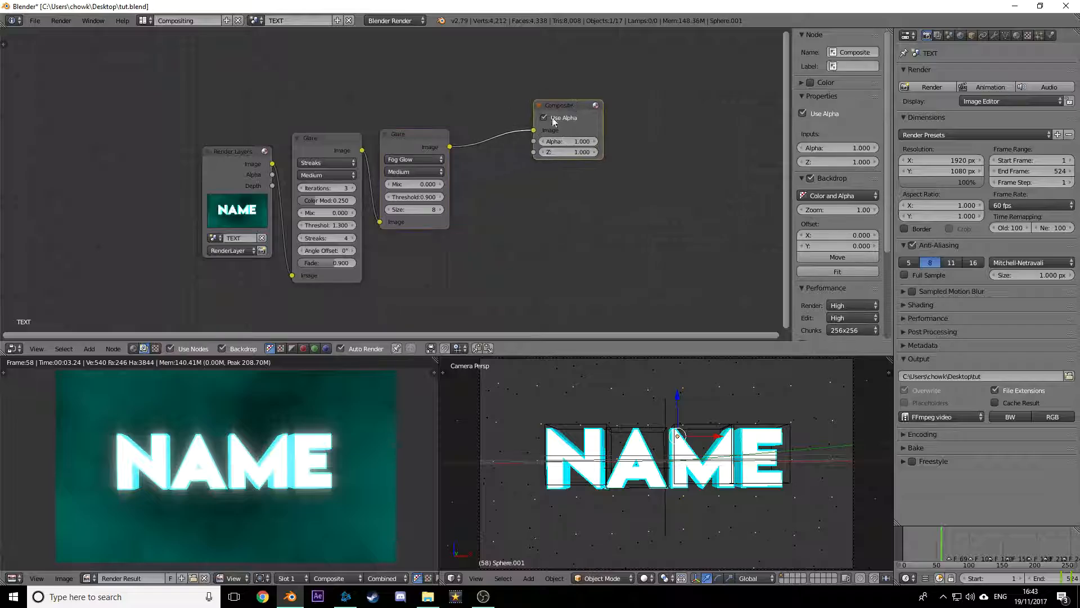
click(89, 349)
click(106, 336)
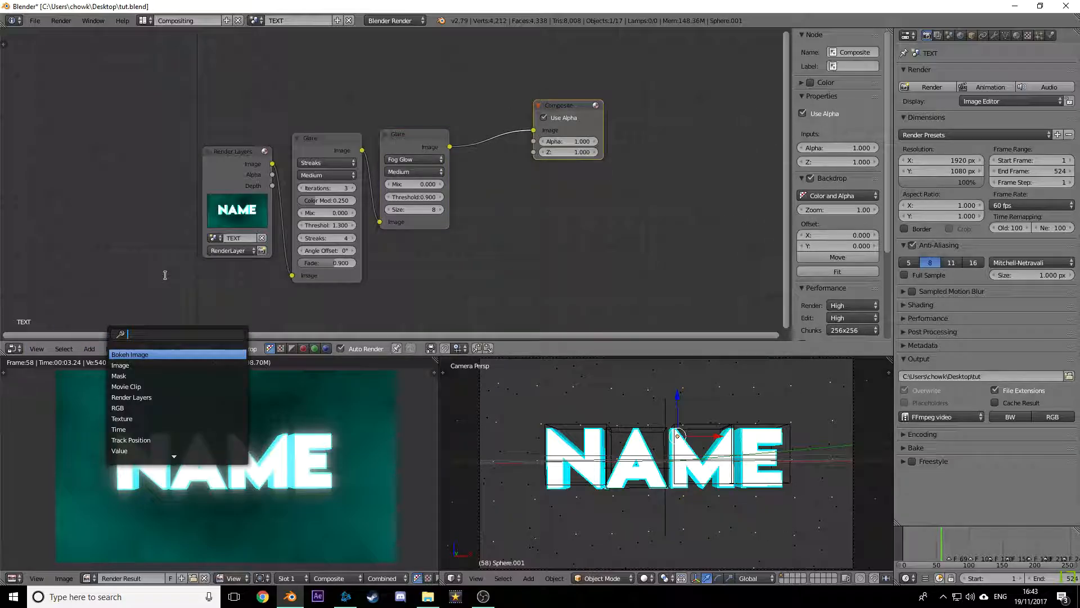
text(hue)
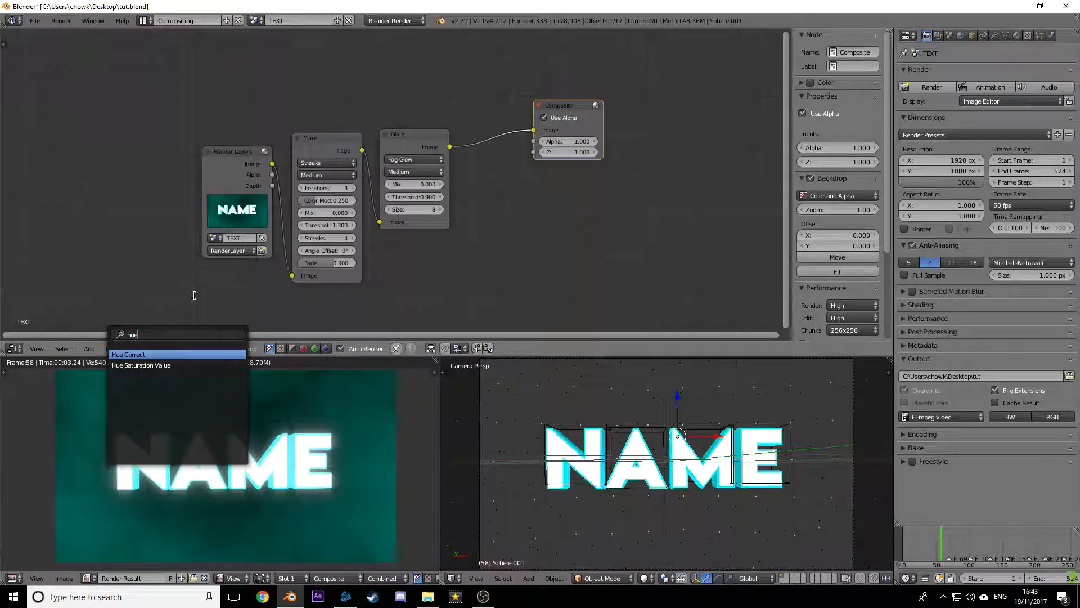
click(177, 357)
right_click(524, 135)
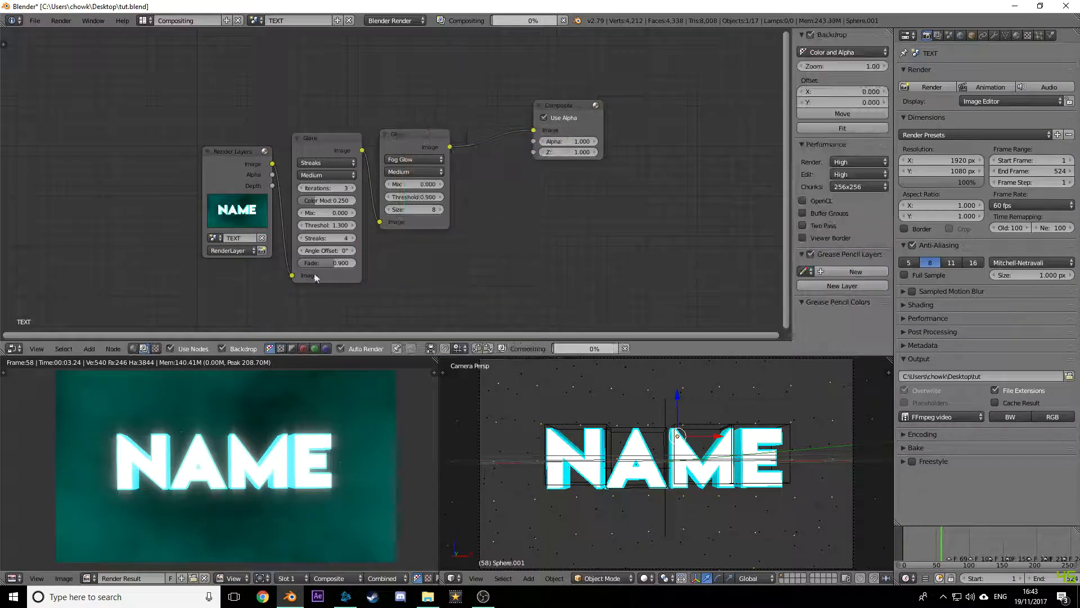
Step: Add a Hue Saturation Value node and insert it between the Fog Glow Glare node and the Composite node
click(90, 348)
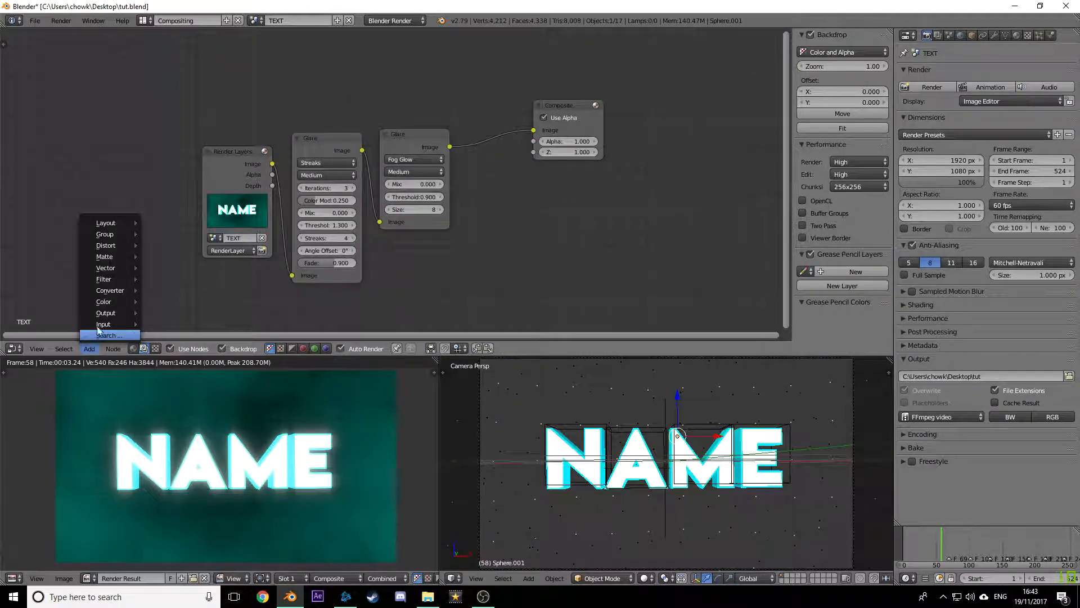
click(99, 334)
text(hue)
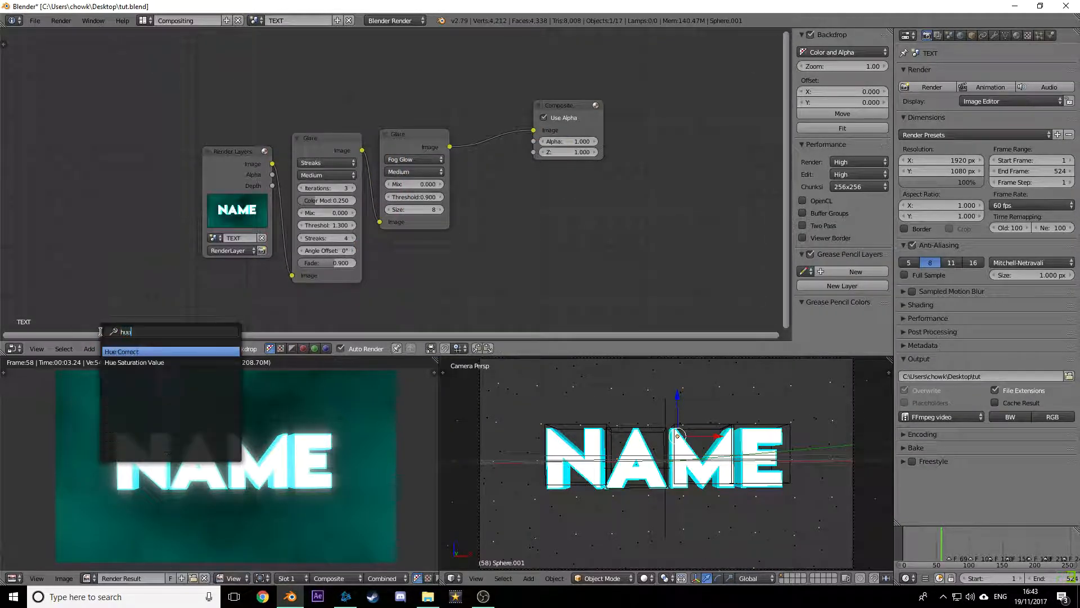
key(Down)
key(Return)
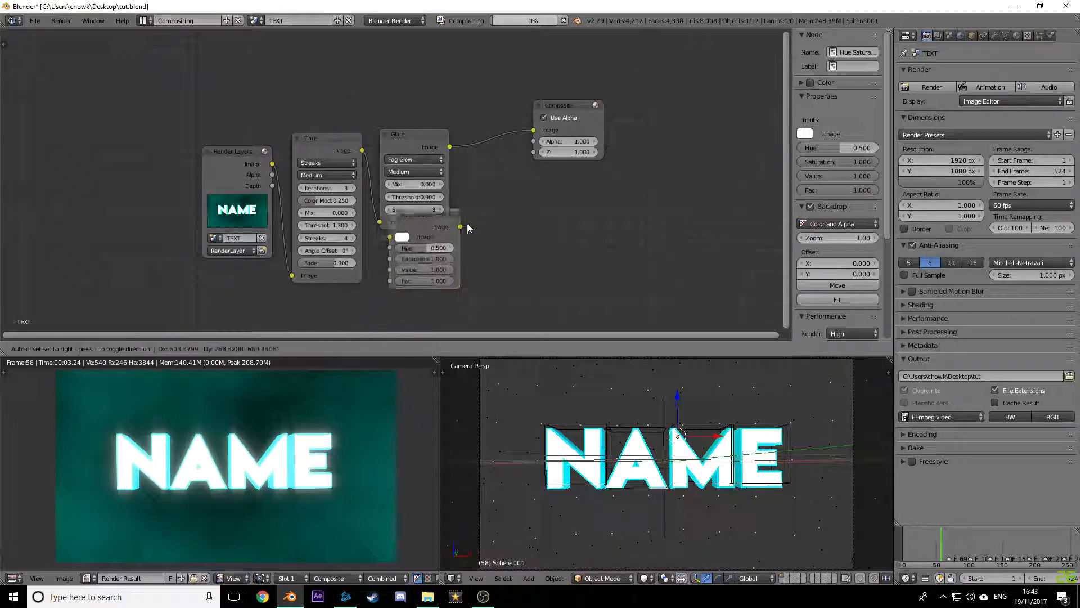
click(527, 148)
scroll(511, 214, down, 3)
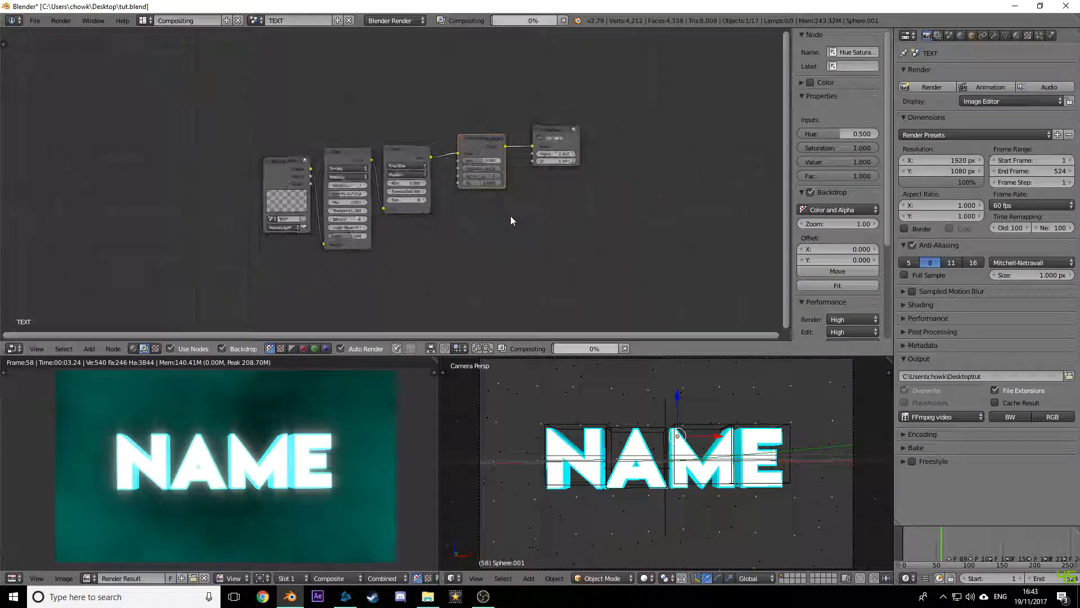
scroll(299, 451, down, 2)
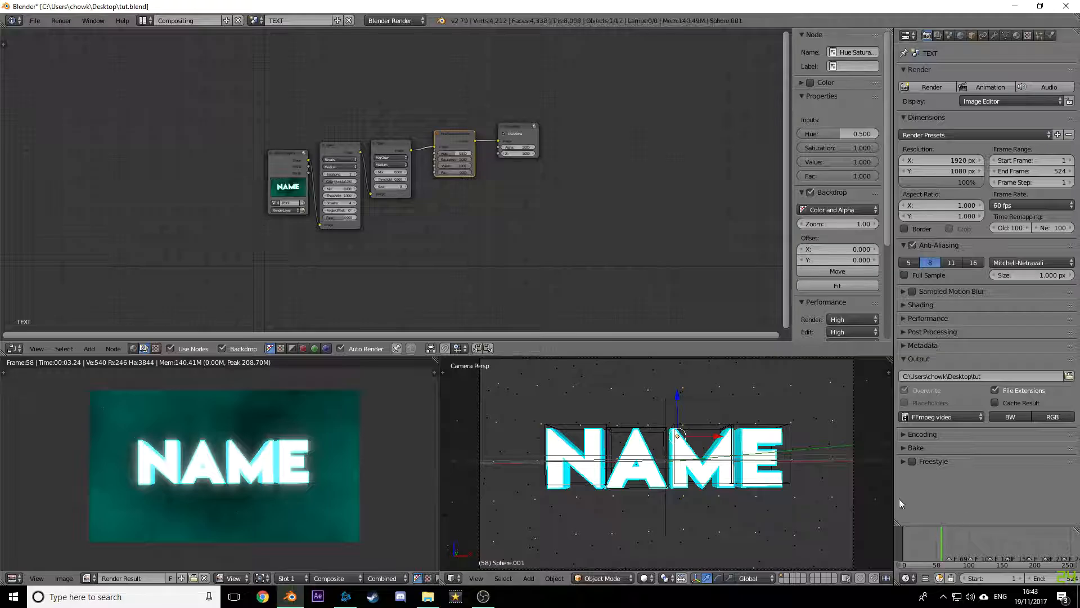
Step: Widen the timeline area and move the current frame to 295, just before the keyframe at 299
drag(893, 483, 682, 479)
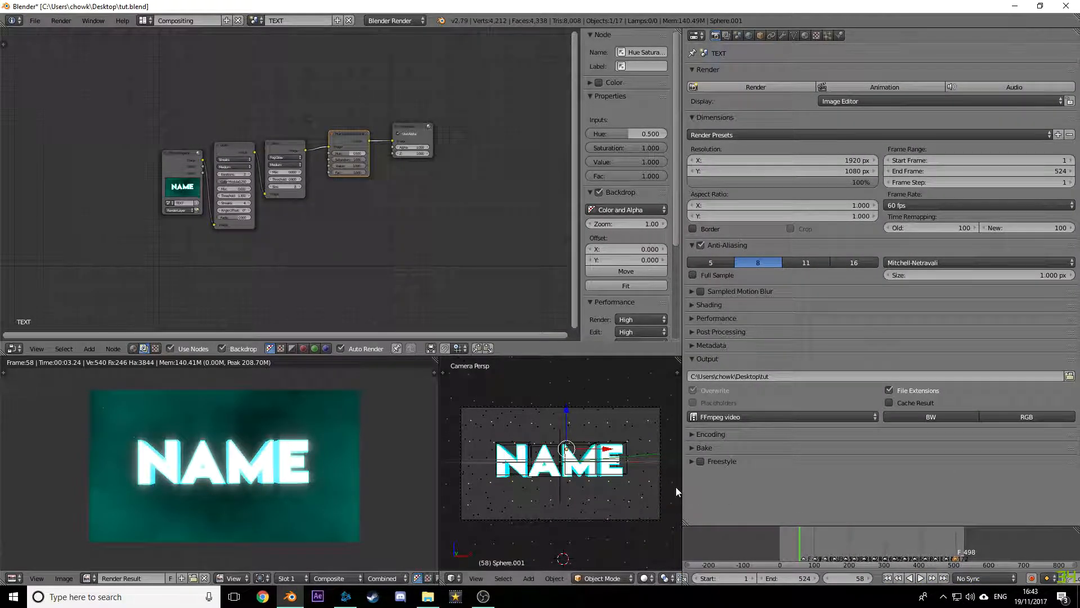
drag(682, 487, 815, 463)
click(833, 461)
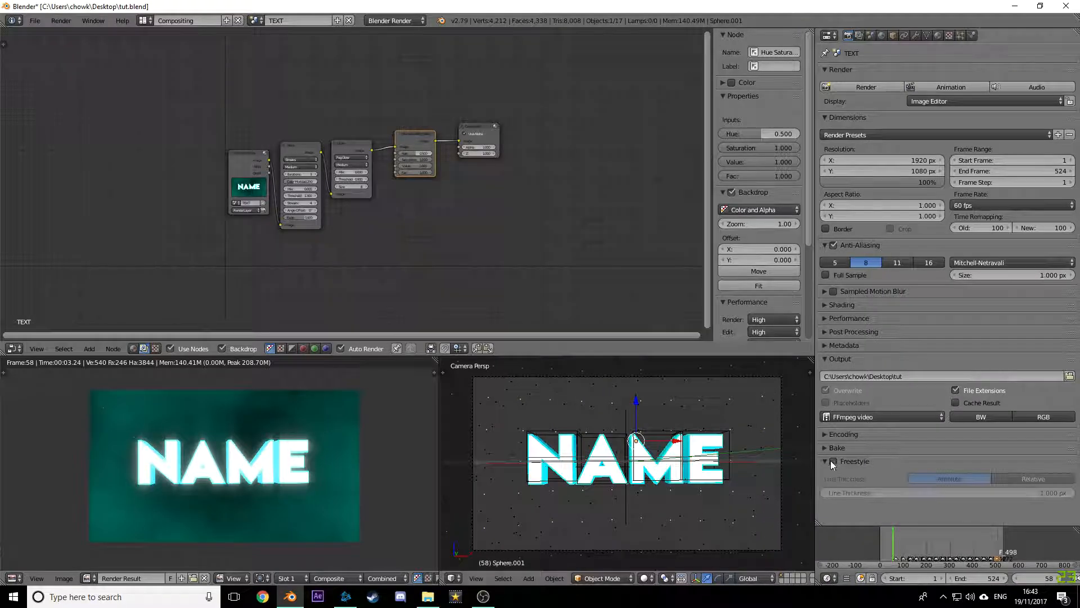
scroll(937, 546, up, 7)
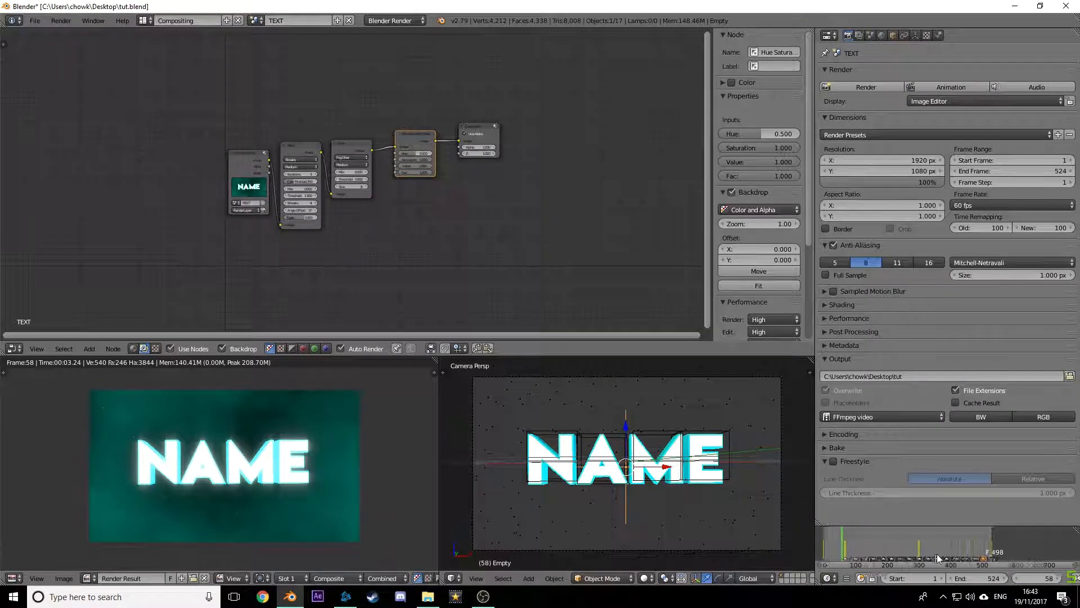
drag(908, 549, 836, 546)
scroll(1001, 556, down, 4)
click(921, 538)
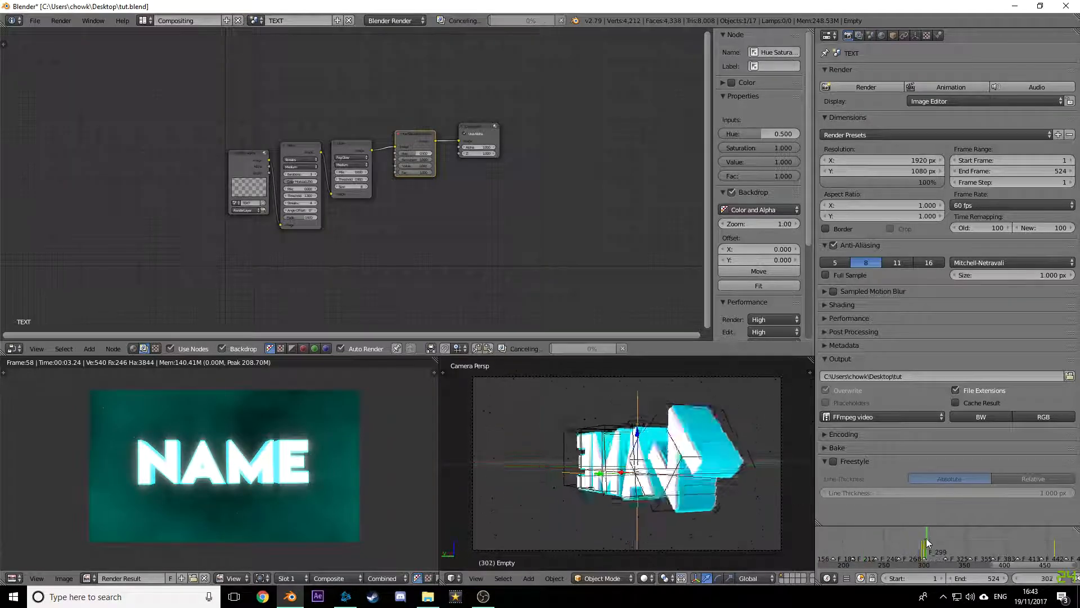
scroll(914, 538, up, 2)
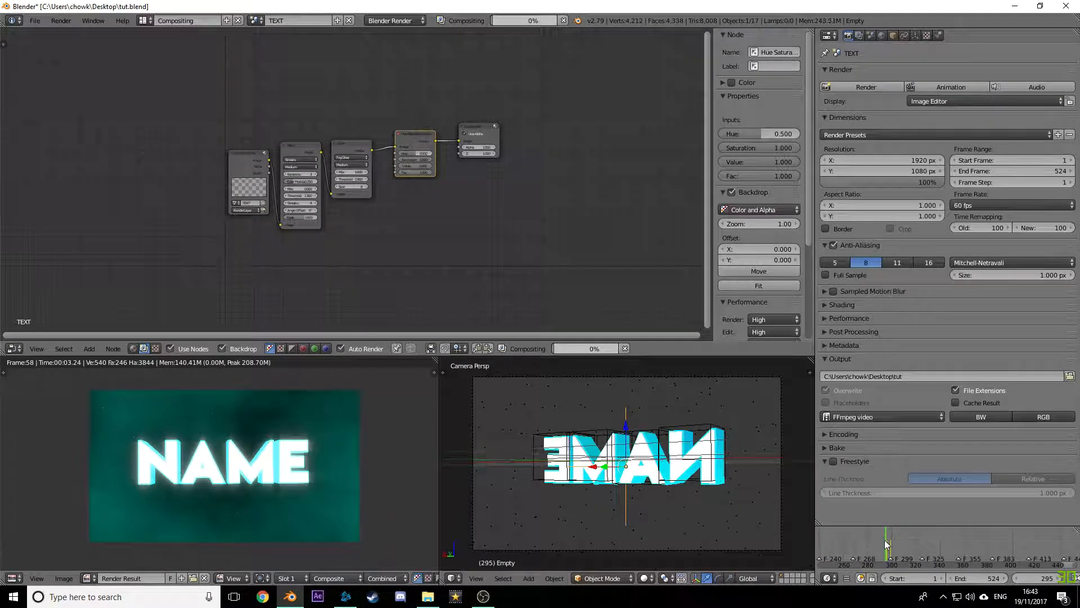
drag(797, 533, 761, 533)
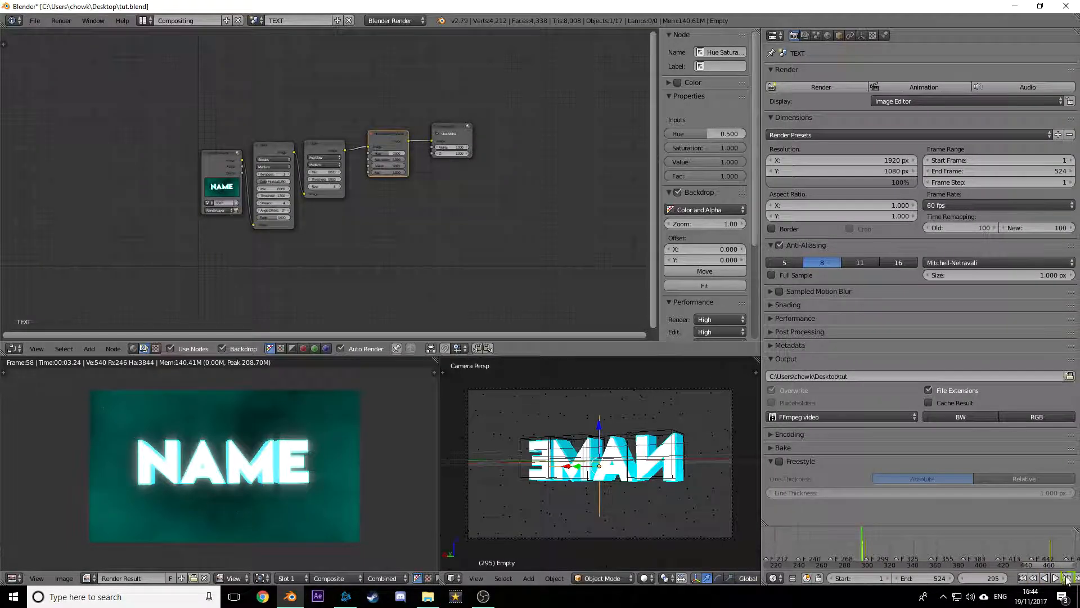
Step: Go to frame 296 and keyframe the Hue Saturation Value node's Hue at 0.500
click(1067, 579)
click(1067, 580)
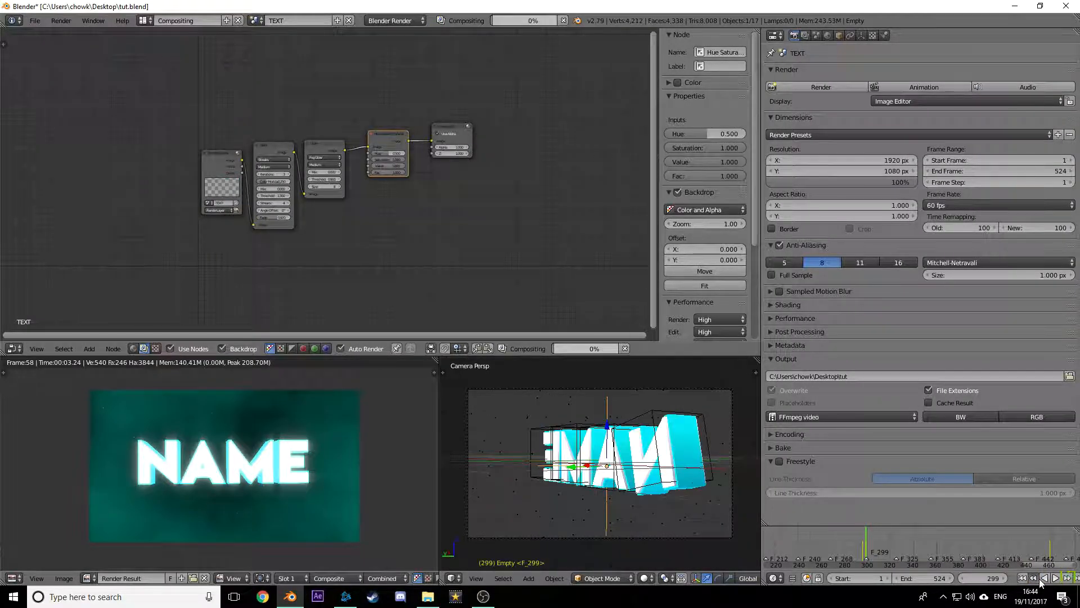
click(1036, 578)
scroll(422, 160, up, 3)
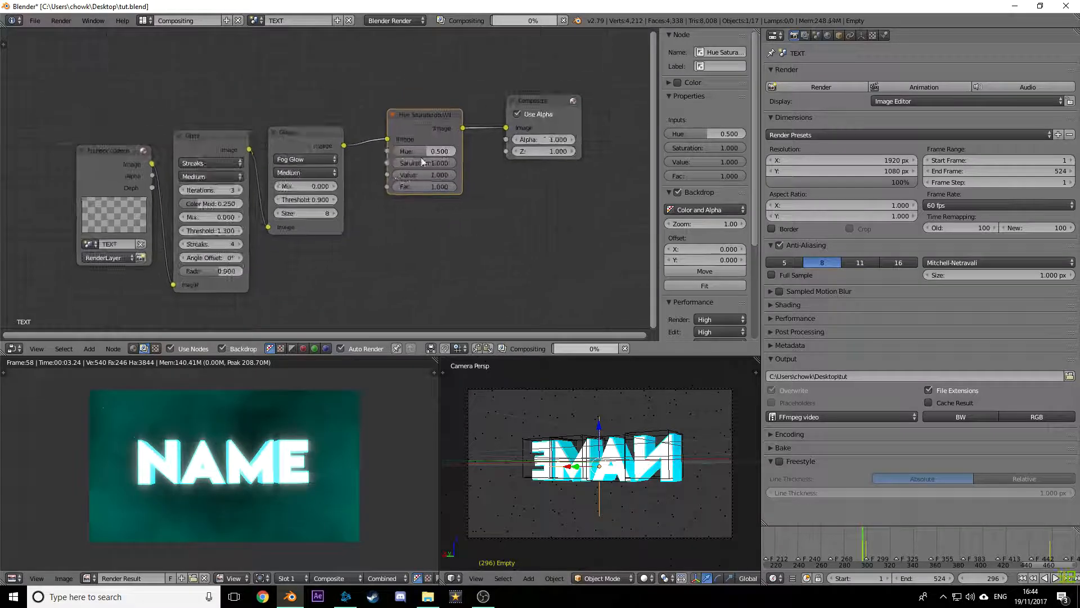
scroll(422, 162, up, 2)
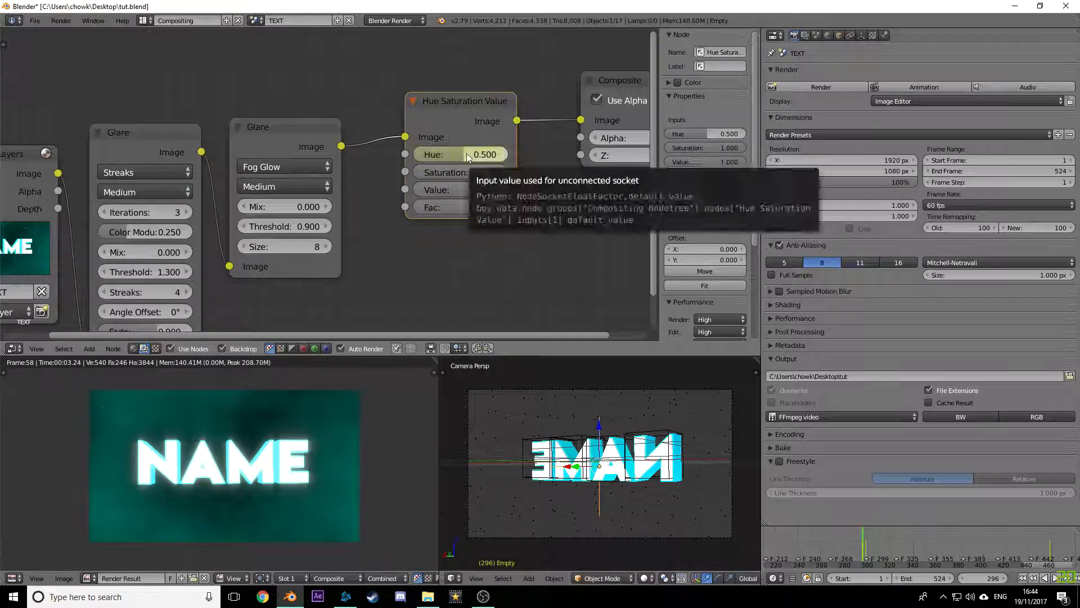
key(i)
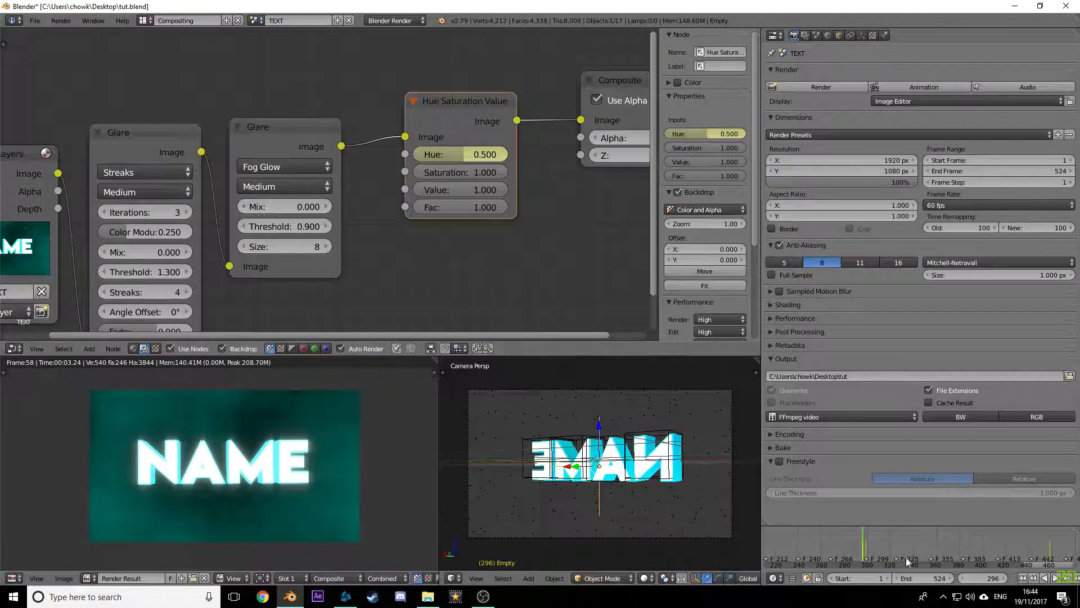
Step: At frame 299, try several Hue values on the Hue Saturation Value node, settle on 0.000 and keyframe it
click(1067, 578)
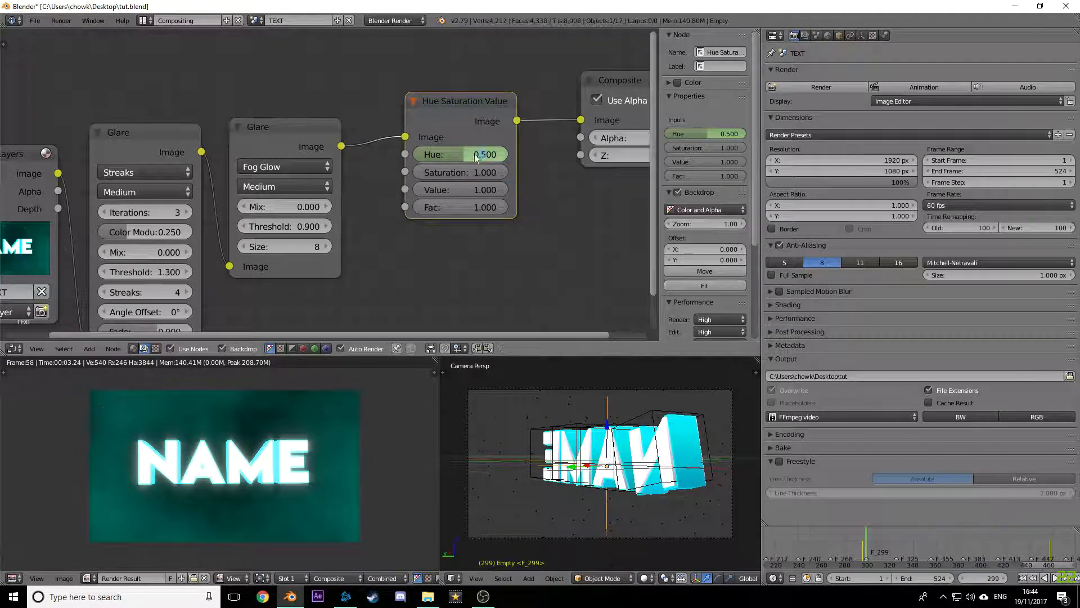
drag(485, 155, 439, 153)
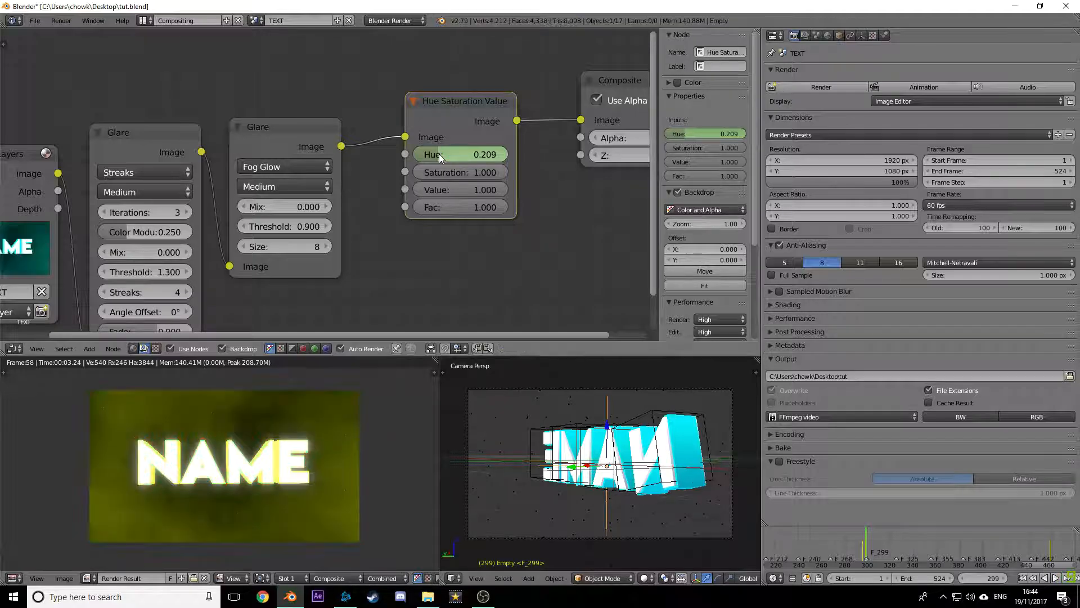
drag(439, 153, 481, 153)
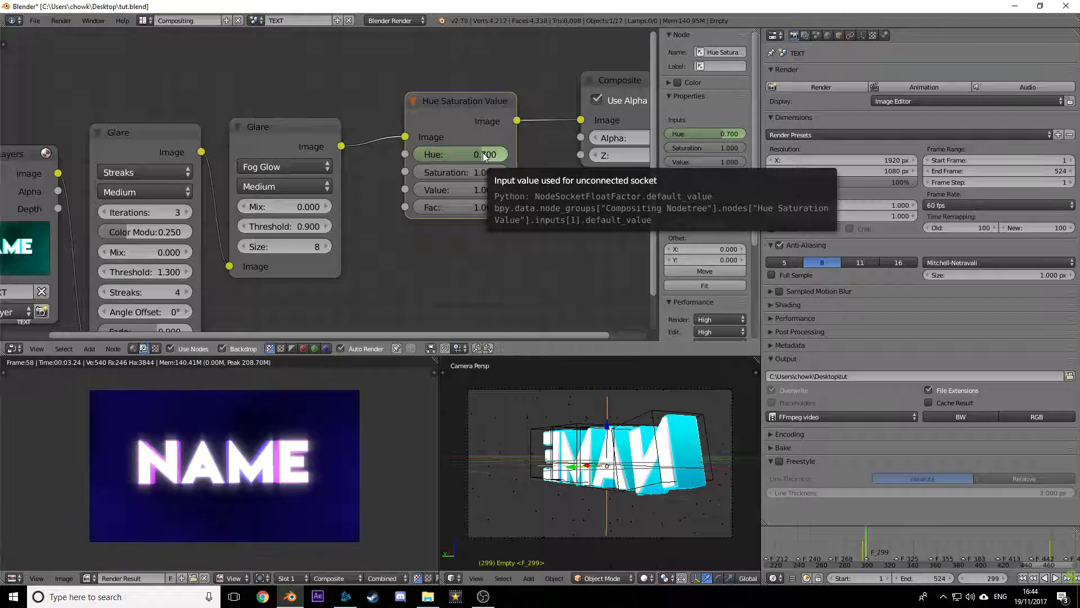
scroll(281, 441, up, 1)
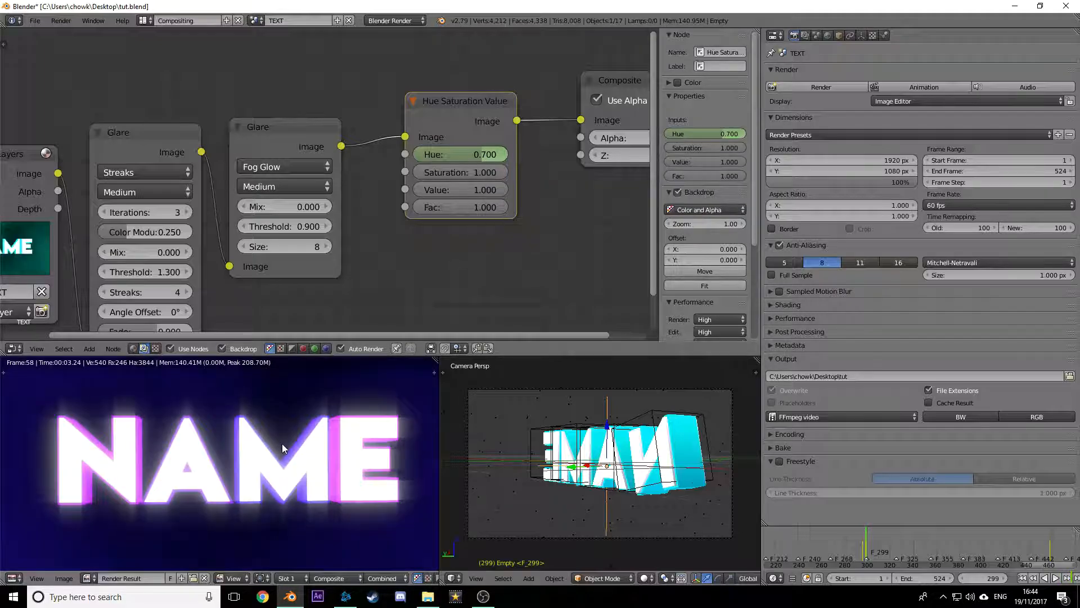
ctrl+drag(477, 154, 430, 156)
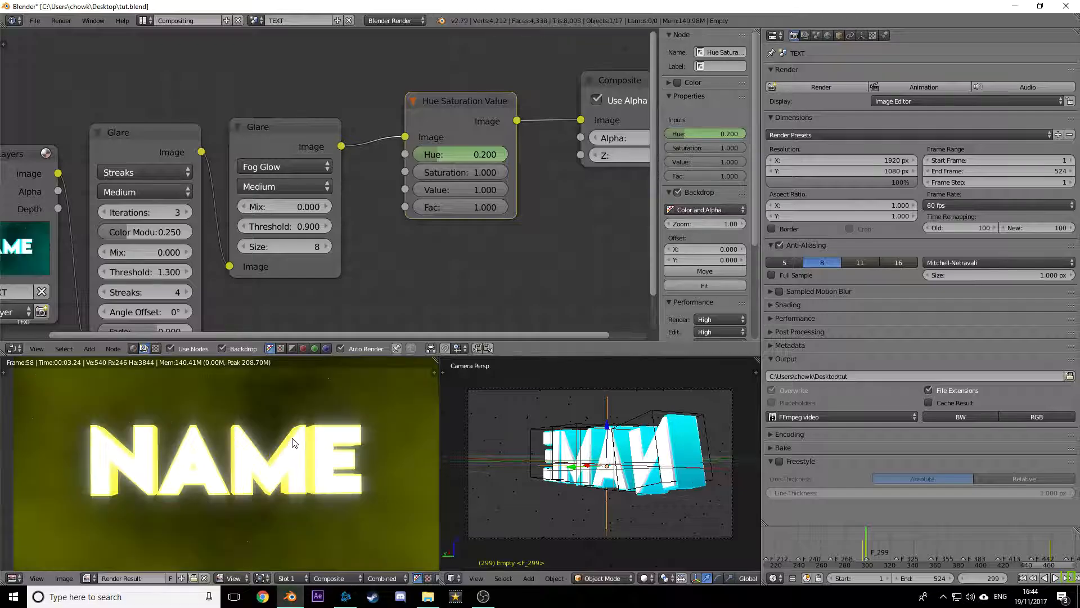
ctrl+drag(485, 155, 422, 157)
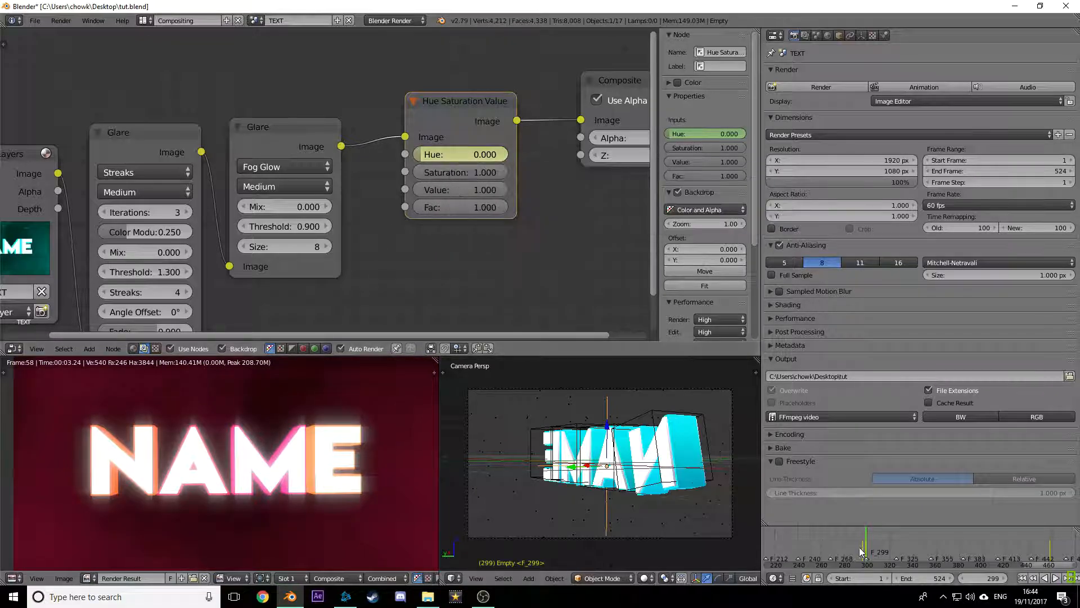
Step: Scrub back through the timeline to check the hue change, ending at frame 0
scroll(879, 546, down, 2)
scroll(880, 546, down, 3)
click(838, 545)
scroll(858, 549, down, 11)
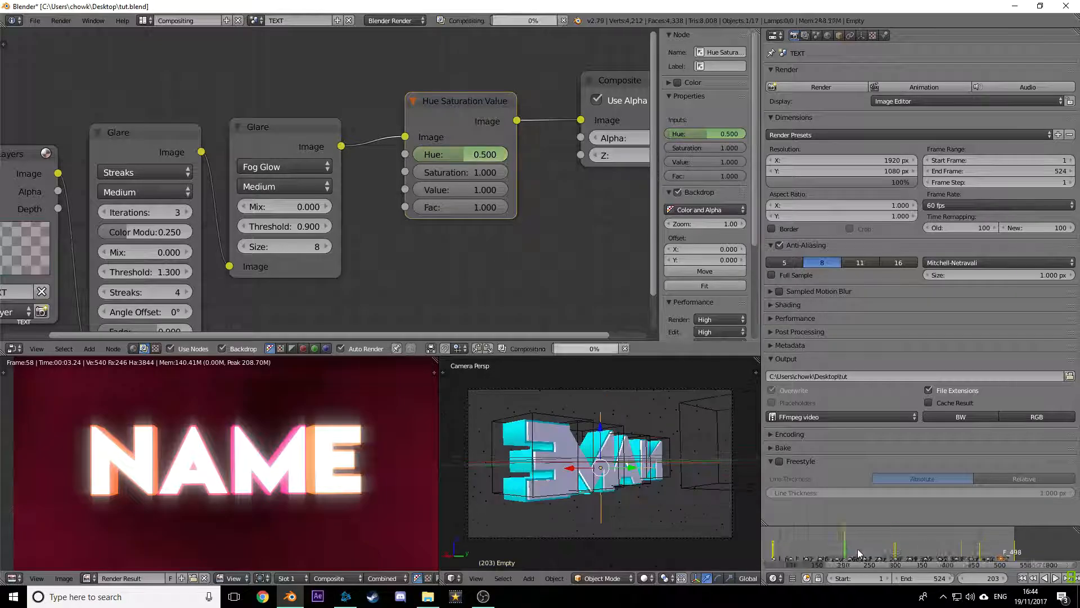
drag(883, 548, 812, 549)
scroll(262, 220, down, 12)
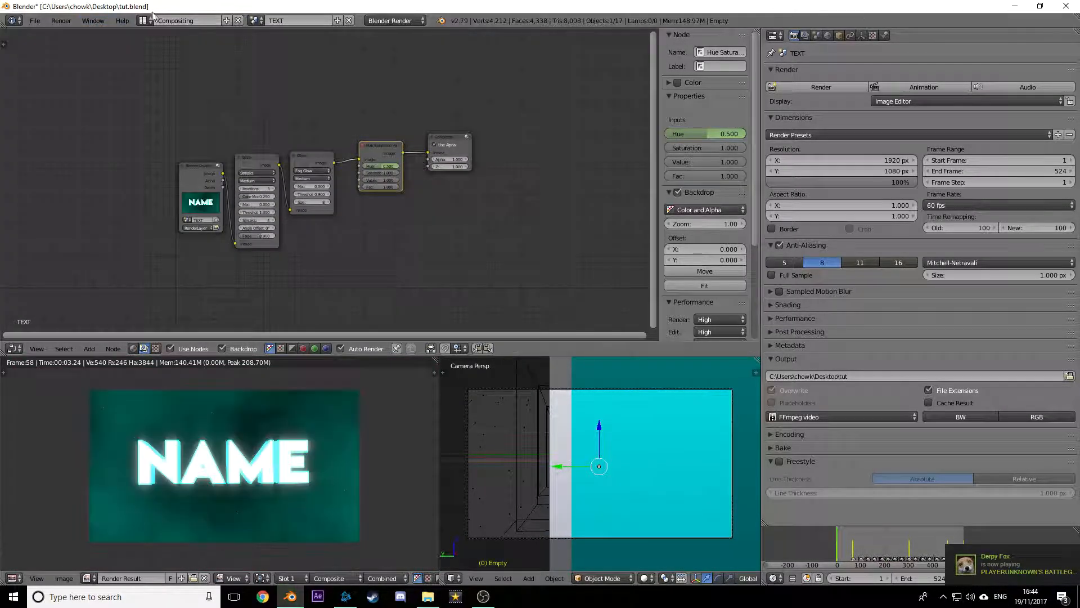
Step: Switch to the Default screen layout, preview the animation and set the current frame to 68
click(144, 20)
click(161, 70)
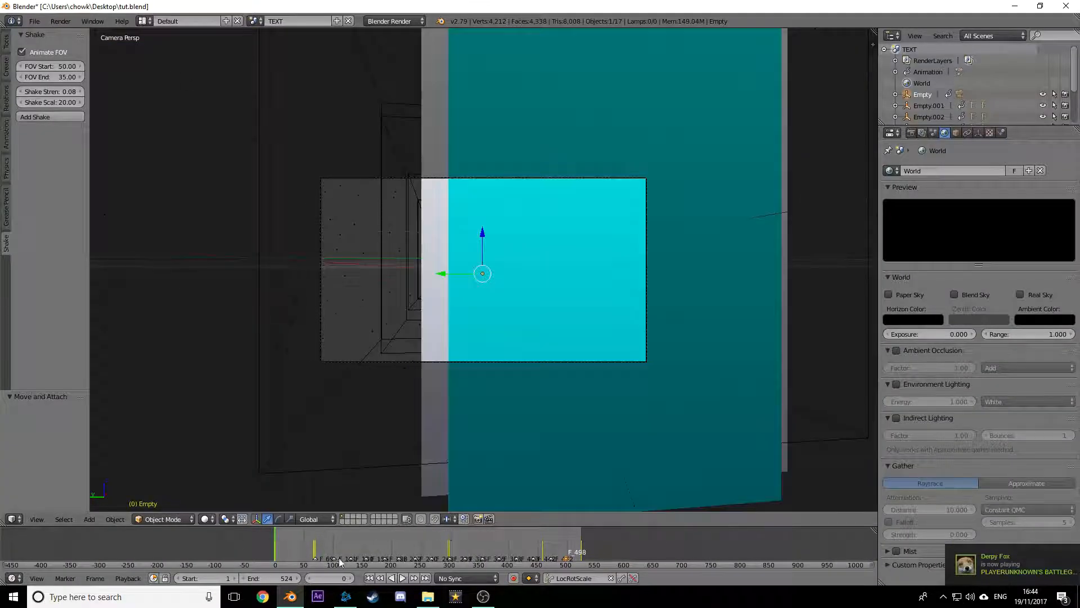
click(403, 578)
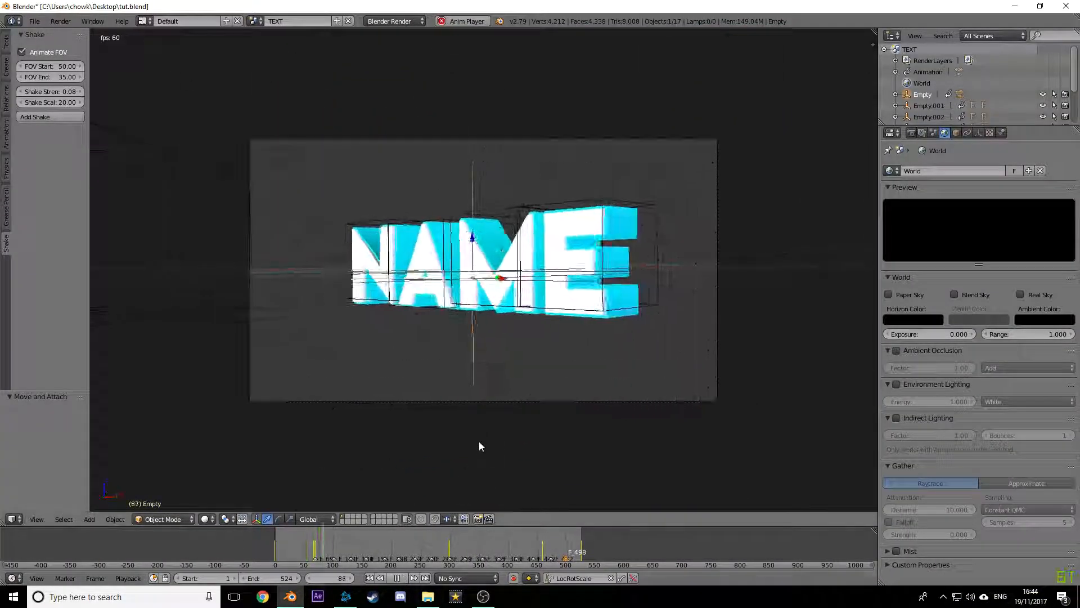
click(398, 578)
drag(279, 534, 314, 544)
Step: Save the tut.blend project file
click(34, 21)
click(39, 105)
Step: Orbit out to view the particle halo around the letters and review the scene's render output and encoding settings
middle_drag(445, 344, 484, 326)
scroll(484, 327, down, 10)
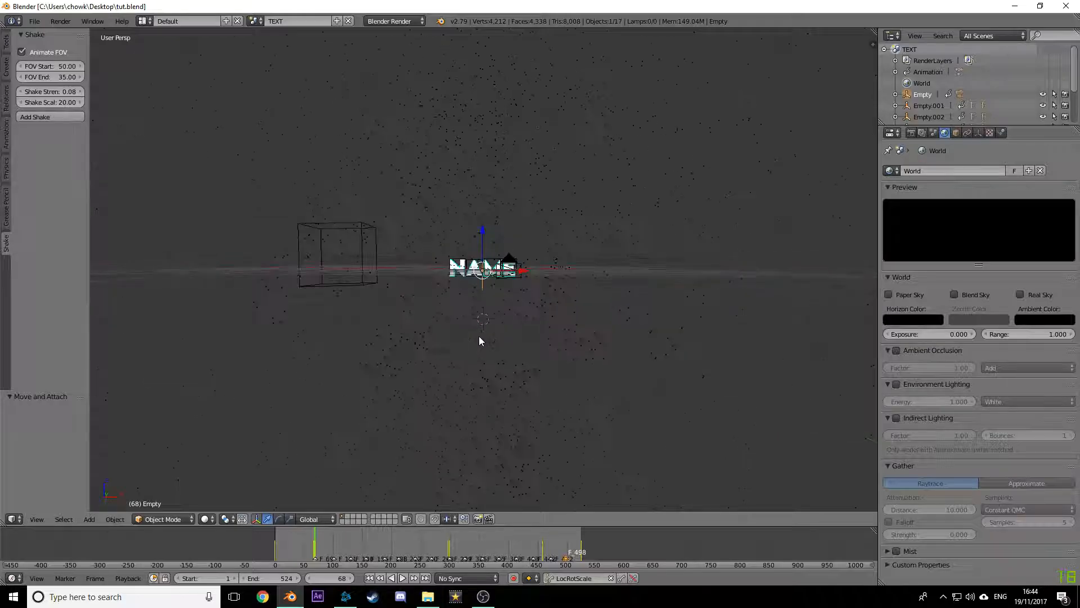
scroll(483, 304, down, 5)
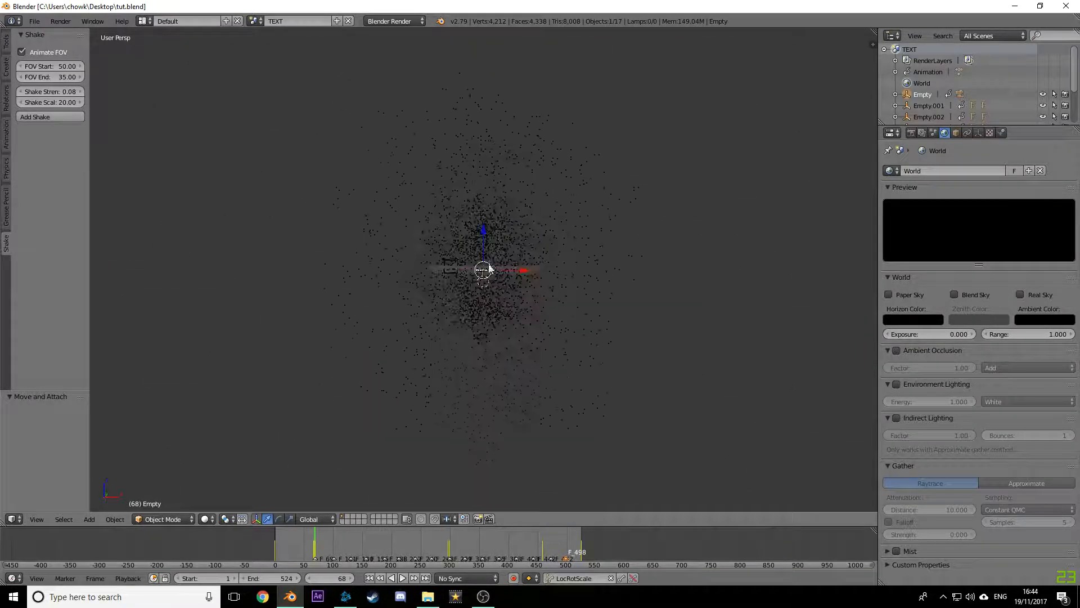
click(911, 132)
scroll(973, 425, down, 4)
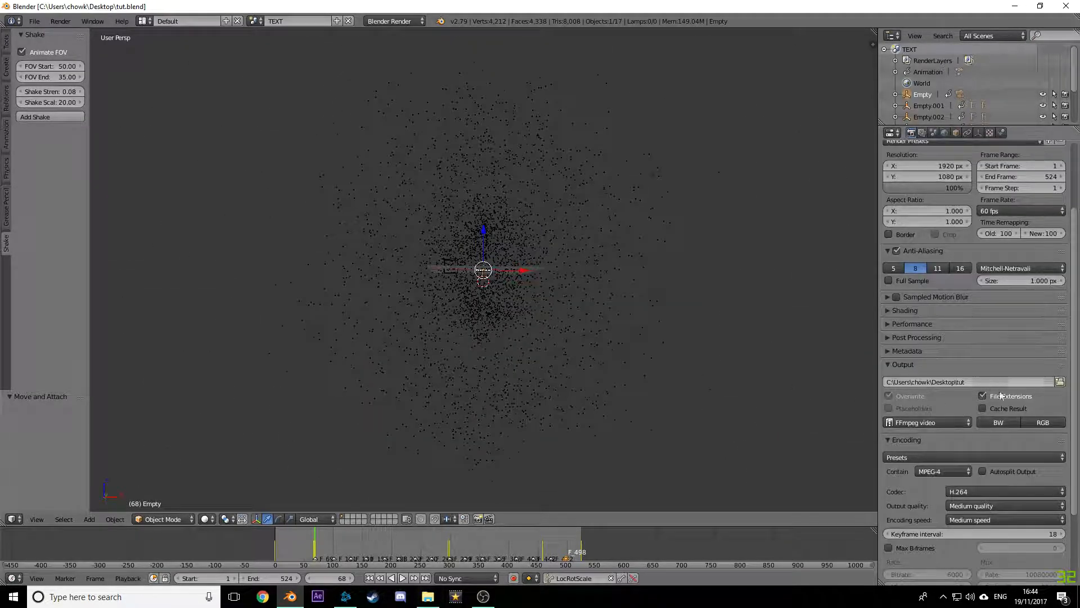
click(61, 21)
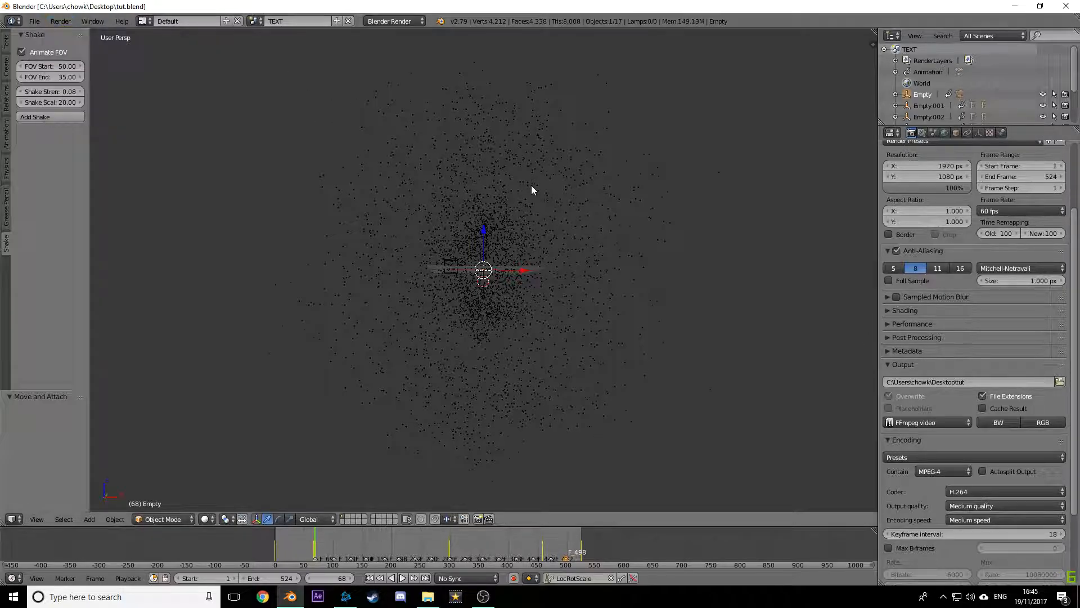
scroll(475, 357, up, 4)
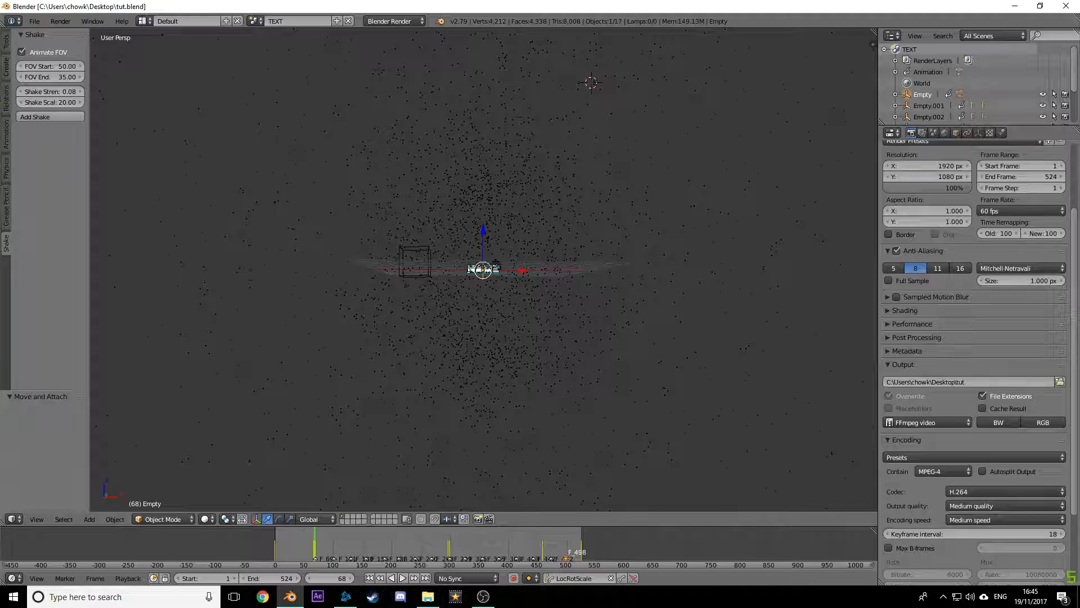
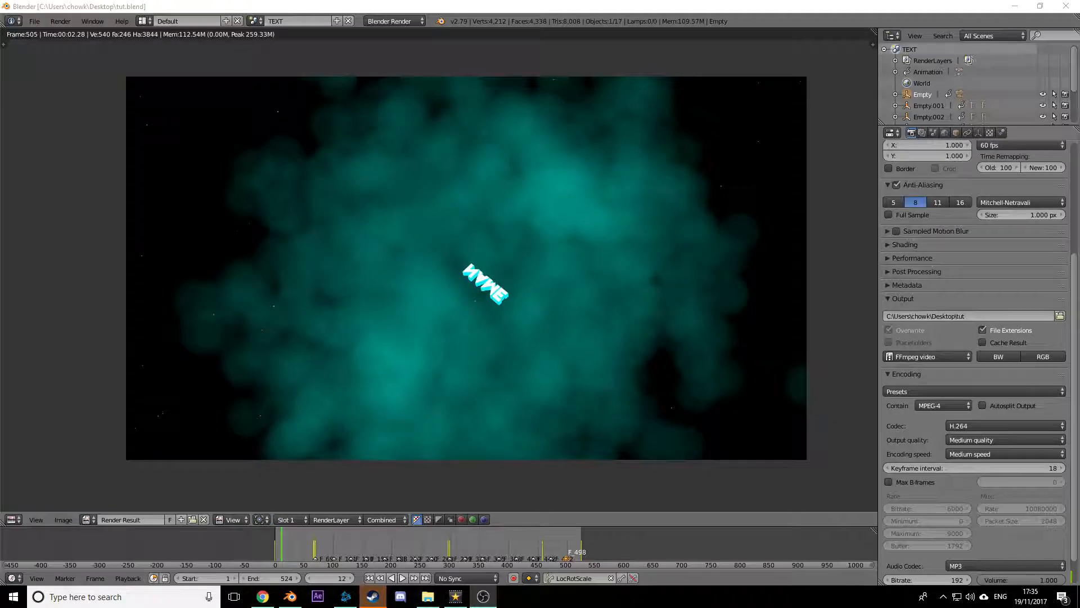
Step: Switch to the Compositing screen layout and move the Composite node away from Hue Saturation Value to make room
click(168, 21)
click(163, 60)
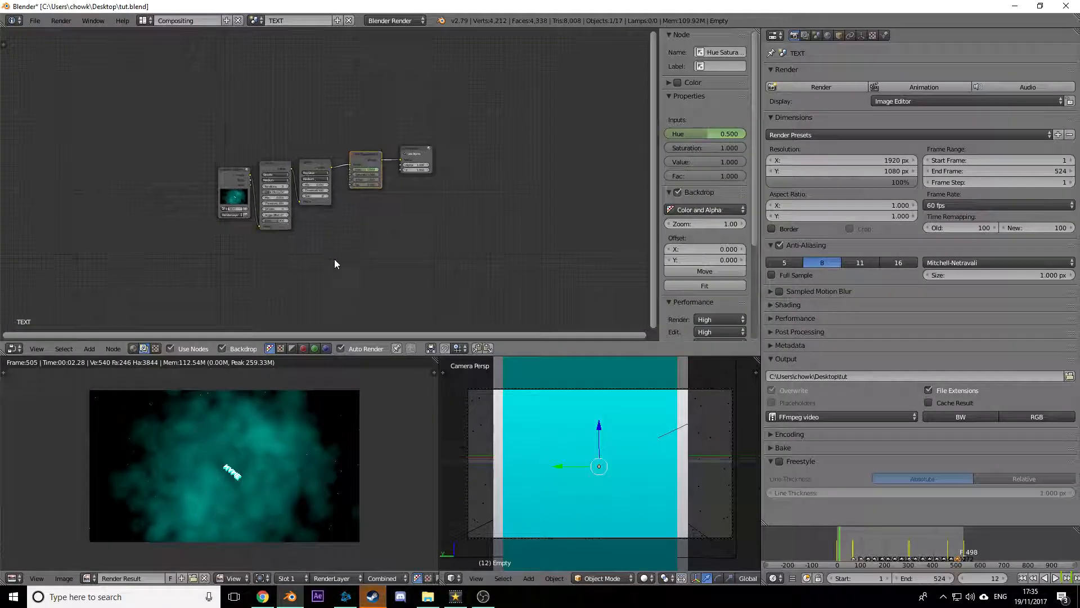
scroll(334, 264, up, 5)
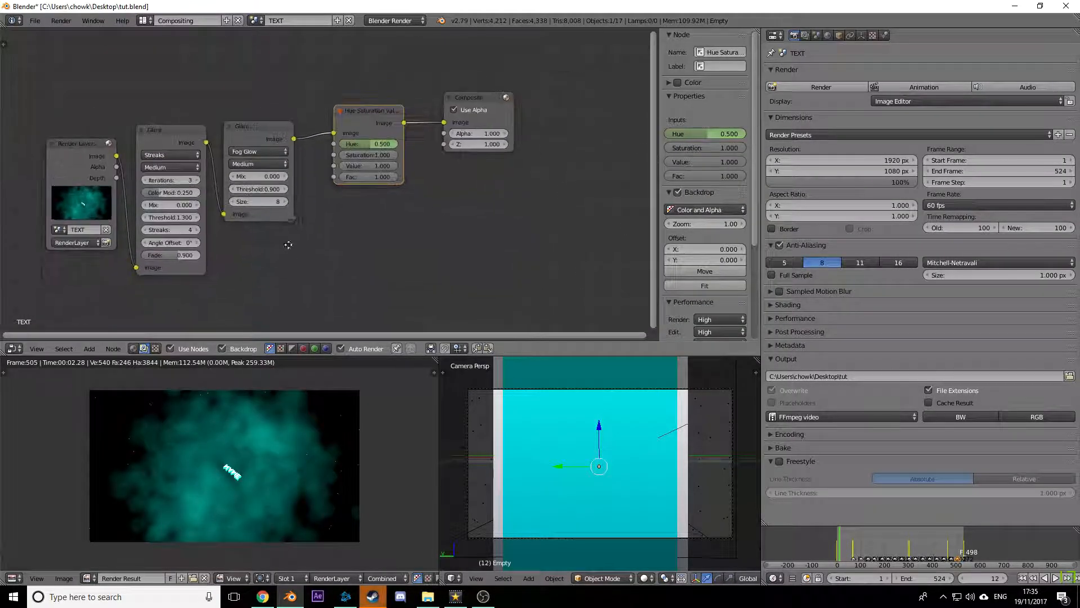
click(488, 100)
drag(489, 100, 581, 102)
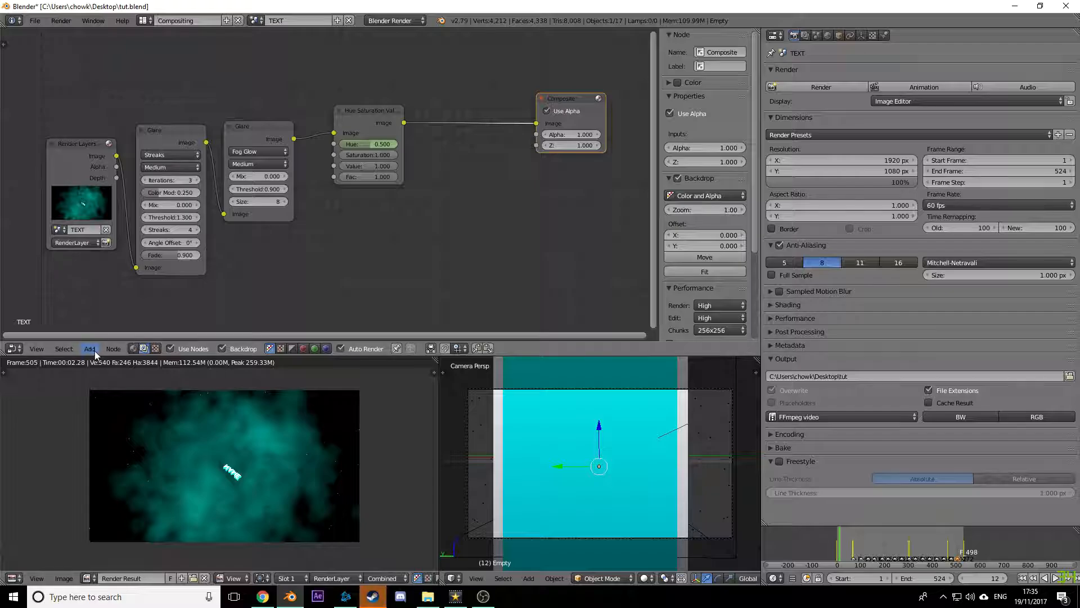
Step: Insert a Box Mask node between the Hue Saturation Value and Composite nodes and widen it
click(109, 349)
click(93, 335)
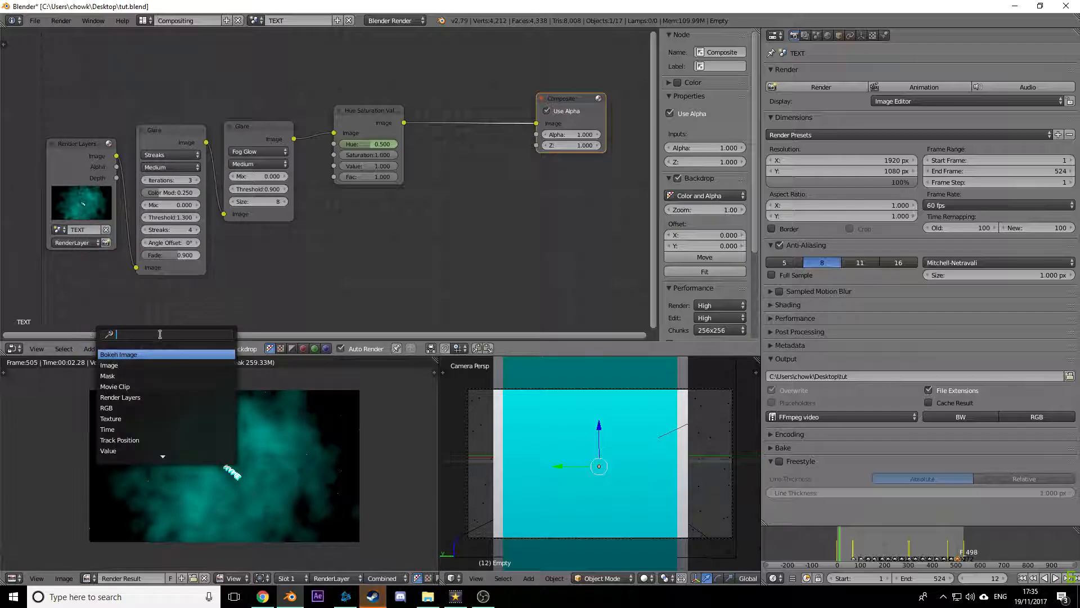
text(box)
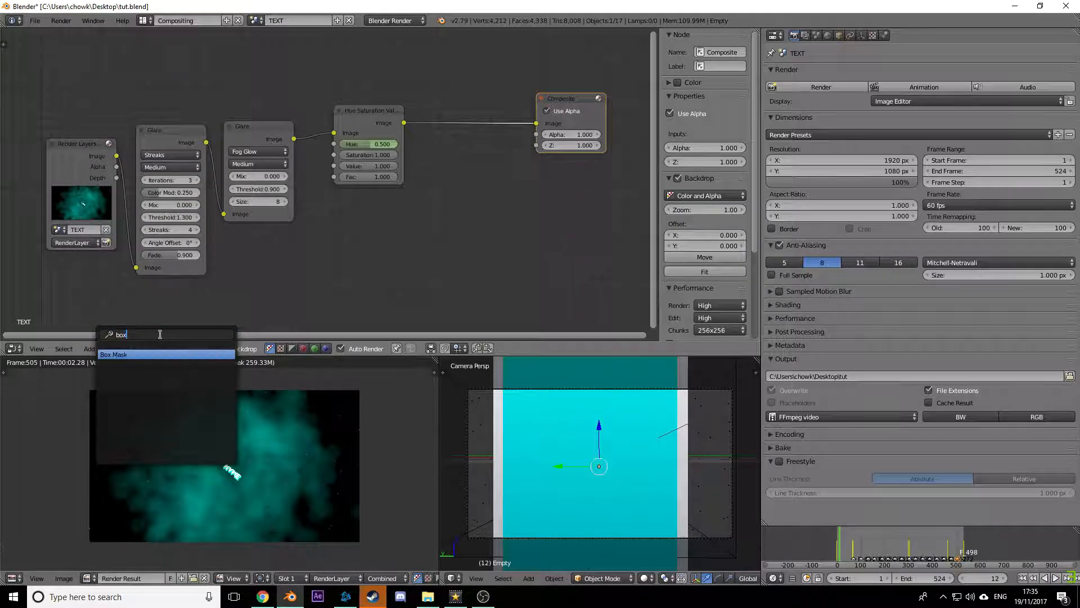
click(151, 356)
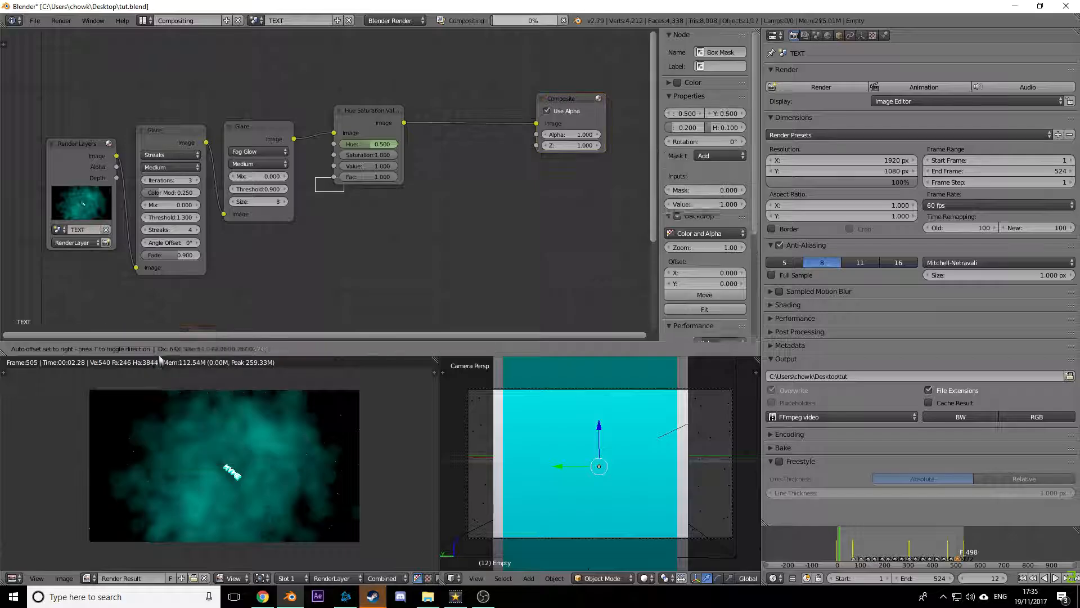
click(514, 130)
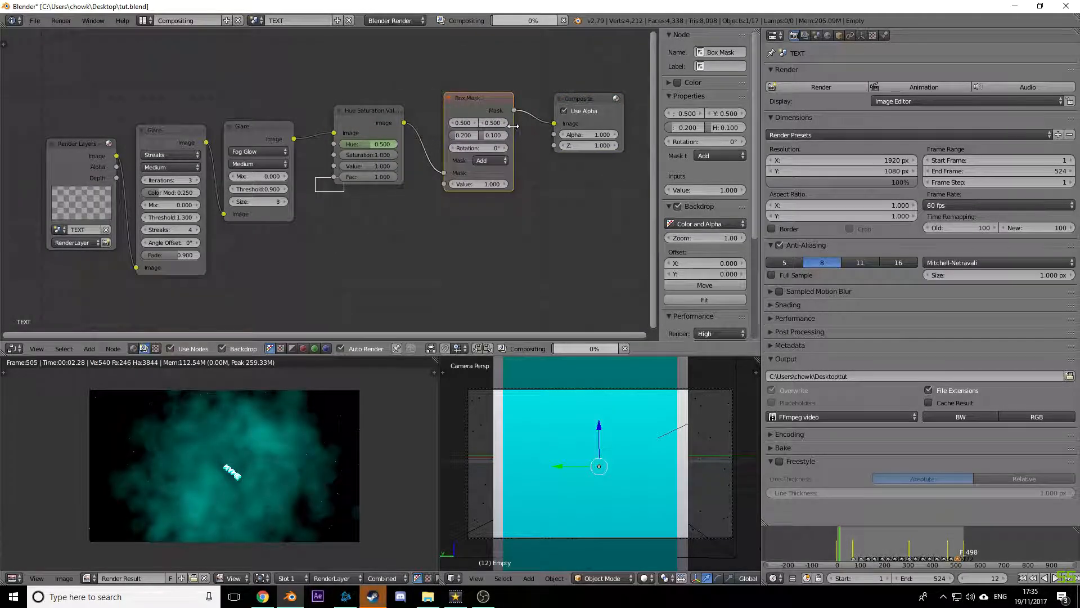
drag(513, 126, 38, 59)
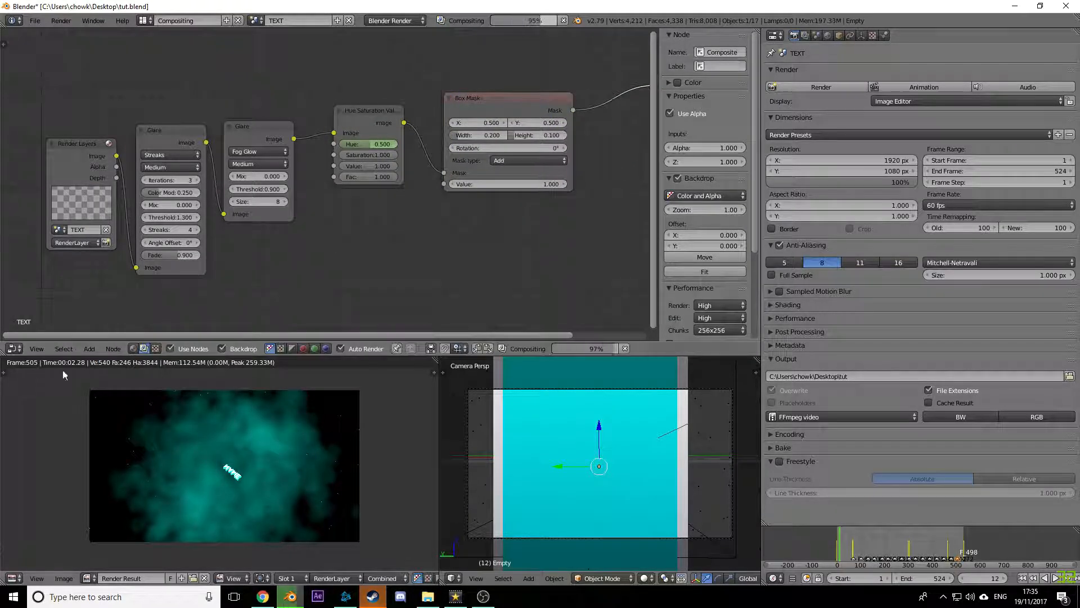
Step: Insert a Mix node between the Box Mask and Composite nodes
click(89, 348)
click(102, 333)
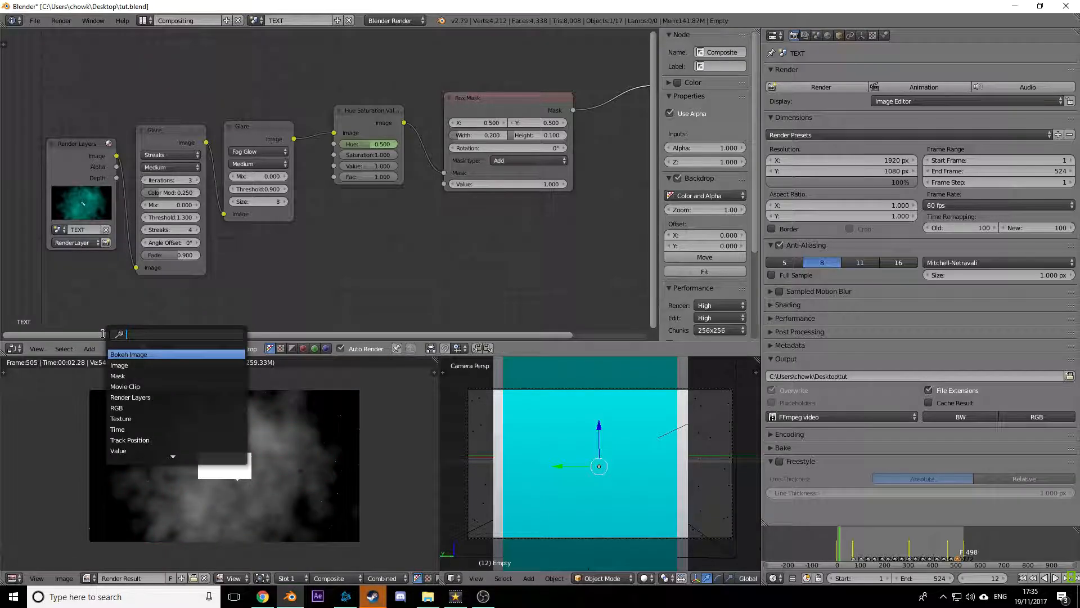
text(mix)
click(118, 352)
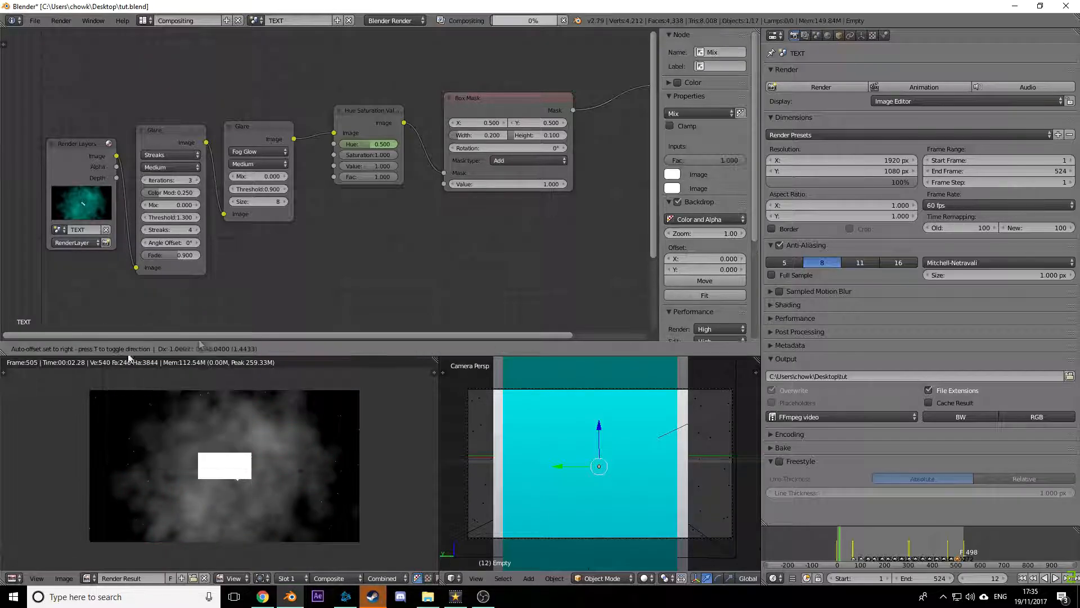
click(648, 77)
middle_drag(495, 125, 376, 159)
scroll(388, 161, down, 4)
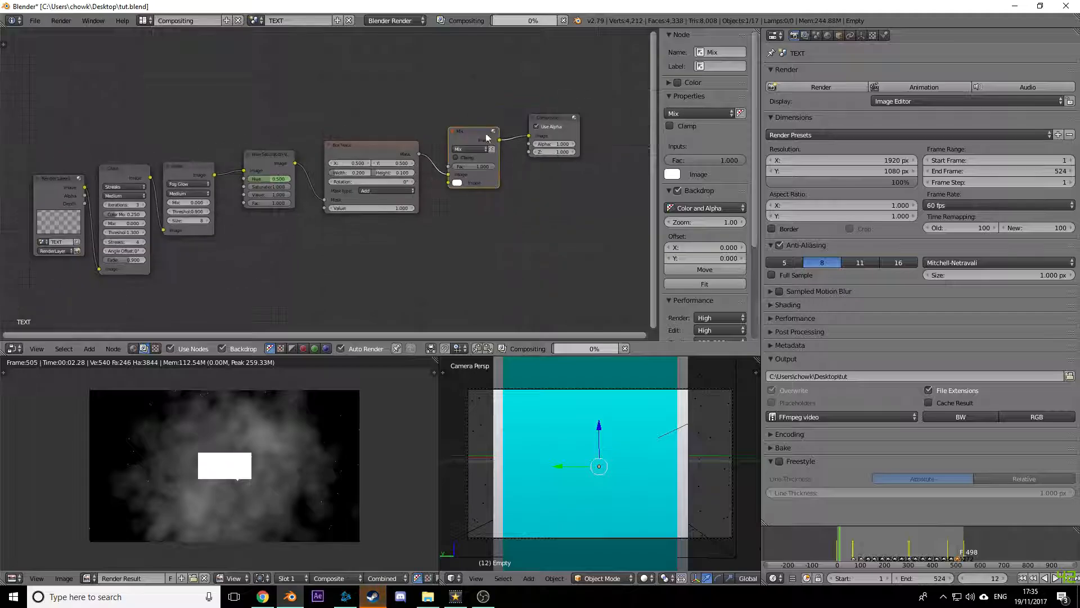
Step: Spread out the Box Mask and Render Layers nodes and connect the Render Layers image to the Mix node's second image input
scroll(483, 138, up, 3)
drag(412, 138, 422, 74)
scroll(378, 174, down, 3)
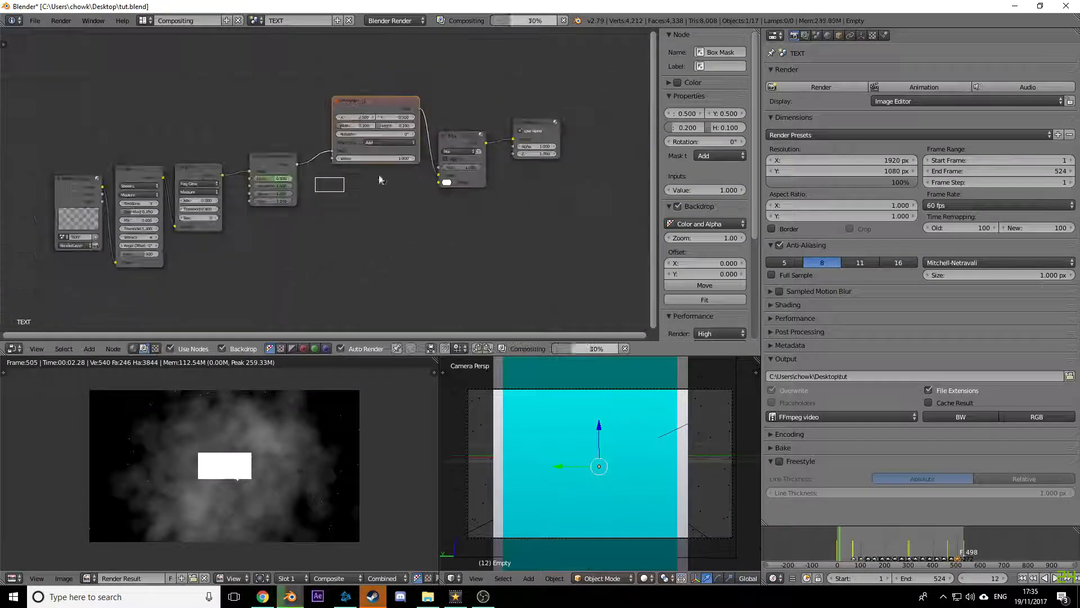
drag(115, 184, 98, 266)
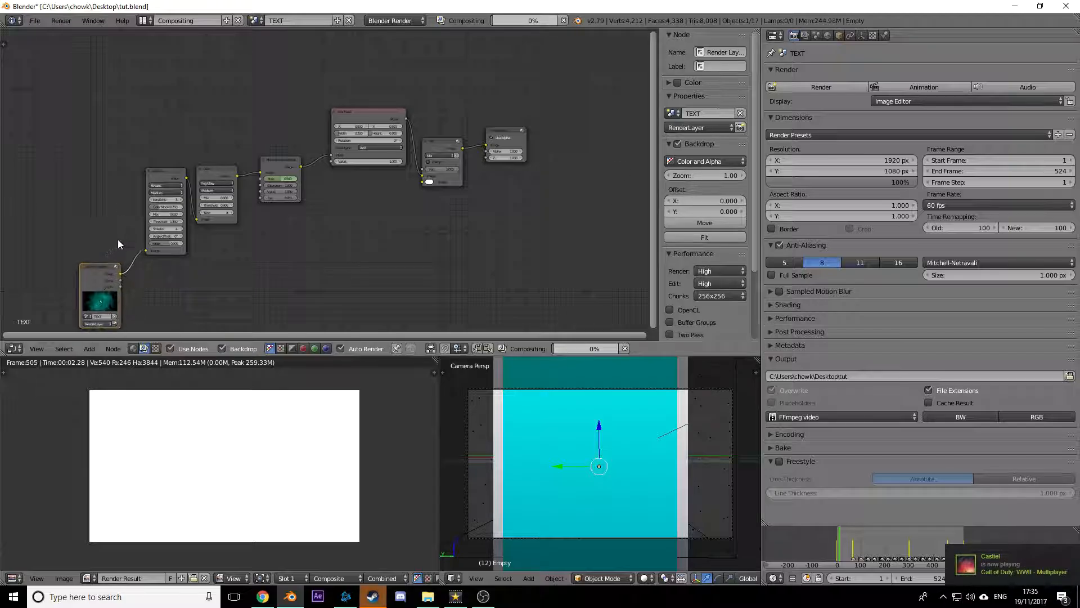
middle_drag(117, 239, 111, 199)
drag(113, 234, 417, 141)
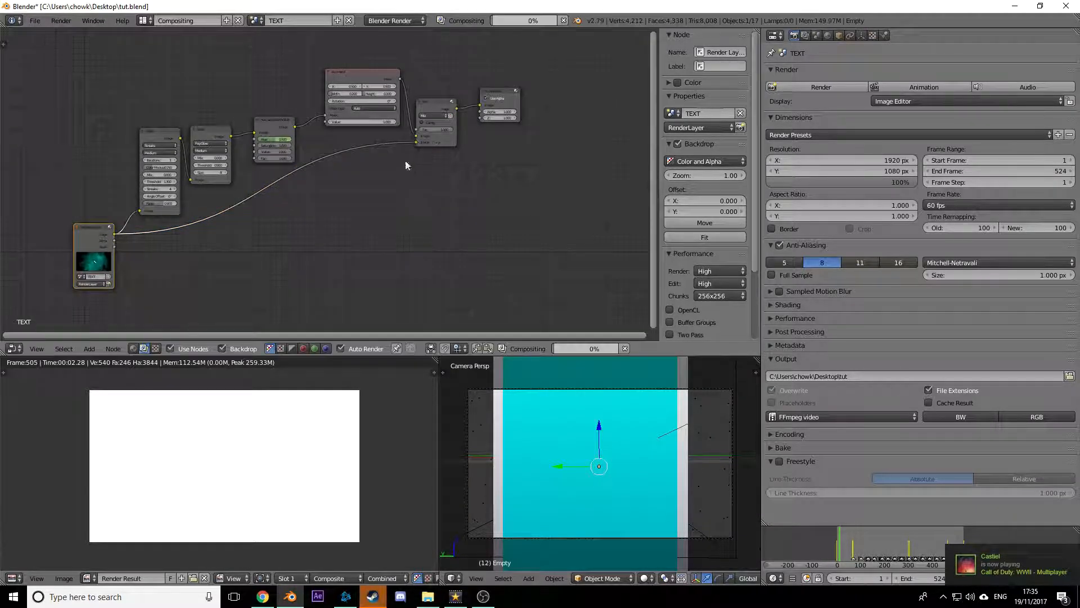
Step: Set the Mix node's blend type and the Box Mask's mask type both to Multiply
scroll(405, 164, up, 5)
click(428, 173)
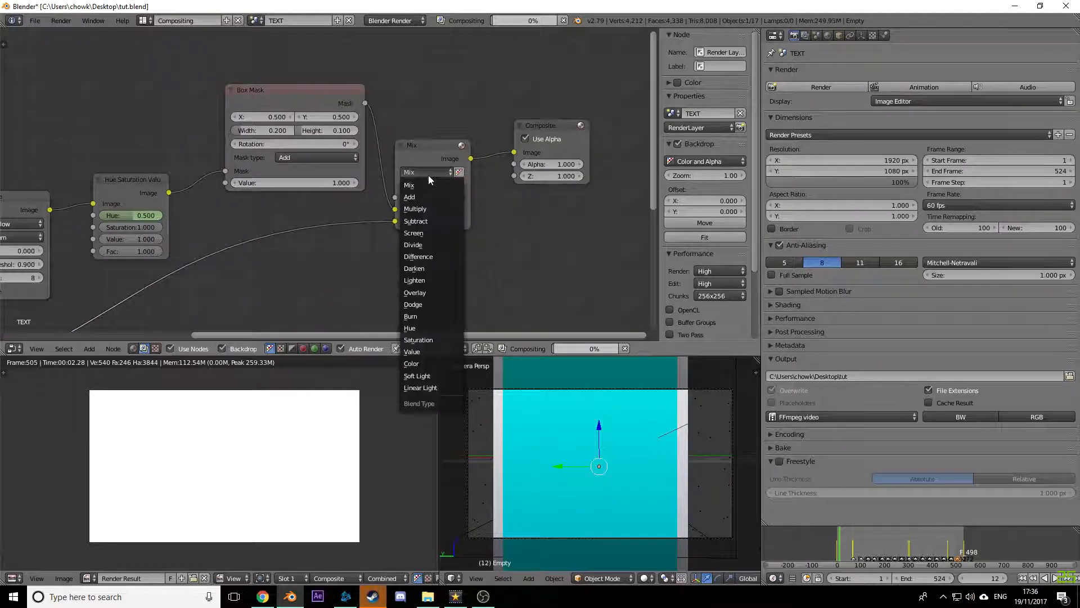
click(434, 208)
drag(247, 157, 265, 158)
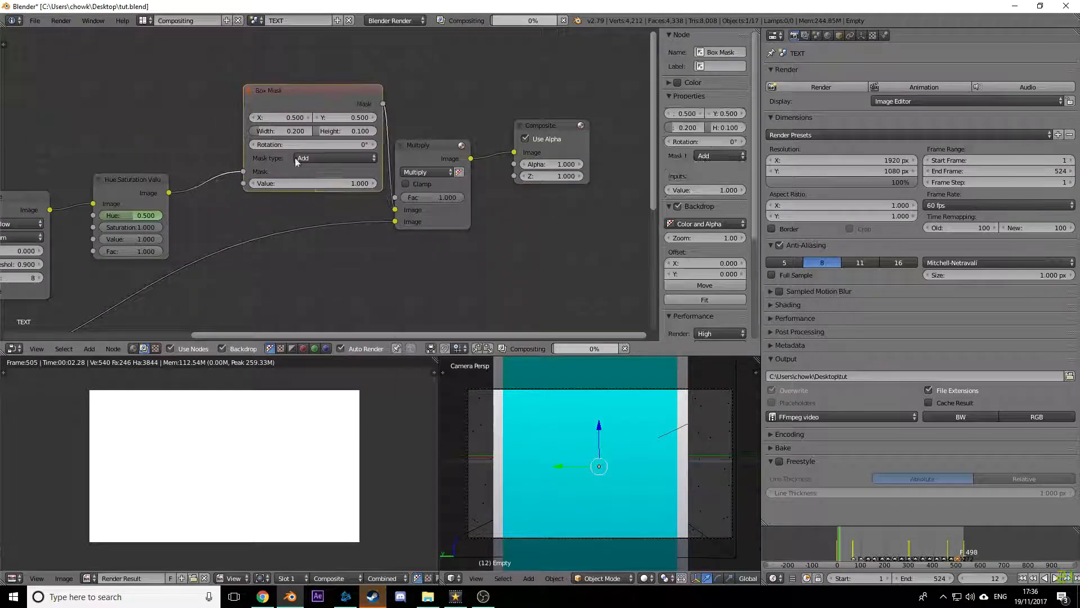
click(330, 157)
click(336, 133)
click(327, 158)
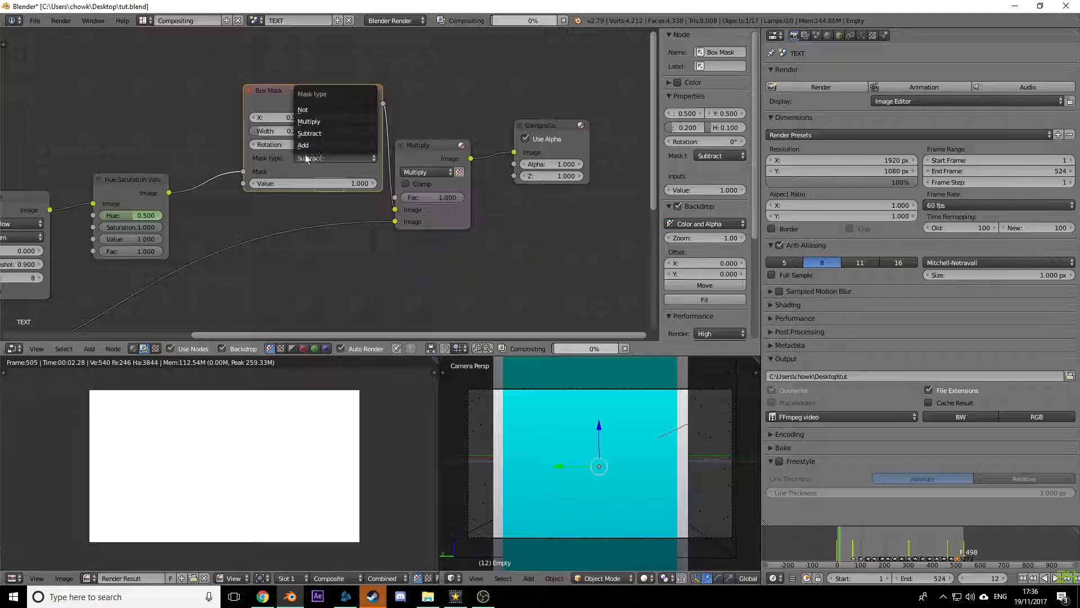
click(332, 122)
drag(325, 90, 303, 97)
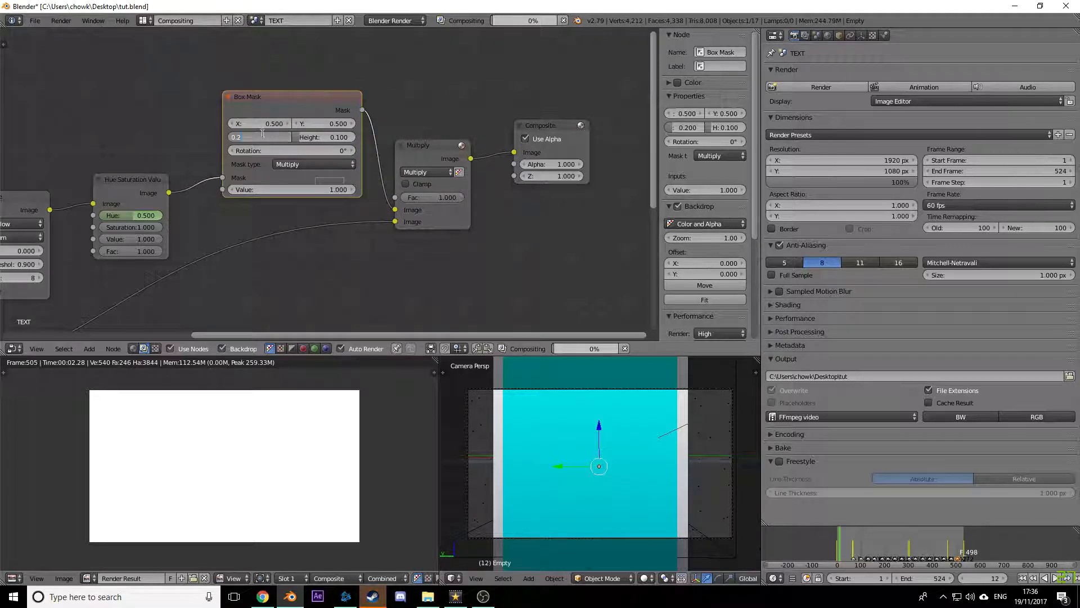
Step: Set the Box Mask's width to 1.1 and its height to 0.4
text(1.;1)
key(Return)
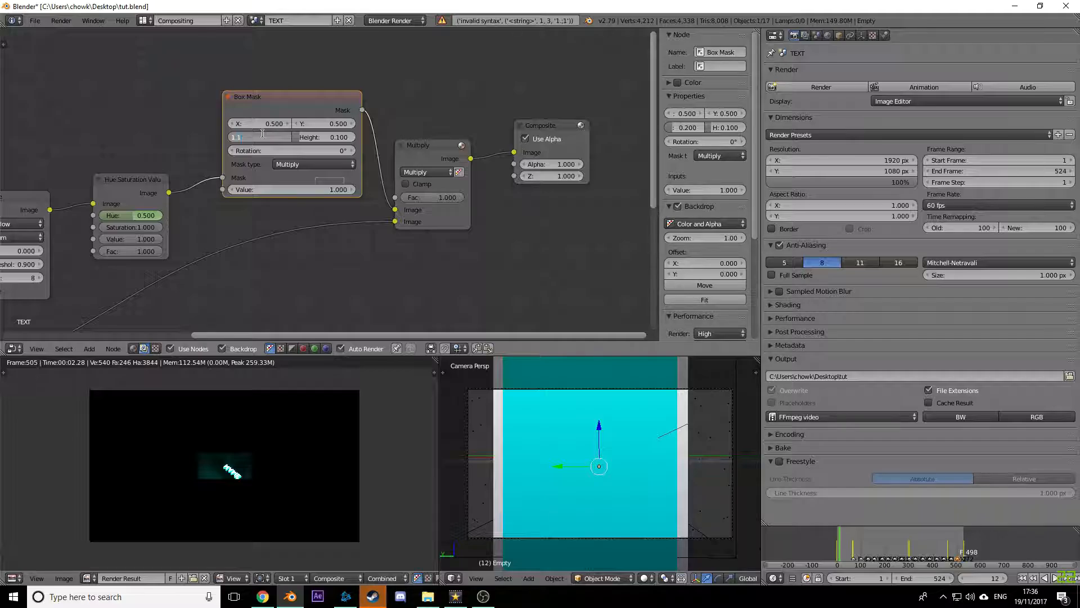
key(Return)
click(335, 136)
text(0)
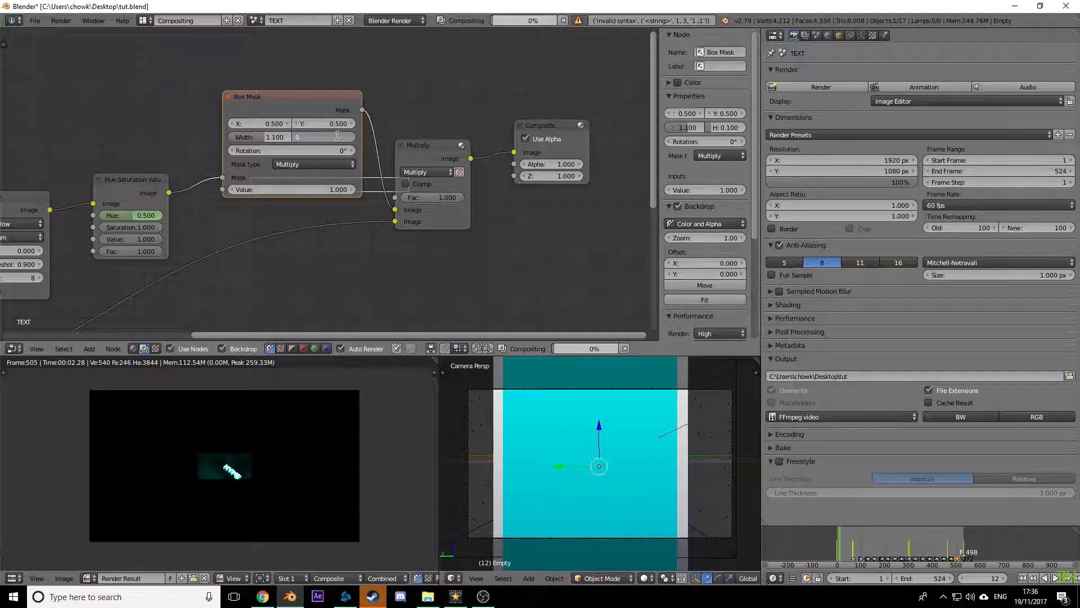
text(.4)
key(Return)
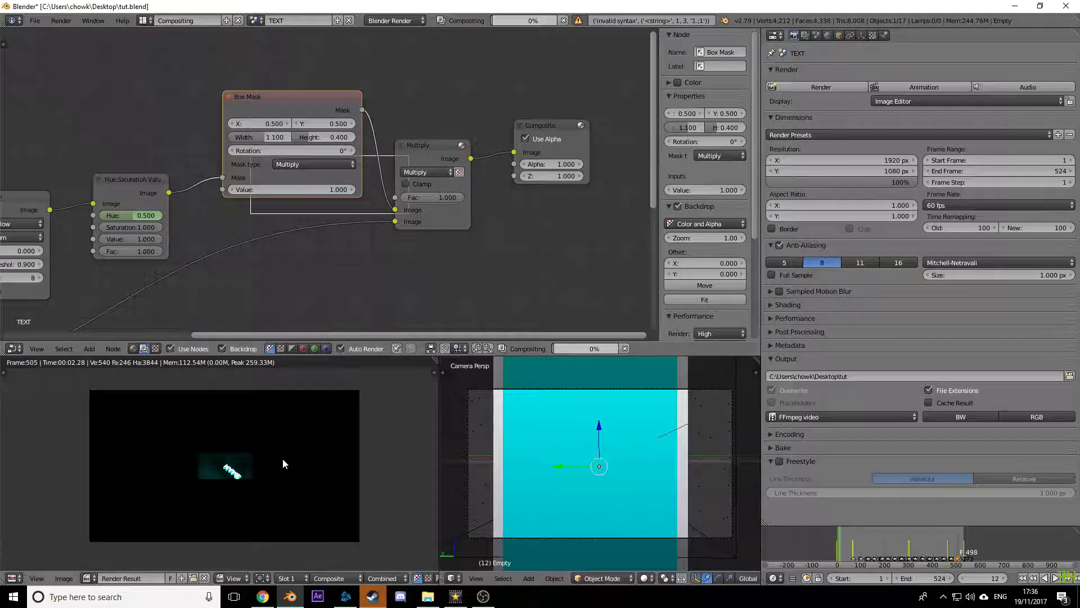
Step: Examine the masked render result up close and go to frame 179 in the timeline
scroll(287, 457, up, 1)
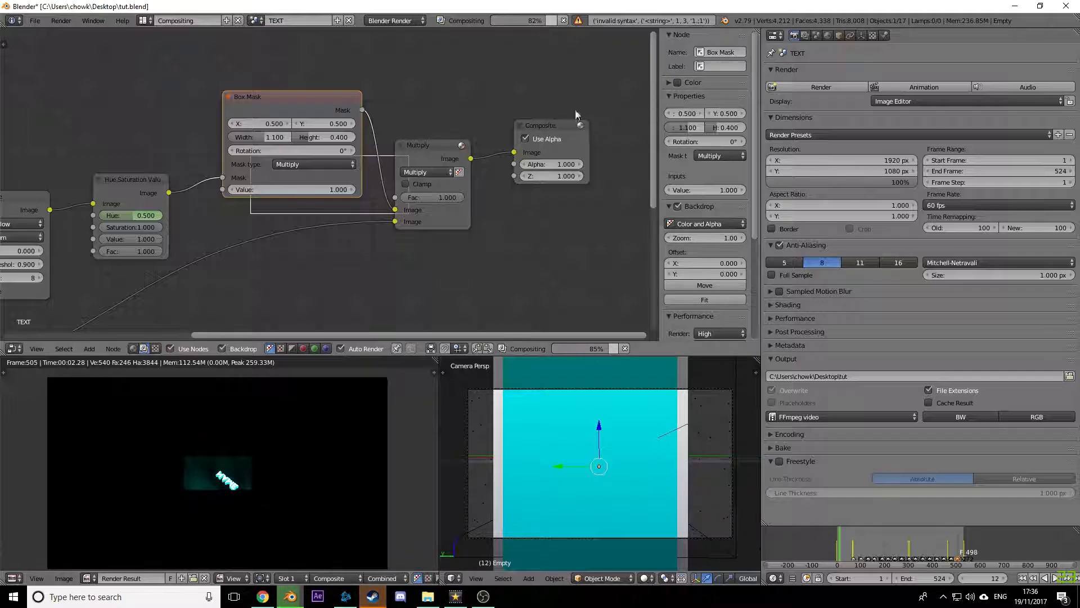
drag(289, 446, 321, 470)
click(880, 538)
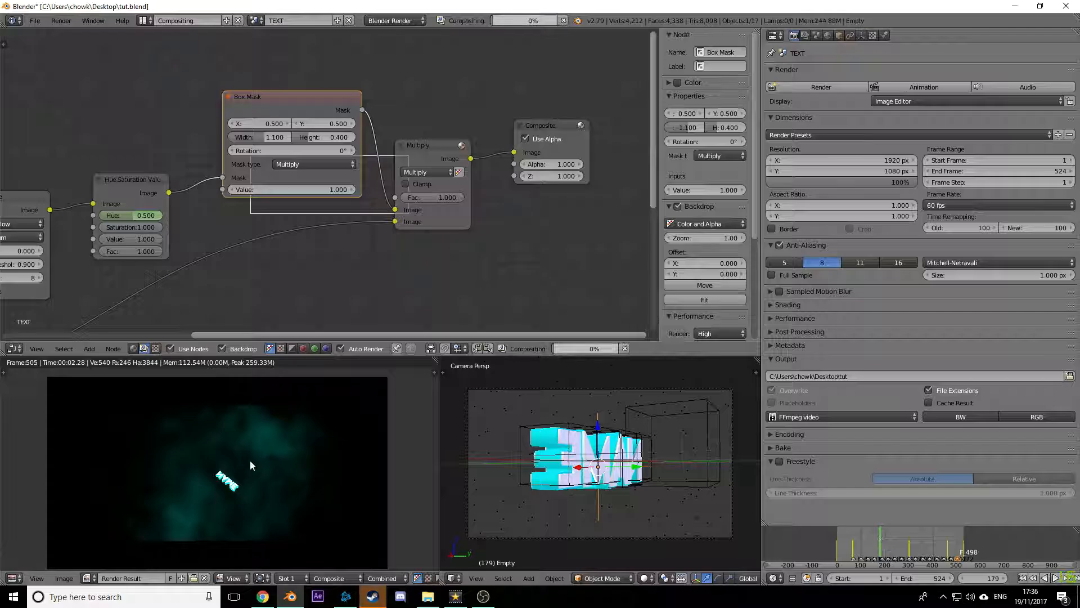